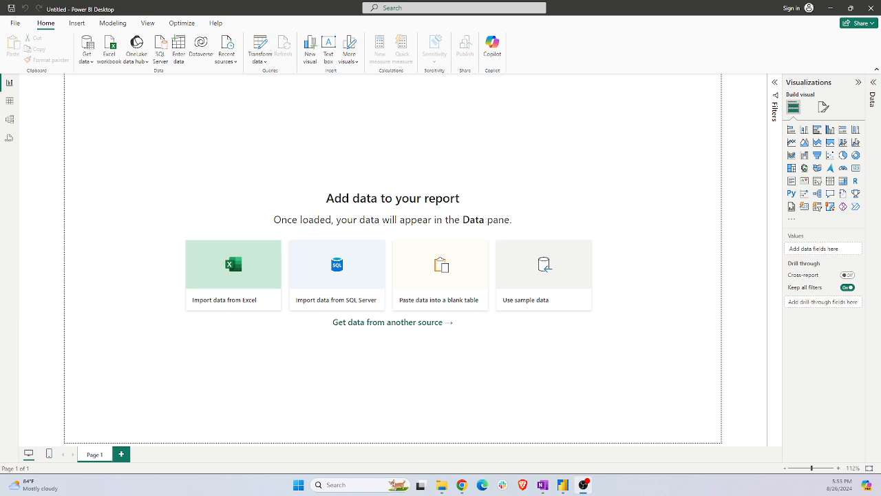
Switch to the BlinkIT Grocery Data spreadsheet in the browser and examine how the Item Fat Content values are written
left_click(831, 7)
left_click(375, 128)
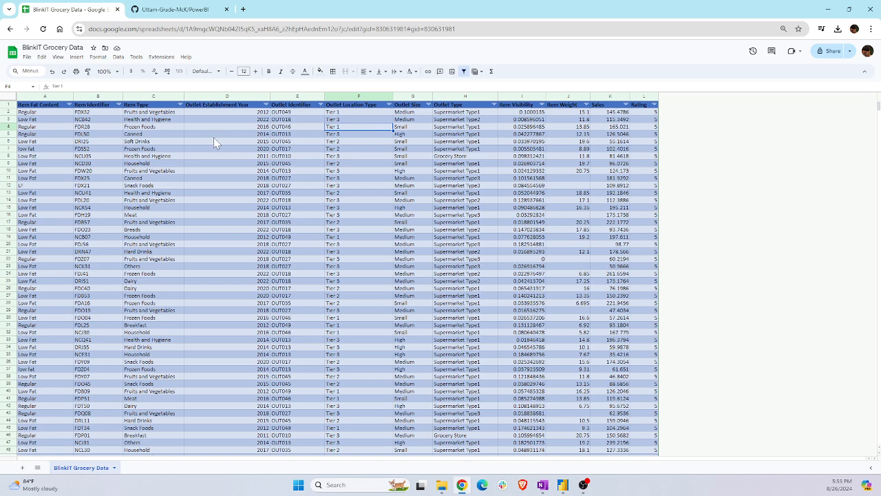
scroll(214, 137, "up", 3)
scroll(213, 137, "left", 2)
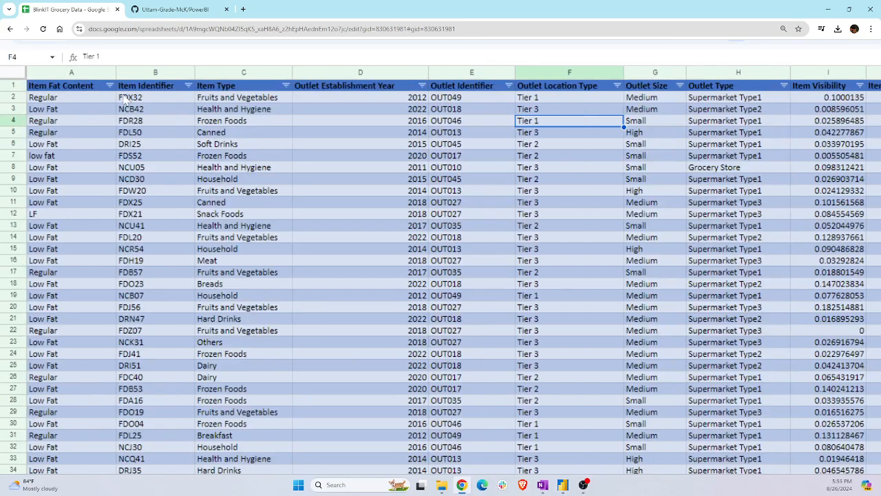
left_click(60, 90)
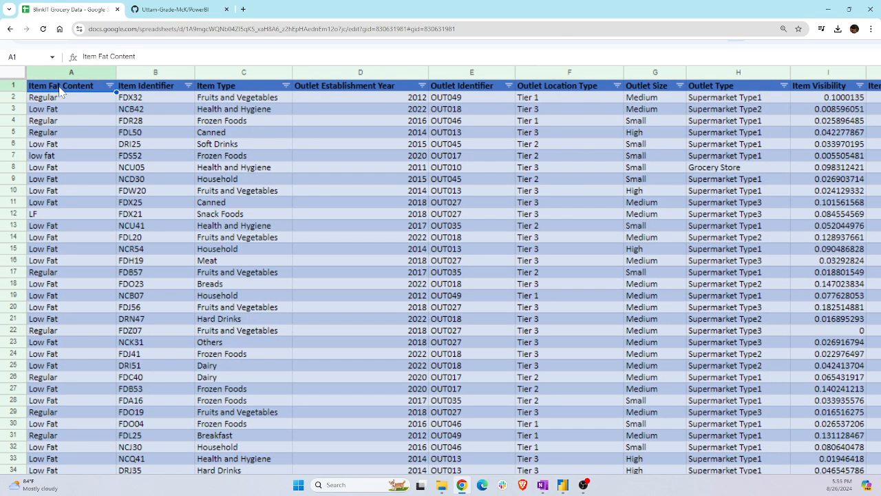
left_click(63, 97)
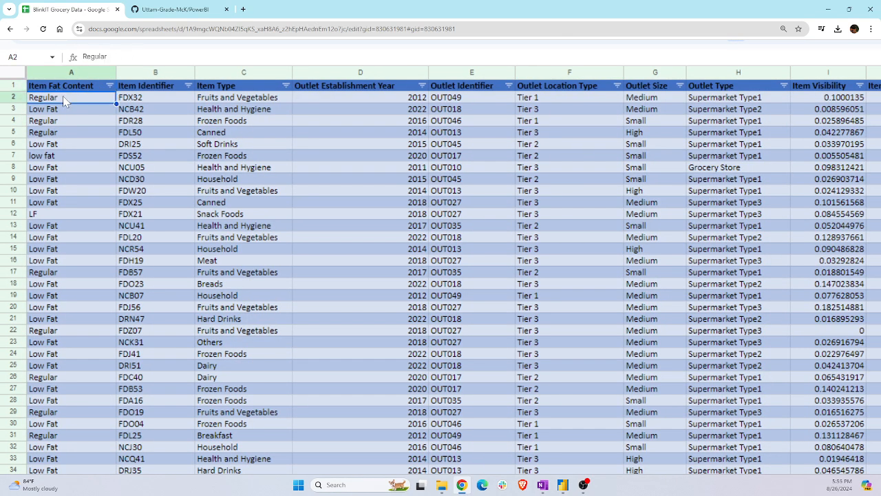
left_click(64, 161)
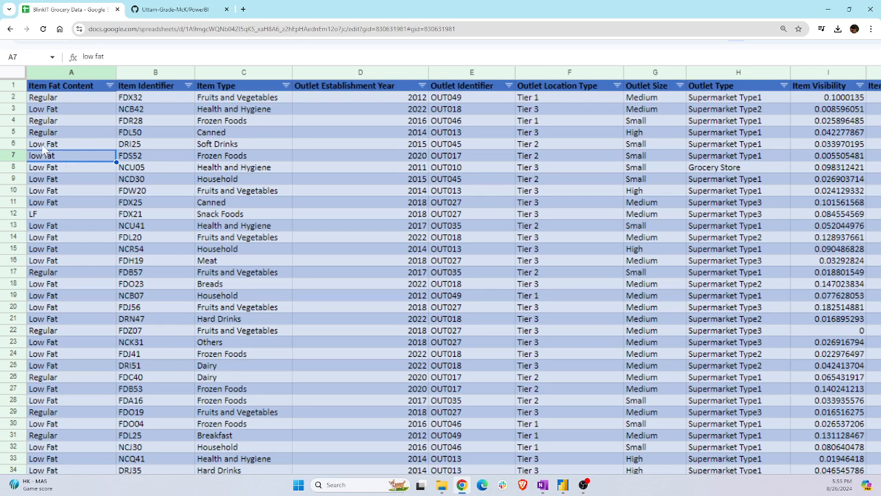
left_click(41, 147)
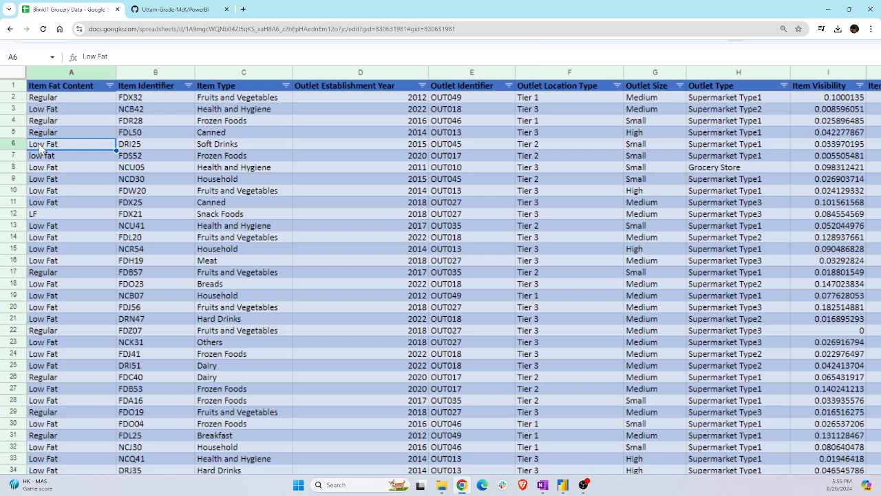
left_click(46, 156)
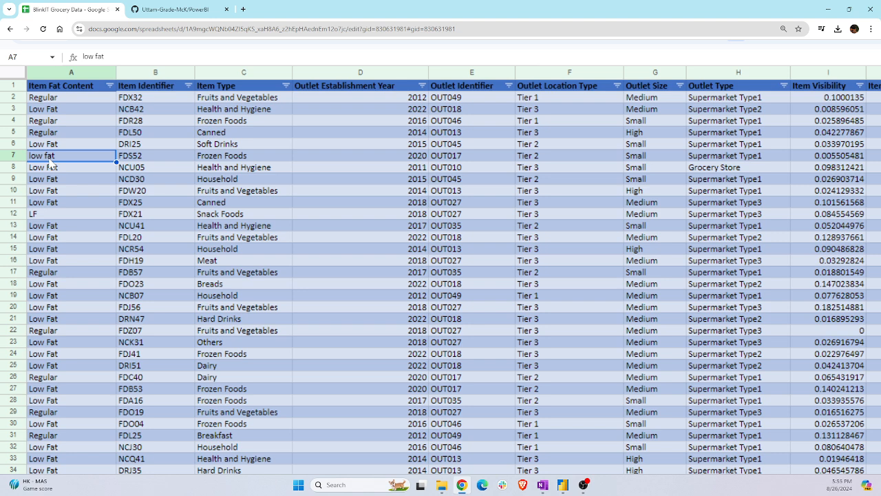
Review the entries in the Item Identifier and Item Type columns of the spreadsheet
left_click(148, 94)
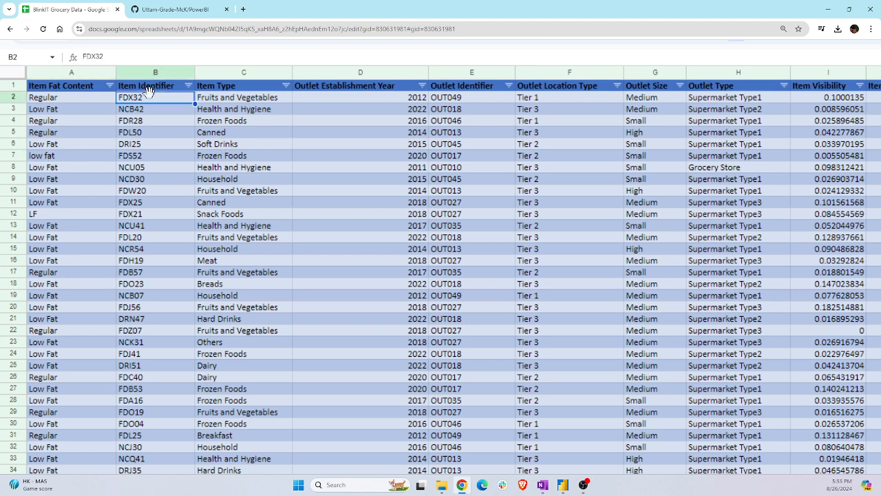
key("Down")
key("Down")
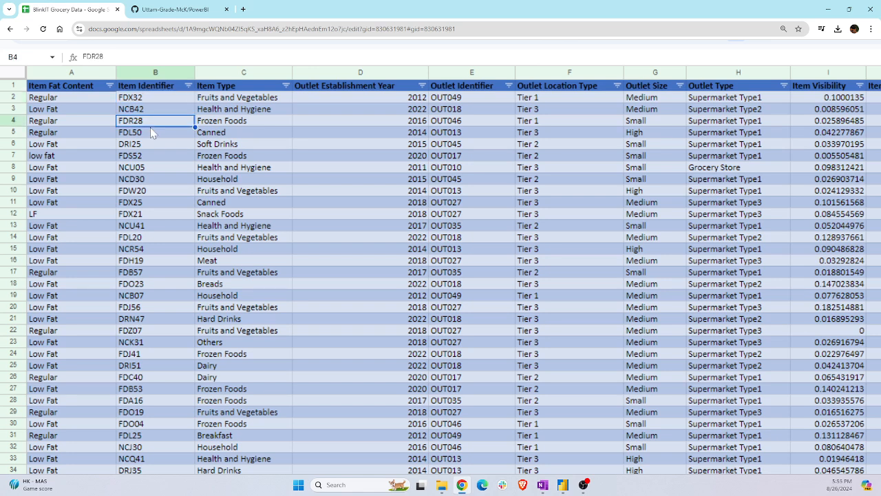
left_click(258, 131)
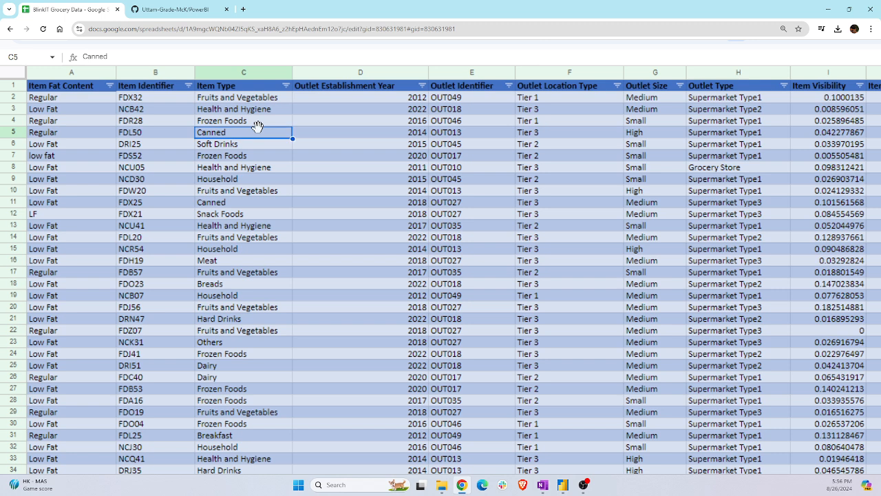
left_click(236, 157)
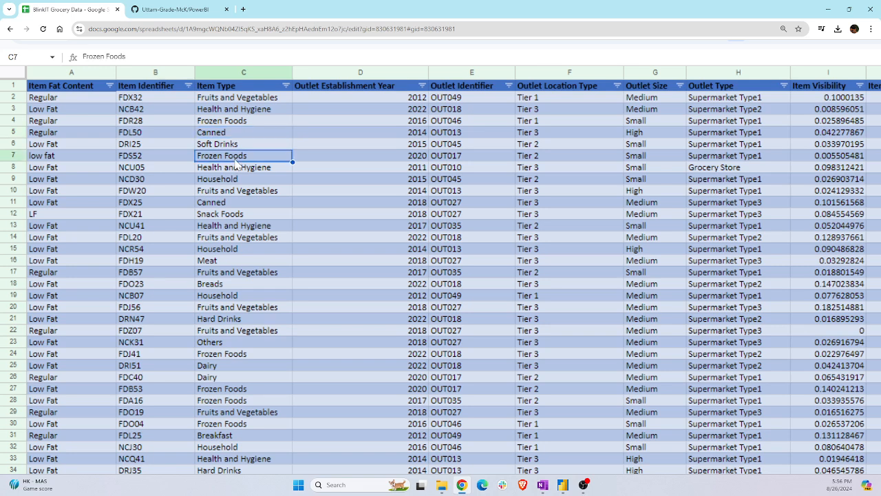
scroll(245, 184, "right", 1)
scroll(244, 184, "right", 3)
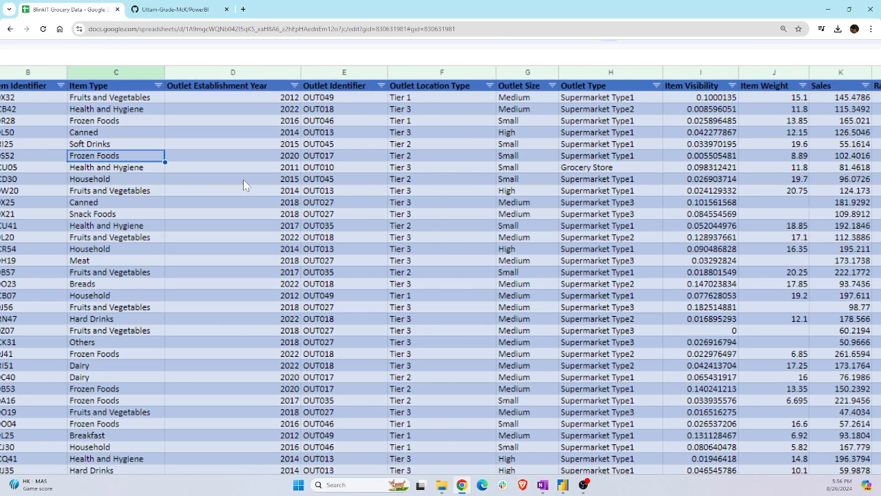
Examine the outlet columns, covering establishment year, identifier, location type, size and outlet type
left_click(227, 124)
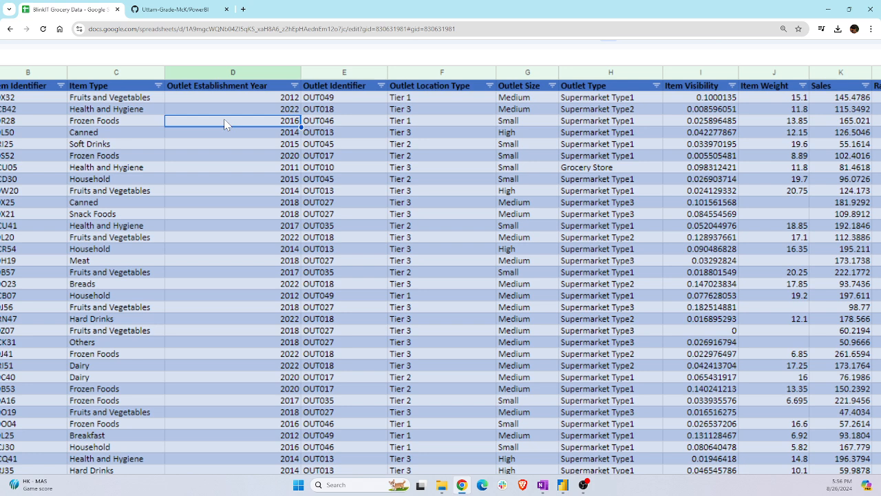
left_click(316, 134)
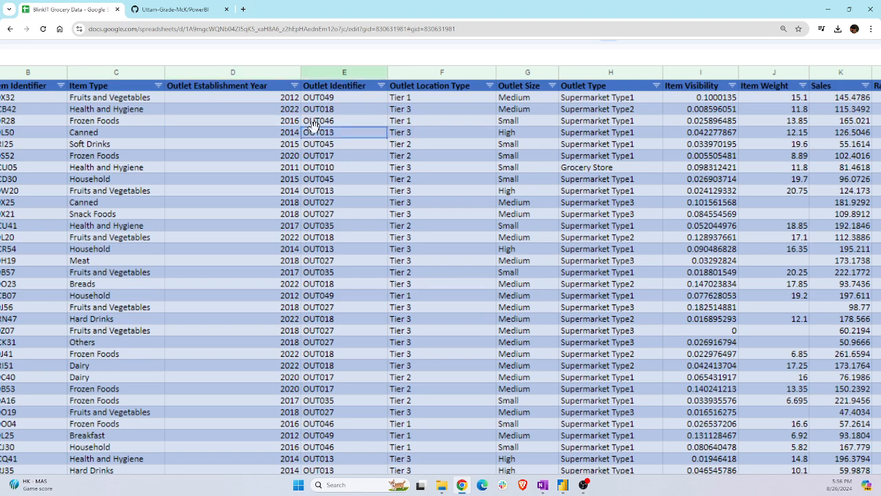
scroll(313, 124, "right", 2)
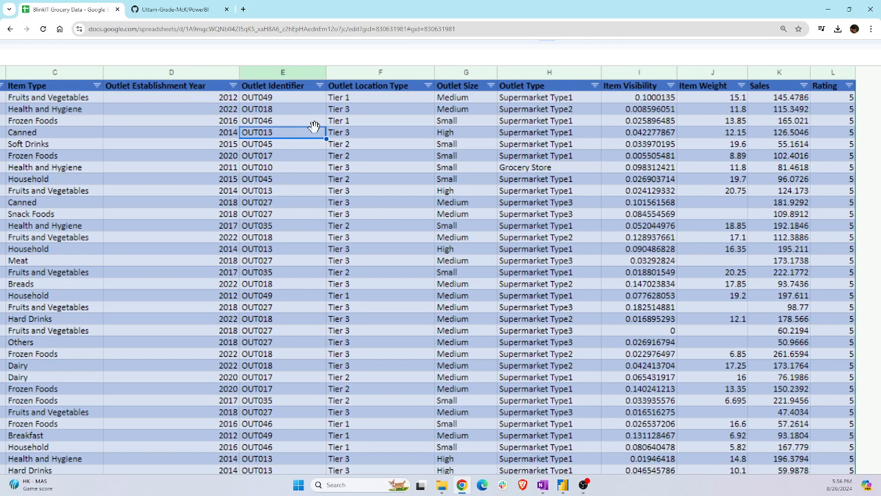
left_click(388, 146)
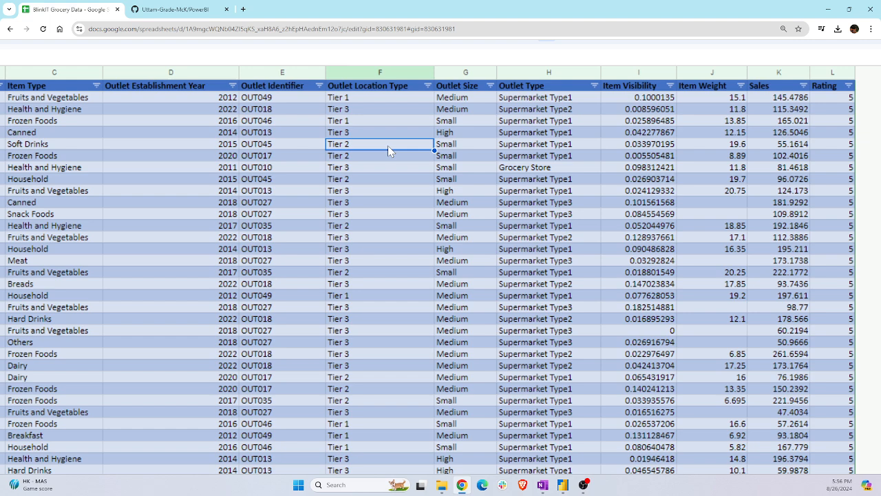
scroll(388, 145, "right", 3)
left_click(403, 147)
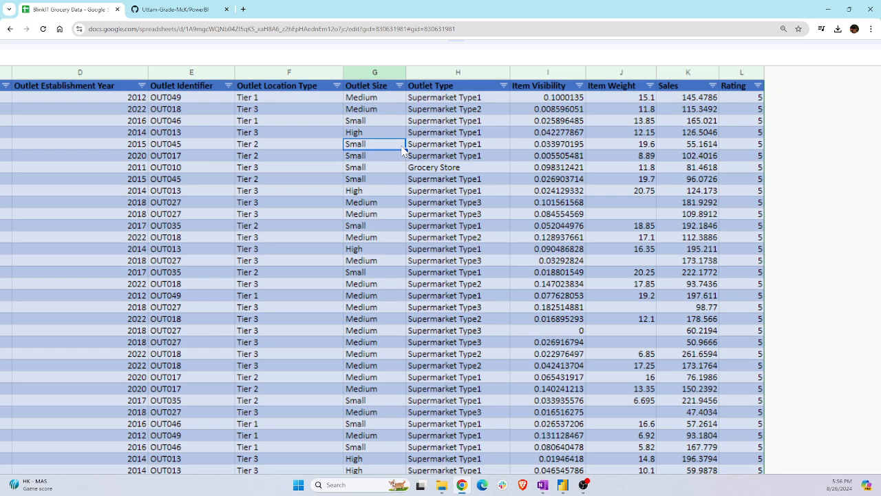
left_click(438, 135)
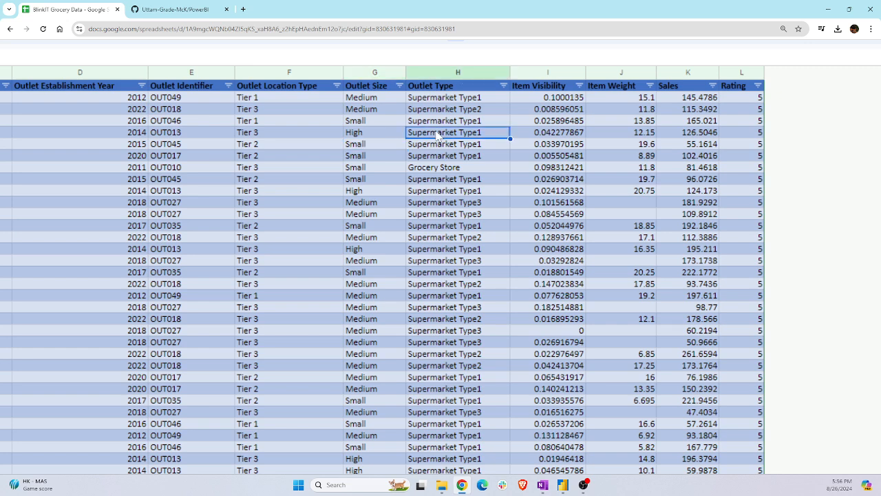
left_click(444, 171)
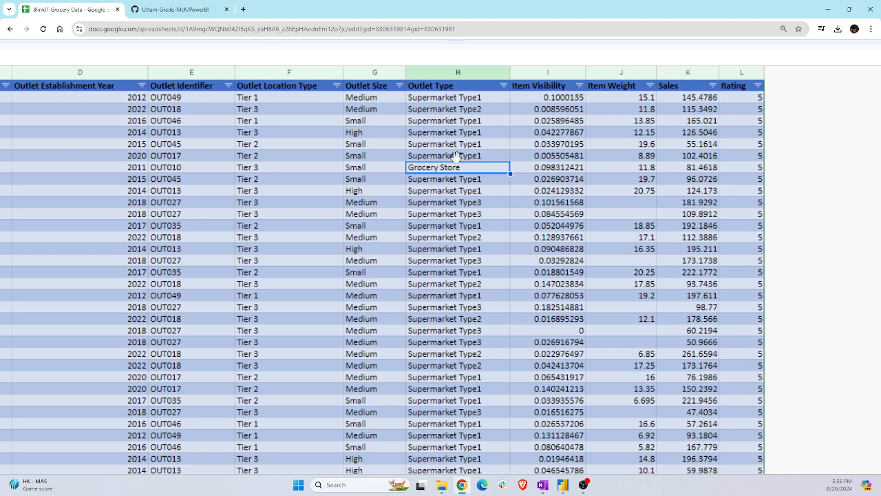
Review the Item Visibility, Item Weight, Sales and Rating columns, then return to the first columns of the sheet
left_click(537, 110)
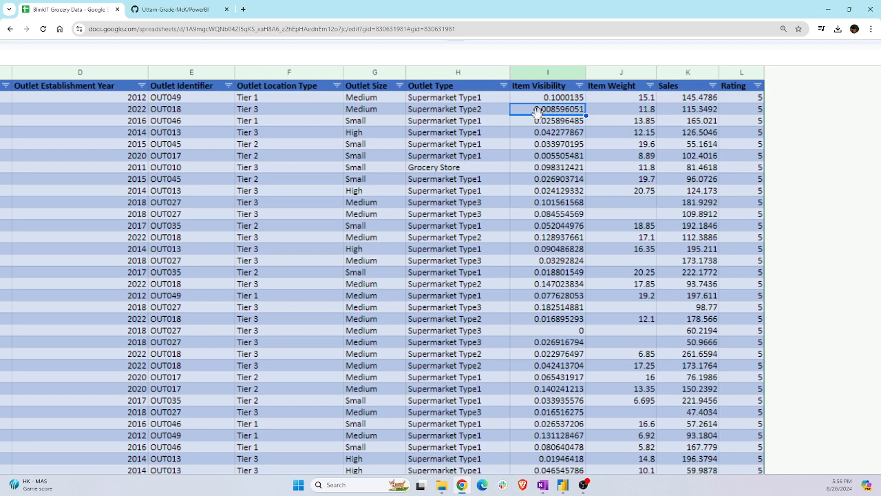
left_click(639, 144)
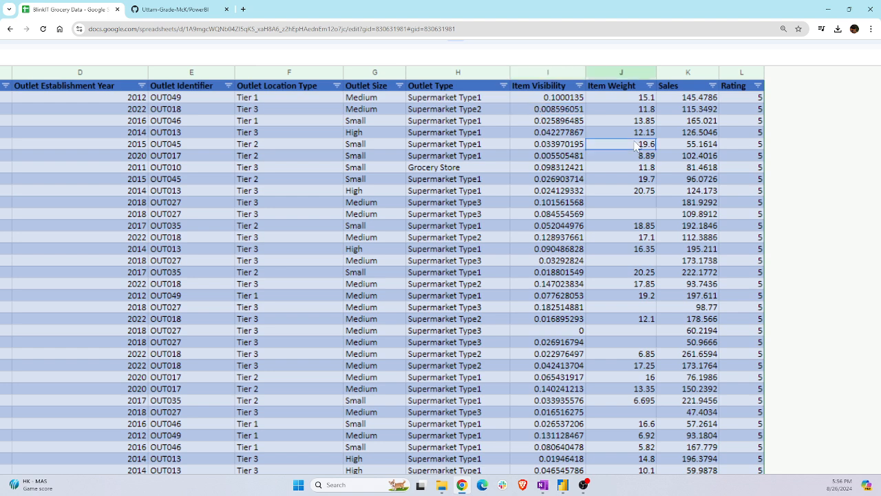
left_click(680, 153)
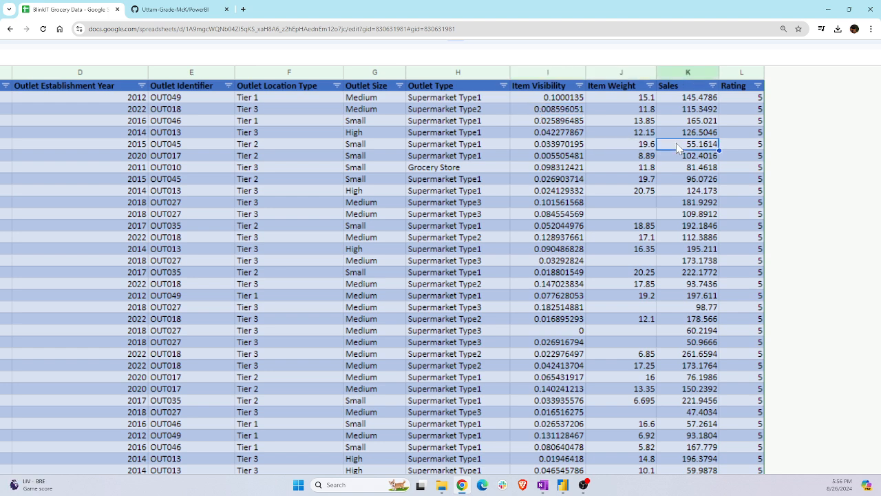
left_click(757, 158)
scroll(579, 181, "left", 4)
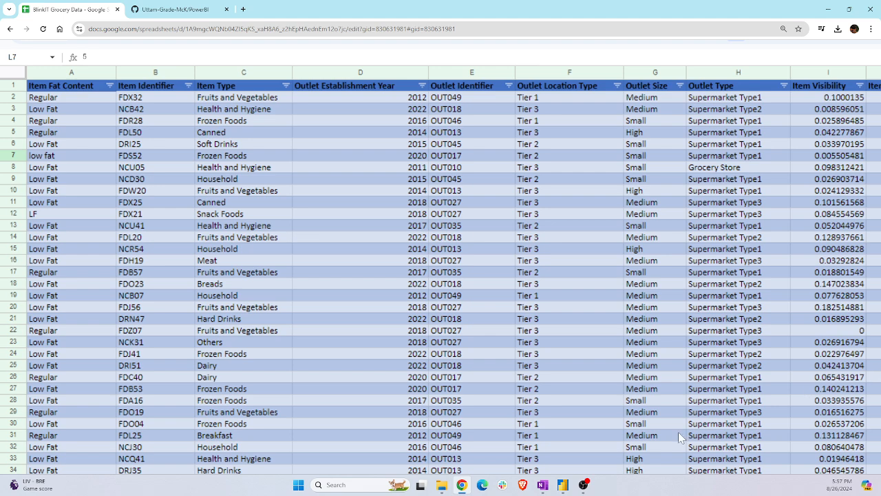
Switch to Power BI Desktop and import the BlinkIT Grocery Data sheet from the Excel workbook of that name, opening it for data transformation
left_click(569, 489)
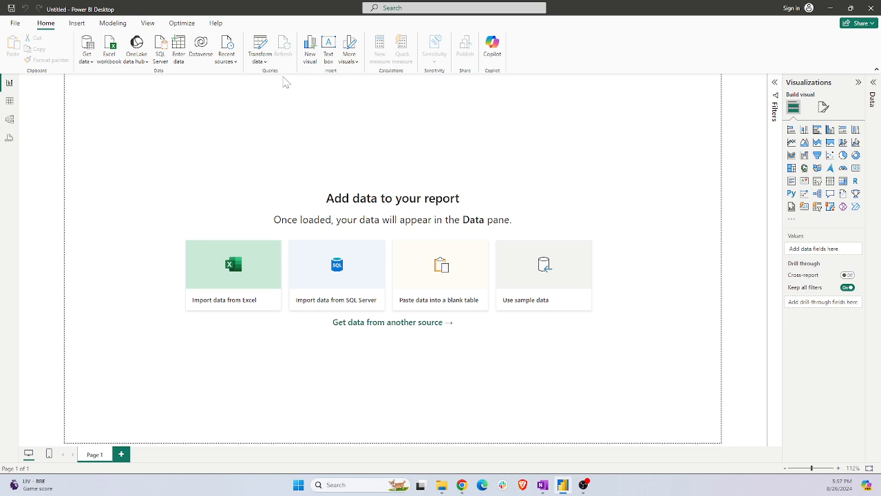
left_click(227, 281)
left_click(118, 124)
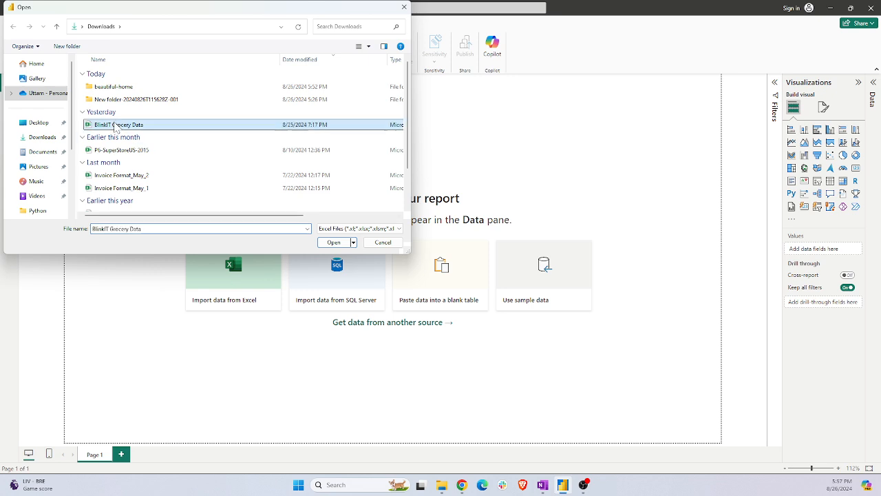
left_click(335, 244)
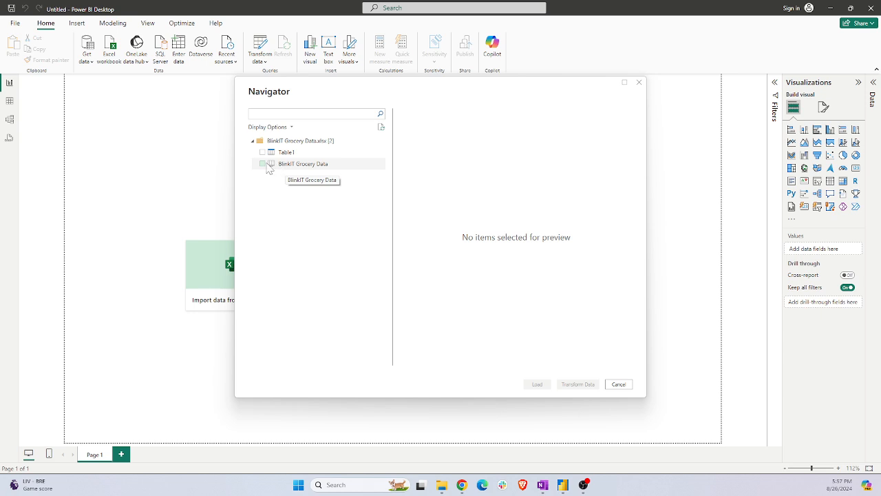
left_click(263, 164)
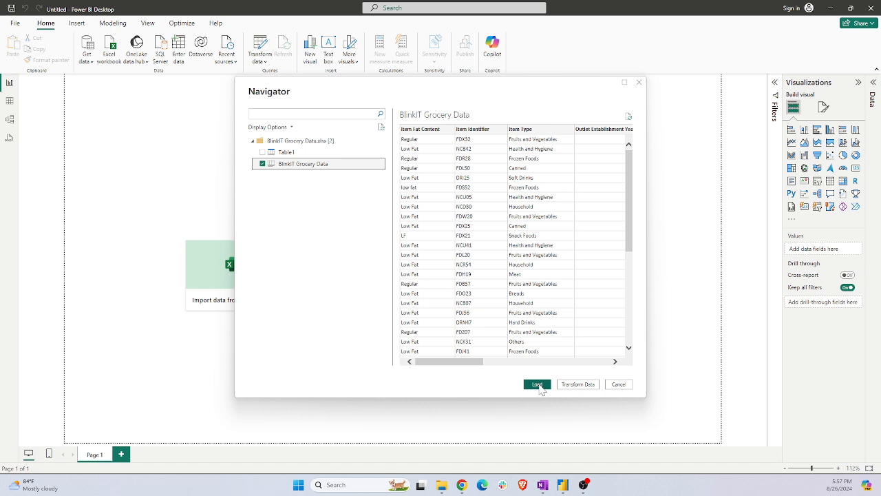
left_click(577, 384)
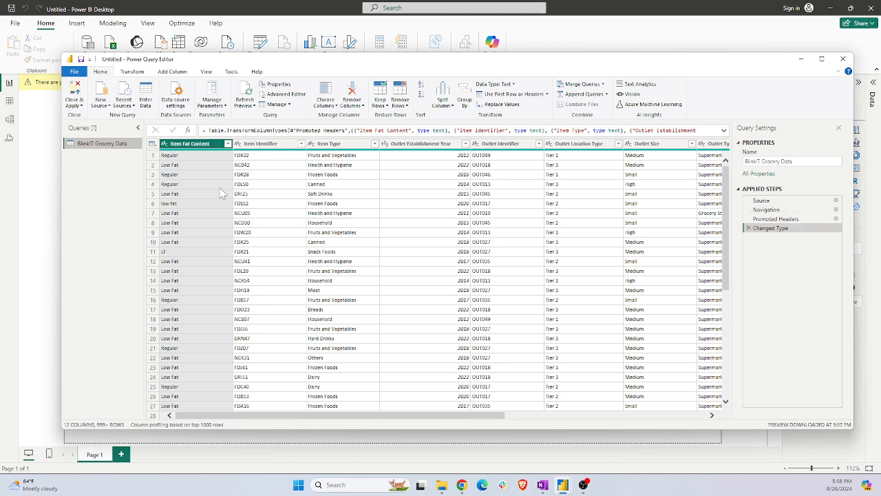
Check the distinct values in the Item Fat Content column's filter list without applying a filter
left_click(183, 167)
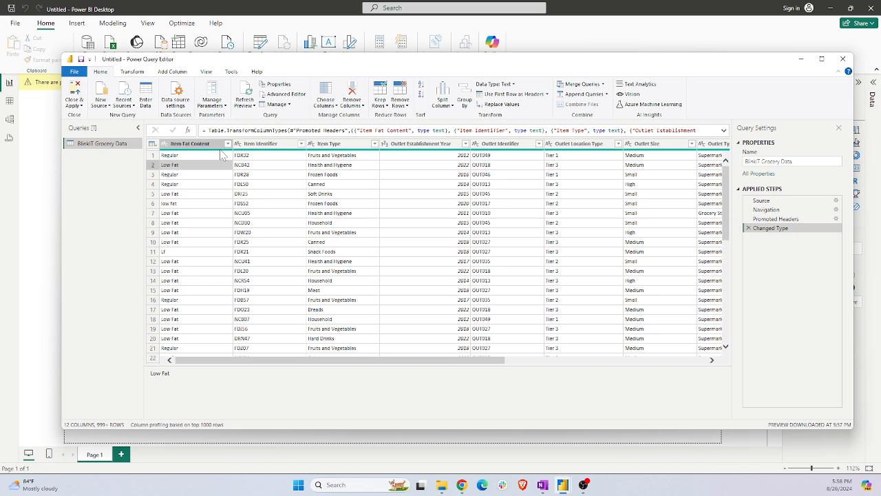
left_click(227, 144)
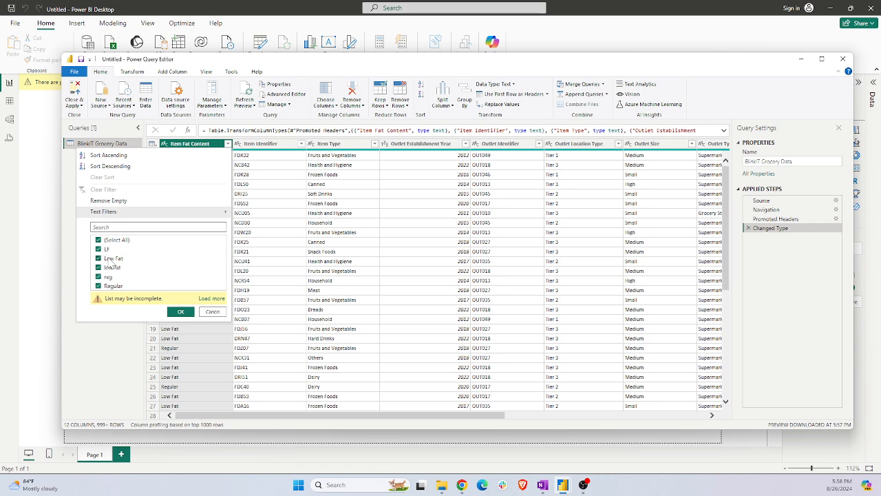
left_click(243, 243)
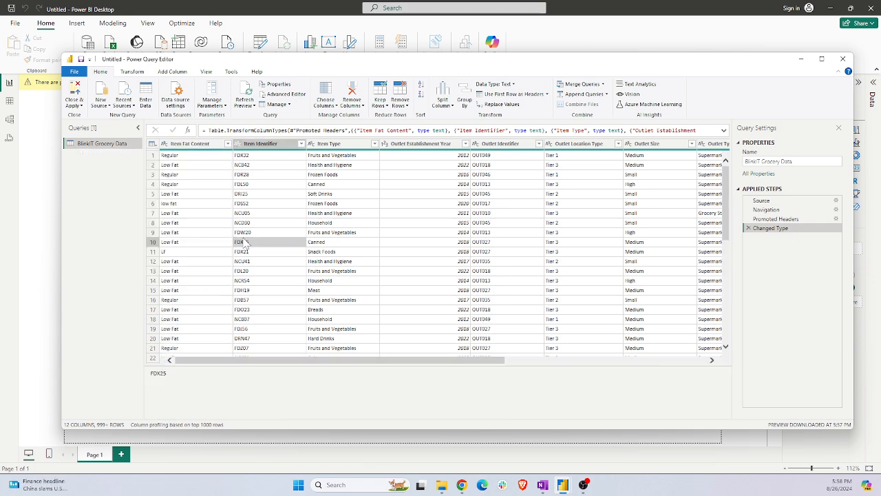
Replace the value "LF" with "Low Fat" in the Item Fat Content column
left_click(211, 152)
right_click(211, 152)
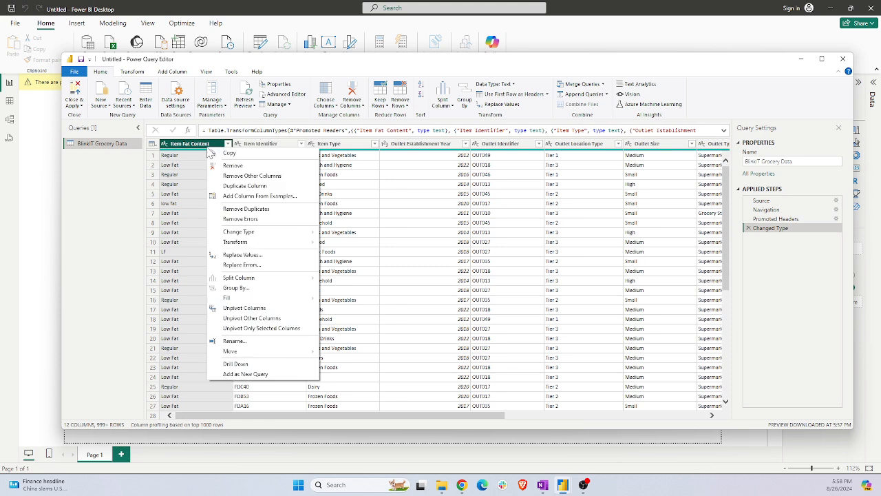
mouse_move(242, 232)
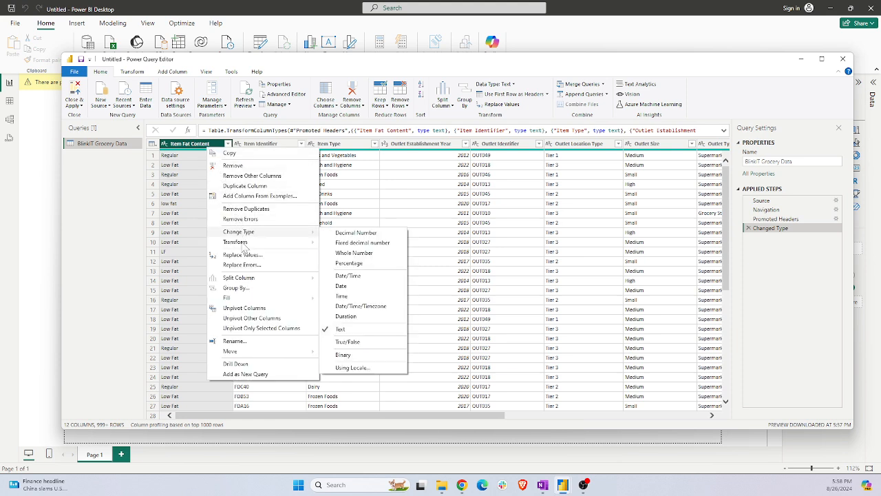
left_click(245, 259)
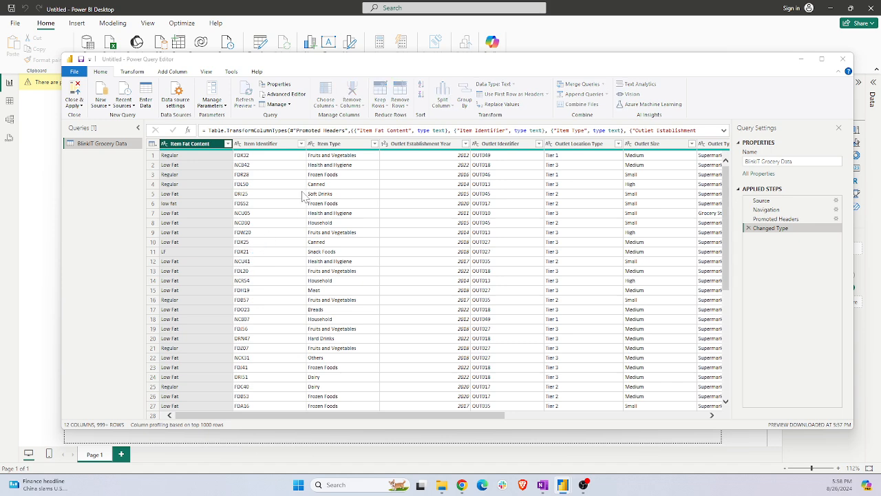
left_click(303, 223)
type("LF")
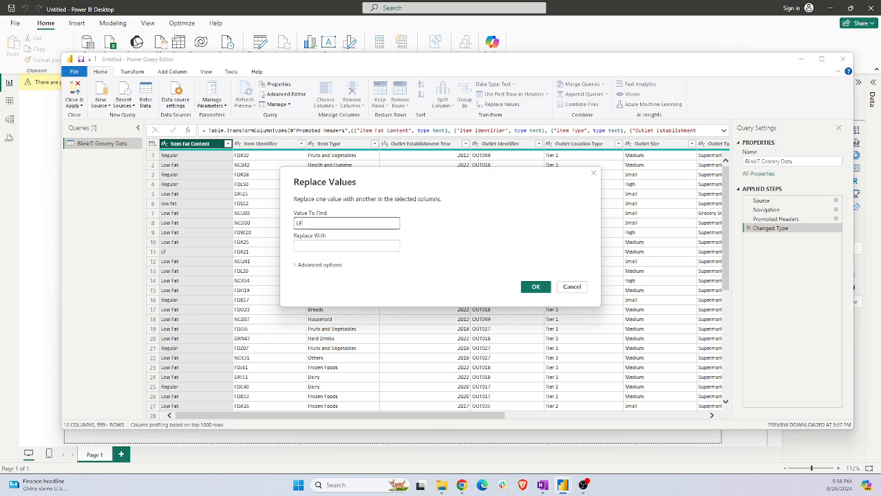
key("Tab")
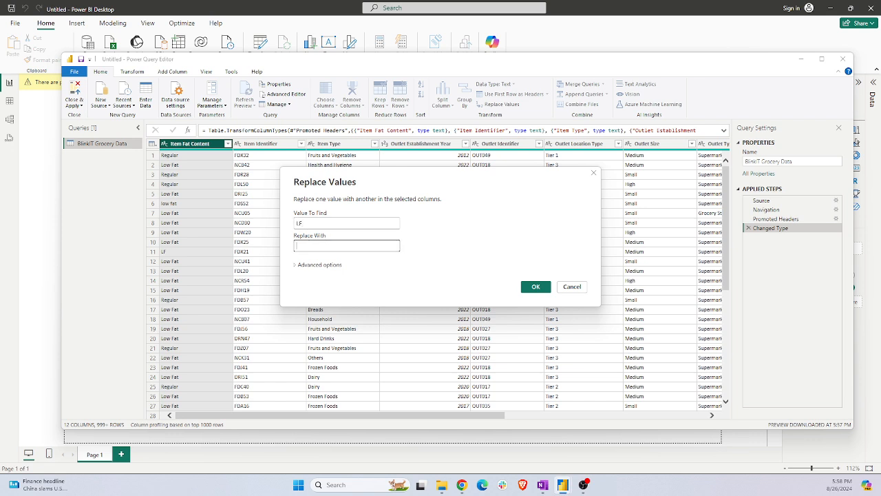
type("Low Fat")
left_click(529, 287)
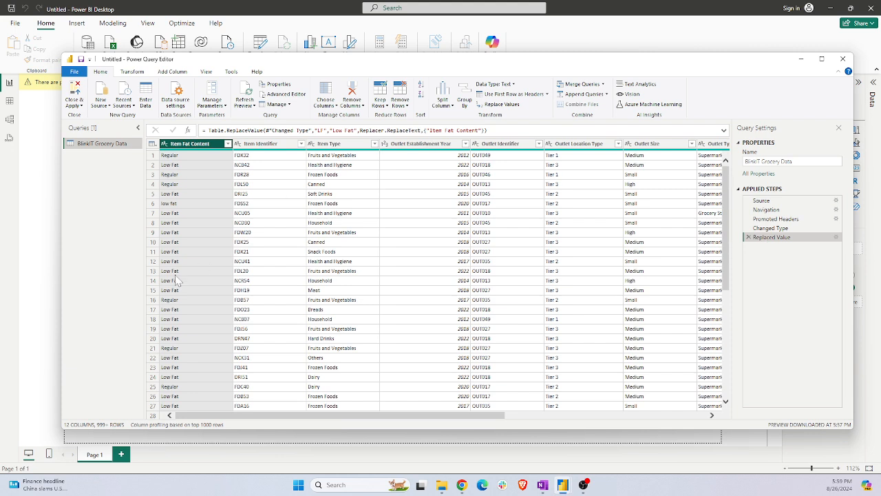
Check the Item Fat Content cells and the column's filter list for remaining inconsistent values without applying a filter
left_click(176, 302)
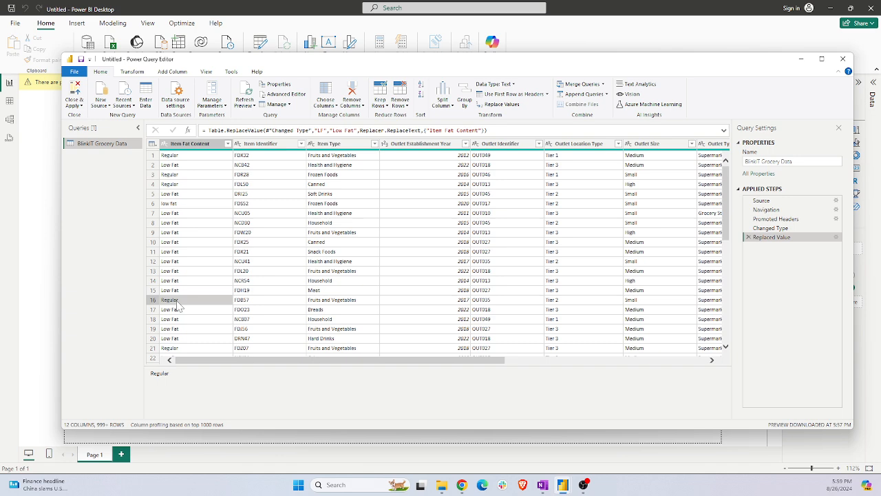
left_click(178, 157)
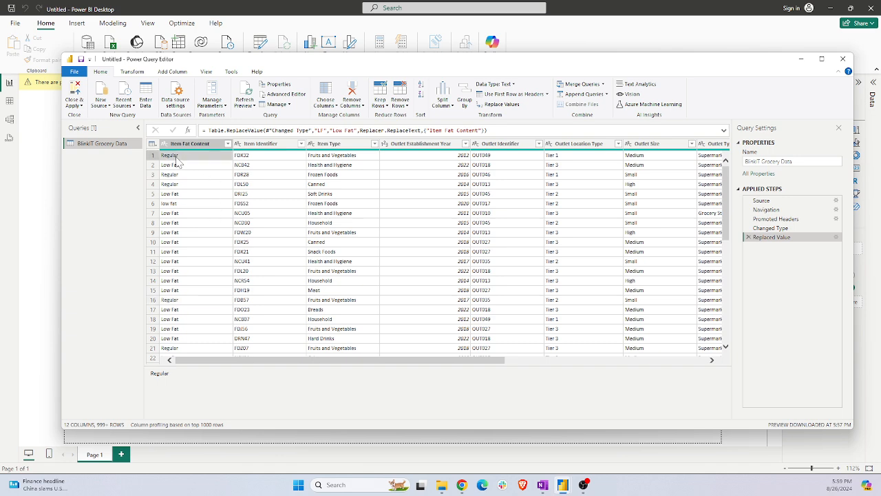
left_click(227, 144)
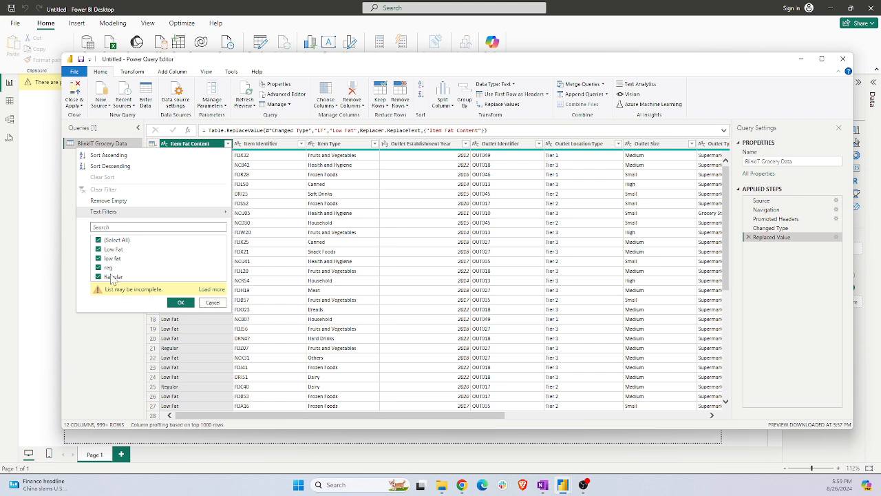
left_click(211, 303)
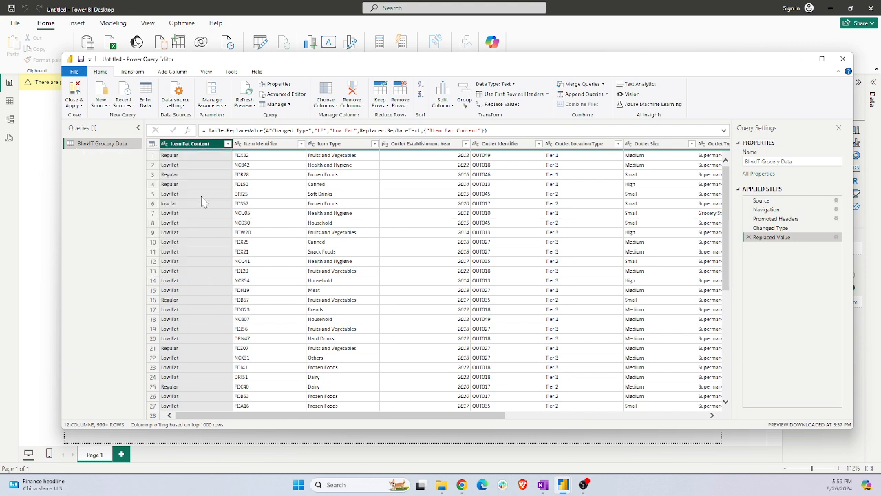
Replace the value "reg" with "Regular" in the Item Fat Content column
right_click(212, 152)
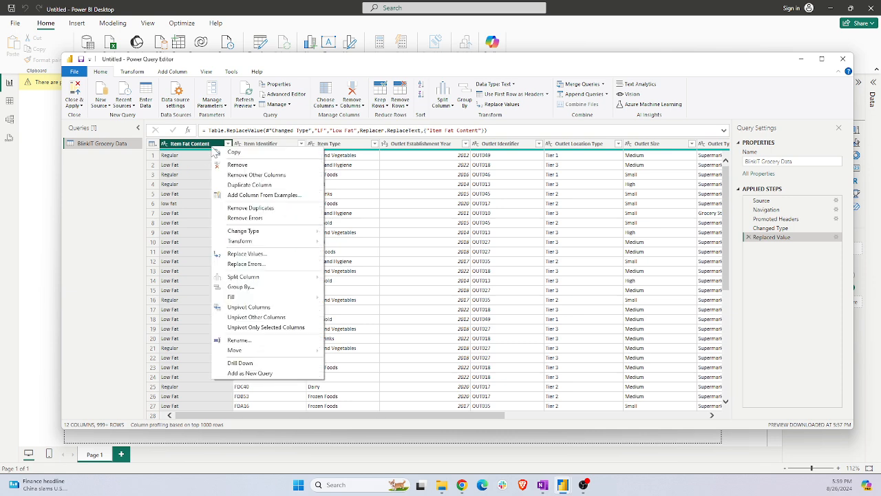
left_click(236, 254)
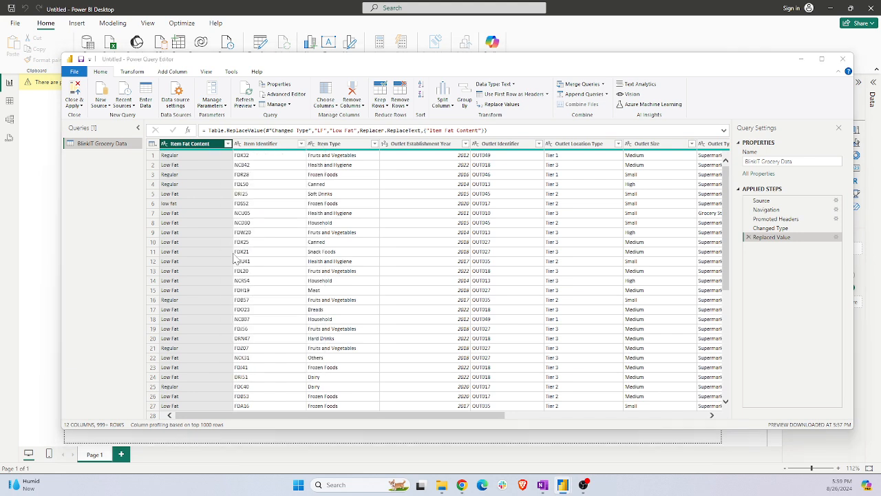
type("Re")
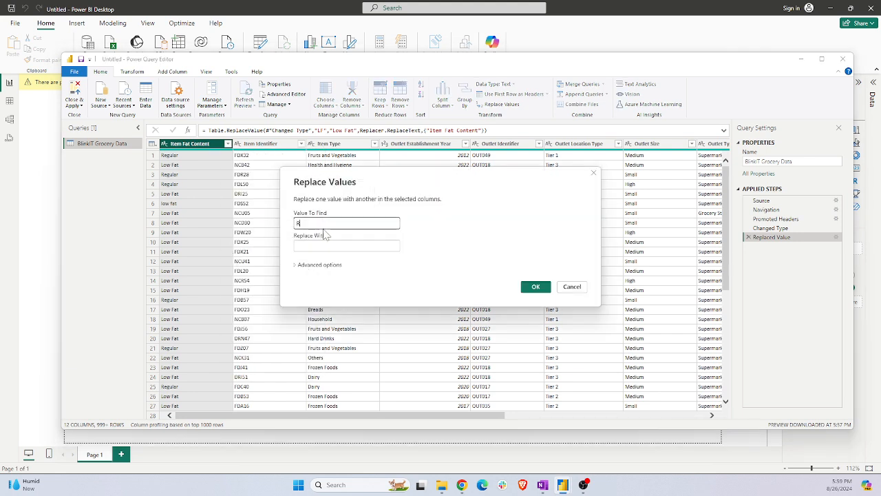
key("BackSpace")
key("BackSpace")
type("reg")
key("Tab")
type("R")
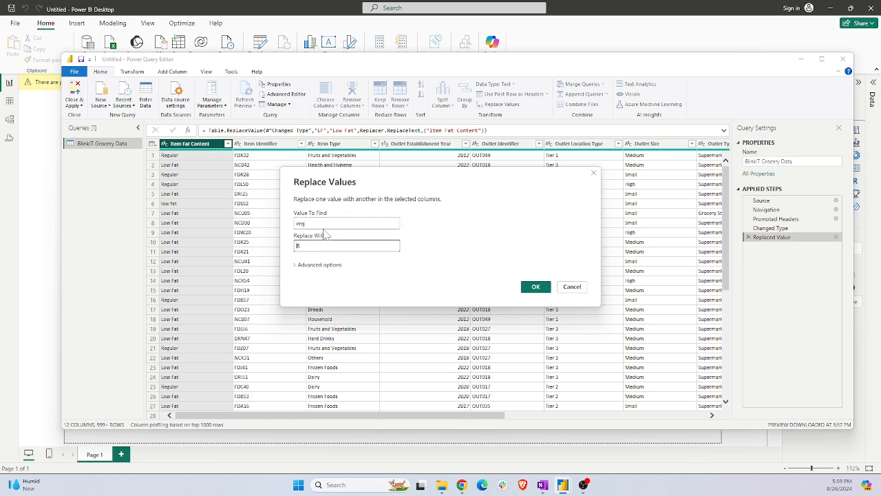
type("egular")
left_click(535, 288)
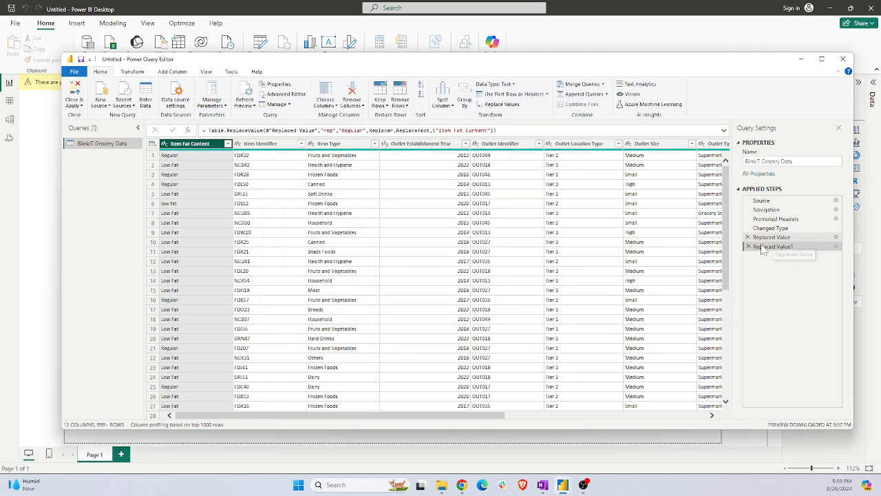
Confirm the Item Fat Content filter with all values selected, and replace "low fat" with "Low Fat" in that column
left_click(227, 144)
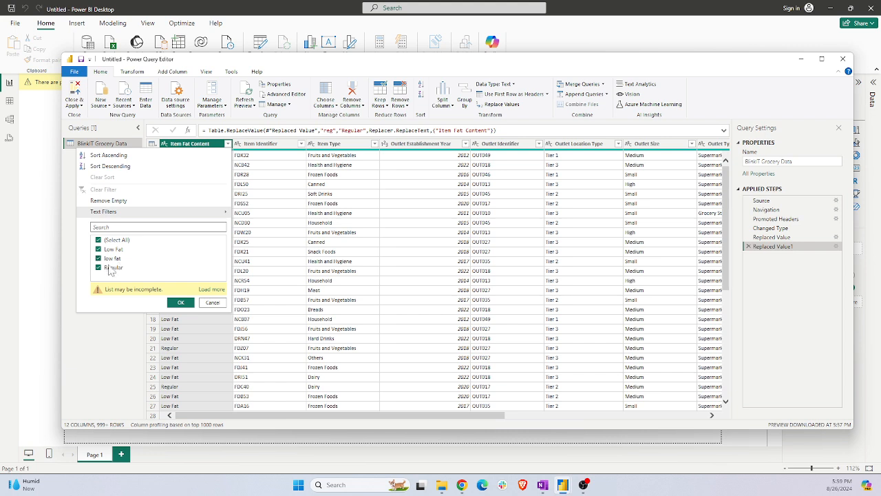
left_click(176, 304)
right_click(180, 144)
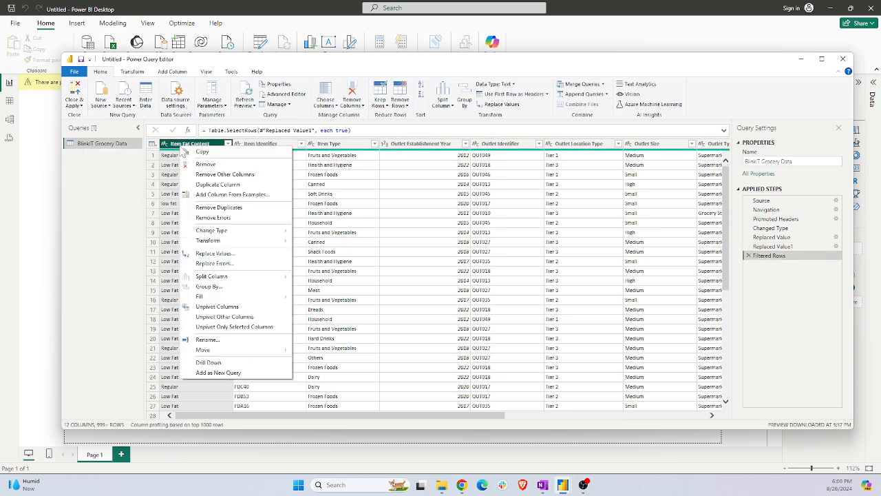
left_click(214, 254)
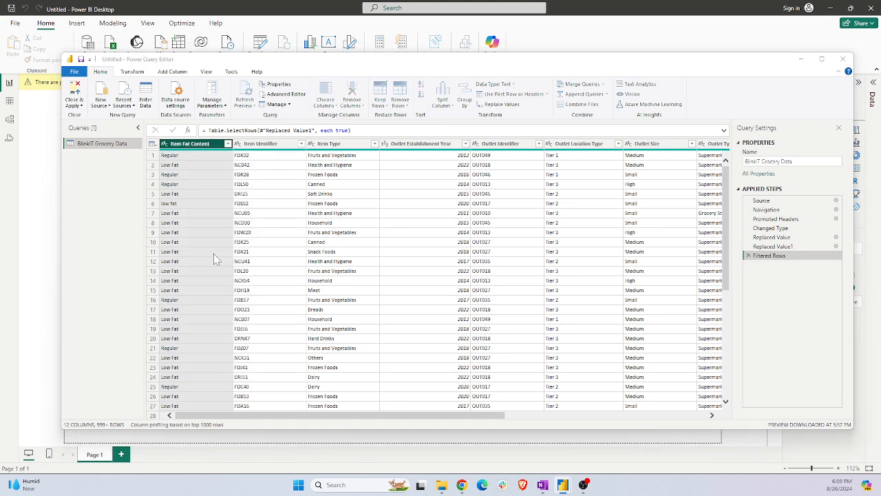
type("low fat")
key("Tab")
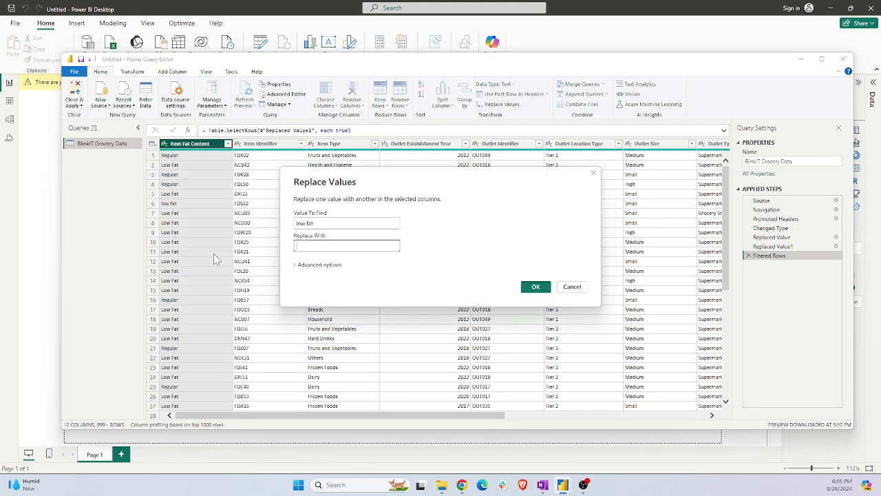
type("Low Fat")
left_click(535, 287)
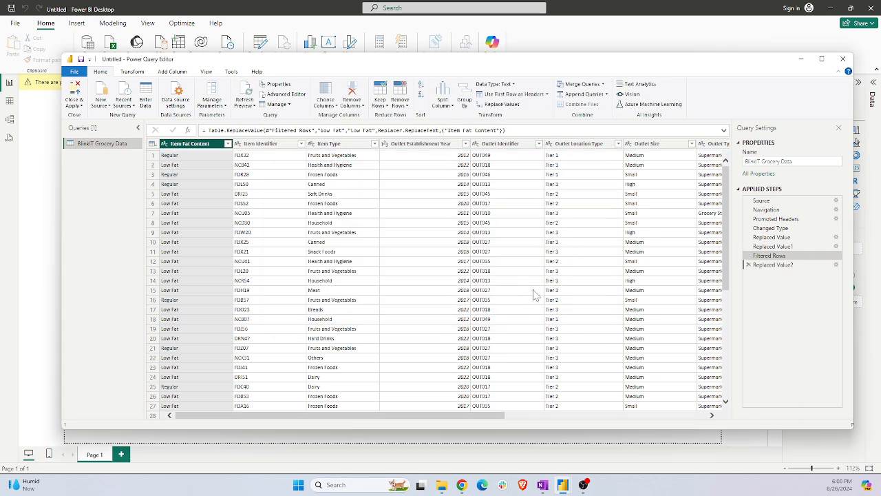
Check the Item Fat Content column's distinct values without filtering, and look over the remaining columns of the query
left_click(228, 143)
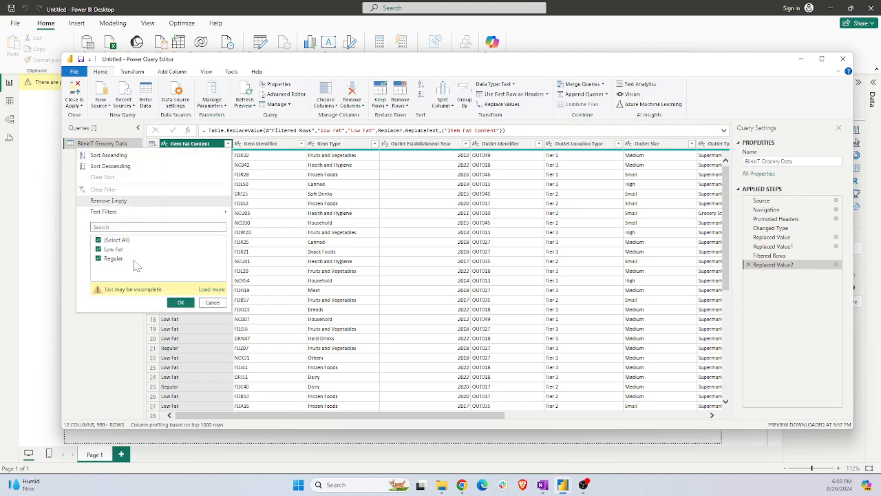
left_click(212, 303)
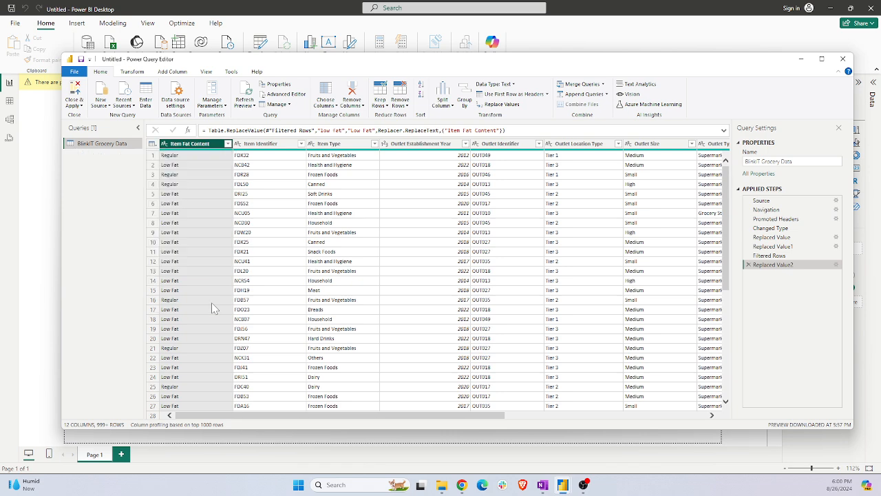
left_click(298, 255)
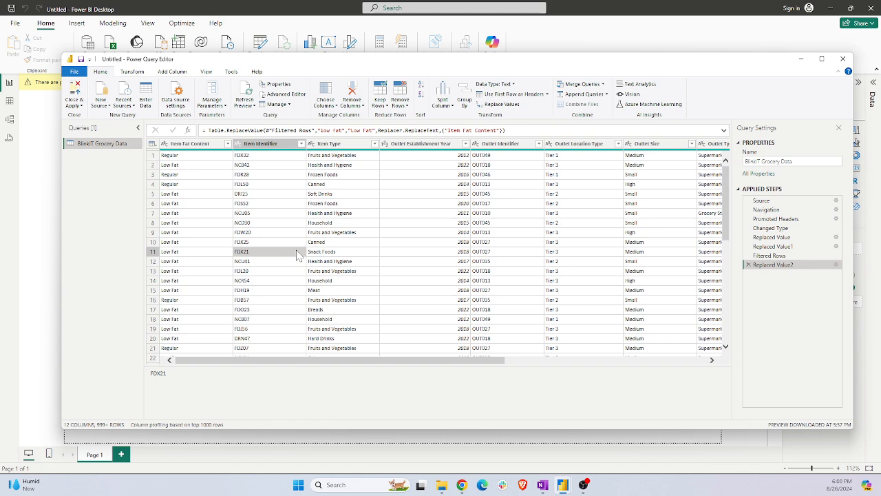
left_click(446, 235)
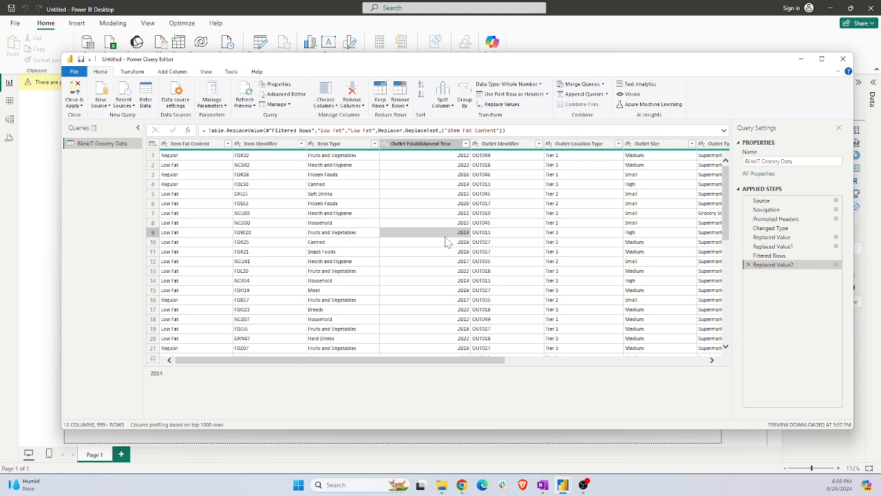
scroll(446, 242, "right", 5)
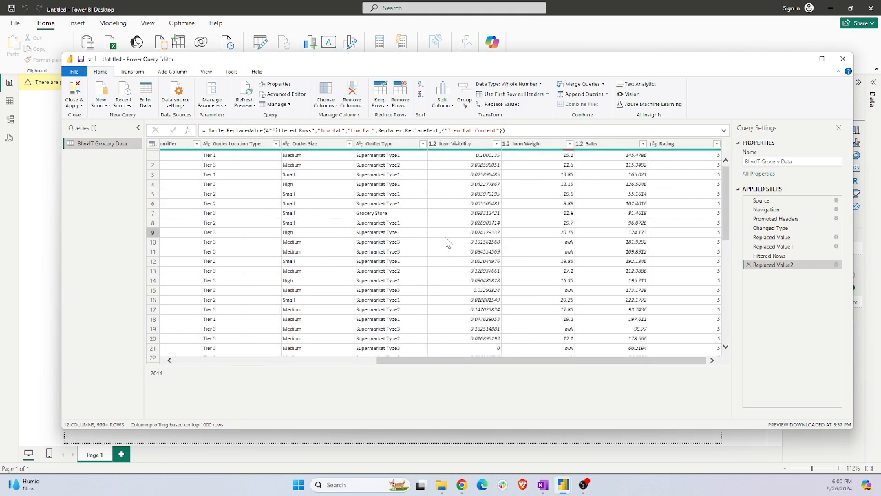
scroll(469, 246, "left", 5)
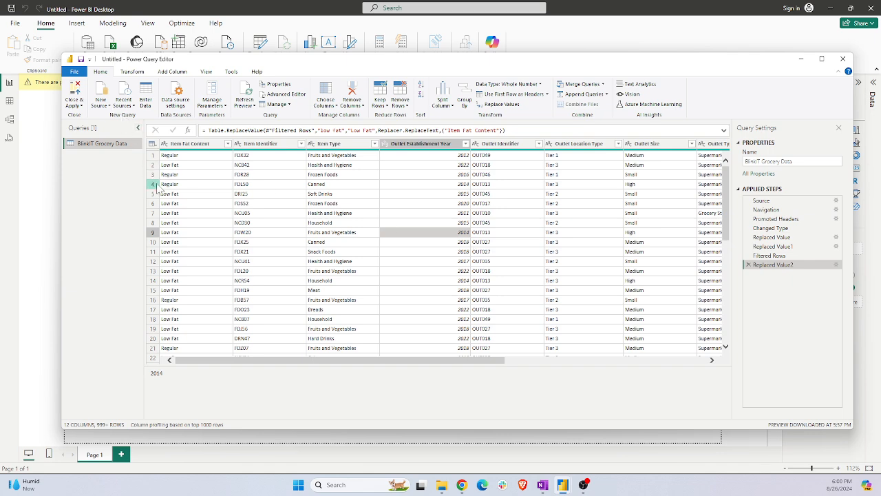
left_click(187, 195)
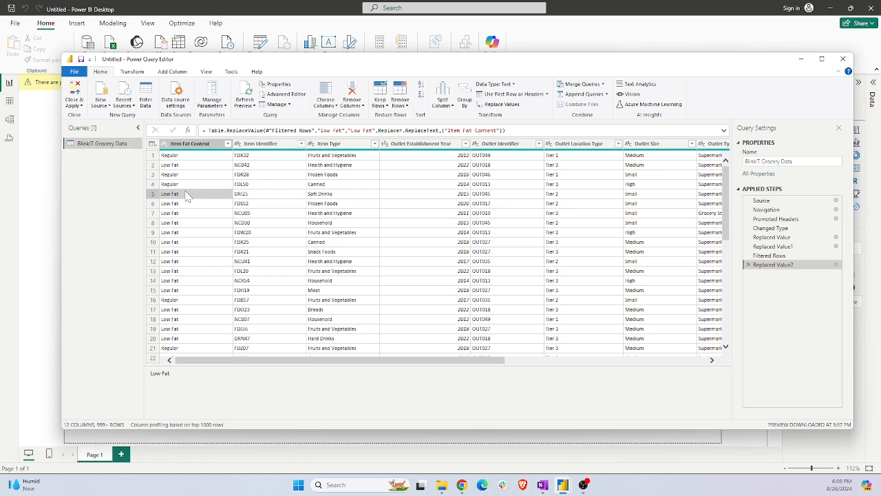
Show the column quality statistics for the query's columns, and close the Power Query Editor with its changes applied
left_click(207, 72)
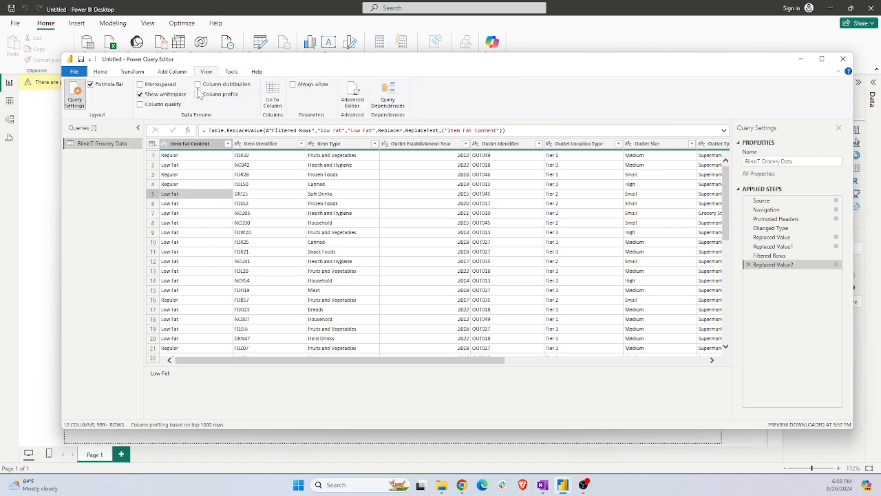
left_click(140, 104)
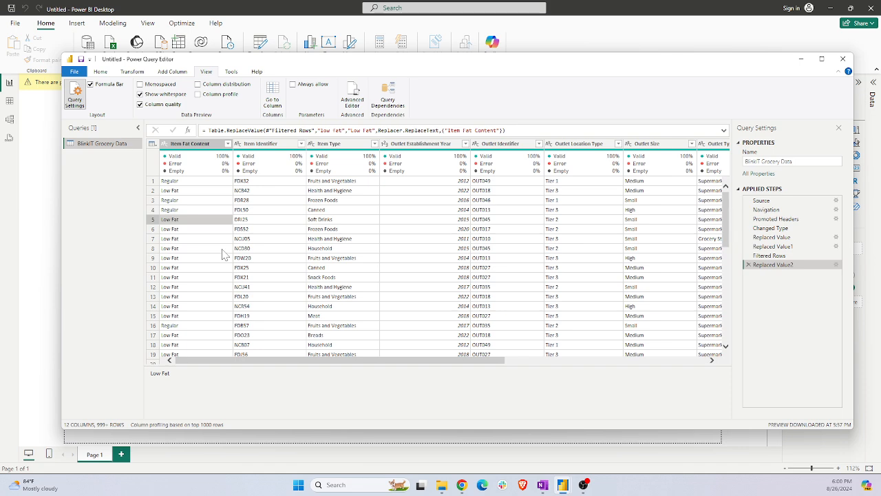
mouse_move(196, 166)
left_click(101, 72)
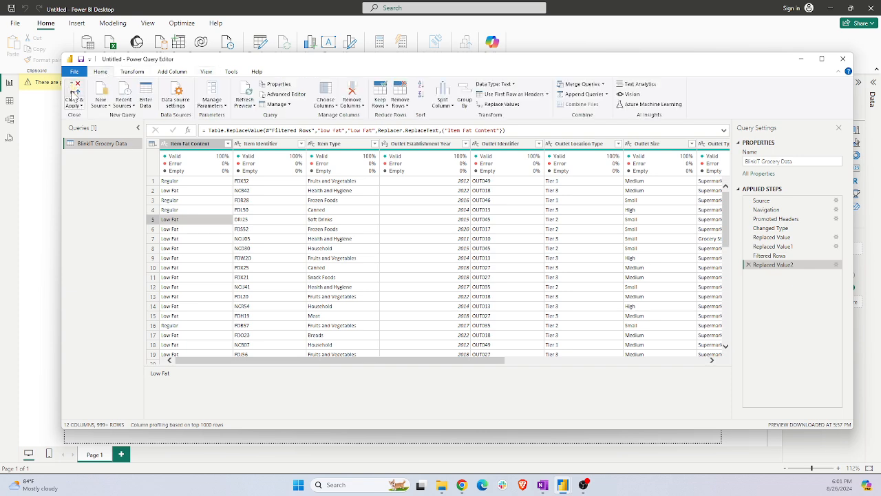
left_click(78, 94)
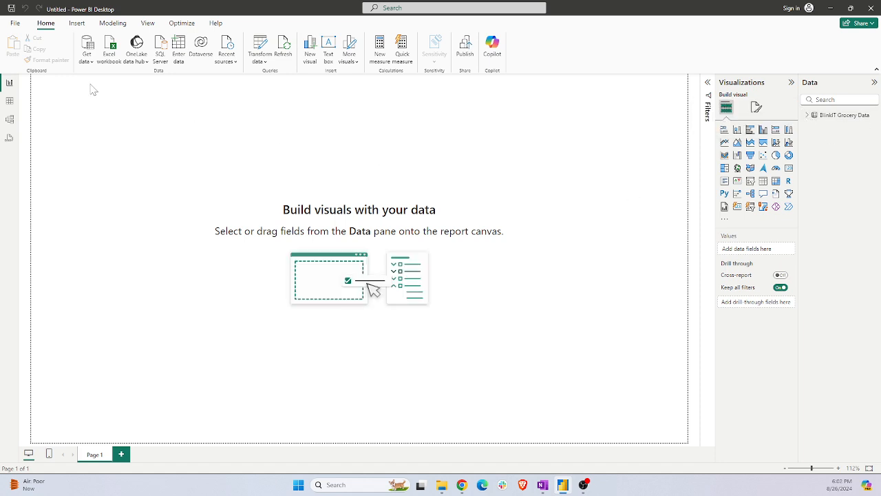
Examine the loaded BlinkIT Grocery Data table and its fields in the table view, and return to the report view
left_click(9, 103)
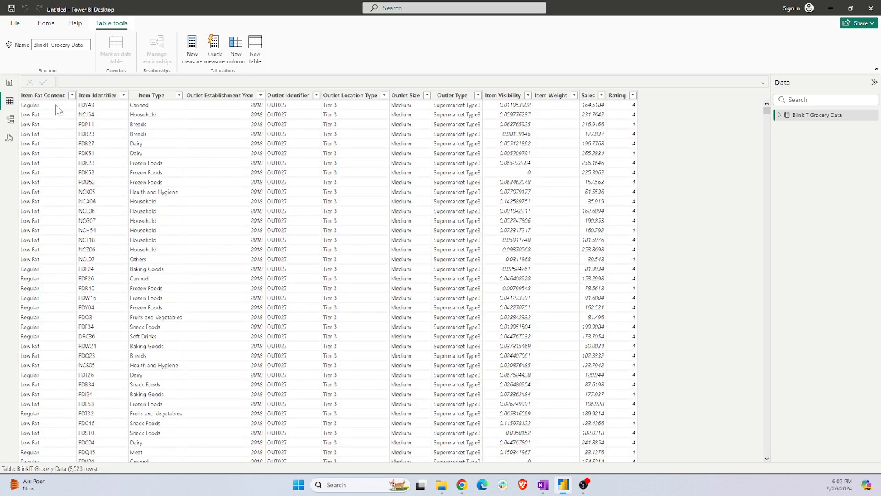
left_click(126, 163)
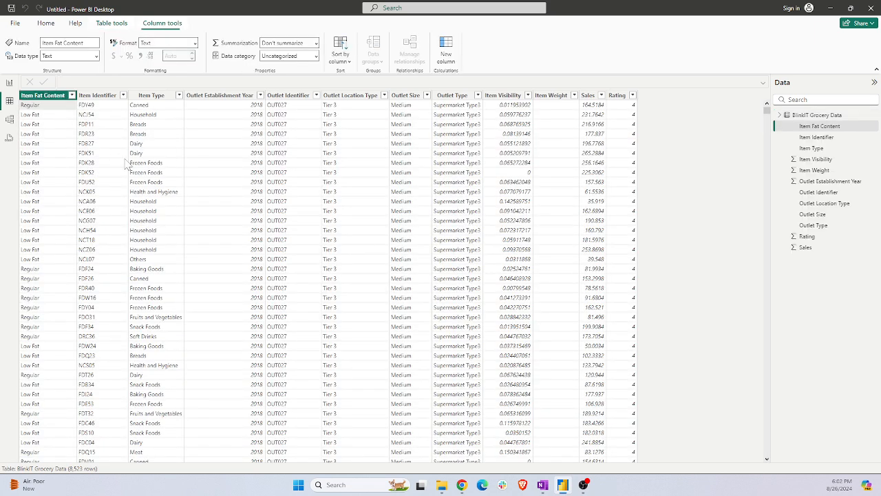
left_click(193, 173)
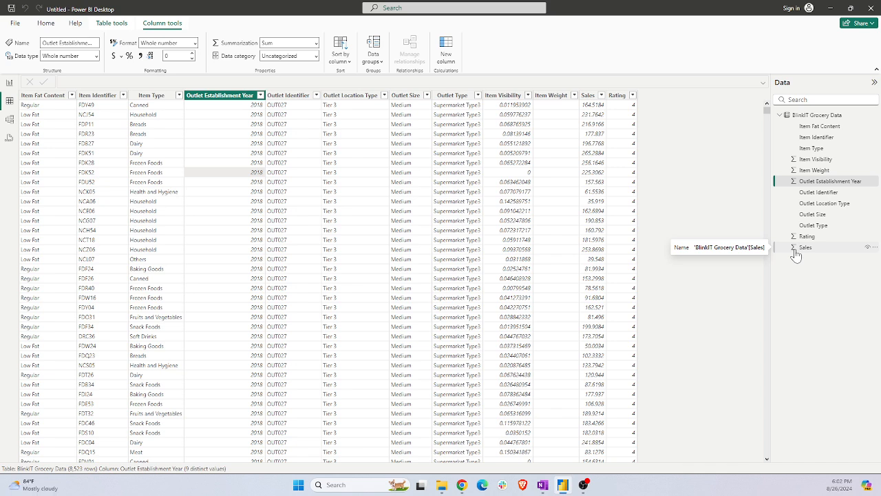
left_click(9, 84)
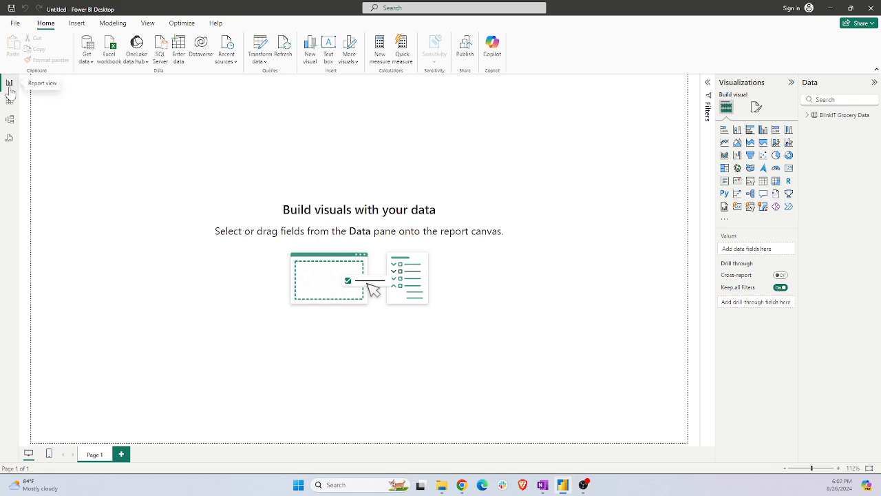
Expand the fields of the BlinkIT Grocery Data table, and switch to Chrome to search for "blinkit image color" in a new tab
left_click(808, 116)
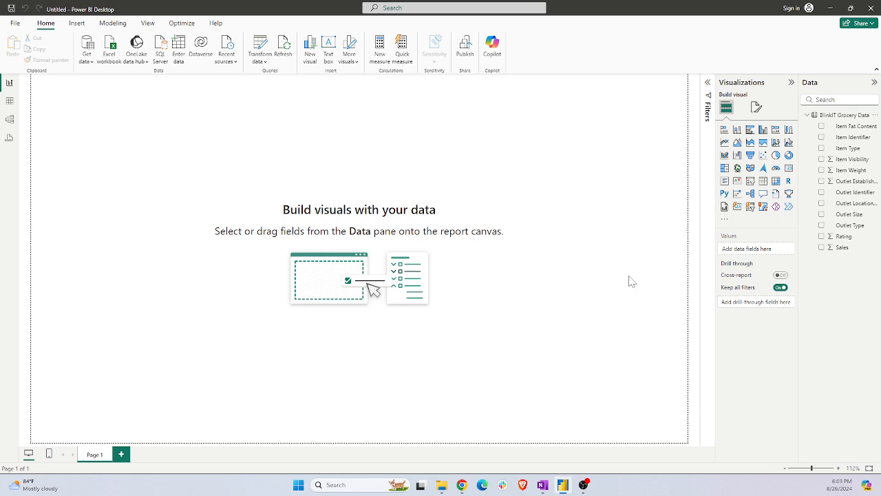
left_click(829, 9)
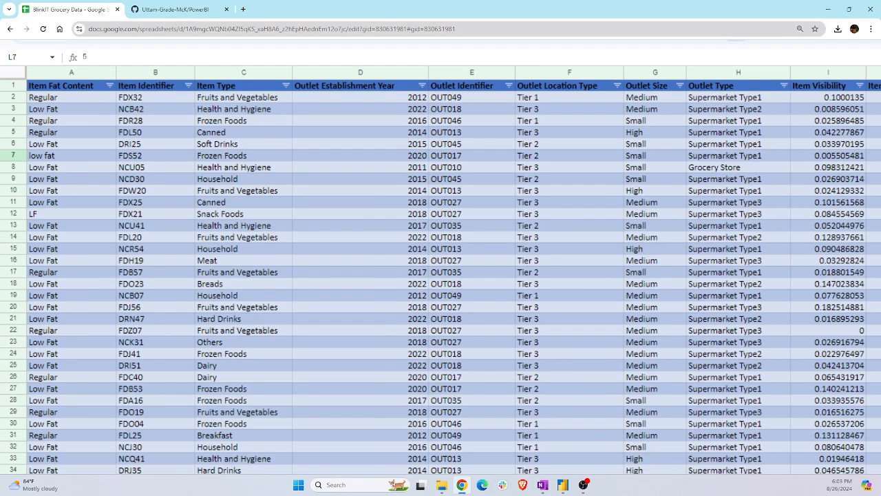
left_click(244, 9)
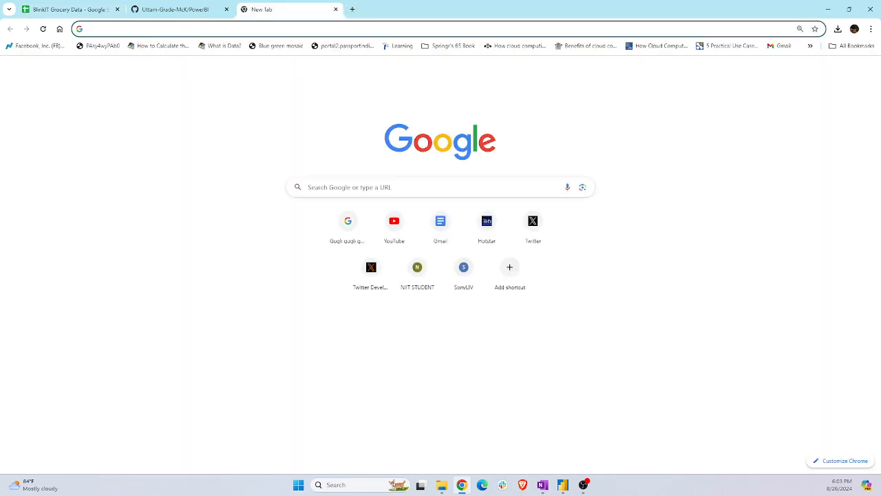
type("blinkit")
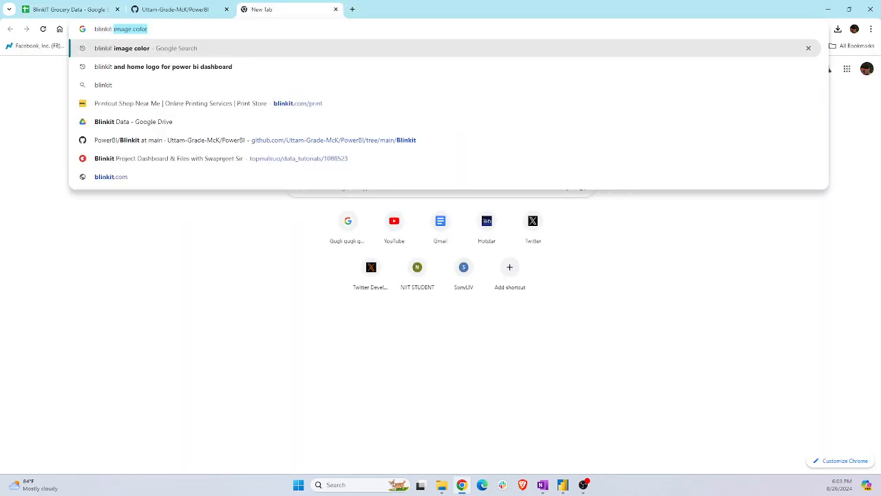
type(" image")
key("Return")
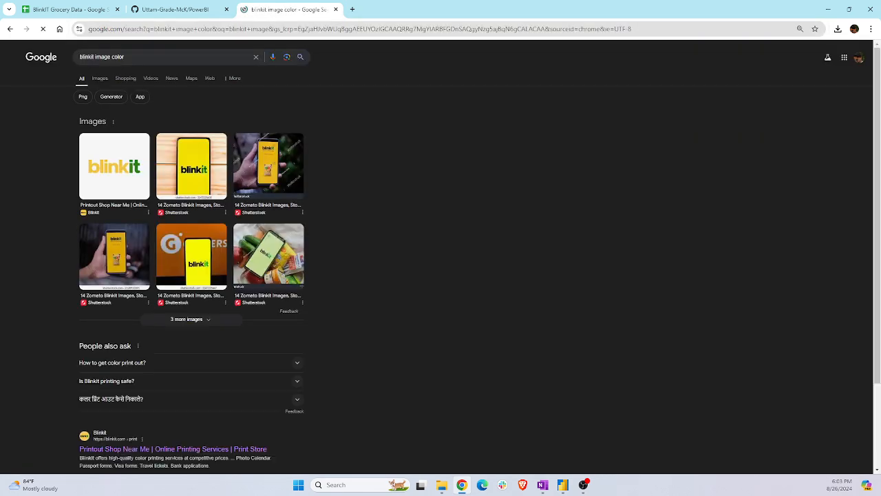
Shorten the search query to "blinkit image" and show its image results
left_click(125, 57)
key("BackSpace")
key("BackSpace")
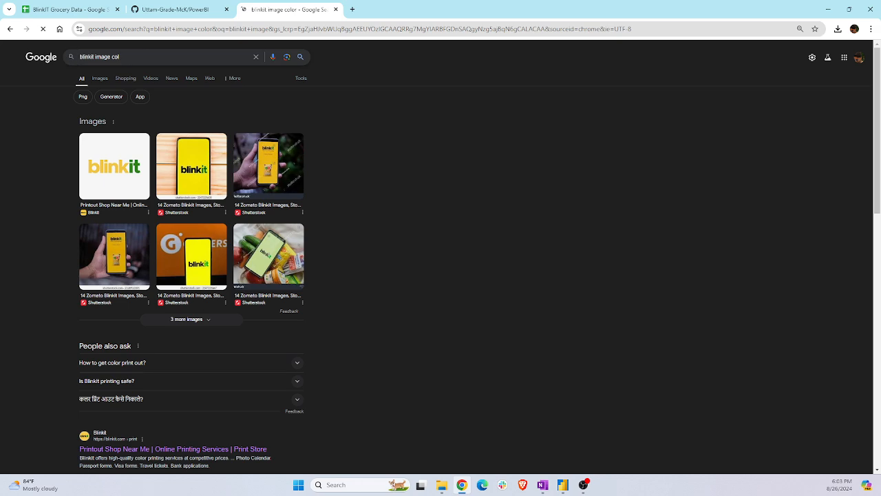
key("BackSpace")
key("BackSpace")
key("BackSpace")
key("BackSpace")
key("Return")
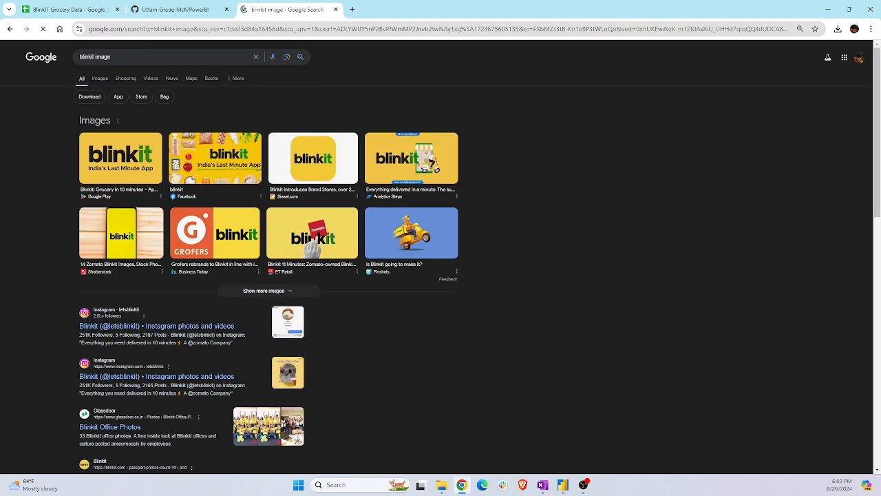
left_click(100, 79)
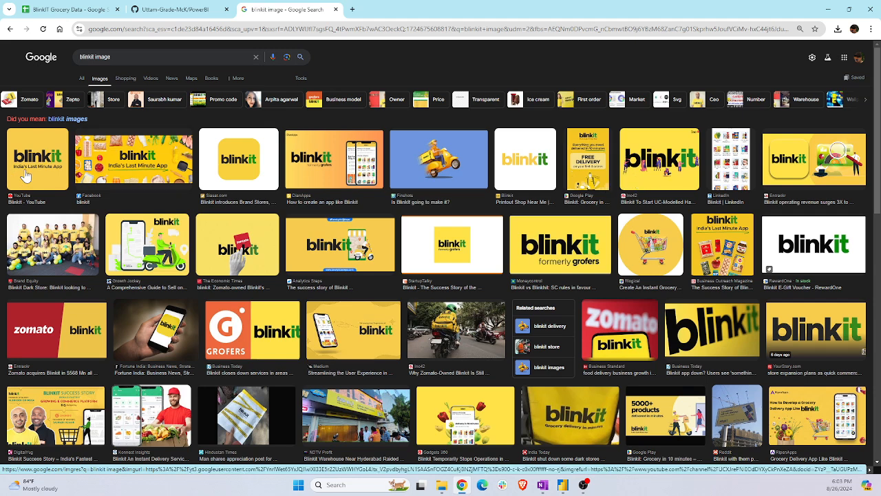
Switch back to Power BI, insert a rectangle with rounded top corners, and place it against the report page's left edge
left_click(564, 485)
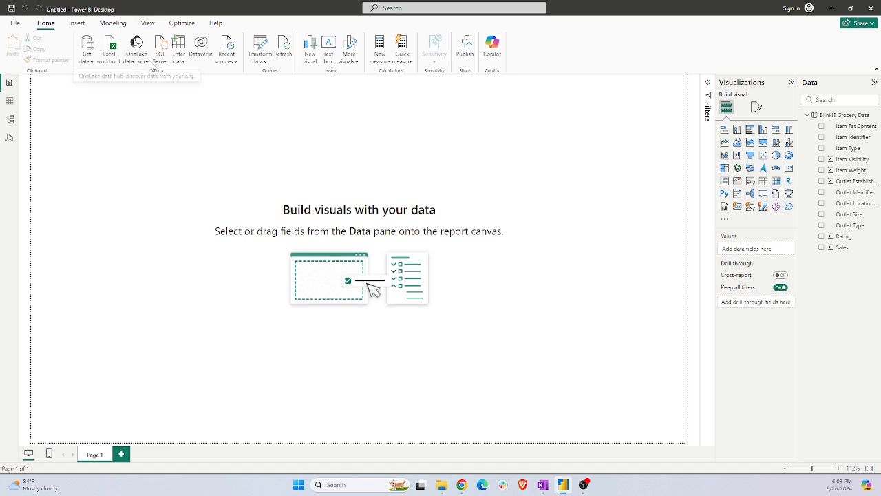
left_click(78, 25)
left_click(325, 62)
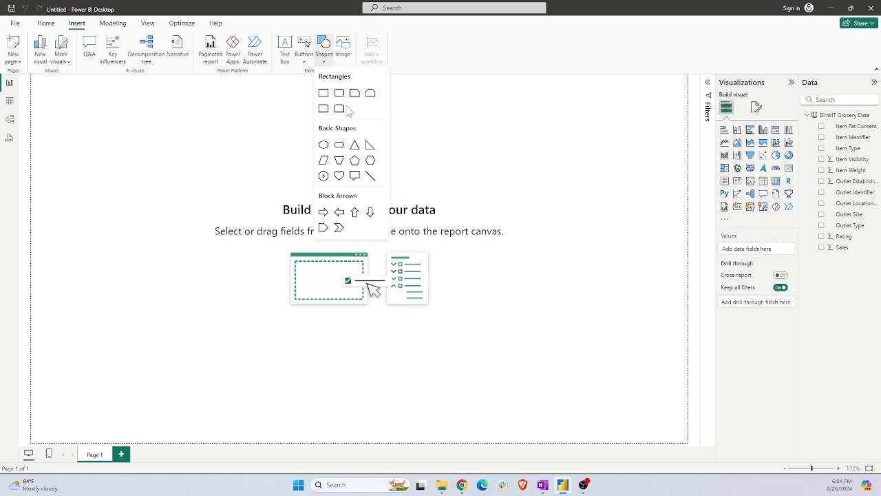
left_click(340, 109)
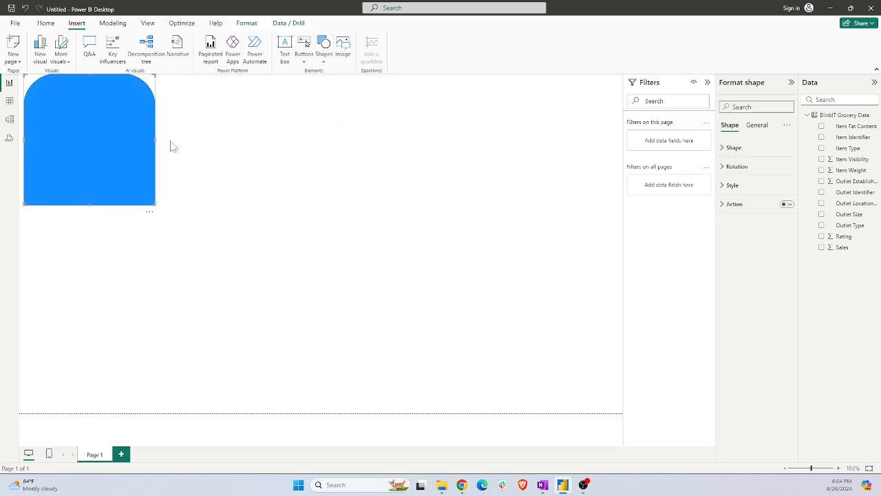
left_click_drag(104, 135, 103, 175)
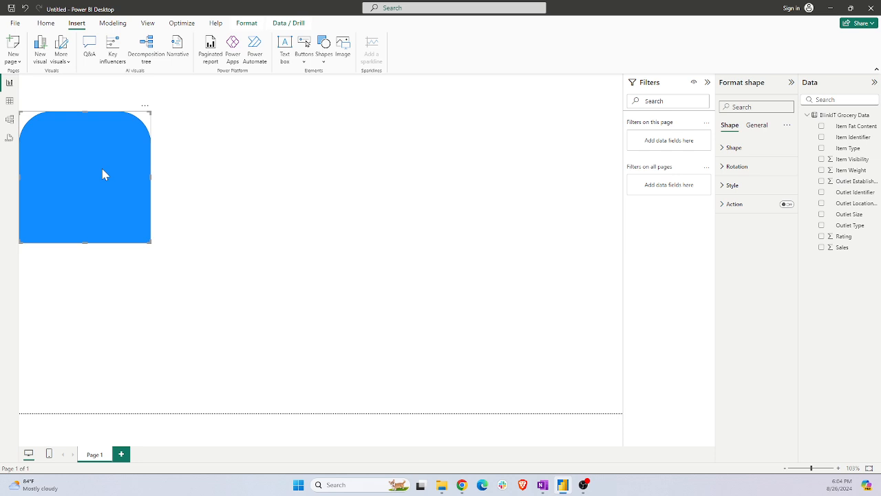
Rotate only the shape by 90° so that its rounded corners face the page's interior
left_click(725, 169)
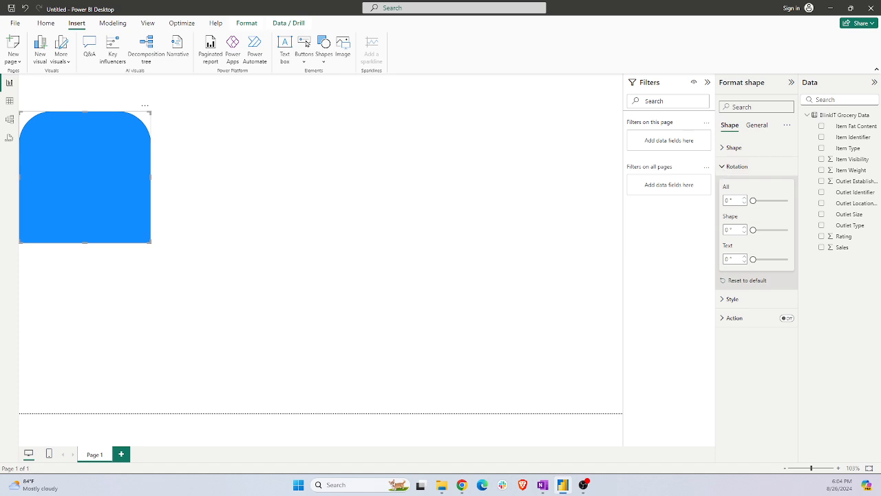
left_click_drag(751, 227, 762, 230)
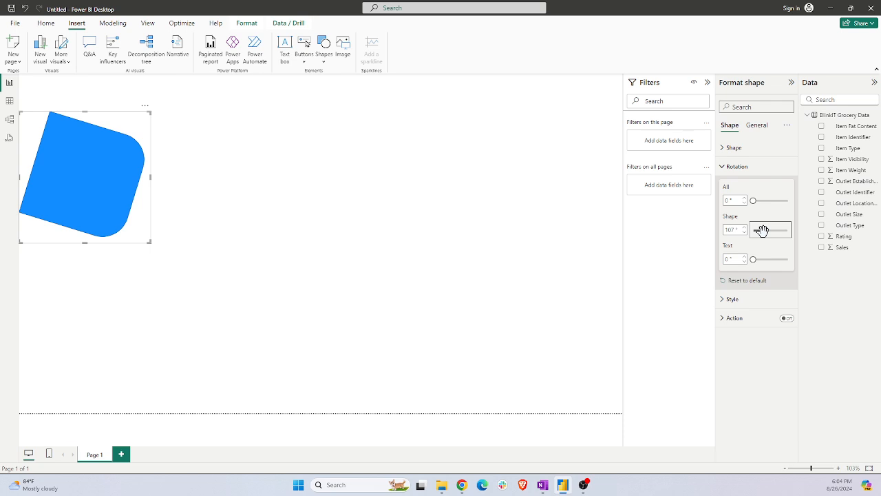
double_click(730, 230)
type("90")
key("Return")
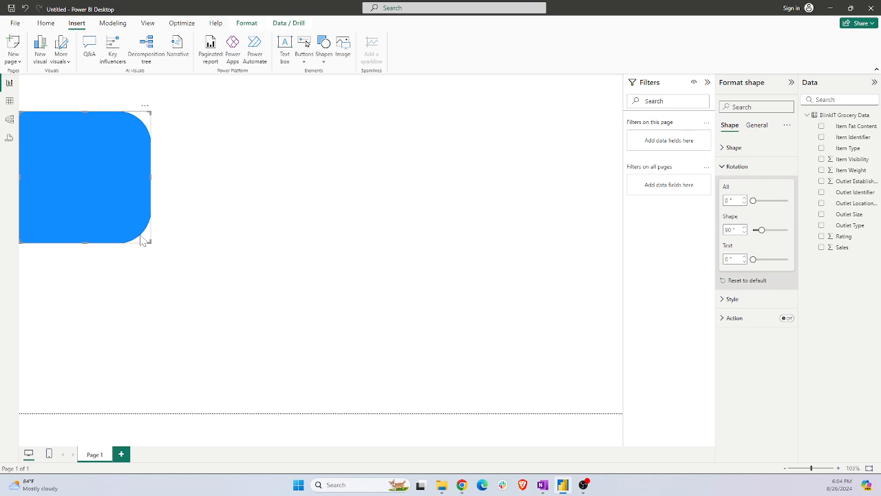
Try a height of 730 for the shape, and resize it to 200 wide and 720 high along the page's left edge
left_click(758, 126)
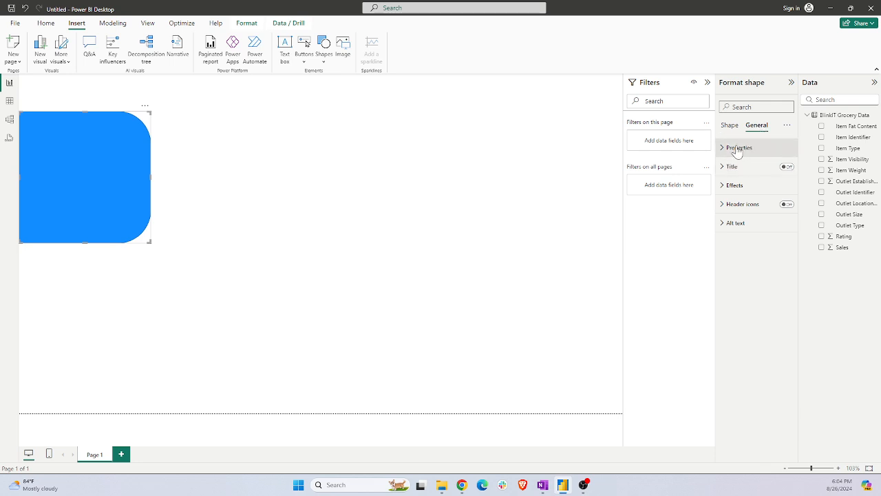
left_click(737, 147)
double_click(730, 194)
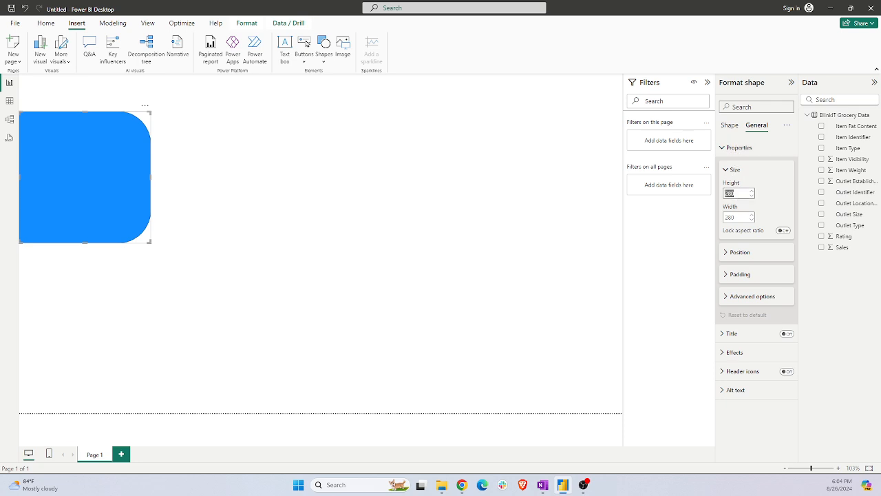
type("730")
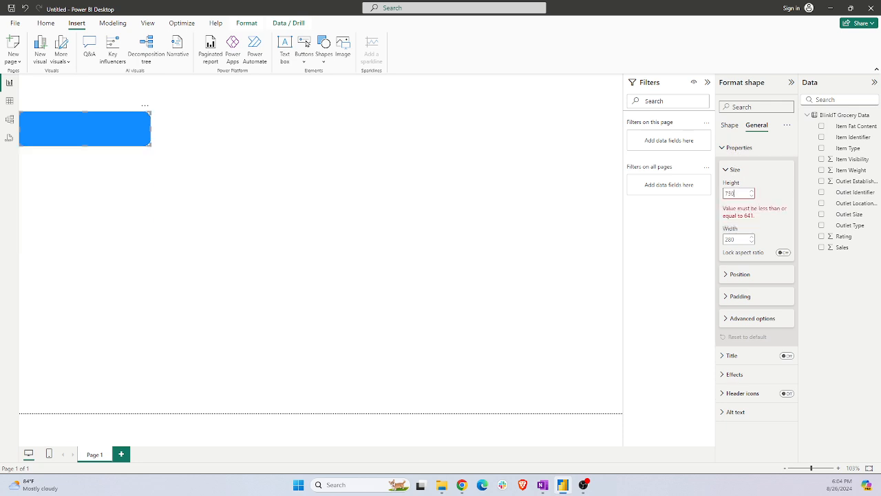
left_click(738, 239)
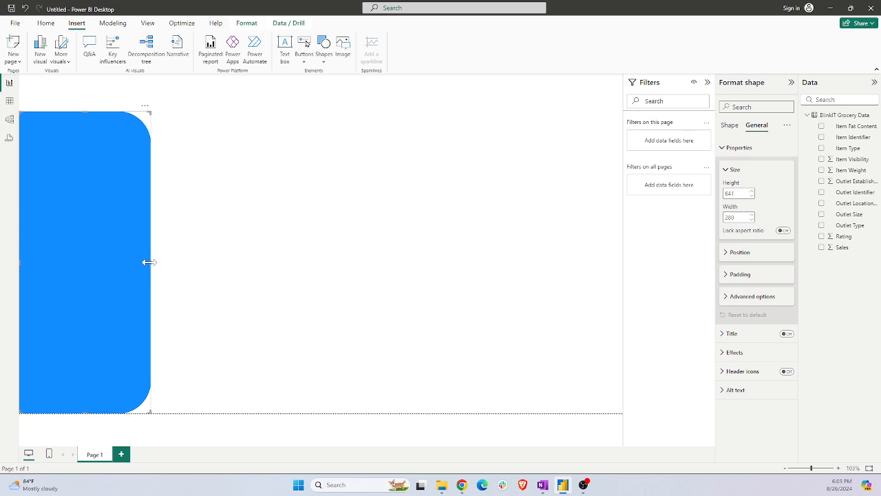
left_click_drag(150, 264, 113, 268)
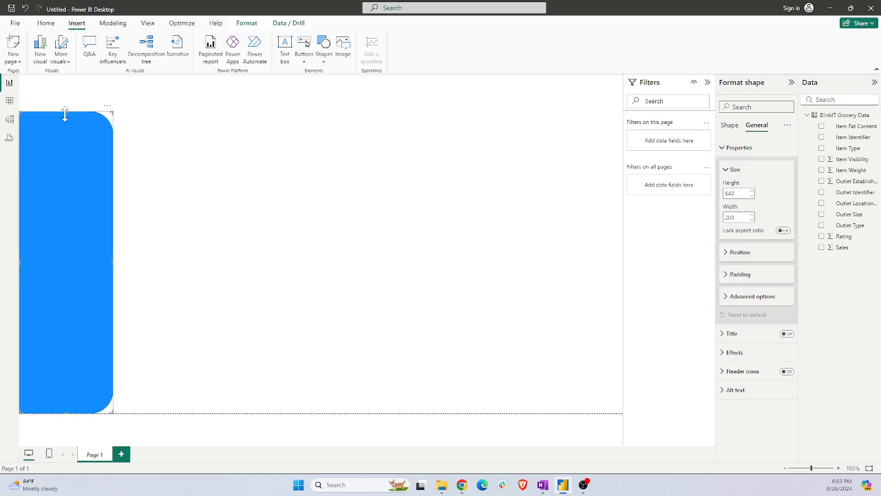
left_click_drag(66, 112, 66, 73)
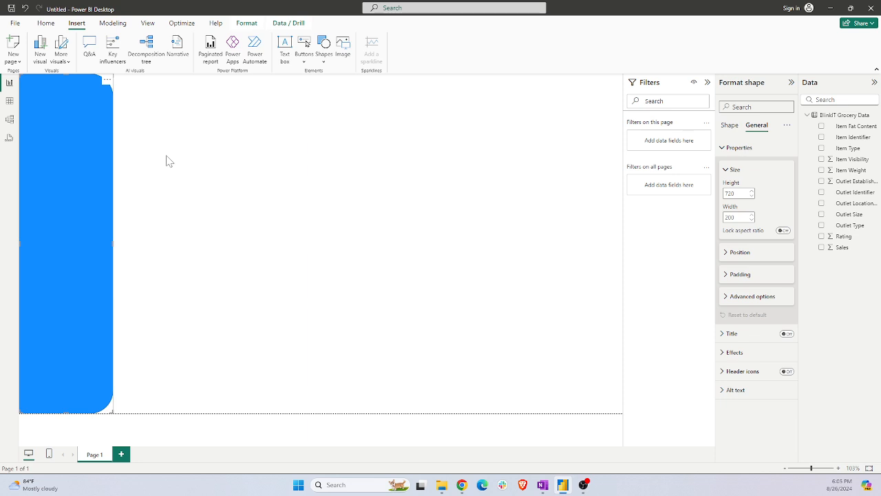
Check the Blinkit logo's yellow in Chrome's image results, and fill the shape in Power BI with the dark yellow theme color
key("alt+Tab")
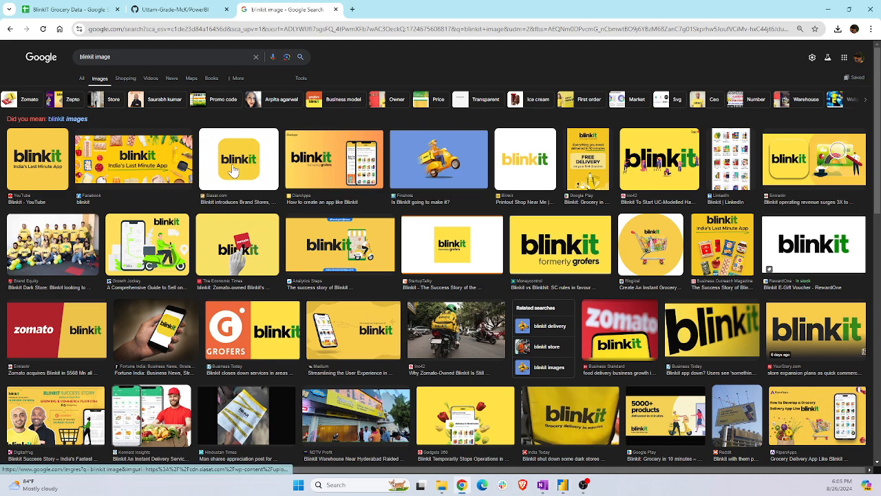
key("alt+Tab")
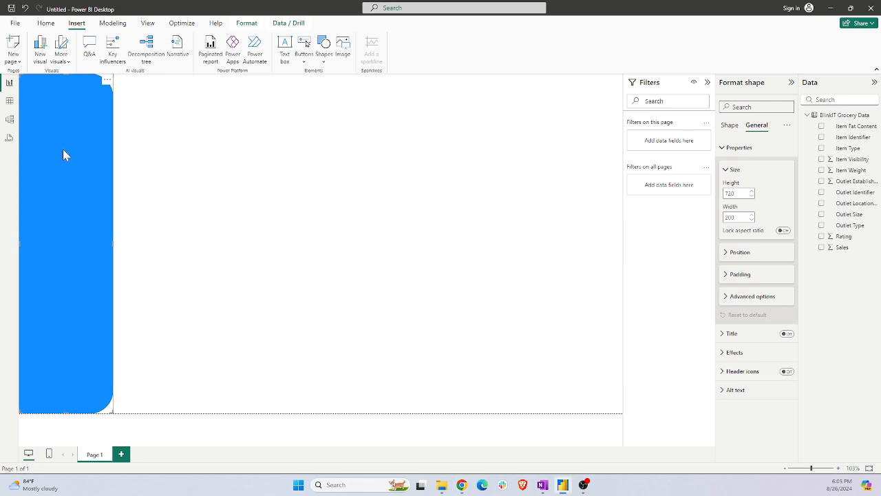
left_click(728, 126)
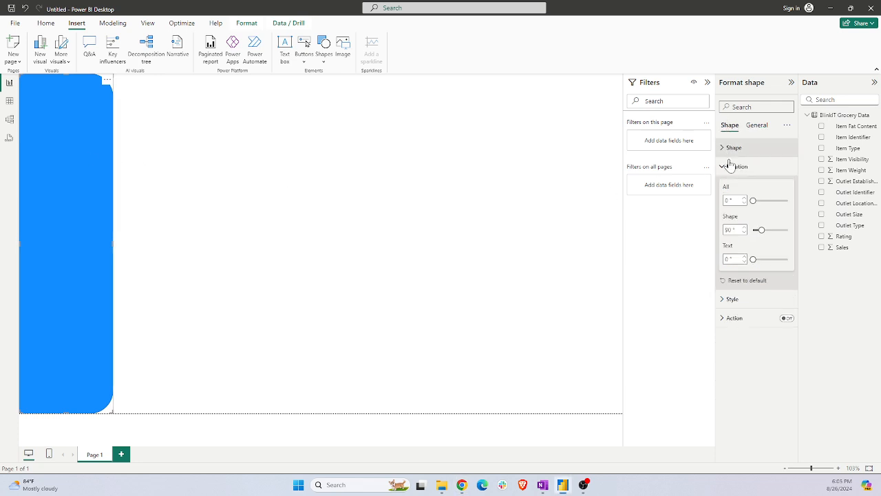
left_click(733, 298)
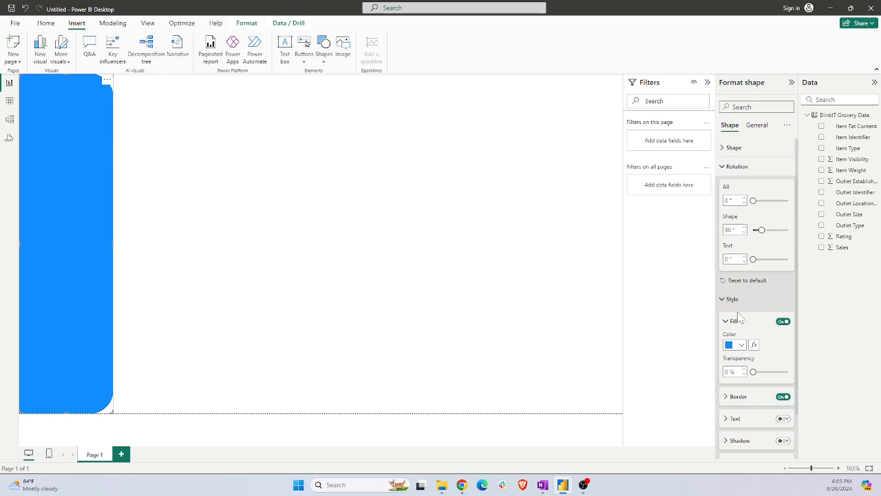
scroll(747, 298, "down", 1)
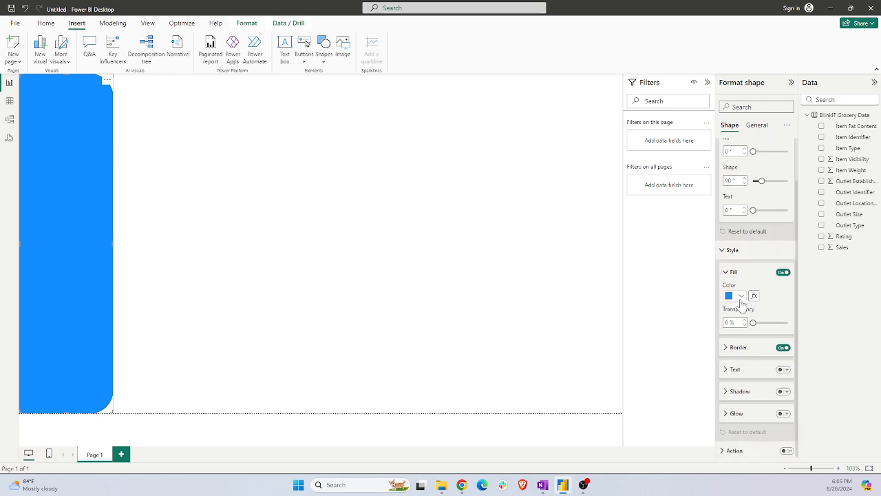
left_click(742, 297)
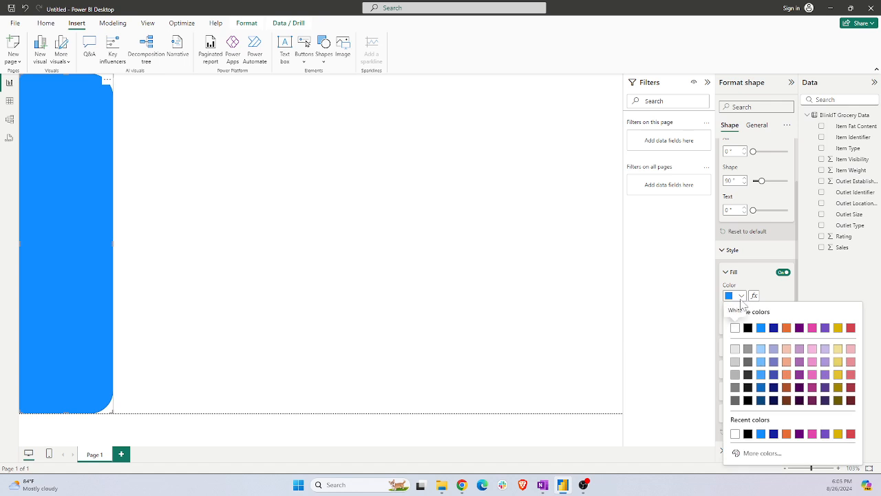
left_click(838, 328)
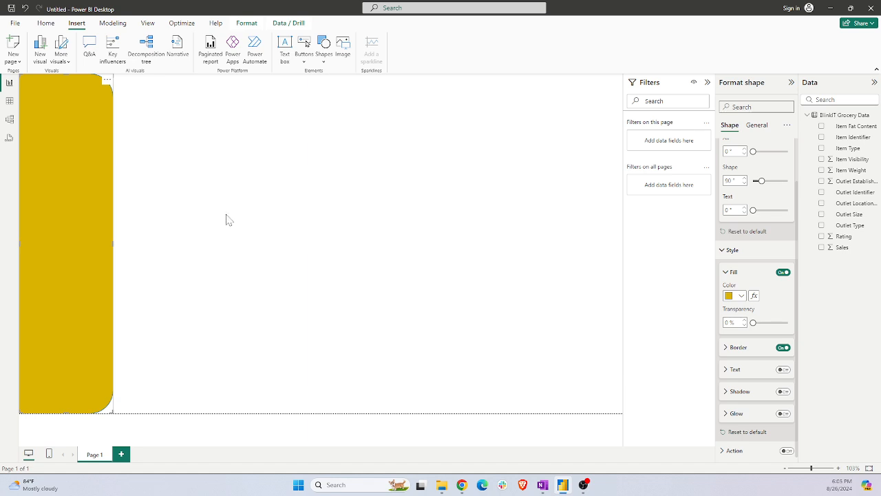
Try a lighter yellow fill on the shape, and return it to the dark yellow theme color
left_click(742, 297)
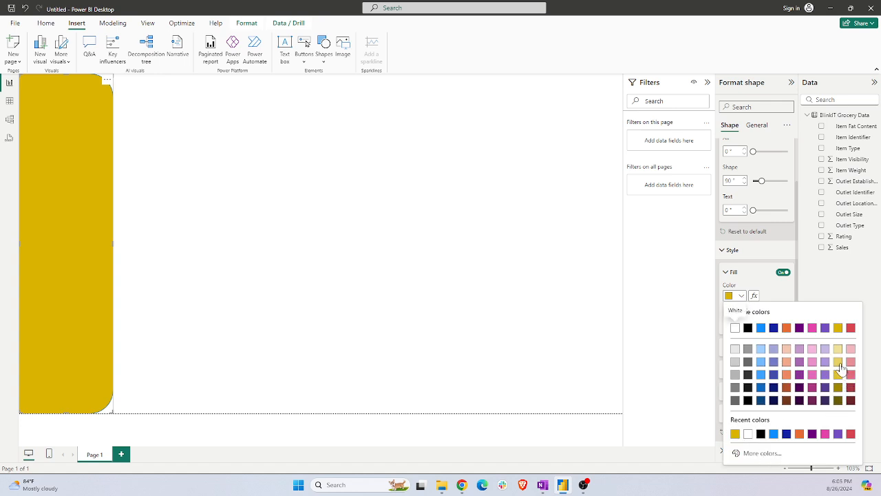
left_click(838, 362)
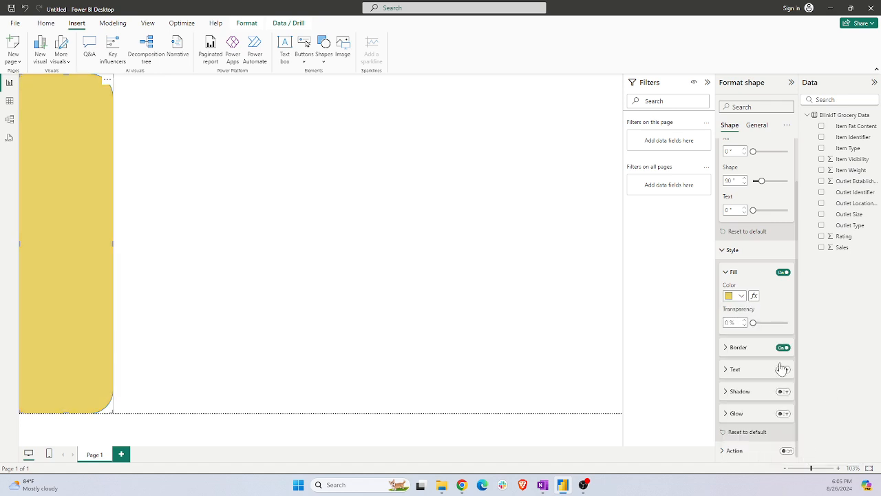
left_click(742, 297)
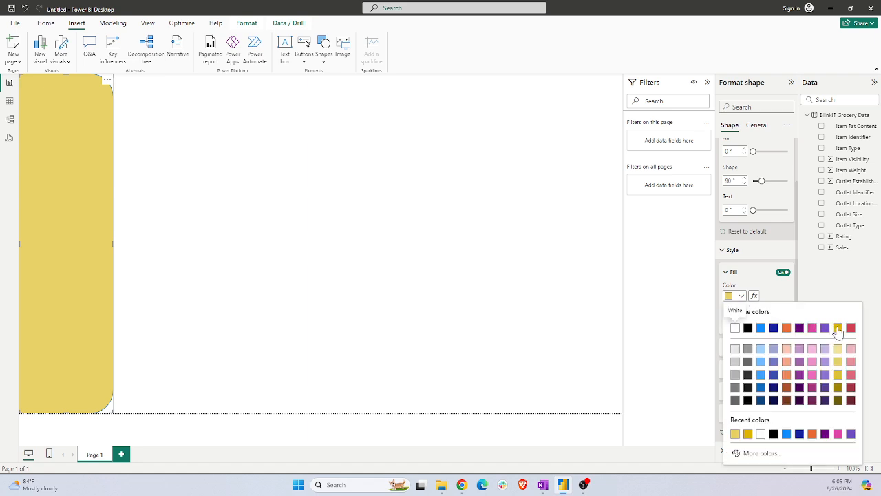
left_click(838, 328)
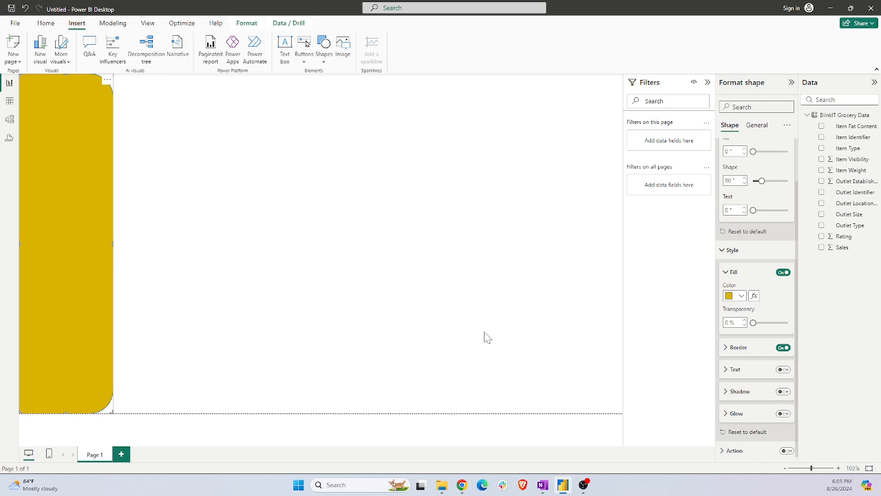
Turn on the shadow for the yellow side shape and deselect it
left_click(788, 400)
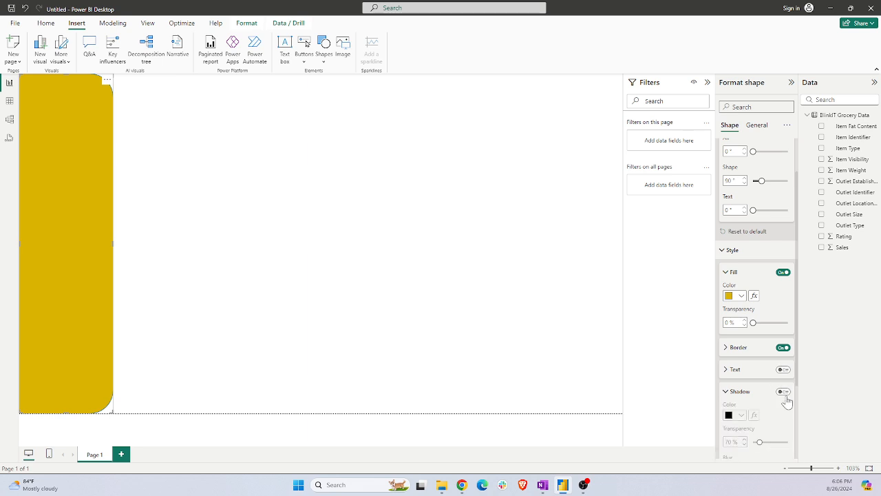
left_click(783, 392)
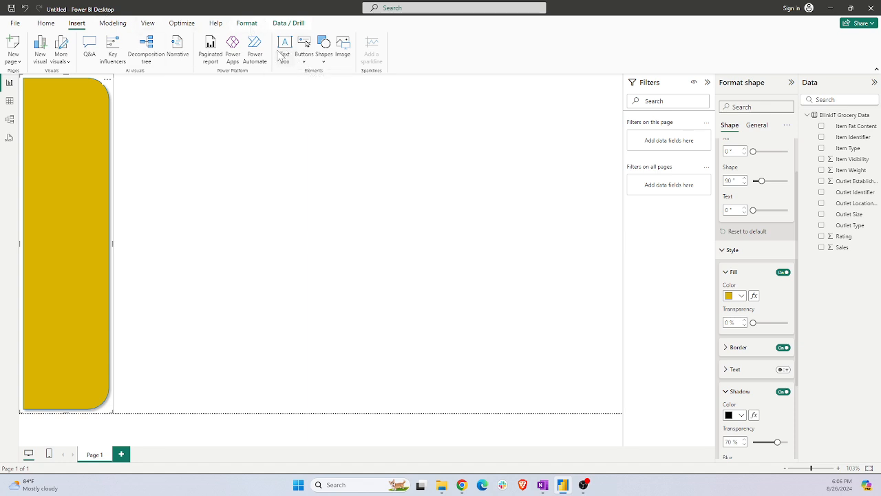
left_click(283, 117)
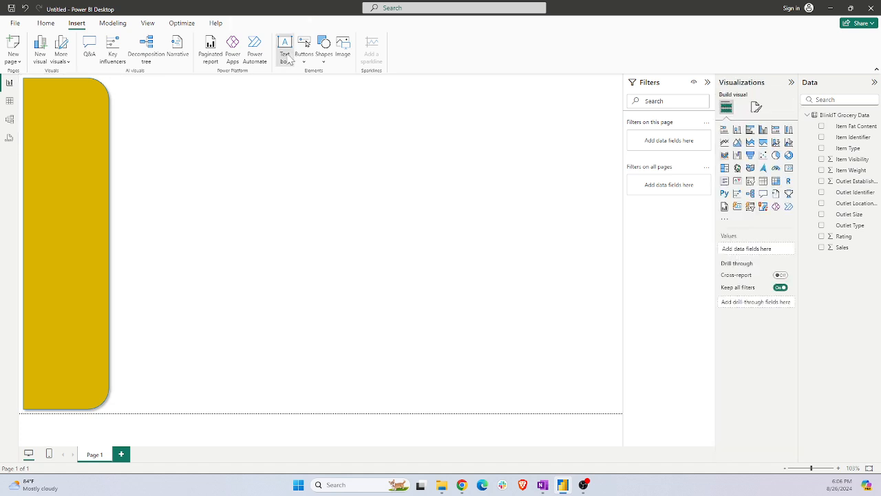
Insert a text box reading "Blinkit" and set its text to font size 40
left_click(285, 46)
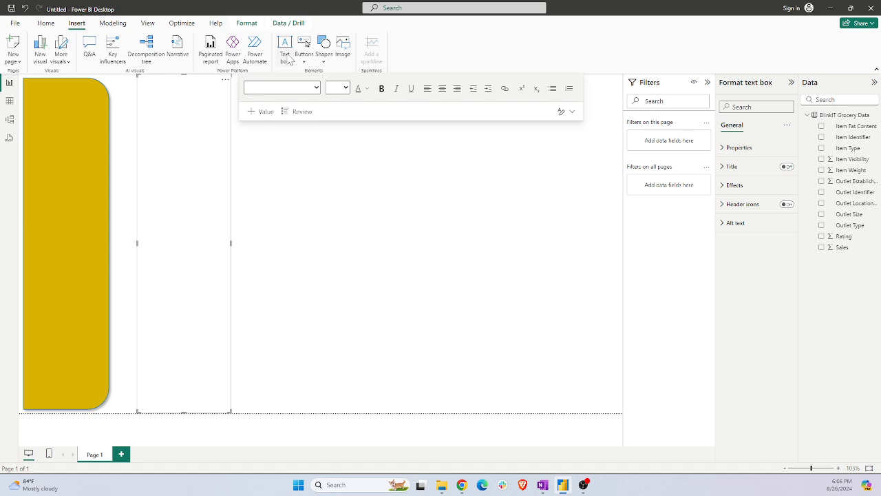
type("Blinkit")
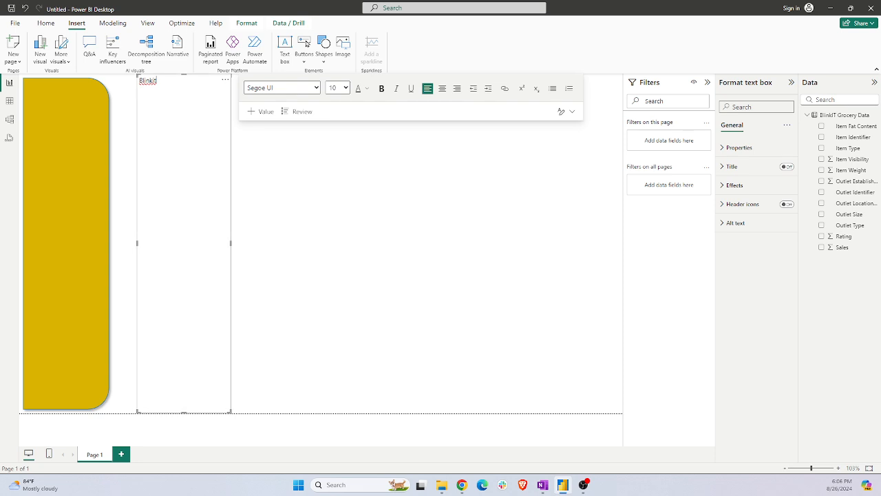
double_click(149, 81)
left_click(345, 90)
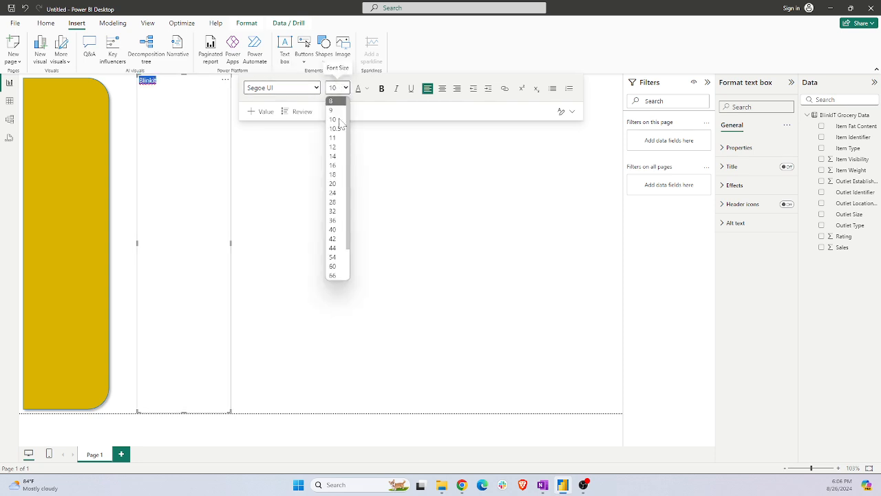
left_click(337, 233)
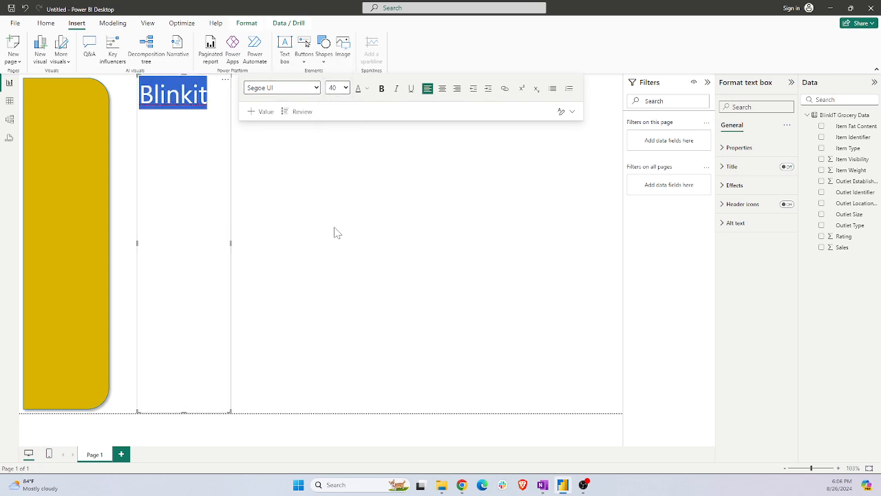
left_click(276, 88)
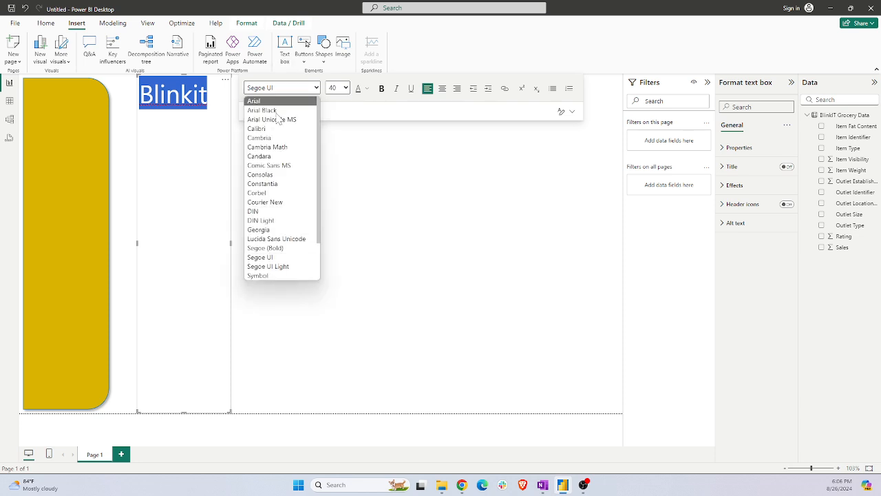
scroll(279, 142, "down", 2)
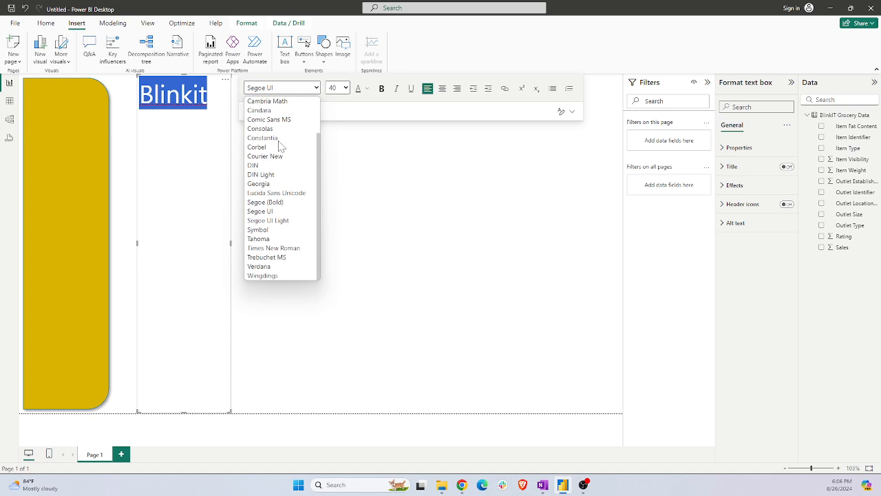
scroll(278, 141, "up", 2)
left_click(358, 145)
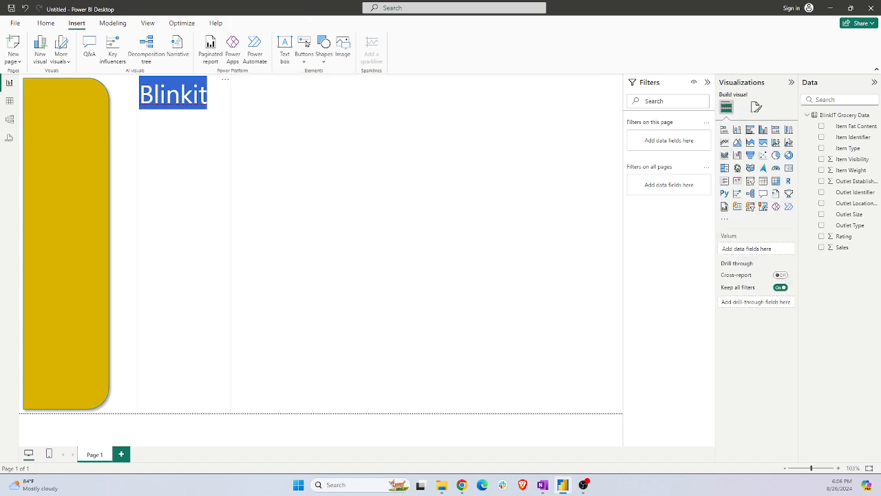
Make the Blinkit text bold and shrink the text box's height to fit the single line
left_click(193, 93)
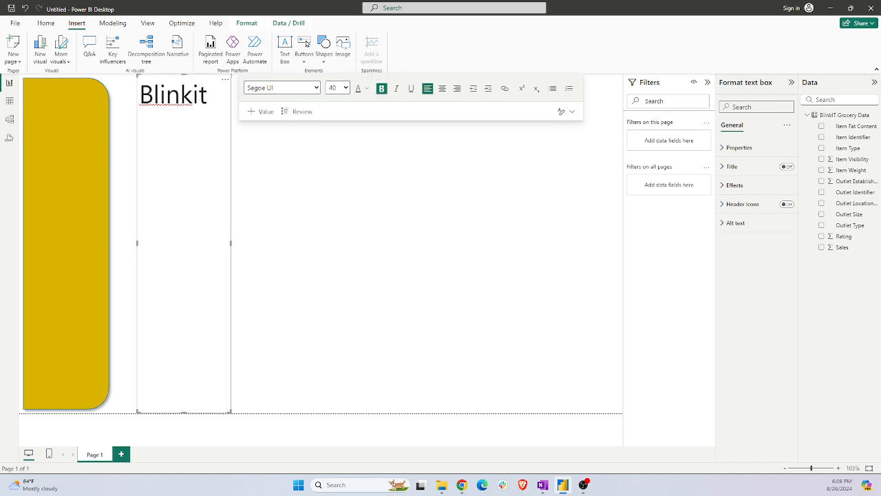
key("ctrl+a")
left_click(382, 88)
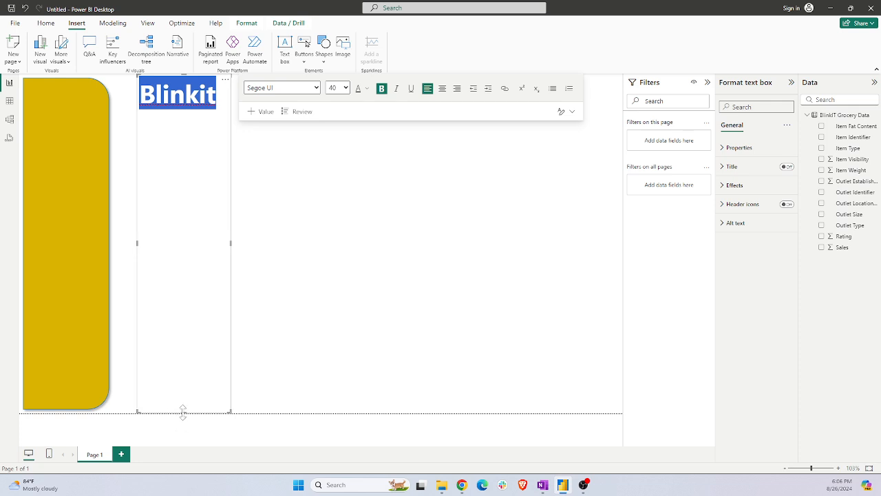
left_click_drag(183, 412, 224, 111)
Check the Blinkit logo's lettering in Chrome's image results, and change the title's capital B to lowercase in Power BI so it reads "blinkit"
left_click(199, 95)
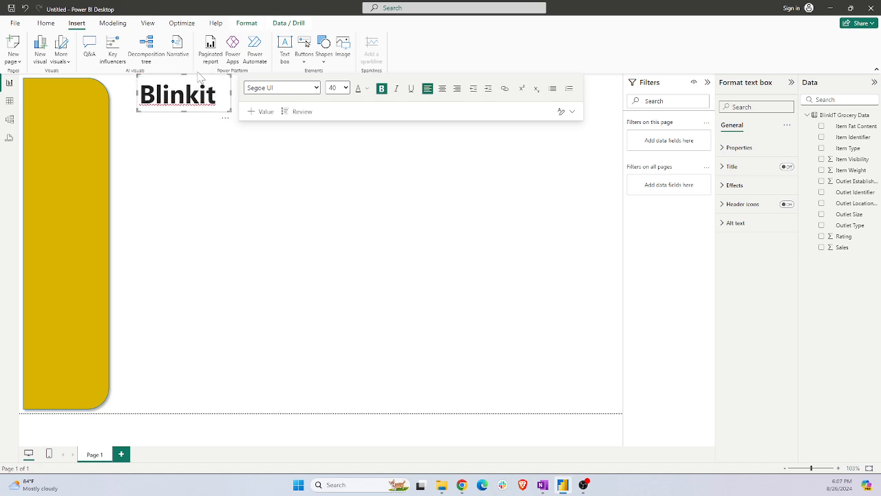
key("alt+Tab")
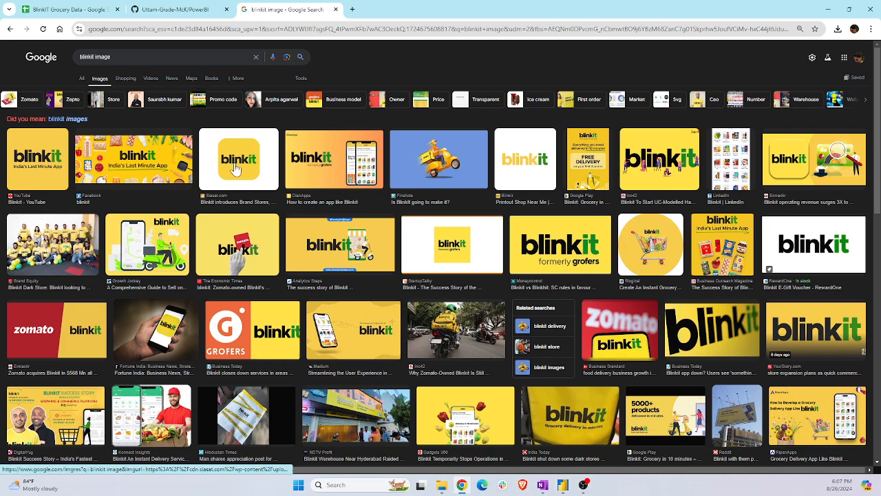
key("alt+Tab")
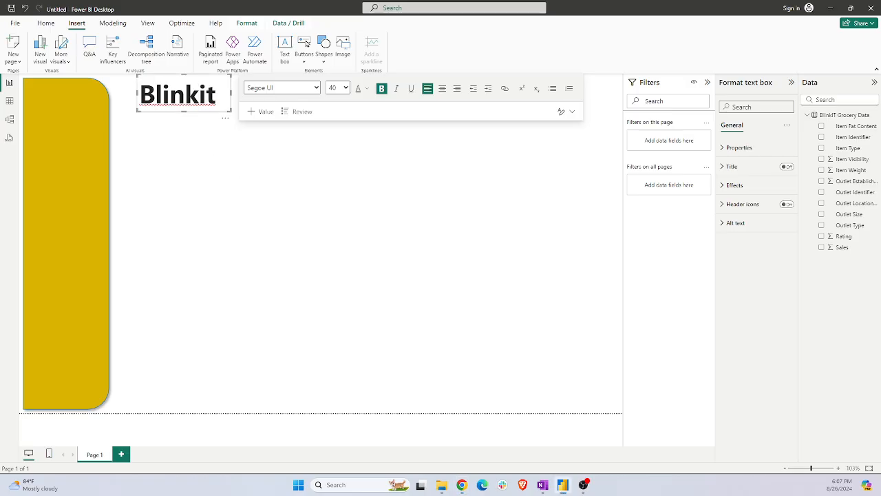
key("BackSpace")
type("ab")
key("BackSpace")
key("BackSpace")
type("b")
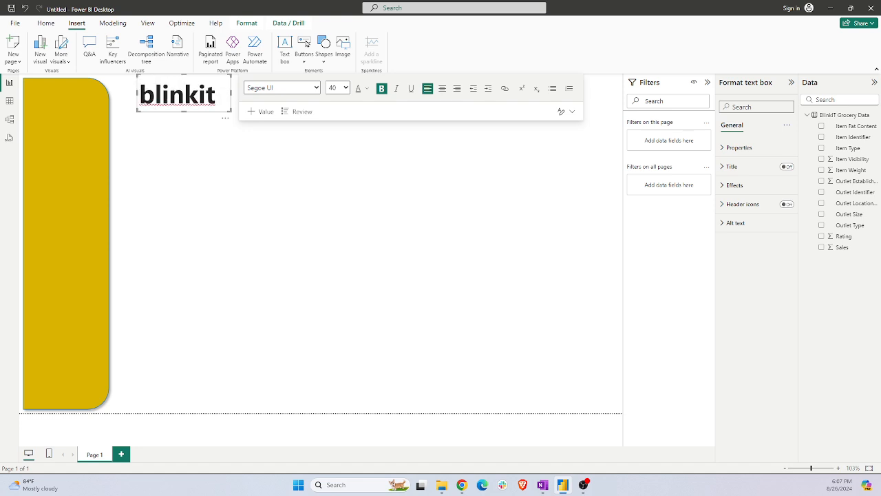
Move the blinkit text box onto the upper part of the yellow panel and turn off its background
left_click_drag(179, 78, 68, 89)
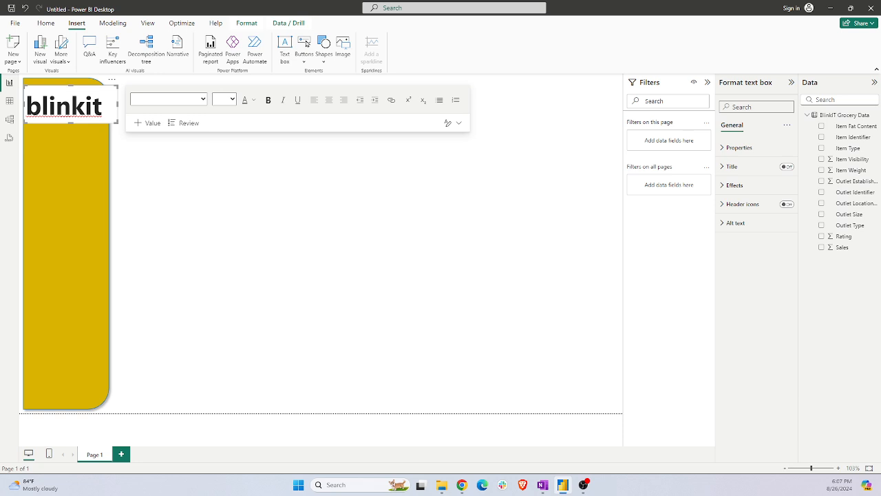
left_click(84, 106)
left_click(92, 107)
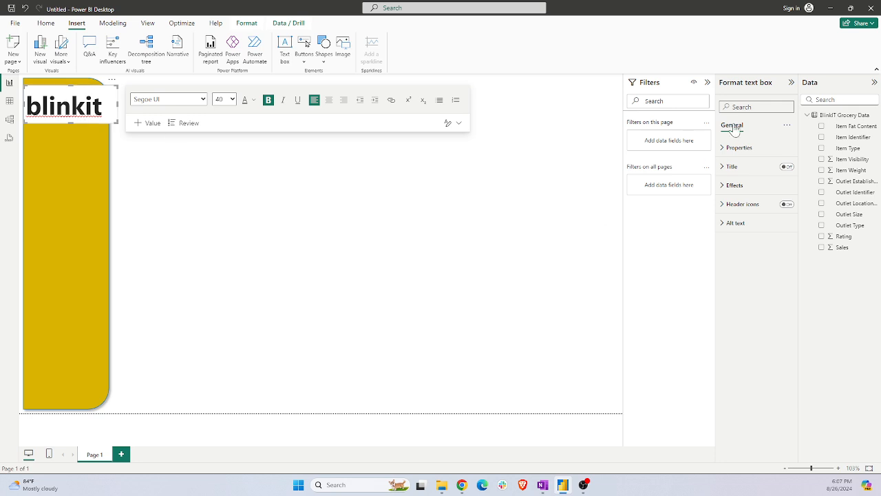
left_click(730, 186)
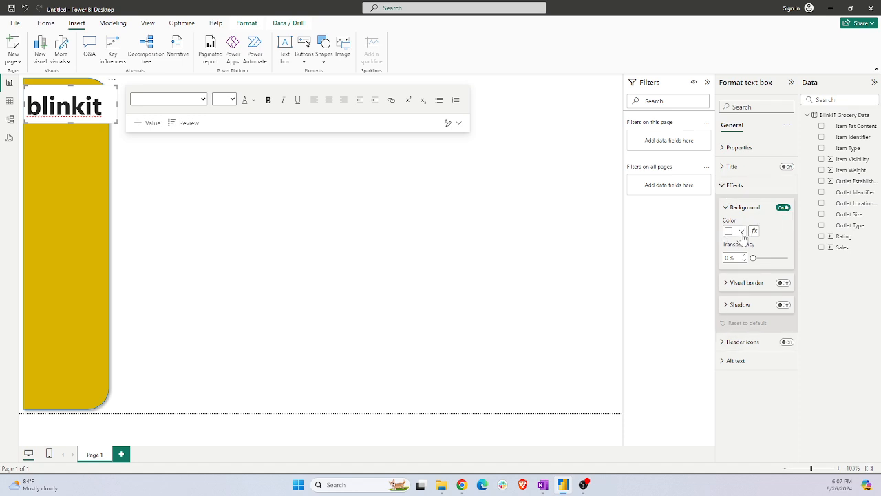
left_click(783, 209)
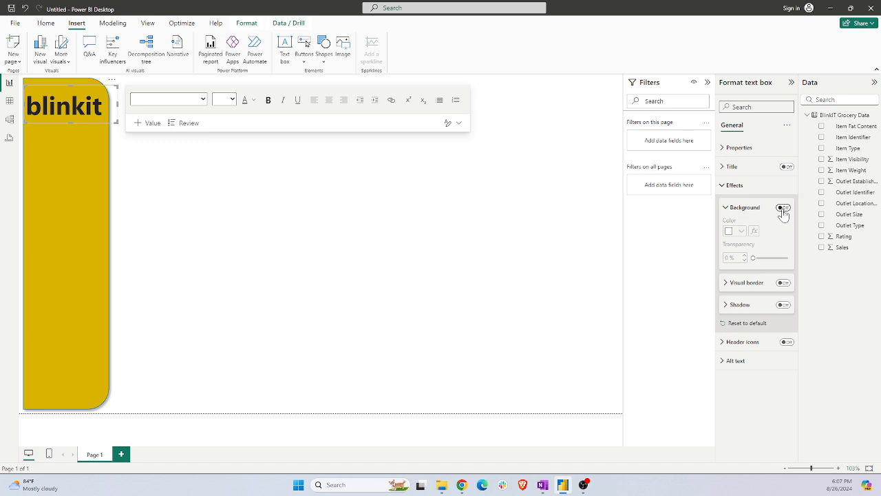
Check the logo's letter colors in Chrome, and give the letters "it" of the blinkit title in Power BI a custom dark green
key("alt+Tab")
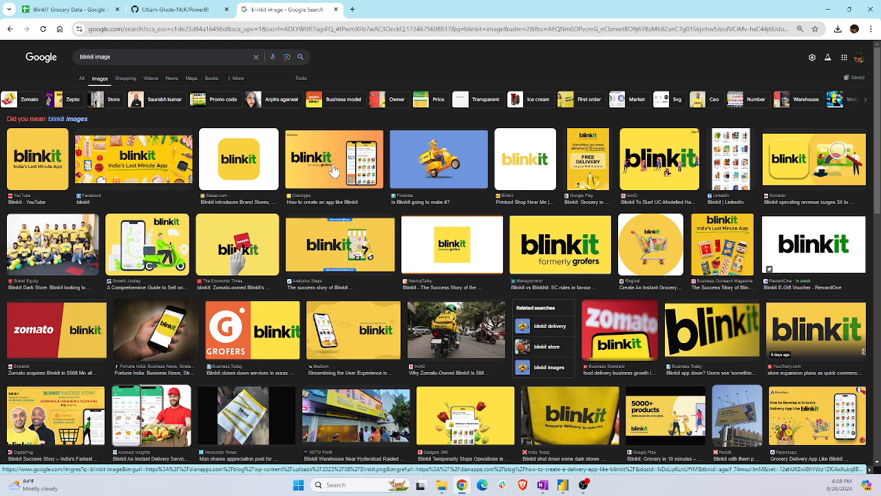
key("alt+Tab")
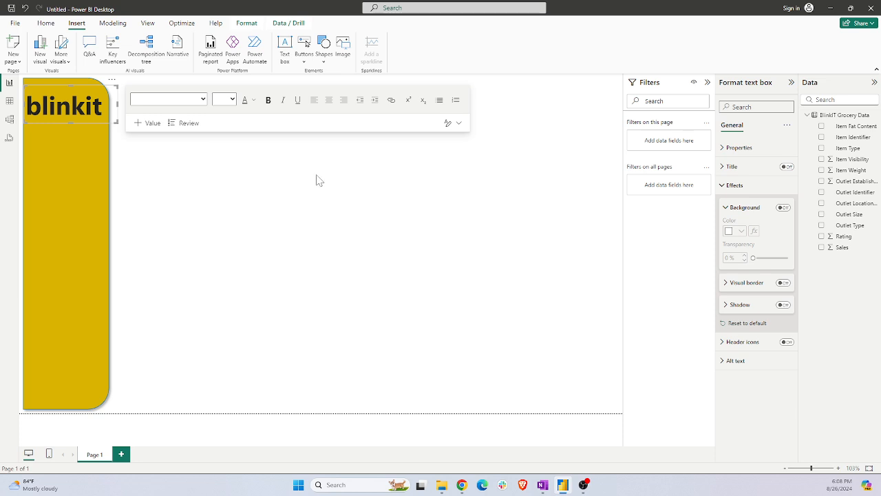
left_click(72, 107)
key("Right")
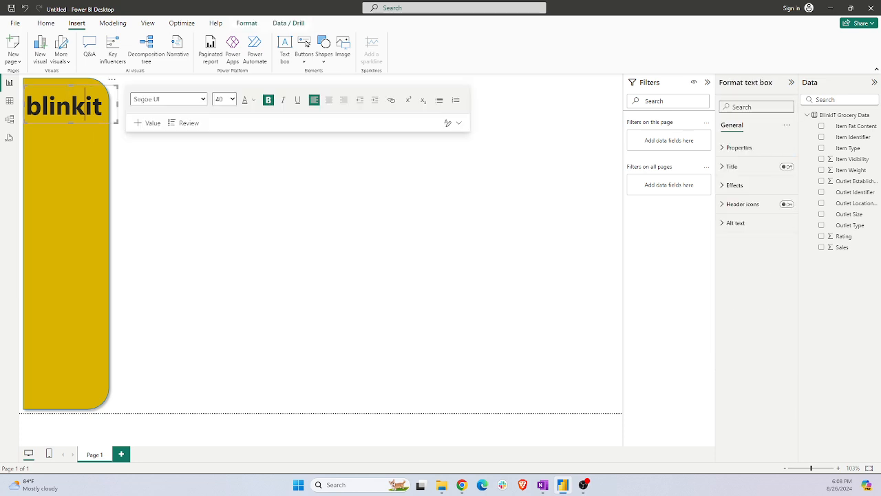
key("shift+End")
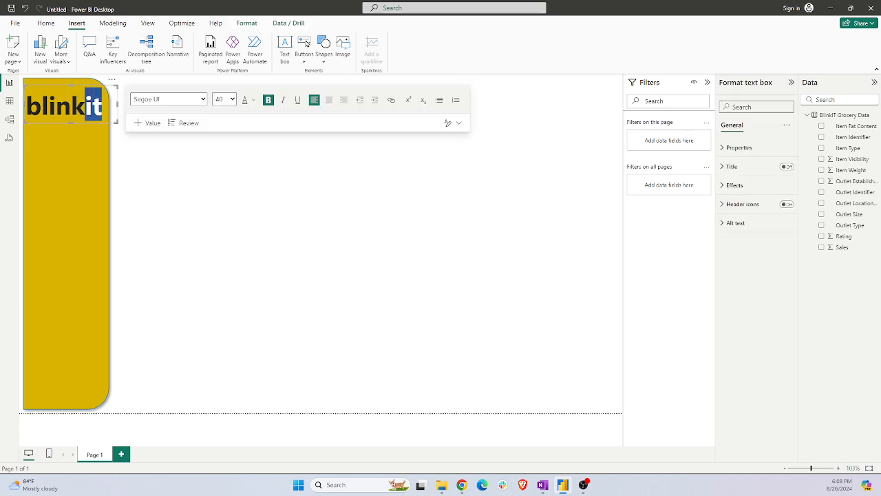
left_click(254, 100)
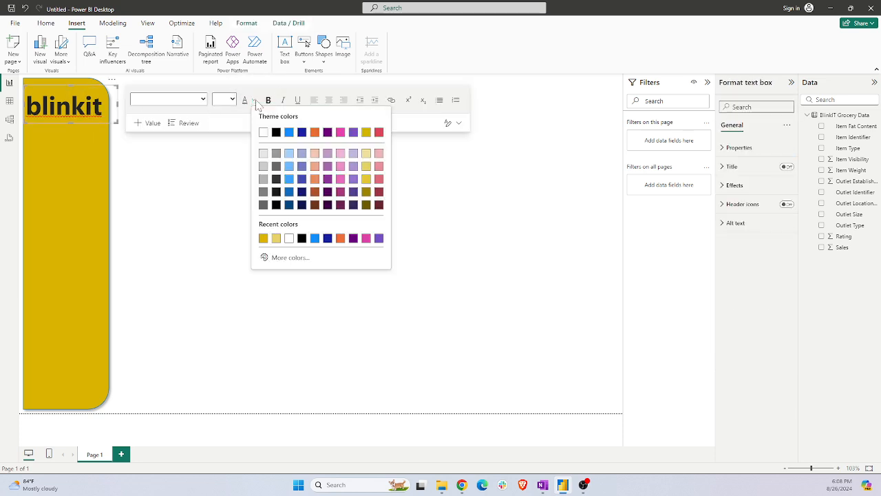
left_click(285, 257)
left_click(305, 227)
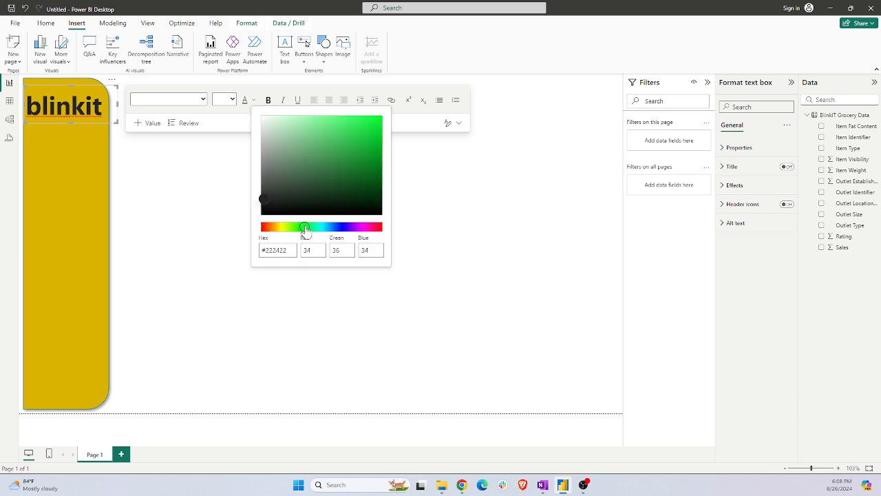
left_click(361, 173)
left_click(358, 177)
left_click(403, 252)
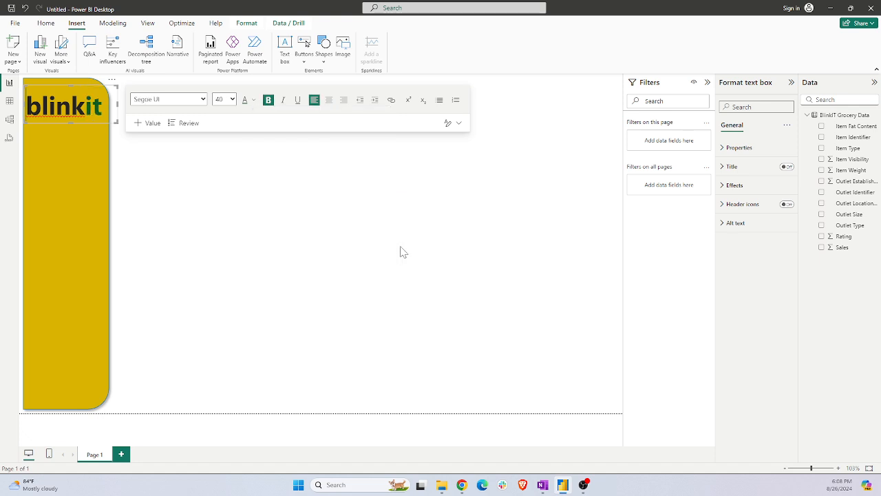
left_click(205, 215)
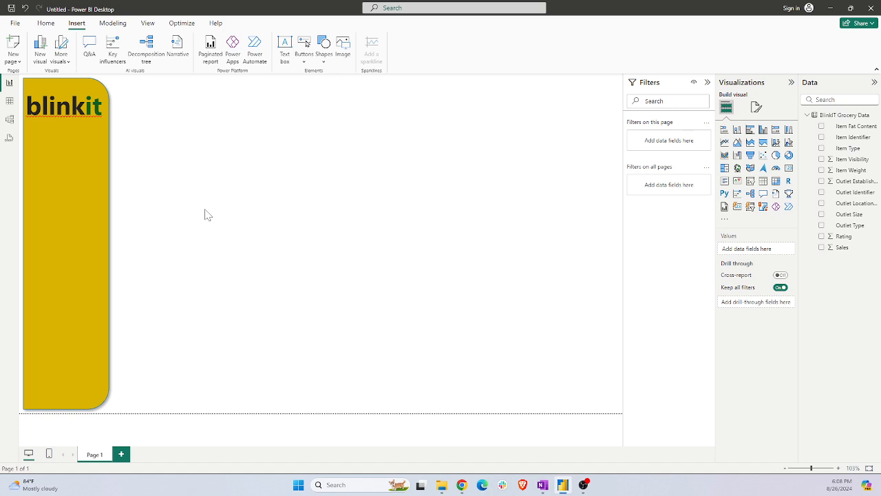
left_click(56, 109)
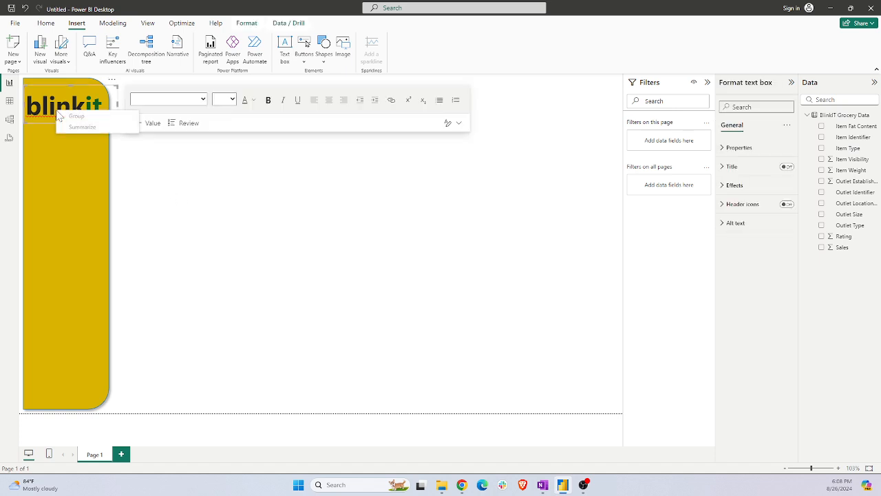
left_click(203, 199)
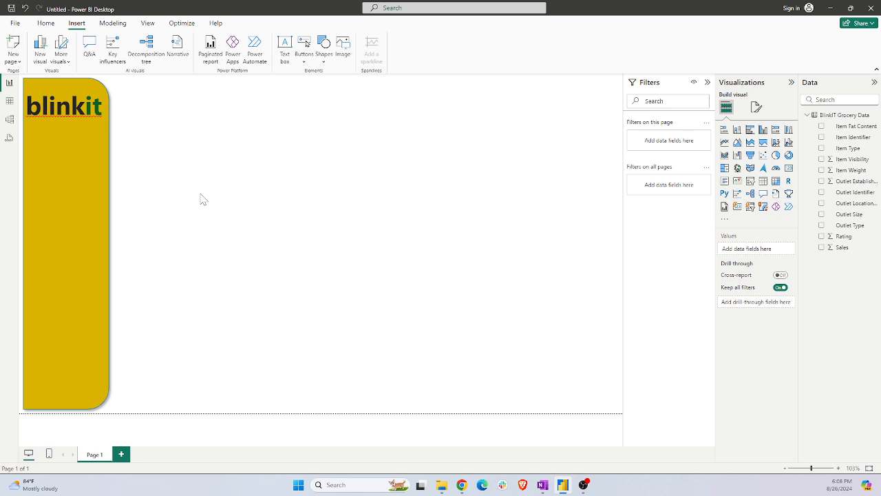
Check the tagline under the Blinkit logo in Chrome's image results, and return to Power BI
key("alt+Tab")
key("alt+Tab")
key("alt+Tab")
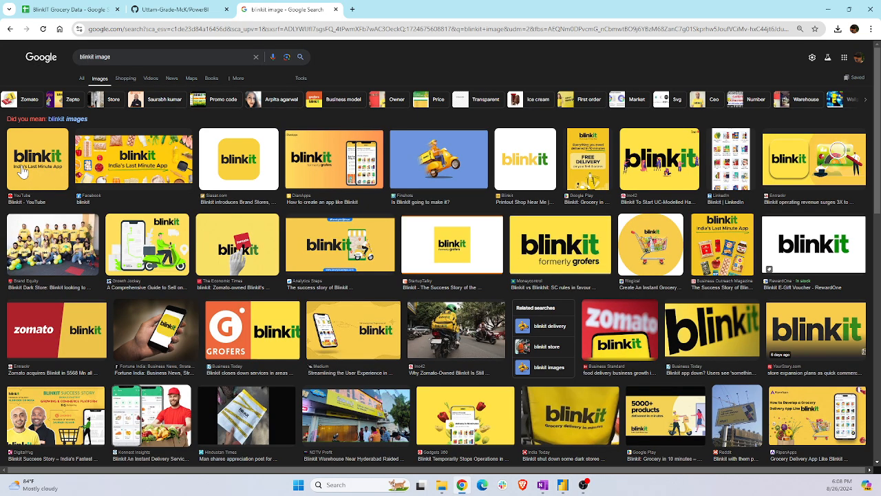
key("alt+Tab")
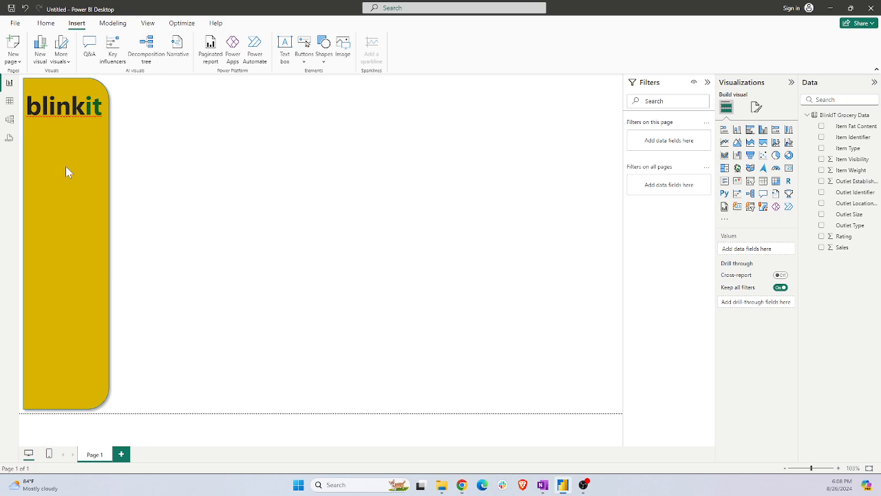
Duplicate the blinkit text box and move the copy to the blank page area beside the yellow panel
left_click(115, 127)
left_click(113, 119)
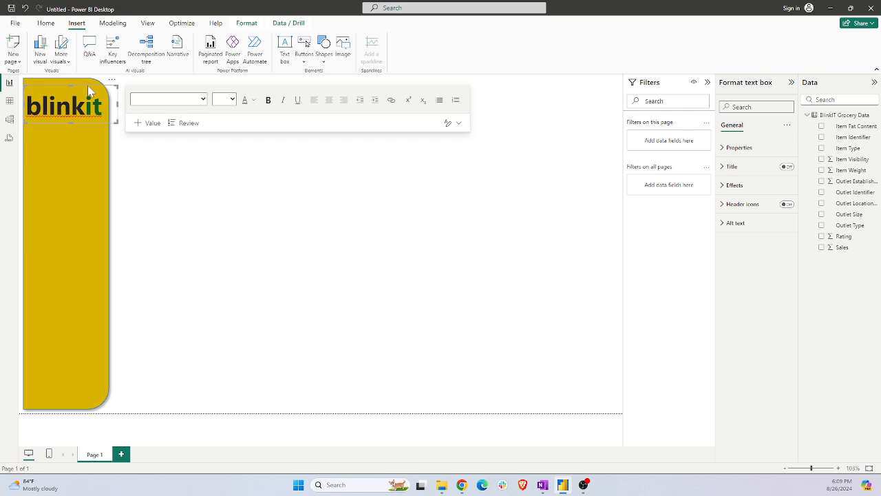
left_click_drag(88, 91, 93, 96)
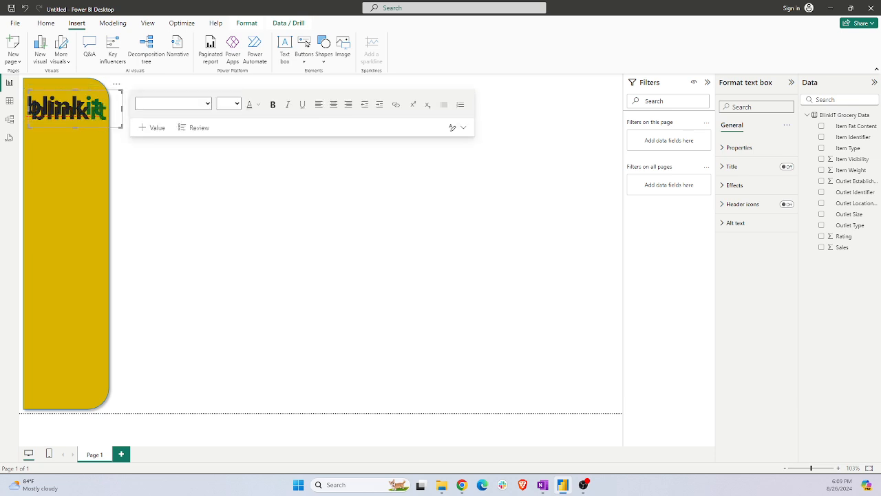
left_click_drag(113, 131, 281, 193)
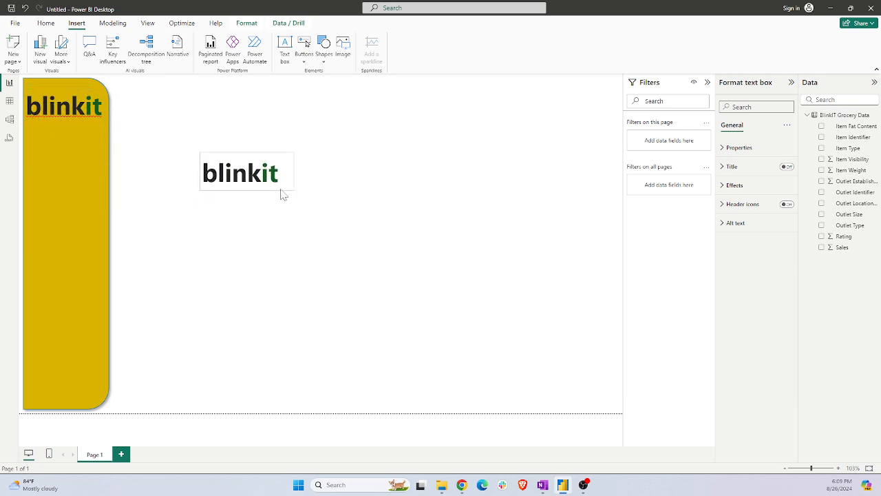
Replace the duplicated text box's wording with "India's Last Minute App" and set its font size to 10
double_click(241, 172)
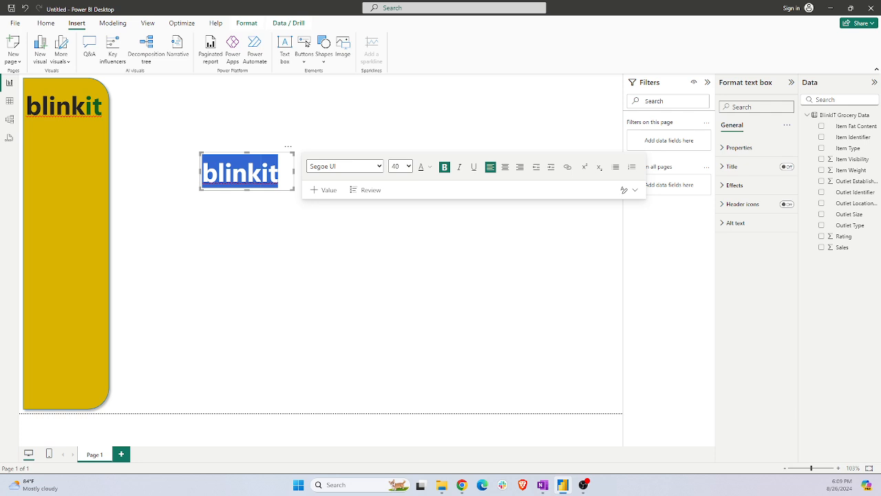
type("India")
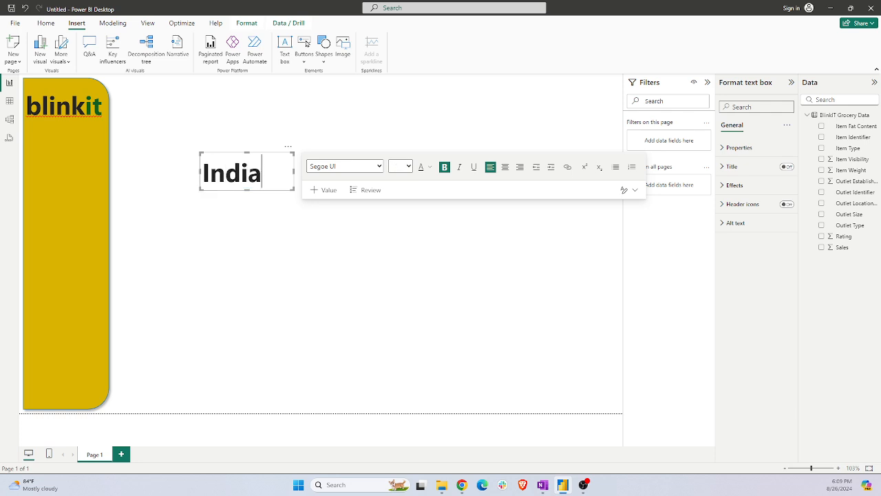
type("'s Last M")
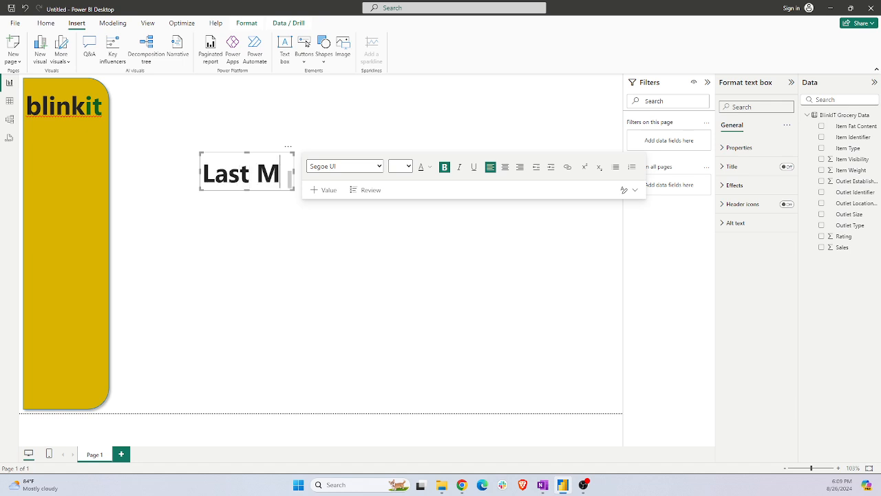
type("inute App")
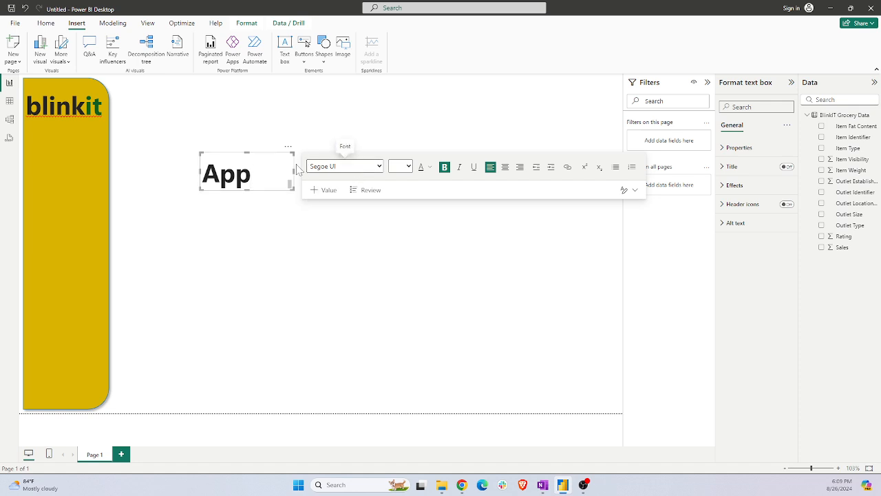
key("ctrl+a")
left_click(400, 166)
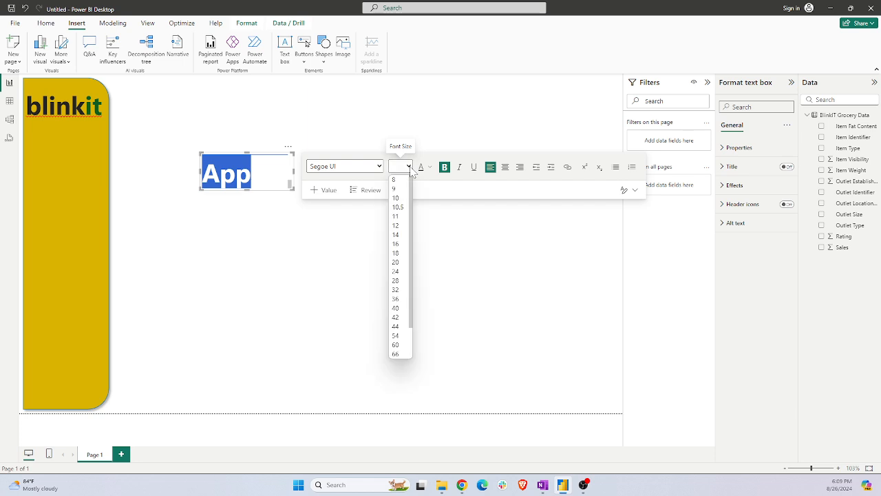
left_click(398, 201)
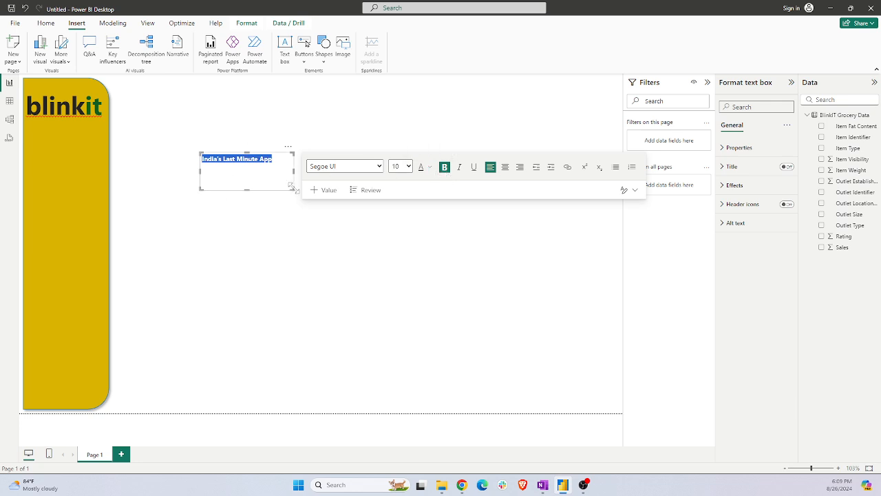
Fit the tagline text box directly beneath the blinkit title on the yellow panel and set its font size to 9
left_click_drag(291, 186, 79, 119)
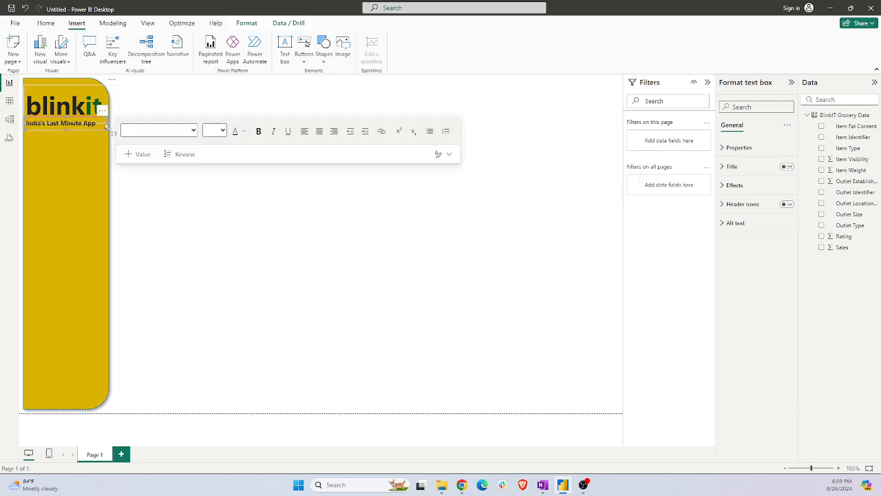
left_click(187, 217)
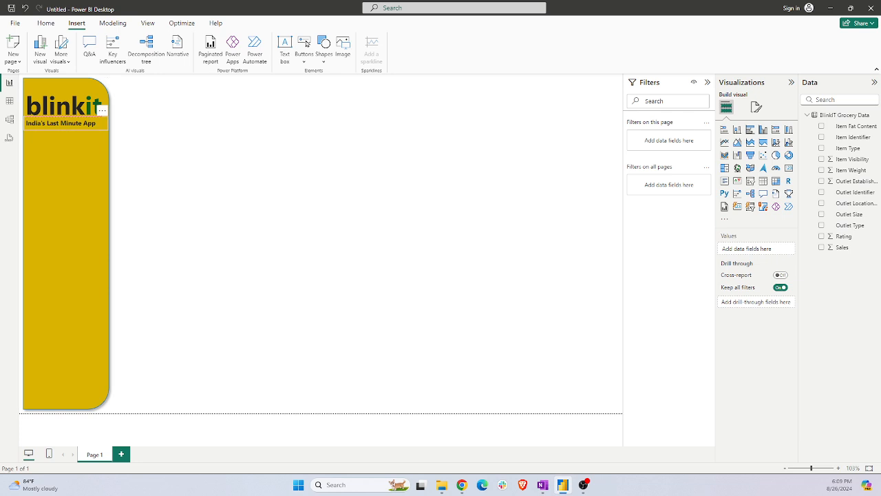
triple_click(59, 123)
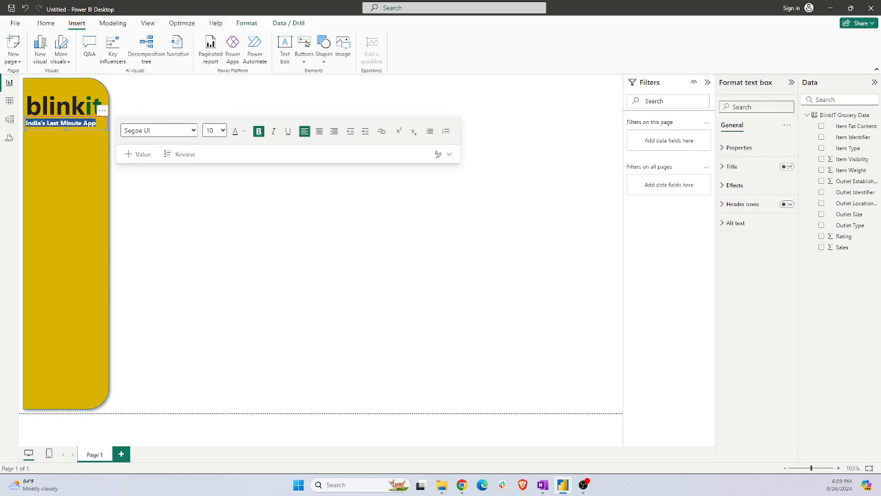
left_click(224, 130)
left_click(210, 152)
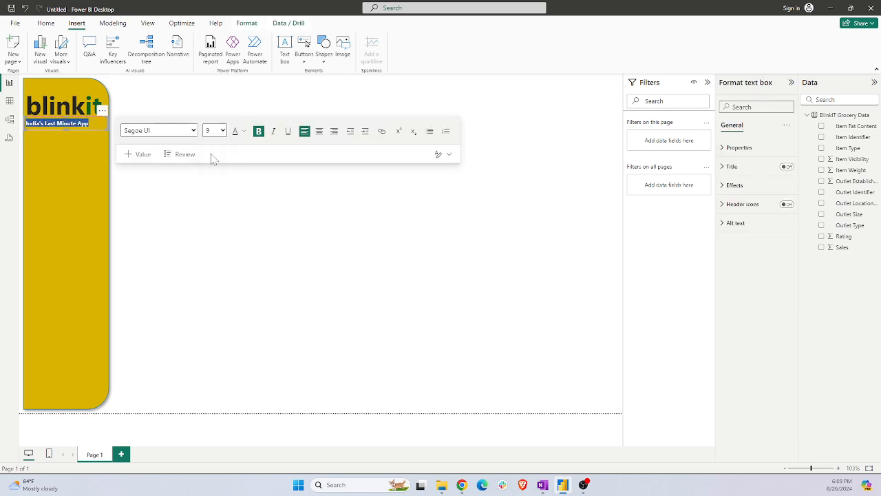
left_click(192, 207)
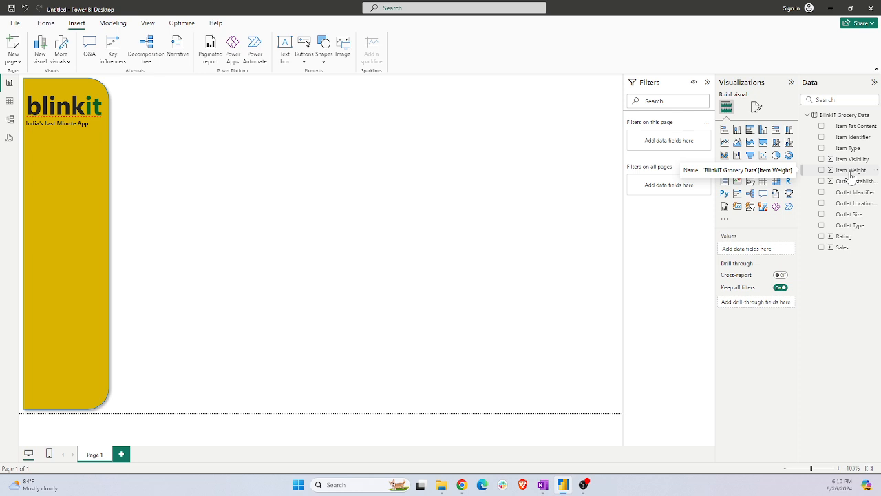
Create a measure in the BlinkIT Grocery Data table: Total Sales = SUM('BlinkIT Grocery Data'[Sales])
left_click(874, 116)
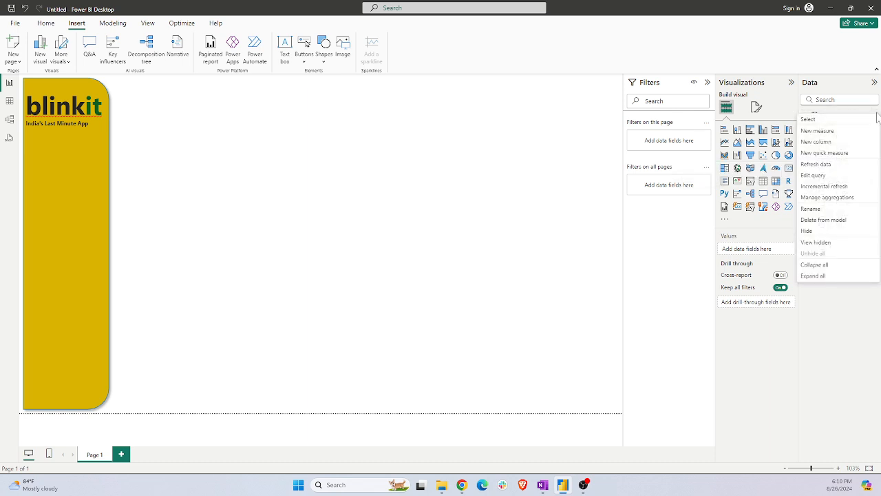
left_click(822, 134)
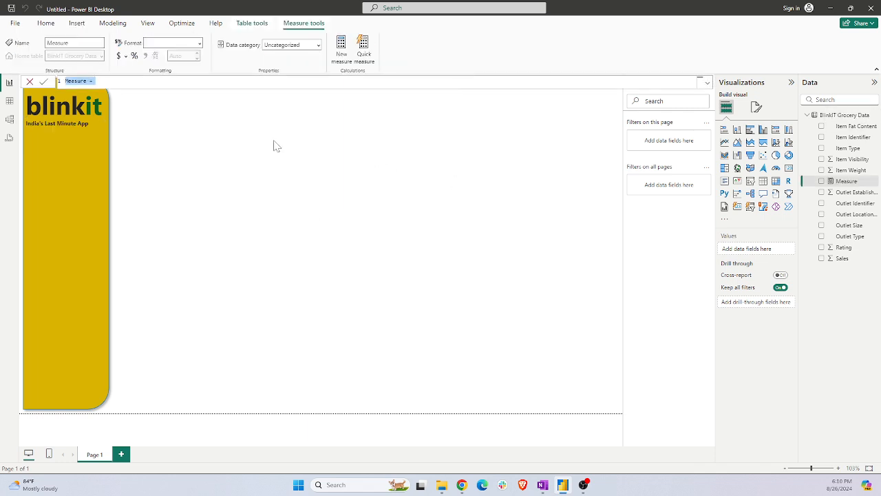
type("Total Sales= sum")
key("Tab")
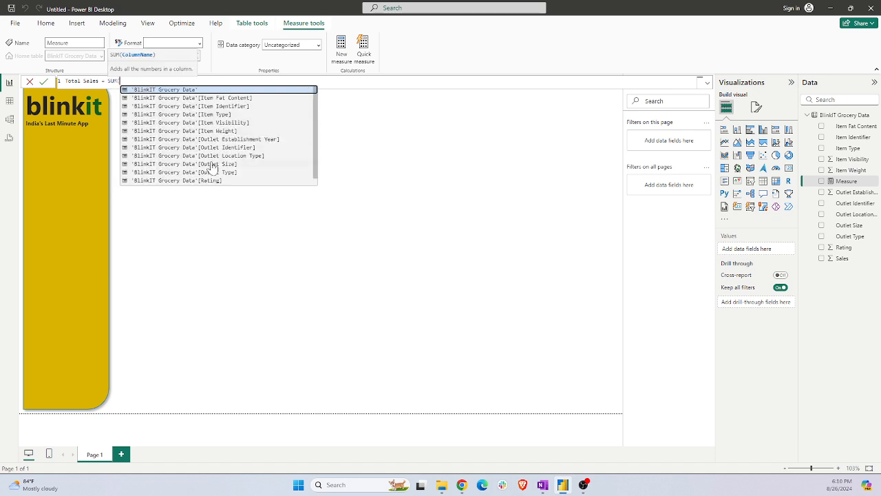
scroll(201, 153, "down", 1)
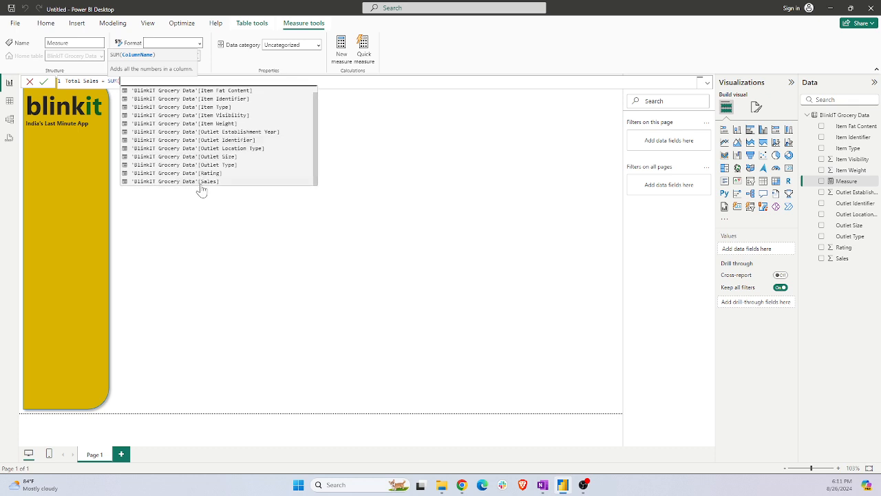
left_click(202, 182)
type(")")
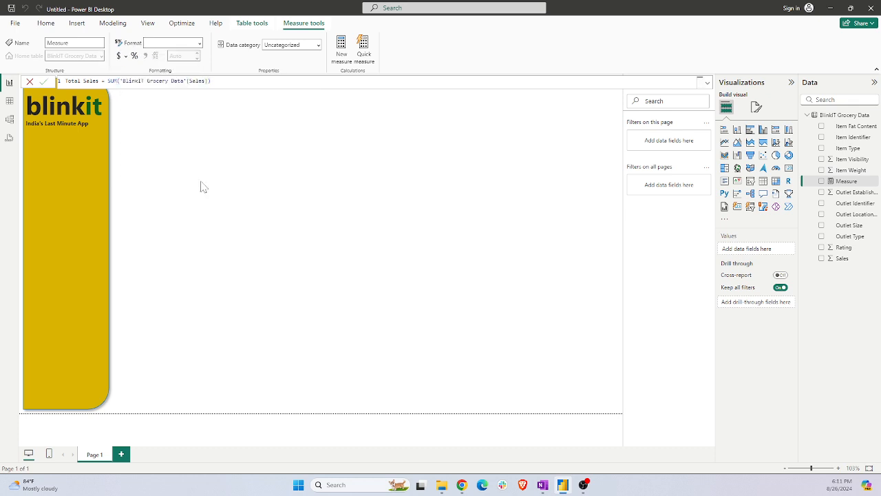
key("Return")
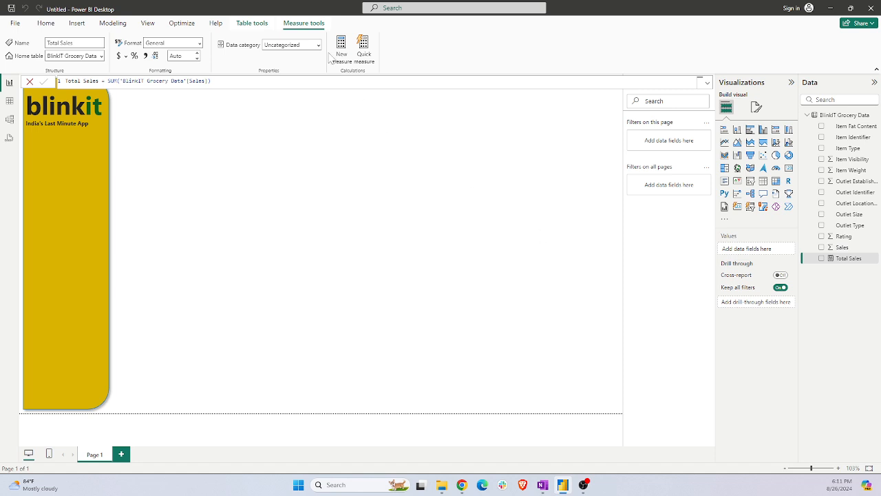
left_click(334, 168)
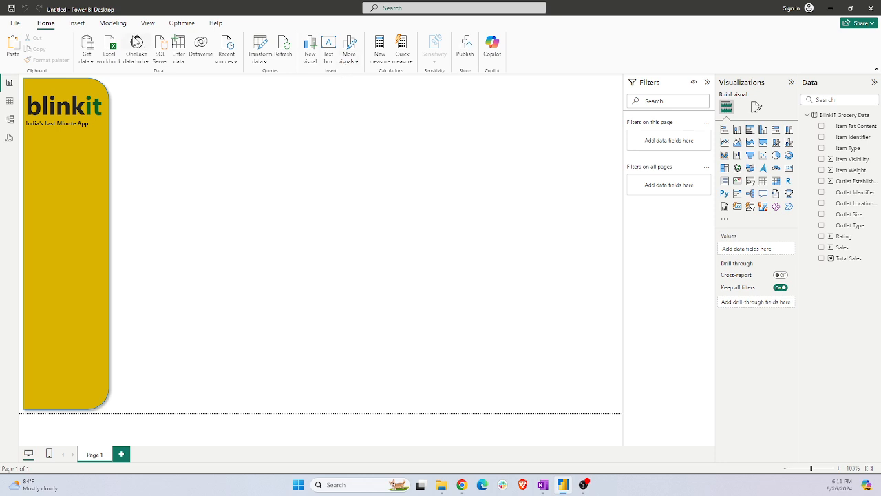
Create a new measure: Avg Sales = AVERAGE('BlinkIT Grocery Data'[Sales])
left_click(385, 61)
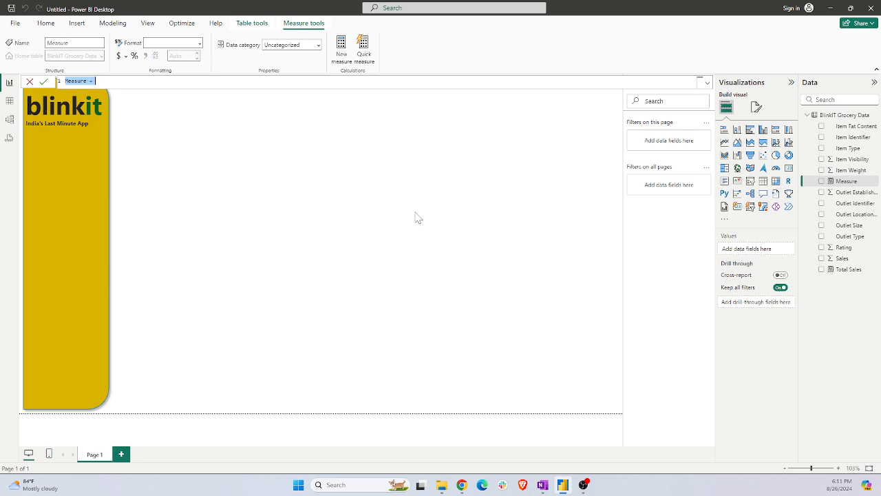
type("Avg Sales = sum")
key("BackSpace")
type("AVERAGE(")
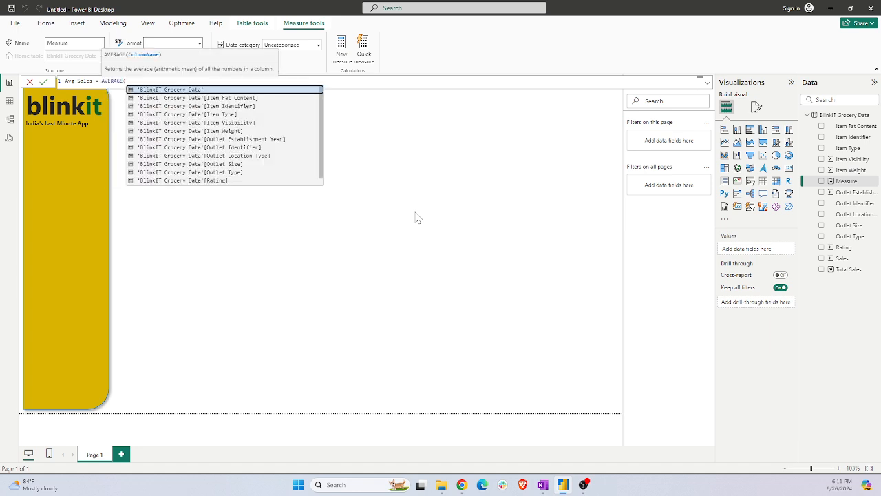
scroll(293, 172, "down", 1)
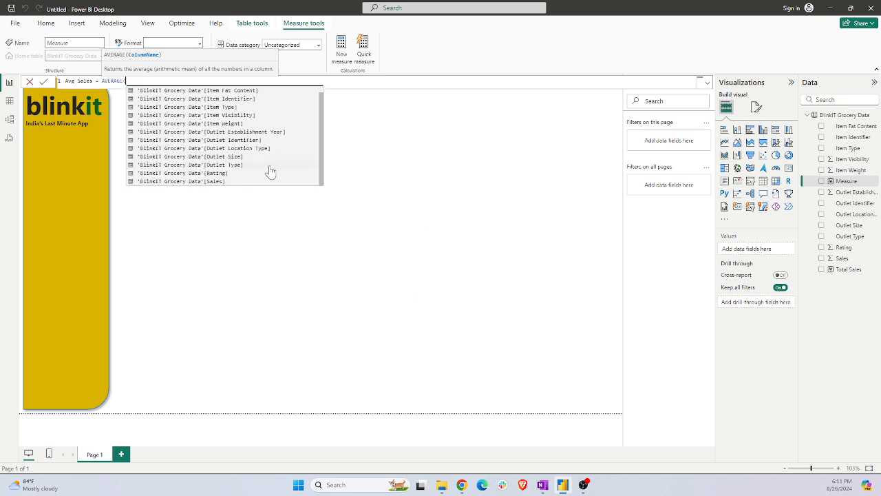
left_click(219, 183)
type(")")
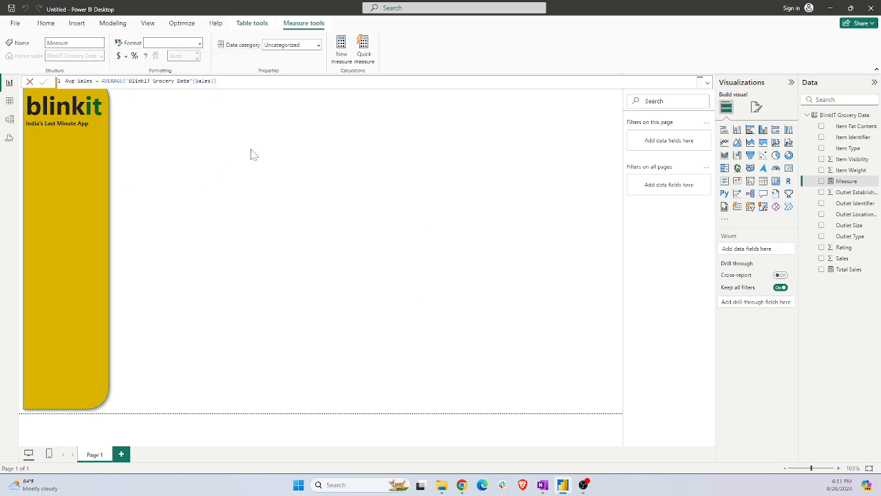
key("Return")
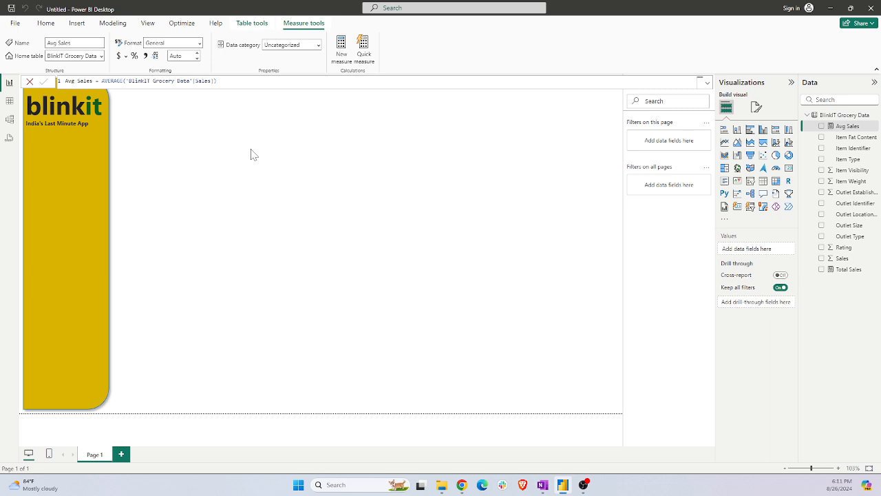
left_click(301, 173)
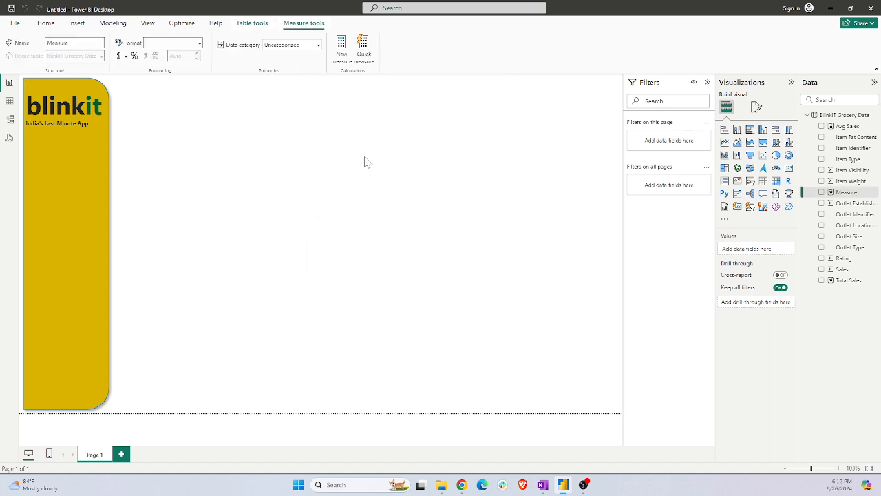
Create a new measure that counts the table's rows: No of Items = COUNTROWS('BlinkIT Grocery Data')
type("No of ")
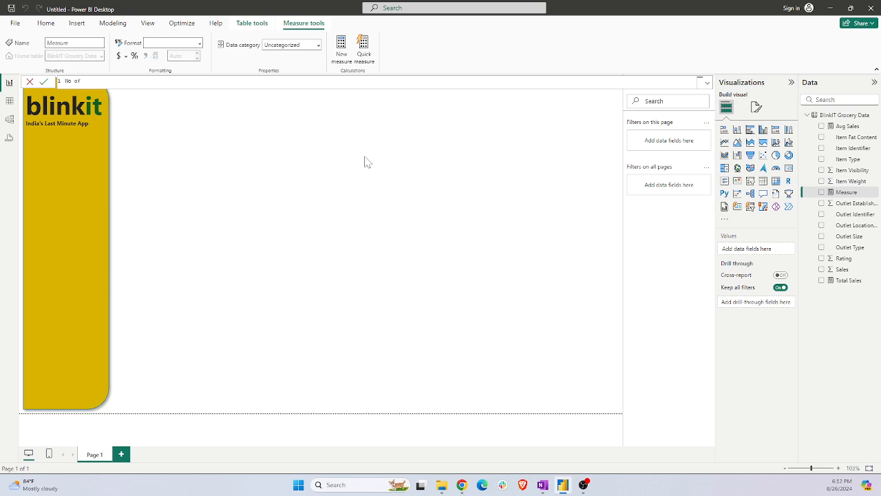
type("Items =")
type("countro")
key("Tab")
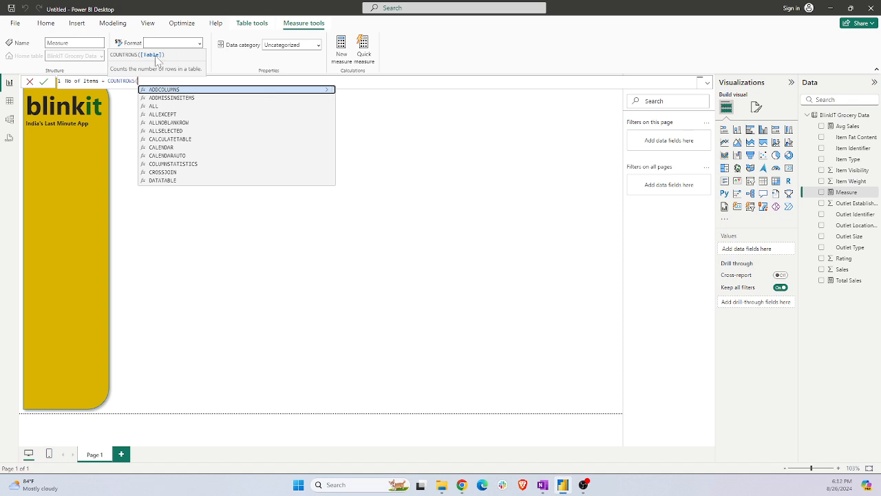
type("bli")
key("Tab")
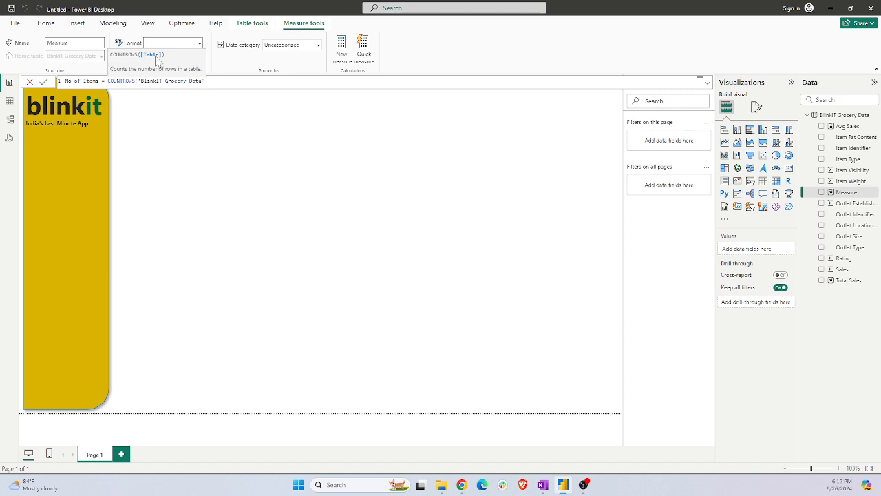
type(")")
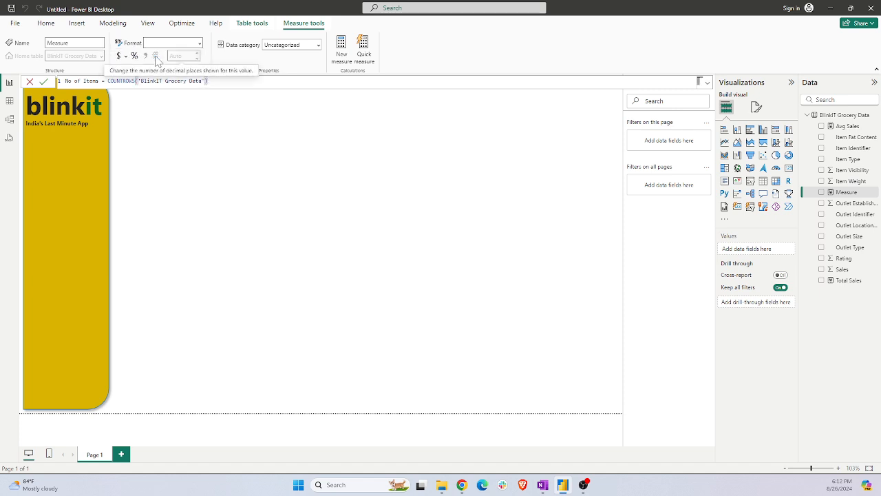
key("Return")
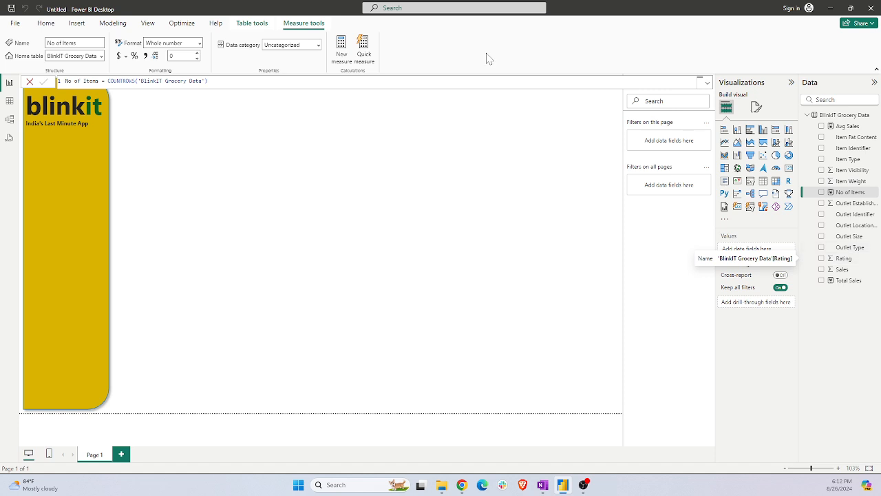
left_click(305, 164)
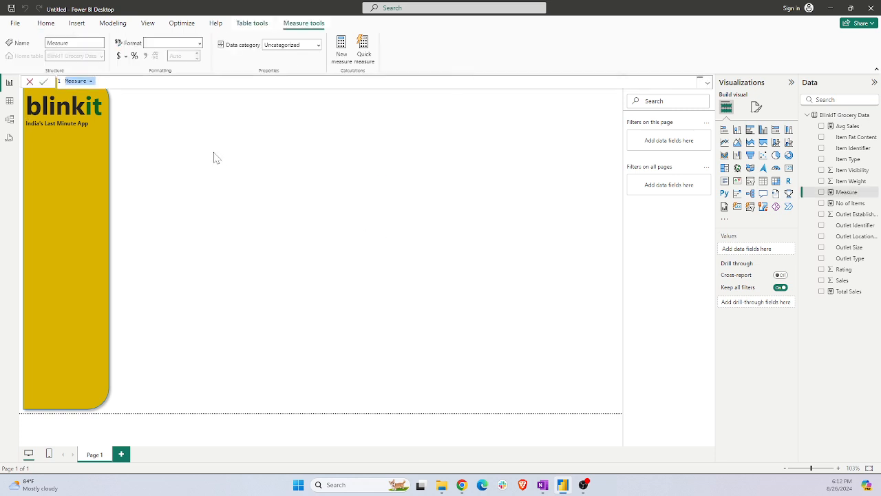
Create a new measure: Avg Rating = AVERAGE('BlinkIT Grocery Data'[Rating])
type("Avg Rating = av")
key("Tab")
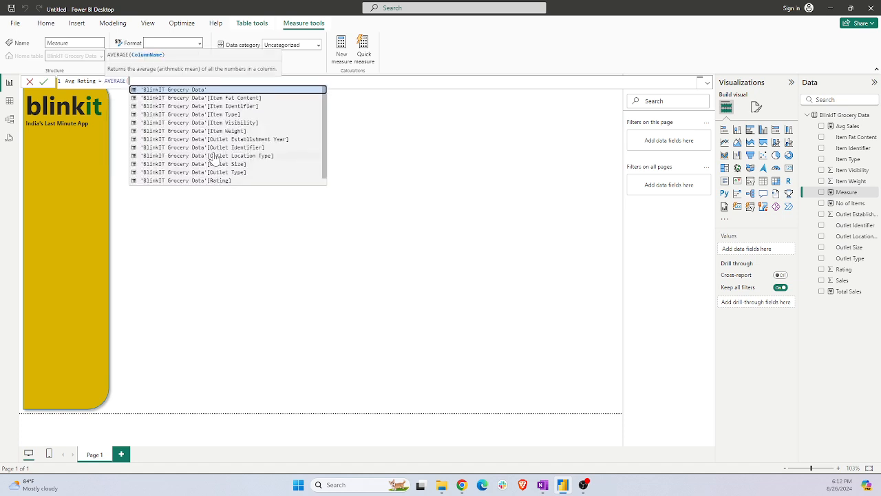
left_click(223, 181)
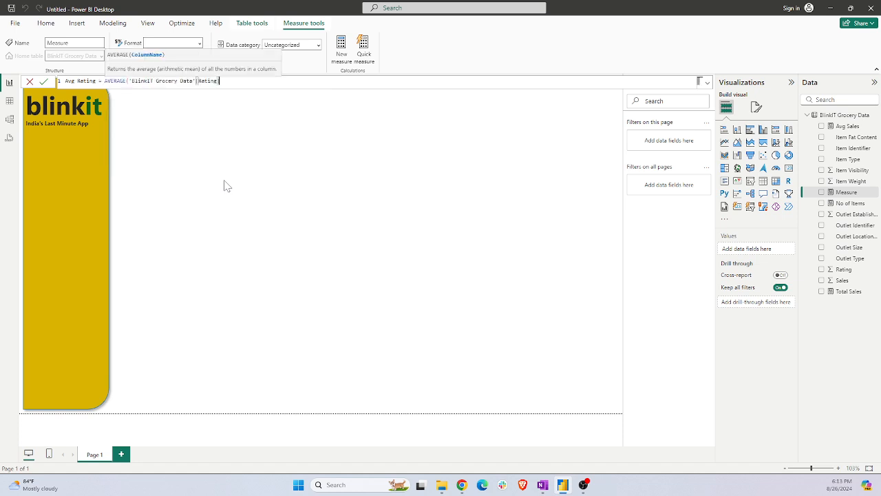
type(")")
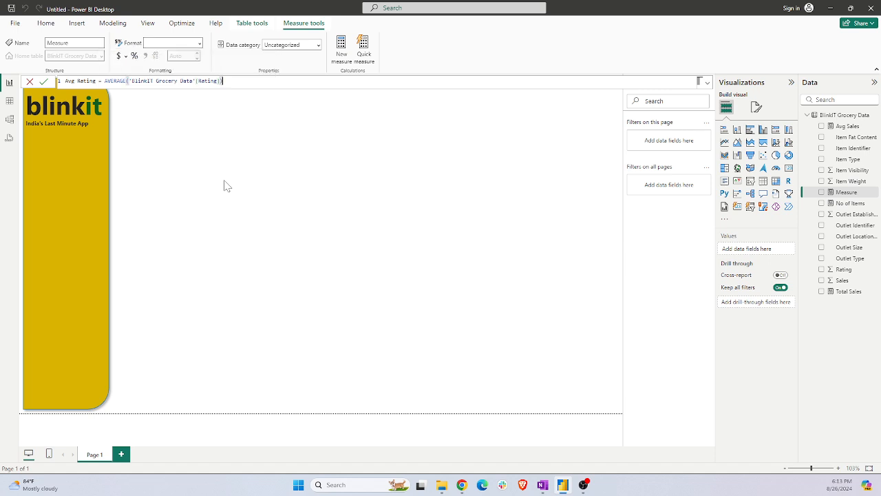
key("Return")
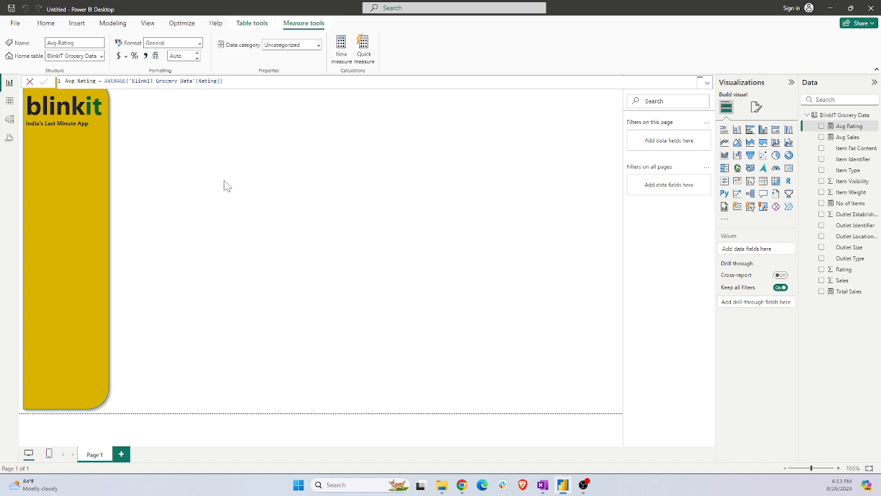
left_click(308, 155)
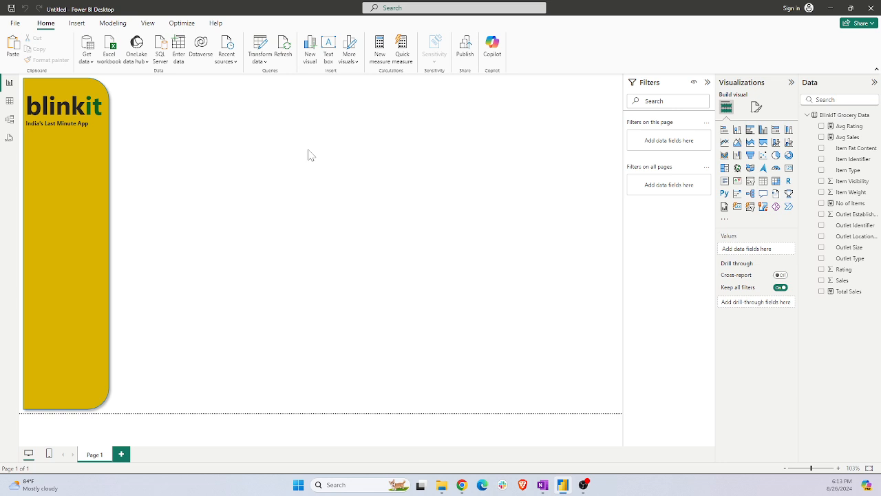
Add a multi-value card visual beside the side panel, widen it, and fill it with Total Sales, Avg Sales, No of Items and Avg Rating
left_click(738, 207)
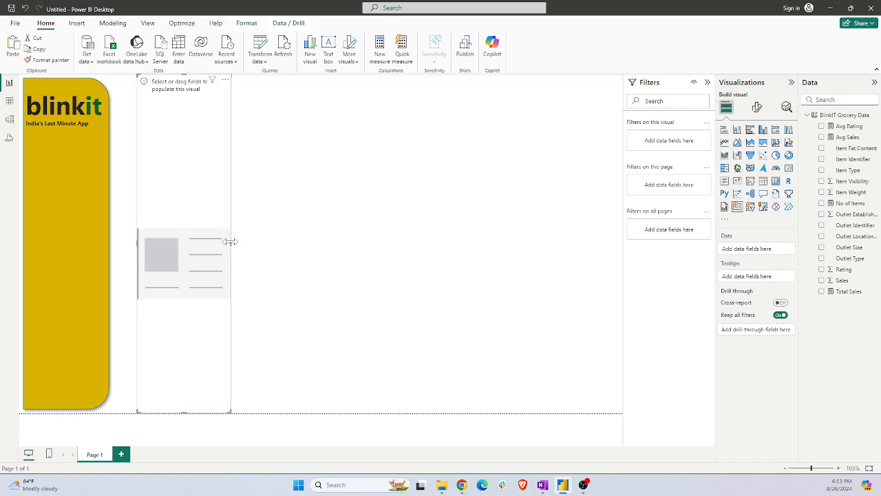
left_click_drag(231, 242, 386, 252)
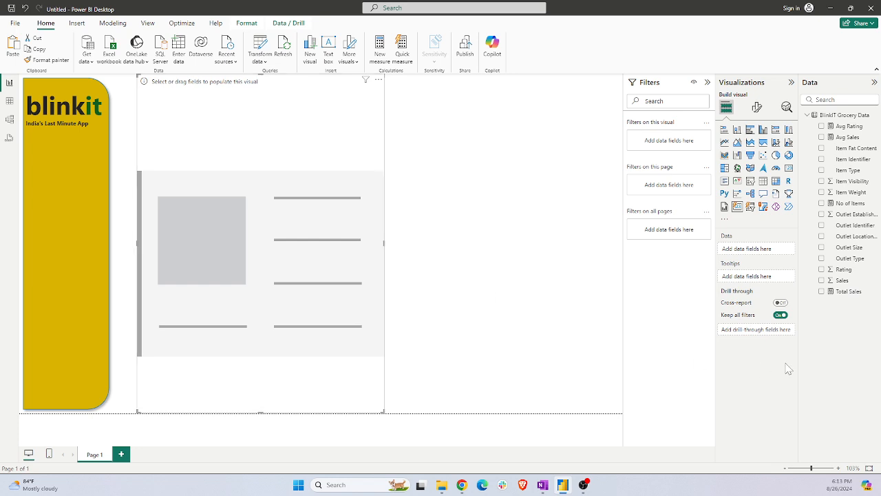
left_click_drag(849, 296, 766, 253)
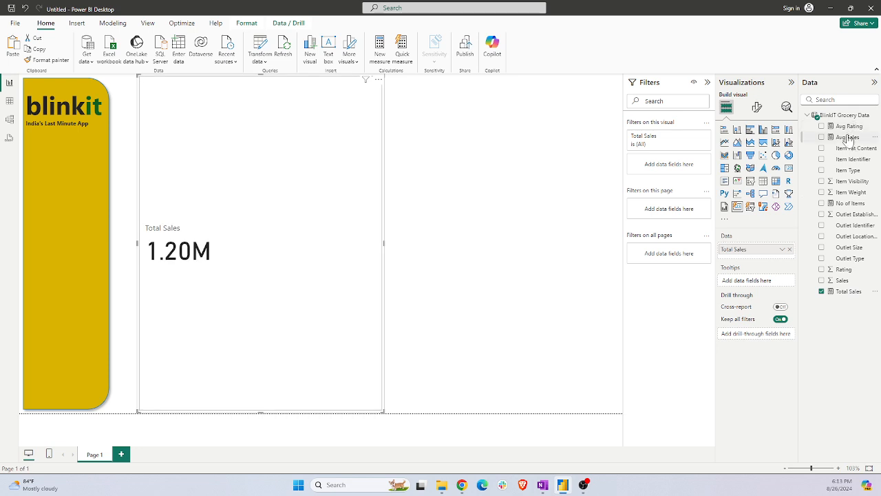
left_click_drag(849, 137, 760, 262)
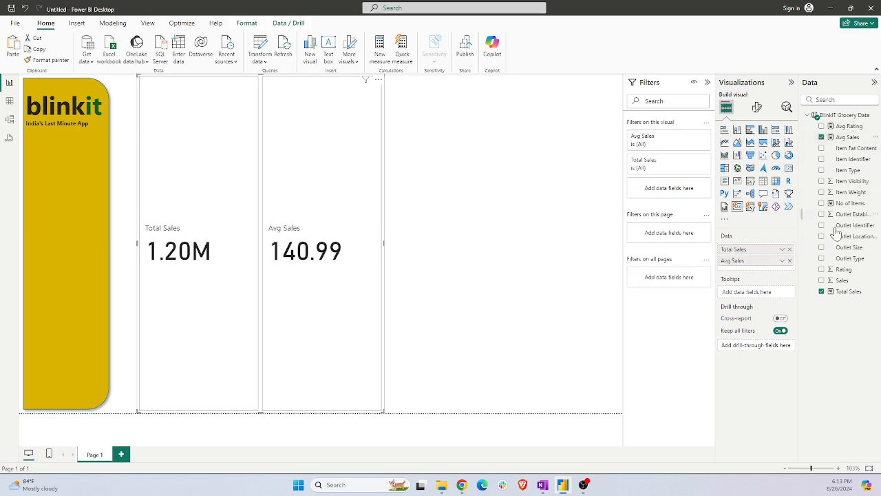
left_click_drag(851, 205, 762, 272)
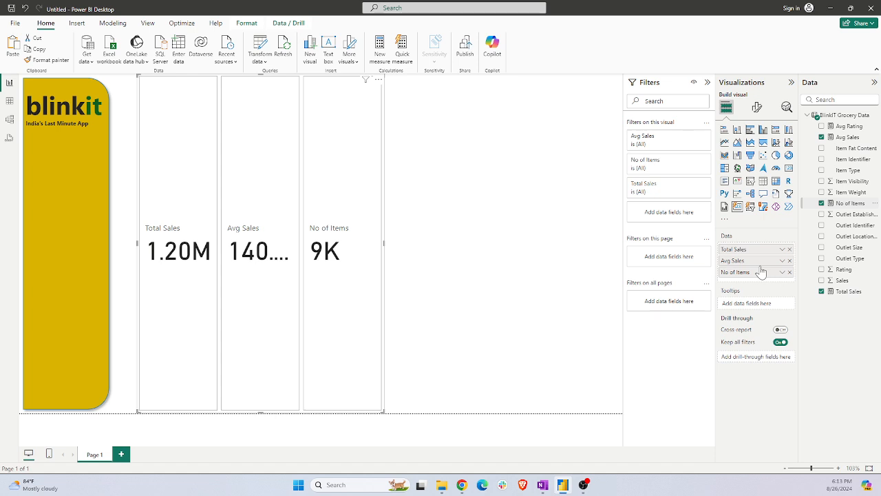
left_click_drag(844, 126, 750, 285)
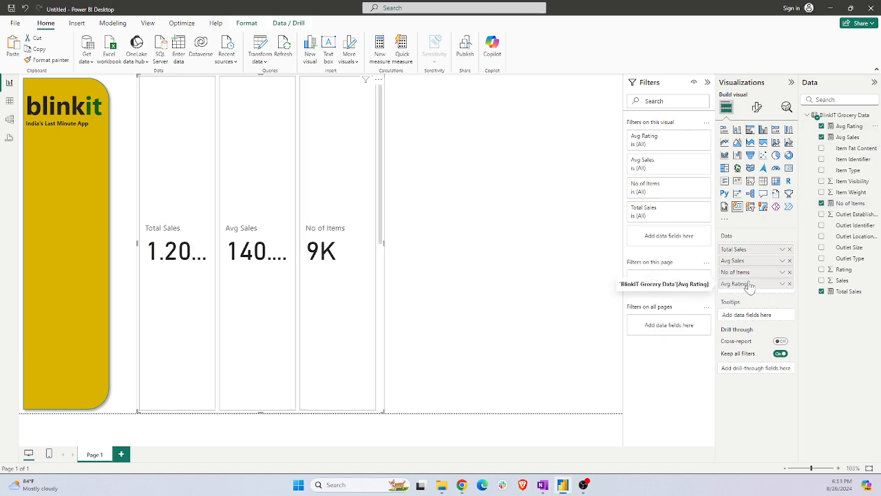
scroll(339, 321, "down", 3)
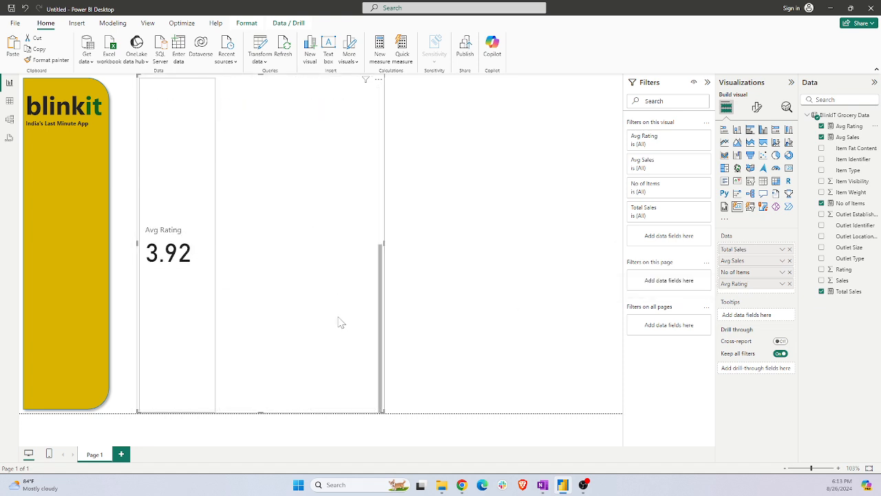
scroll(338, 320, "up", 3)
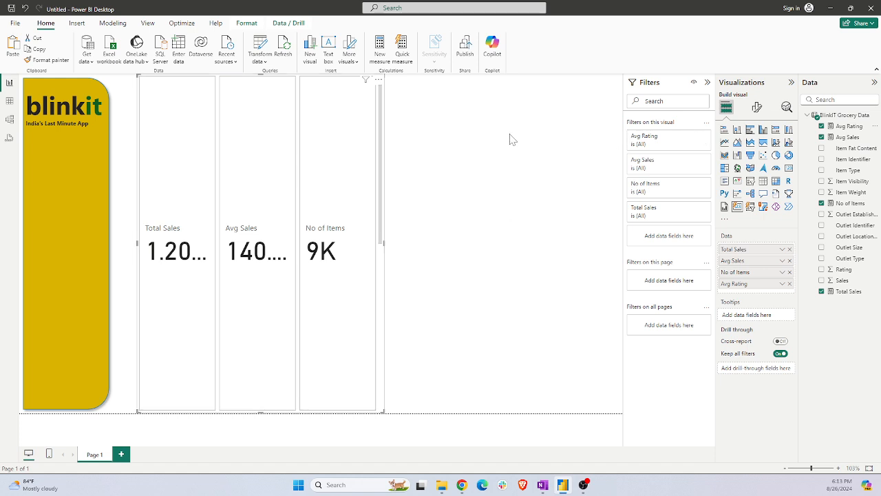
Arrange the KPI cards as a grid with 2 rows, 2 columns and 0 px space between cards
left_click(757, 108)
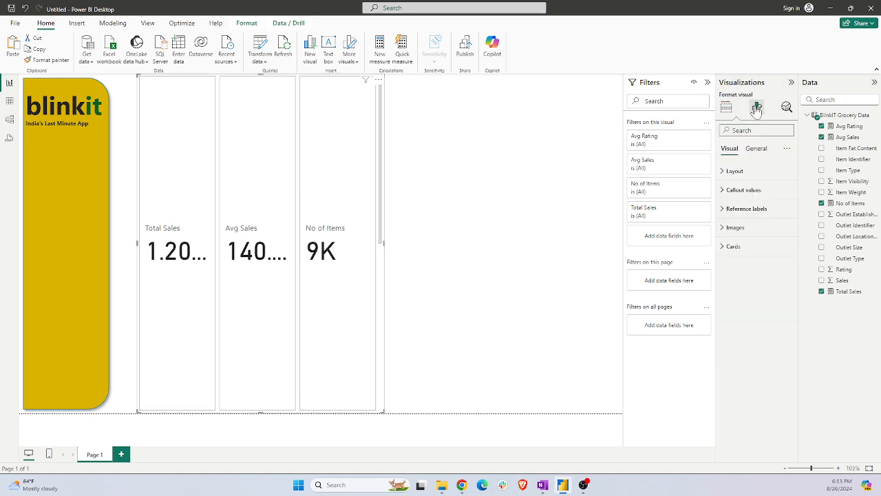
left_click(724, 171)
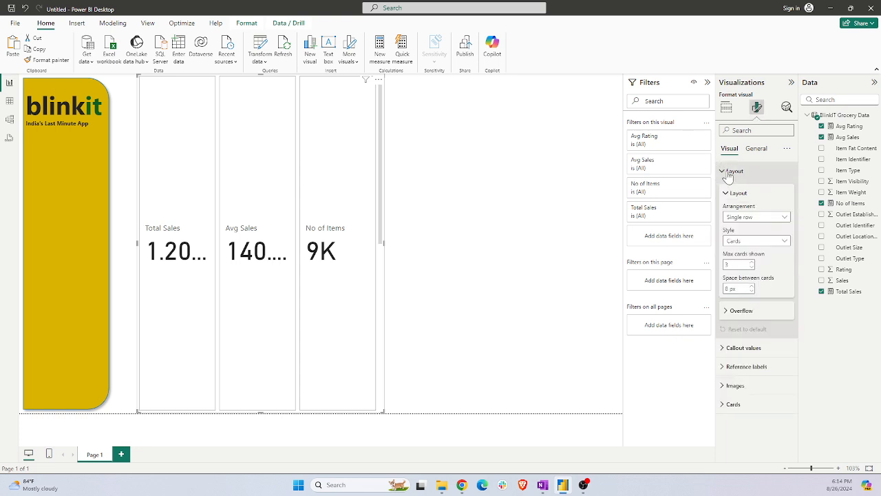
left_click(751, 218)
left_click(740, 252)
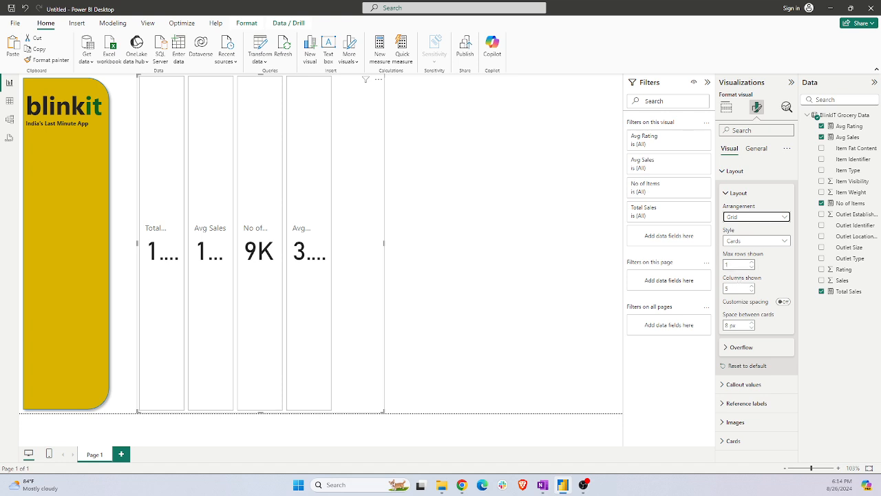
left_click(727, 265)
type("2")
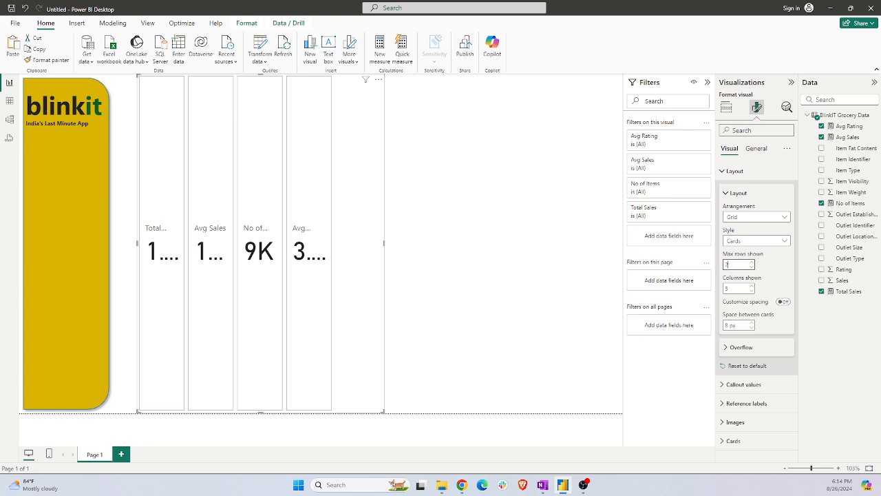
key("Tab")
type("2")
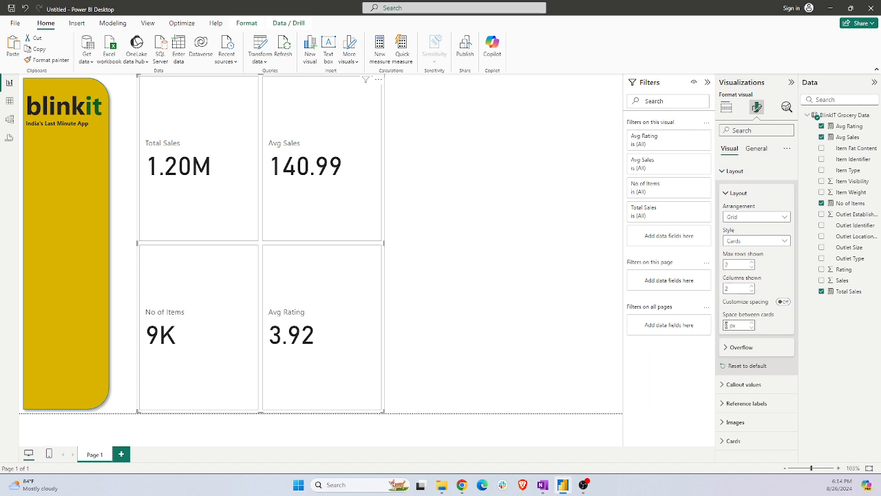
type("0")
key("Return")
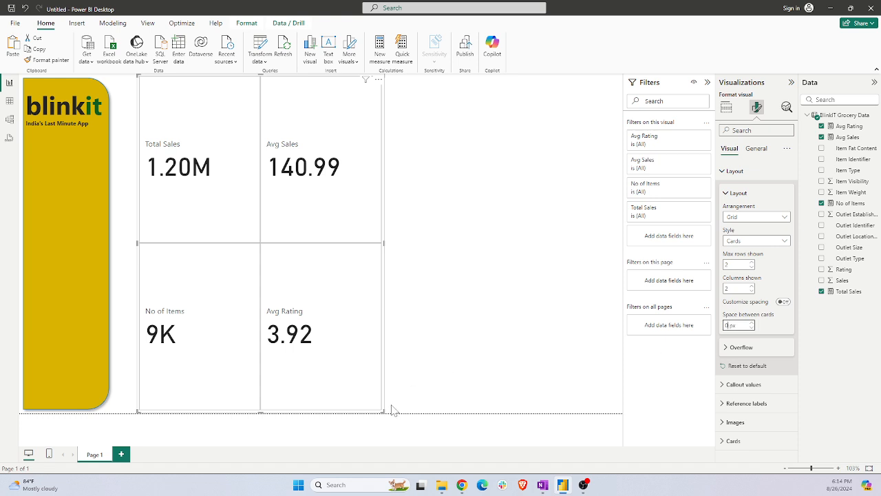
Resize the card visual to height 280 and width 580, and move it slightly down from the page's upper edge
left_click_drag(385, 412, 422, 239)
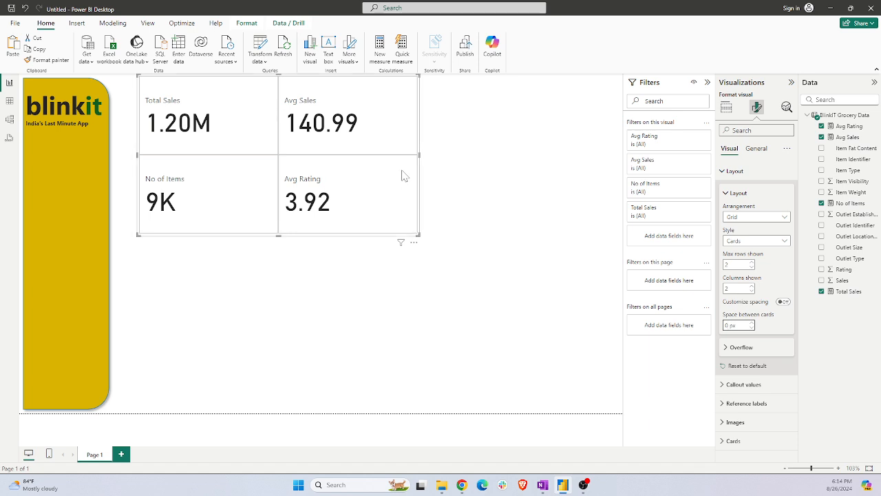
left_click(416, 190)
left_click(754, 150)
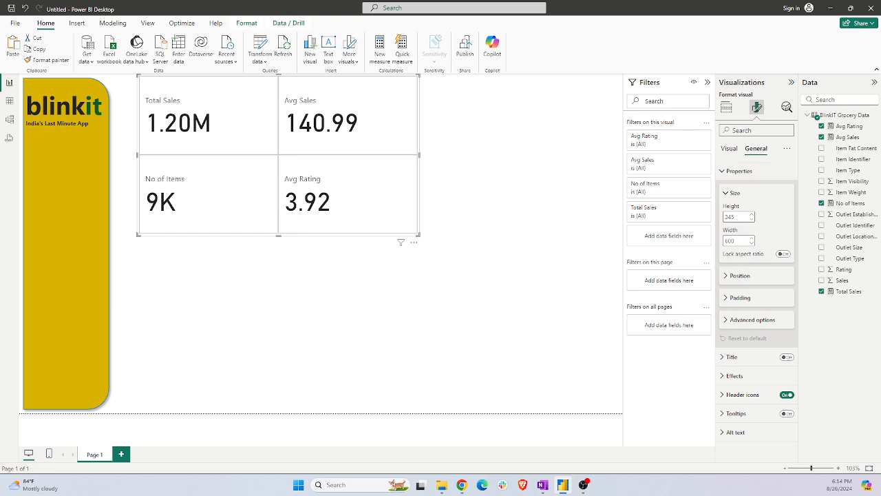
double_click(730, 216)
type("280")
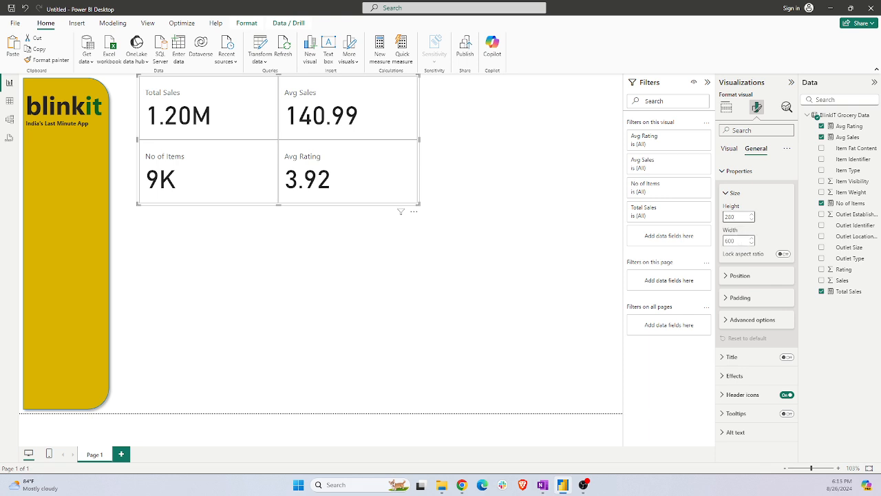
double_click(729, 241)
type("580")
left_click(447, 275)
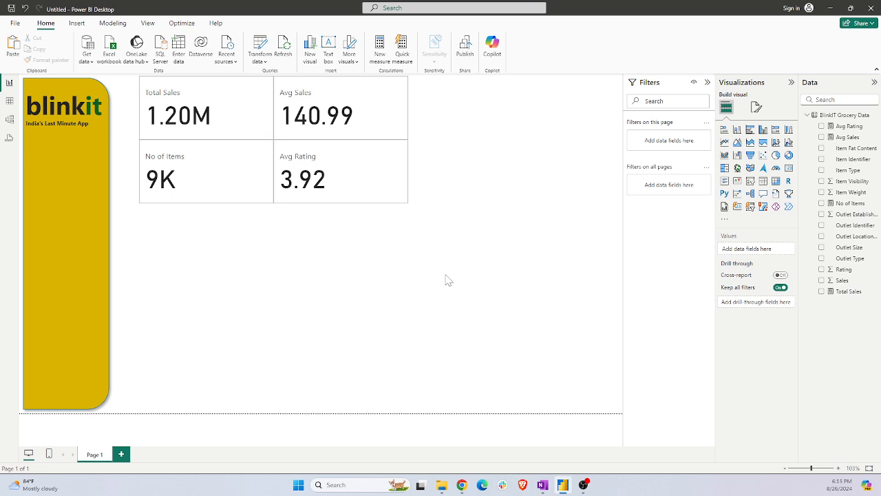
left_click(378, 172)
left_click_drag(383, 175, 381, 186)
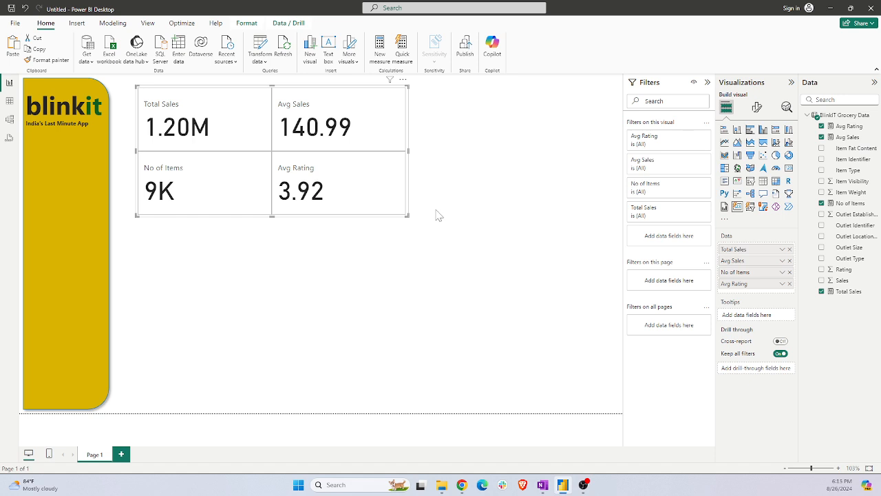
Format the callout values of all cards in bold Segoe UI at size 21
left_click(757, 108)
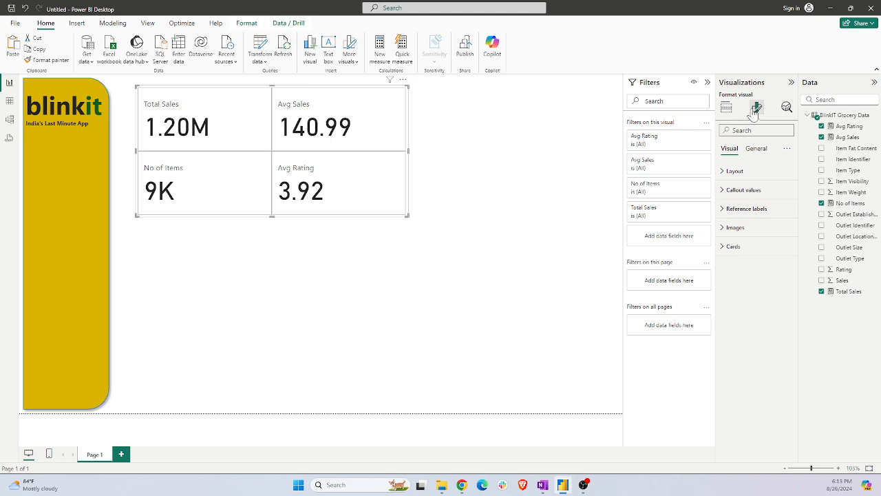
left_click(725, 173)
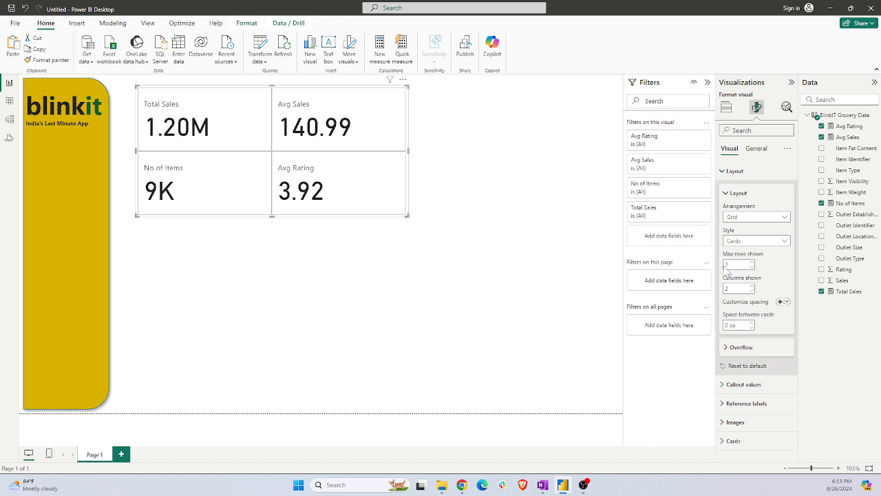
left_click(725, 173)
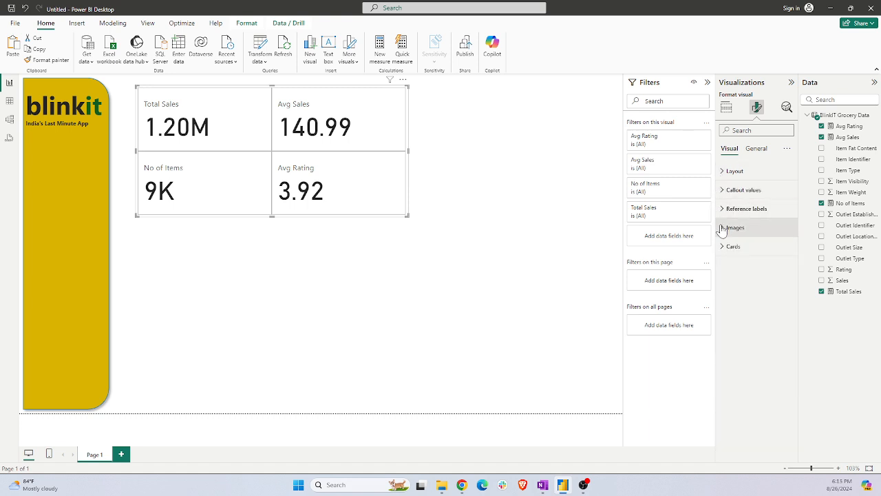
left_click(723, 190)
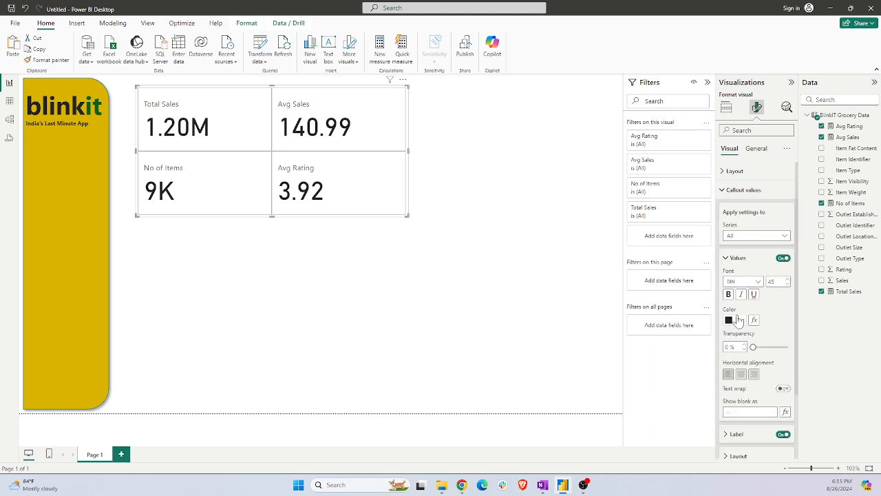
scroll(748, 256, "down", 1)
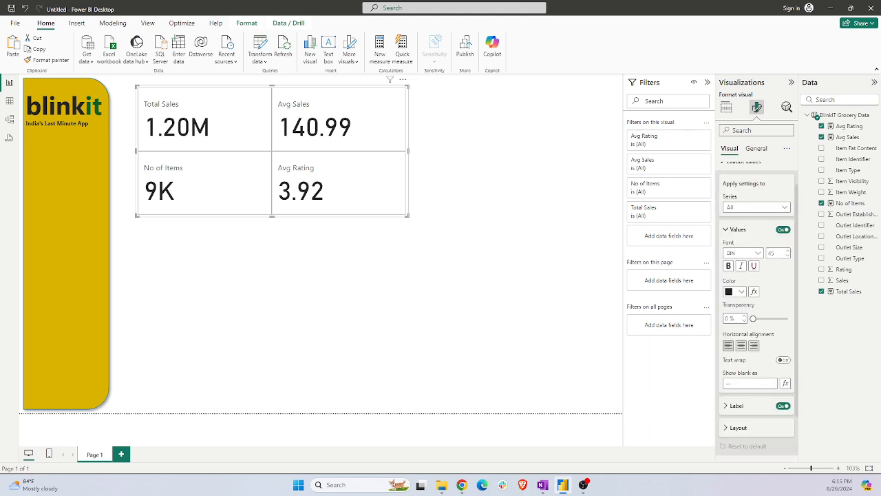
left_click(758, 252)
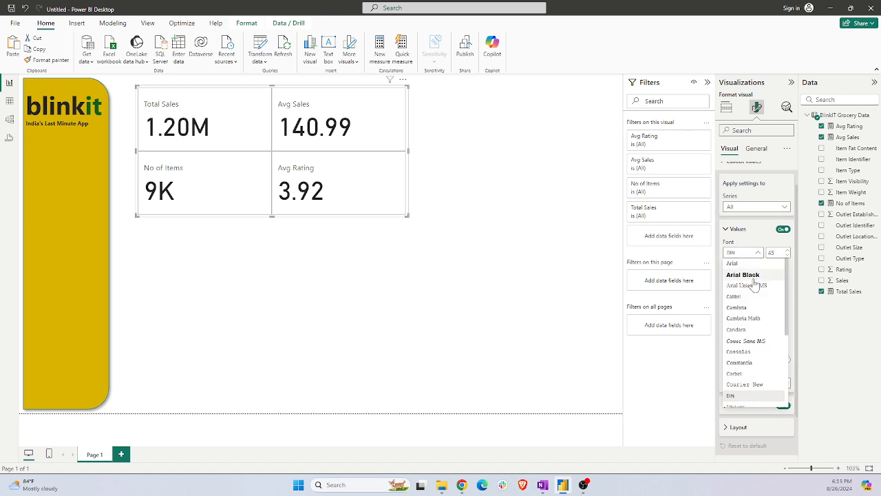
scroll(748, 362, "down", 2)
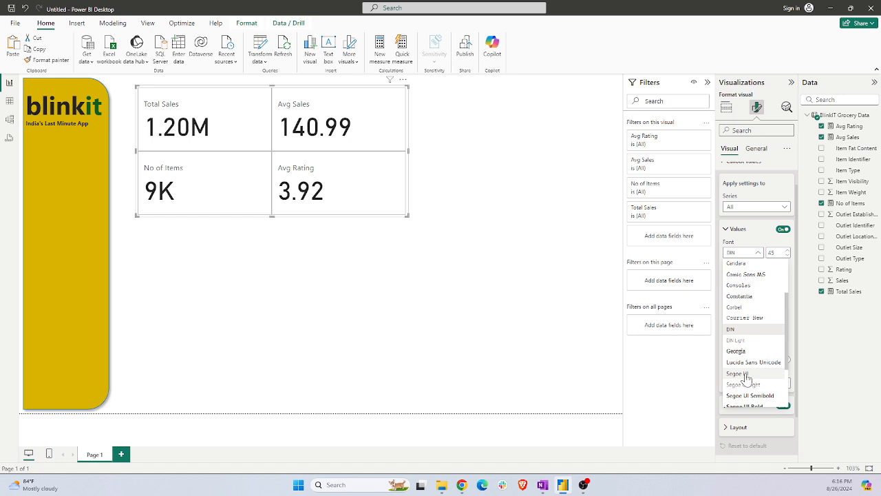
left_click(746, 378)
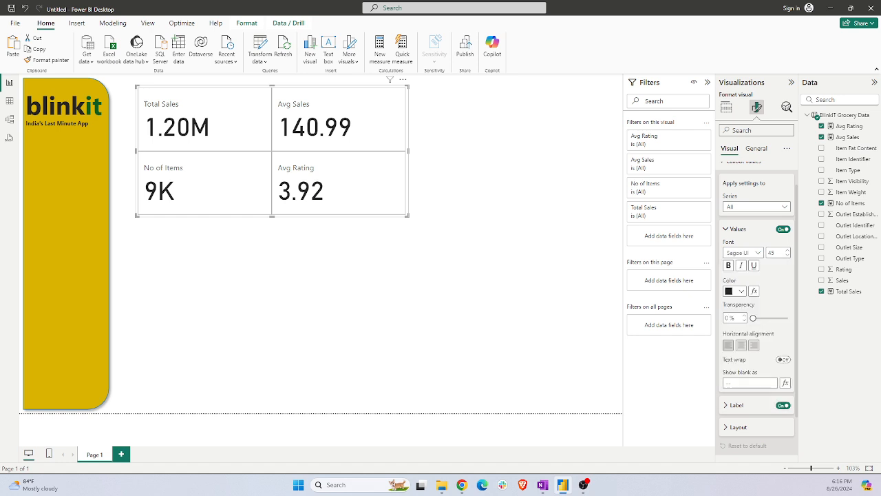
left_click(729, 266)
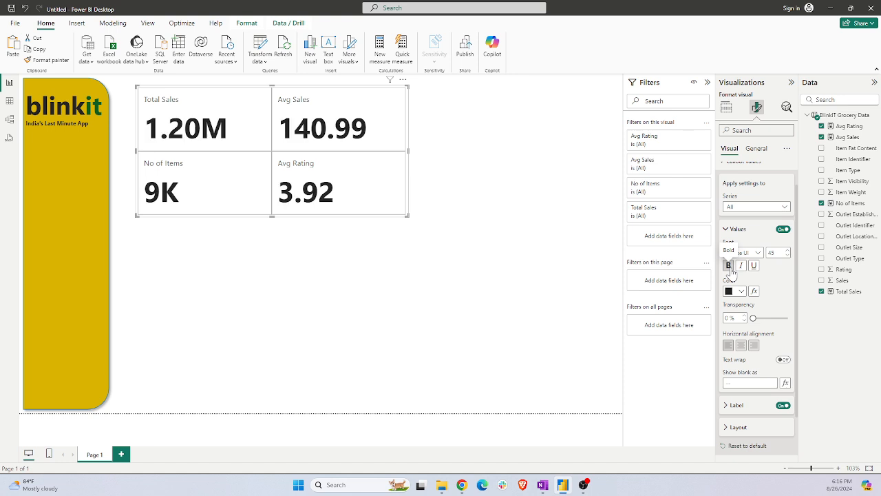
double_click(773, 253)
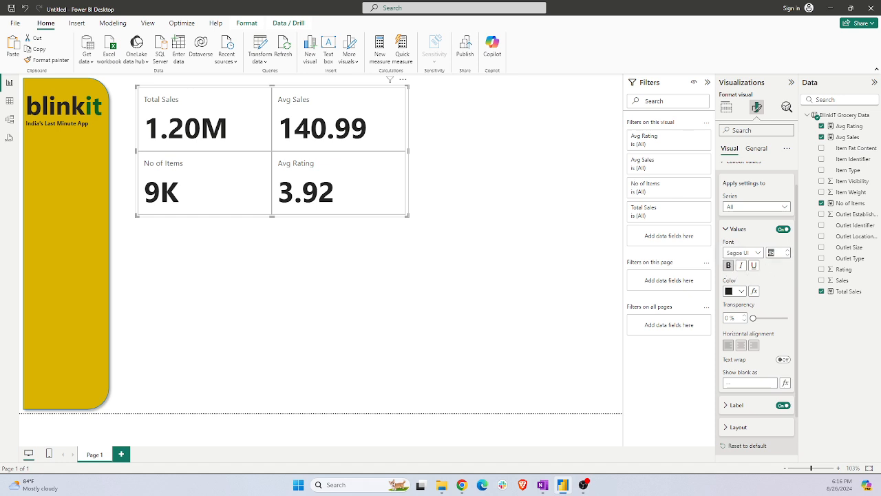
type("21")
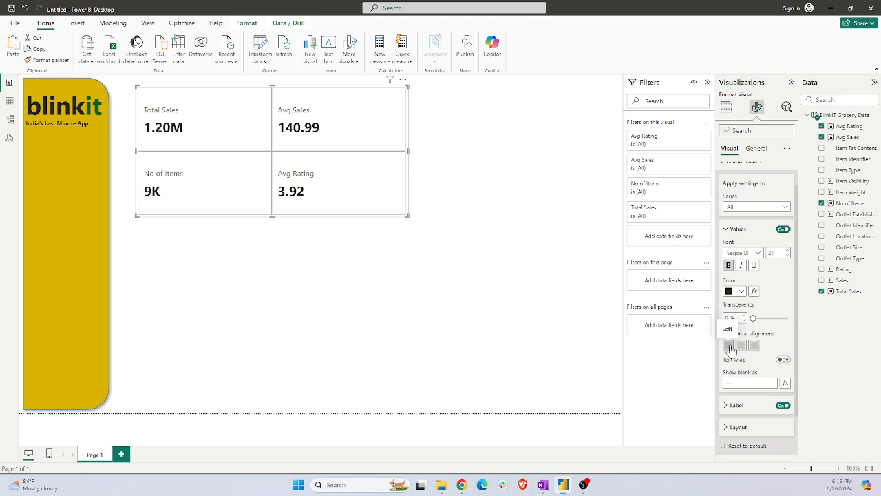
Place the labels of all cards below their values and recolour the label text near-black
scroll(733, 352, "down", 2)
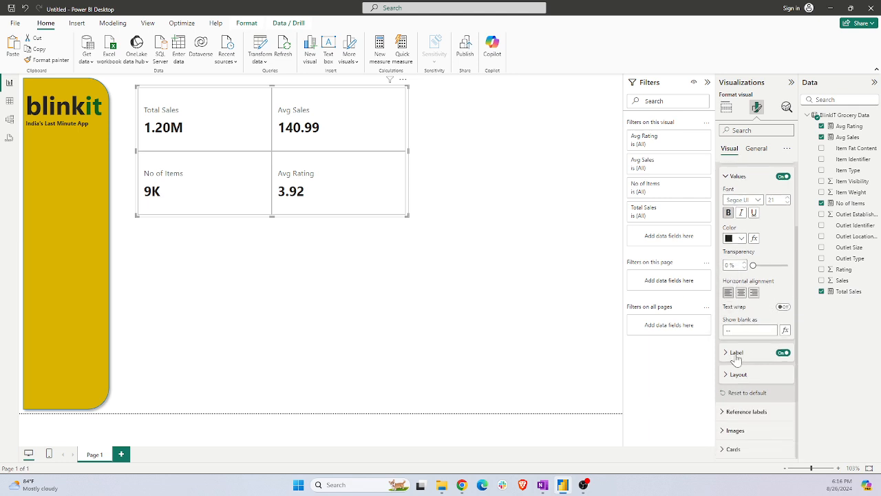
left_click(736, 353)
scroll(738, 355, "down", 2)
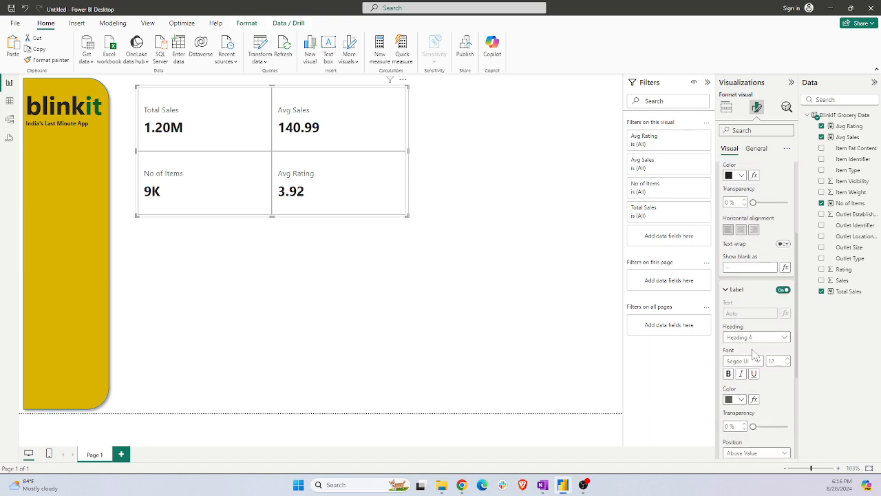
scroll(755, 354, "down", 1)
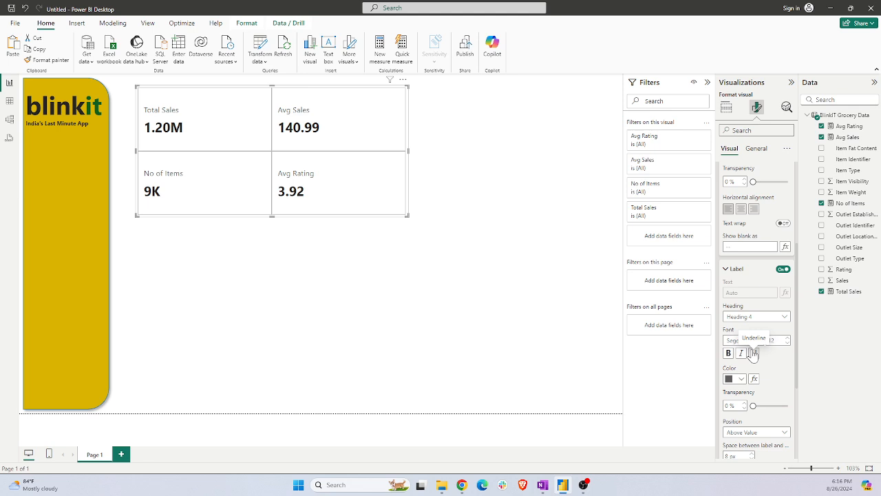
scroll(753, 354, "down", 2)
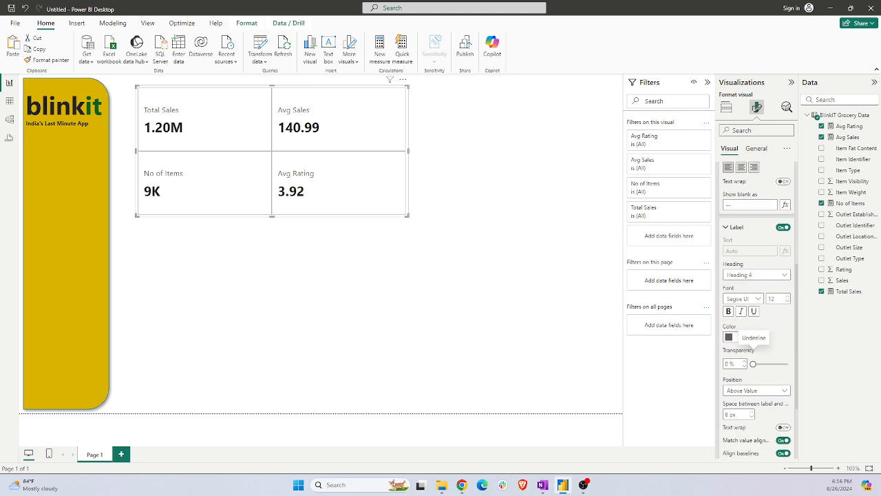
left_click(749, 390)
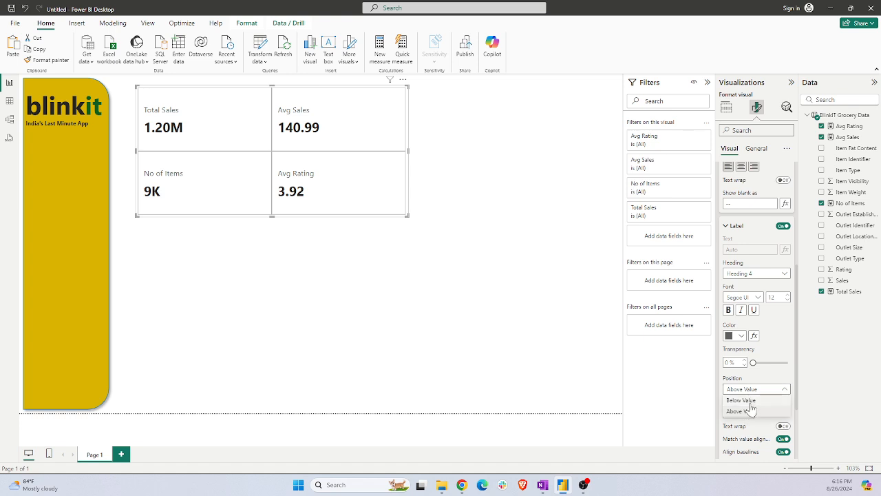
left_click(743, 401)
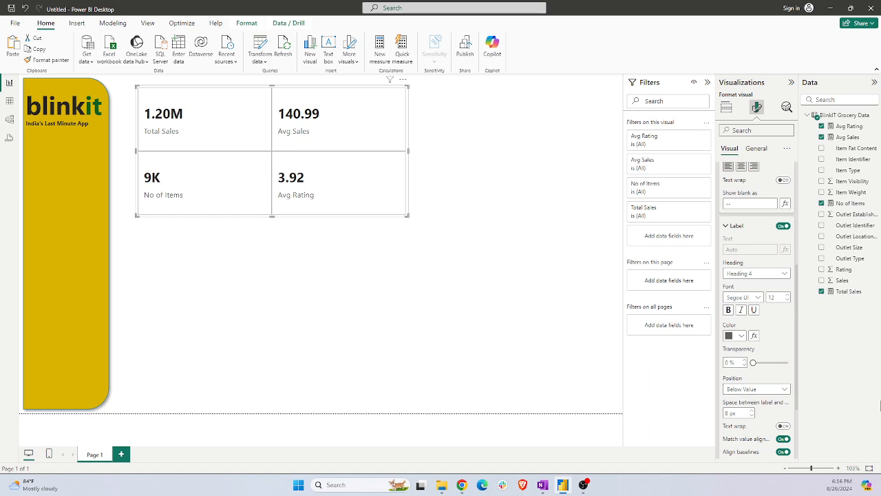
left_click(742, 336)
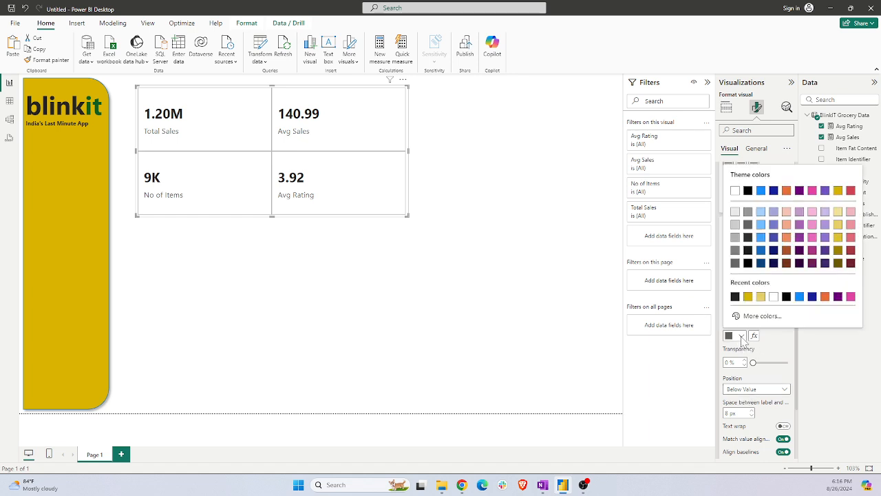
left_click(749, 252)
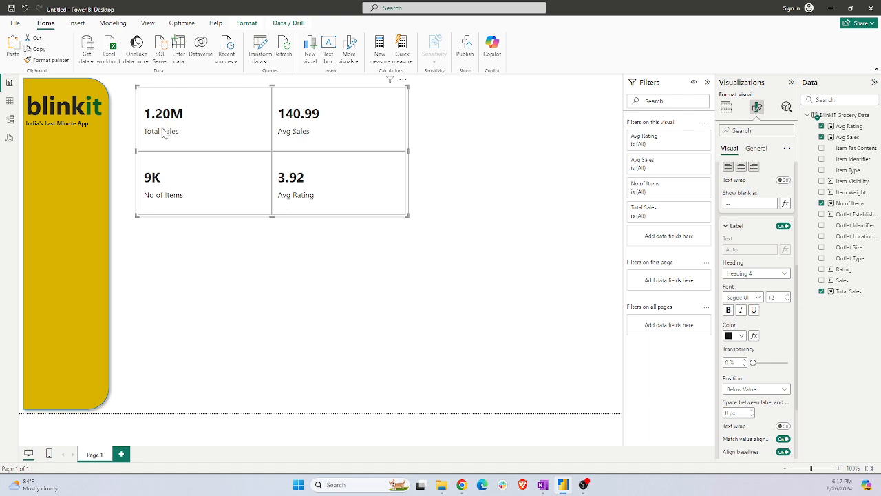
Rename the Total Sales field in the card visual as TOTAL SALES
left_click(727, 107)
double_click(735, 248)
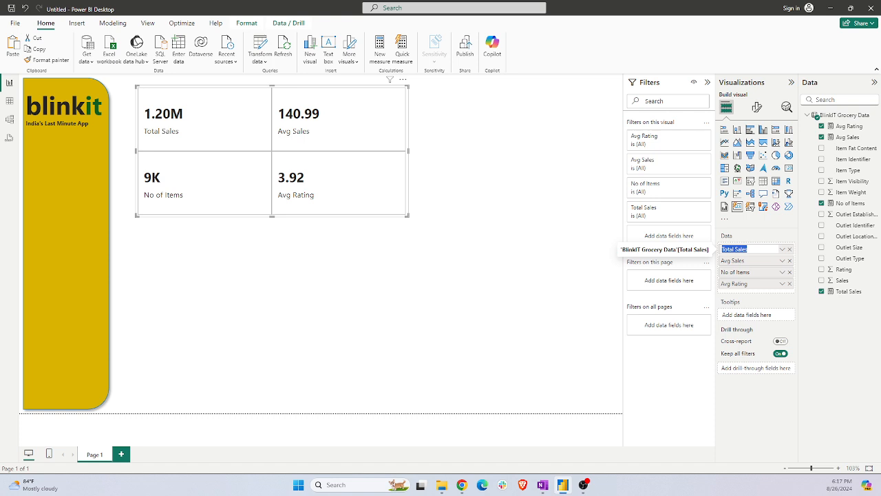
type("TOTAL")
key("BackSpace")
key("BackSpace")
key("BackSpace")
key("BackSpace")
key("BackSpace")
type("TOTAL SALES")
Rename the Avg Sales field in the card visual as AVG SALES
double_click(737, 264)
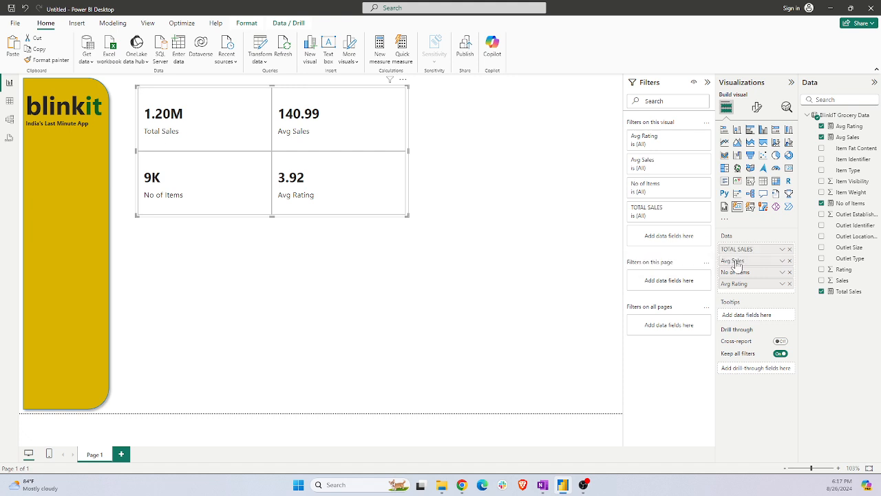
double_click(737, 263)
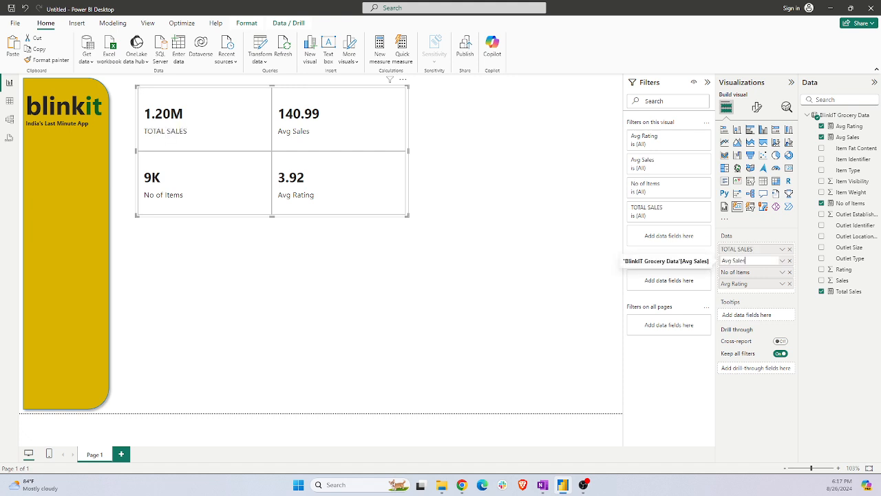
key("ctrl+a")
key("BackSpace")
type("AVG SALES")
key("Return")
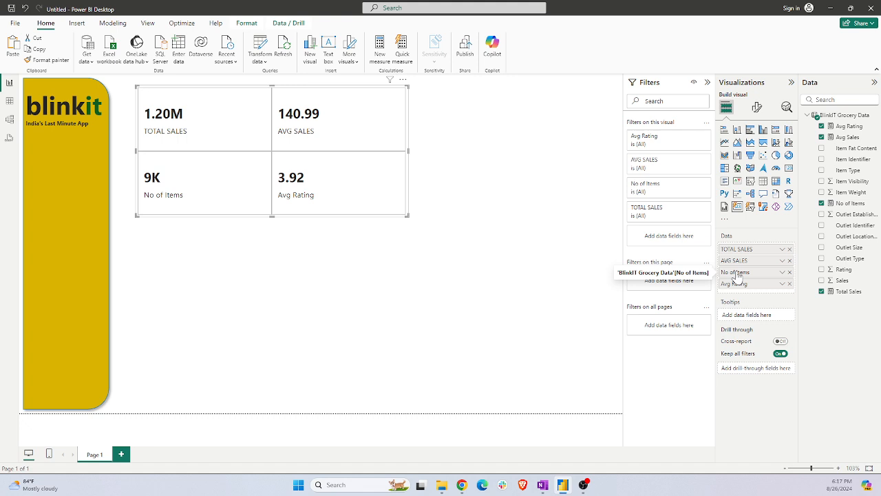
Rename the No of Items field in the card visual as NO OF ITEMS
double_click(737, 275)
key("ctrl+a")
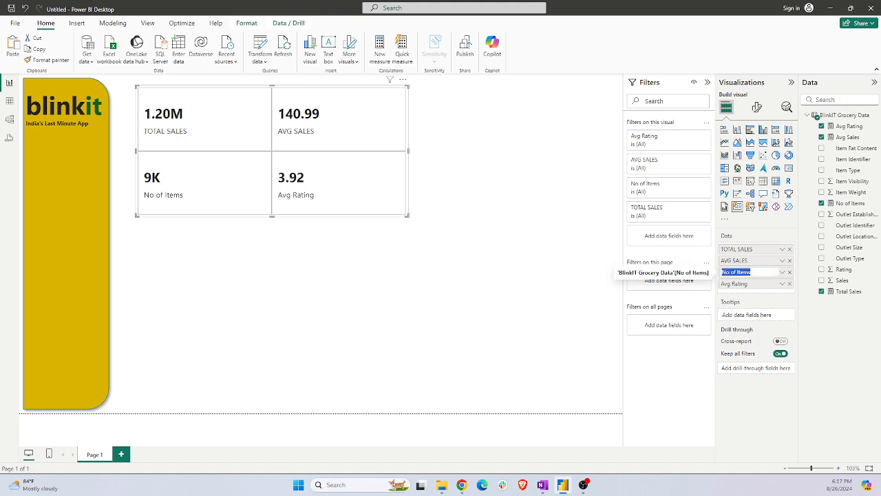
type("NO OF ITEMS")
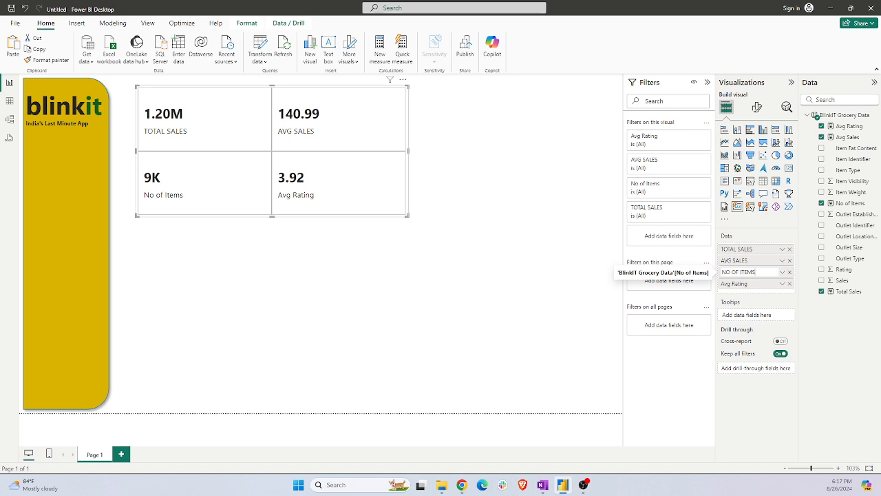
key("Return")
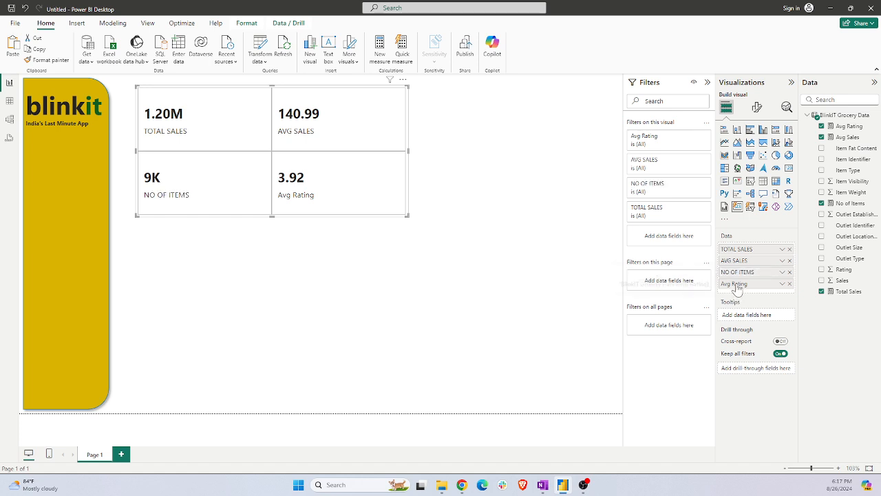
Try to rename the Avg Rating field in the card visual as AVG RATING
double_click(736, 285)
type("AV")
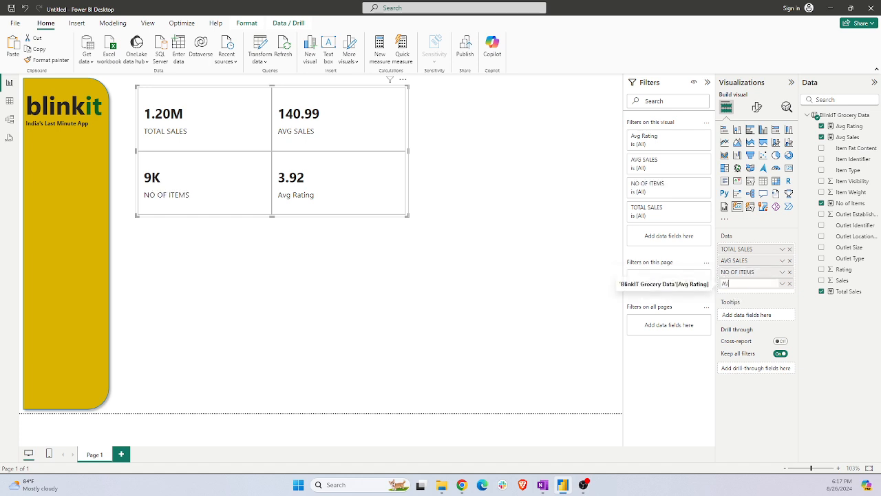
type("G RATING")
left_click(597, 328)
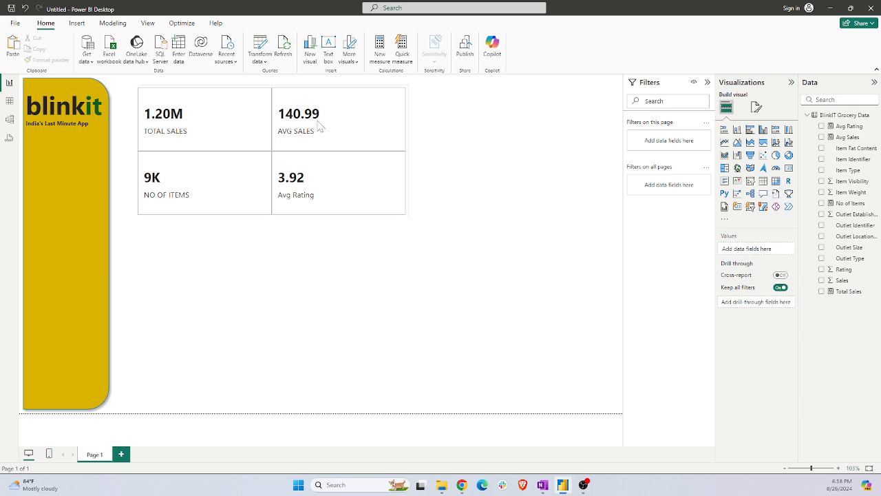
Select the KPI card visual and examine its cards' background, alignment, shadow and border settings
left_click(199, 113)
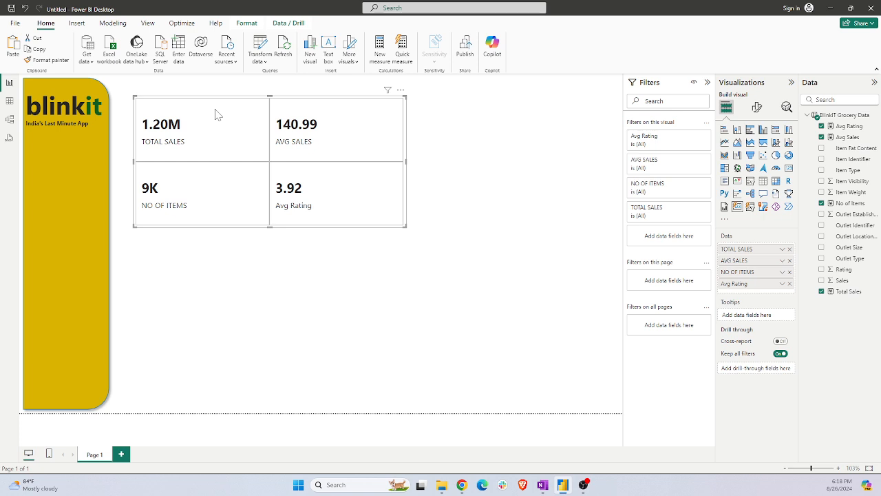
left_click(756, 108)
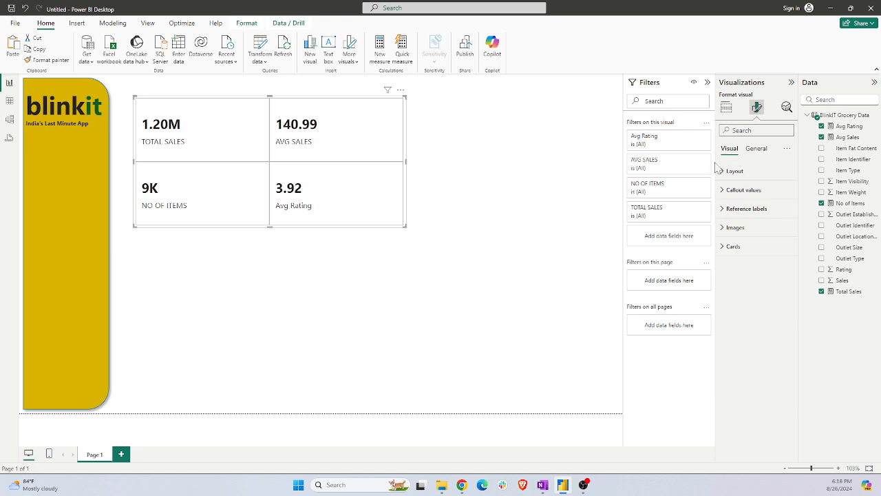
left_click(731, 248)
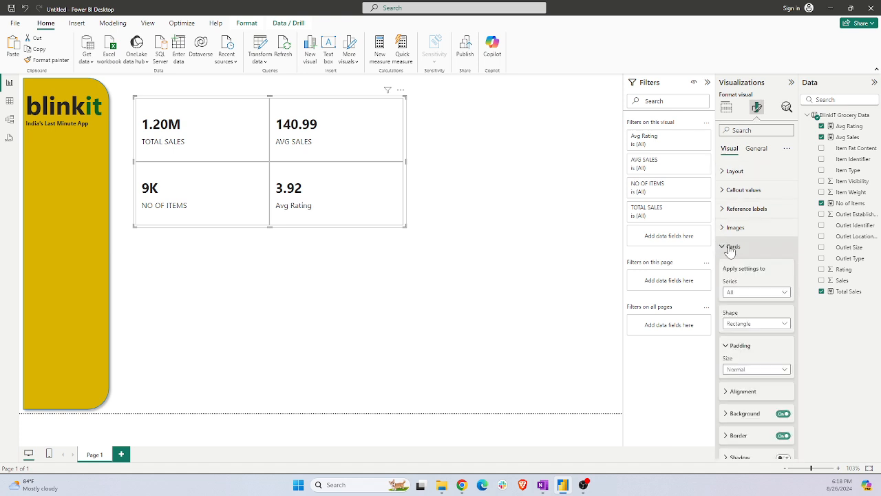
scroll(736, 328, "down", 2)
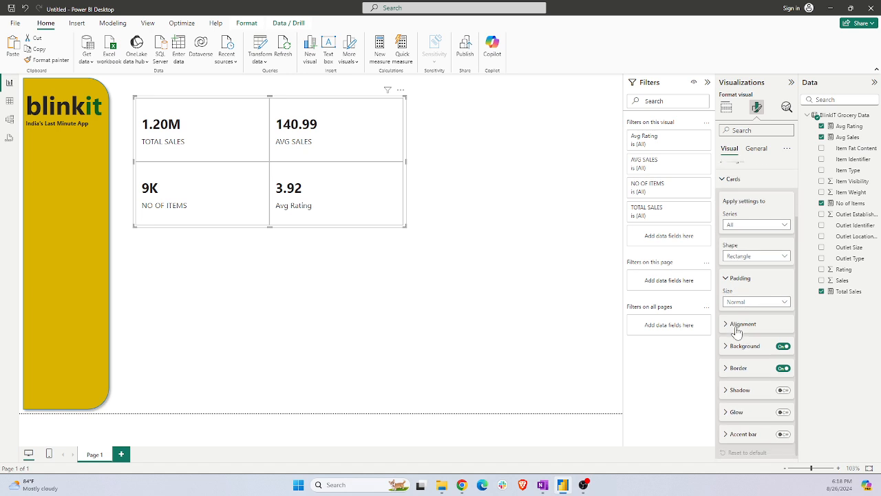
left_click(736, 348)
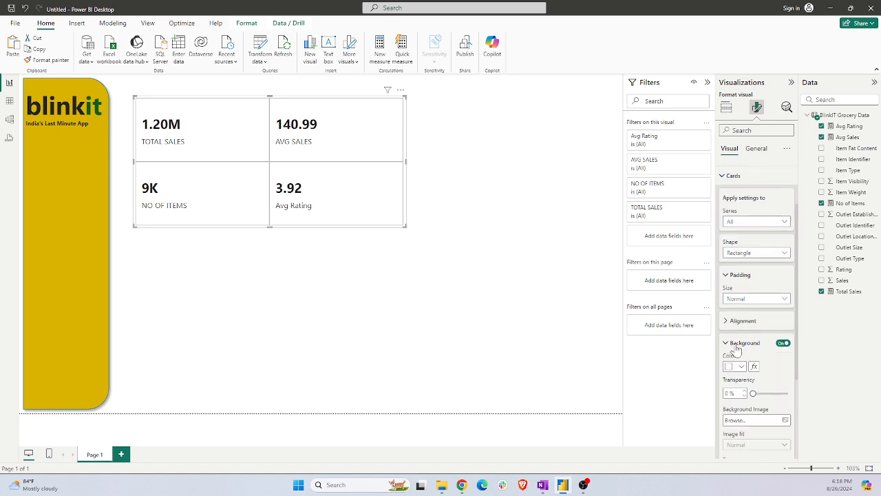
scroll(743, 358, "down", 3)
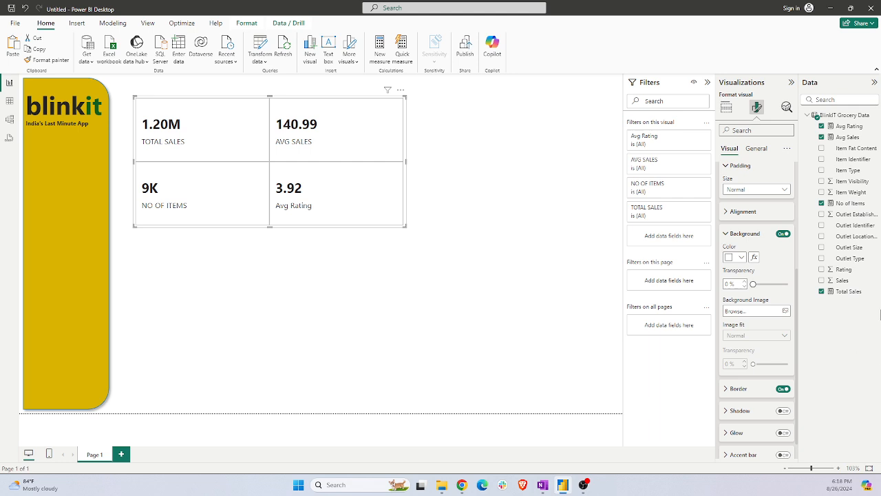
left_click(731, 213)
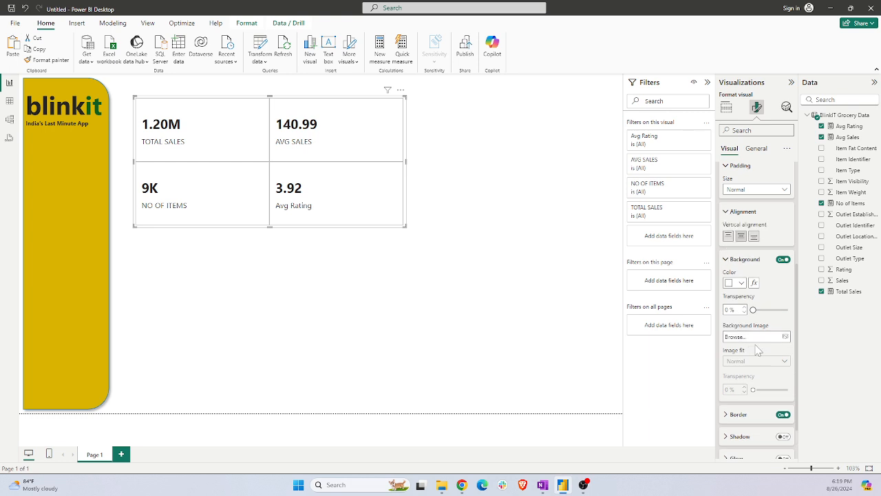
scroll(760, 350, "down", 1)
left_click(733, 387)
scroll(734, 387, "down", 2)
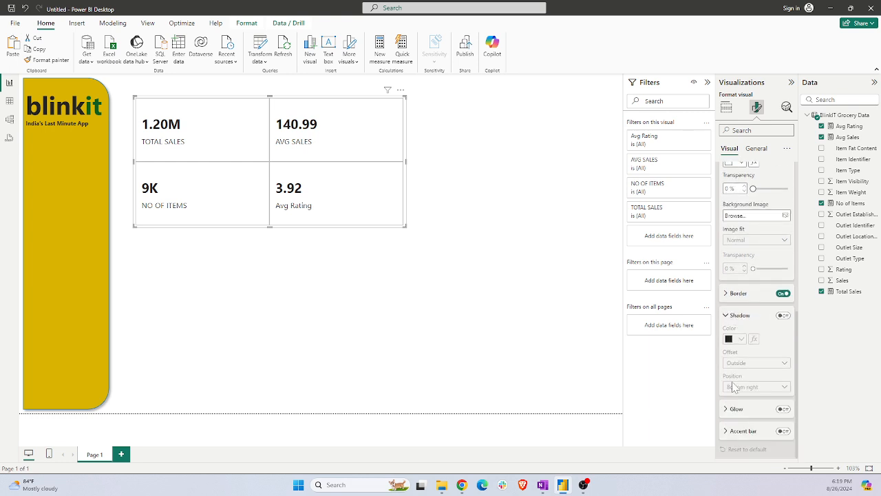
left_click(738, 297)
scroll(737, 298, "down", 2)
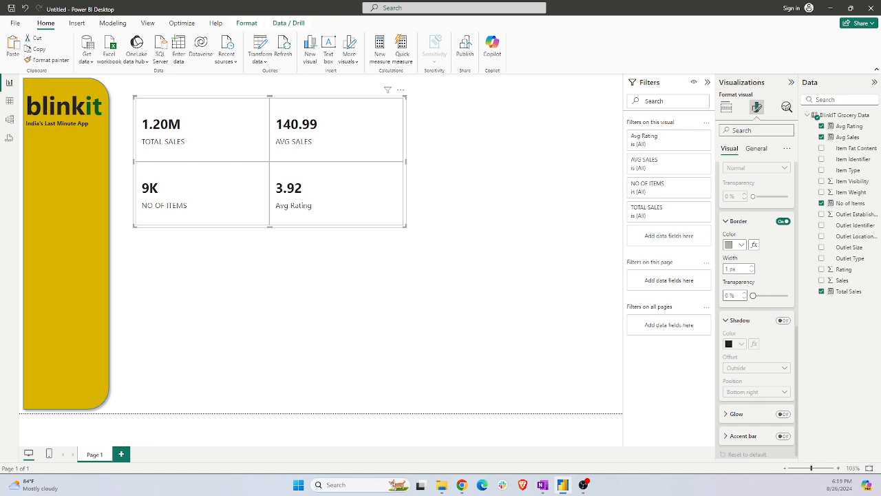
Collapse the expanded background, border and padding settings and change the shape of all cards to Rounded Rectangle
scroll(763, 180, "up", 3)
left_click(726, 190)
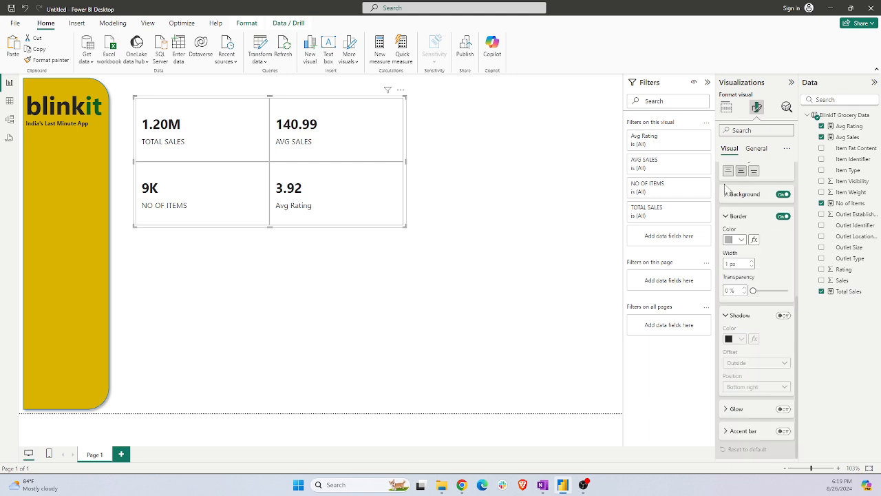
scroll(729, 190, "up", 3)
left_click(726, 269)
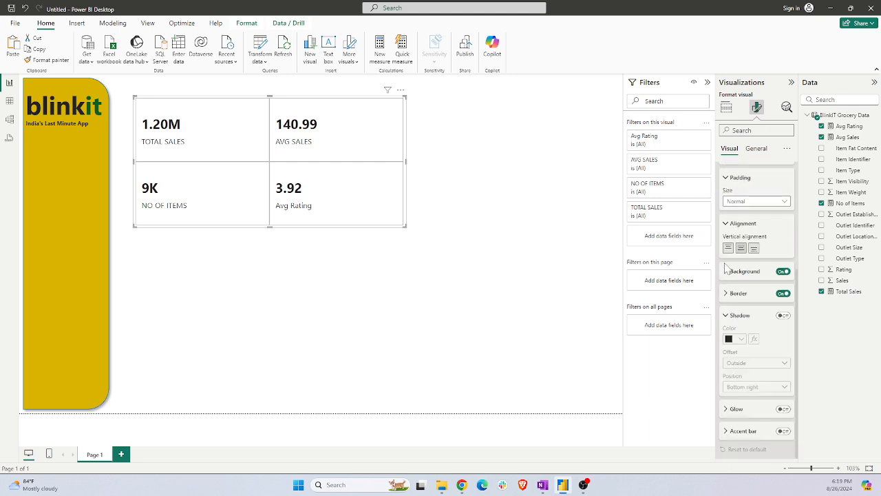
scroll(726, 269, "up", 3)
left_click(726, 255)
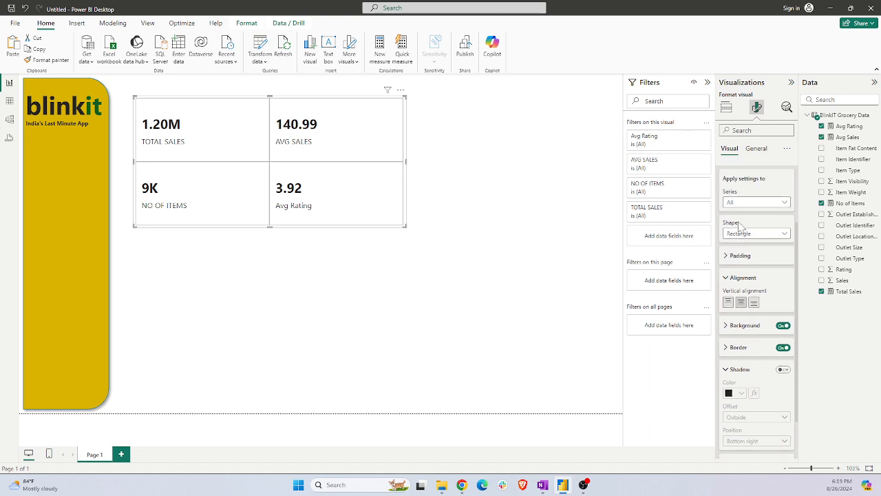
left_click(758, 237)
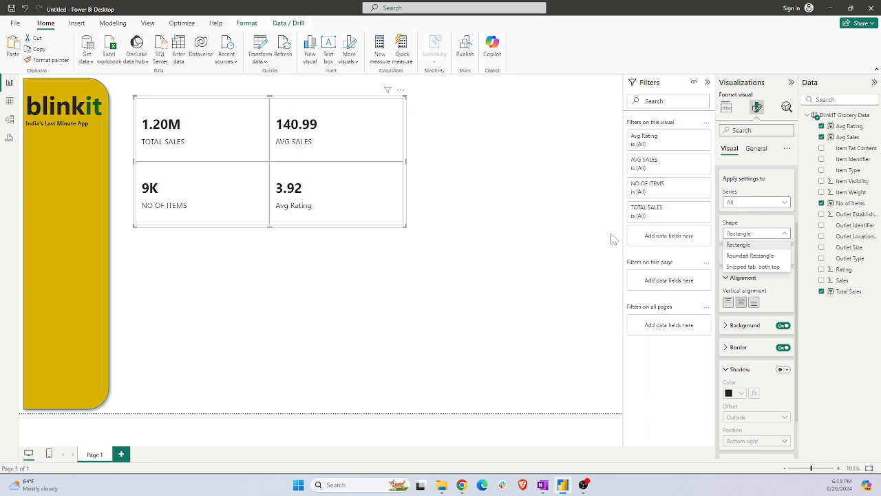
left_click(754, 257)
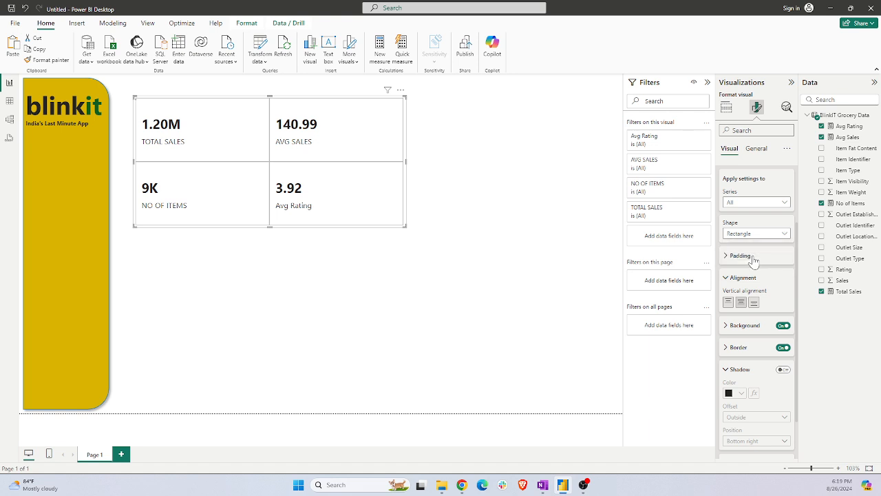
left_click(417, 264)
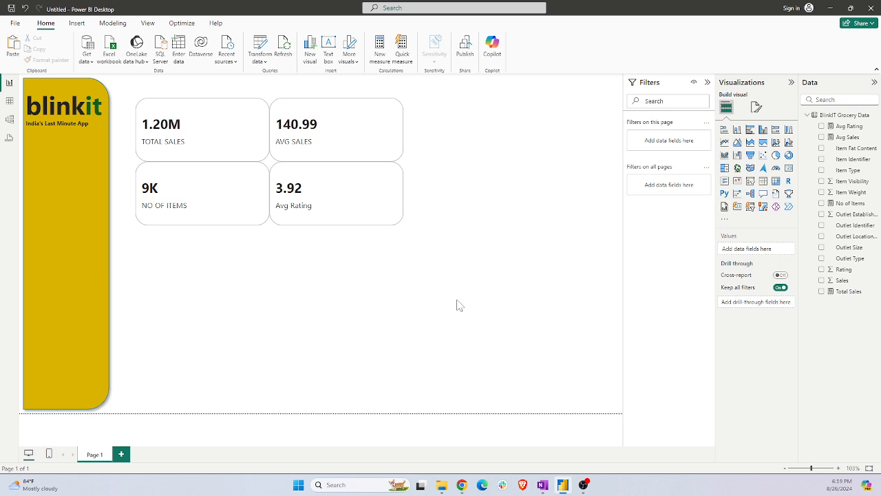
Select the KPI card visual and examine the formatting settings of its callout values, labels, layout and cards
left_click(396, 208)
left_click(757, 108)
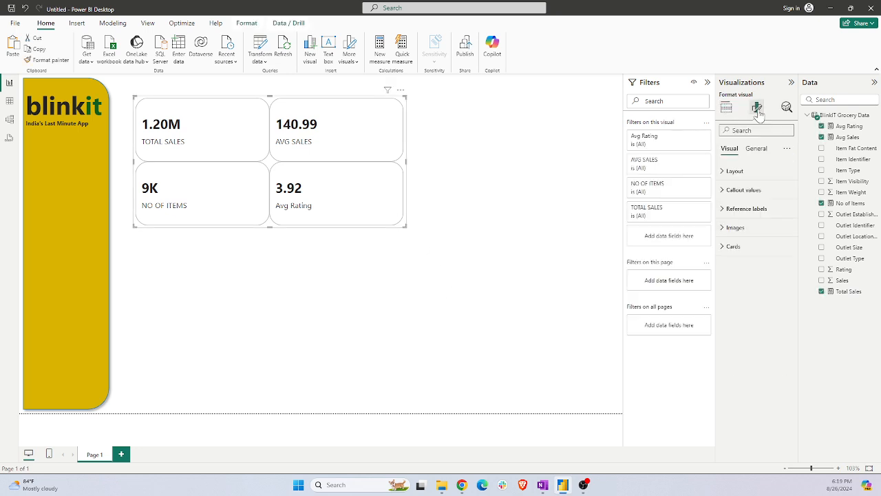
left_click(732, 246)
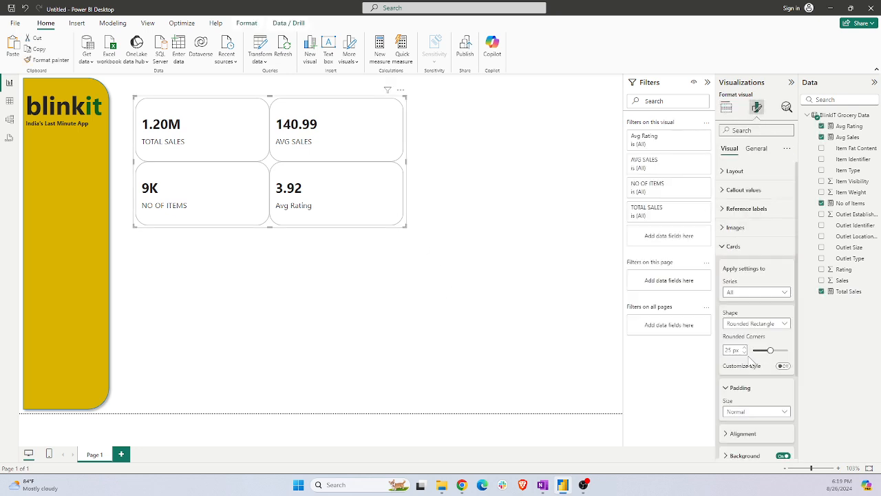
left_click(728, 190)
scroll(749, 358, "down", 3)
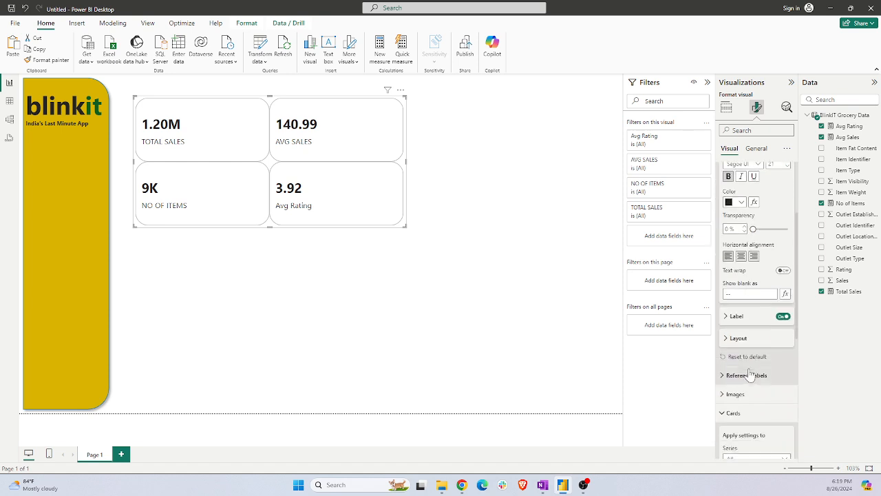
left_click(737, 317)
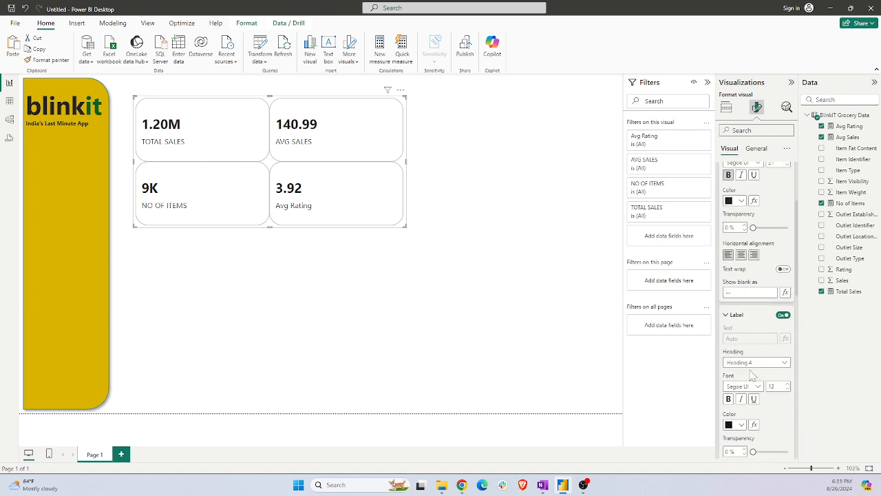
scroll(755, 377, "down", 3)
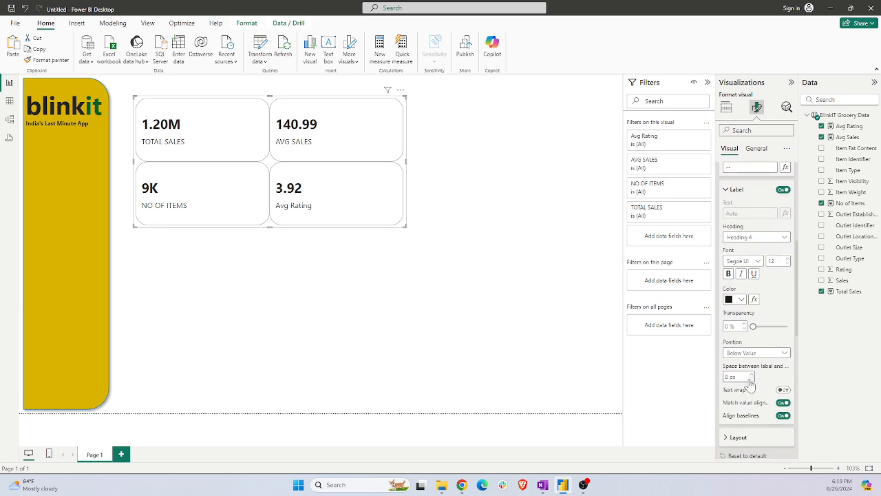
scroll(749, 393, "down", 3)
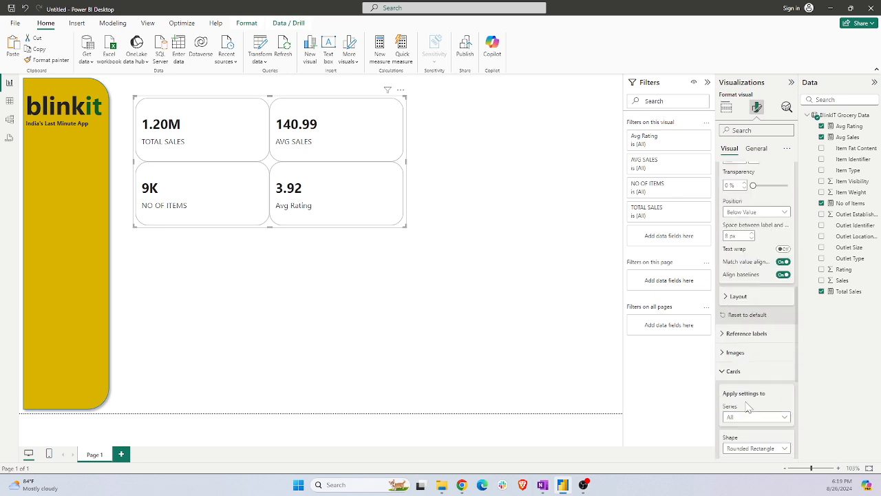
left_click(736, 296)
scroll(754, 378, "down", 5)
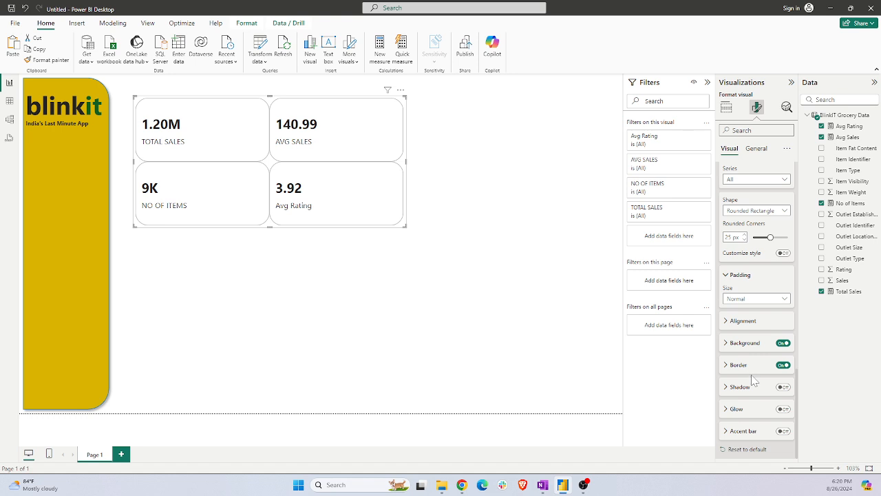
Set the rounded corners of all KPI cards to 36 px and turn on their shadow
left_click_drag(769, 237, 778, 236)
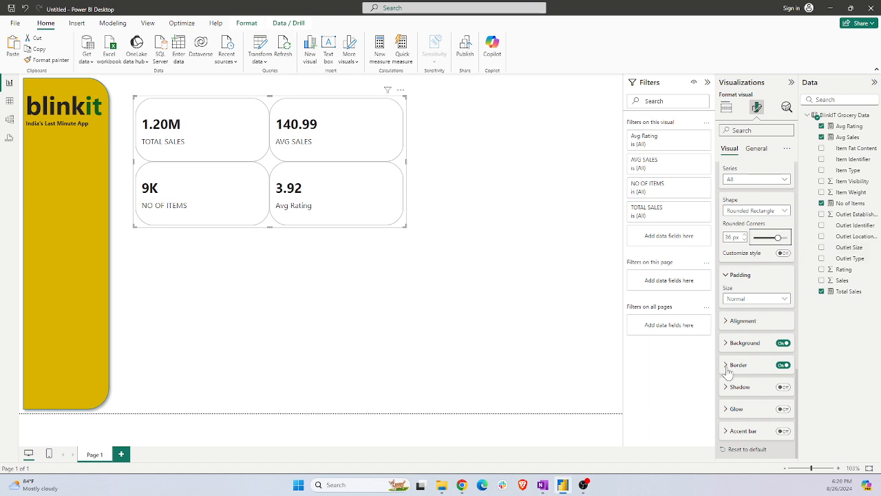
left_click(784, 387)
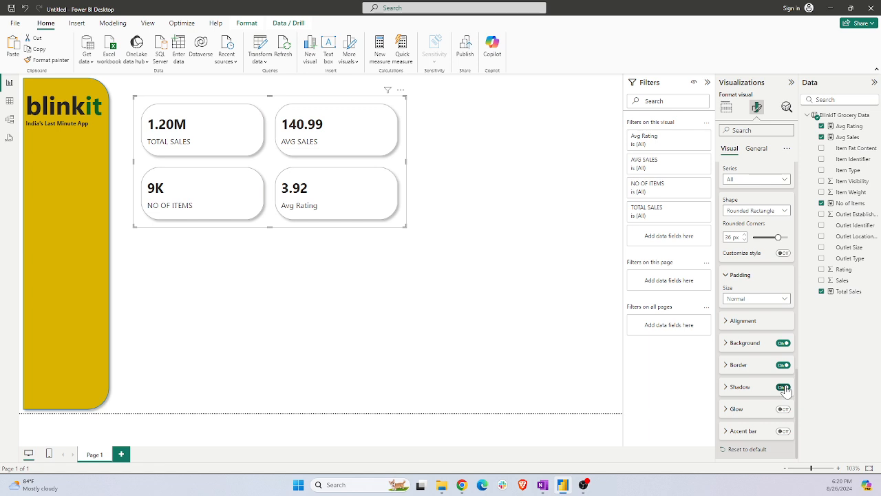
scroll(752, 286, "up", 5)
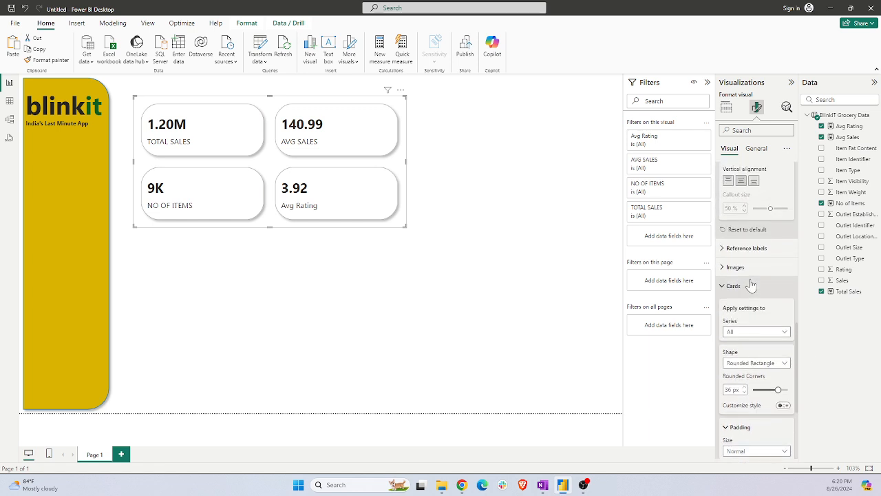
scroll(748, 316, "up", 8)
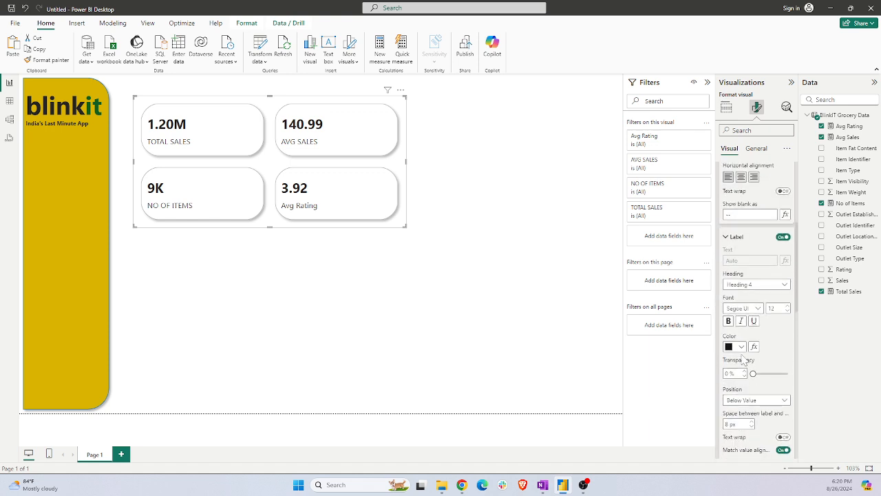
scroll(744, 362, "up", 5)
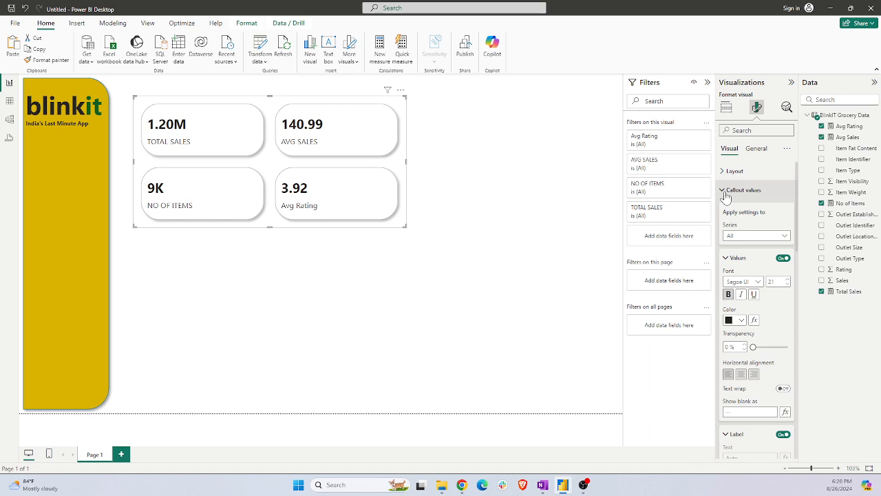
left_click(726, 197)
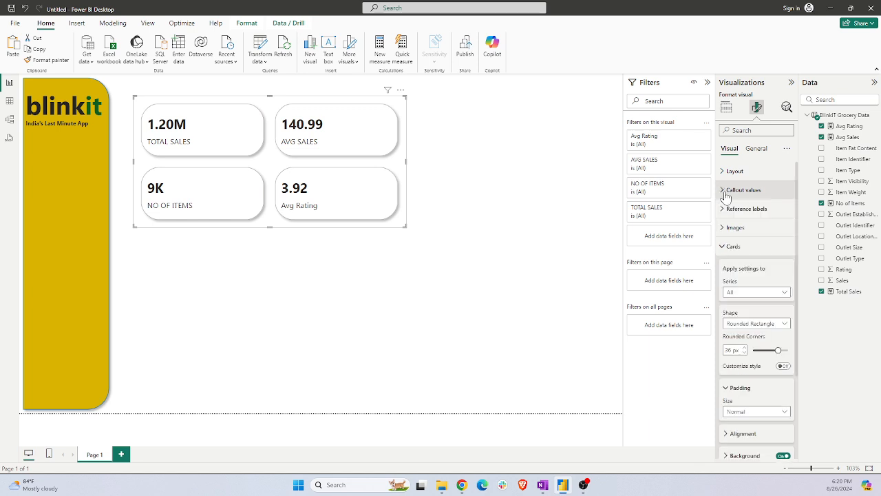
Set the KPI cards' padding size to Wide and their rounded corners to 25 px
left_click(729, 251)
left_click(727, 254)
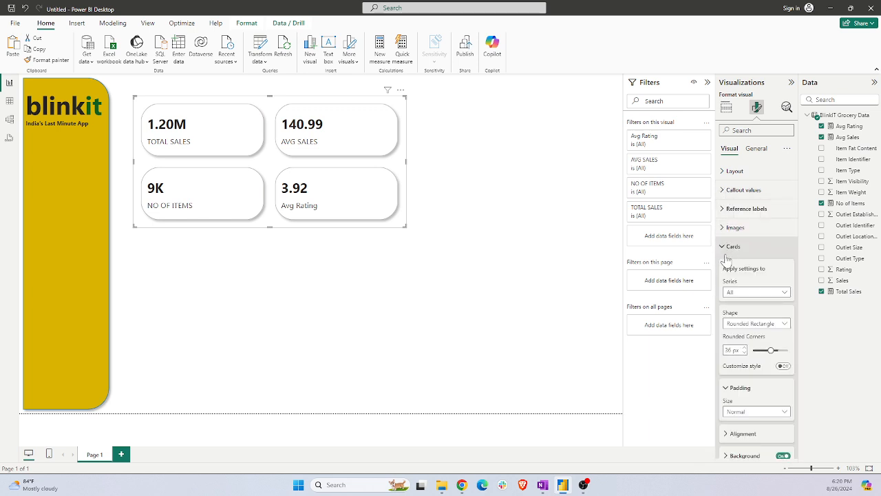
scroll(751, 330, "down", 3)
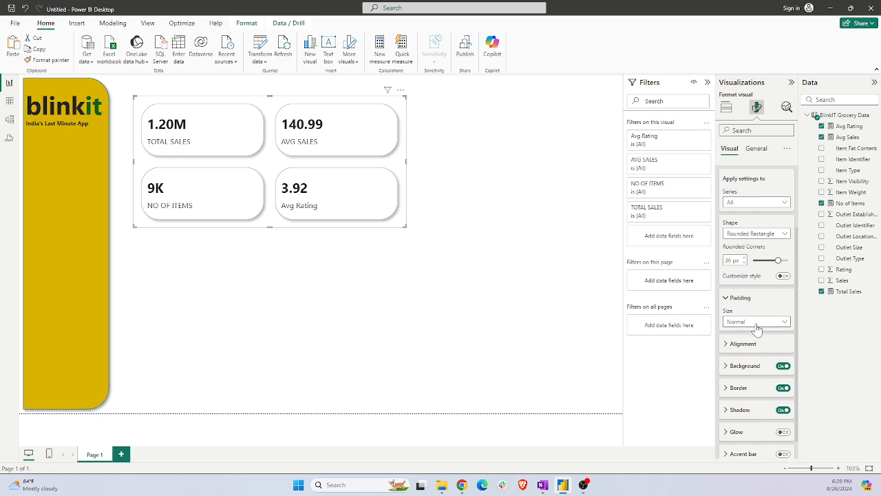
scroll(758, 329, "down", 1)
left_click(764, 301)
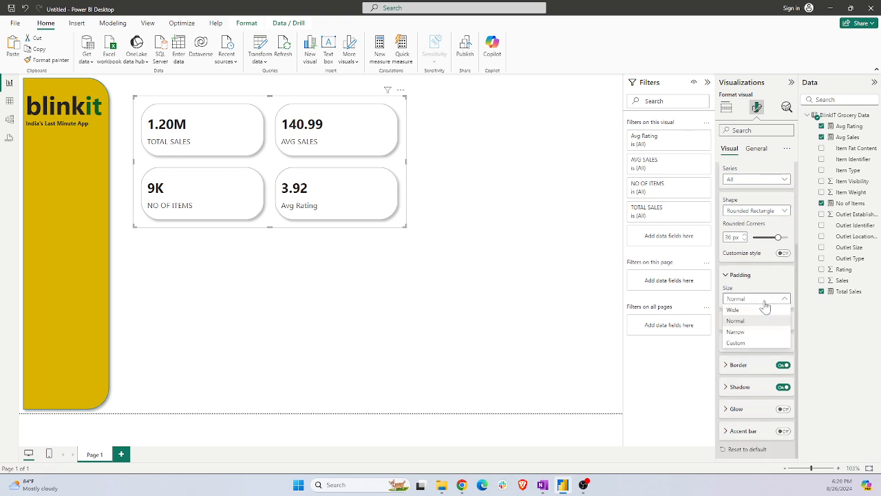
left_click(733, 310)
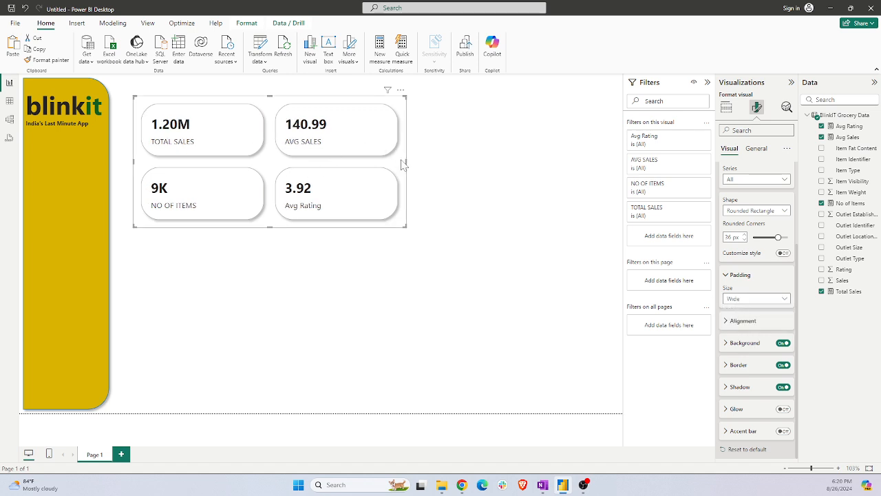
double_click(729, 237)
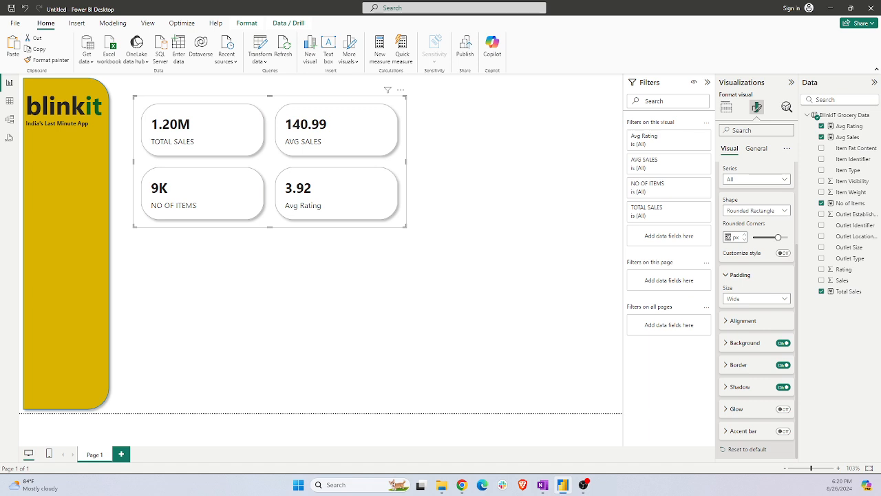
left_click(603, 248)
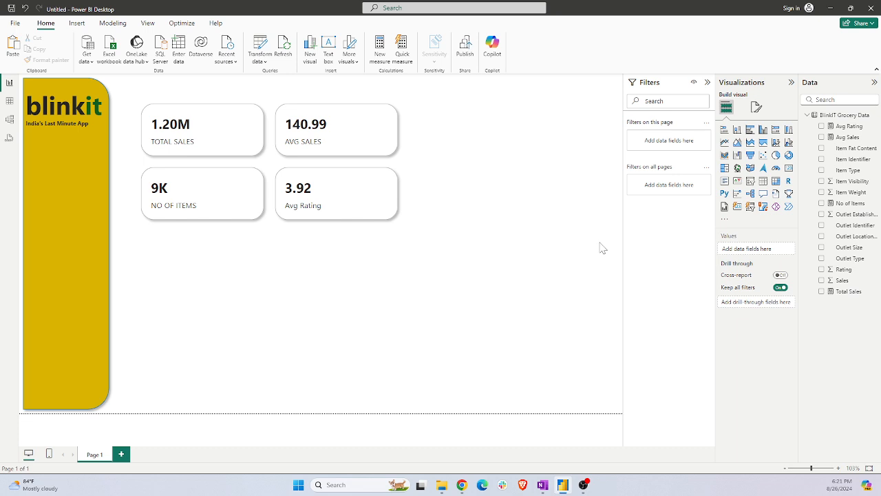
Set the background transparency of the KPI cards to 40%
left_click(351, 161)
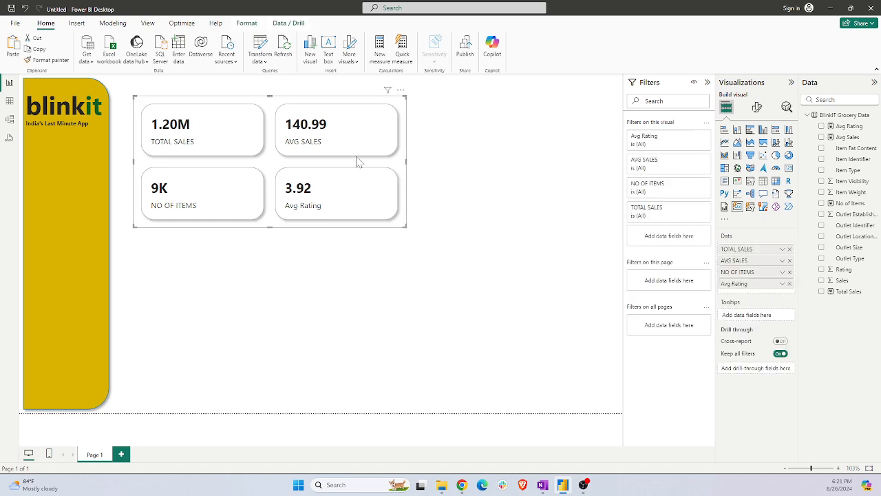
left_click(756, 107)
left_click(733, 246)
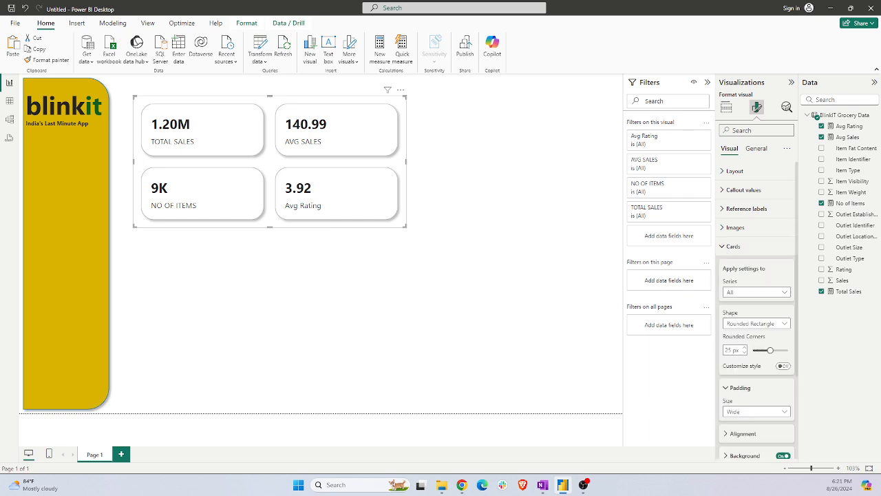
scroll(742, 348, "down", 3)
left_click(742, 346)
scroll(737, 349, "down", 3)
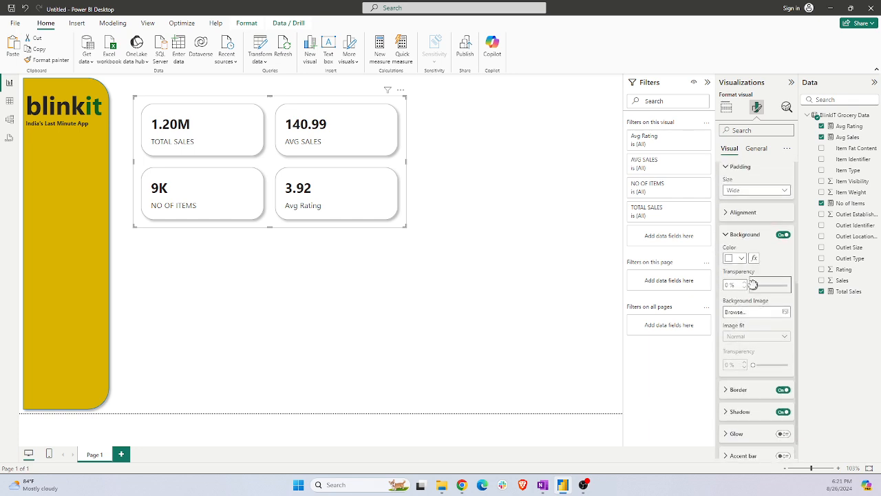
left_click_drag(753, 282, 769, 286)
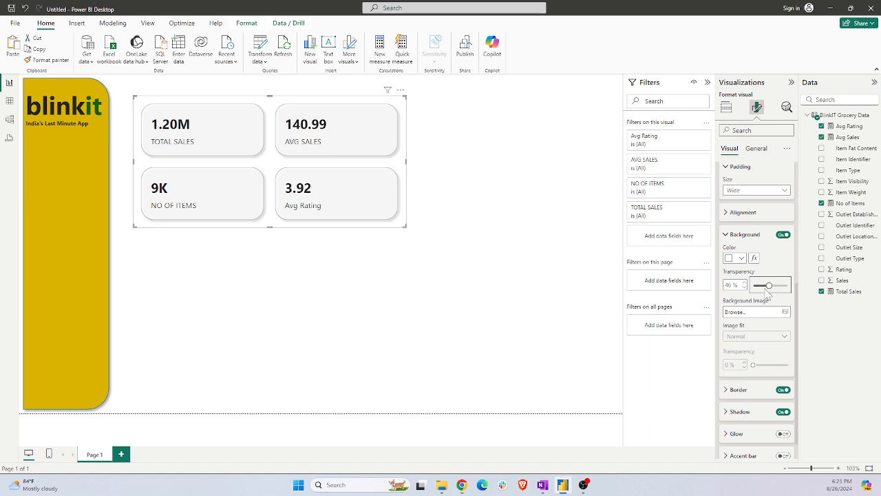
left_click_drag(771, 285, 801, 288)
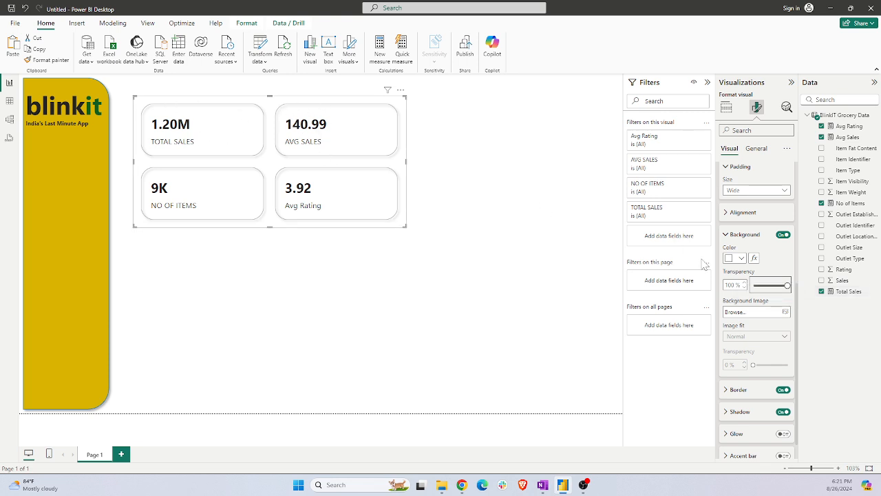
left_click_drag(787, 285, 766, 285)
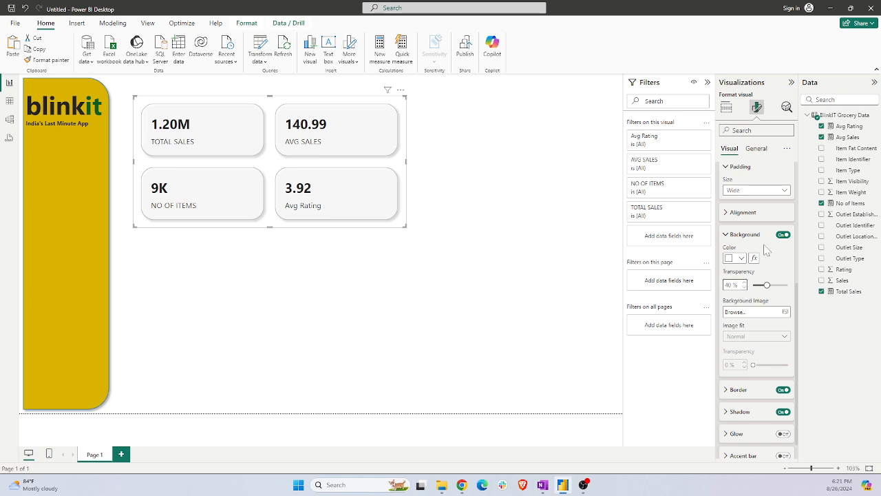
left_click(726, 234)
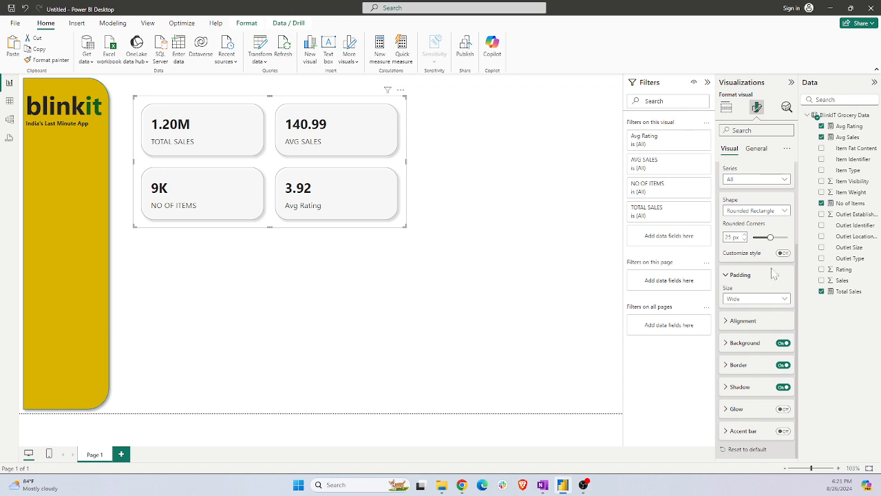
Turn off the KPI cards' border and turn on their accent bar
left_click(783, 366)
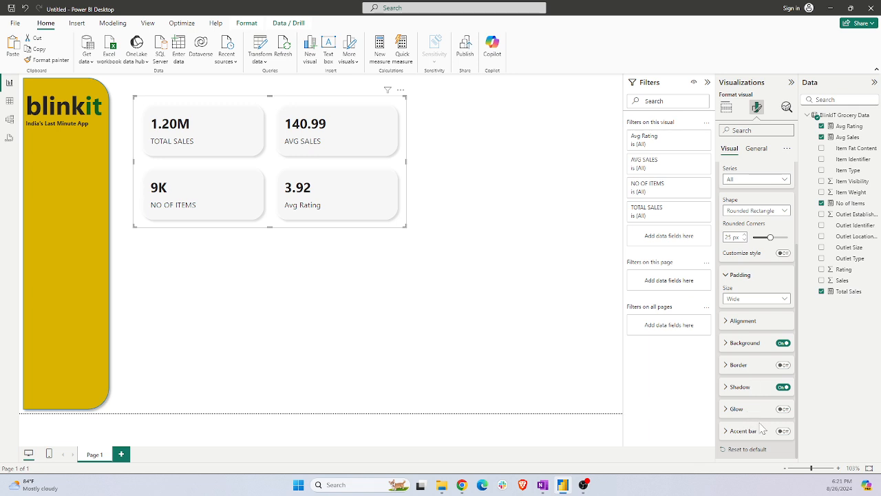
left_click(783, 432)
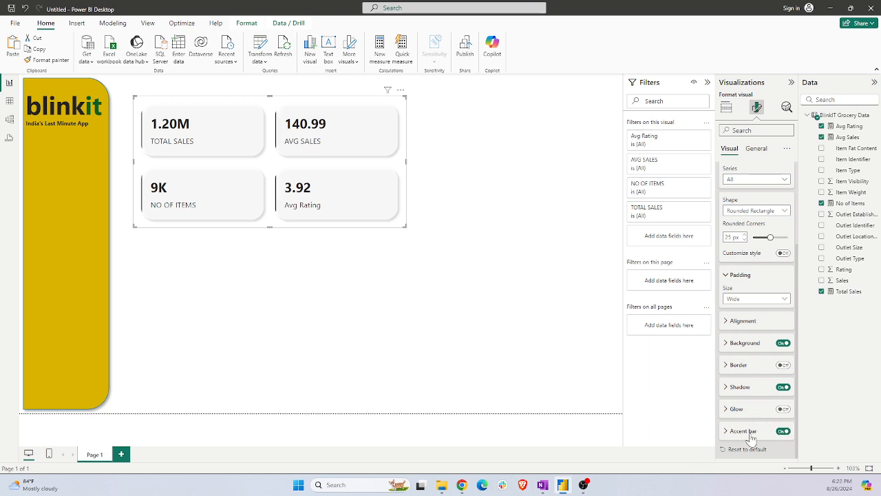
left_click(752, 431)
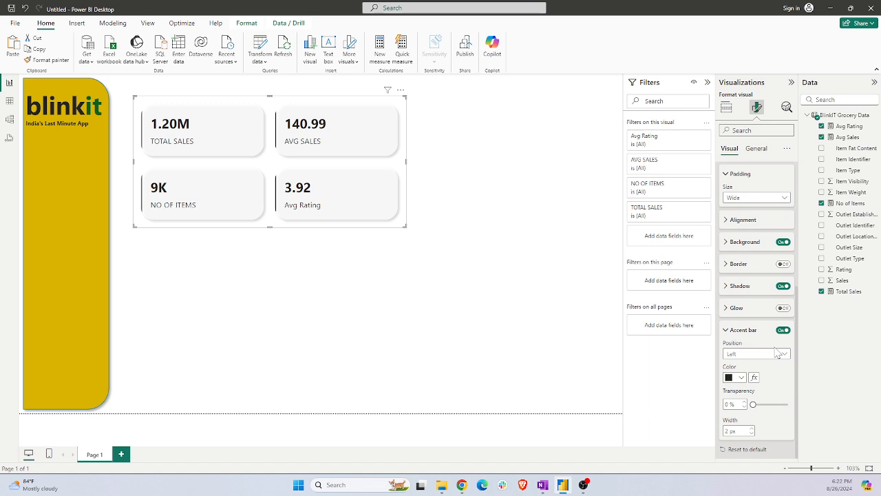
Change the accent bar color of the KPI cards to the custom green #2F9B34
left_click(741, 378)
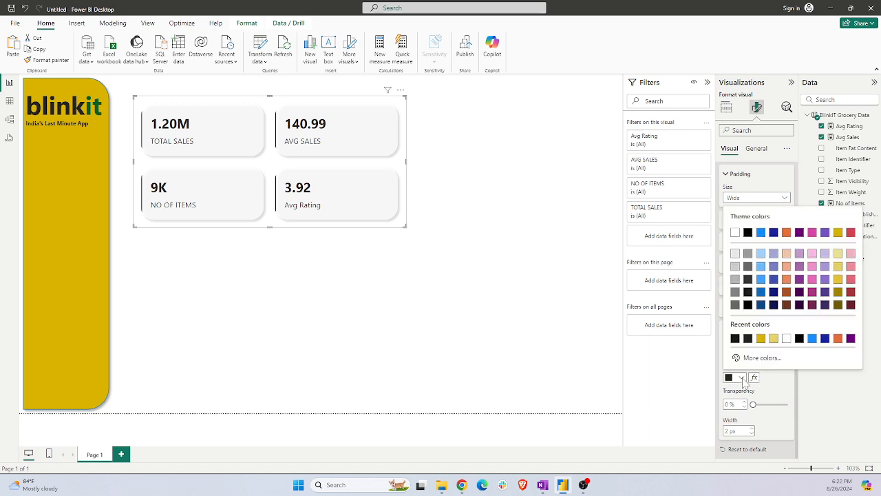
left_click(761, 358)
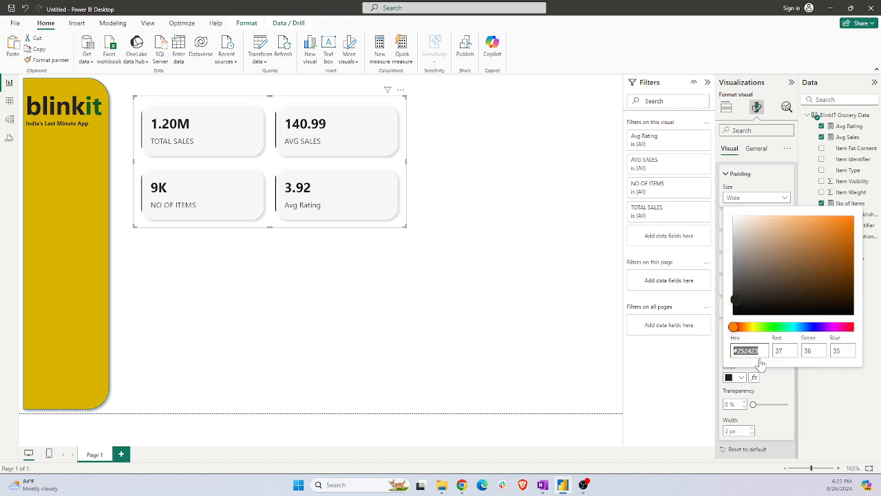
left_click(774, 327)
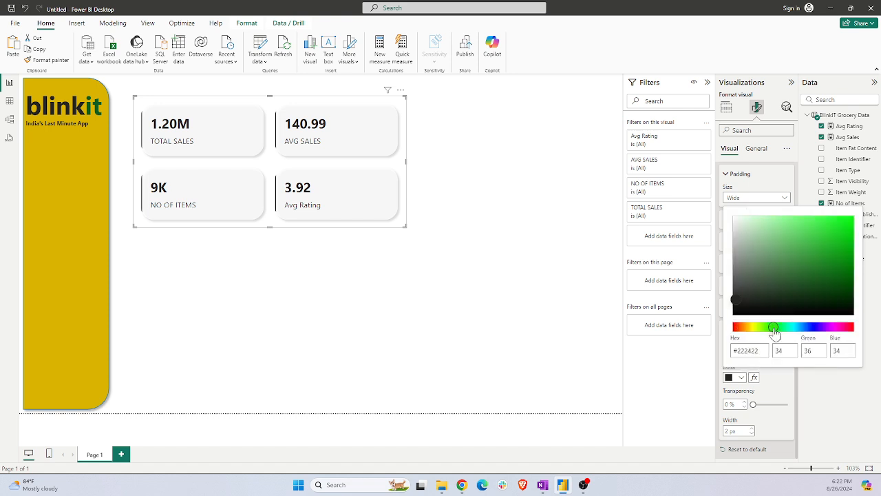
left_click(836, 279)
left_click(829, 273)
left_click(816, 254)
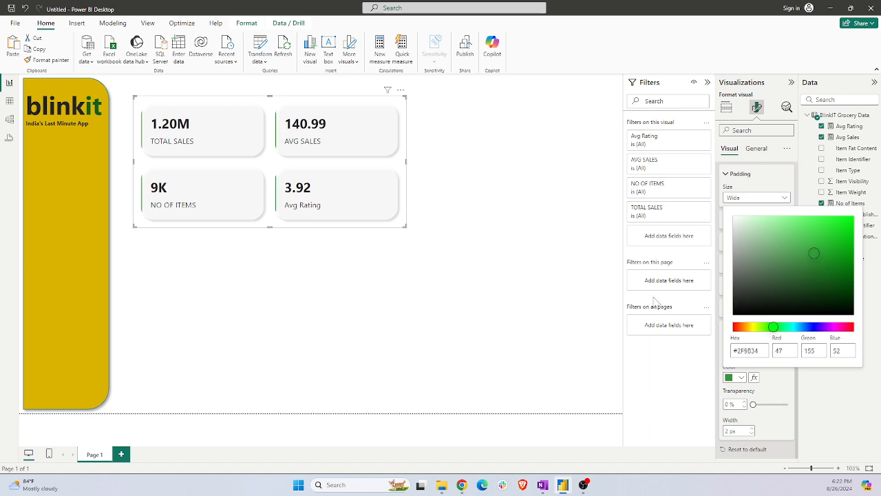
left_click(707, 416)
Set the width of the KPI cards' accent bar to 6 px
left_click(752, 429)
left_click(752, 429)
left_click(752, 429)
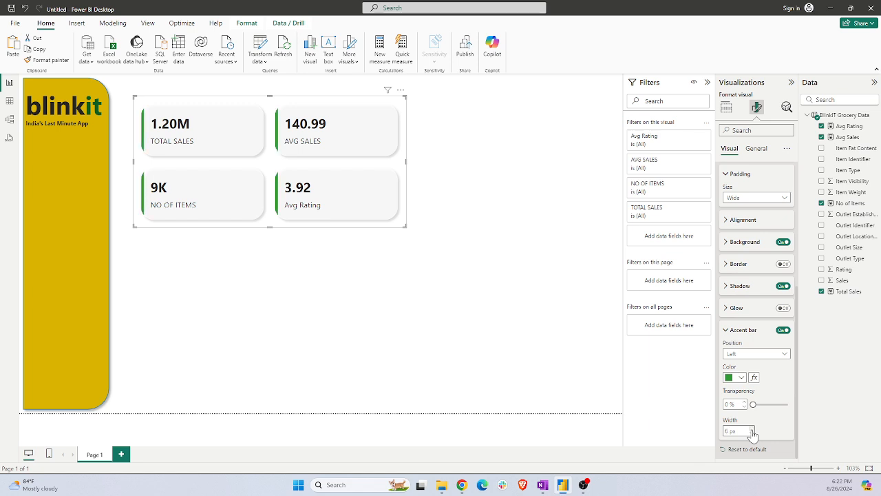
left_click(752, 429)
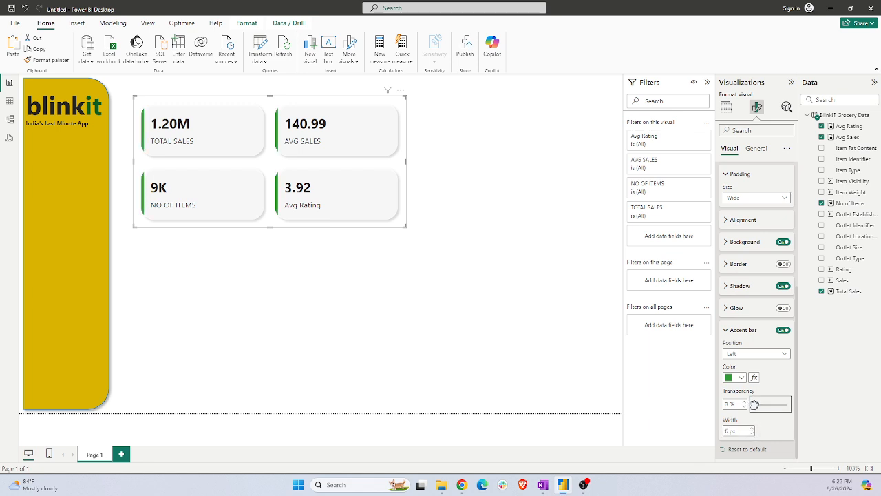
Set the transparency of the KPI cards' accent bar to 12%
mouse_move(753, 405)
left_mouse_down()
mouse_move(765, 406)
mouse_move(756, 403)
left_mouse_up()
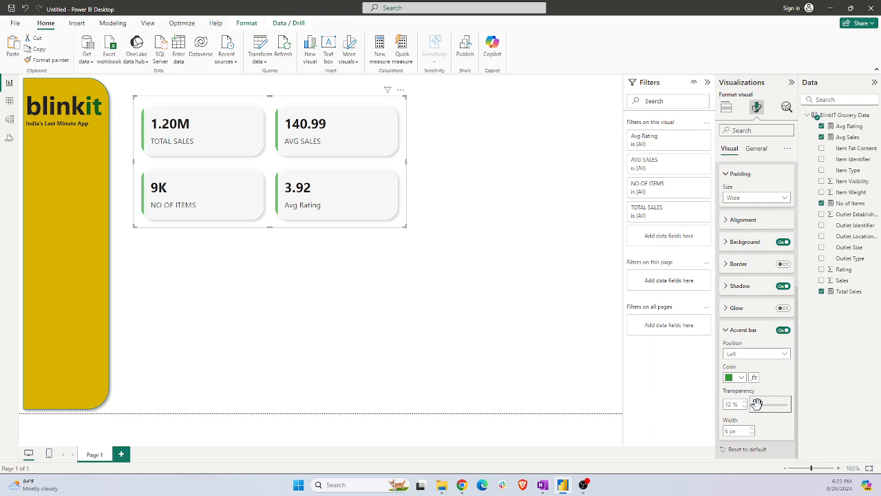
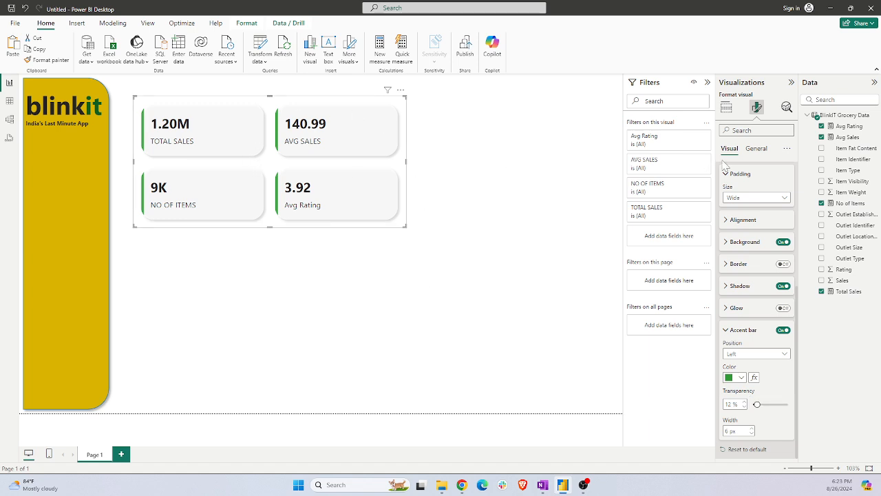
Turn on the image option for the TOTAL SALES card only
left_click(754, 150)
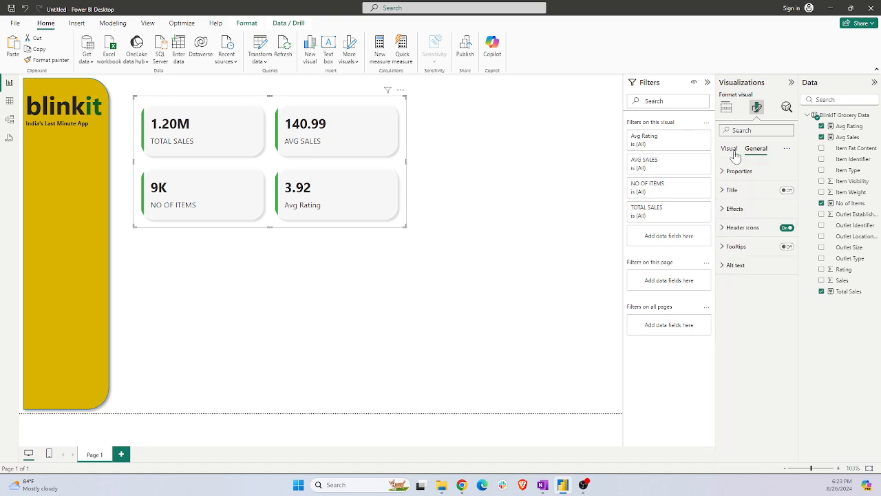
left_click(731, 150)
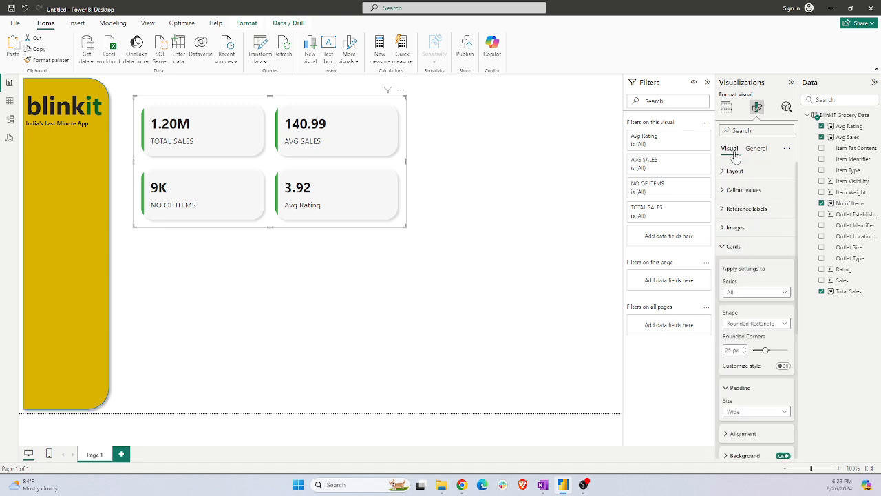
left_click(732, 229)
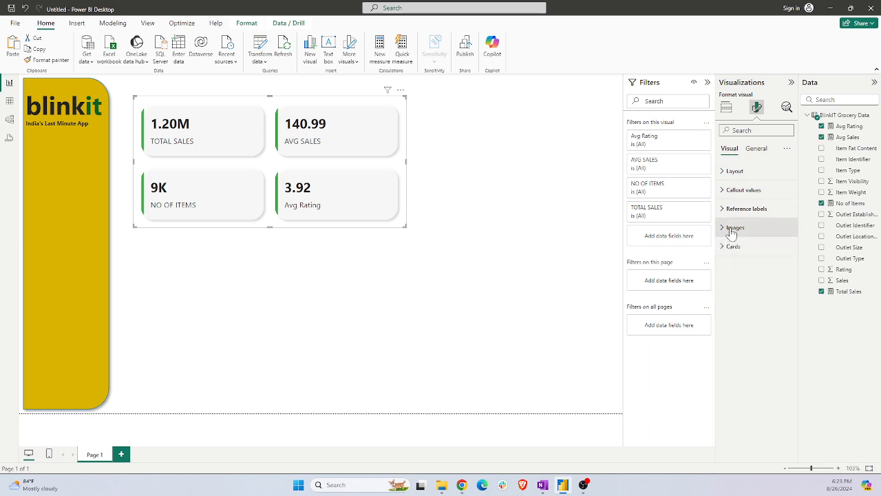
left_click(732, 228)
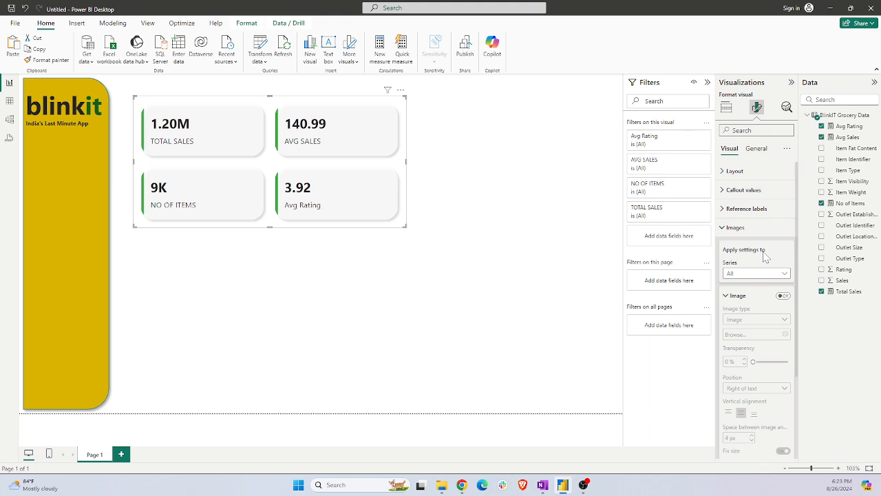
left_click(766, 274)
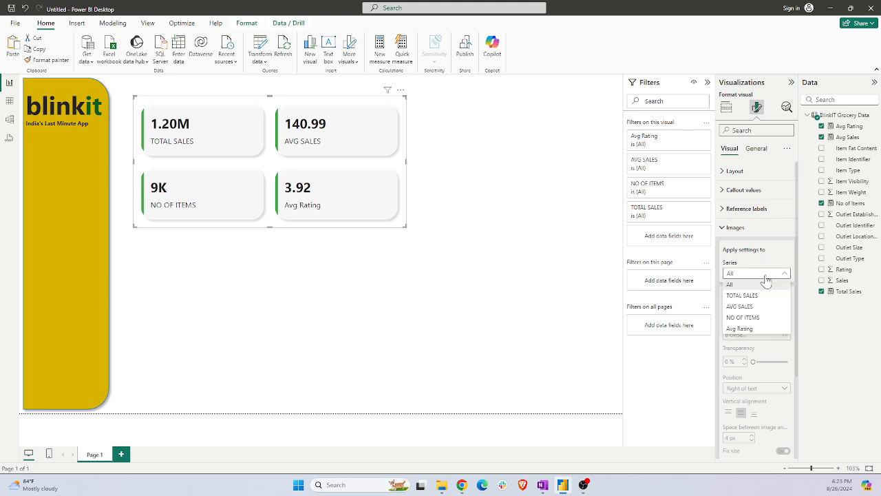
left_click(751, 296)
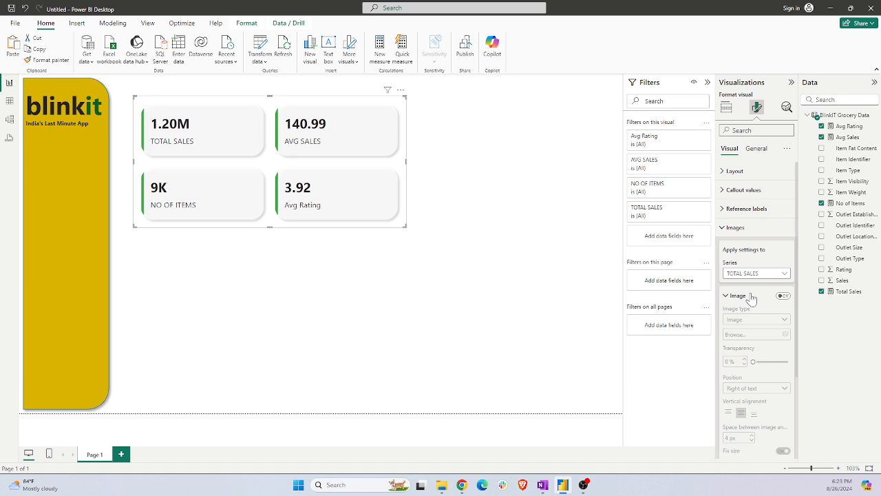
scroll(752, 298, "down", 1)
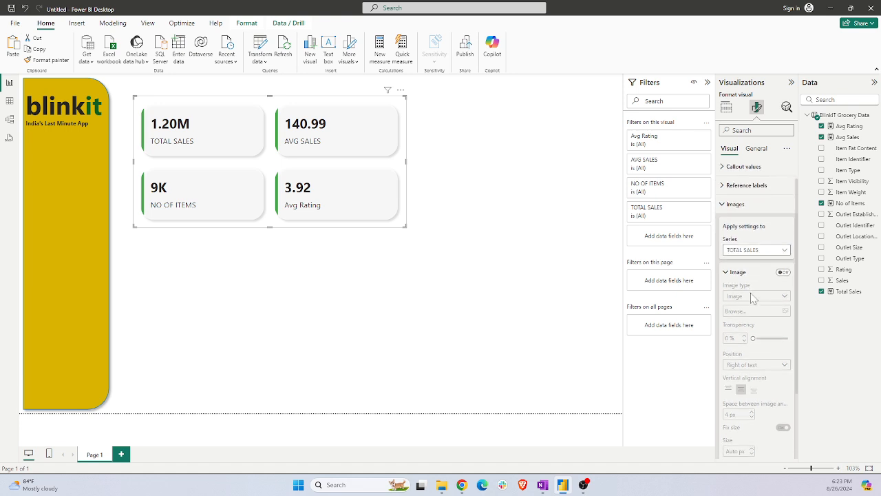
left_click(783, 276)
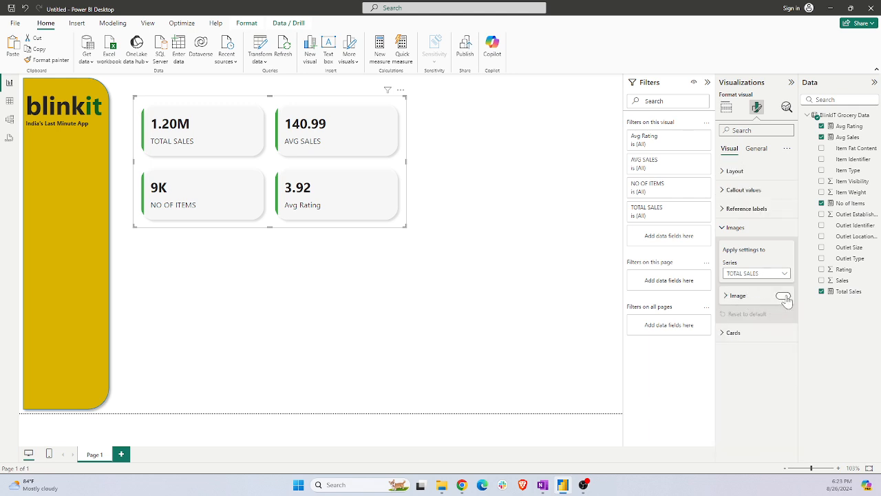
left_click(784, 296)
left_click(743, 303)
scroll(758, 297, "down", 2)
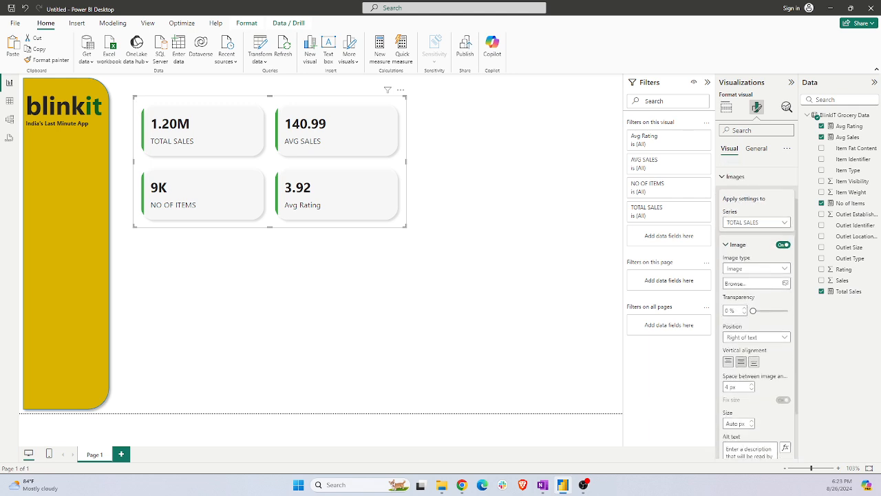
Load the "background kpi" picture into the TOTAL SALES card and set the space between image and text to 2 px
left_click(785, 283)
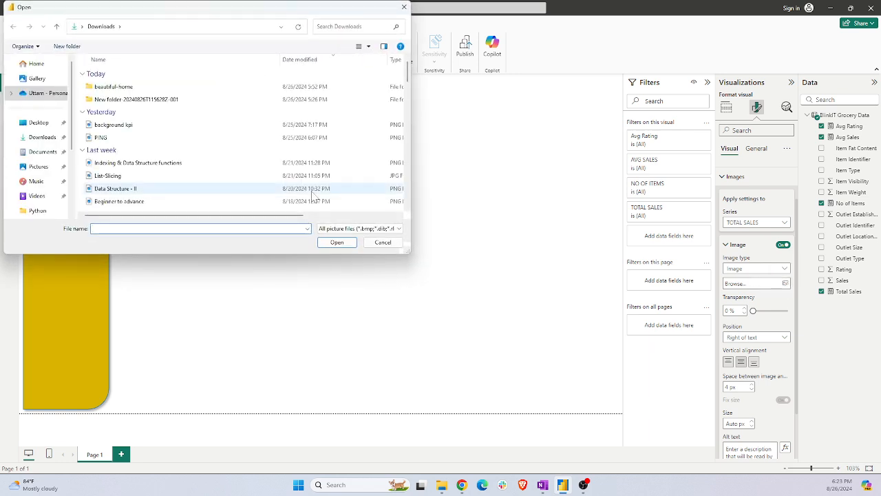
left_click(136, 126)
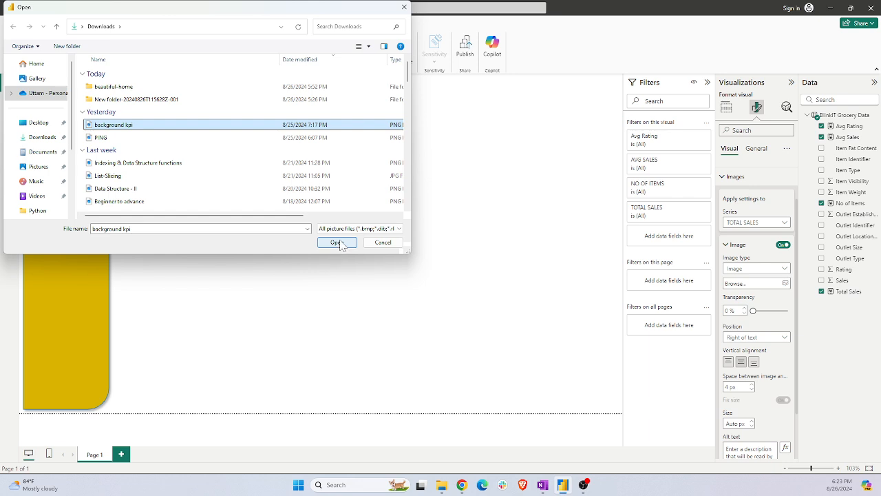
left_click(337, 243)
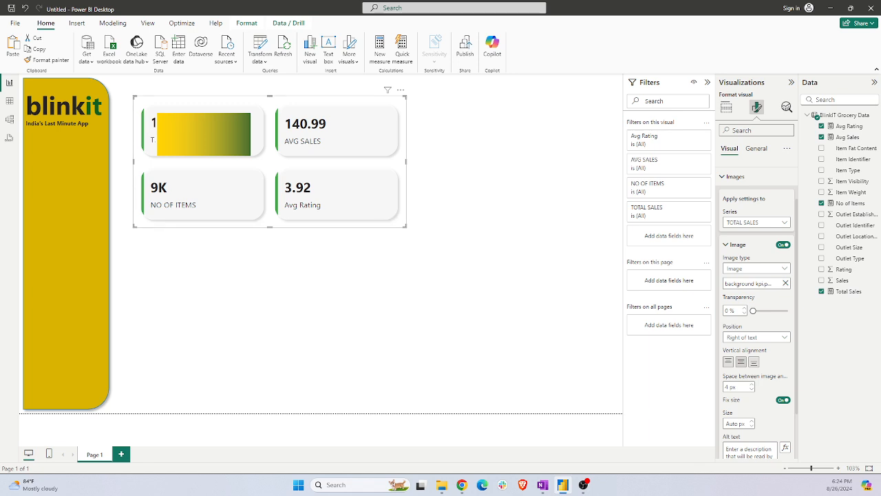
scroll(757, 378, "down", 1)
scroll(758, 378, "down", 2)
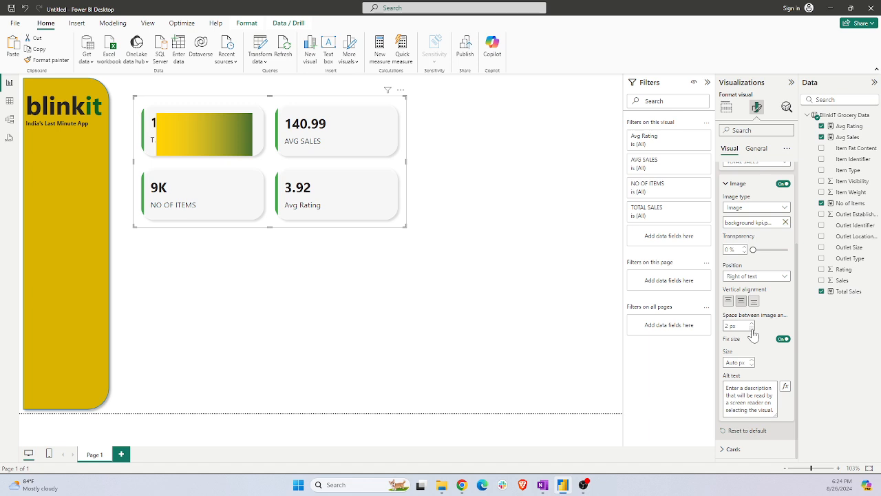
Try turning the card image on for all series and switch it off again
scroll(761, 238, "up", 2)
left_click(758, 214)
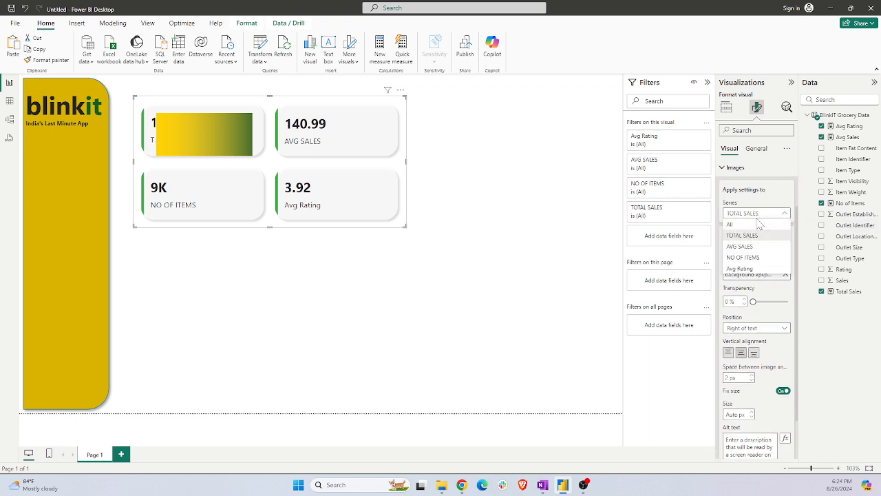
left_click(751, 225)
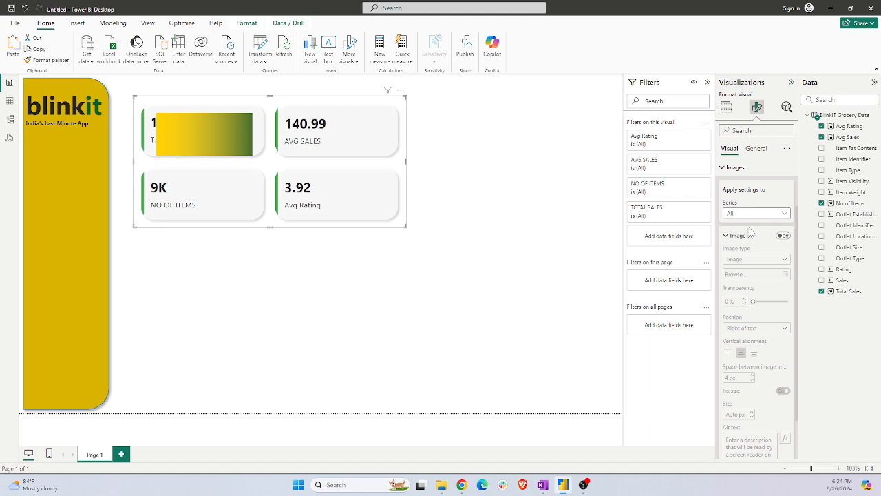
left_click(784, 235)
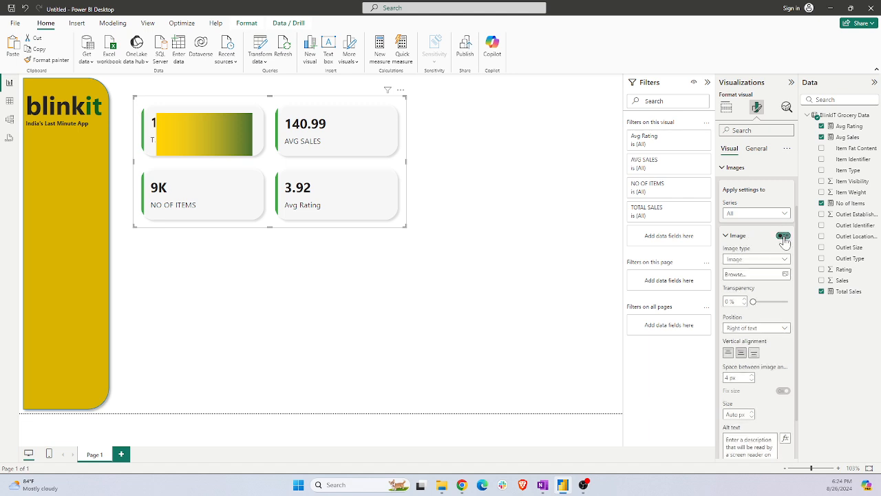
left_click(783, 236)
Turn the image of the TOTAL SALES card back on
left_click(759, 213)
left_click(758, 223)
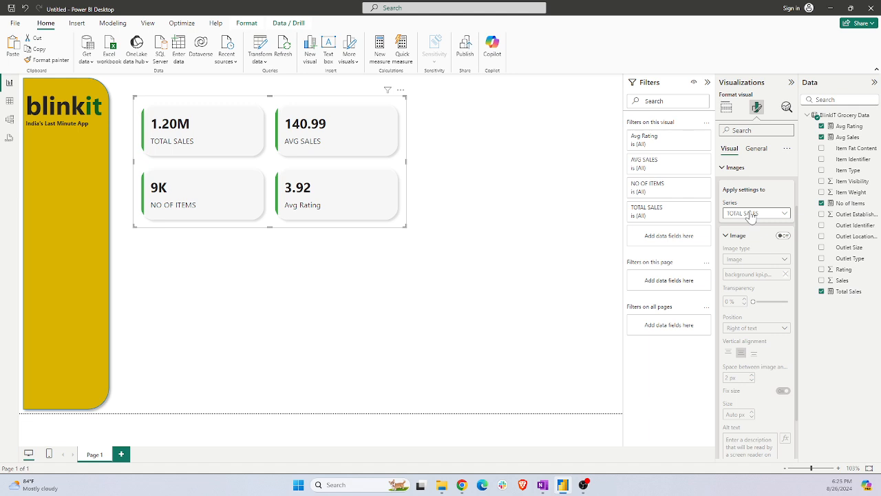
left_click(784, 235)
Examine the image settings that apply to all card series
left_click(784, 214)
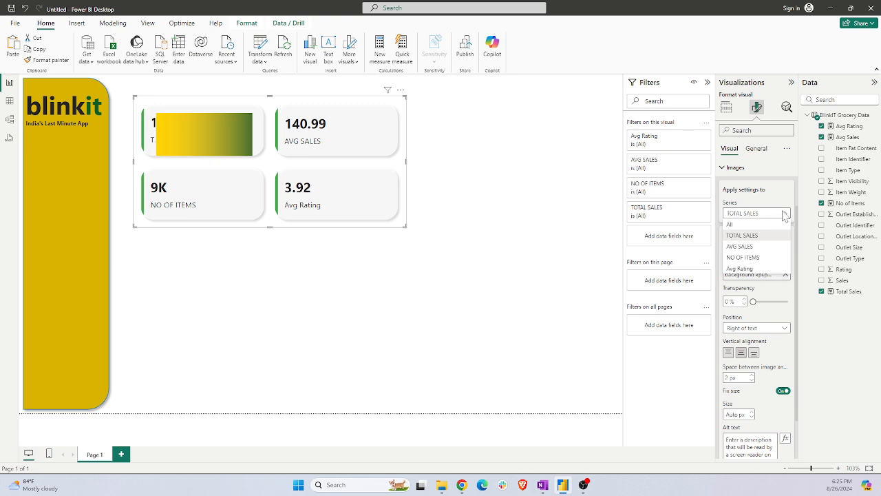
left_click(736, 227)
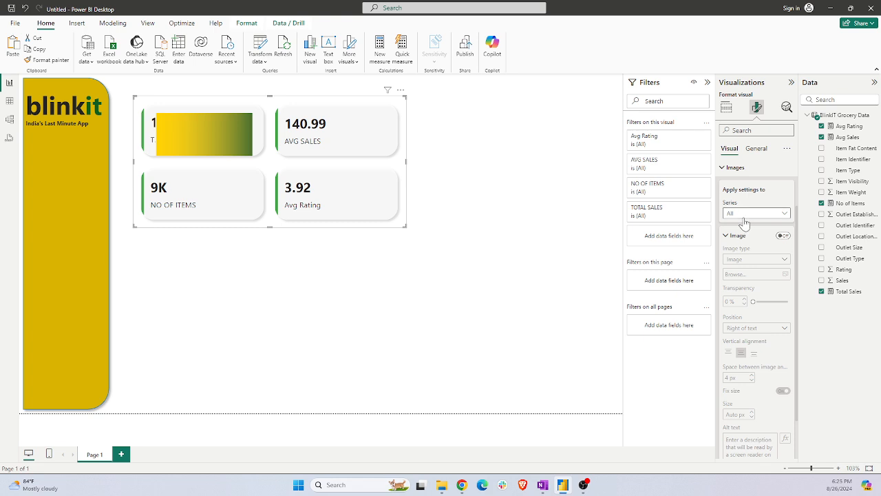
scroll(745, 286, "down", 1)
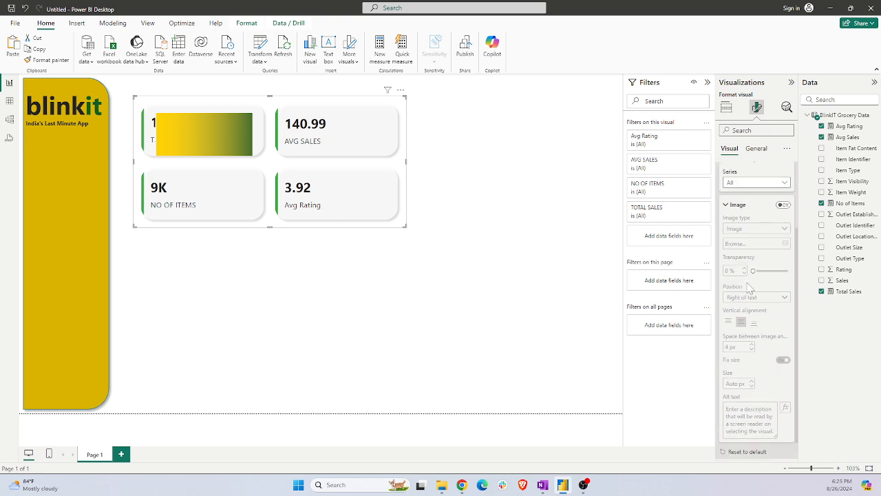
scroll(749, 288, "down", 1)
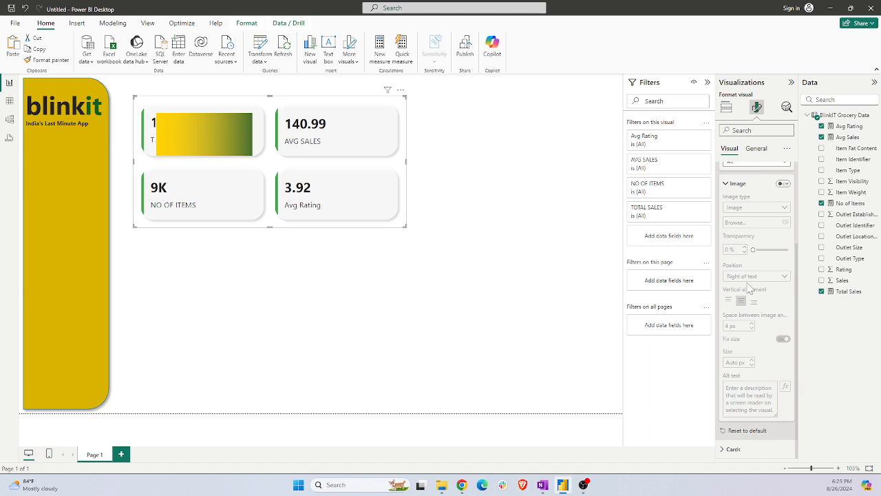
scroll(749, 288, "up", 1)
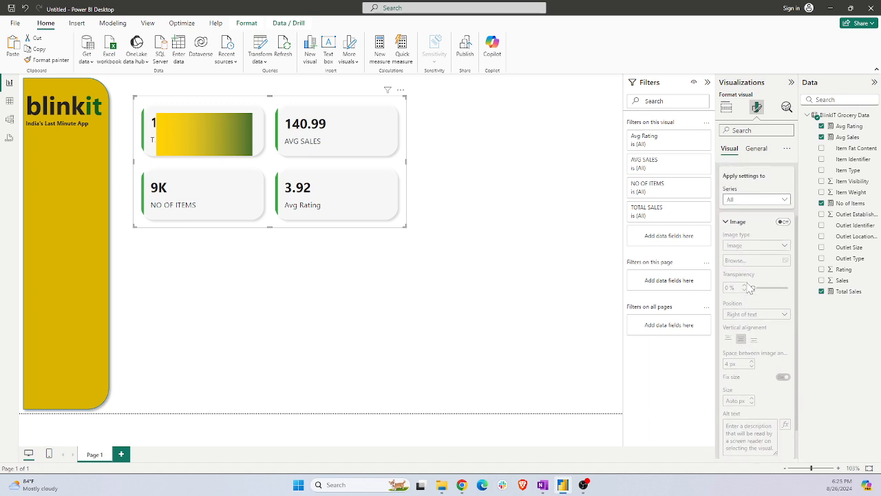
scroll(749, 288, "down", 1)
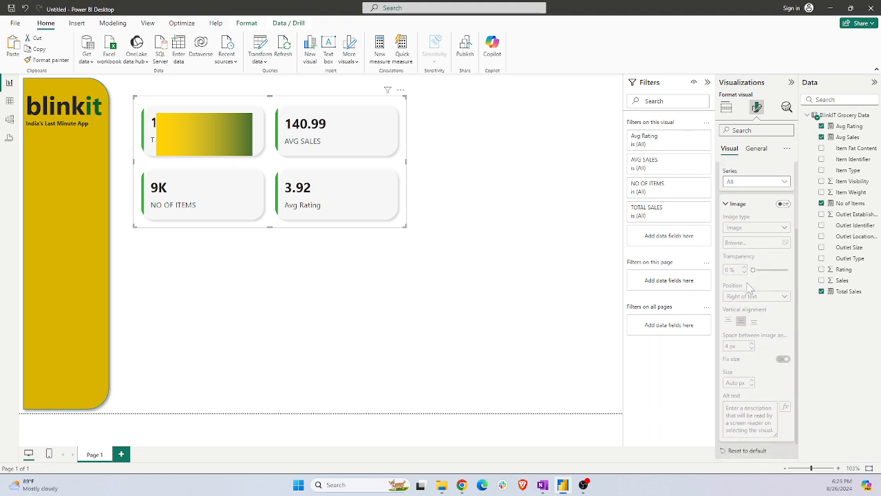
scroll(749, 288, "up", 2)
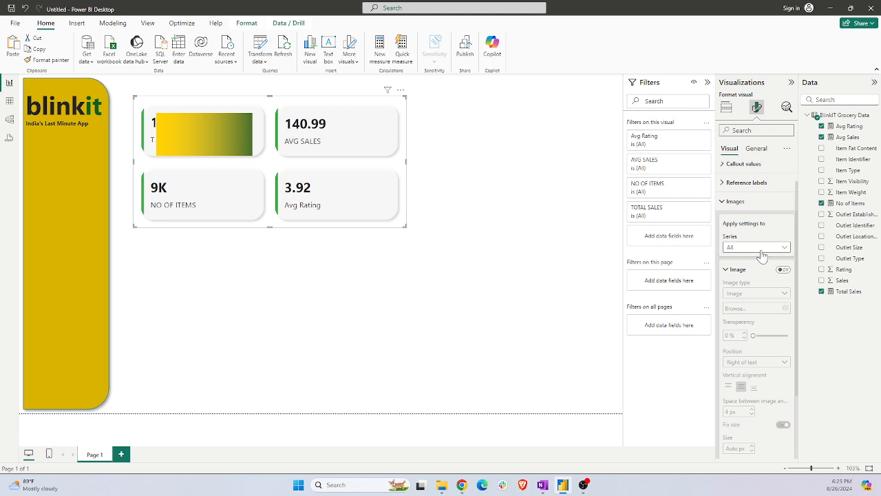
Position the TOTAL SALES card's image left of the text
left_click(757, 248)
left_click(742, 270)
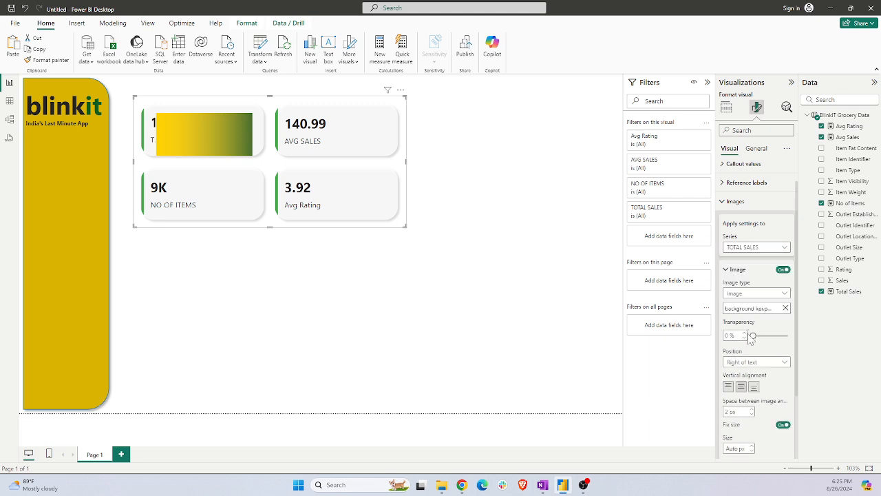
key("alt")
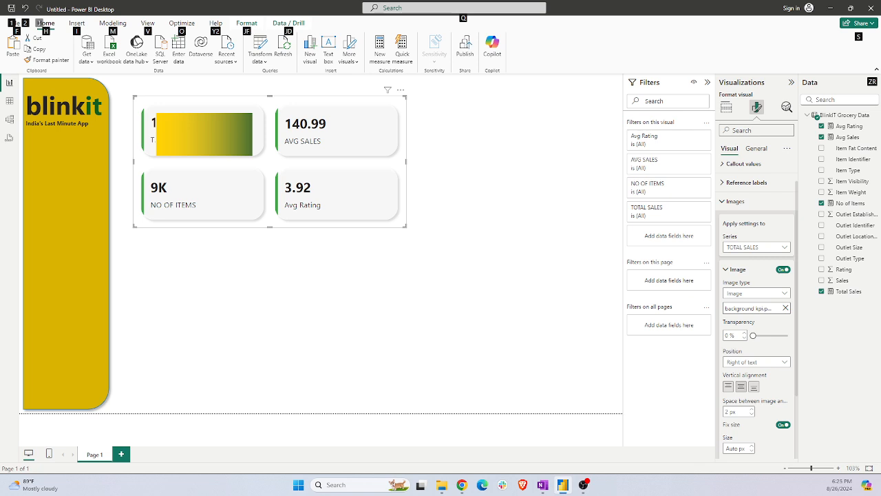
scroll(781, 336, "down", 1)
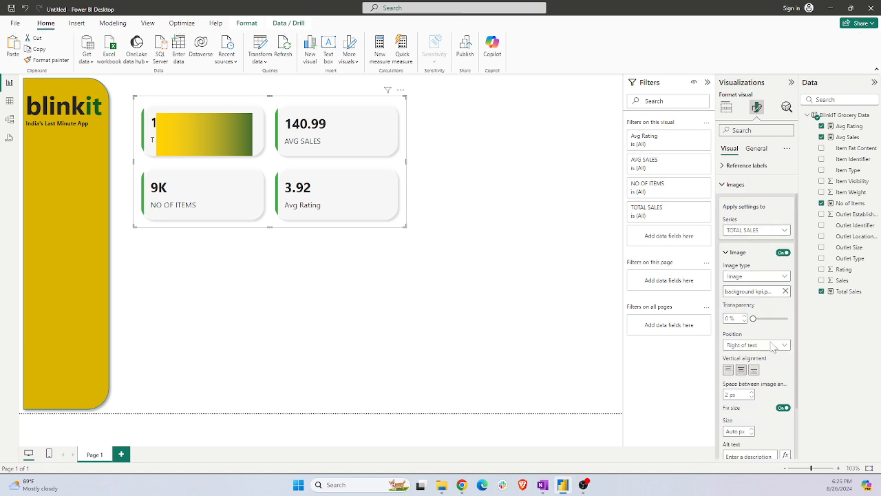
left_click(761, 344)
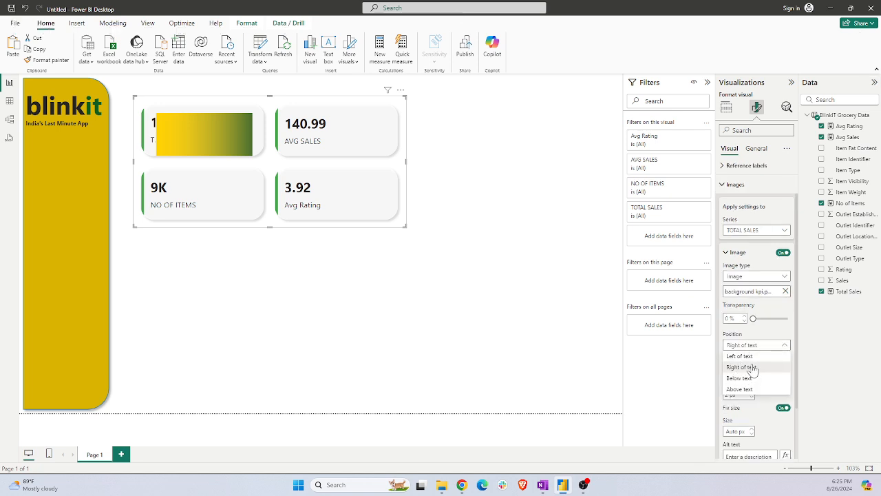
left_click(757, 367)
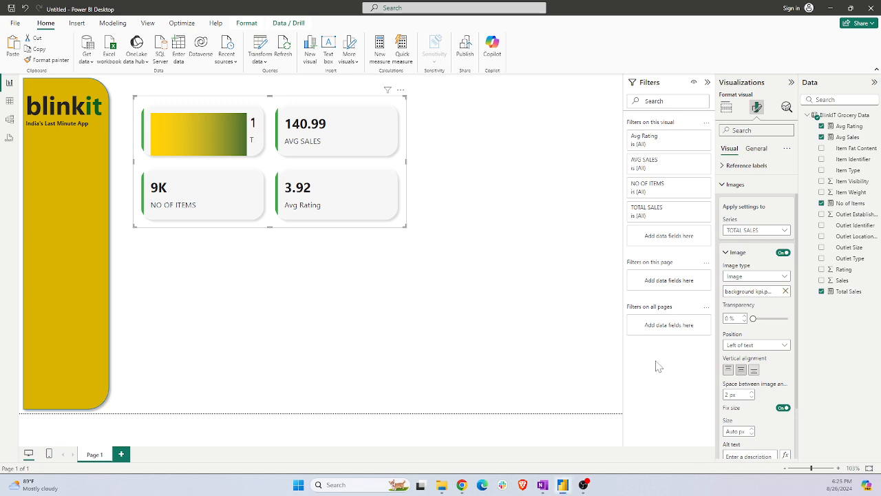
Examine the alignment, spacing and size settings of the TOTAL SALES card's image
scroll(767, 321, "down", 1)
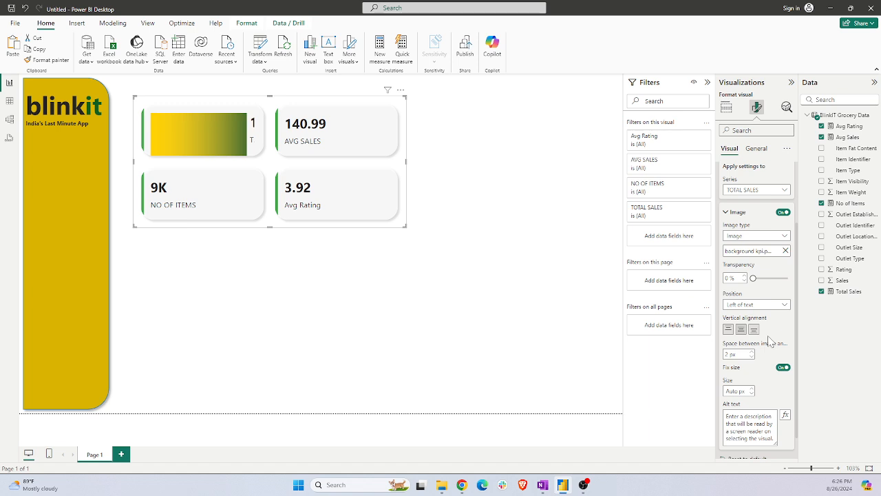
scroll(766, 298, "down", 1)
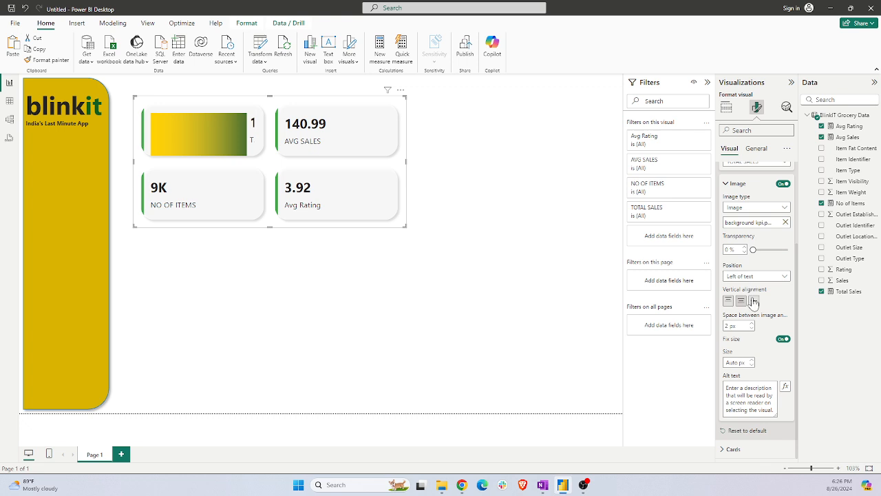
scroll(756, 304, "up", 1)
scroll(757, 300, "up", 2)
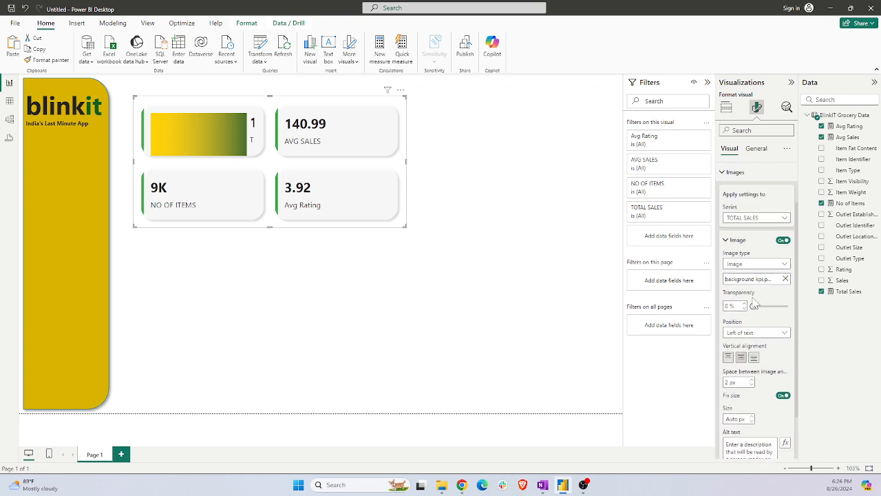
left_click(731, 242)
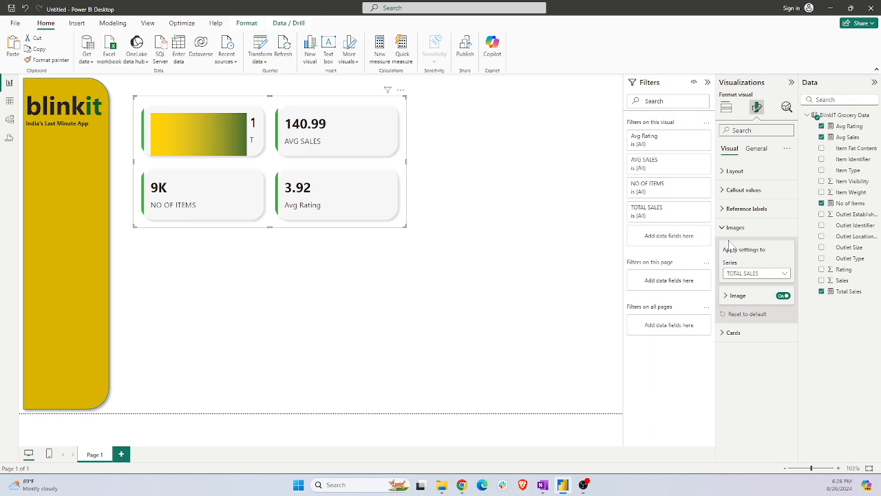
left_click(731, 297)
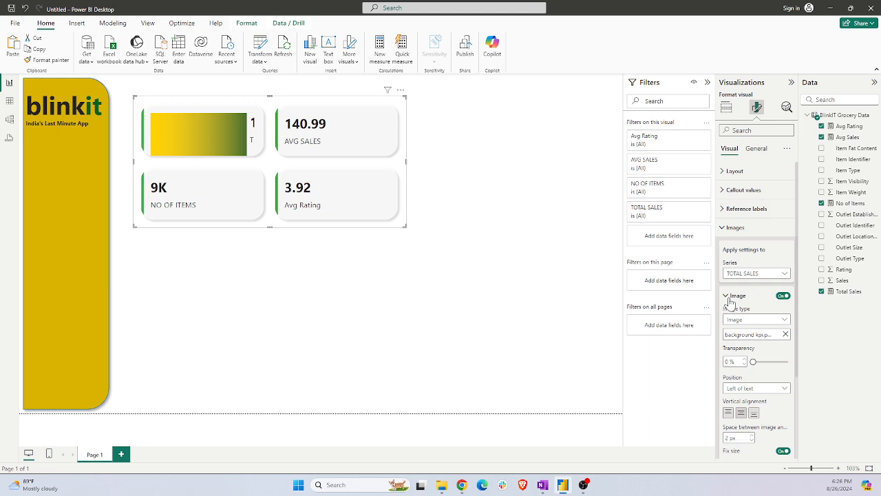
Set the transparency of the TOTAL SALES card's image to 43%
left_click(771, 273)
left_click(740, 296)
scroll(764, 334, "down", 1)
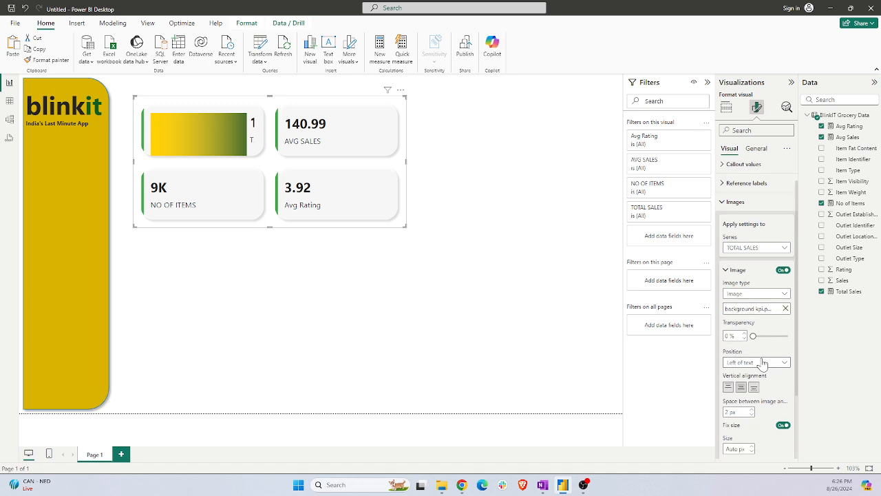
left_click(755, 336)
left_click_drag(756, 336, 767, 336)
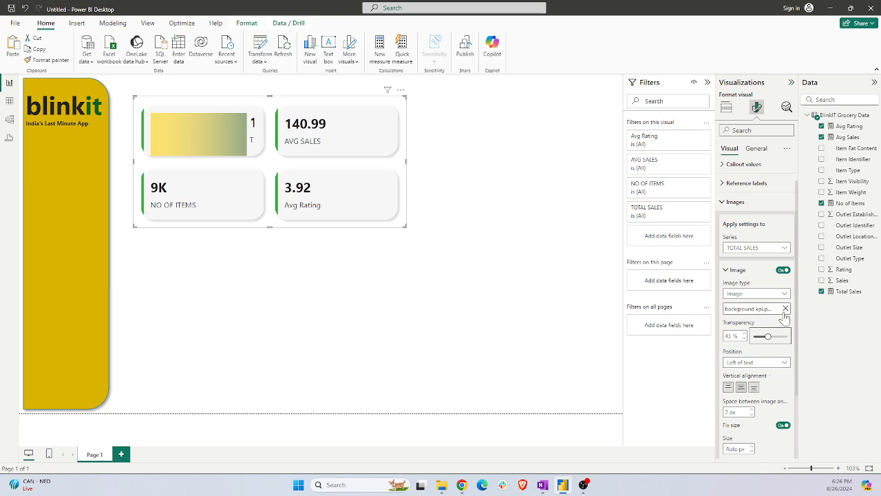
Remove the TOTAL SALES card's image and load the background kpi picture again in its place
left_click(786, 309)
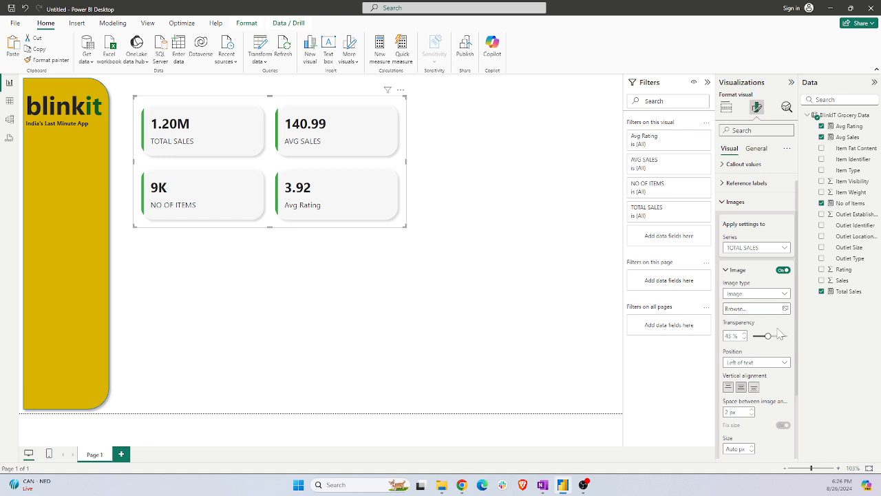
scroll(780, 334, "down", 1)
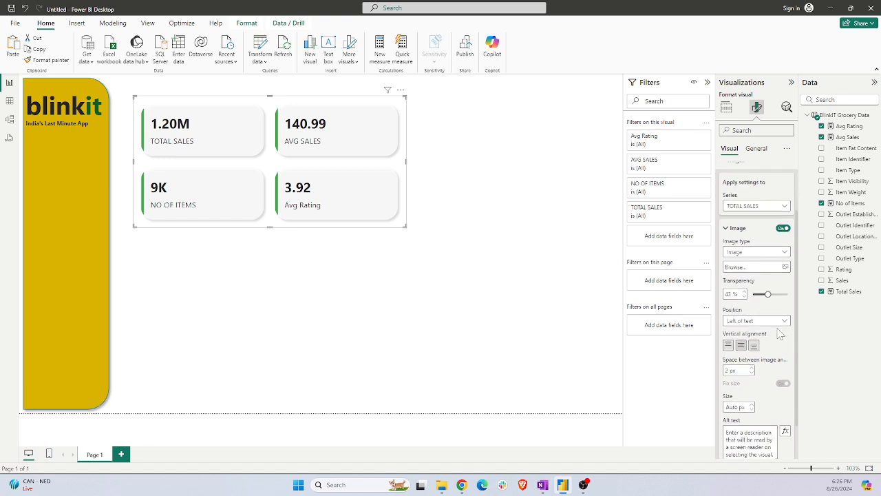
left_click(785, 267)
left_click(188, 125)
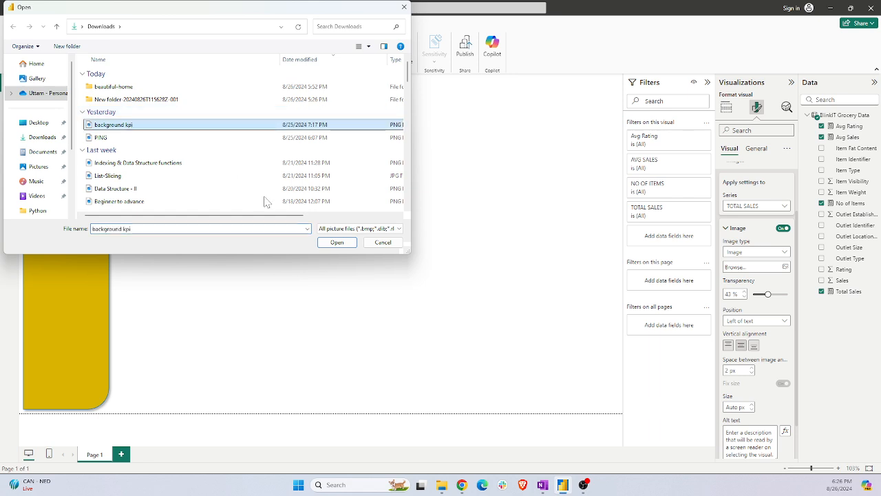
left_click(326, 243)
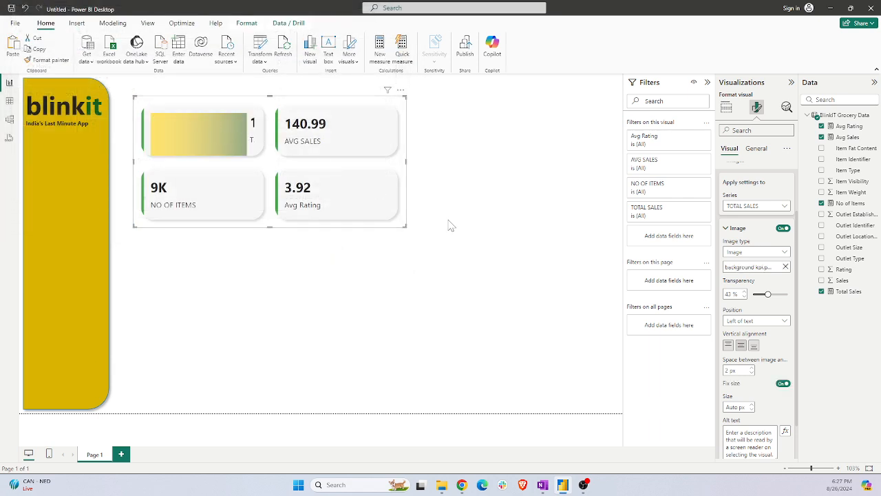
Apply the card settings to the TOTAL SALES series only
scroll(777, 375, "down", 1)
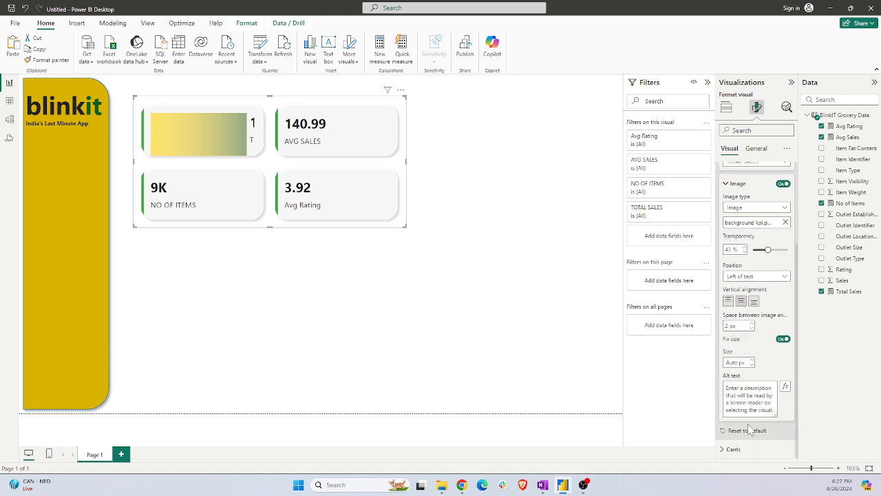
left_click(734, 450)
scroll(743, 409, "down", 4)
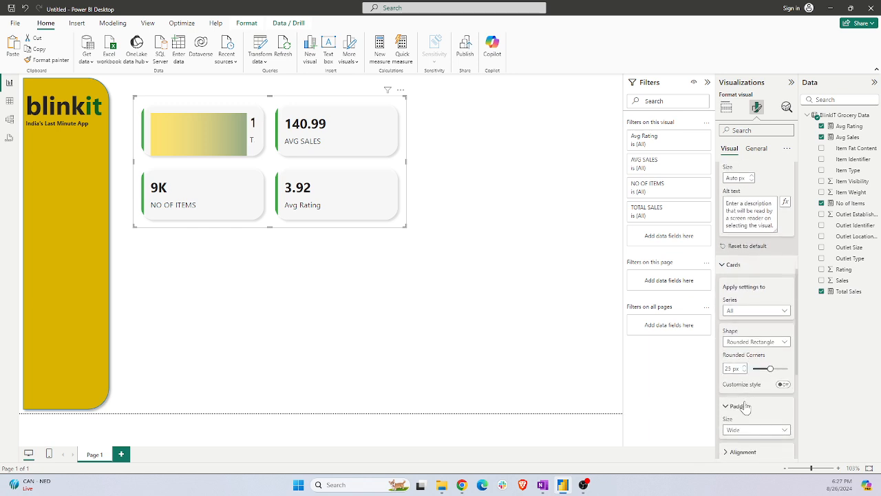
left_click(742, 311)
left_click(742, 327)
scroll(749, 336, "down", 1)
scroll(749, 334, "down", 1)
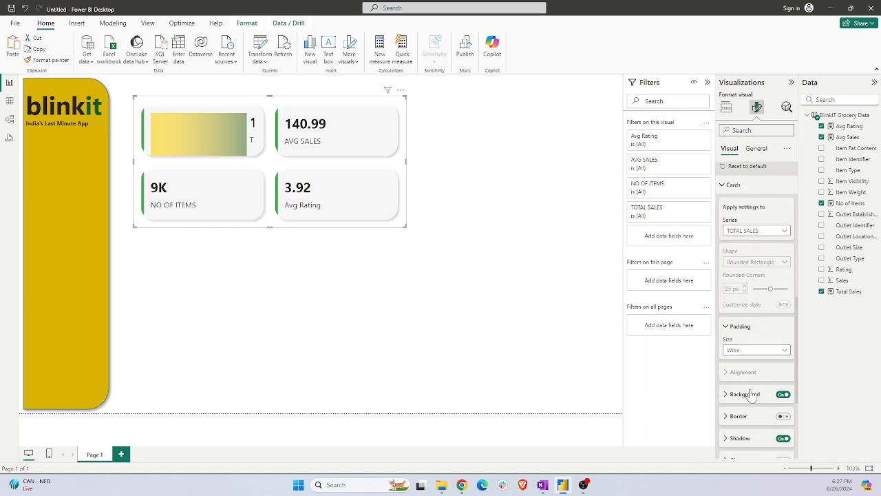
scroll(749, 396, "down", 2)
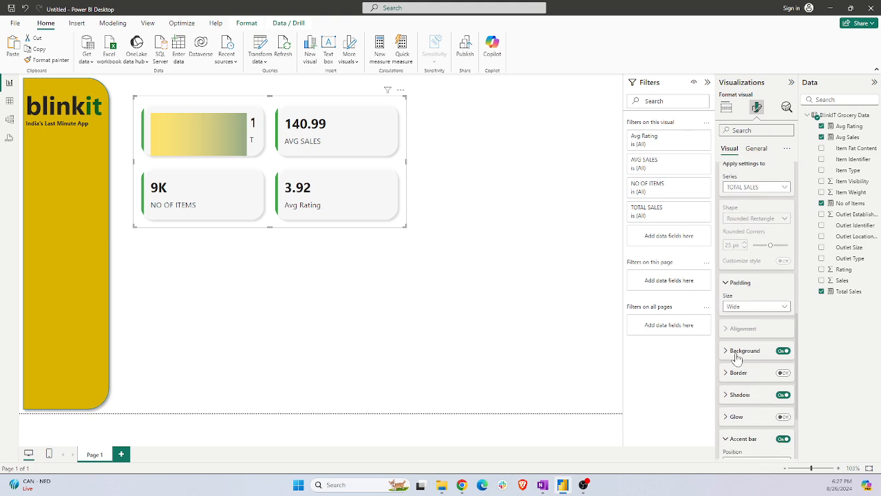
scroll(737, 357, "up", 2)
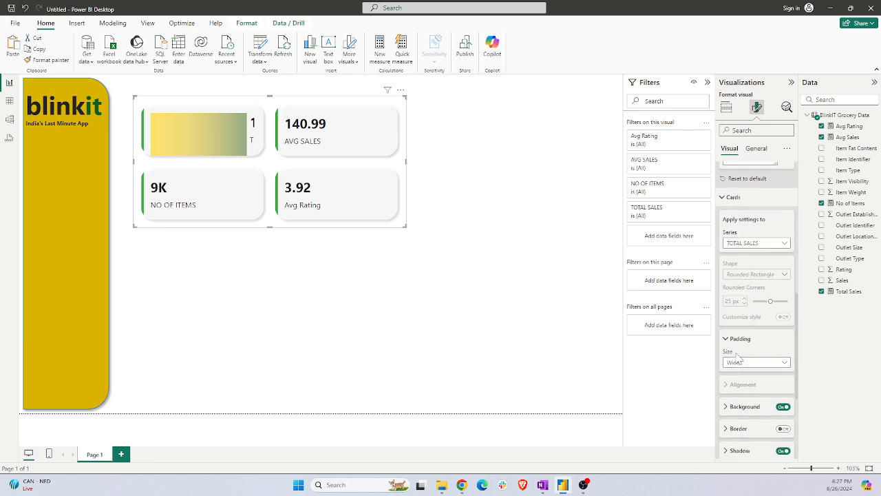
Add the background kpi picture as the background image of the TOTAL SALES card
left_click(744, 364)
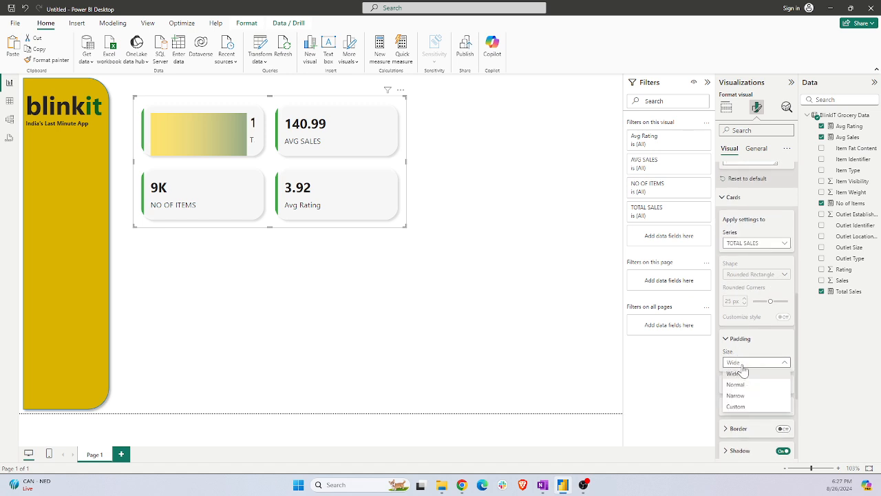
left_click(743, 384)
left_click(733, 407)
scroll(744, 386, "down", 4)
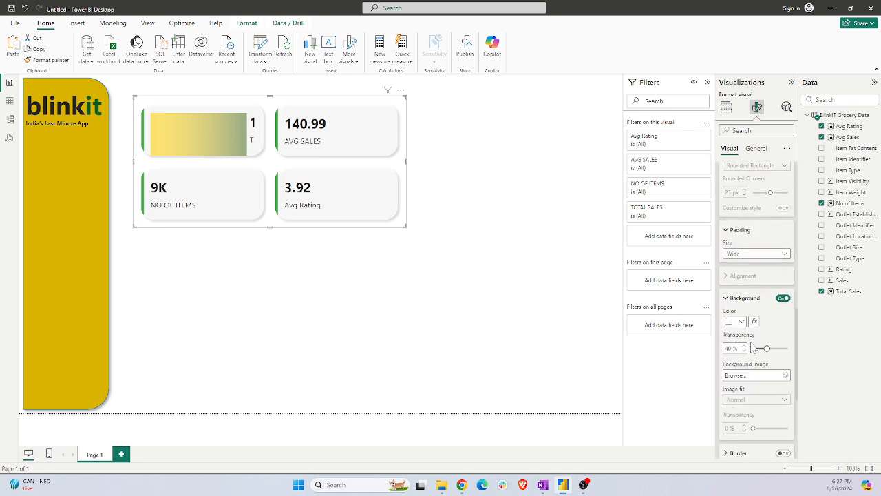
scroll(758, 365, "down", 1)
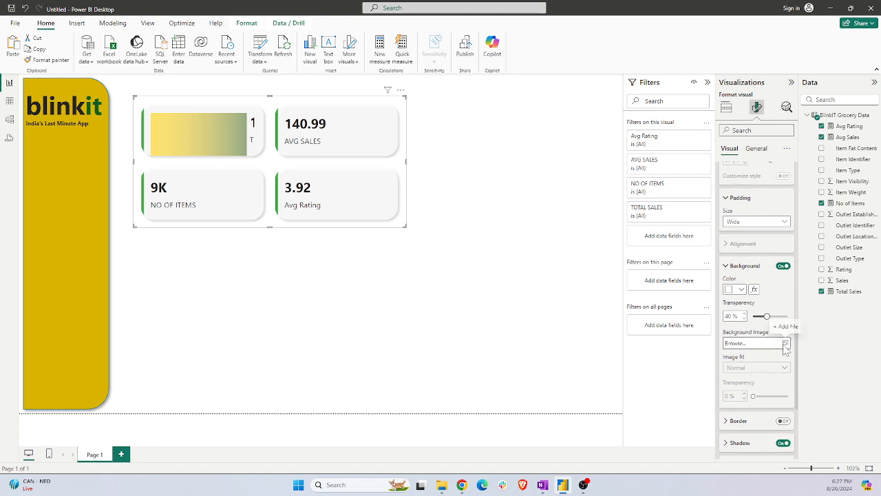
left_click(785, 343)
left_click(113, 124)
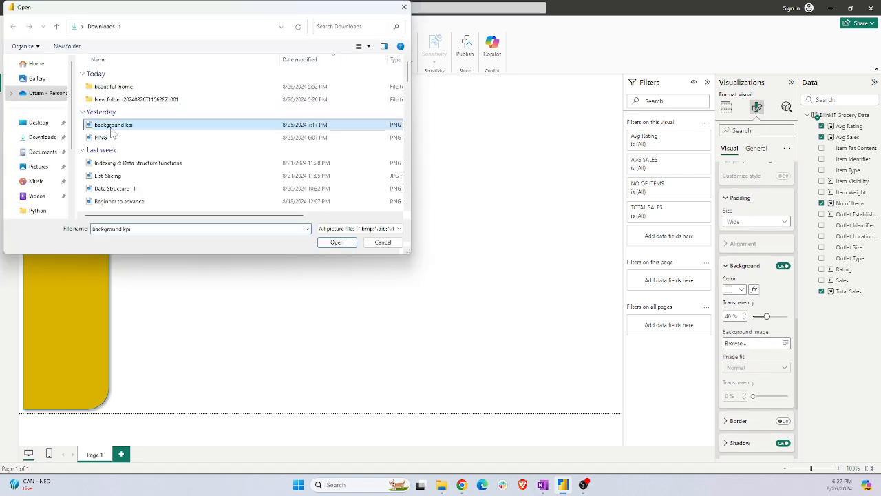
left_click(336, 242)
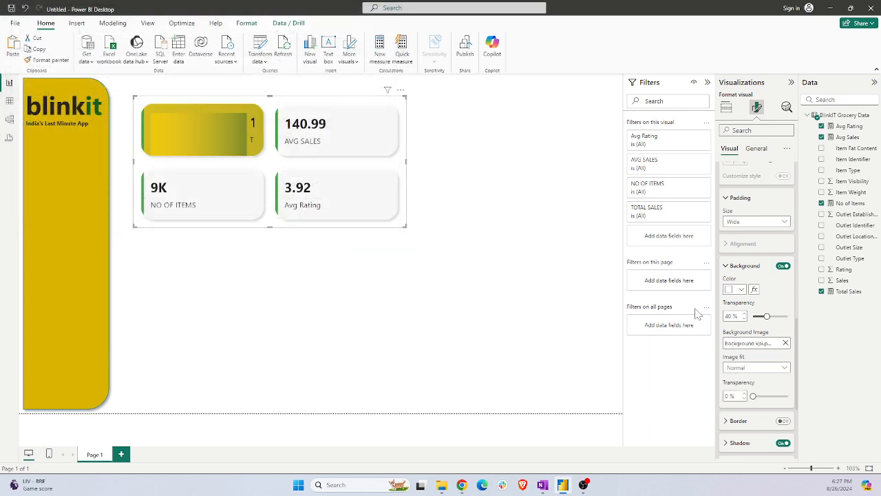
Turn off the separate image shown beside the text in the TOTAL SALES card
scroll(790, 289, "up", 2)
scroll(790, 289, "up", 4)
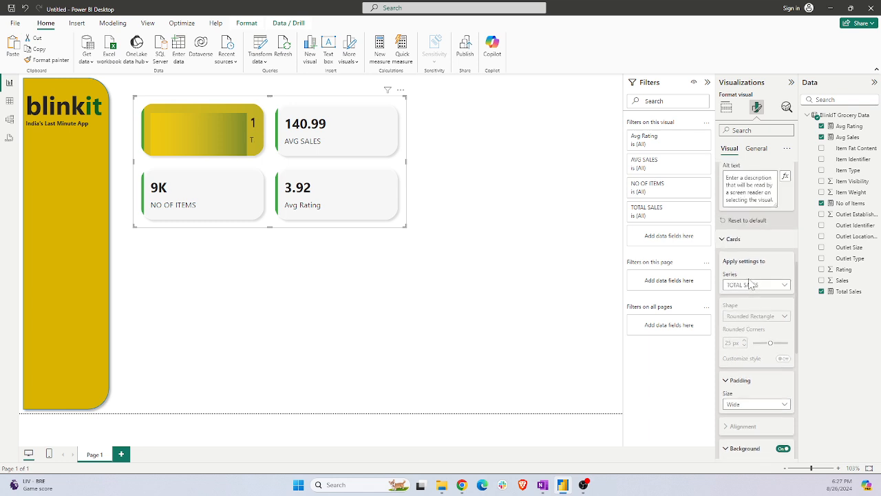
scroll(751, 283, "up", 4)
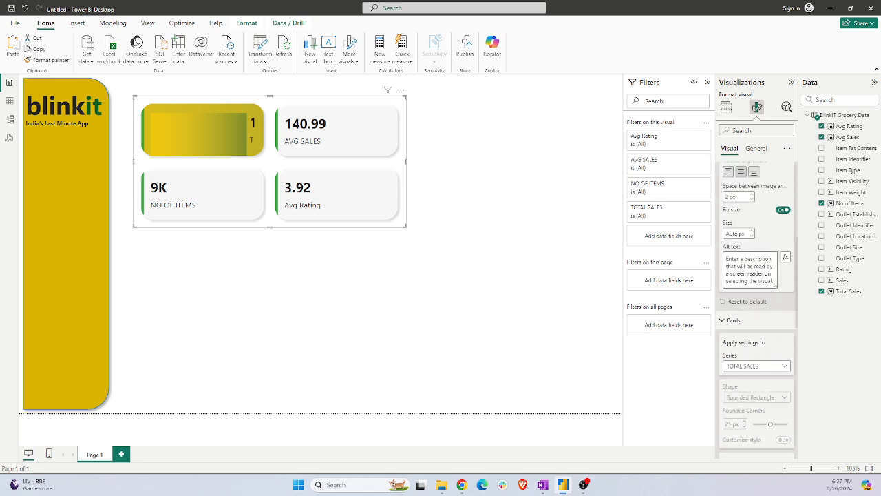
scroll(751, 284, "up", 3)
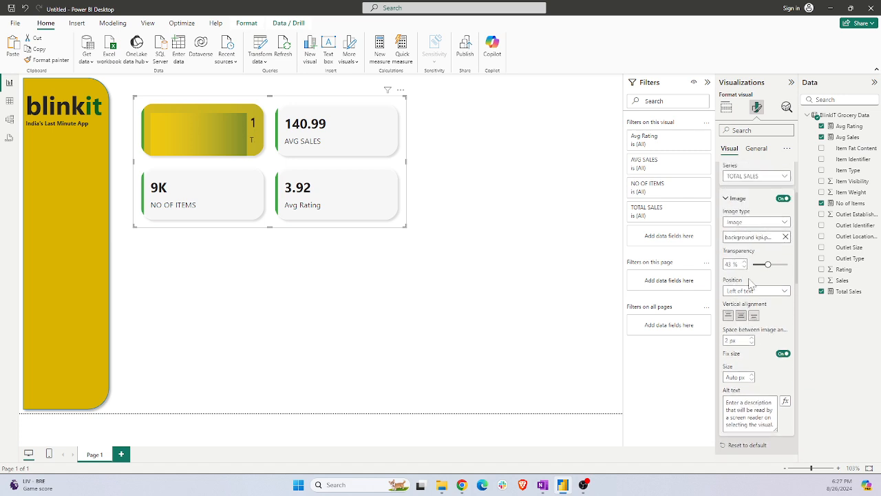
left_click(783, 207)
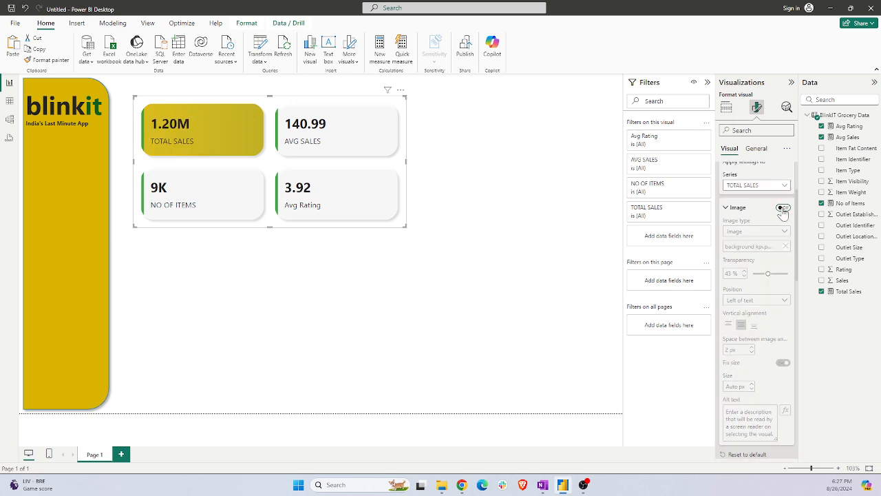
scroll(767, 227, "up", 2)
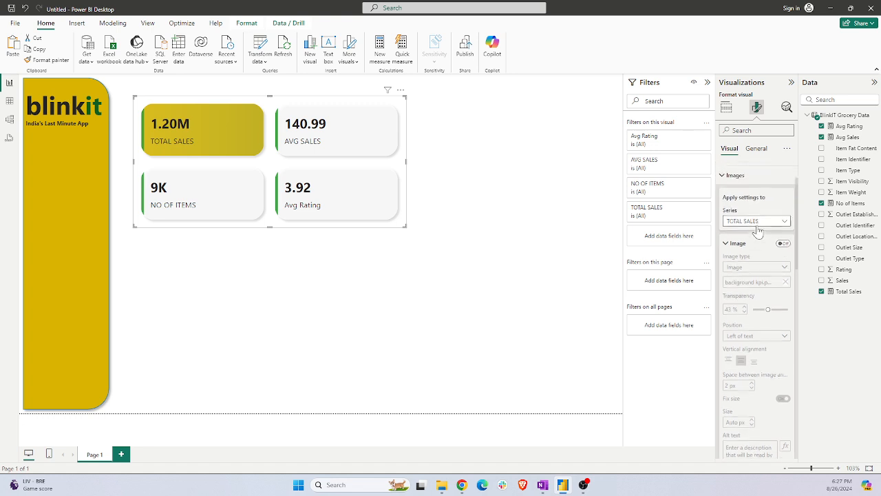
left_click(773, 235)
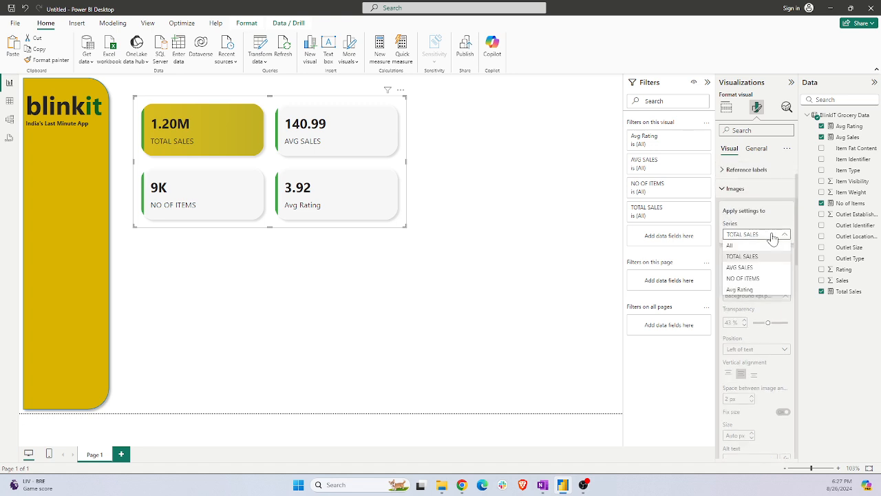
left_click(747, 268)
Set the image fit of the TOTAL SALES card's background picture to Fit
scroll(756, 294, "down", 7)
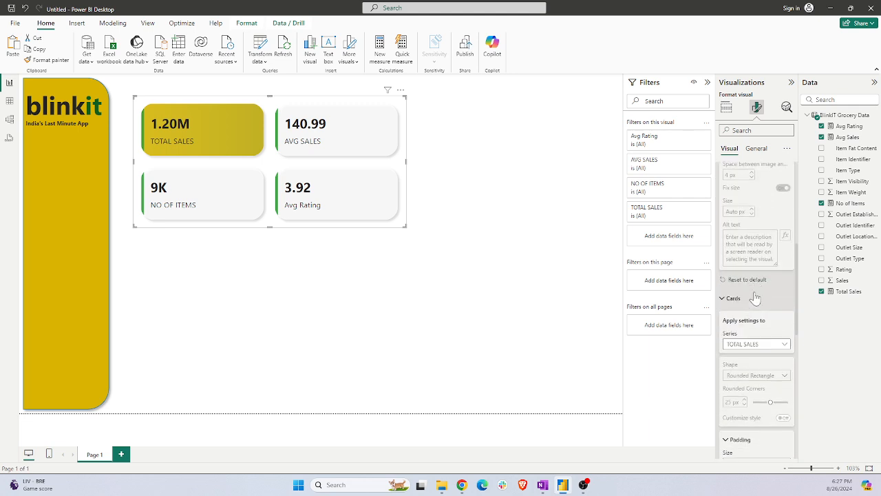
scroll(761, 365, "down", 5)
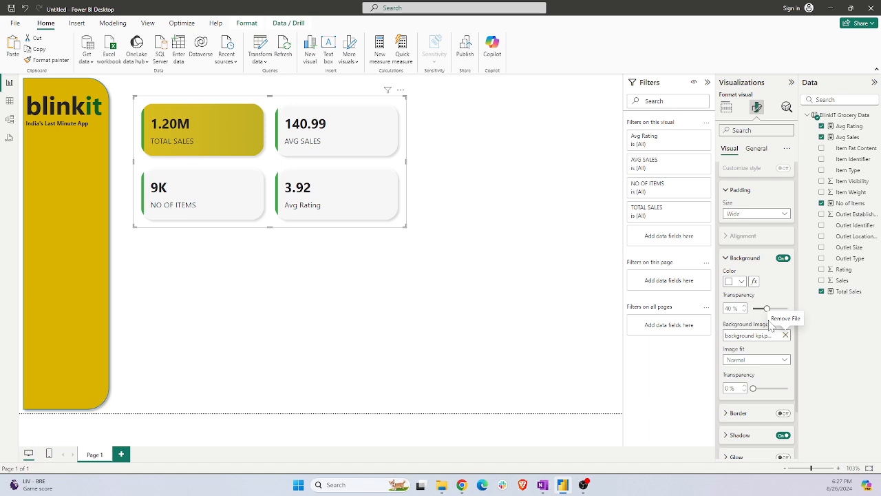
left_click(750, 359)
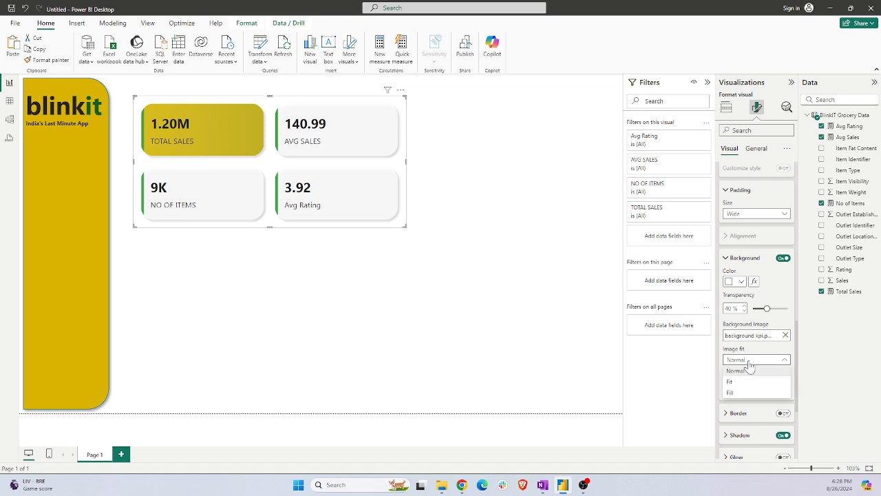
left_click(739, 381)
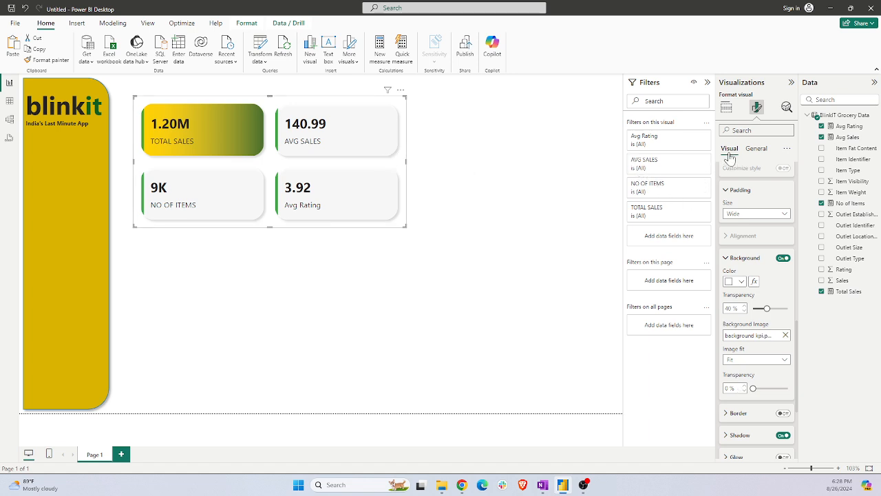
Return the image settings to the TOTAL SALES series, with the image turned on and its background kpi file removed
scroll(742, 265, "up", 3)
scroll(742, 266, "up", 4)
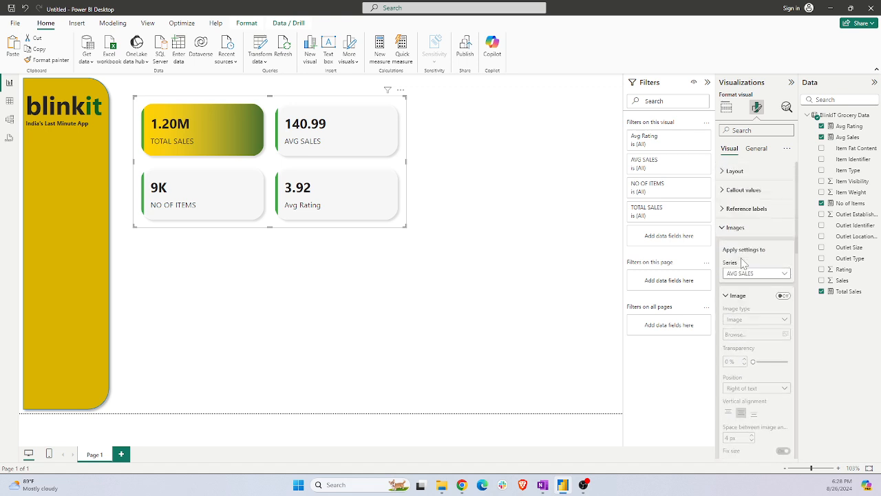
left_click(754, 273)
left_click(741, 296)
scroll(763, 370, "down", 1)
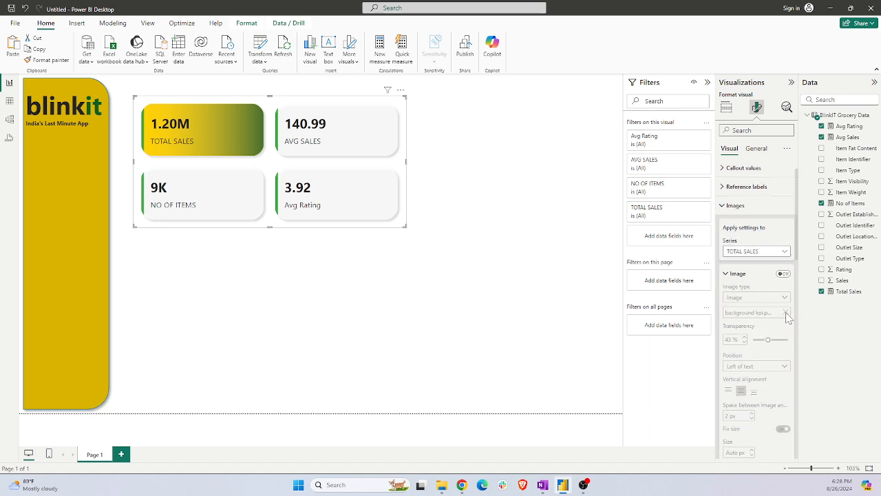
left_click(783, 274)
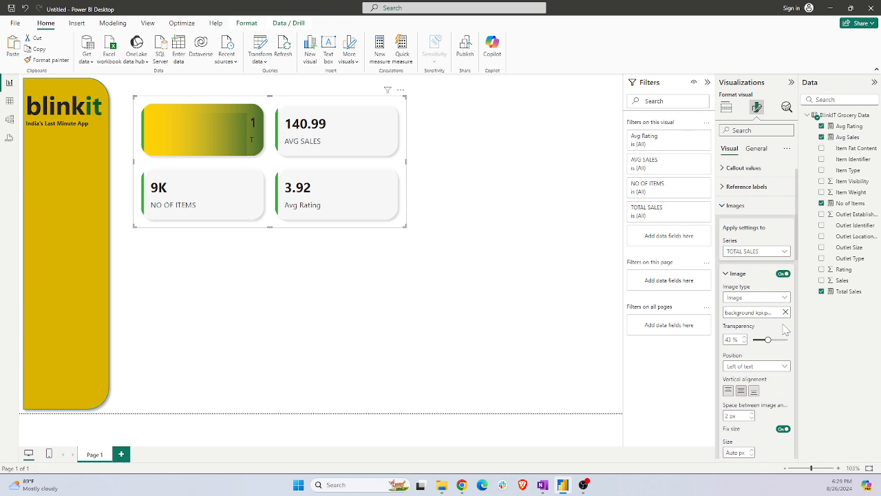
scroll(784, 329, "down", 1)
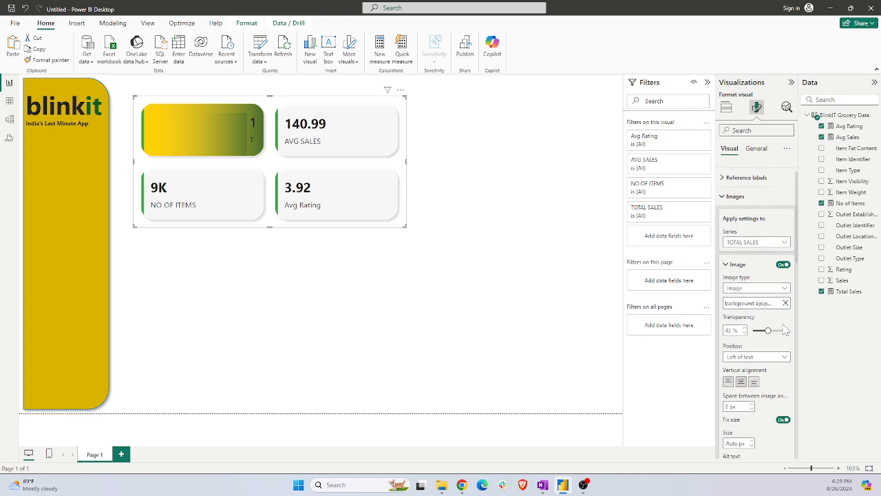
left_click(786, 303)
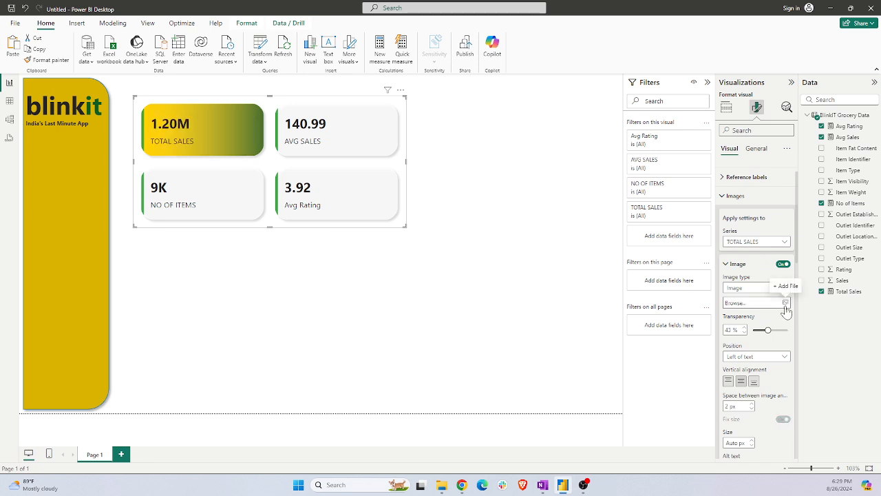
Start choosing an image file for the TOTAL SALES card and browse to New folder inside New folder-20240826T115628Z-001 in Downloads
left_click(786, 304)
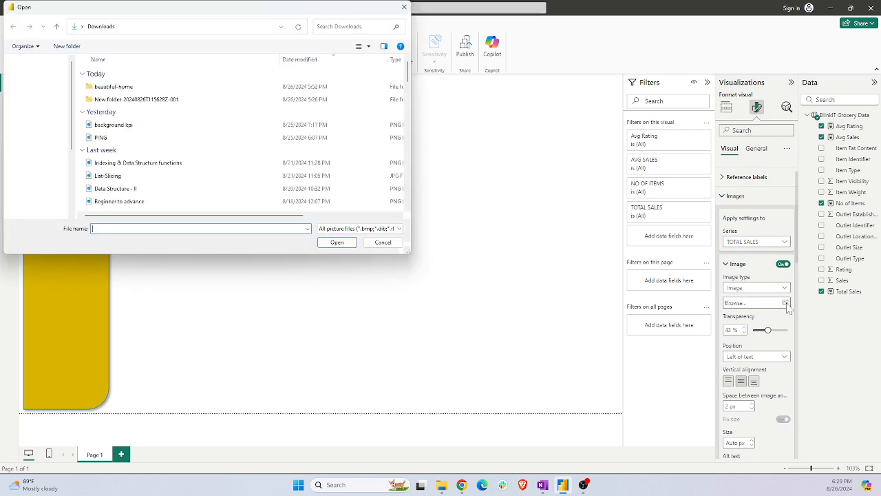
left_click(116, 102)
double_click(116, 102)
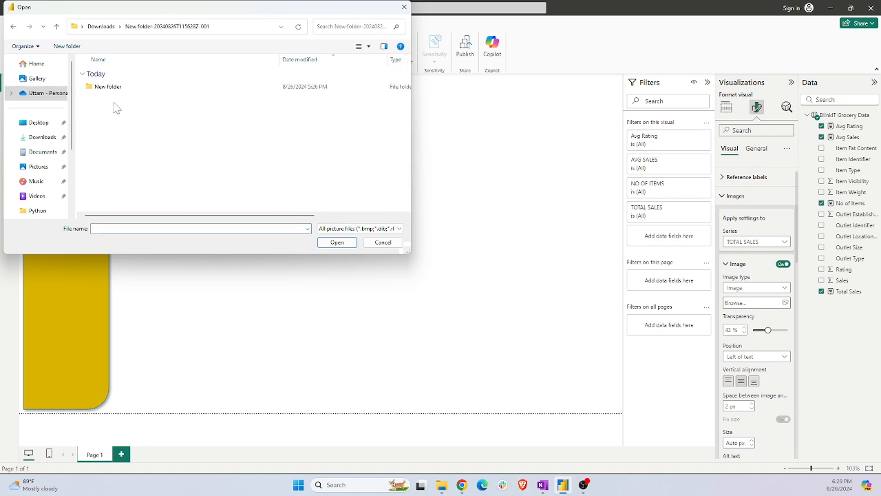
double_click(199, 98)
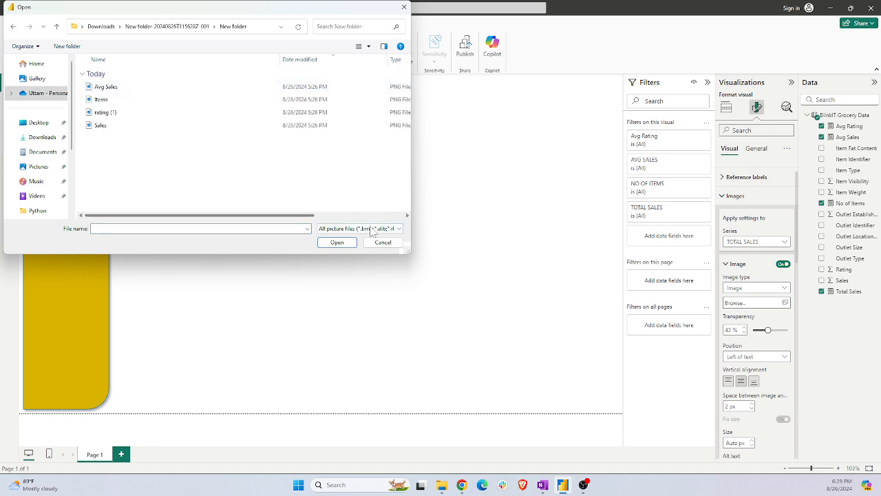
Check the icon thumbnails in File Explorer and load the Sales picture as the TOTAL SALES card's image
left_click_drag(464, 254, 634, 266)
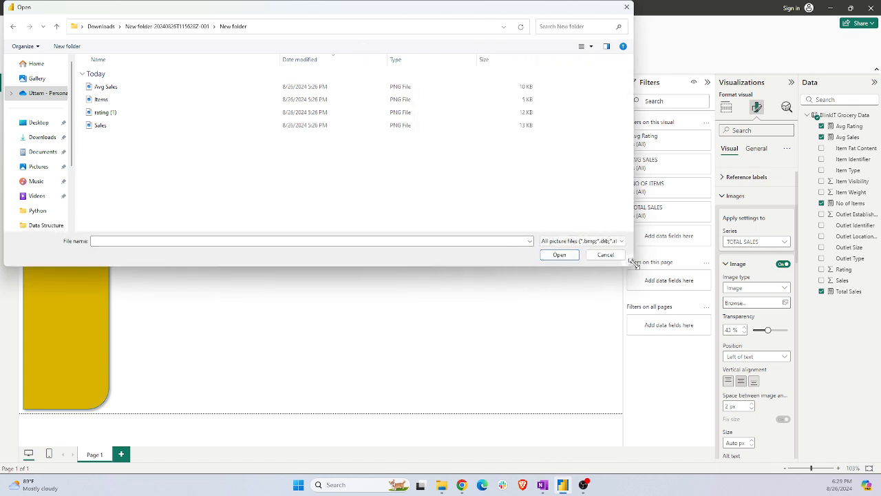
left_click(596, 54)
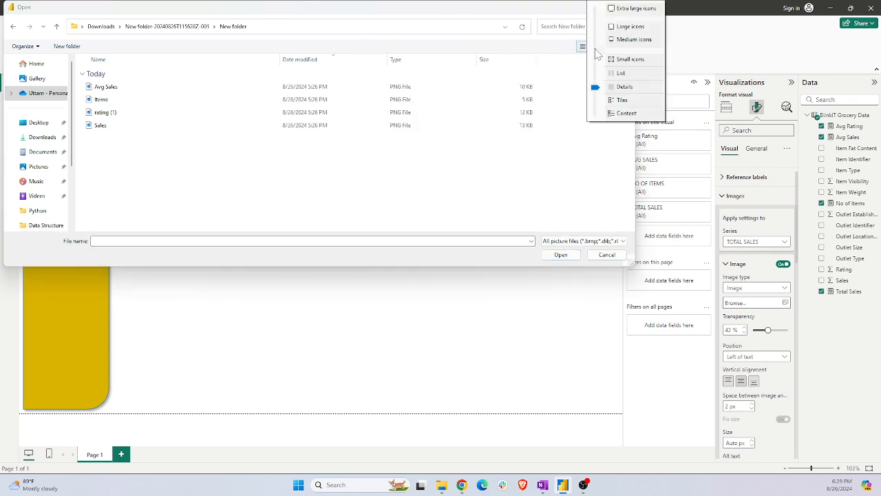
left_click(555, 200)
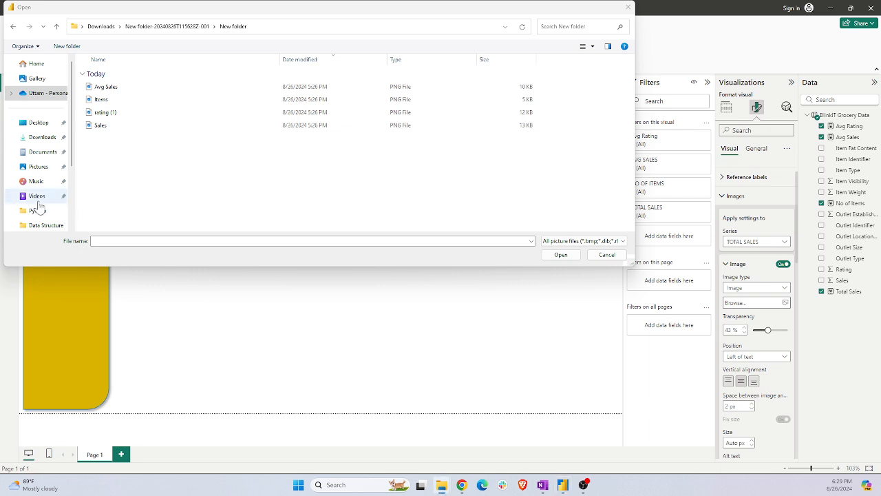
left_click_drag(2, 69, 533, 127)
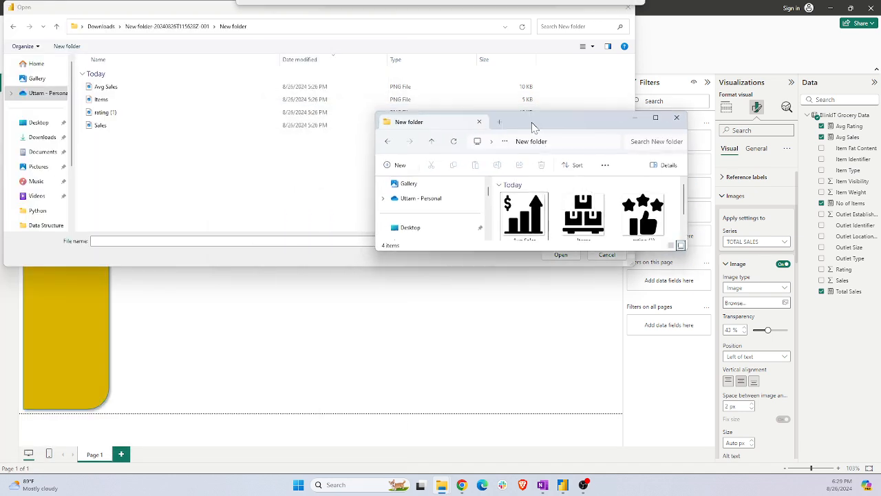
left_click(656, 120)
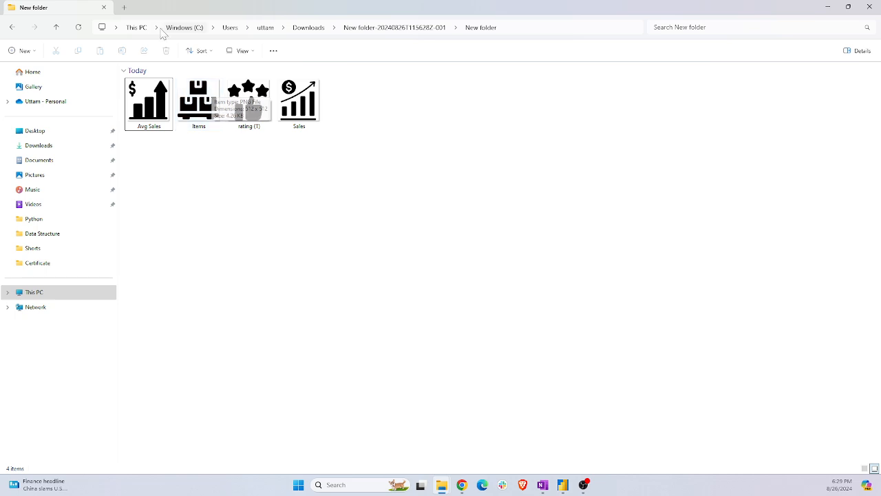
left_click(828, 6)
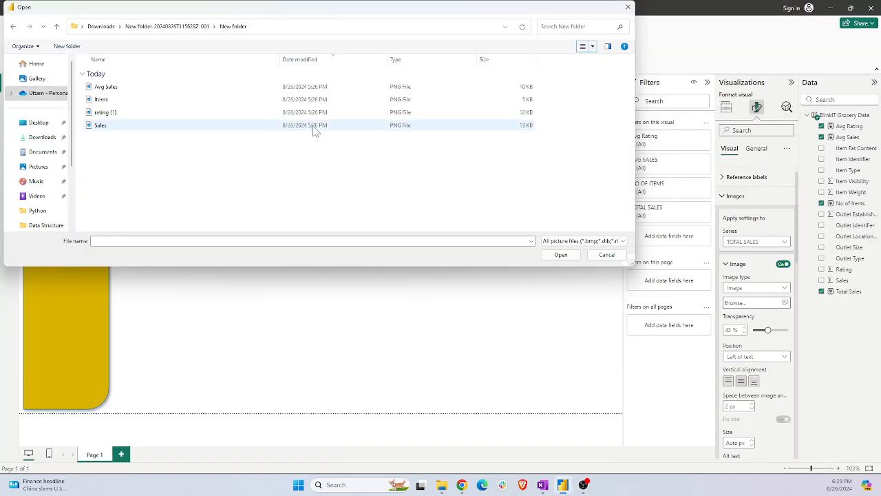
left_click(103, 125)
left_click(562, 255)
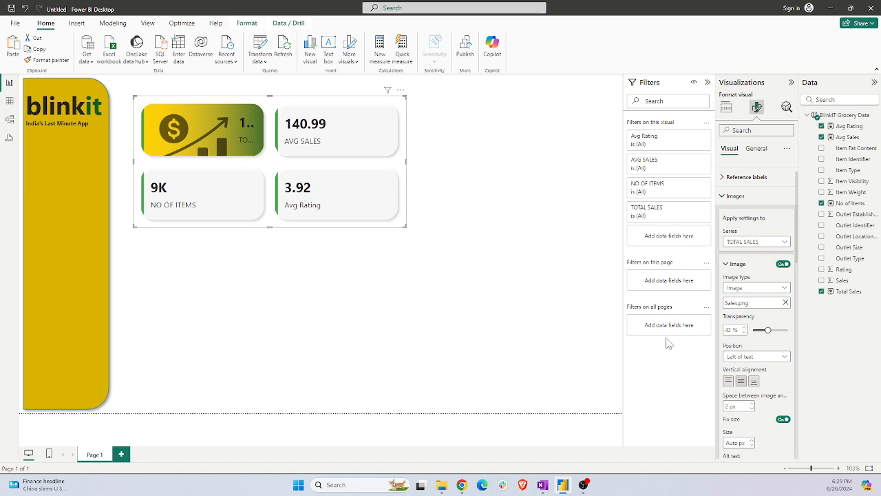
Set the size of the TOTAL SALES card's icon to 30 px
scroll(774, 355, "down", 1)
scroll(774, 355, "down", 1)
left_click(733, 372)
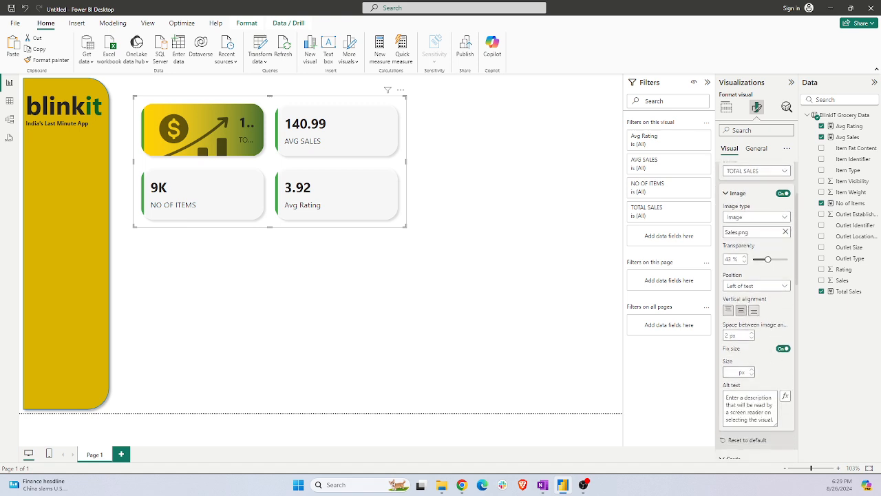
type("25")
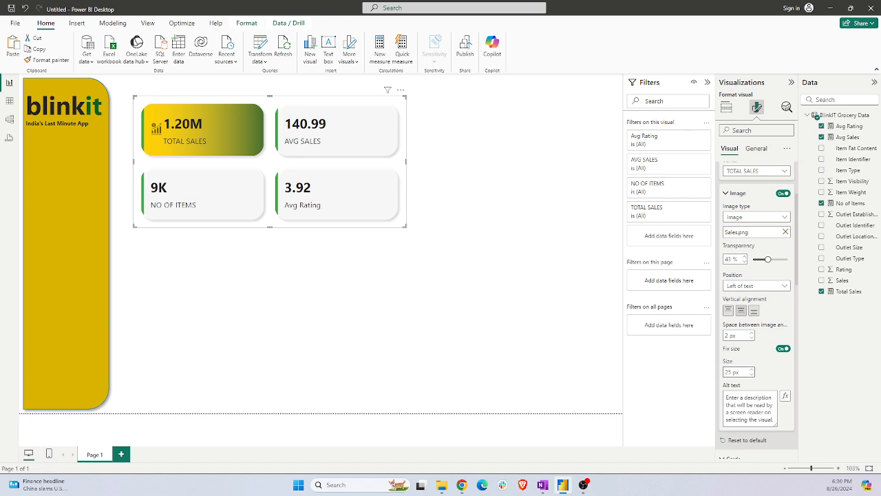
key("BackSpace")
key("BackSpace")
type("30")
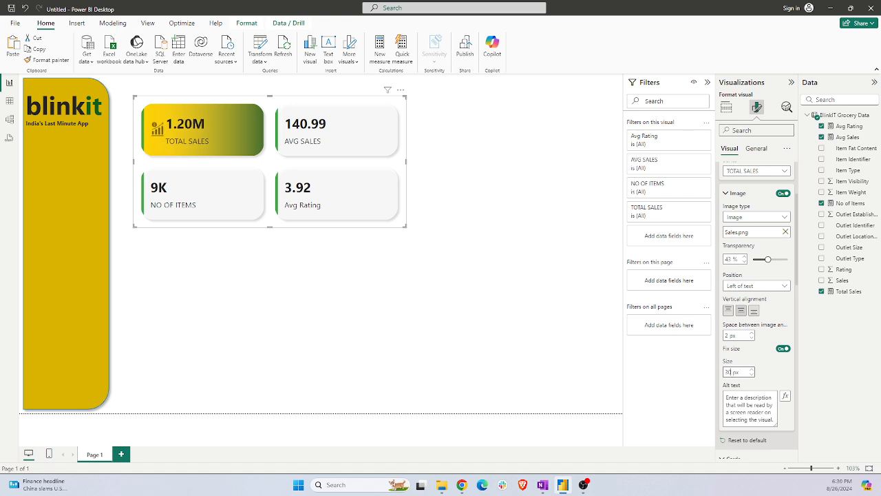
Position the TOTAL SALES card's icon right of the text with its vertical alignment set to Top
left_click(754, 311)
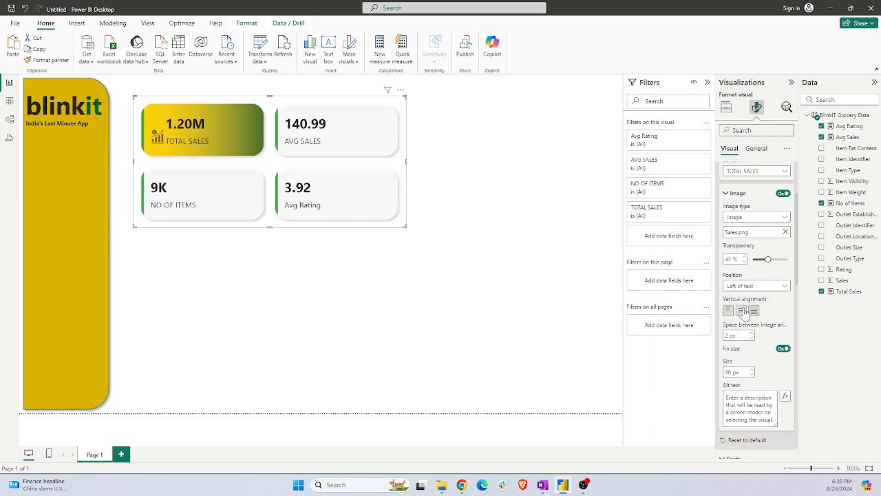
left_click(745, 309)
left_click(782, 287)
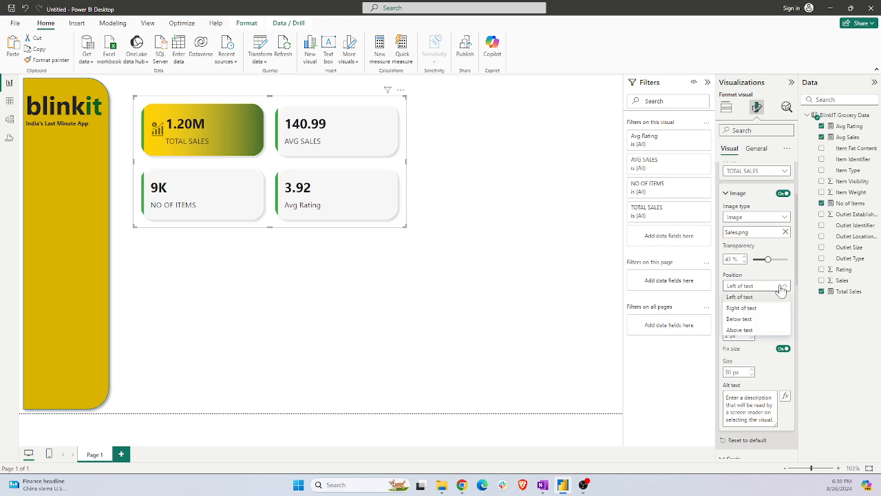
left_click(762, 308)
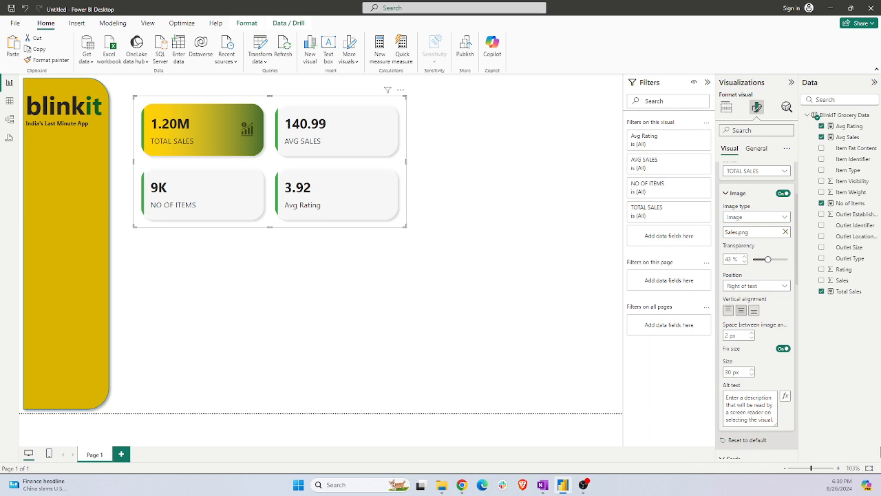
left_click(729, 312)
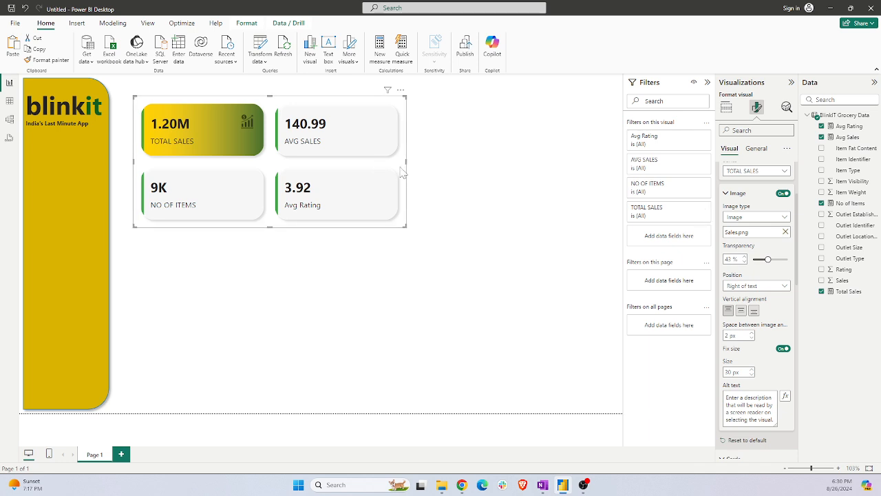
Switch the image settings to the AVG SALES series and turn its image on
scroll(766, 219, "up", 2)
left_click(760, 225)
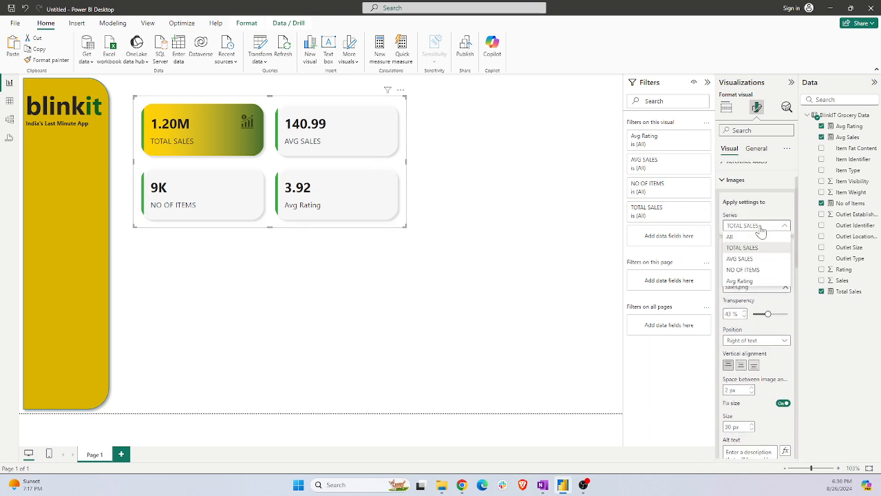
left_click(744, 259)
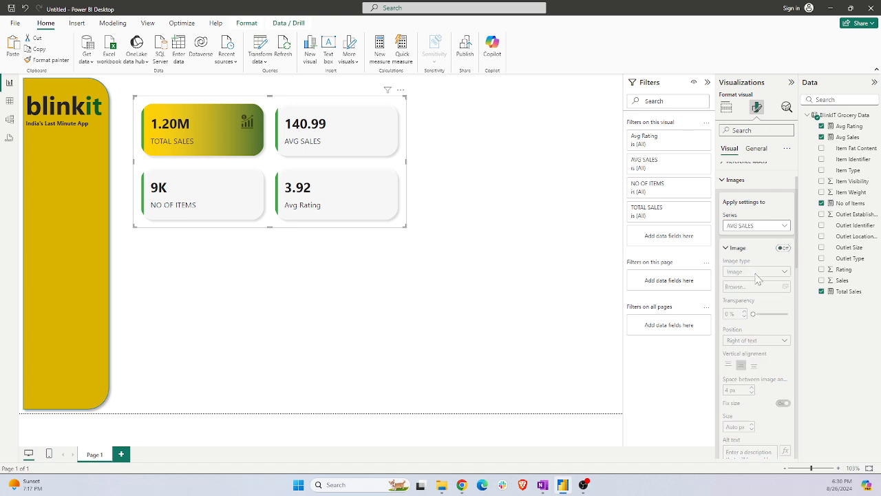
left_click(783, 248)
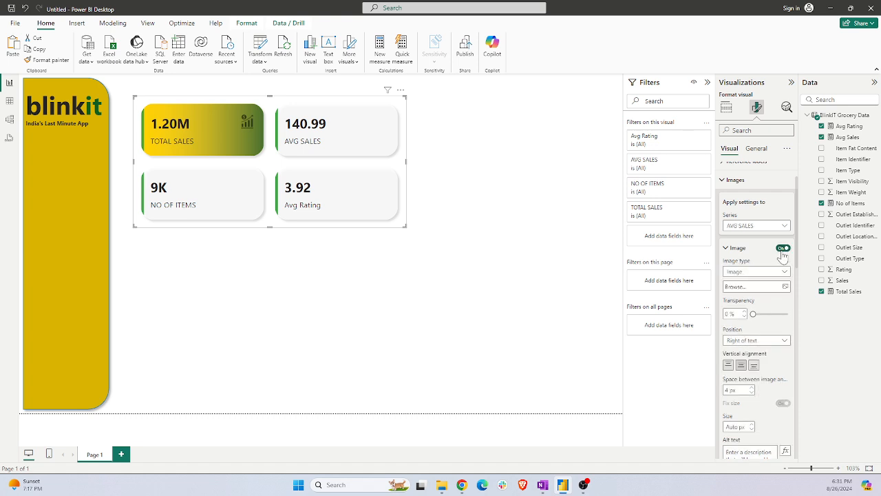
Check the icon thumbnails in File Explorer and load the Avg Sales picture as the AVG SALES card's image
left_click(786, 287)
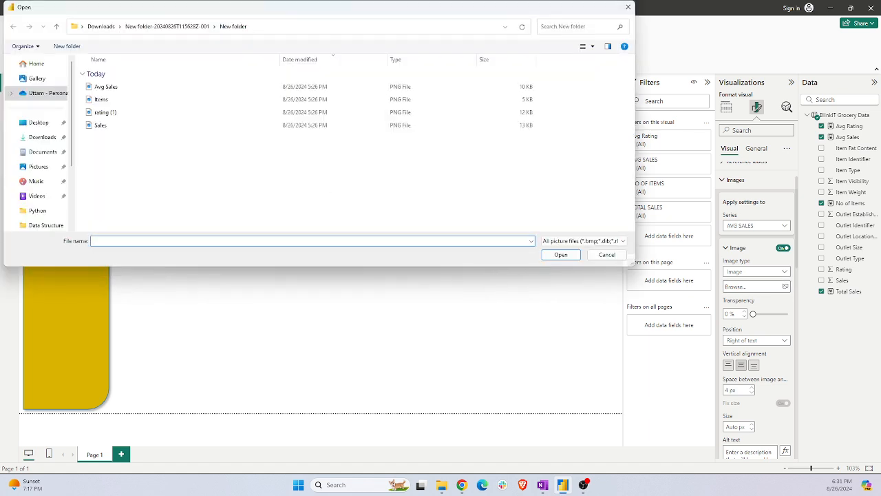
key("alt+Tab")
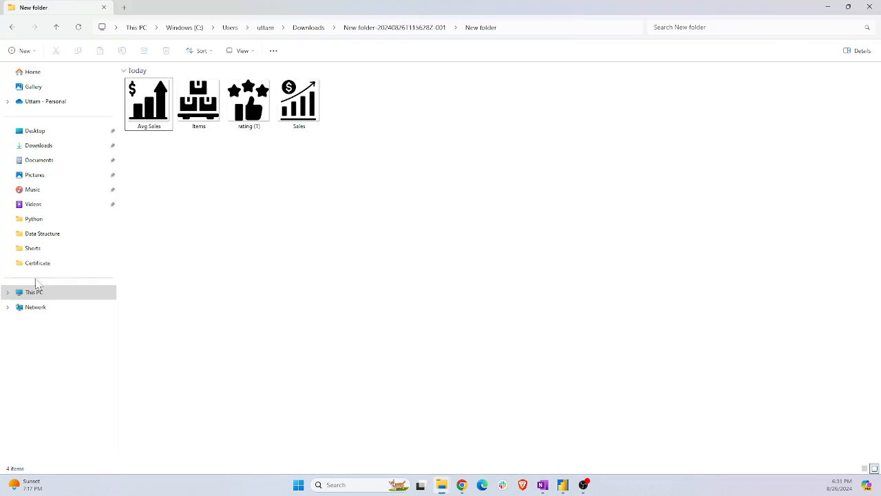
left_click(141, 124)
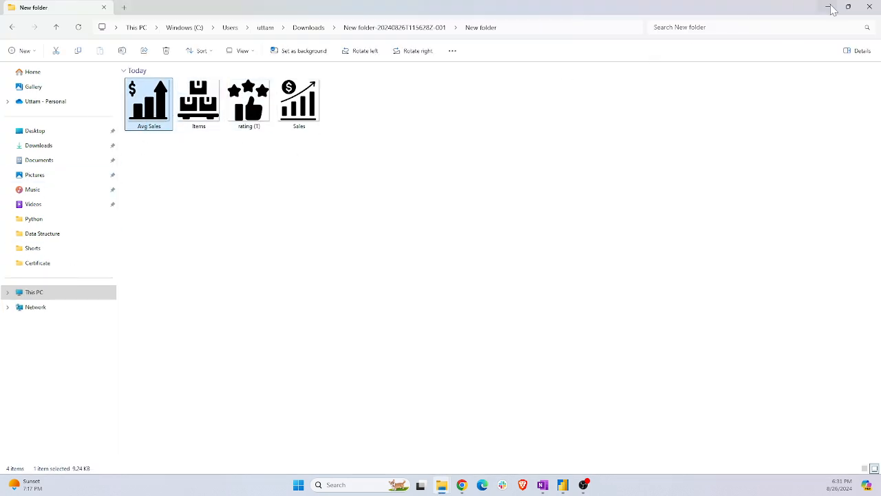
left_click(828, 6)
left_click(147, 90)
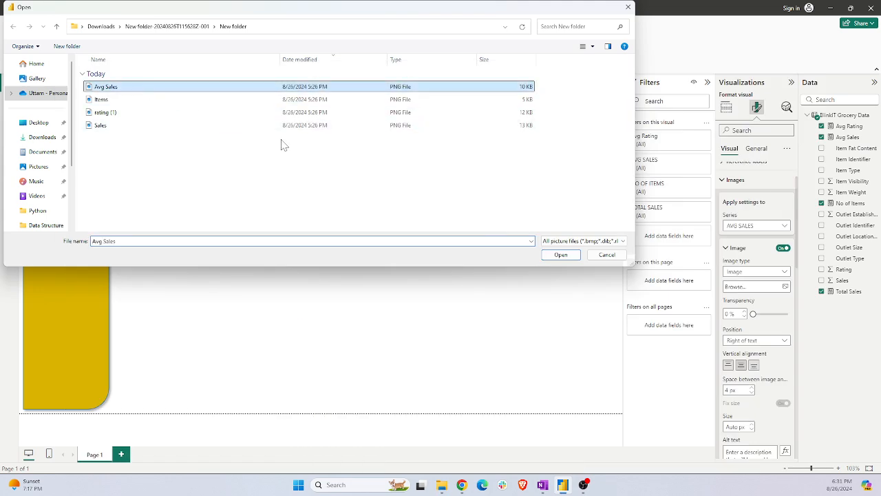
left_click(560, 255)
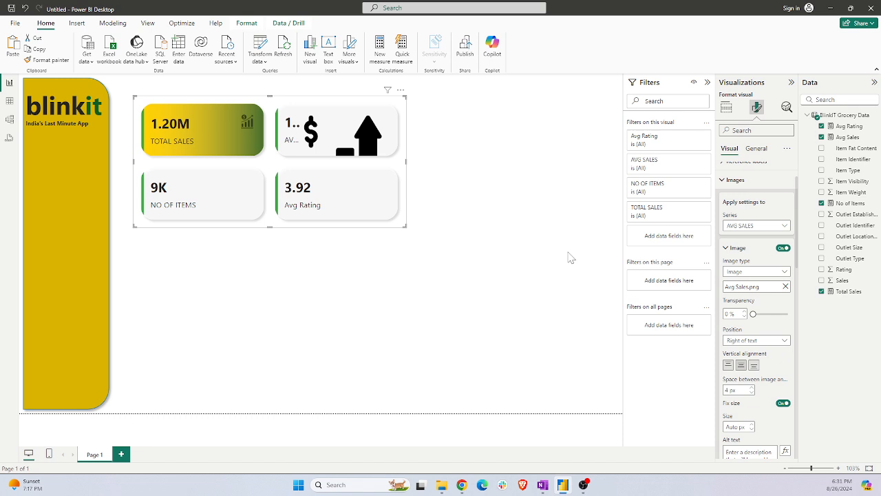
Set the AVG SALES card's icon to a size of 30 px and align it vertically to Top
scroll(747, 378, "down", 1)
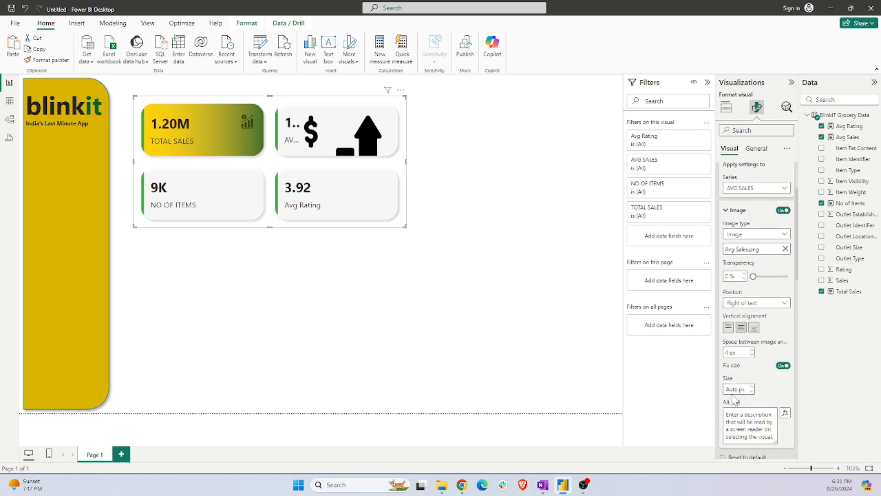
left_click(734, 389)
type("30")
key("Return")
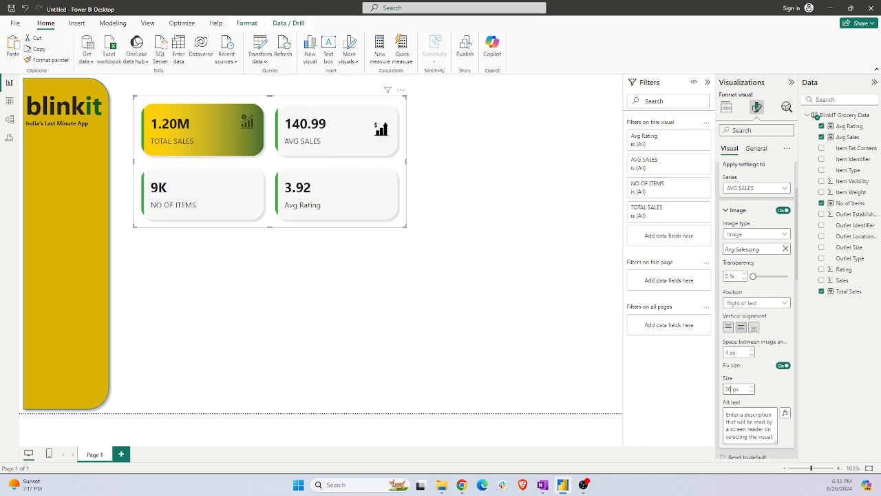
left_click(729, 329)
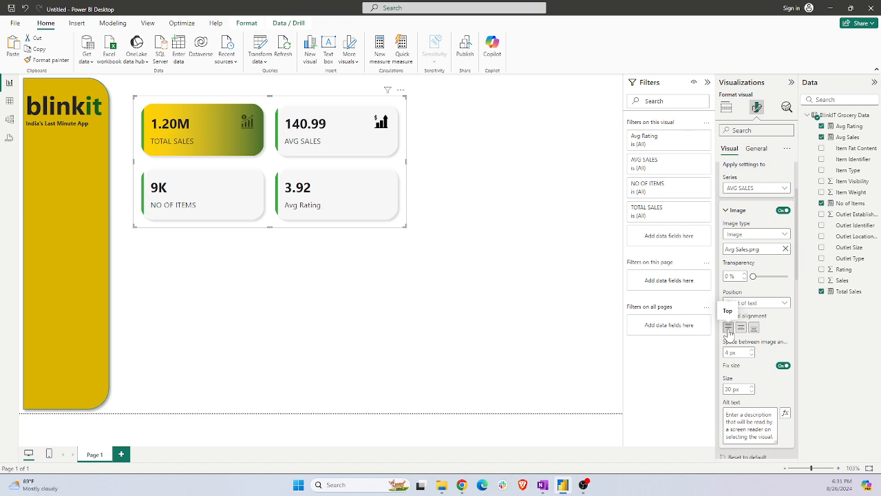
Turn on the image for the NO OF ITEMS series and load the Items picture into it
left_click(778, 188)
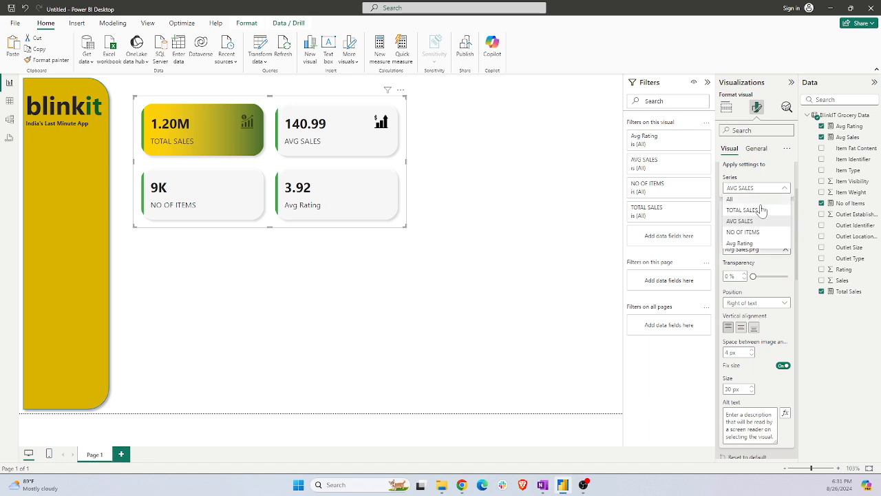
left_click(743, 232)
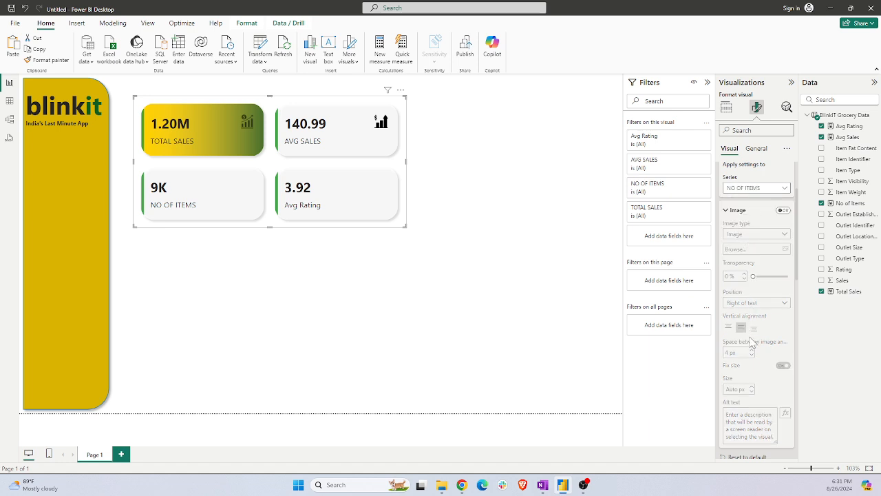
scroll(753, 342, "down", 1)
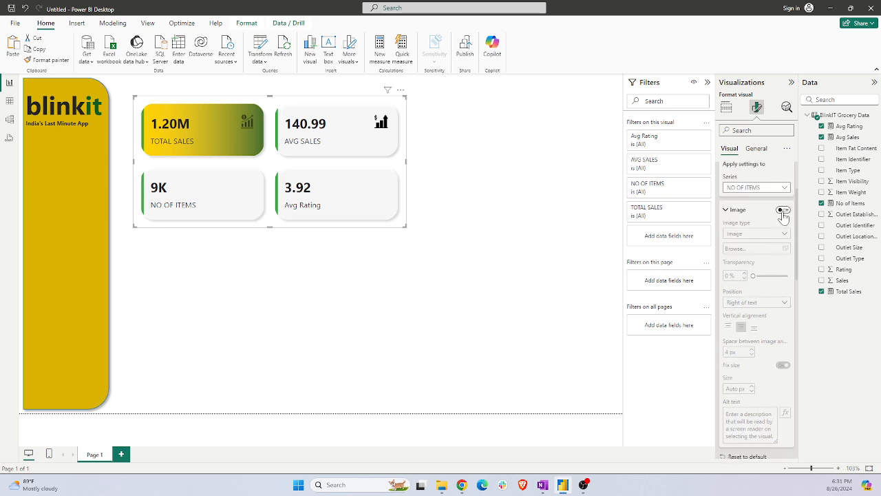
left_click(783, 208)
left_click(783, 249)
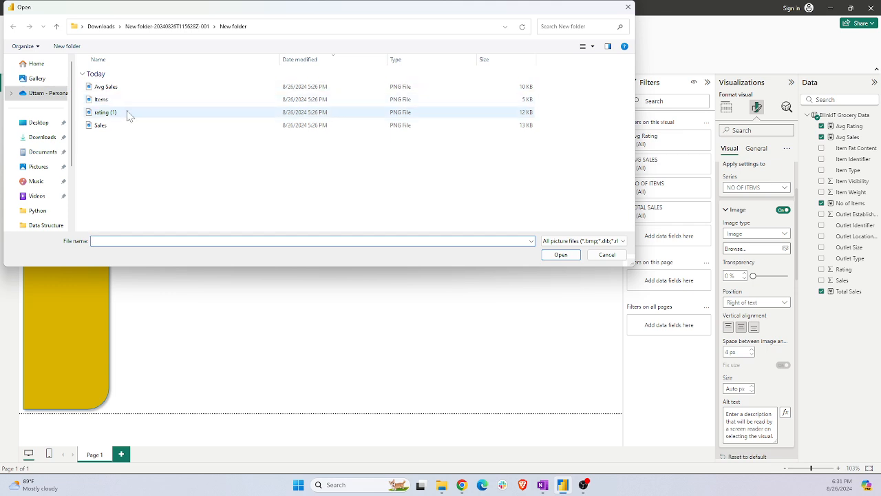
left_click(136, 99)
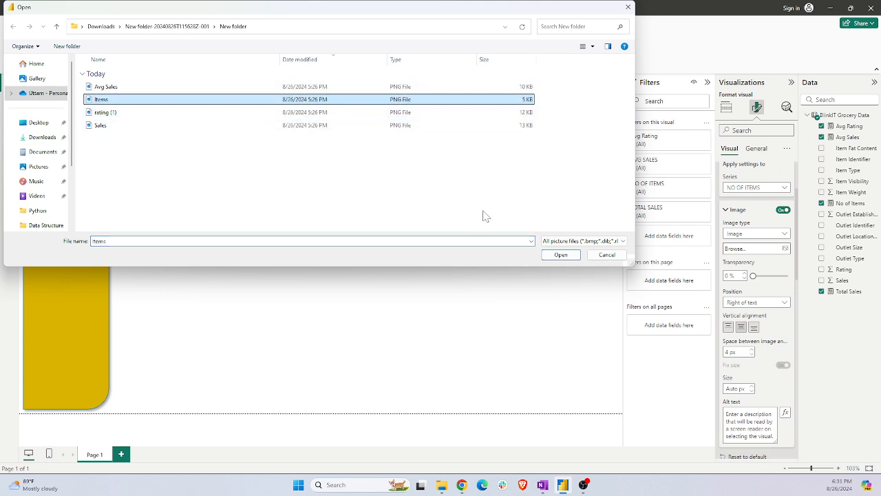
left_click(561, 254)
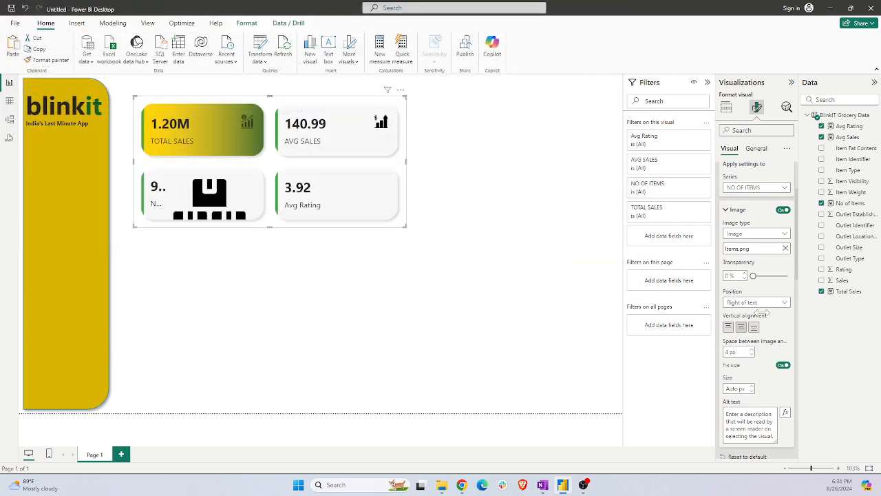
Set the NO OF ITEMS card's icon to a size of 30 px and align it vertically to Top
left_click(734, 388)
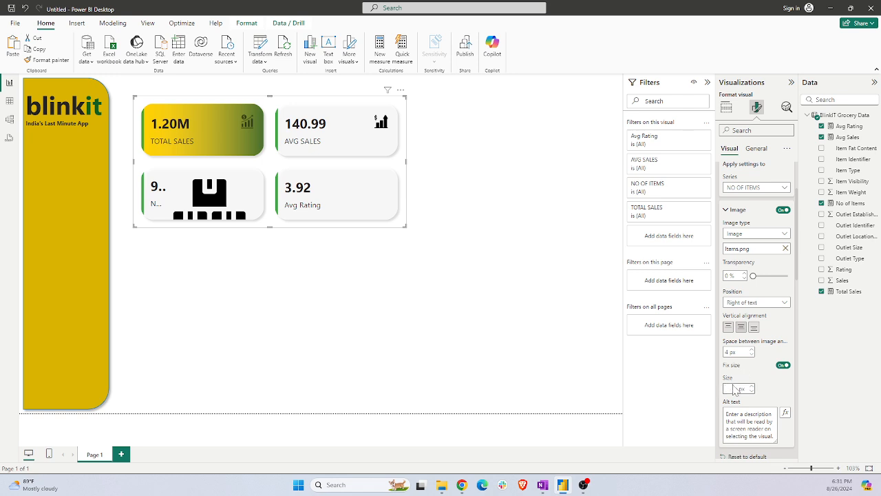
type("30")
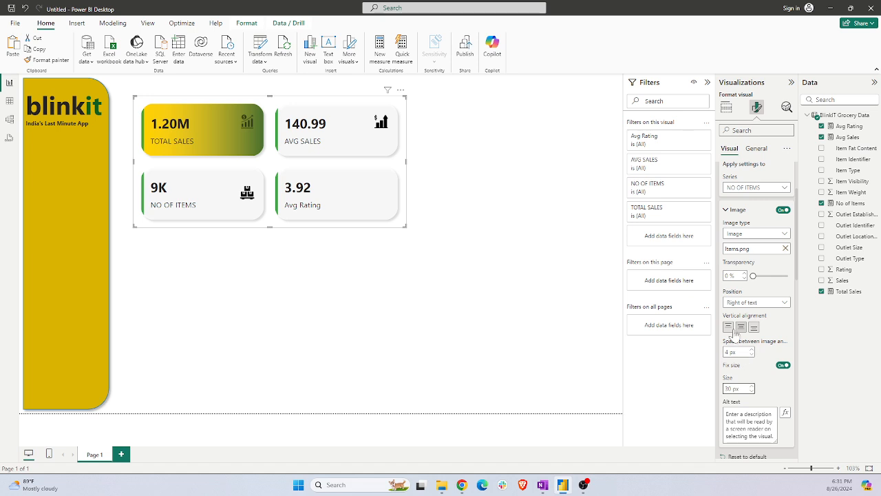
left_click(728, 328)
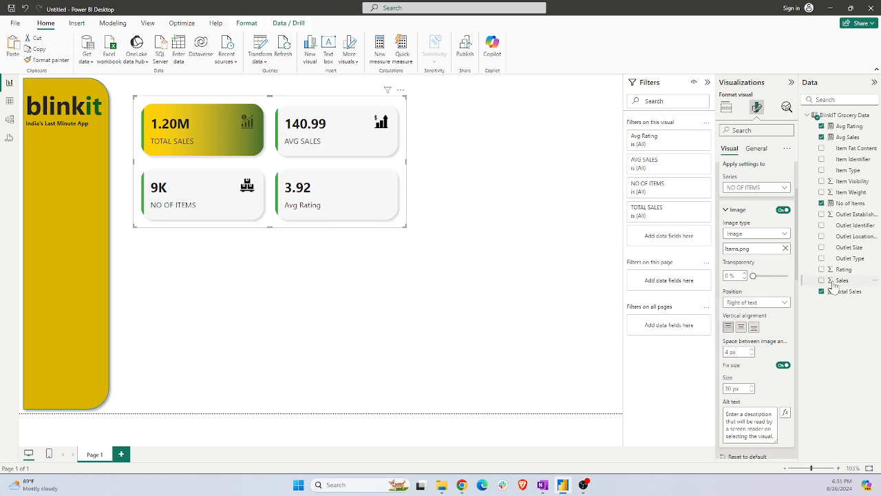
Switch the image settings to the Avg Rating series, turn its image on and load the rating (1) picture
scroll(767, 219, "up", 1)
left_click(758, 212)
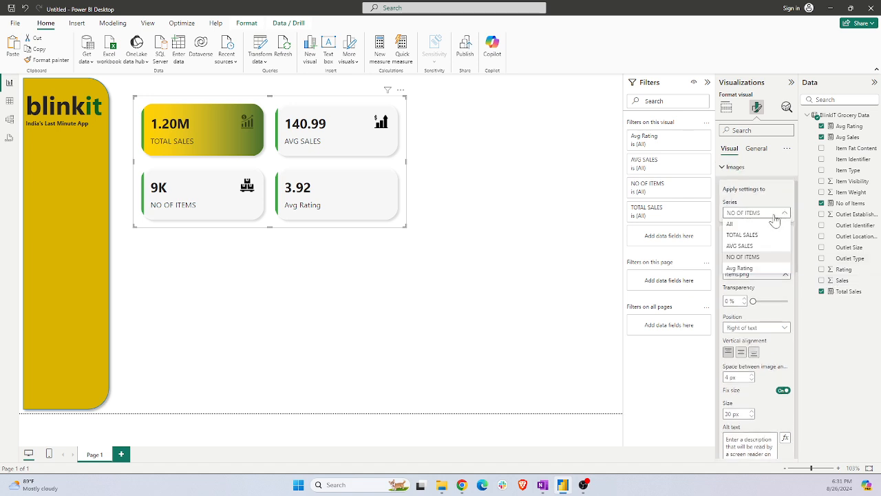
left_click(750, 268)
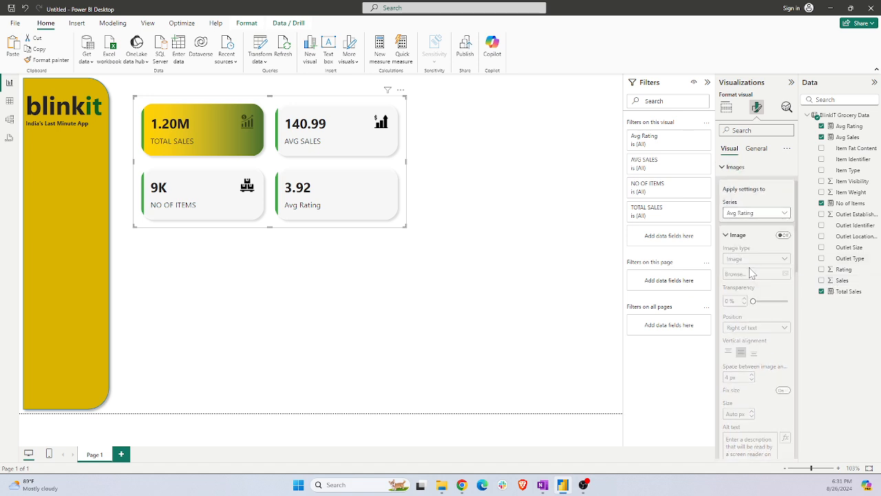
left_click(785, 236)
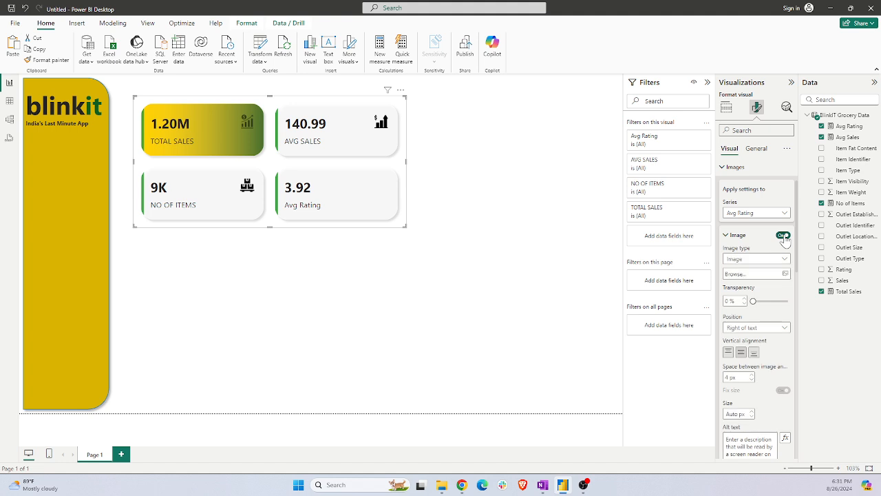
left_click(785, 274)
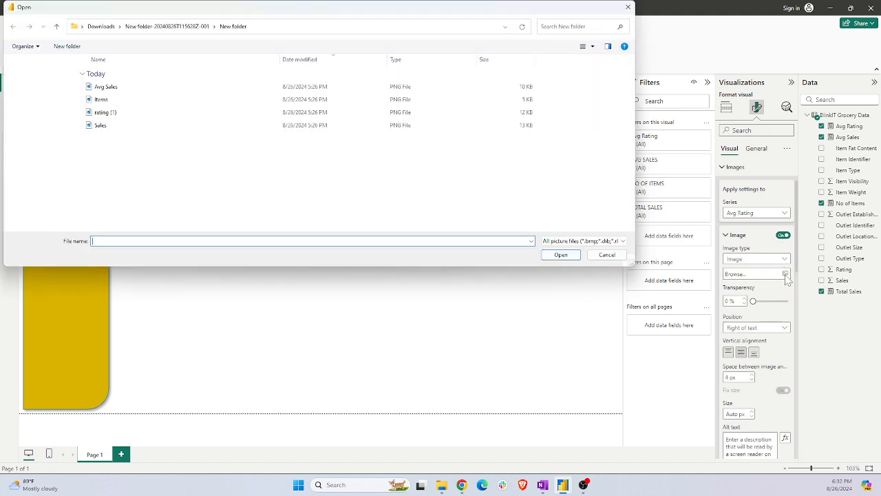
left_click(110, 114)
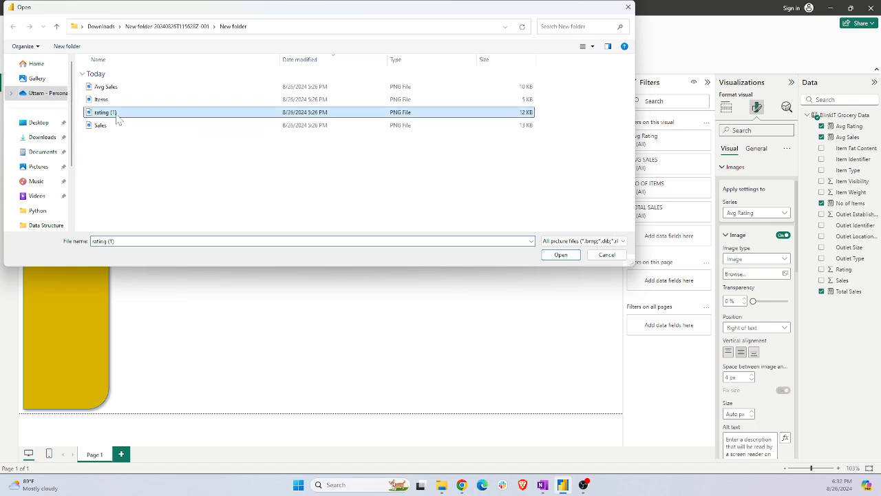
left_click(559, 255)
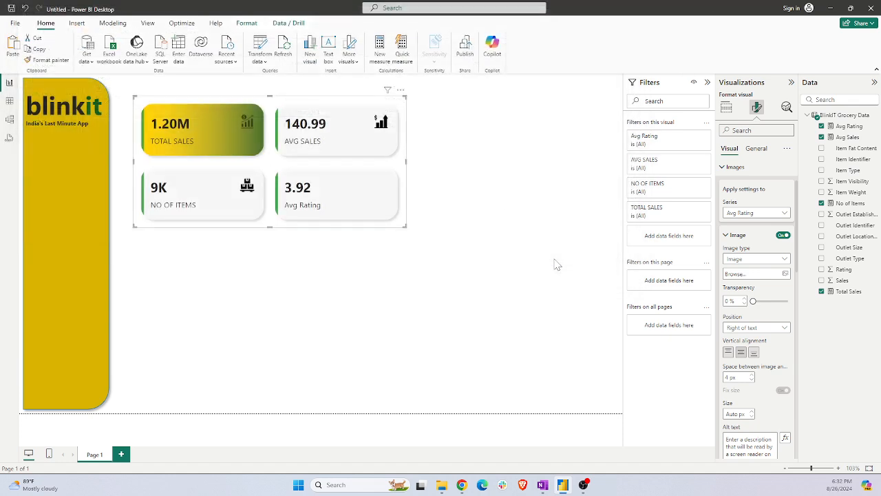
Set the Avg Rating card's icon to a size of 30 px and align it vertically to Top
left_click(739, 415)
key("BackSpace")
key("BackSpace")
key("BackSpace")
key("BackSpace")
type("30")
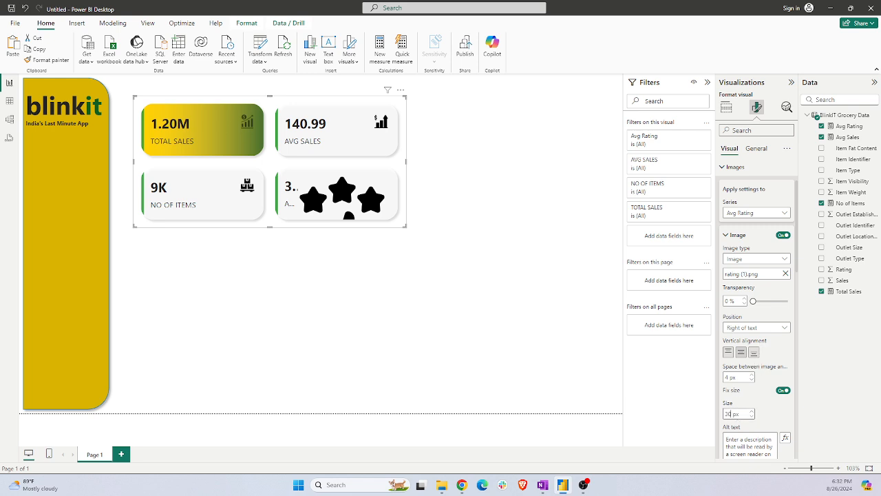
left_click(728, 352)
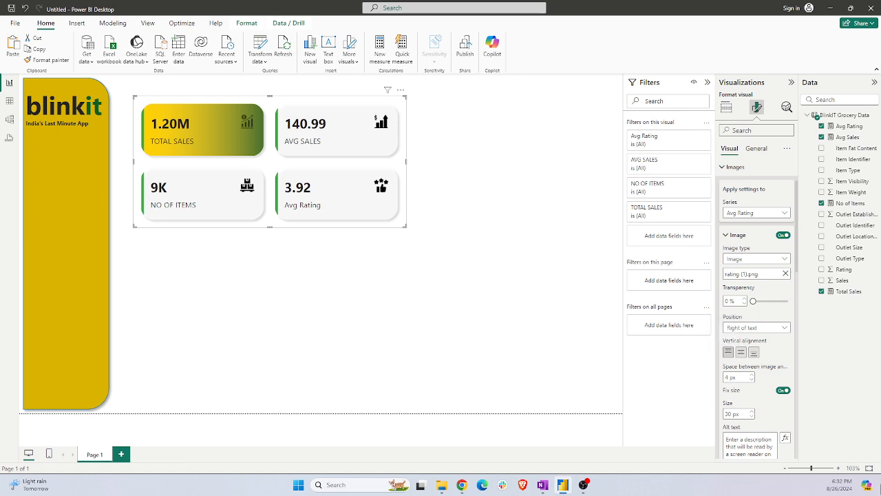
Examine the card settings of the TOTAL SALES series, including the series choices, padding, background, shadow and accent bar
scroll(730, 413, "down", 3)
scroll(730, 413, "down", 6)
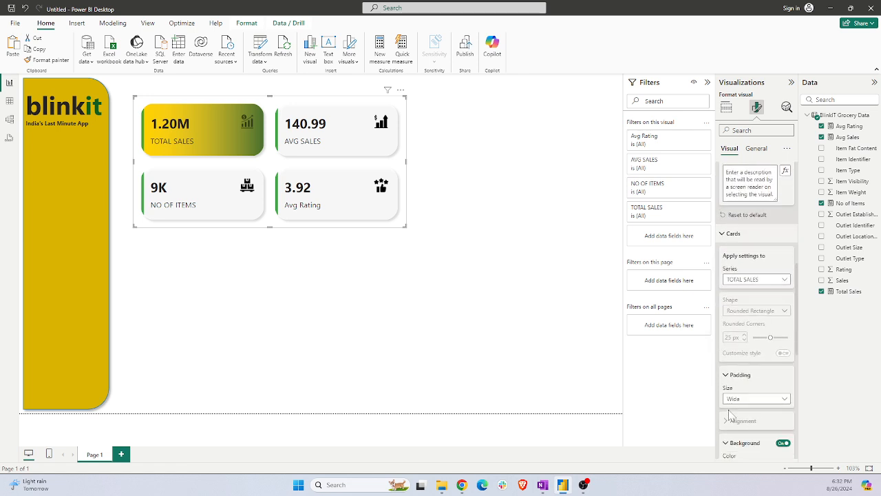
left_click(725, 327)
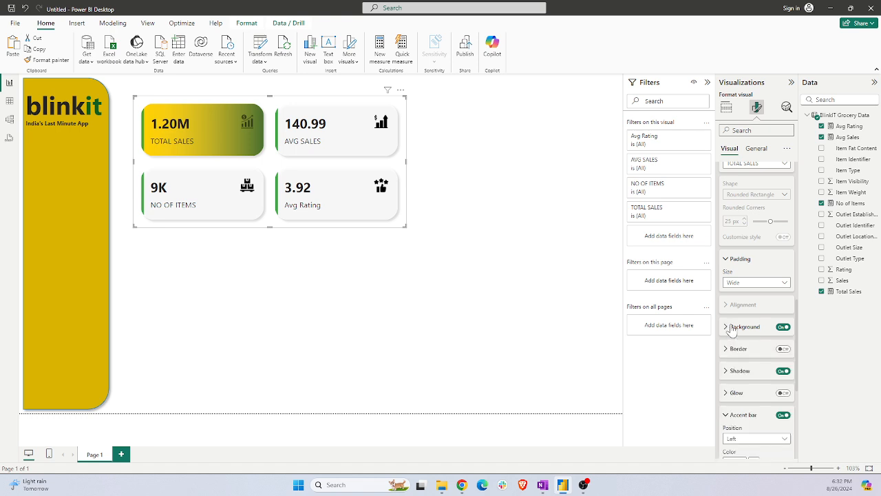
scroll(730, 331, "up", 5)
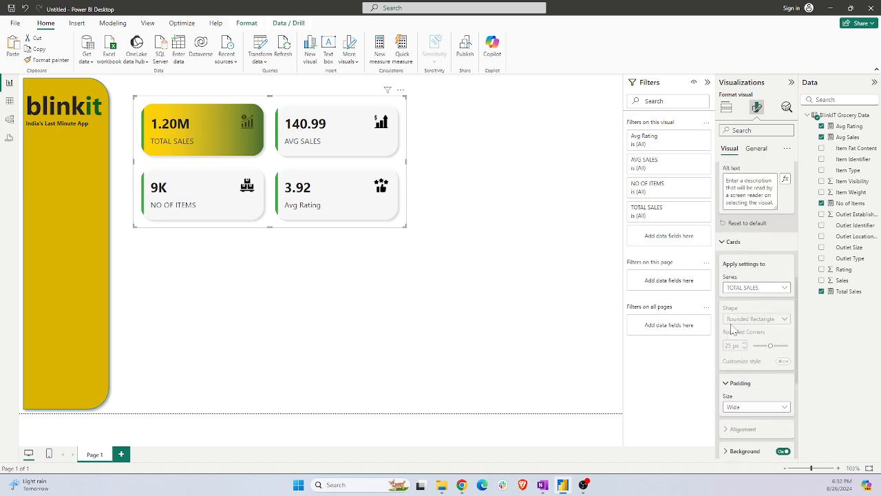
left_click(730, 241)
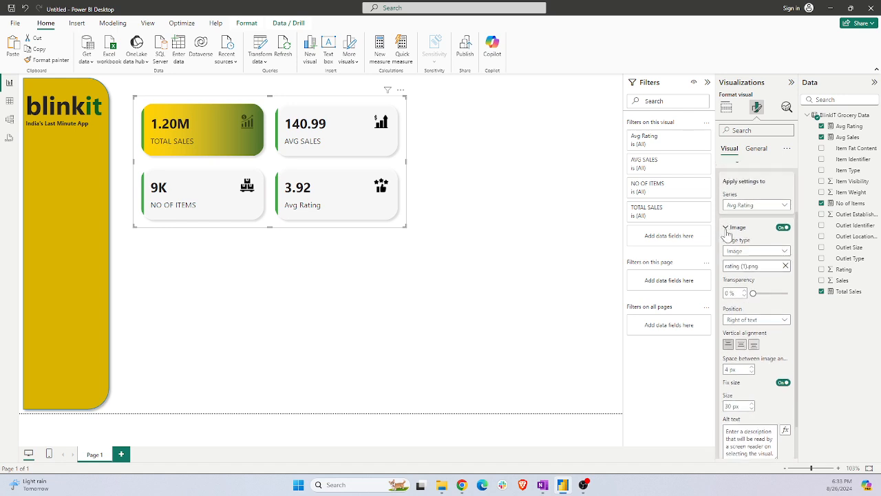
left_click(727, 226)
left_click(727, 229)
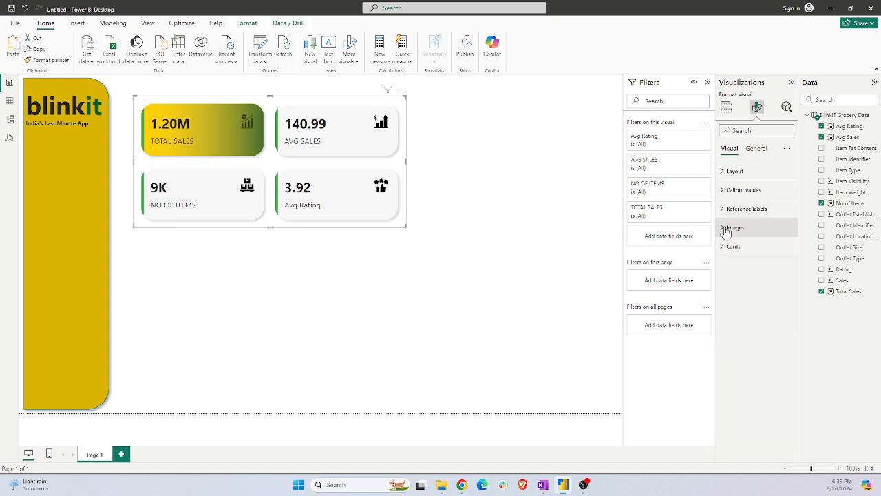
left_click(723, 247)
scroll(730, 348, "down", 1)
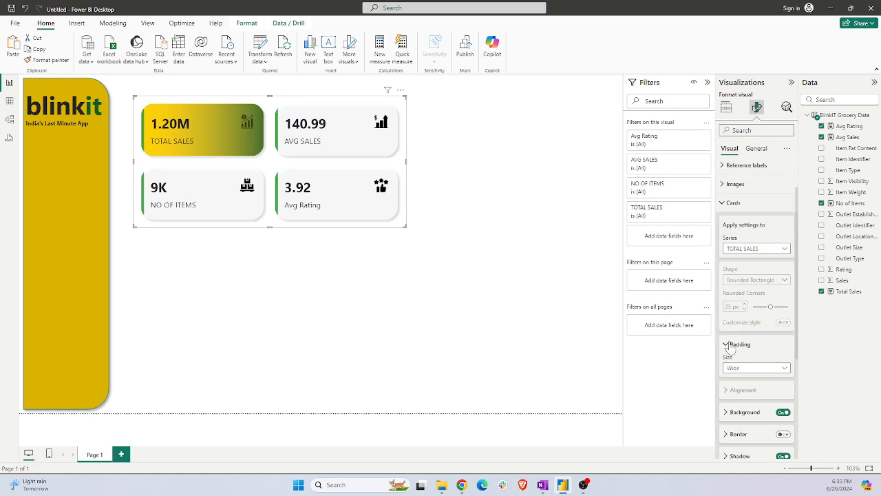
left_click(776, 250)
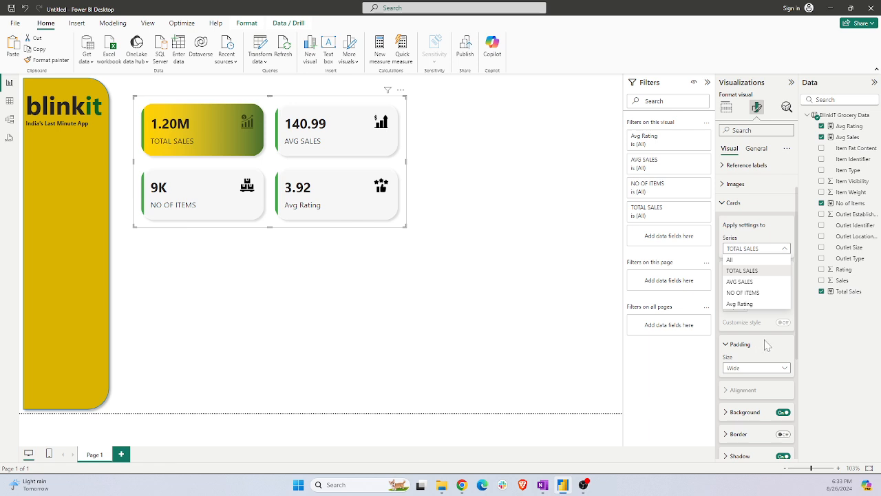
scroll(773, 341, "down", 3)
scroll(763, 386, "down", 3)
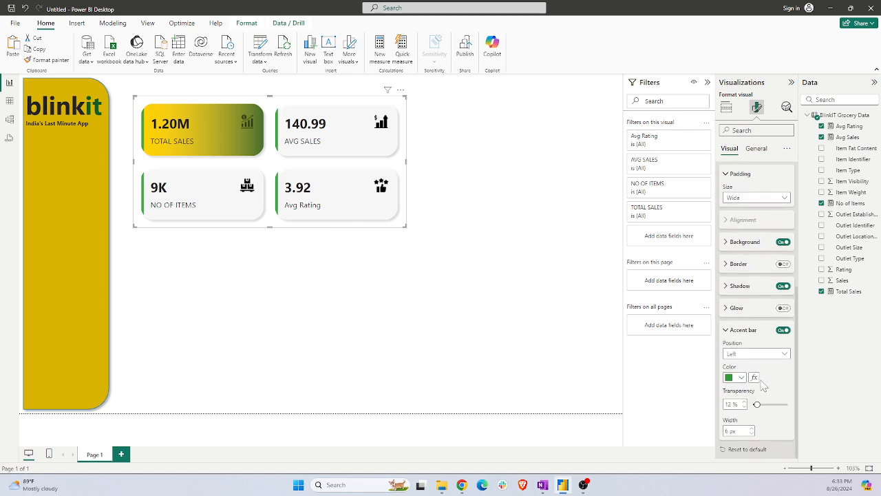
scroll(763, 386, "up", 3)
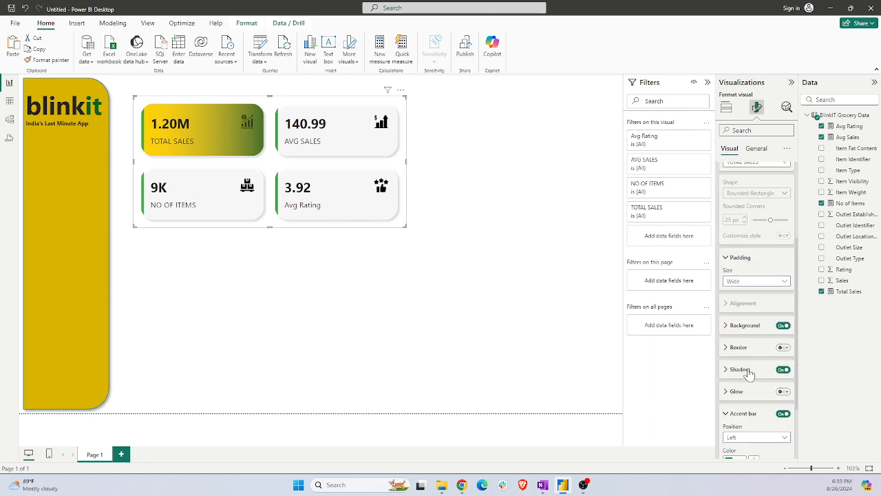
Try the glow effect on the TOTAL SALES card and turn it off again
left_click(736, 391)
scroll(737, 392, "down", 2)
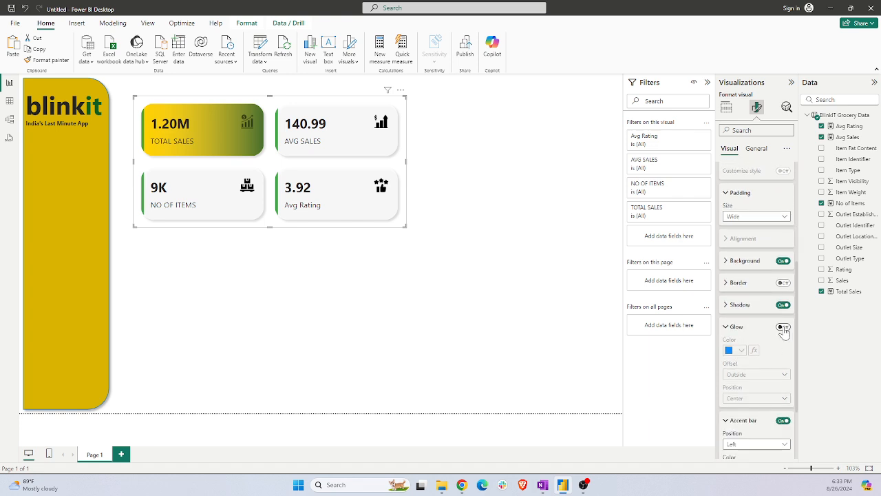
left_click(783, 327)
left_click(784, 328)
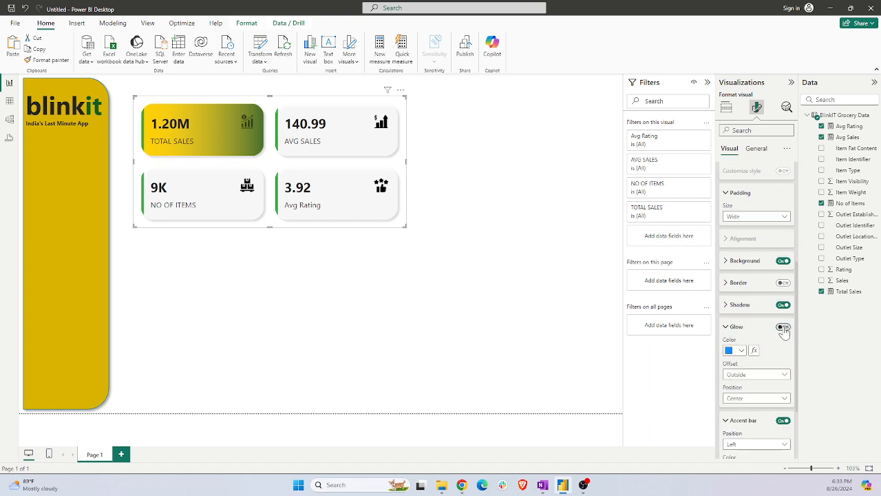
left_click(736, 329)
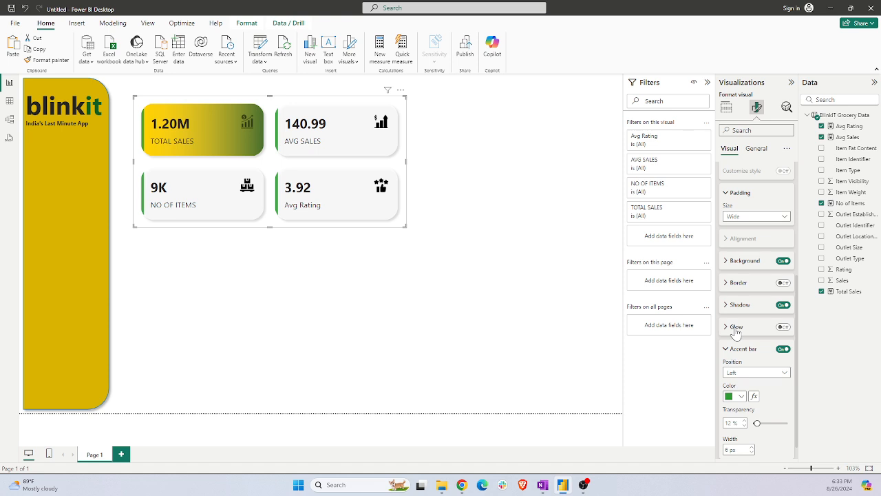
Try 1 decimal place on the Total Sales measure, and format it as dollar currency with 2 decimal places
left_click(850, 295)
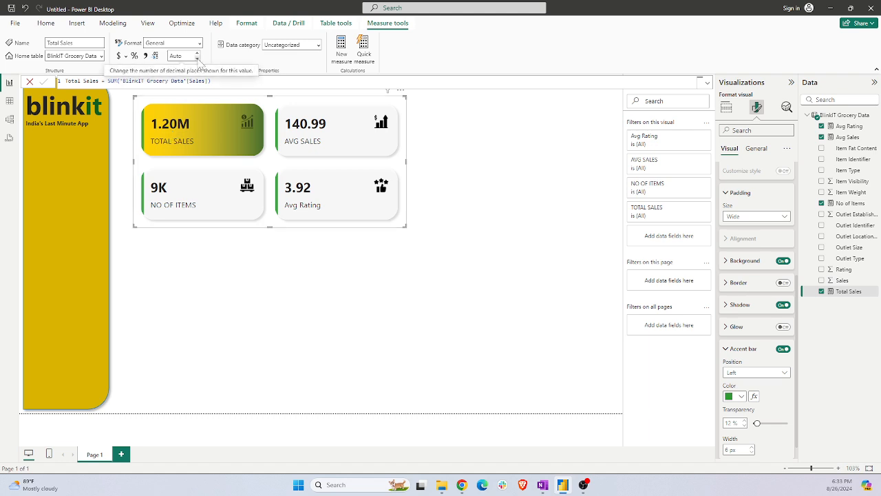
left_click(176, 56)
type("1")
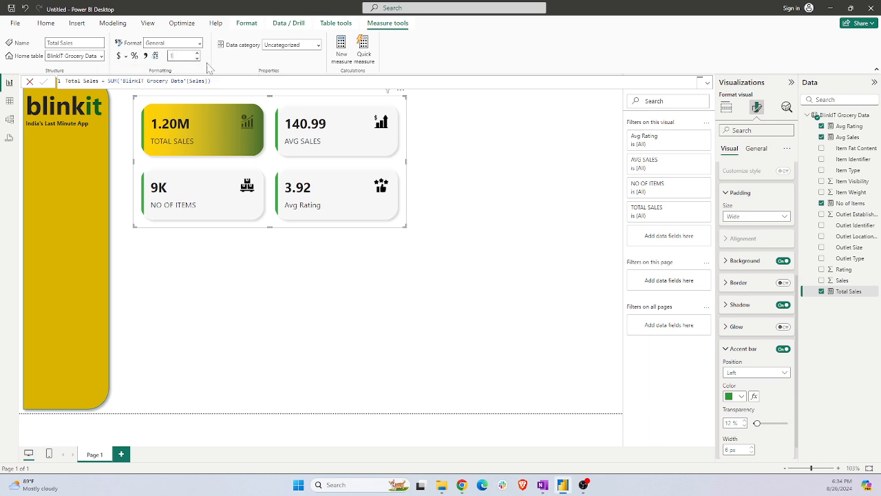
key("Return")
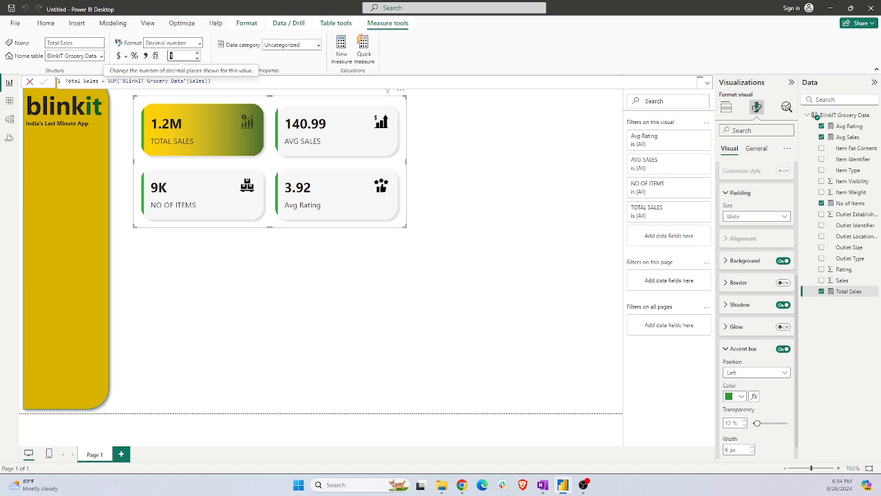
type("2")
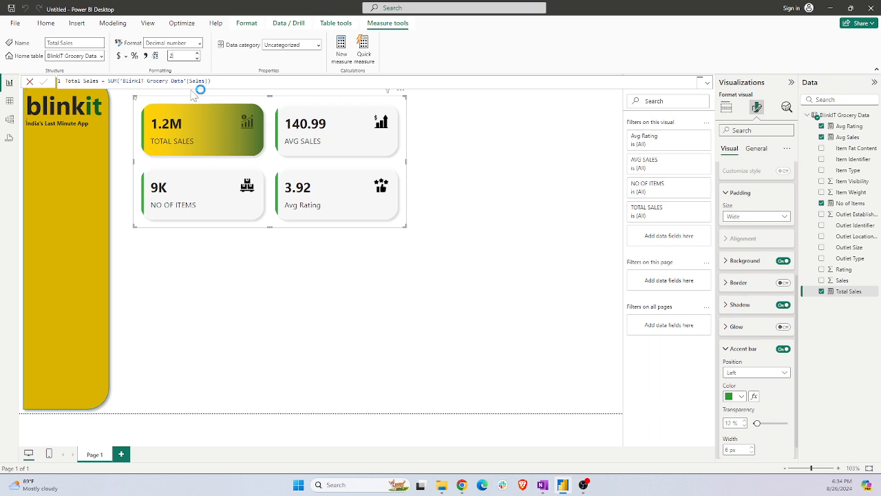
left_click(118, 56)
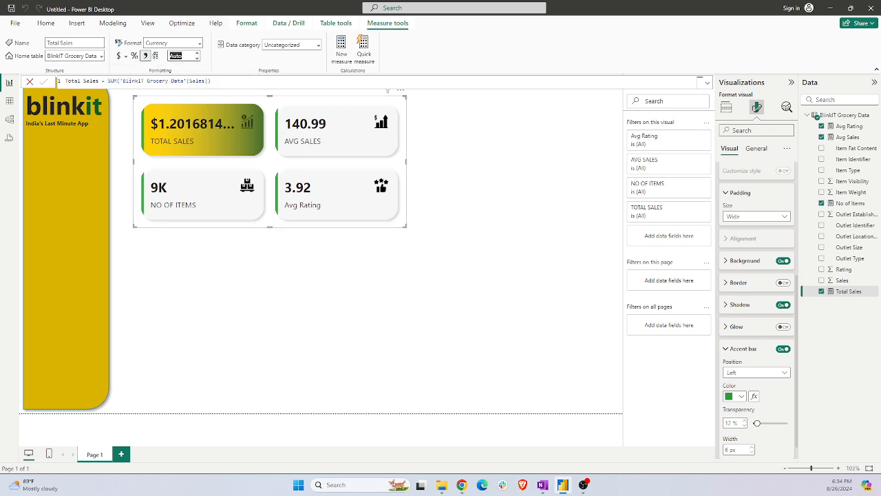
type("2")
key("Return")
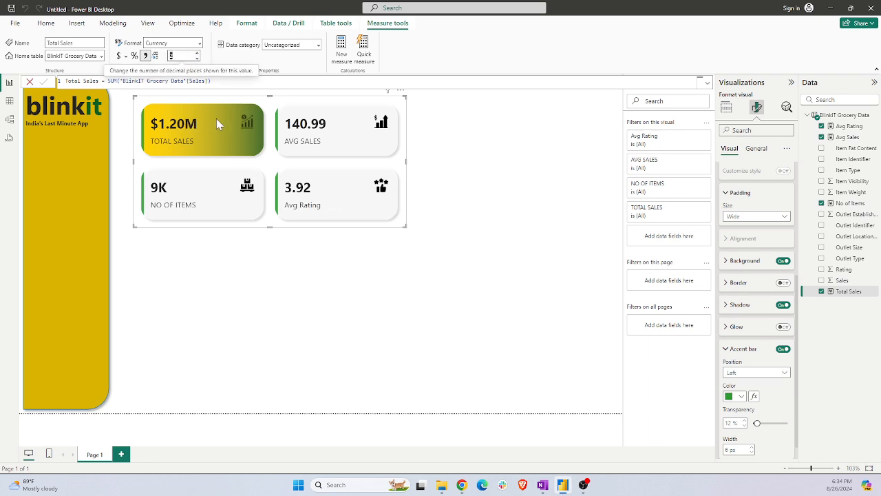
Format the Avg Rating measure as dollar currency with 2 decimal places
left_click(851, 127)
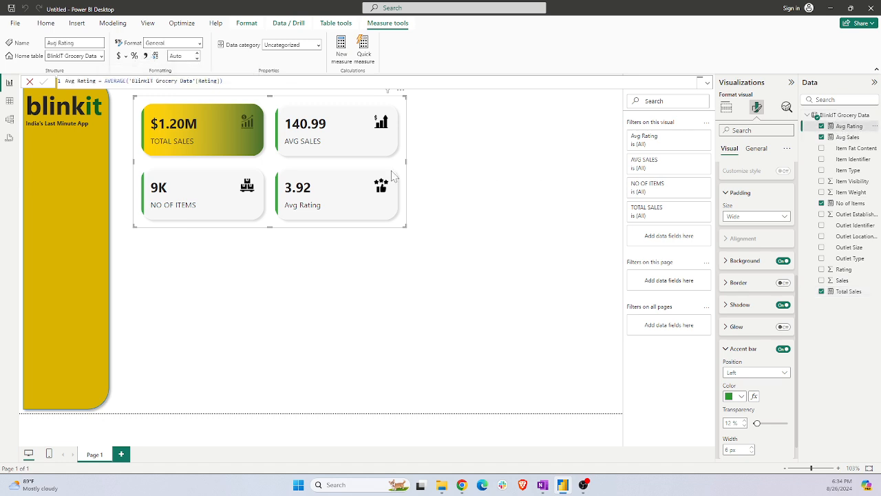
left_click(176, 56)
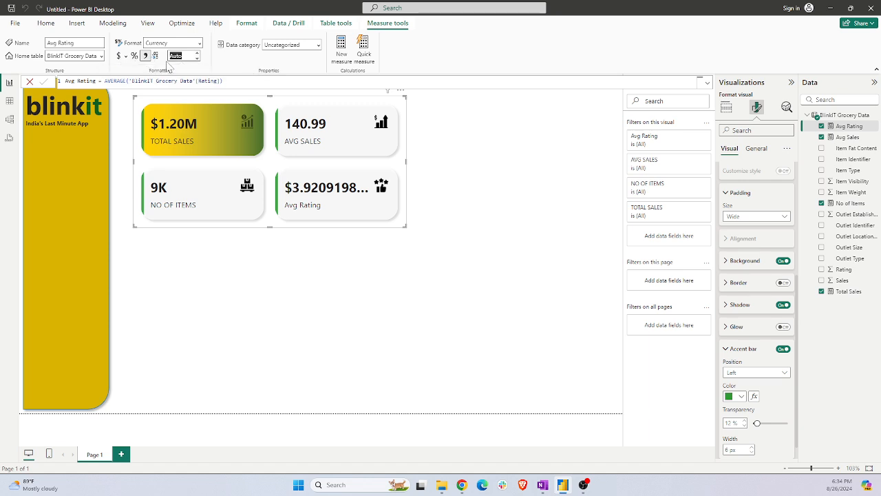
type("2")
key("Return")
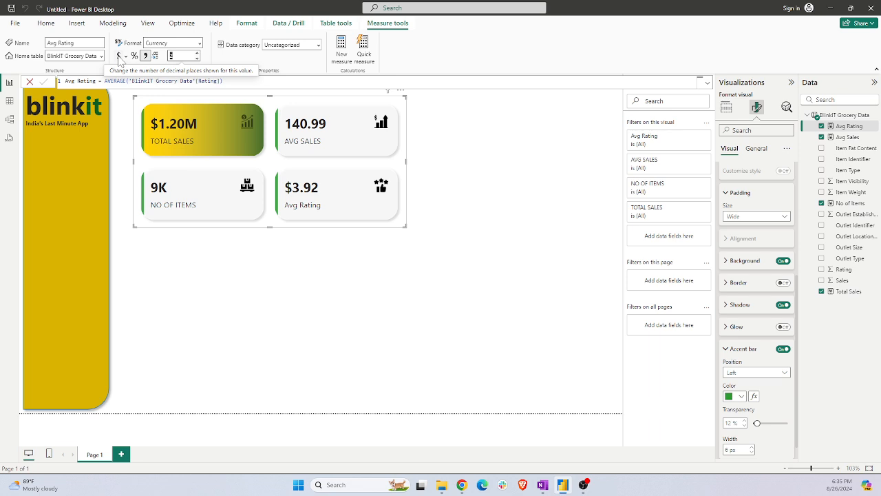
Reapply the dollar currency format to the Avg Rating measure and set its decimal places to 2
left_click(119, 57)
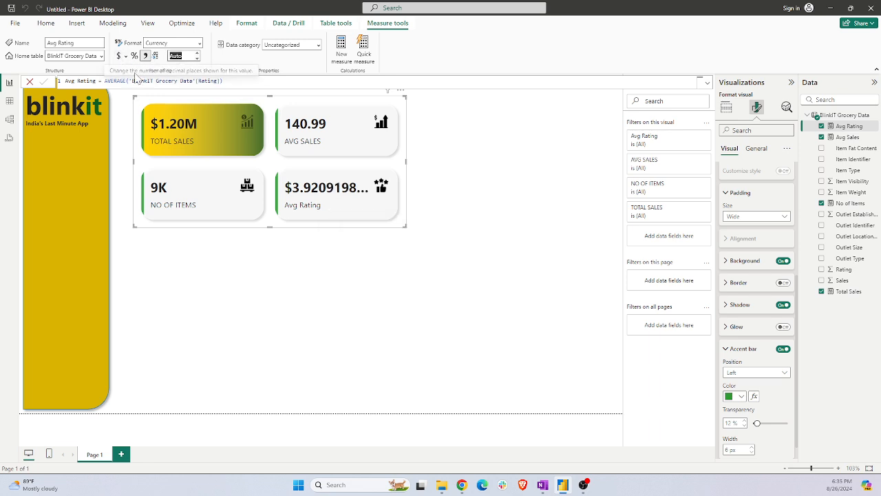
left_click(317, 128)
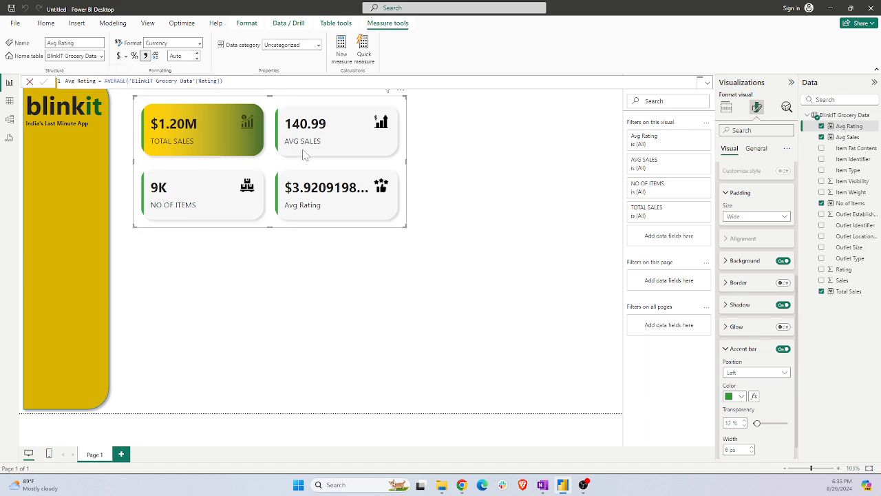
left_click(123, 58)
left_click(178, 55)
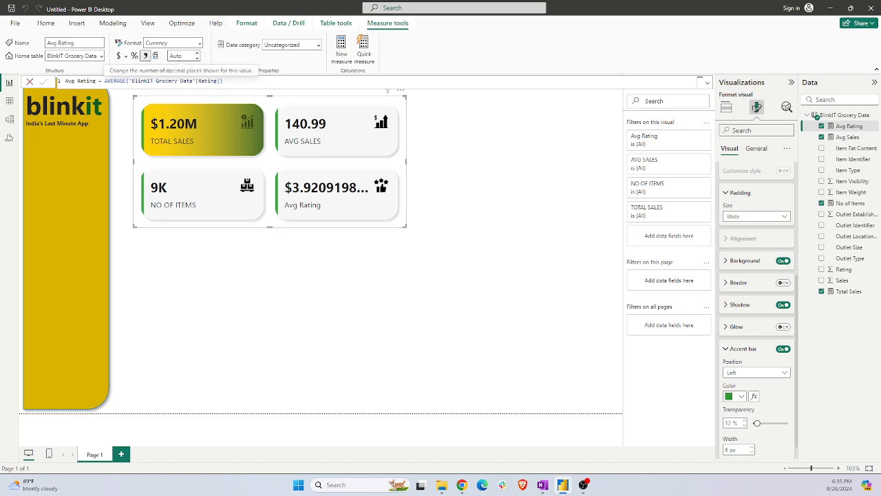
key("BackSpace")
key("BackSpace")
key("BackSpace")
key("BackSpace")
type("2")
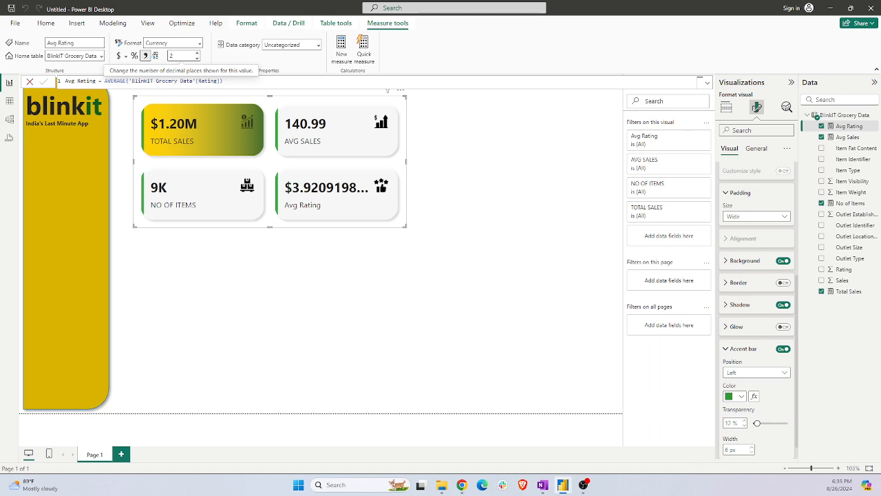
left_click(375, 259)
Format the Avg Sales measure as dollar currency with 2 decimal places
left_click(852, 137)
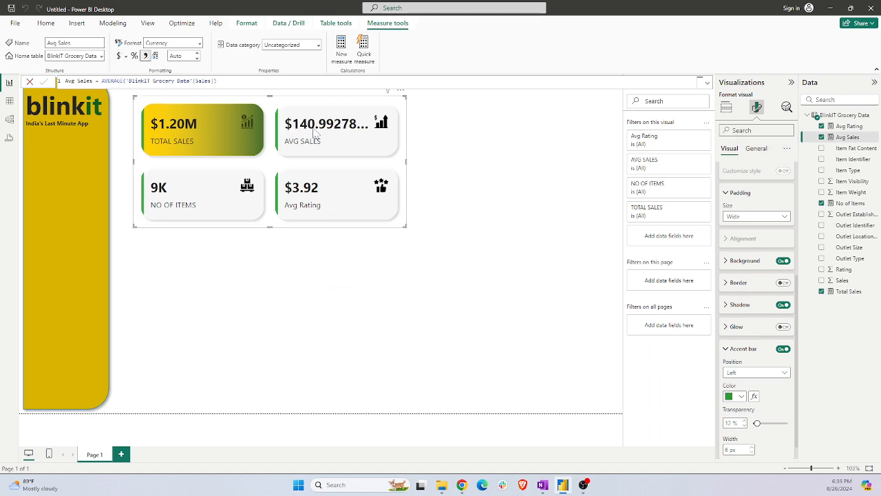
left_click(176, 55)
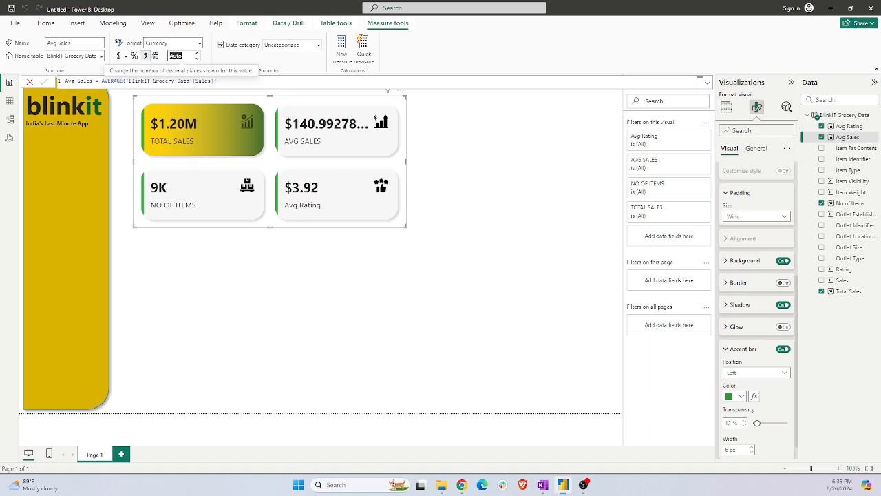
left_click(182, 55)
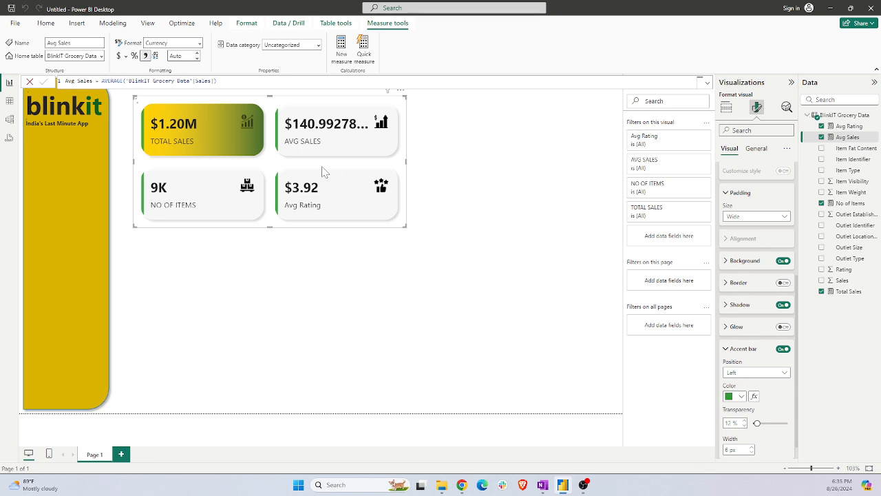
type("2")
key("Return")
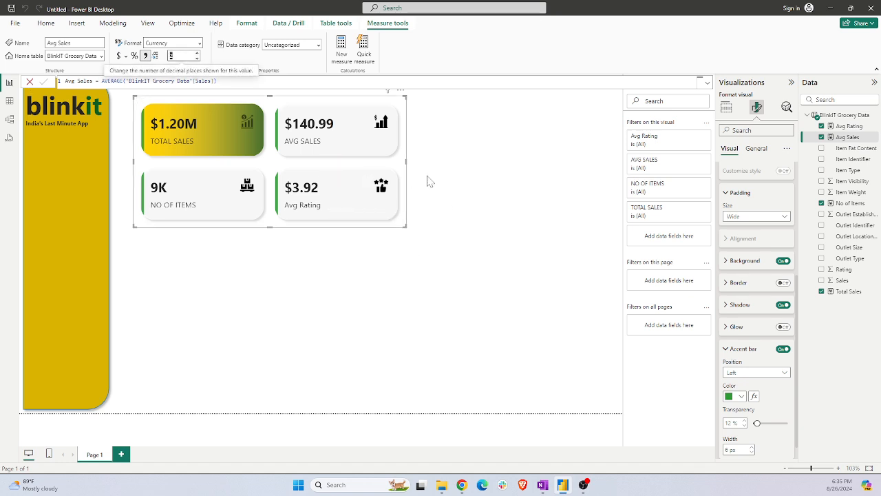
Apply the Currency General format to the Avg Rating measure
left_click(855, 206)
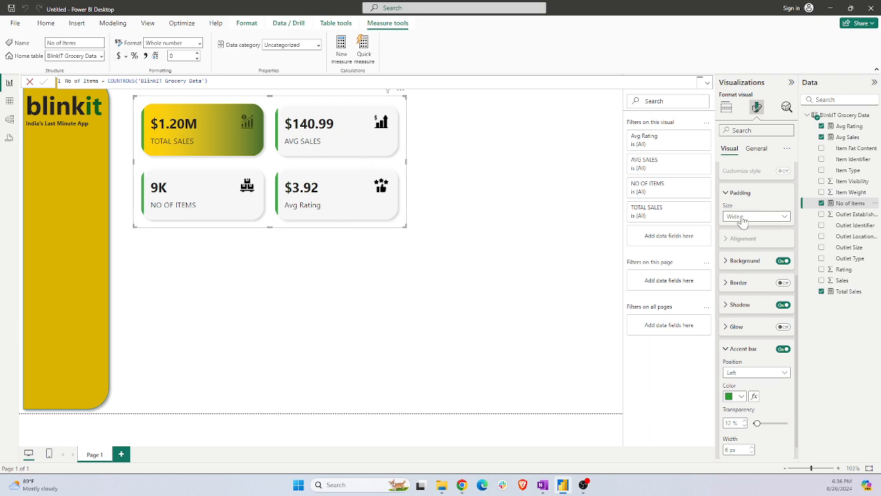
left_click(850, 127)
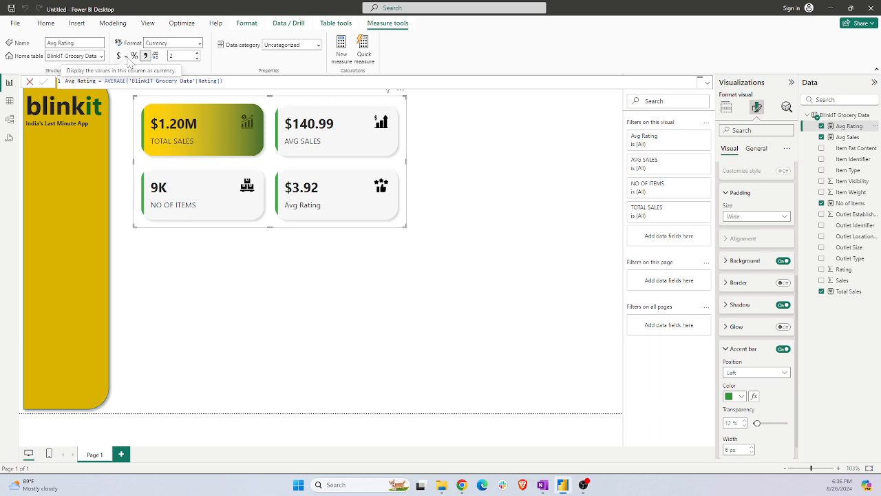
left_click(126, 56)
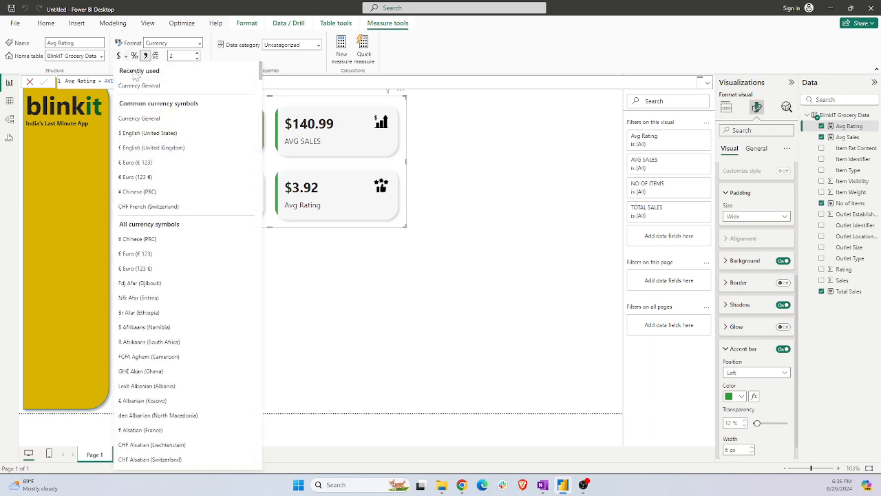
left_click(138, 86)
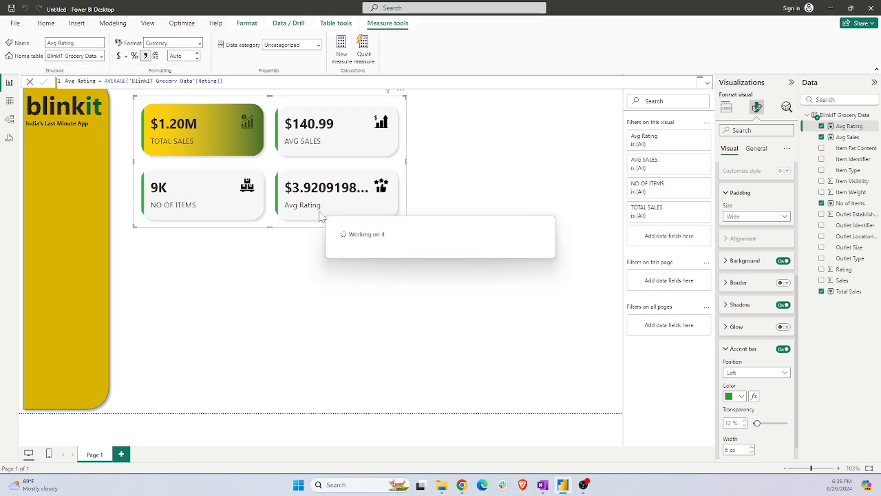
Look through the full list of currency symbols available for the Avg Rating measure and leave it without choosing one
left_click(125, 57)
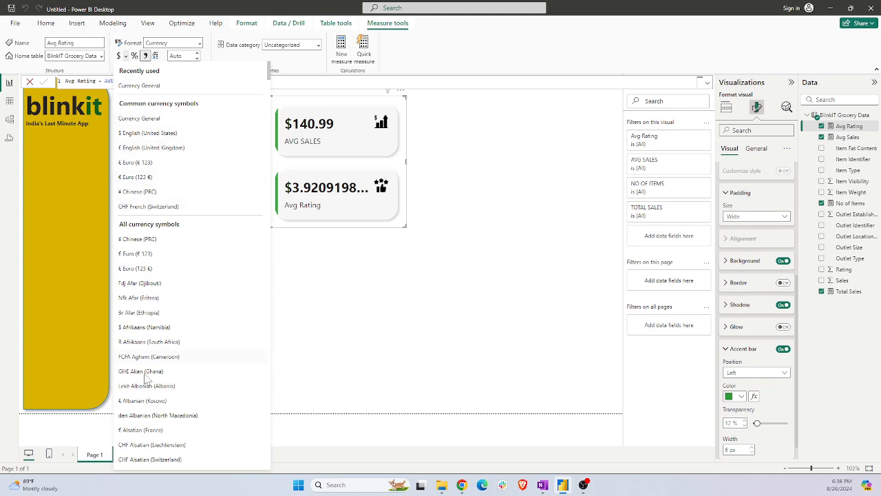
scroll(146, 379, "down", 4)
scroll(146, 378, "down", 20)
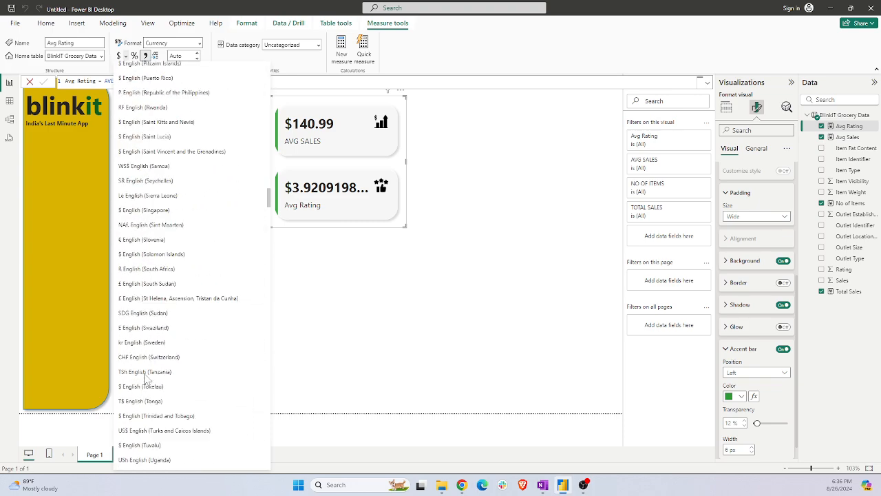
scroll(146, 375, "down", 20)
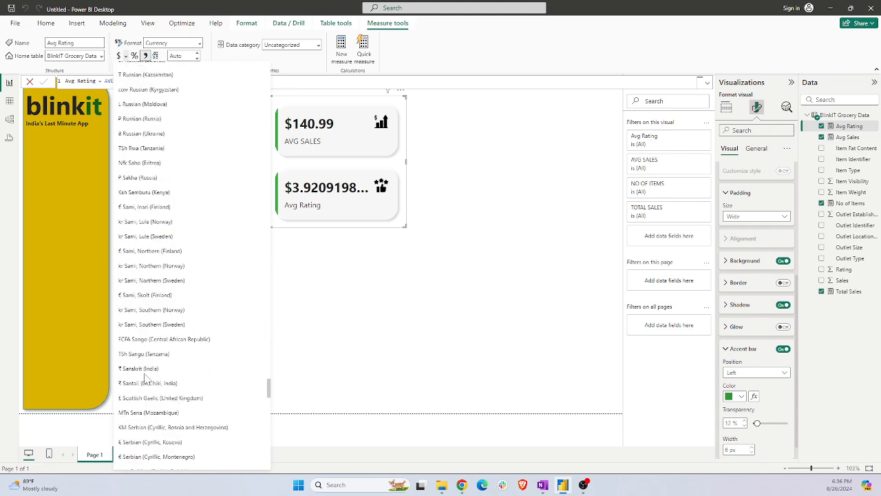
left_click(378, 318)
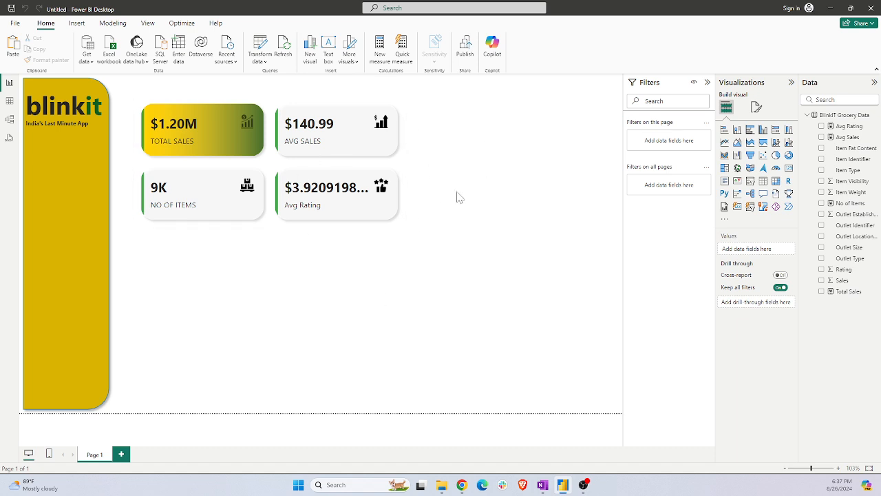
Change the Avg Rating measure's format to General
left_click(351, 211)
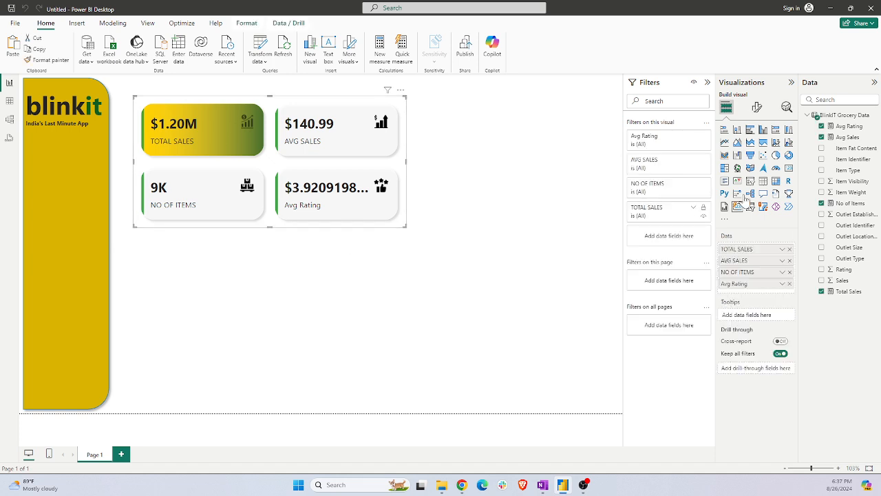
left_click(851, 127)
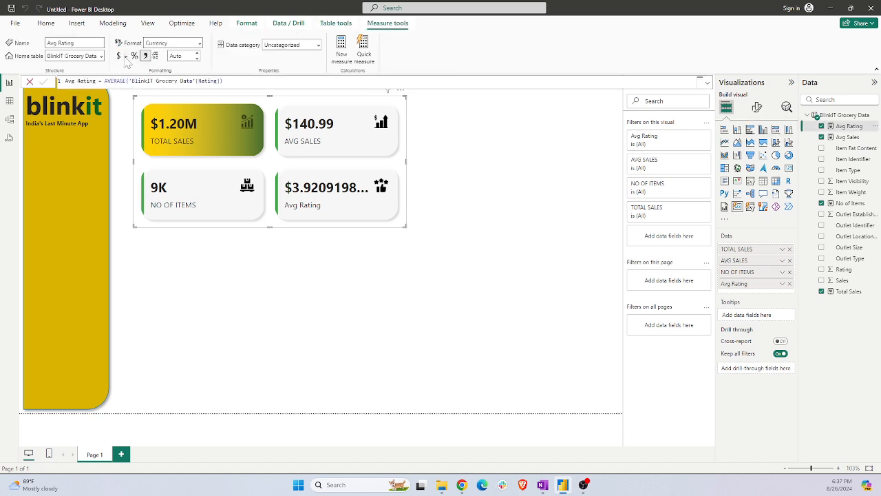
left_click(199, 44)
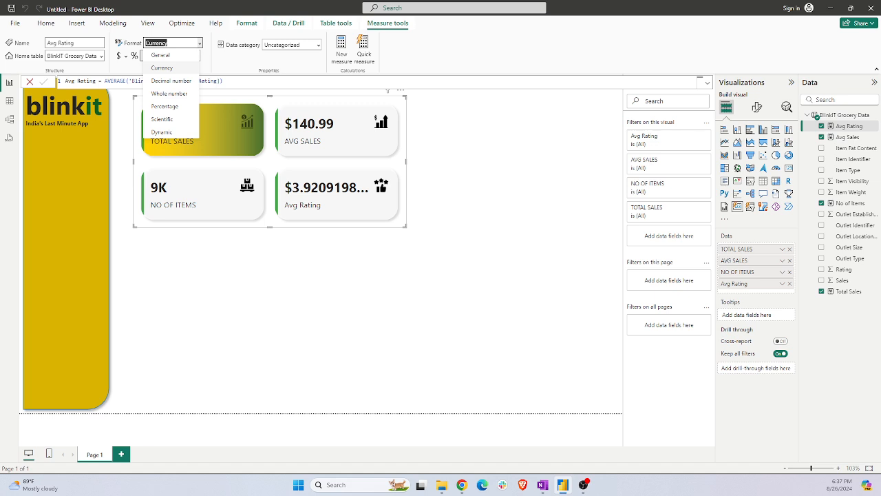
left_click(161, 68)
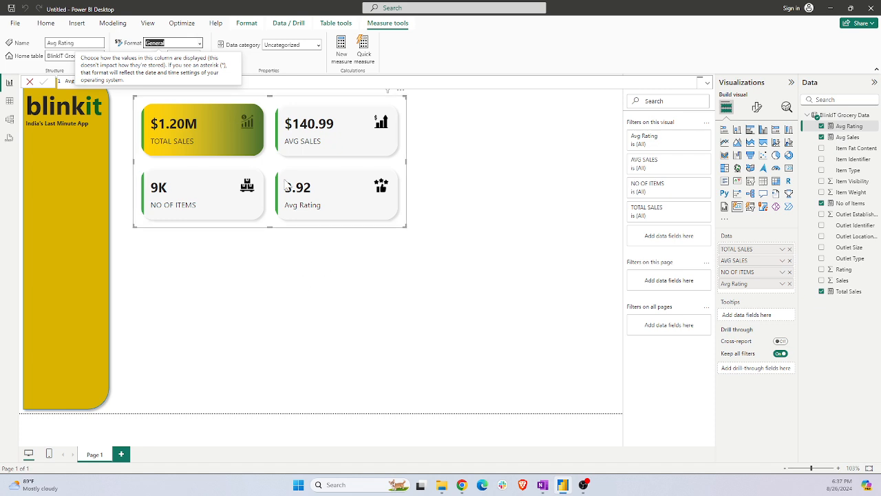
Insert a rounded rectangle below the KPI cards, as wide as the card visual, with rounded corners of 3%
left_click(78, 25)
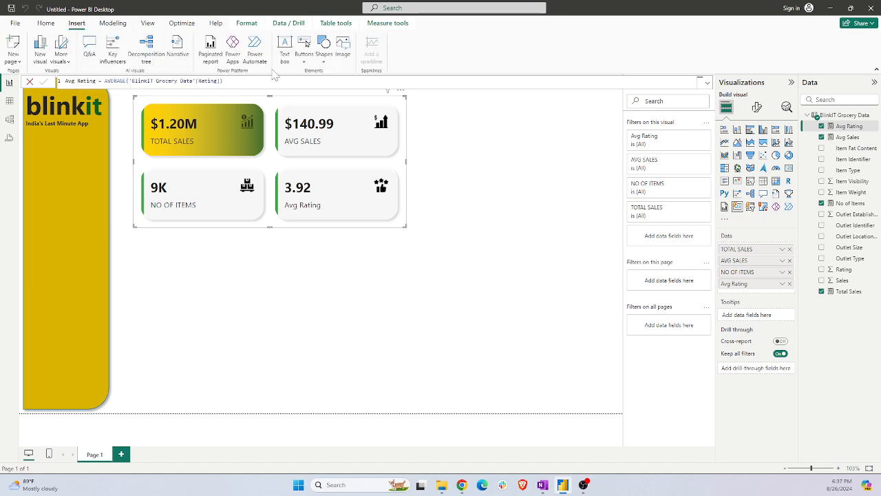
left_click(324, 52)
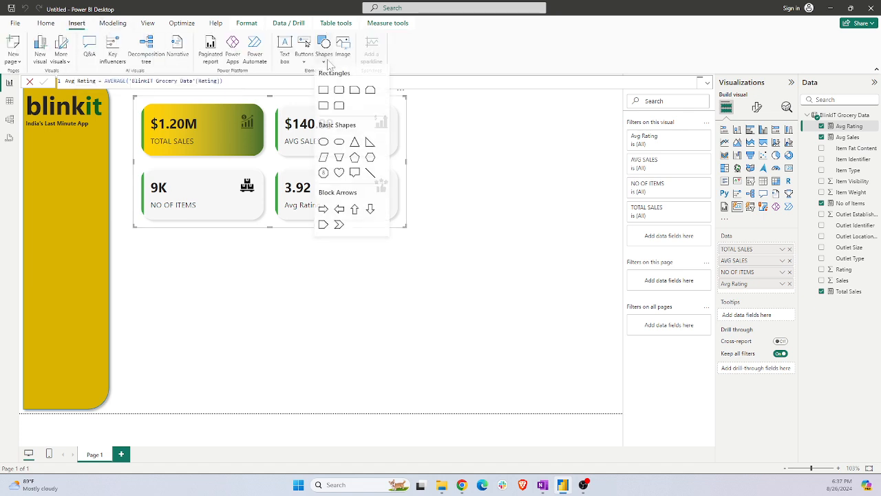
left_click(340, 93)
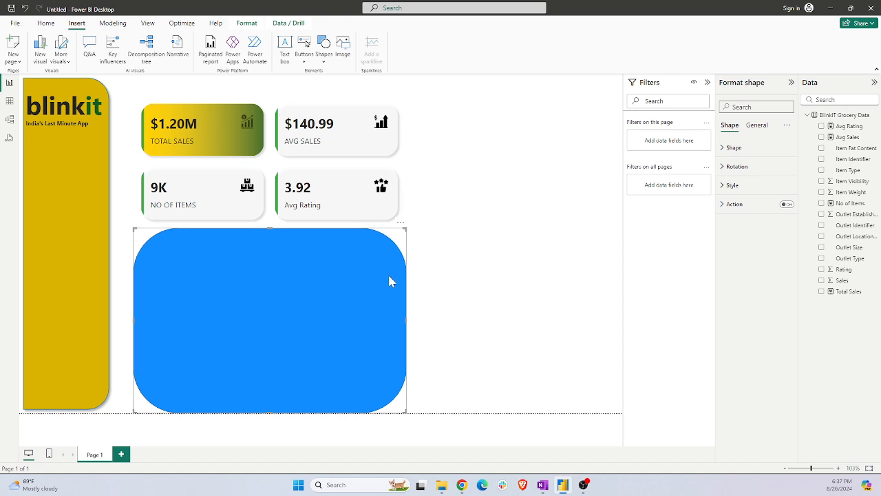
left_click(732, 148)
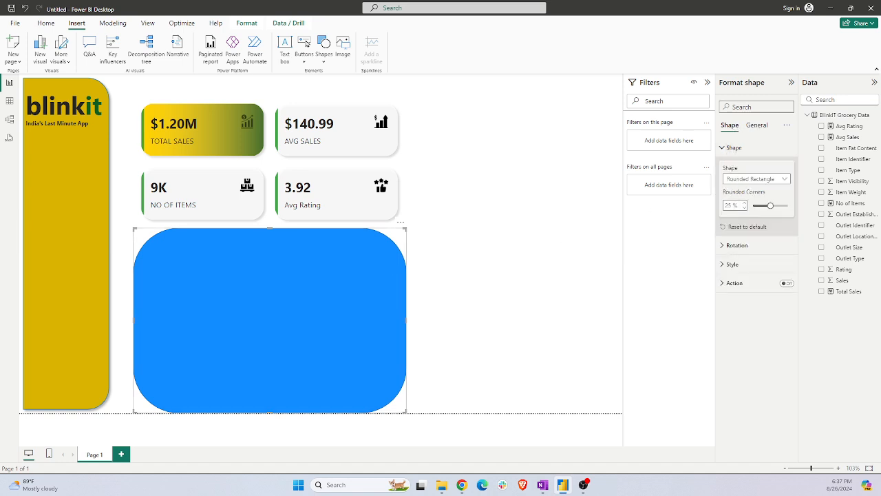
double_click(729, 206)
type("3")
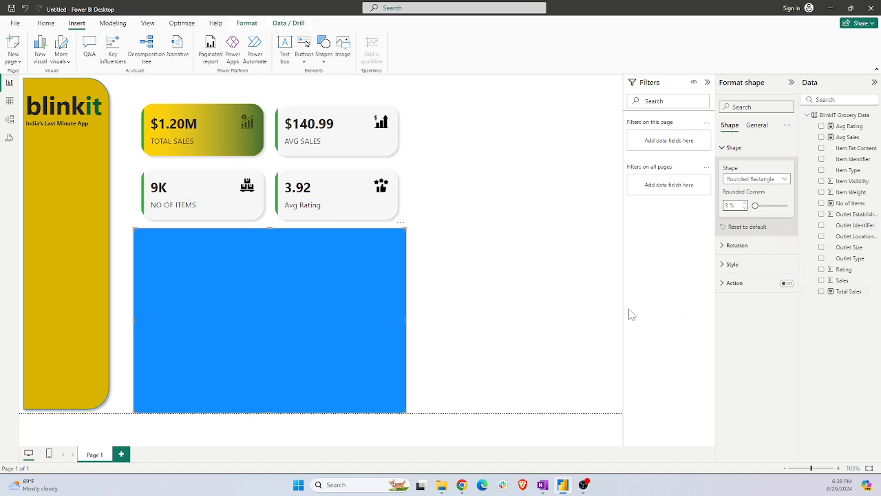
Fill the rounded rectangle with white at 10% transparency
left_click(727, 266)
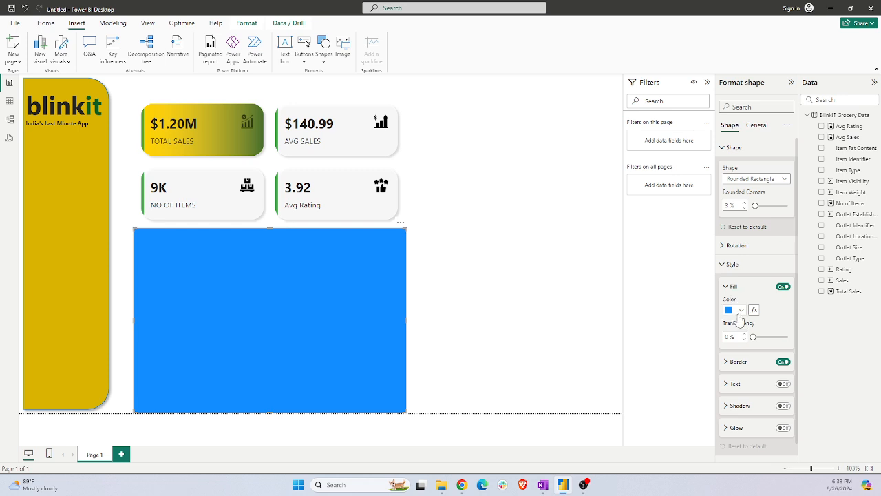
left_click(741, 311)
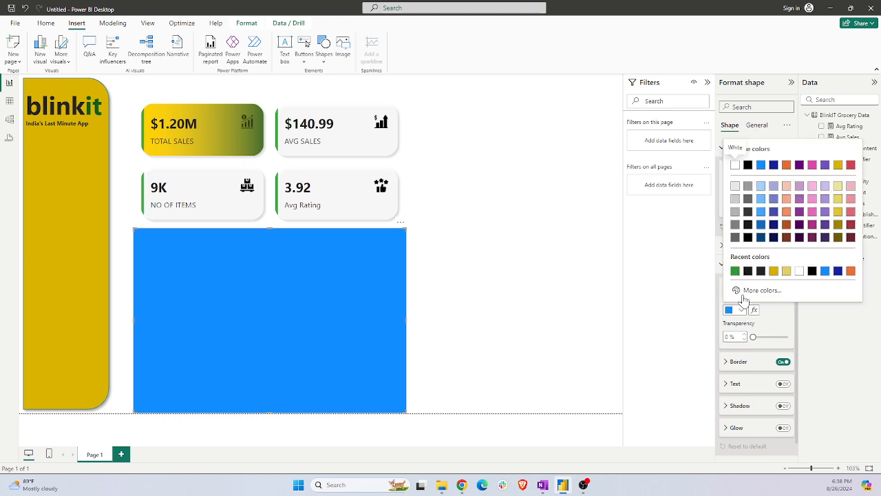
left_click(735, 165)
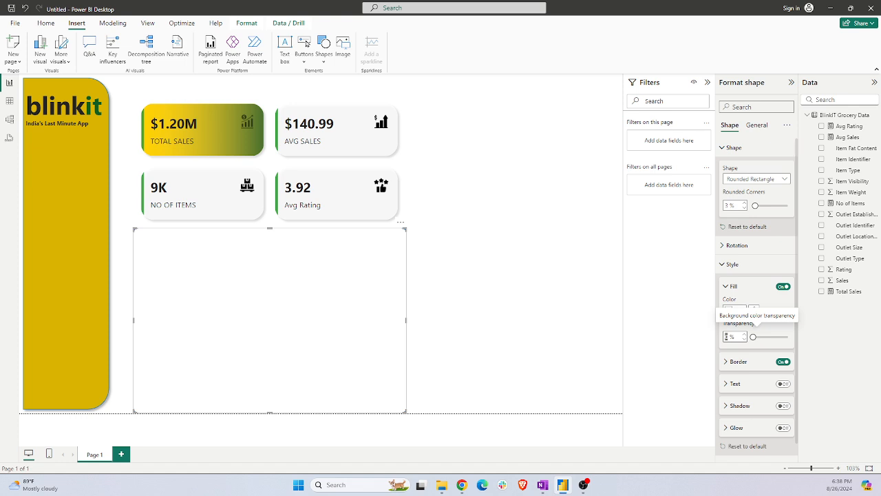
type("10")
left_click(558, 358)
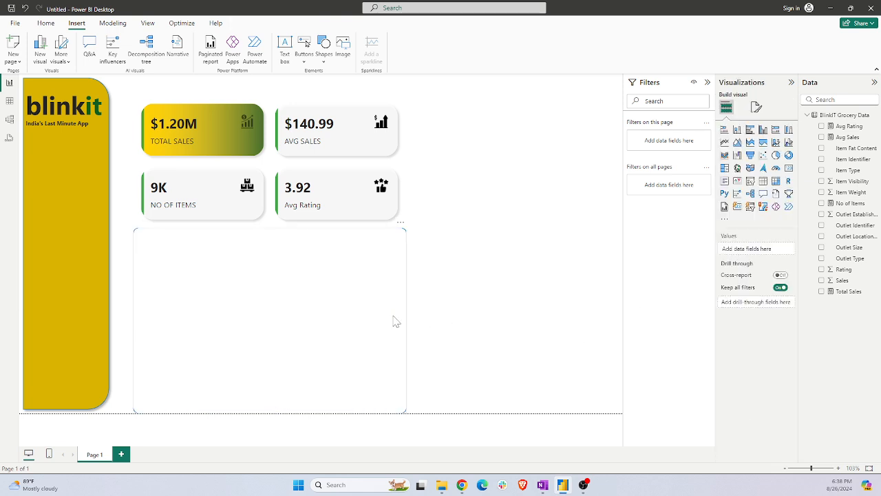
Fill the rounded rectangle below the KPI cards with a light grey and set its fill transparency to 0%
left_click(394, 321)
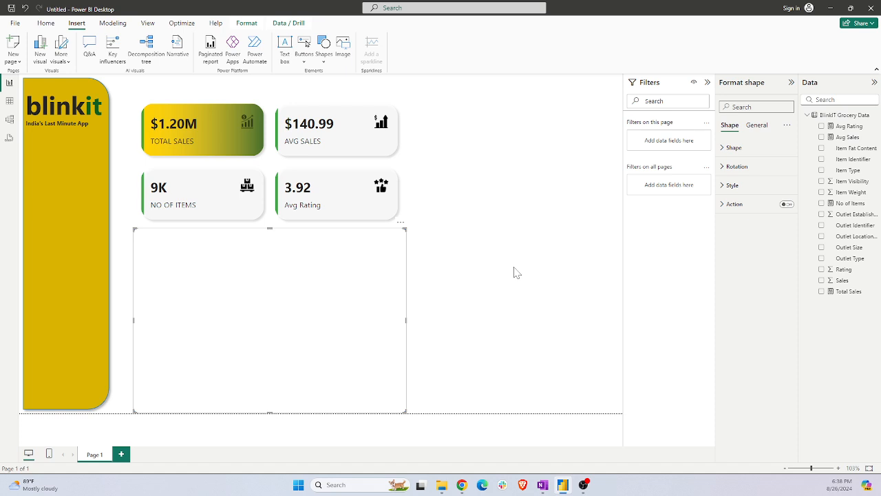
left_click(739, 190)
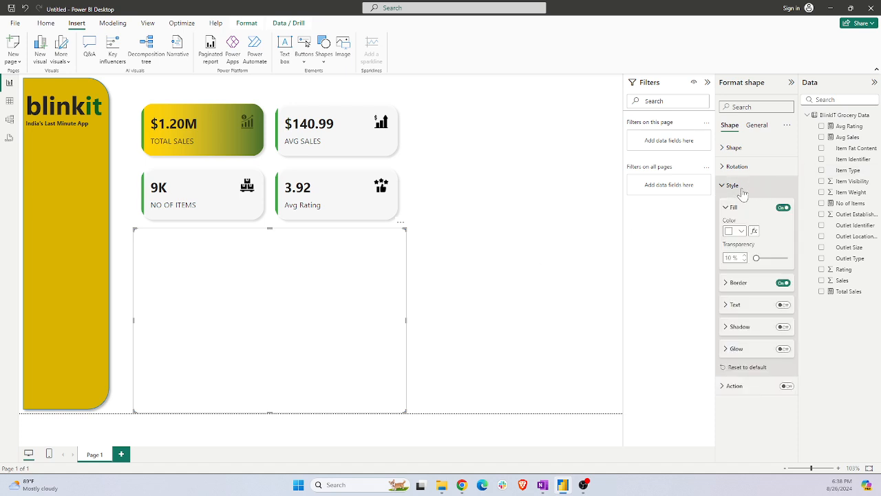
left_click(735, 285)
left_click(736, 283)
left_click(734, 233)
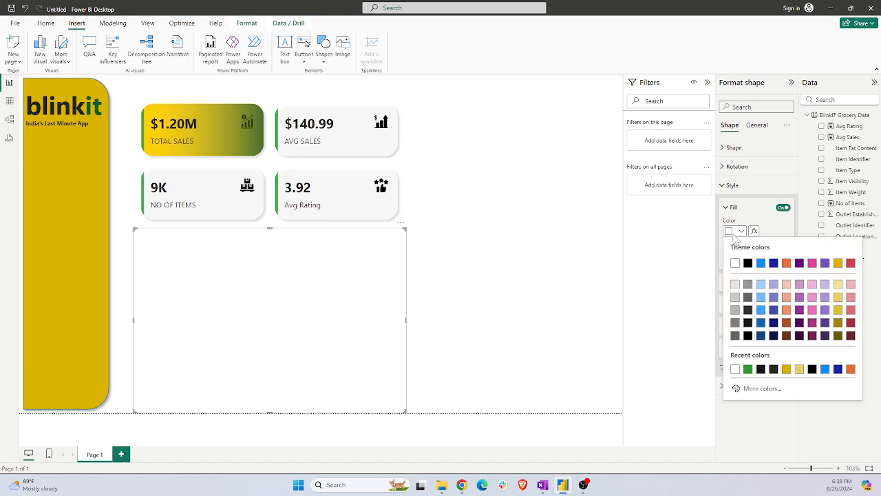
left_click(735, 296)
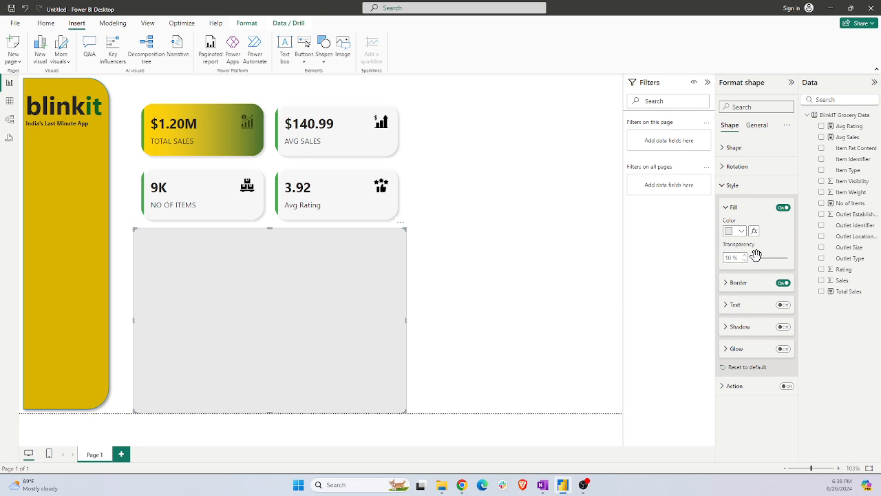
left_click_drag(756, 256, 752, 257)
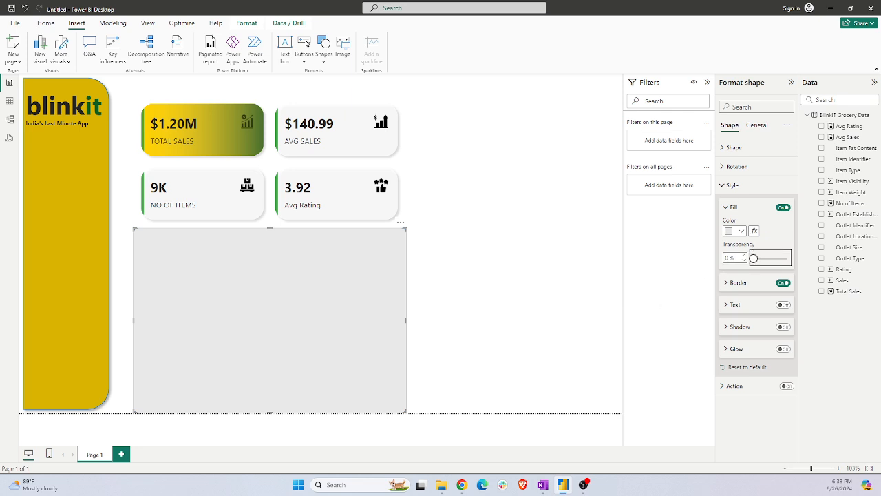
left_click(461, 290)
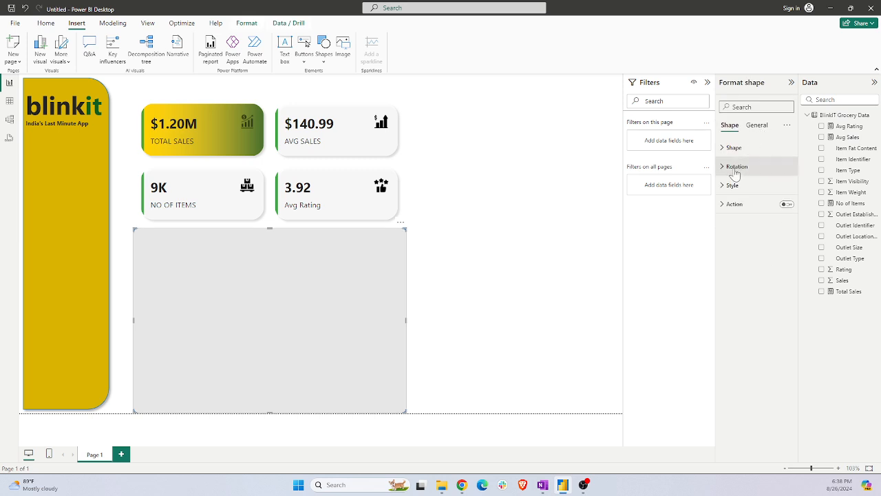
Turn off the border and turn on the shadow for the grey rounded rectangle below the KPI cards
left_click(732, 186)
left_click(783, 282)
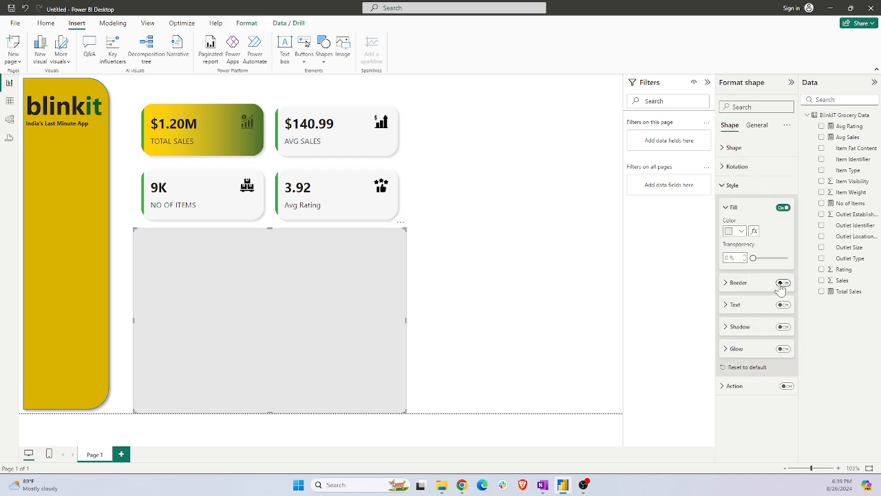
left_click(538, 304)
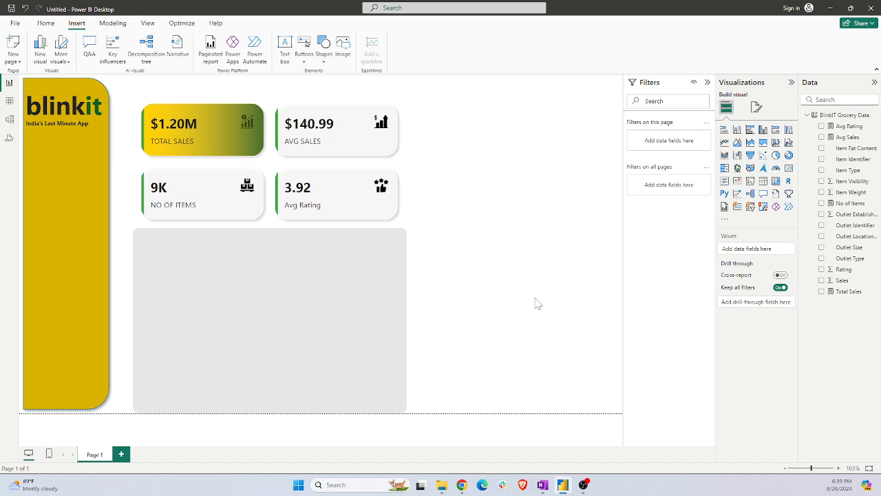
left_click(338, 273)
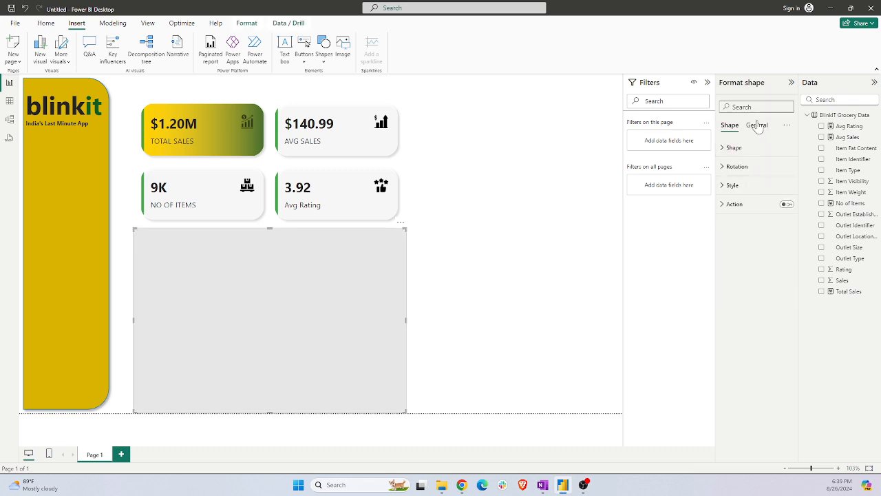
left_click(736, 185)
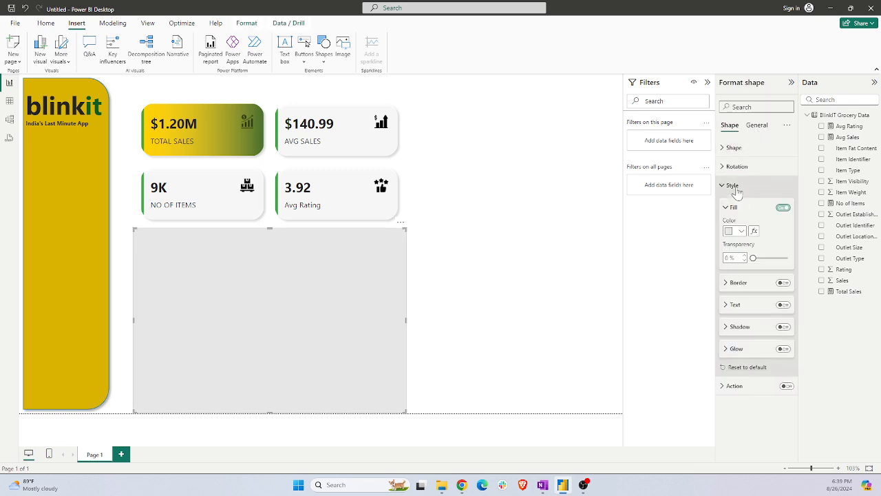
left_click(785, 327)
left_click(445, 285)
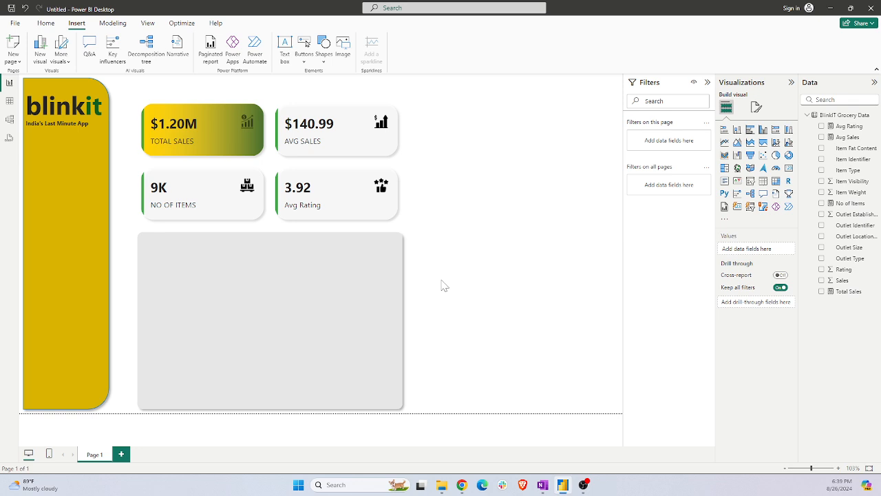
Add a donut chart beside the KPI cards with Item Fat Content as legend and Sales as values
left_click(789, 155)
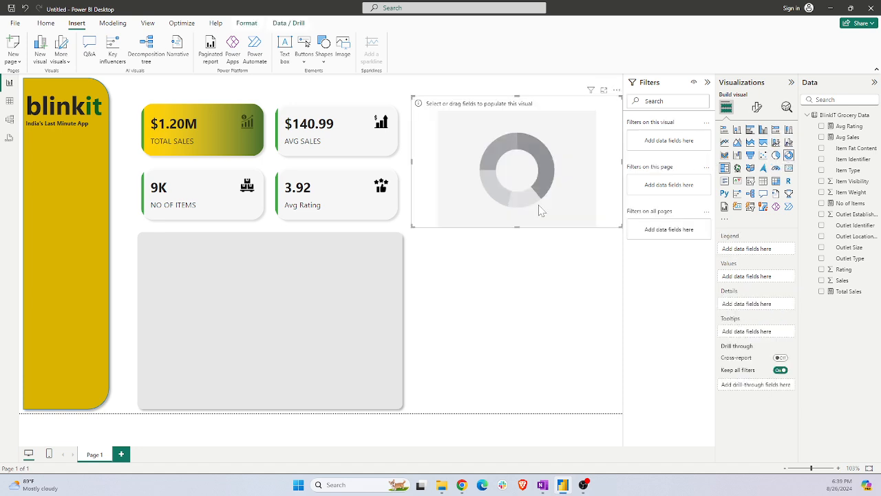
left_click_drag(521, 173, 527, 204)
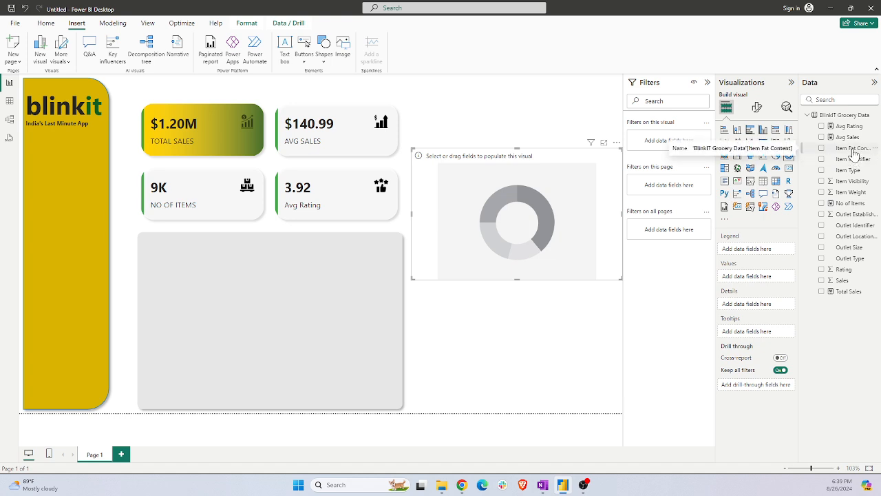
left_click_drag(854, 153, 768, 257)
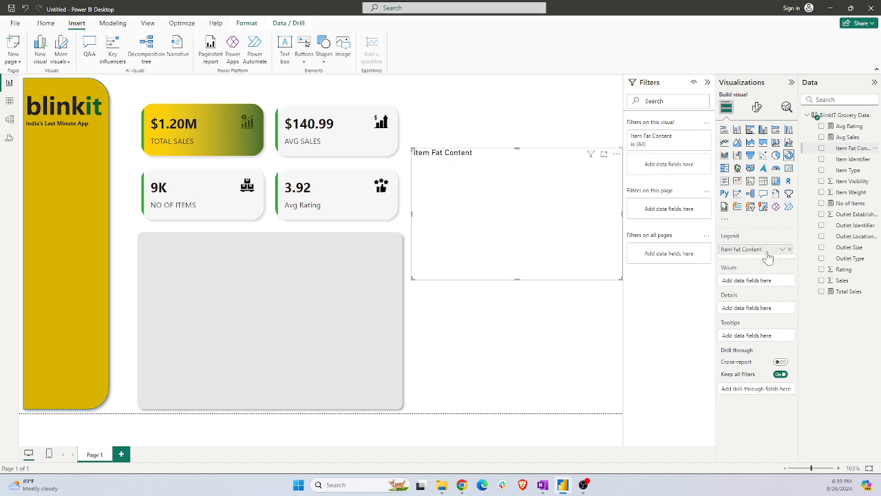
left_click_drag(841, 281, 777, 281)
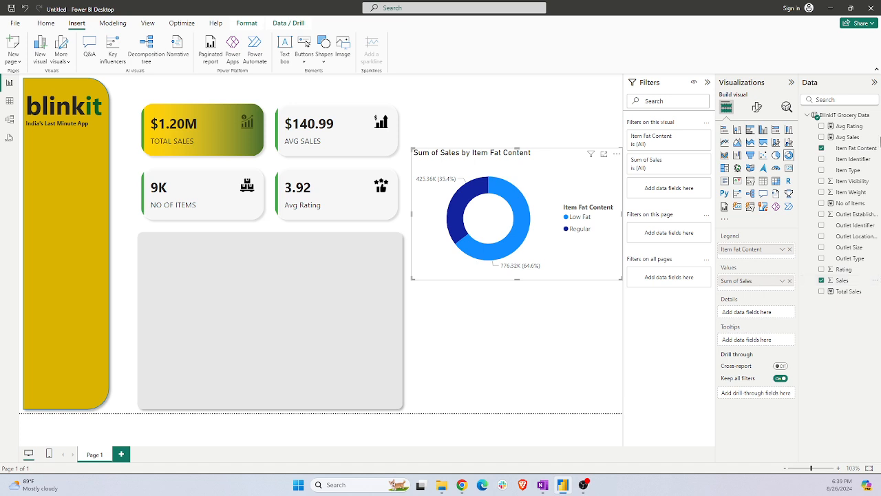
Start a new field parameter and name it Metrics
left_click(110, 26)
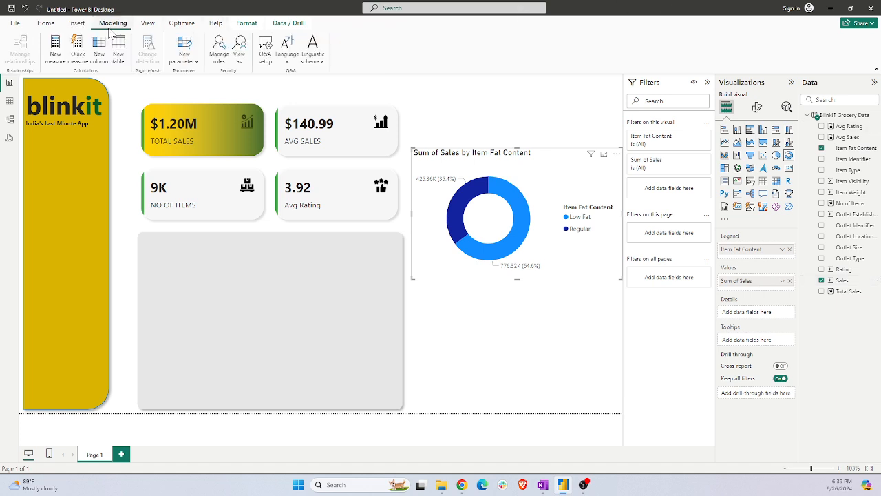
left_click(185, 59)
left_click(181, 92)
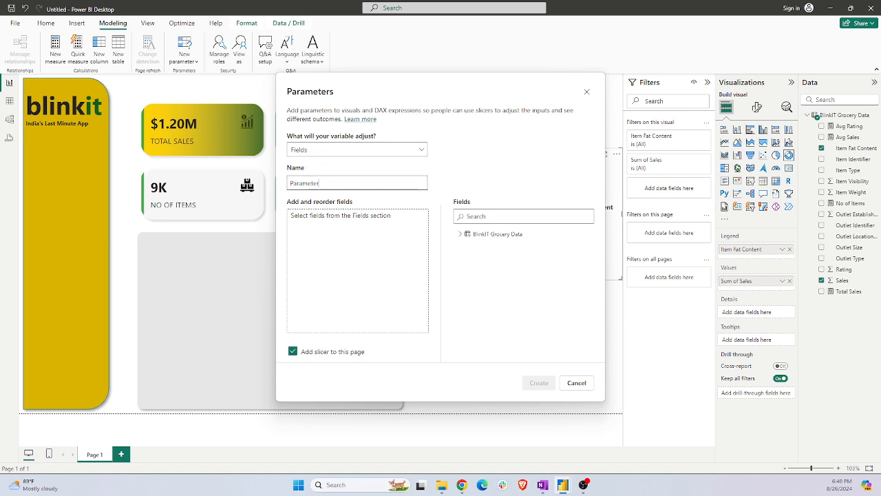
double_click(325, 181)
type("Metrics")
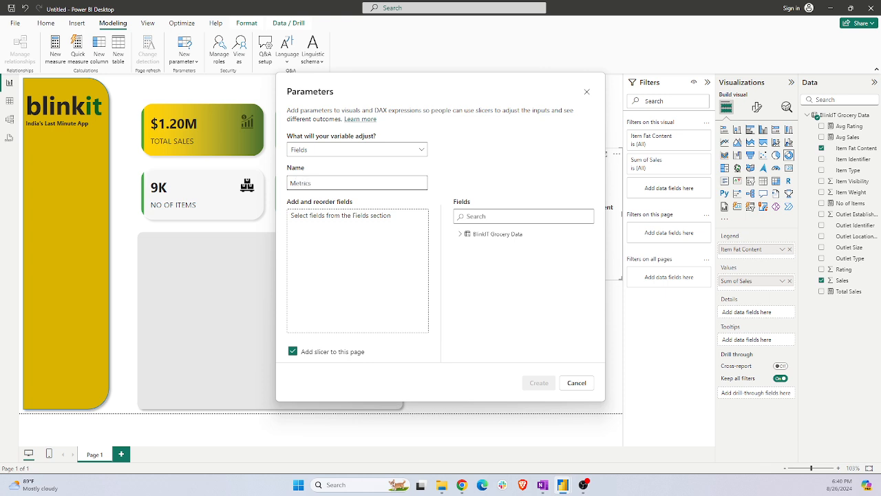
Add Total Sales, Avg Sales, No of Items and Avg Rating to the Metrics parameter in that order and create it with a slicer on the page
left_click(460, 234)
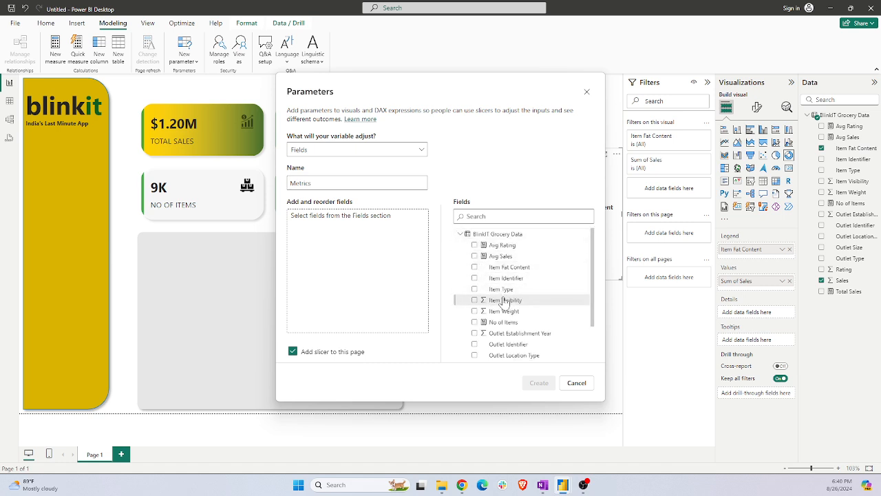
left_click_drag(503, 256, 342, 236)
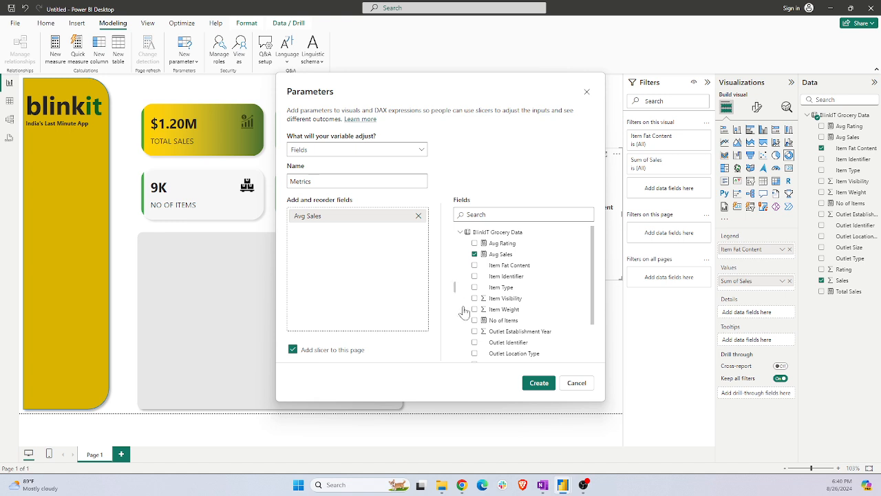
scroll(525, 335, "down", 2)
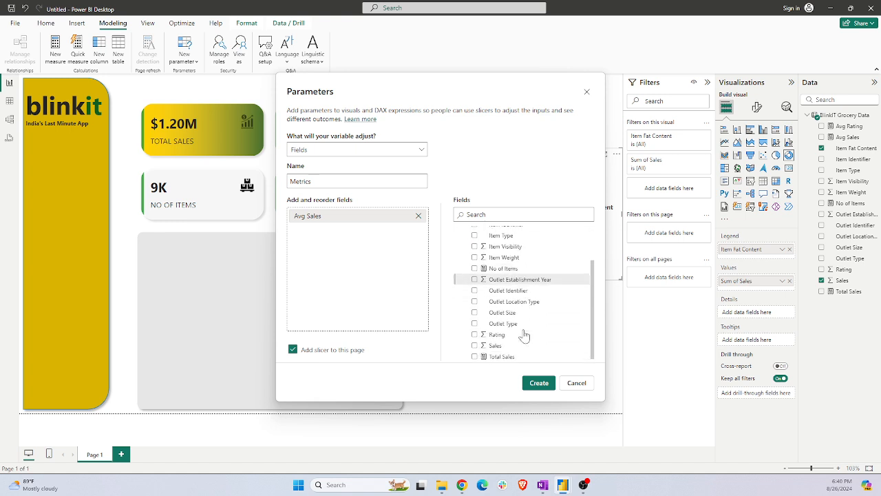
left_click_drag(516, 356, 351, 252)
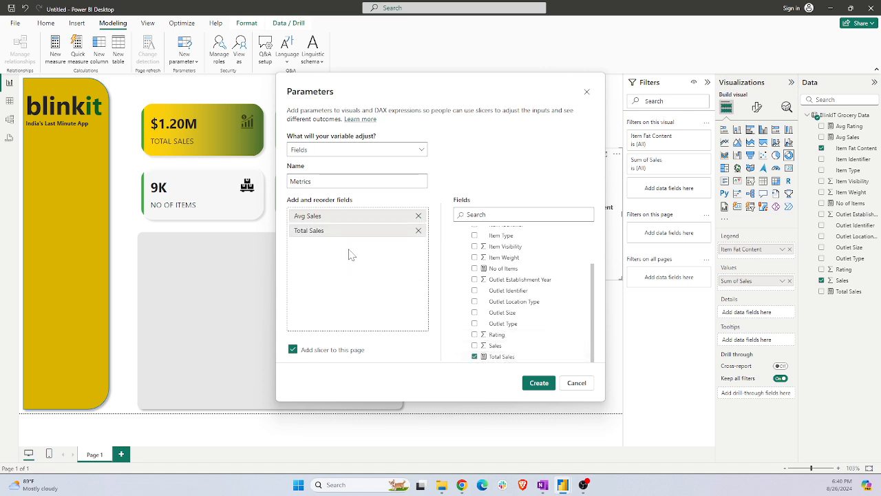
left_click(418, 216)
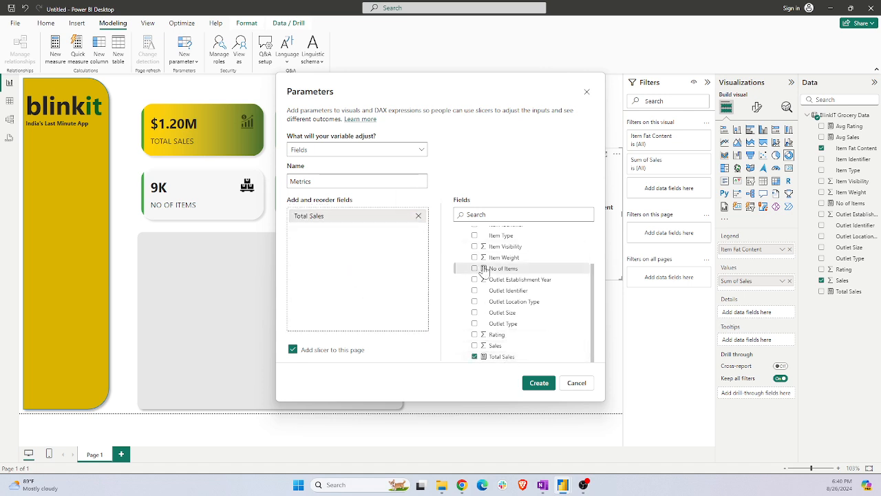
scroll(513, 256, "up", 2)
left_click_drag(499, 253, 358, 238)
scroll(501, 305, "down", 2)
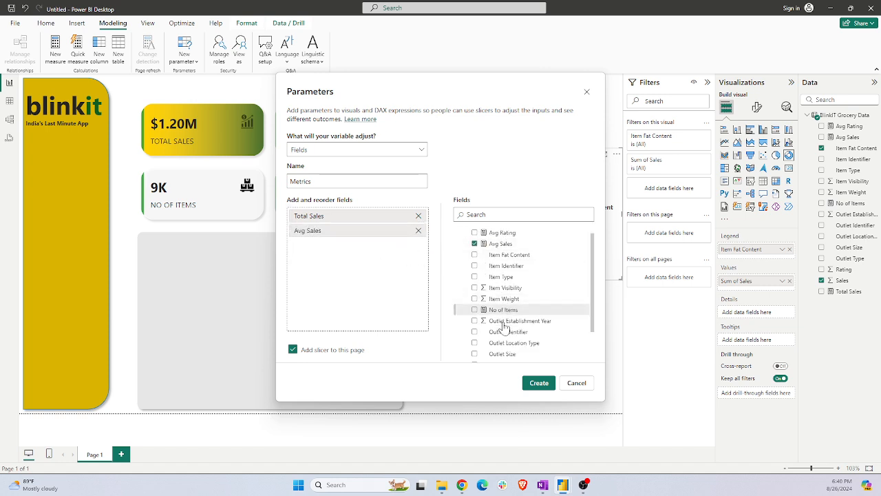
left_click_drag(499, 289, 346, 264)
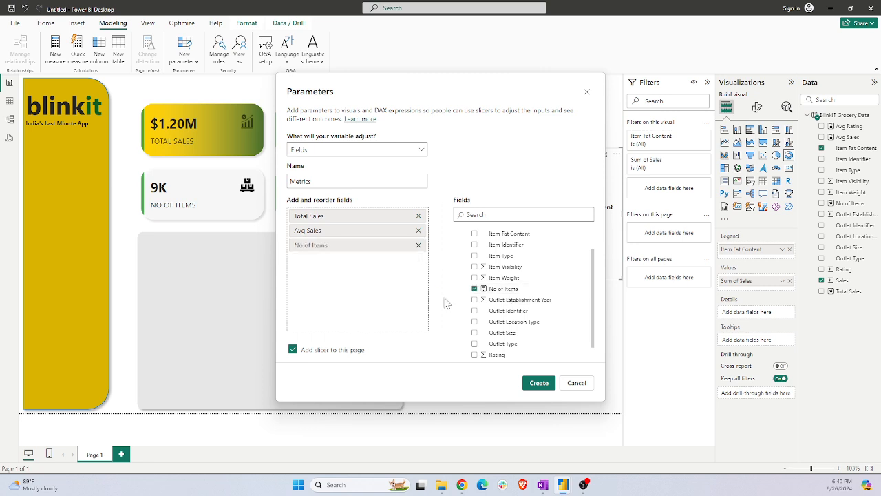
scroll(517, 248, "up", 2)
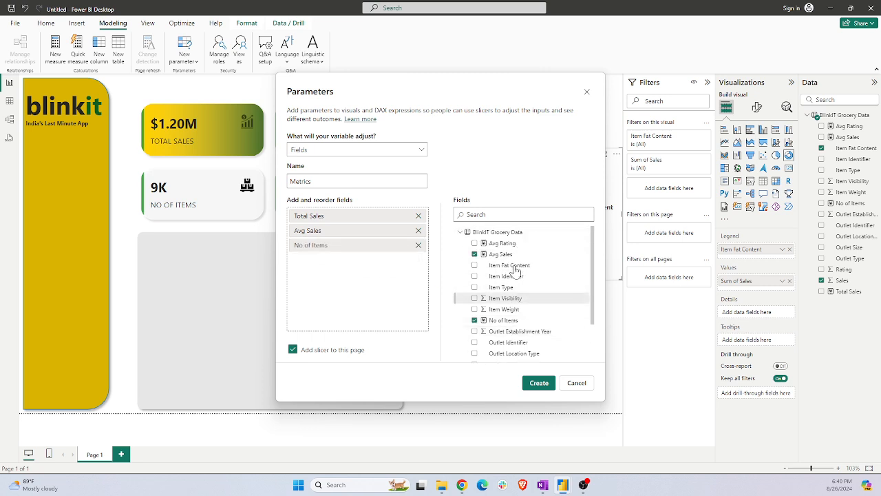
left_click_drag(515, 245, 335, 283)
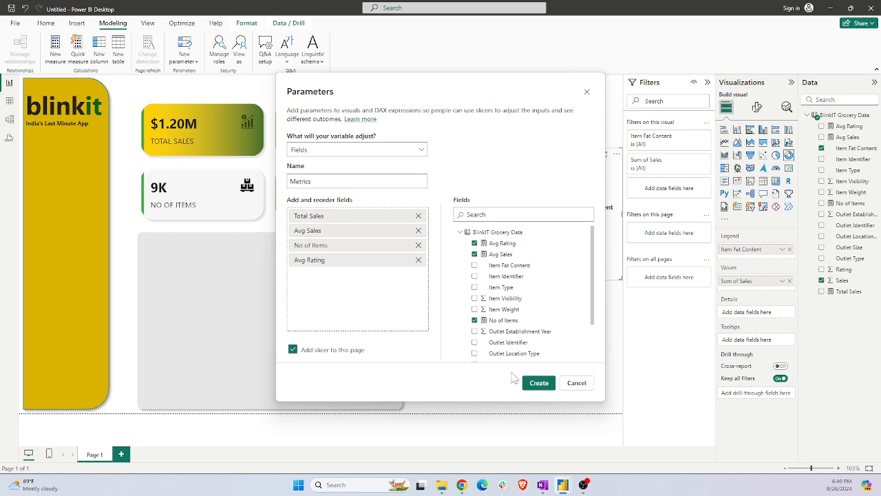
left_click(538, 385)
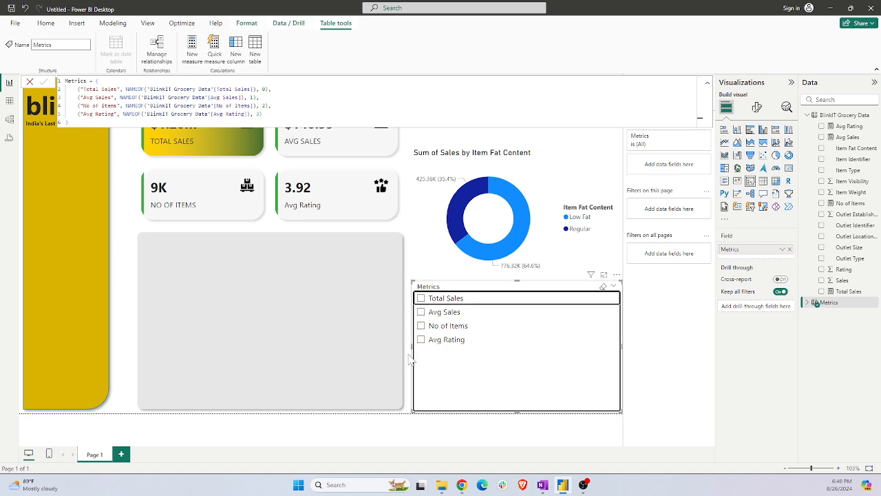
Place the Metrics slicer at the top of the page above the donut chart and shrink it slightly
left_click(469, 368)
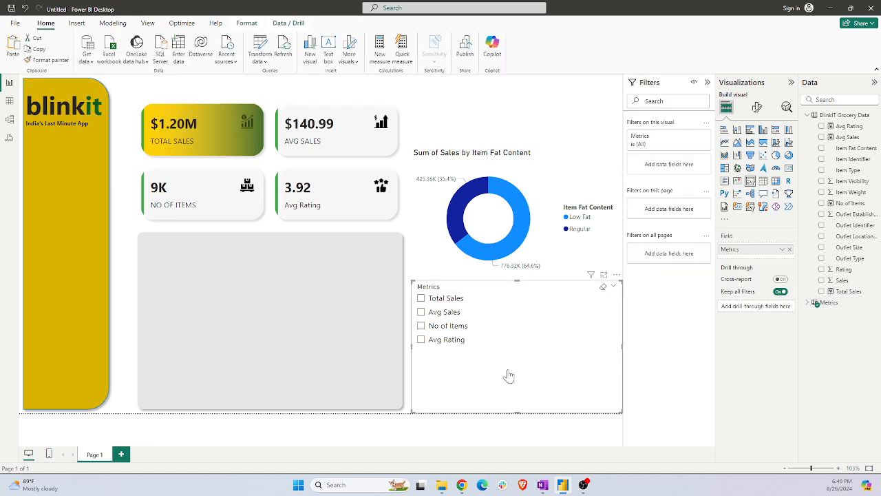
left_click_drag(537, 378, 544, 138)
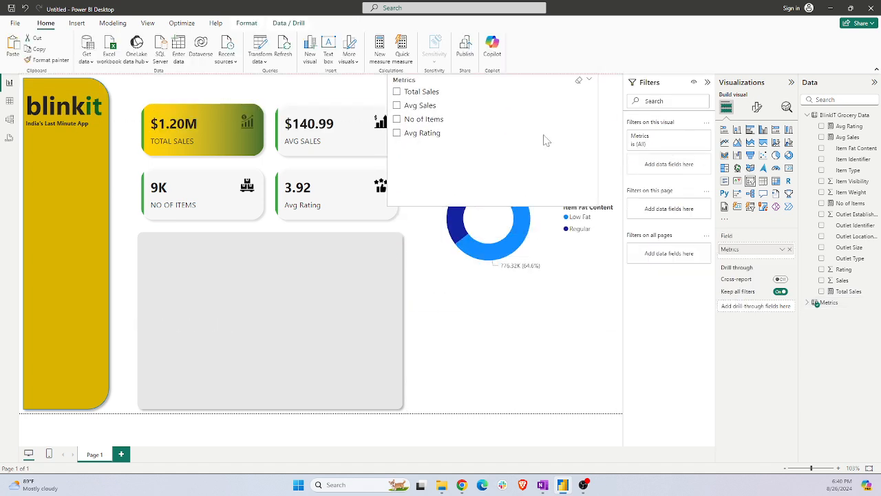
left_click(570, 273)
left_click_drag(574, 273, 578, 453)
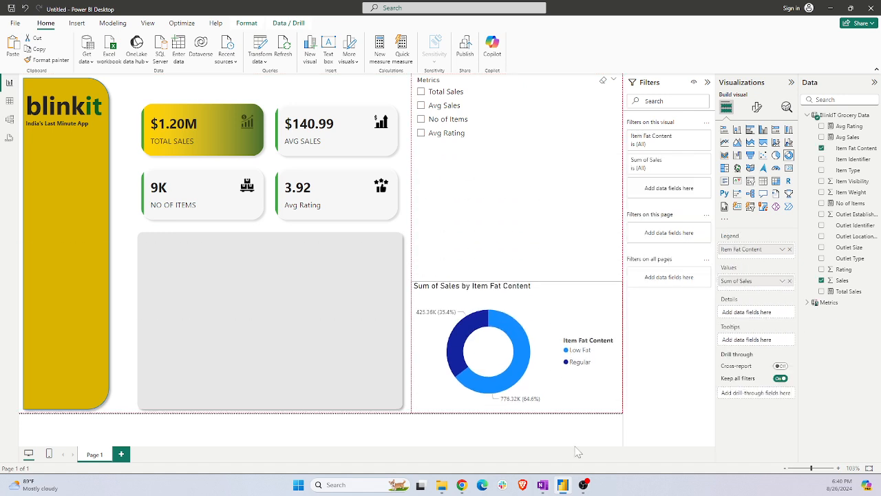
left_click(491, 155)
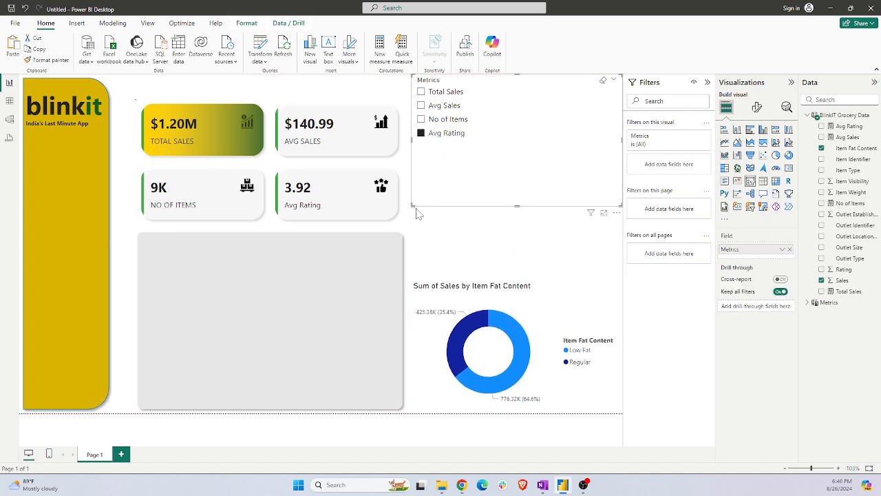
left_click_drag(414, 206, 426, 173)
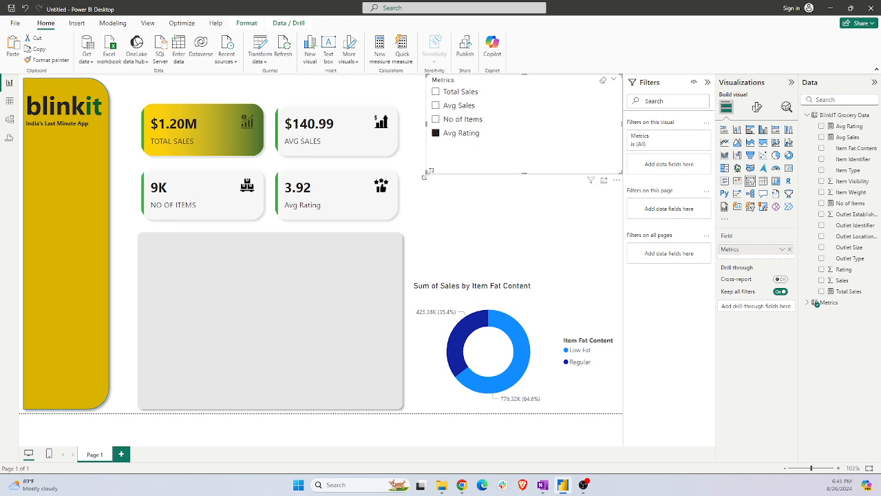
Try the Metrics slicer's options one after another, finishing with Avg Sales selected
left_click(436, 119)
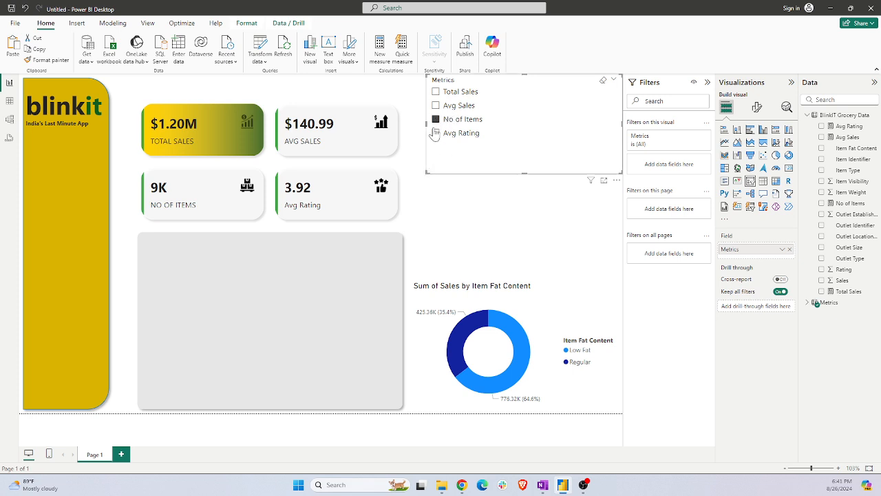
left_click(435, 133)
left_click(436, 108)
left_click(435, 92)
left_click(435, 110)
Replace Sum of Sales in the donut chart's values with the Metrics parameter
left_click(809, 303)
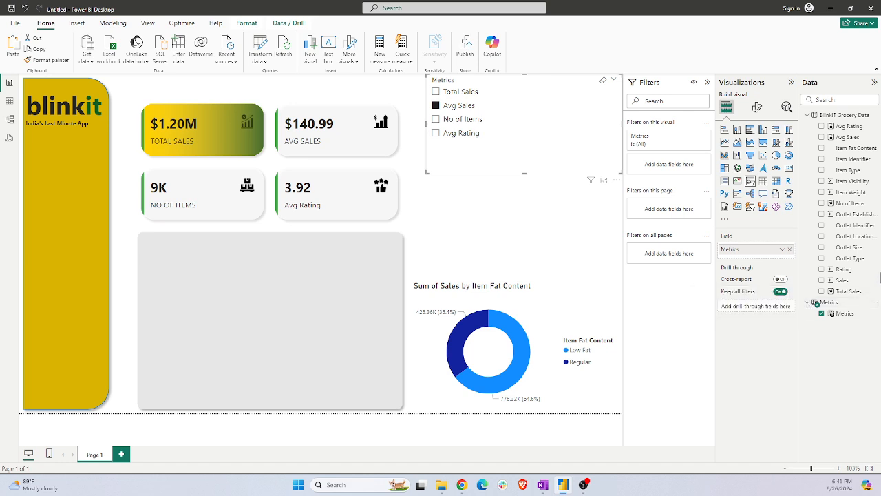
left_click(592, 313)
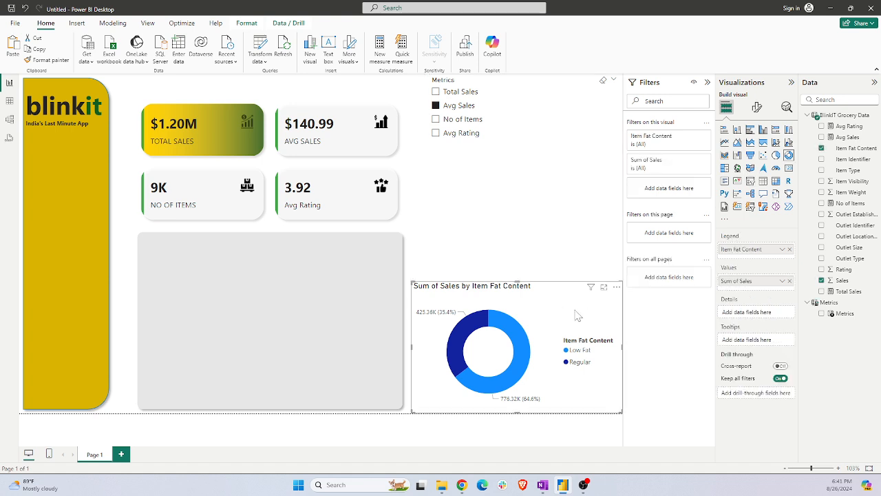
left_click(789, 282)
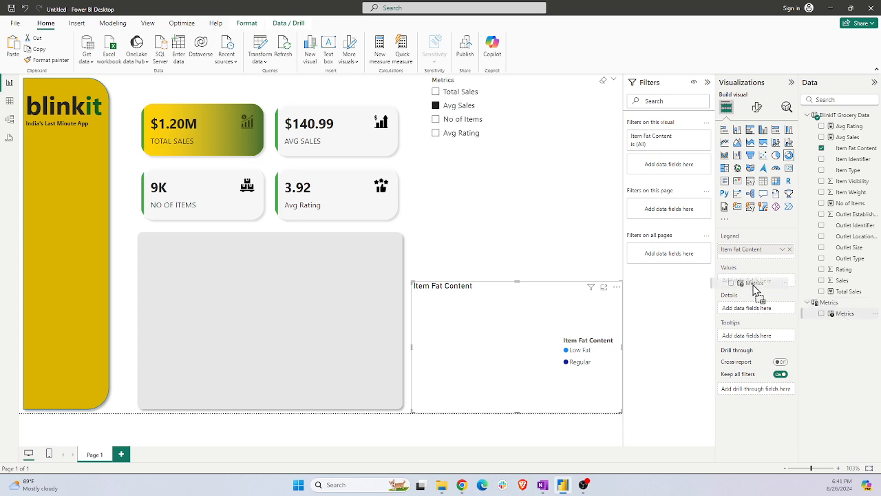
left_click_drag(756, 289, 755, 289)
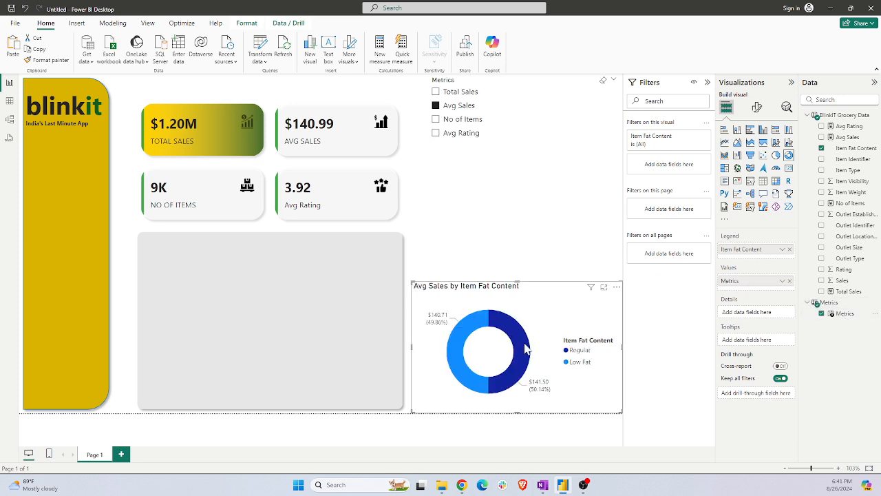
Check how the donut chart responds by selecting Total Sales, No of Items and Avg Rating in the Metrics slicer
left_click(436, 93)
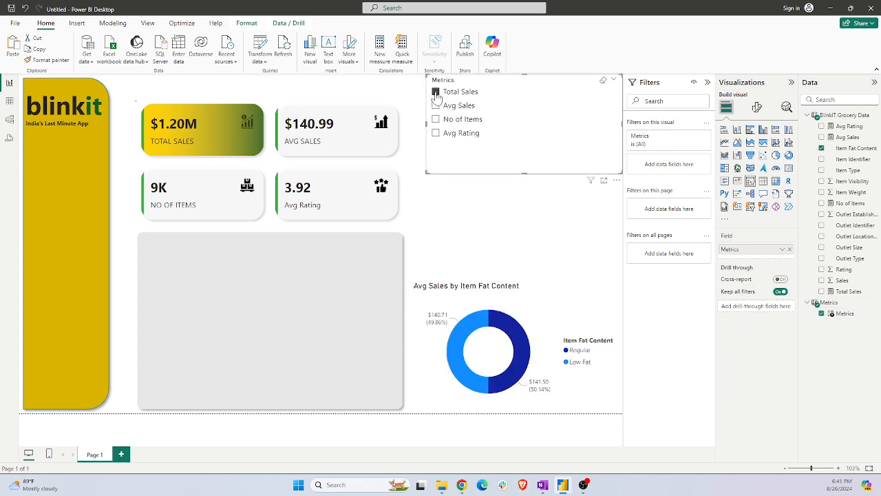
left_click(436, 119)
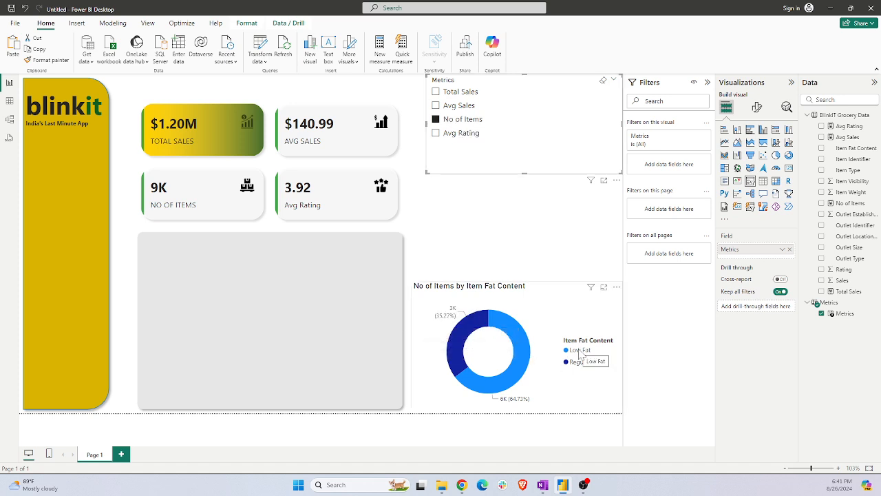
left_click(438, 133)
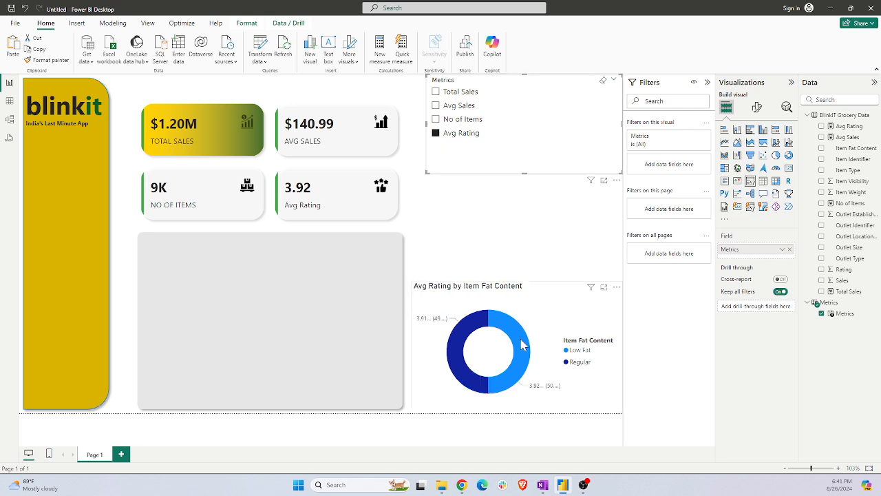
Select Avg Sales in the Metrics slicer, then switch the slicer to the Tile style with single select turned on
left_click(436, 105)
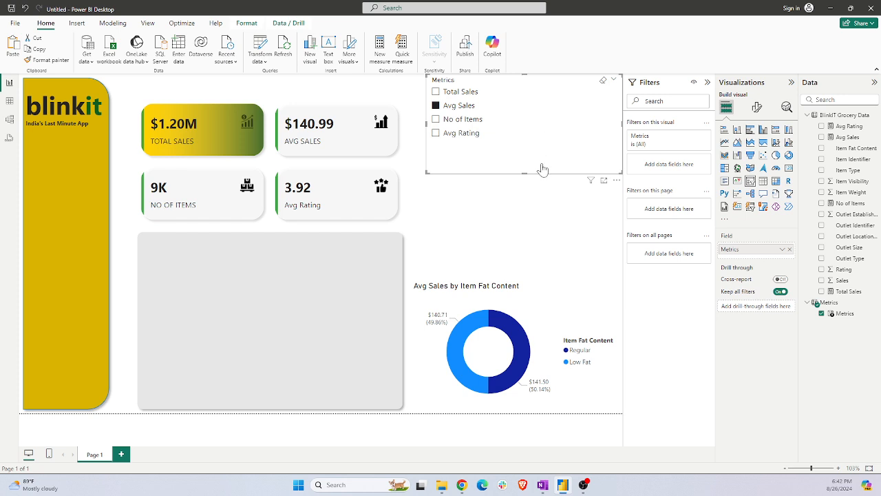
left_click(759, 110)
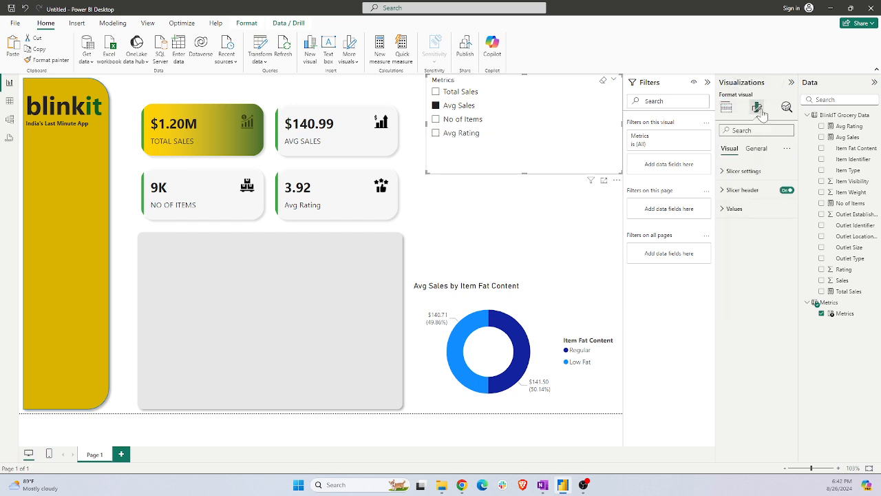
left_click(736, 171)
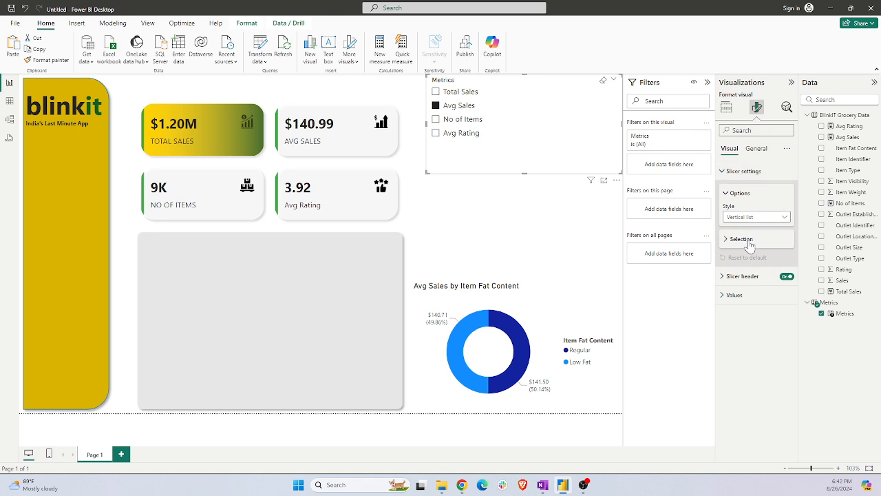
left_click(773, 217)
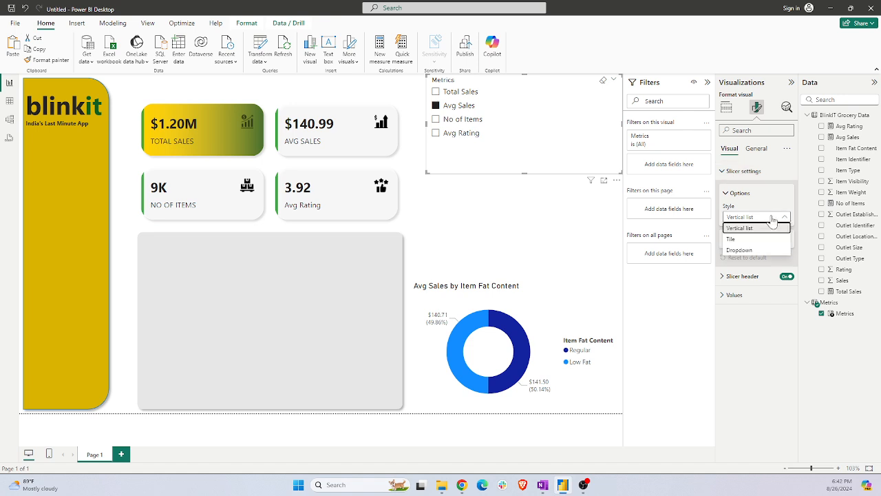
left_click(742, 240)
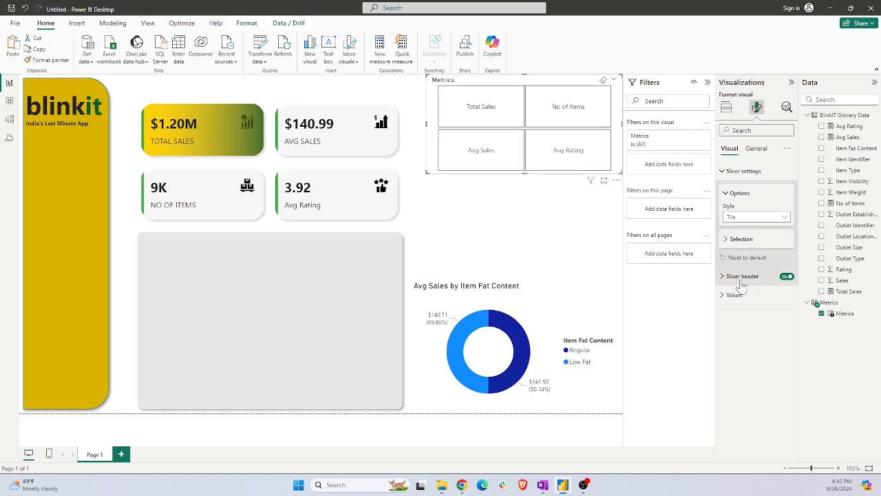
left_click(743, 276)
left_click(737, 239)
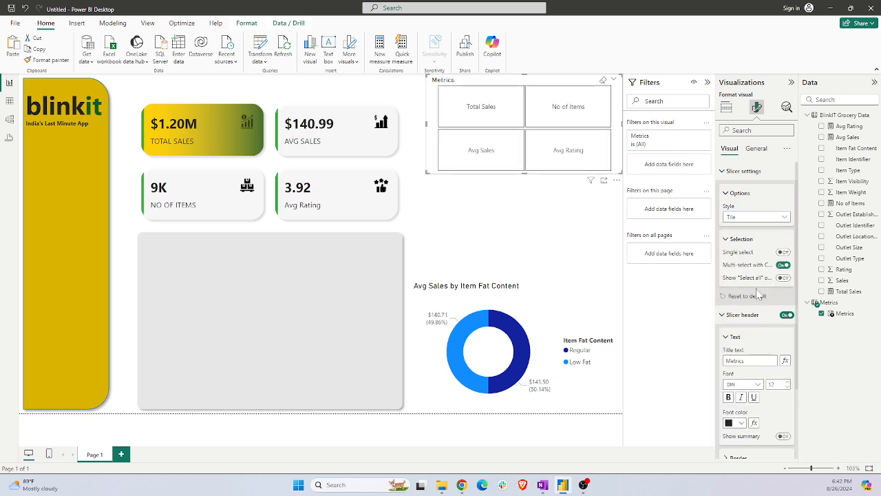
left_click(783, 252)
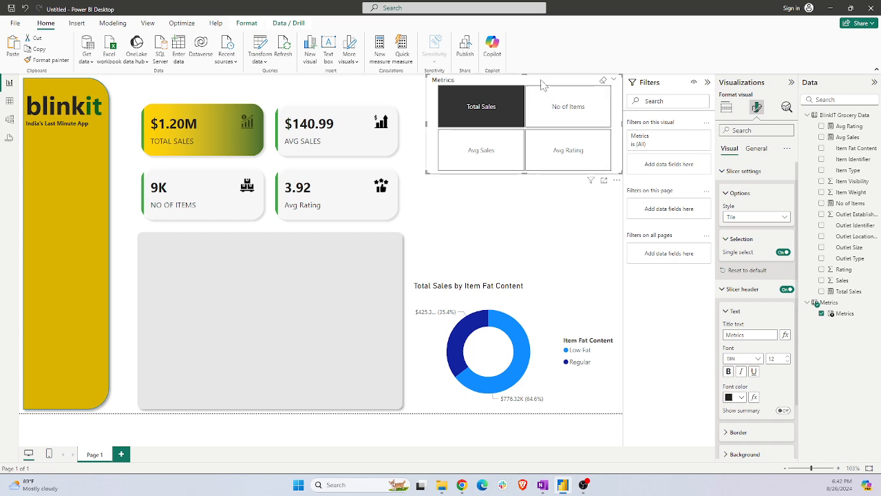
Resize the Metrics slicer into one row of tiles, height 40 and width 480, and place it along the grey panel's upper edge
left_click_drag(540, 80, 273, 265)
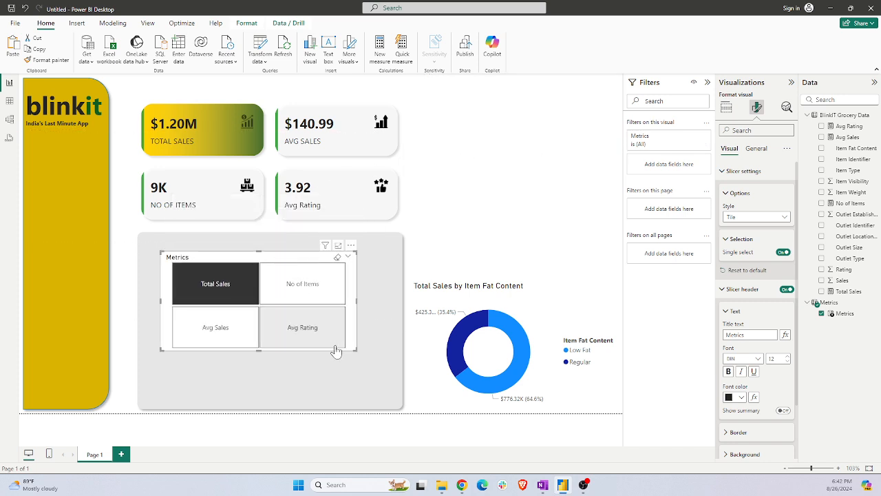
left_click_drag(353, 351, 613, 226)
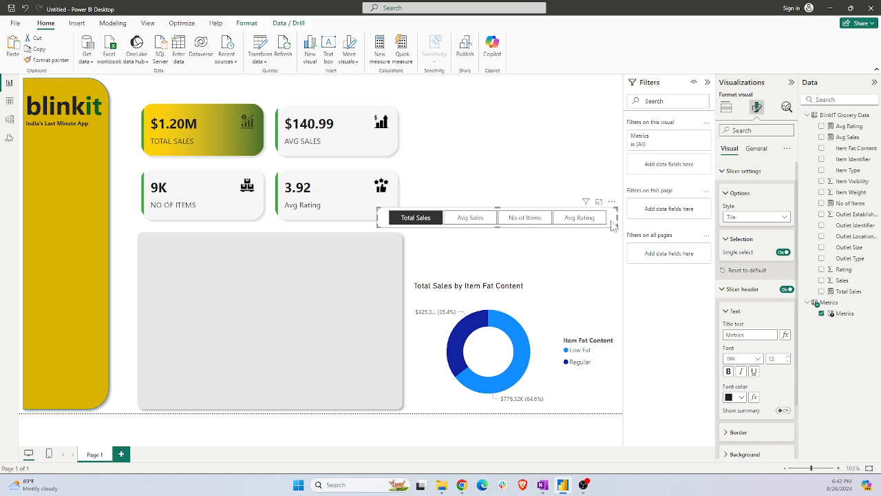
left_click(758, 149)
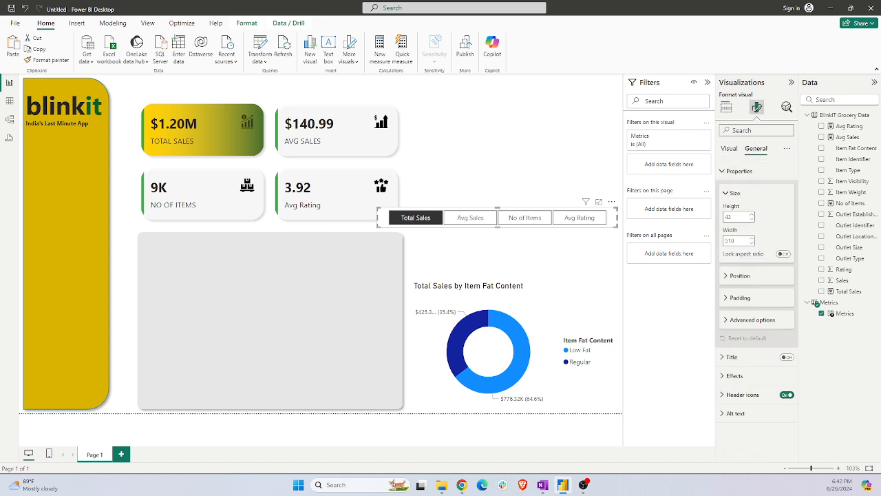
double_click(728, 217)
type("40")
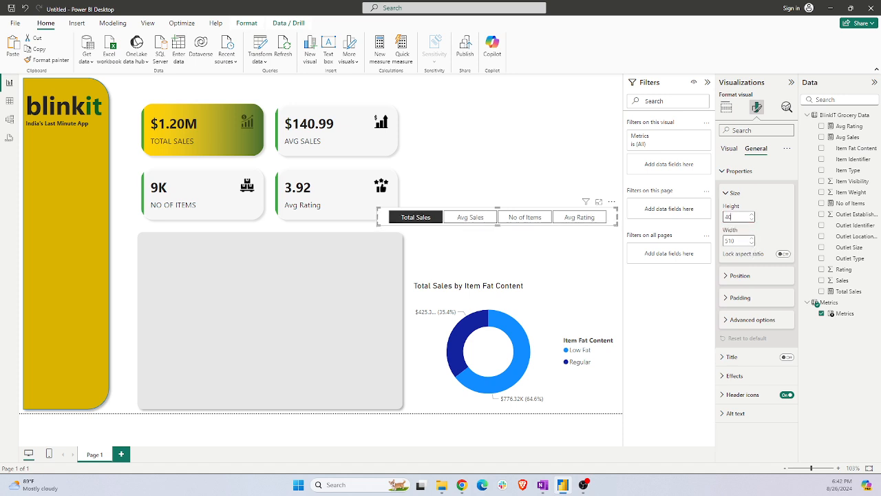
key("Tab")
type("480")
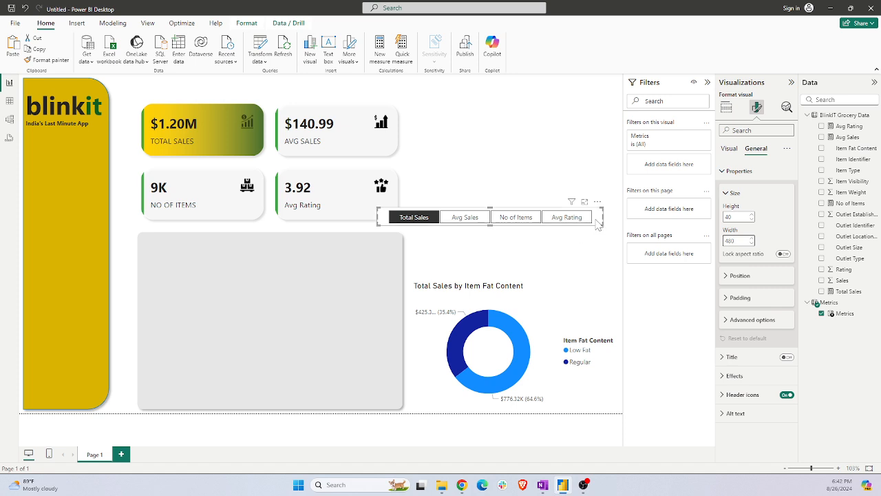
left_click_drag(597, 221, 375, 249)
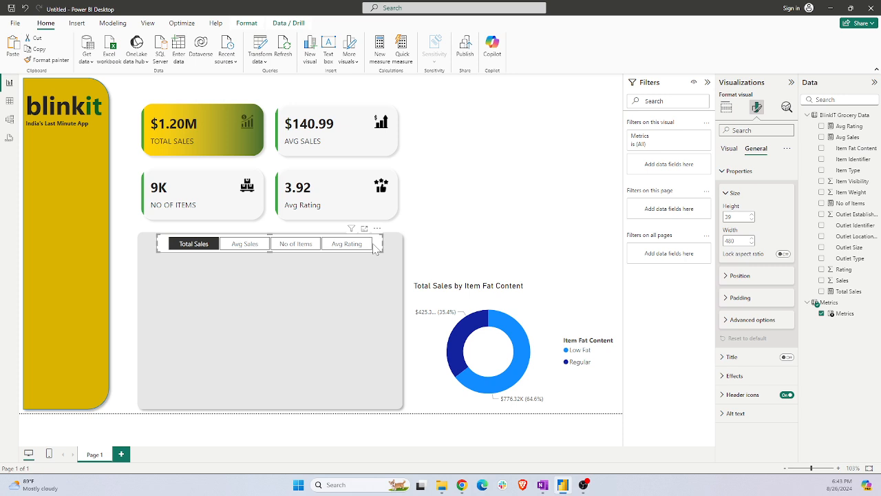
Turn off the Metrics slicer's background so the grey panel shows through behind the tiles
left_click(727, 107)
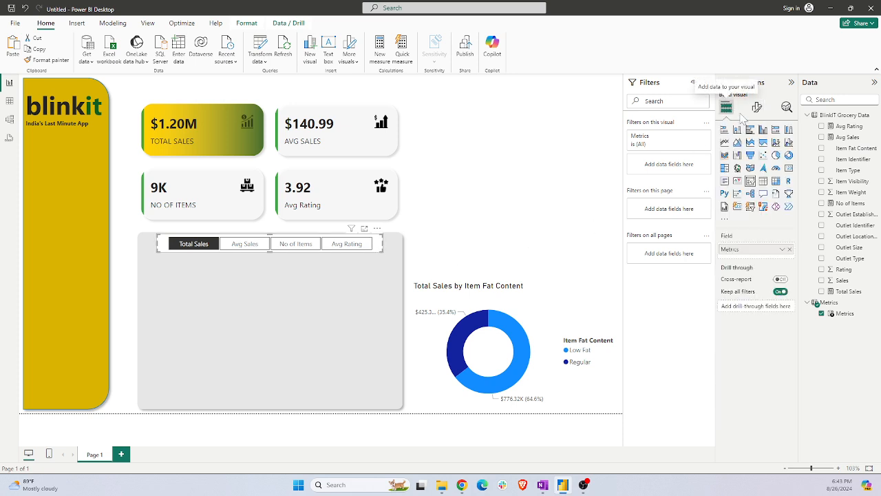
left_click(757, 107)
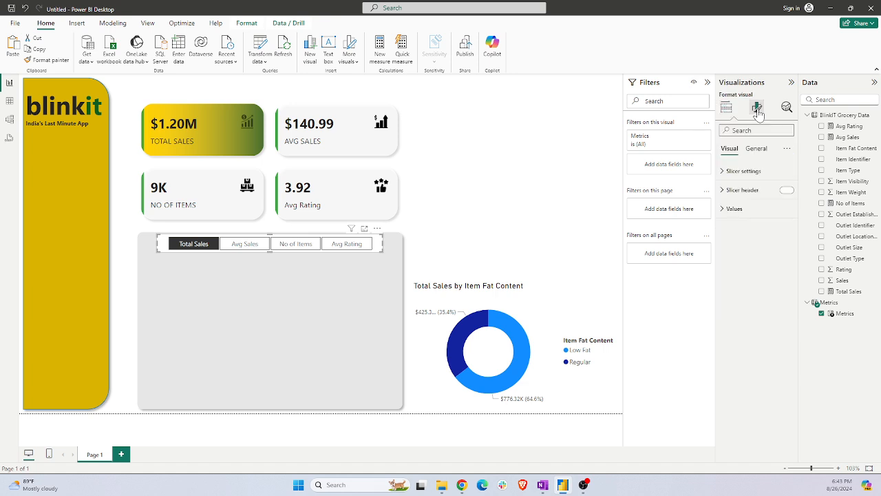
left_click(731, 210)
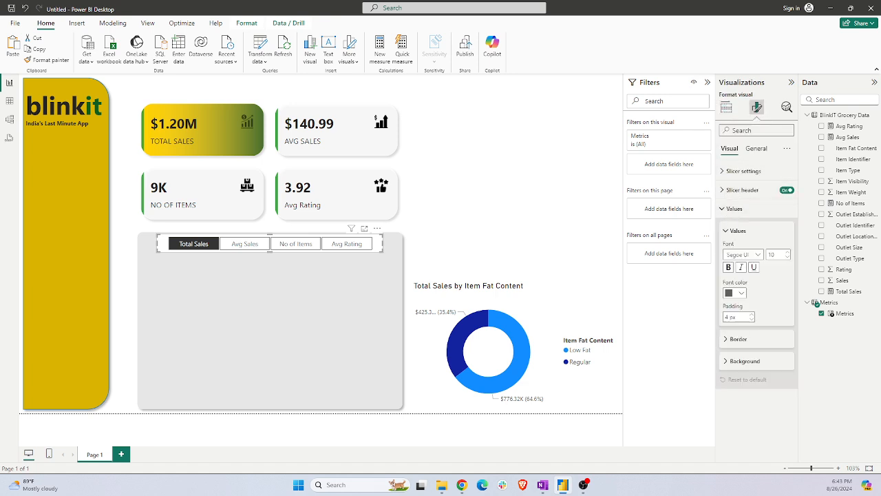
left_click(734, 361)
left_click(737, 359)
left_click(757, 149)
left_click(734, 209)
left_click(783, 231)
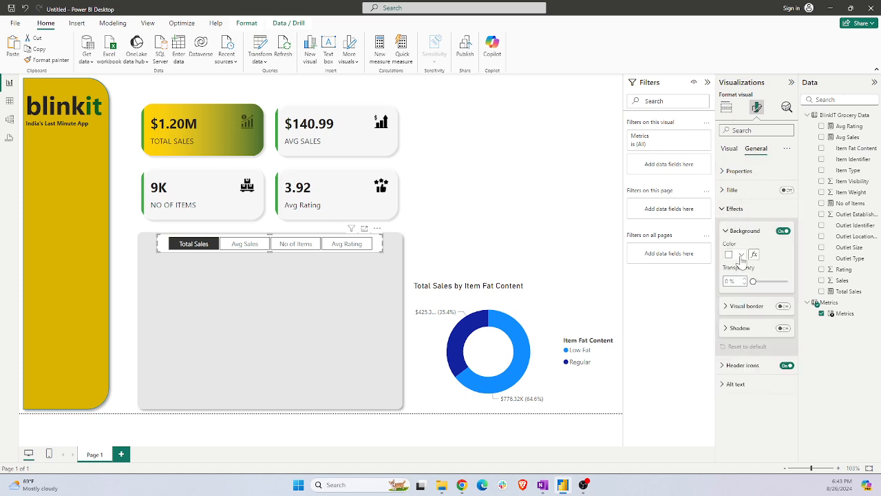
left_click(784, 231)
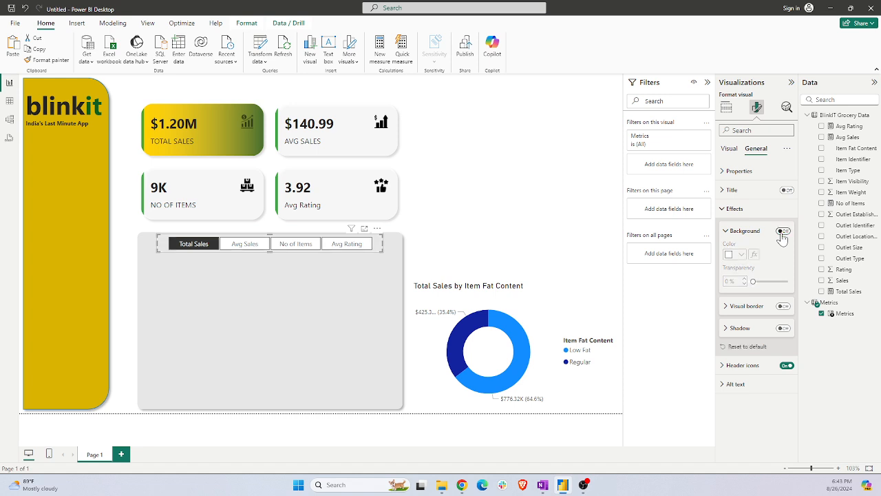
left_click(509, 246)
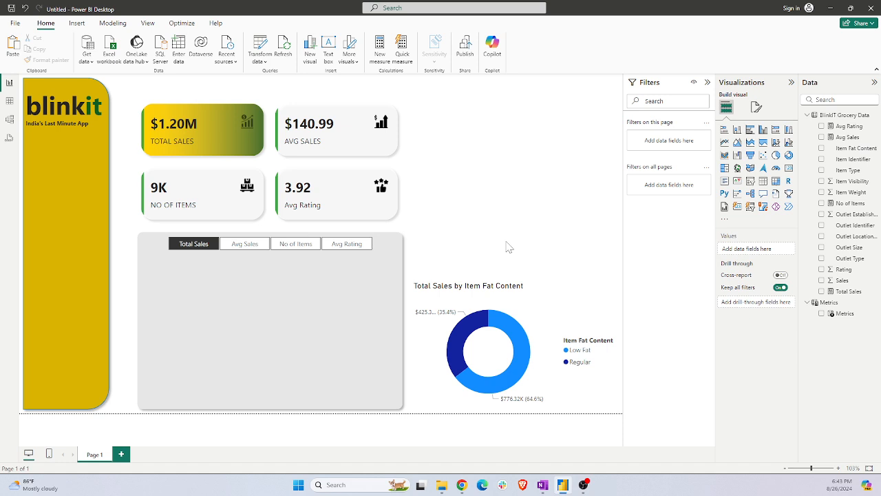
Set the background color of the Metrics slicer's values to the recently used gold
left_click(376, 247)
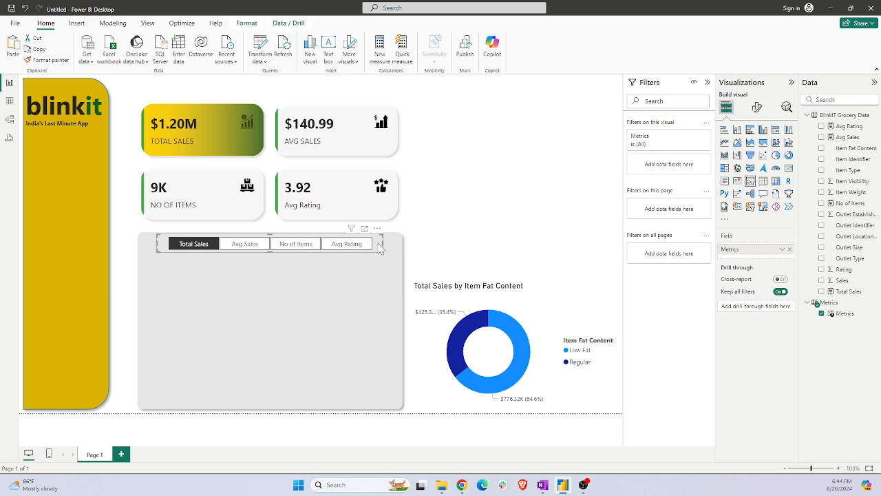
left_click(756, 111)
left_click(735, 209)
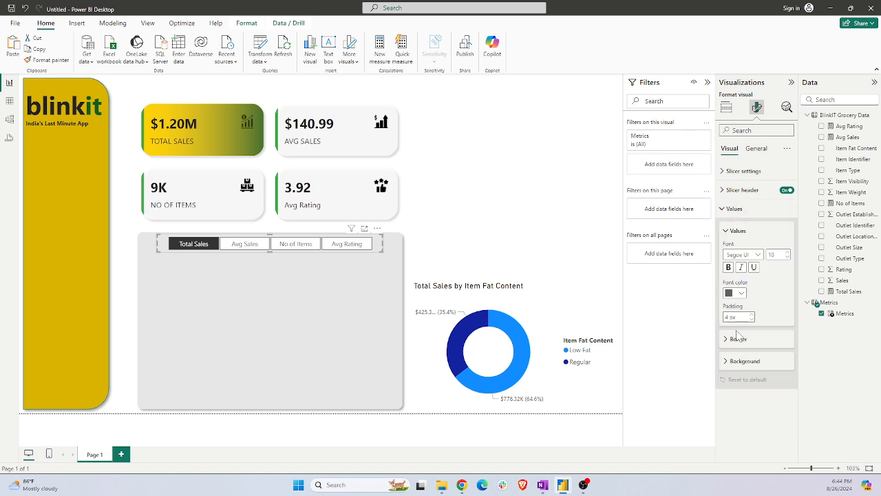
left_click(736, 362)
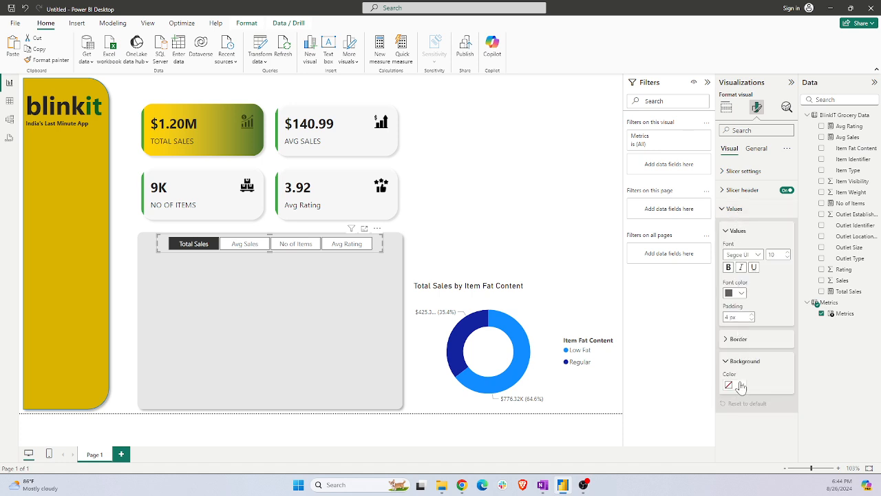
left_click(741, 386)
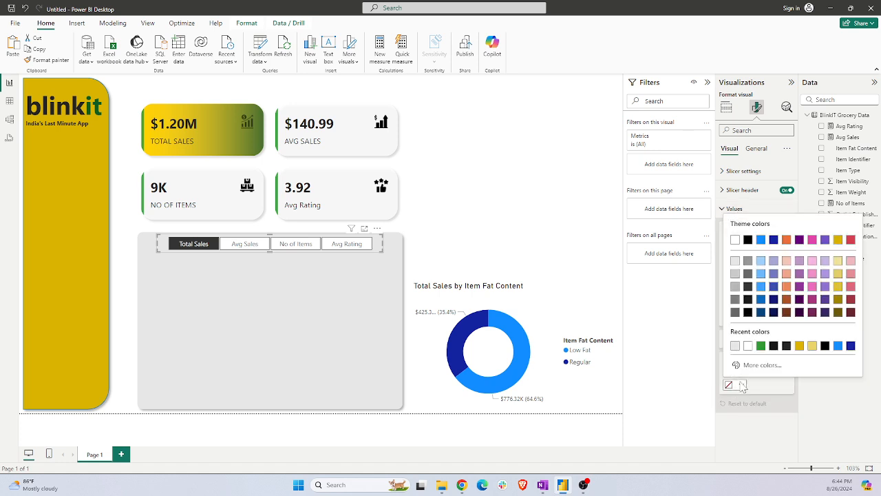
left_click(805, 353)
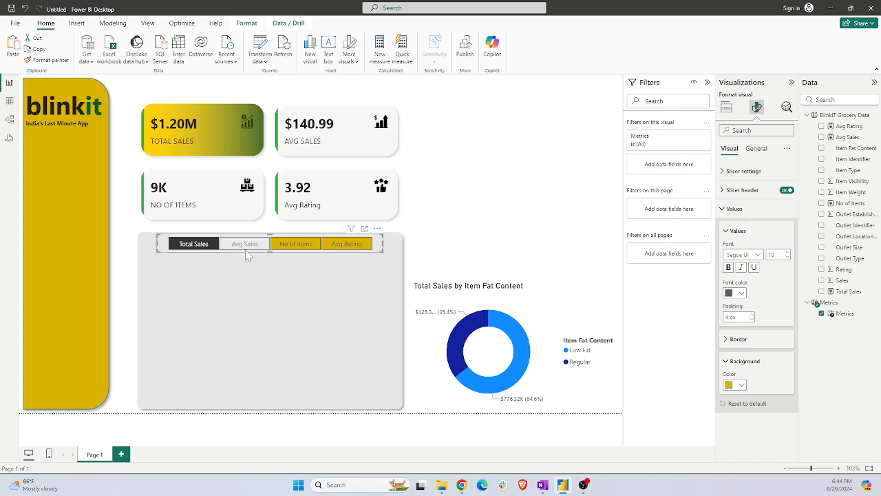
Check the recolored tiles by selecting Avg Sales, No of Items, Avg Rating and Total Sales in the Metrics slicer
left_click(266, 246)
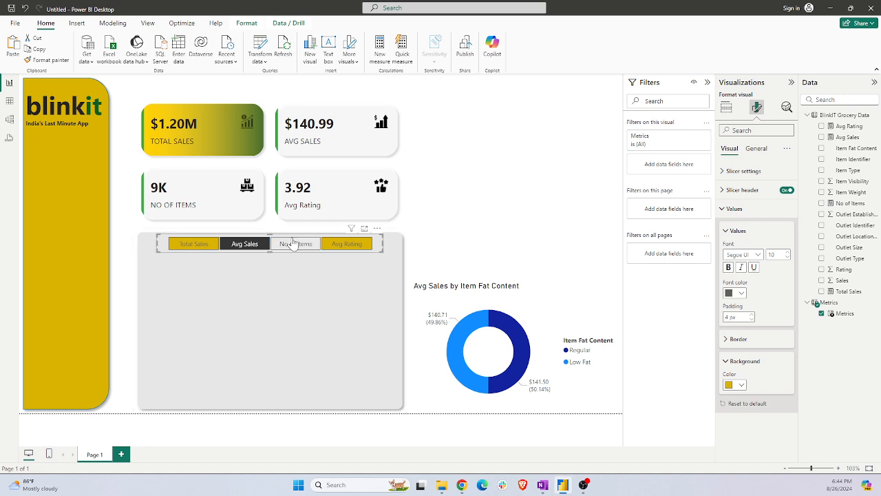
left_click(290, 243)
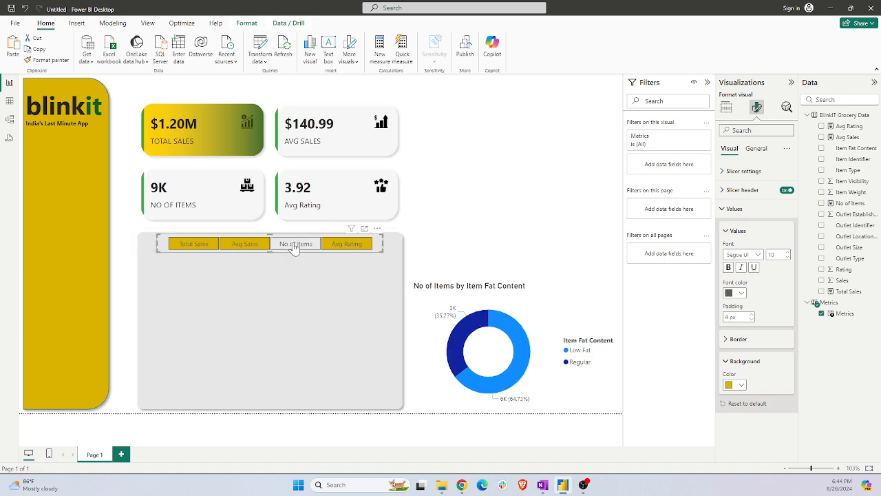
left_click(358, 245)
left_click(174, 245)
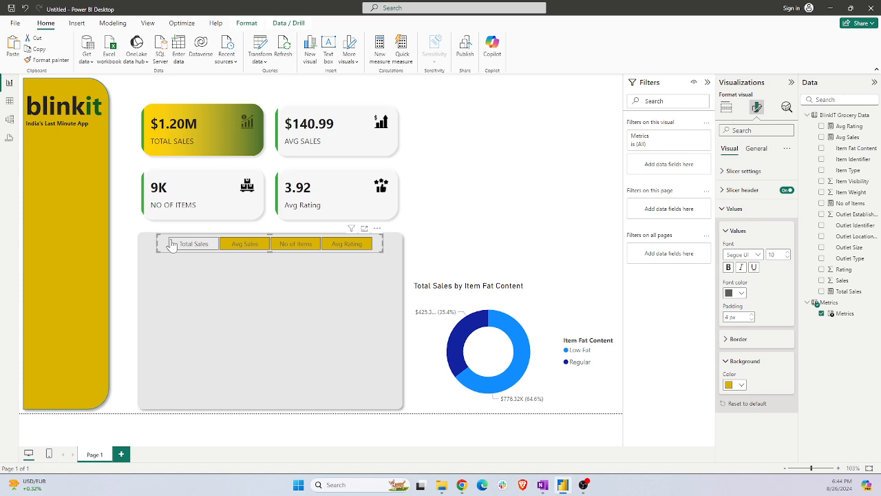
left_click(172, 245)
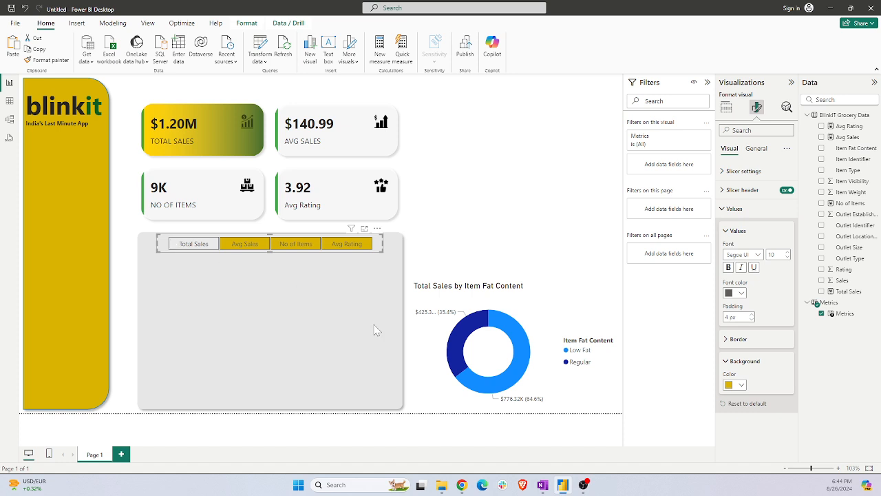
Set the legend position of the item fat content donut chart to Top left
left_click(532, 301)
left_click(735, 171)
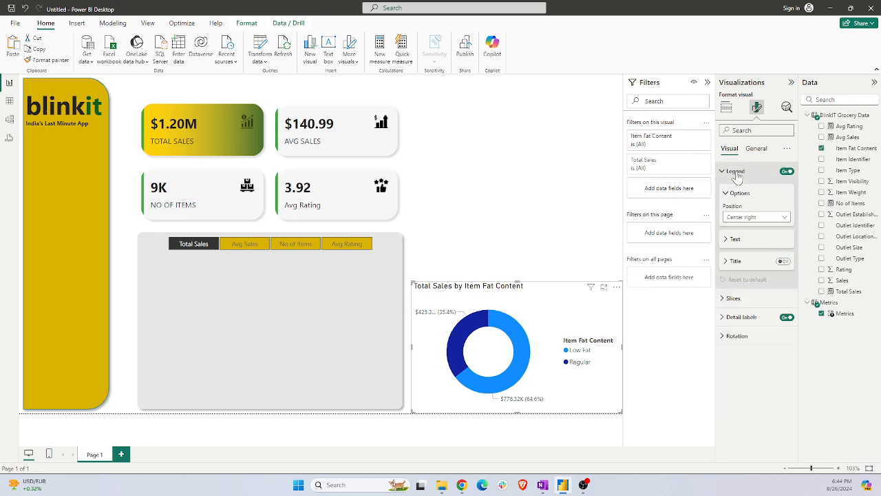
left_click(748, 216)
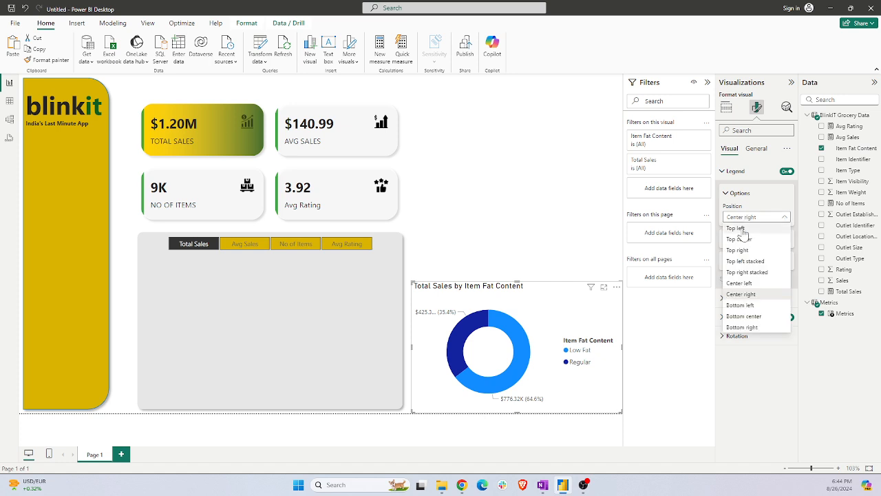
left_click(743, 229)
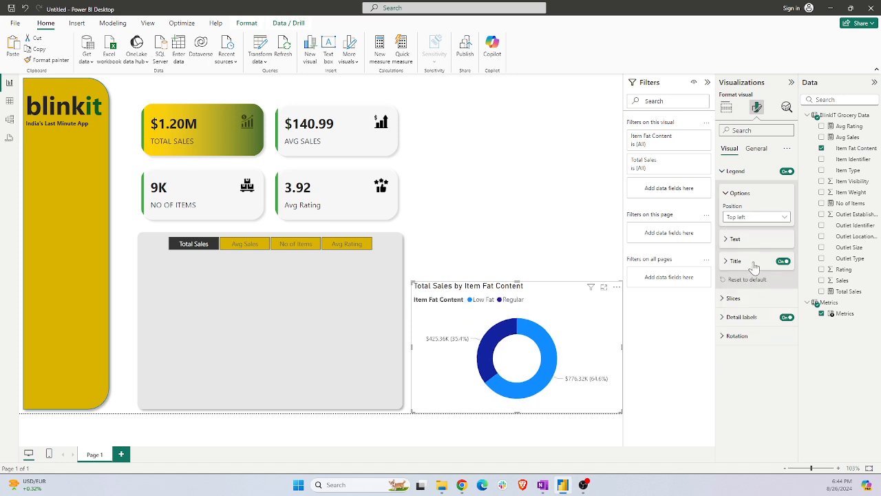
Set the donut chart's legend text to font size 8 and black
left_click(749, 239)
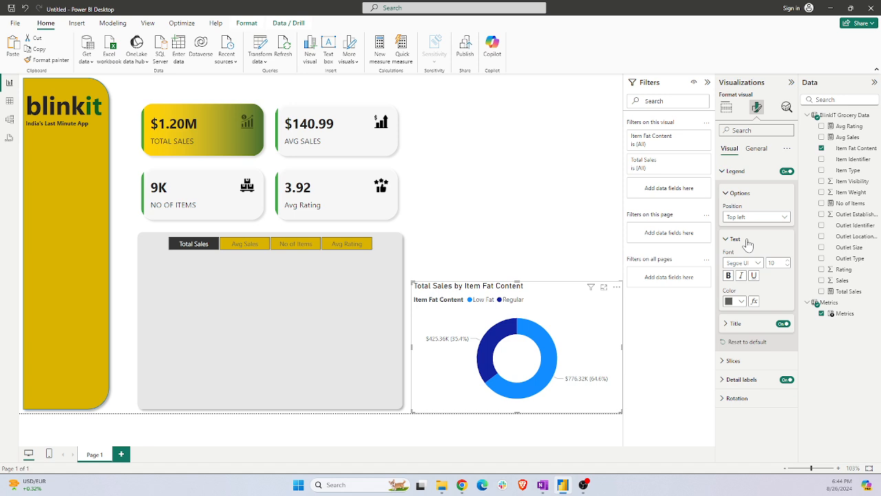
left_click(787, 266)
left_click(787, 265)
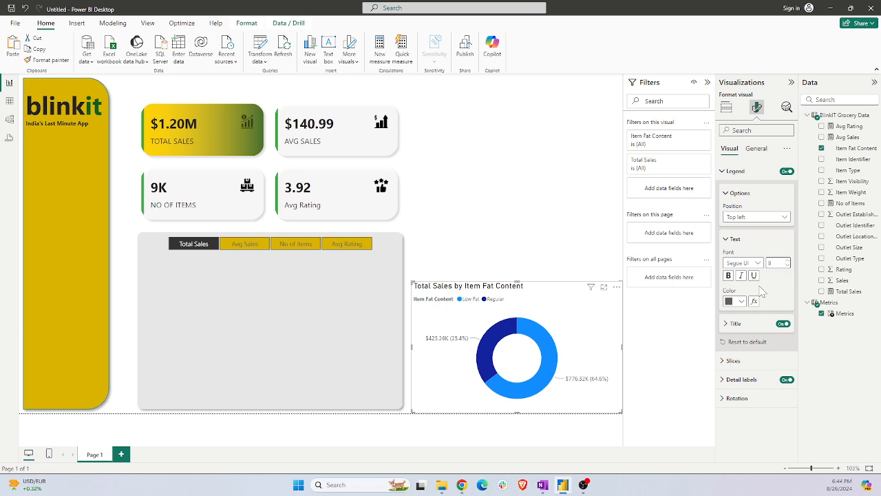
left_click(743, 302)
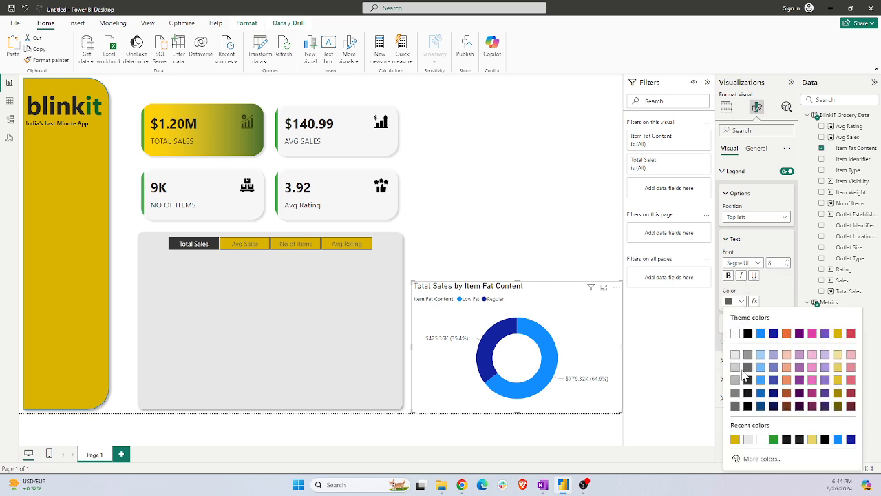
left_click(748, 333)
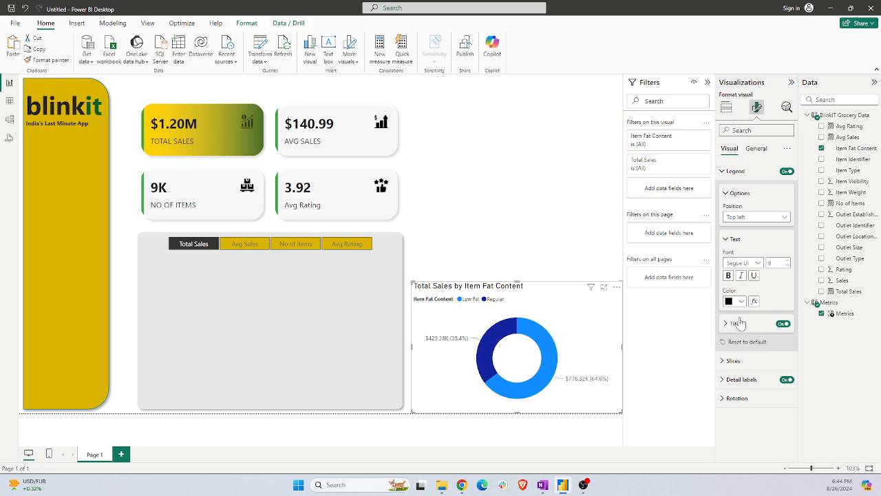
Set the Low Fat slice of the donut chart to the custom olive color #A7A70A
left_click(726, 195)
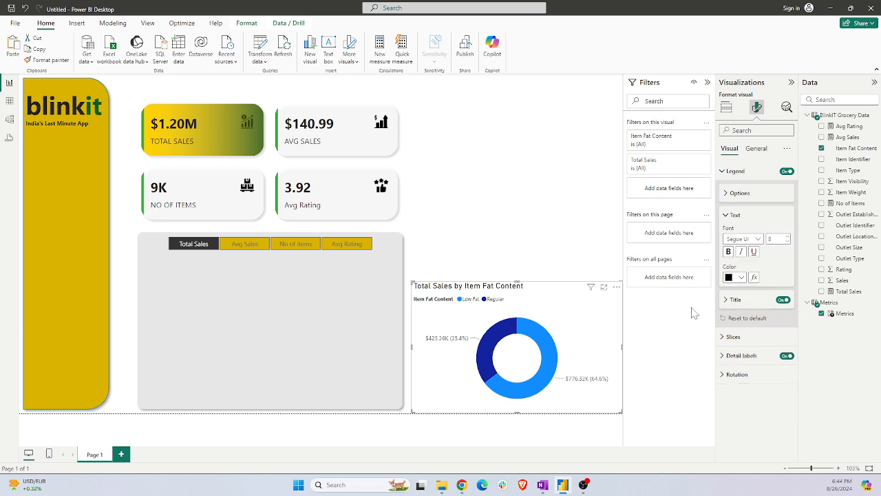
left_click(726, 336)
scroll(726, 339, "down", 1)
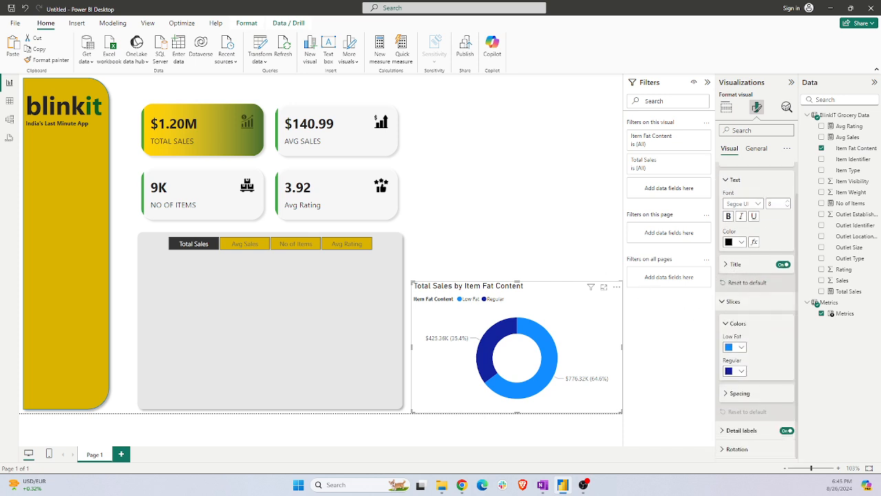
left_click(741, 347)
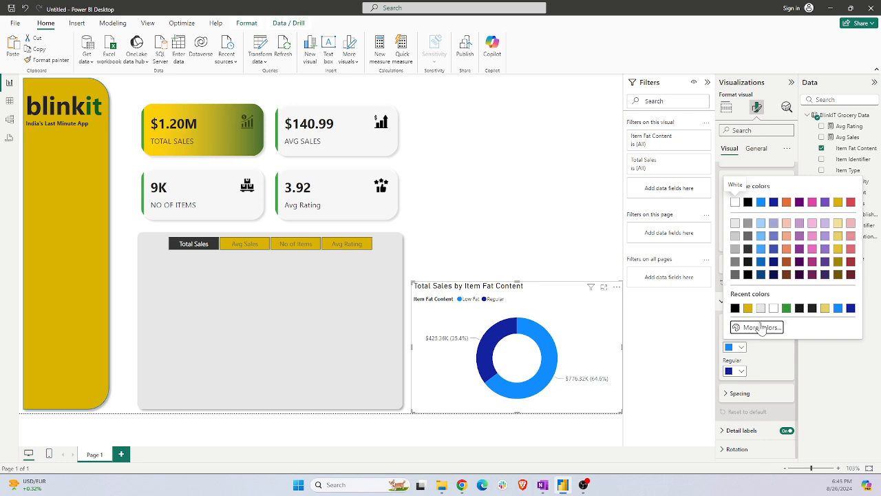
left_click(761, 327)
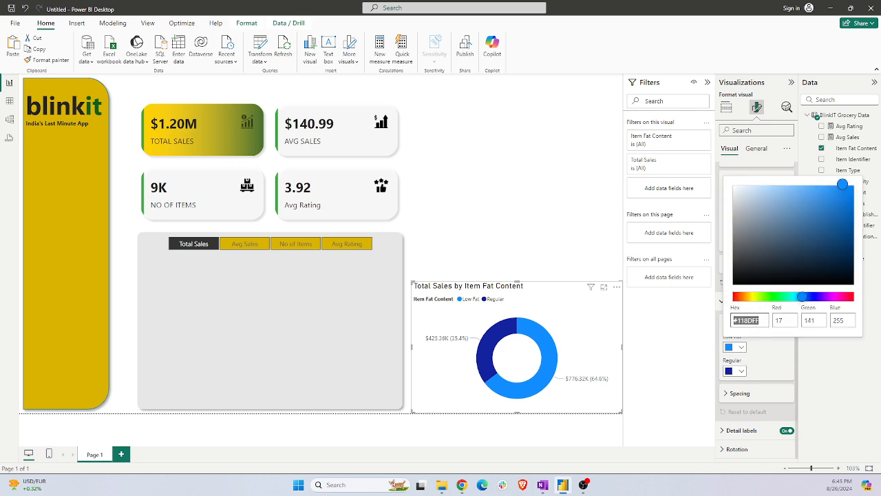
left_click(753, 296)
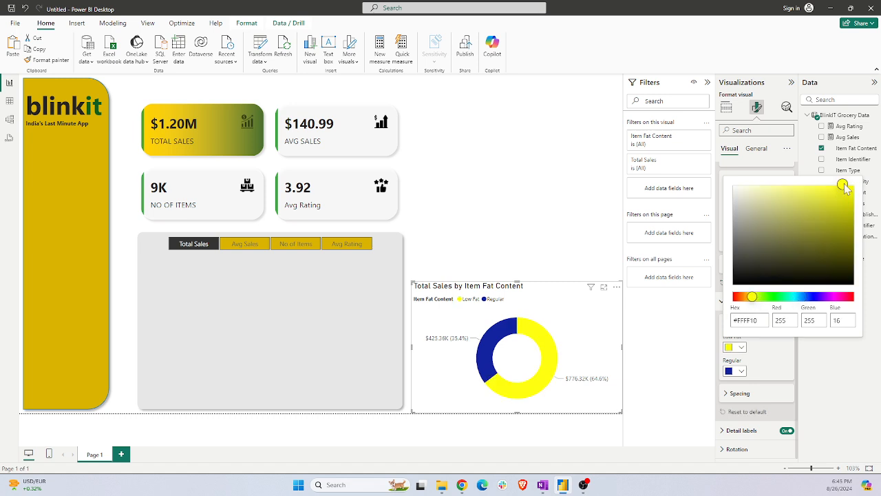
mouse_move(844, 210)
left_mouse_down()
mouse_move(836, 198)
mouse_move(793, 200)
mouse_move(846, 223)
left_mouse_up()
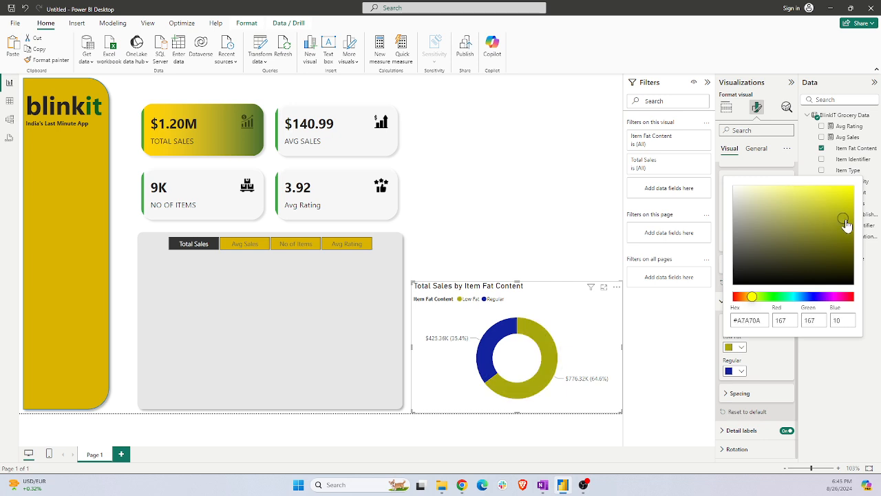
Set the Regular slice of the donut chart to the custom light yellow-green color #D8DA6B
left_click(742, 372)
left_click(742, 372)
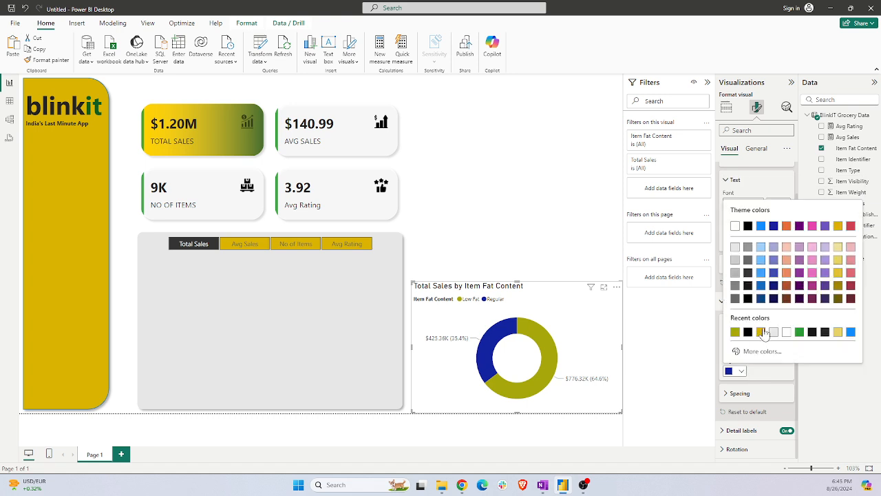
left_click(748, 358)
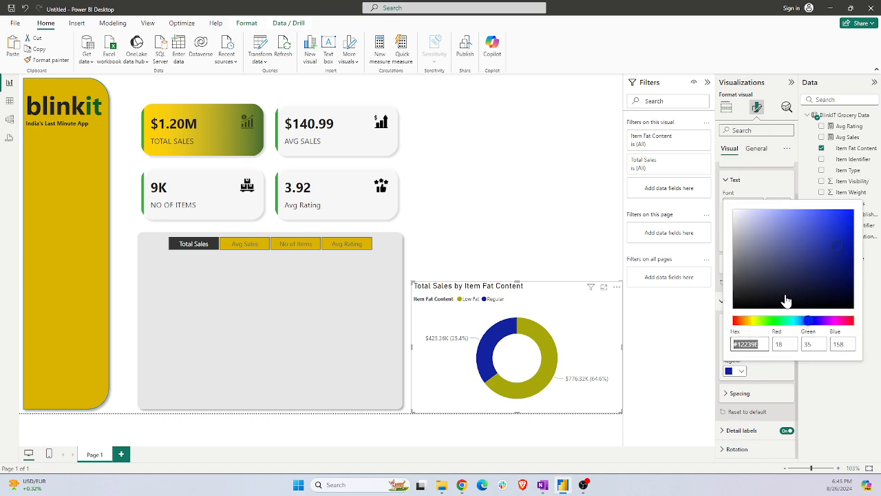
left_click(752, 320)
left_click_drag(837, 248, 792, 226)
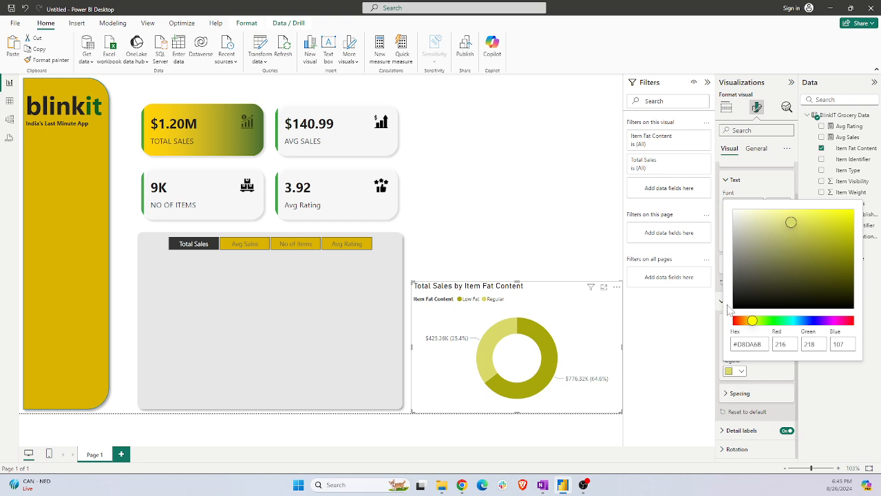
left_click(697, 343)
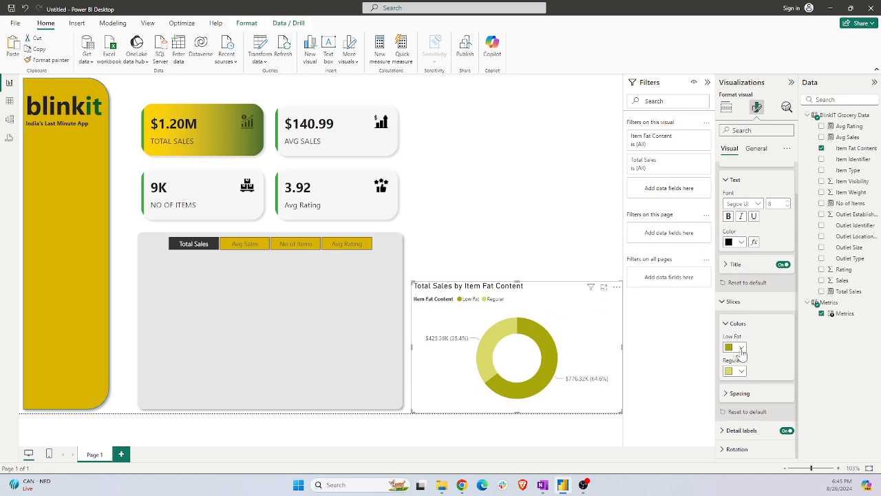
Set the inner radius of the donut chart's slices to 72%
left_click(744, 396)
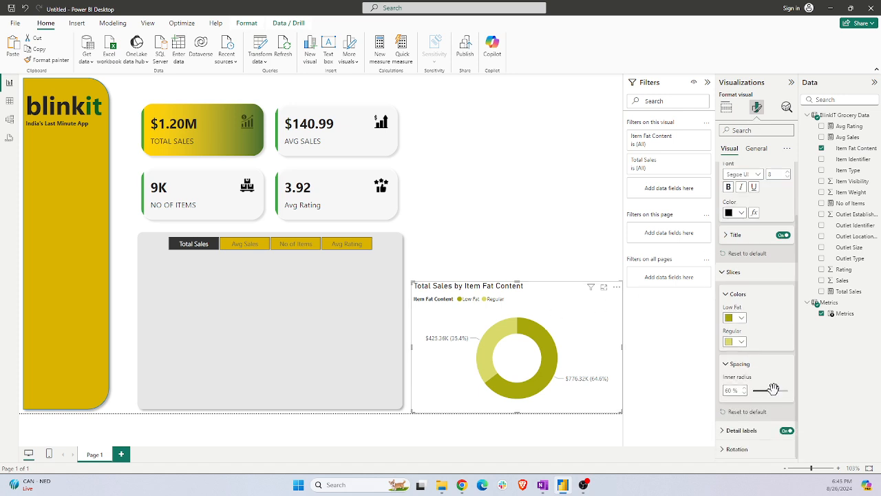
mouse_move(774, 390)
left_mouse_down()
mouse_move(764, 390)
mouse_move(781, 390)
left_mouse_up()
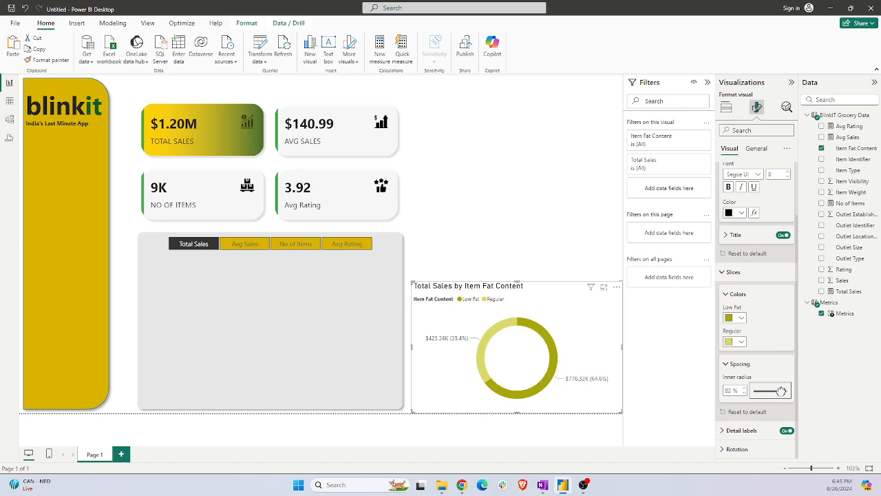
left_click_drag(781, 390, 777, 389)
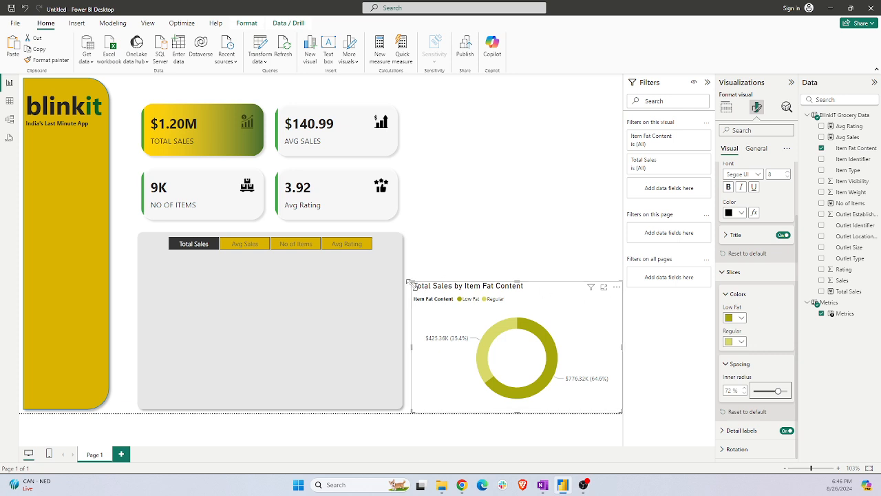
Shrink the item fat content donut chart and place it on the grey panel just below the Metrics slicer
left_click_drag(412, 281, 477, 309)
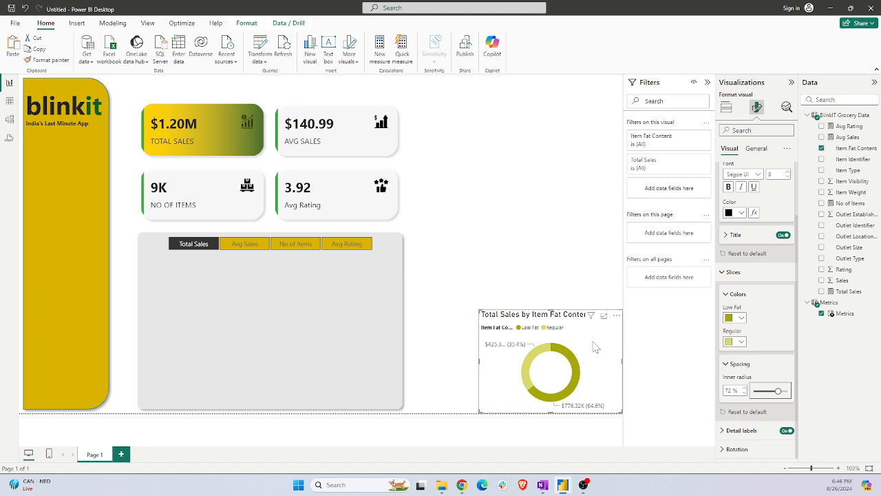
left_click_drag(526, 338, 238, 299)
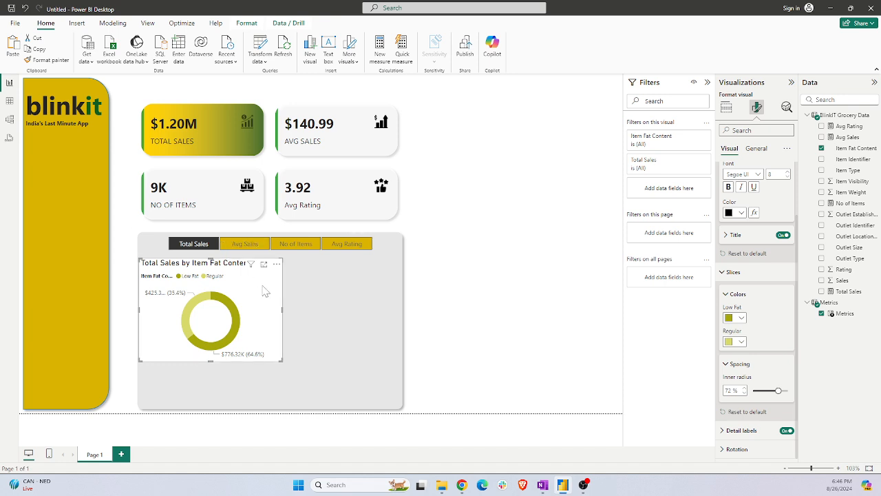
Set the position of the donut chart's detail labels to Prefer inside
scroll(740, 228, "up", 1)
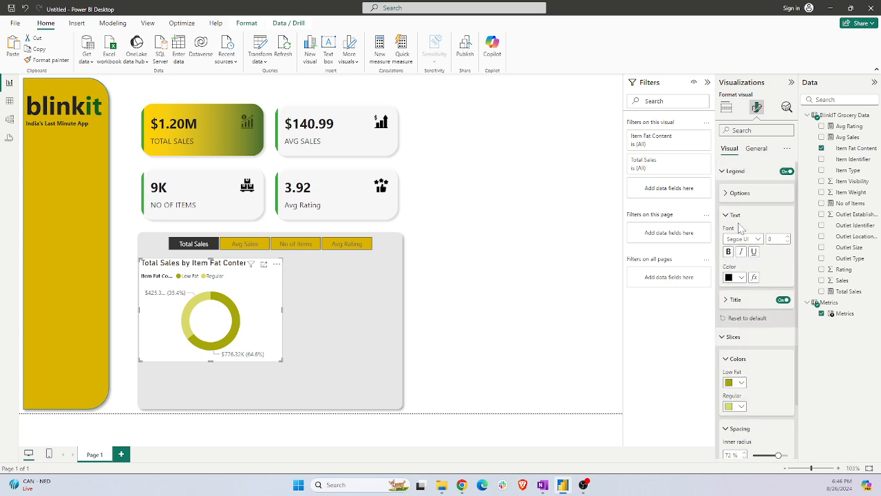
left_click(727, 171)
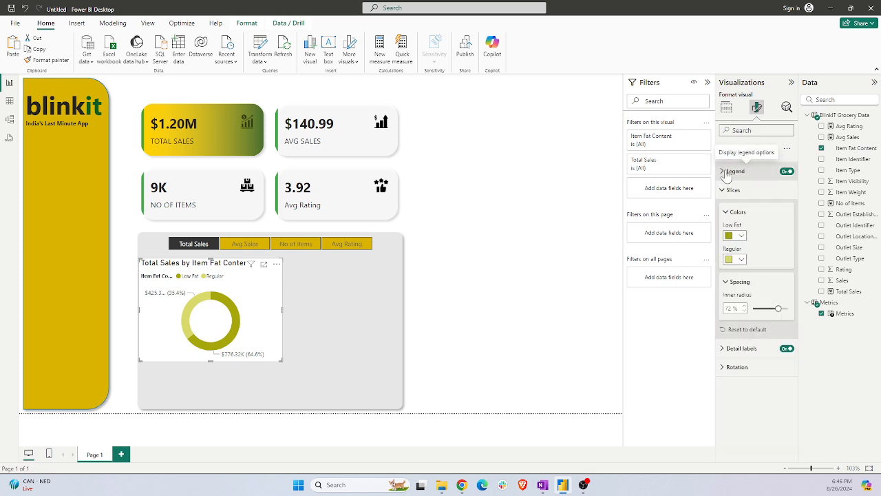
left_click(727, 172)
scroll(736, 289, "down", 1)
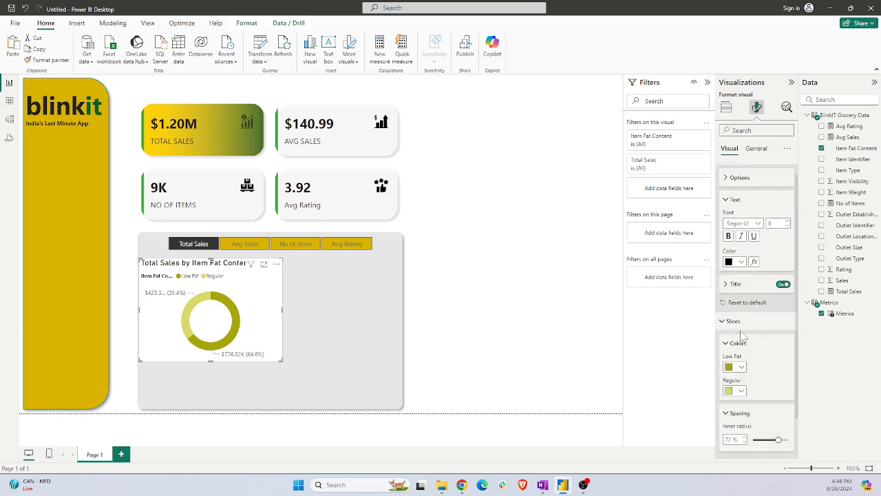
left_click(734, 292)
scroll(743, 345, "down", 1)
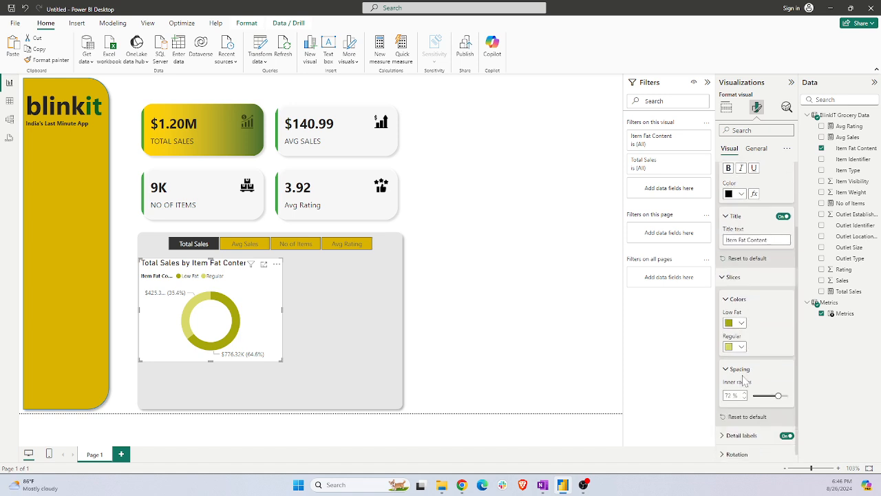
left_click(736, 430)
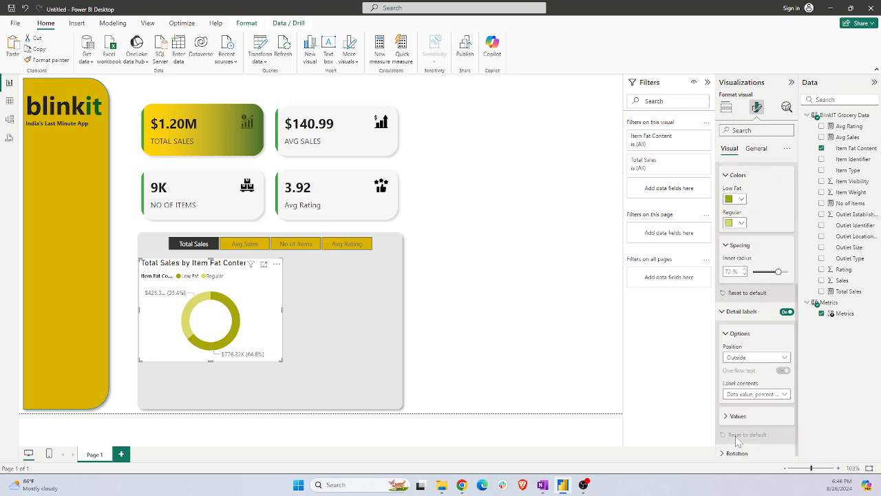
left_click(755, 354)
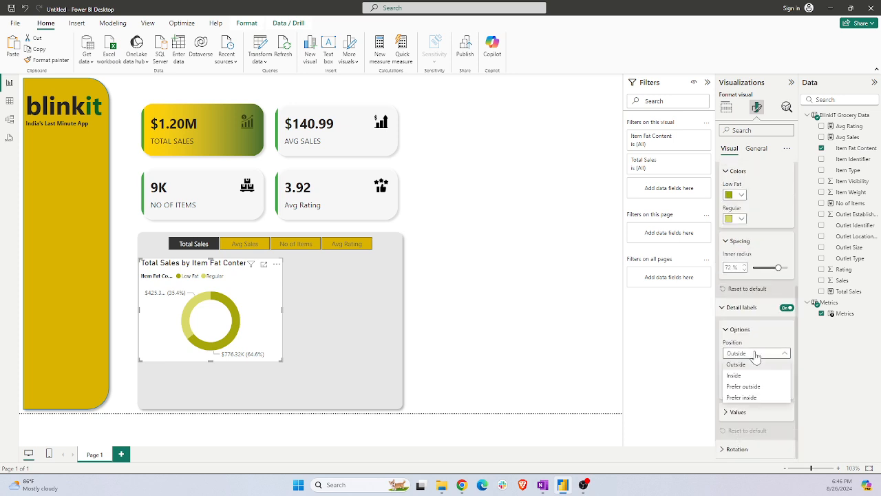
left_click(742, 398)
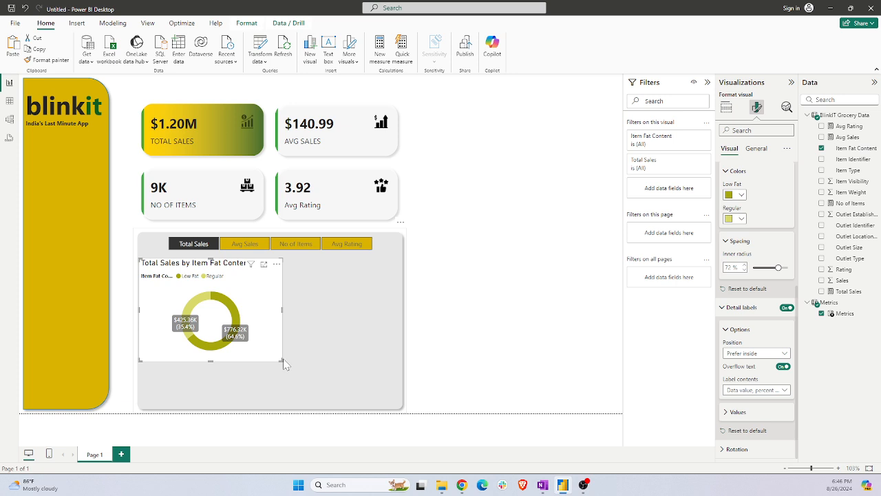
Try a dark grey and a light grey text color for the donut chart's detail label values
left_click(735, 413)
scroll(751, 407, "down", 2)
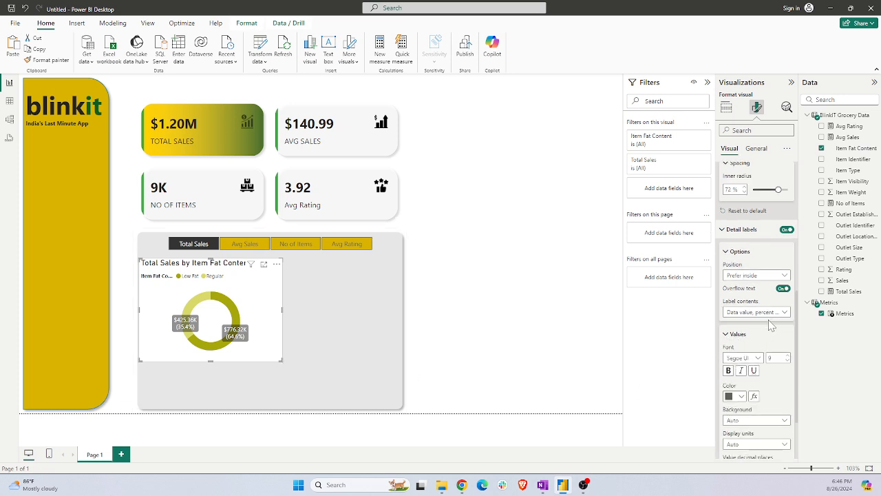
scroll(768, 401, "down", 2)
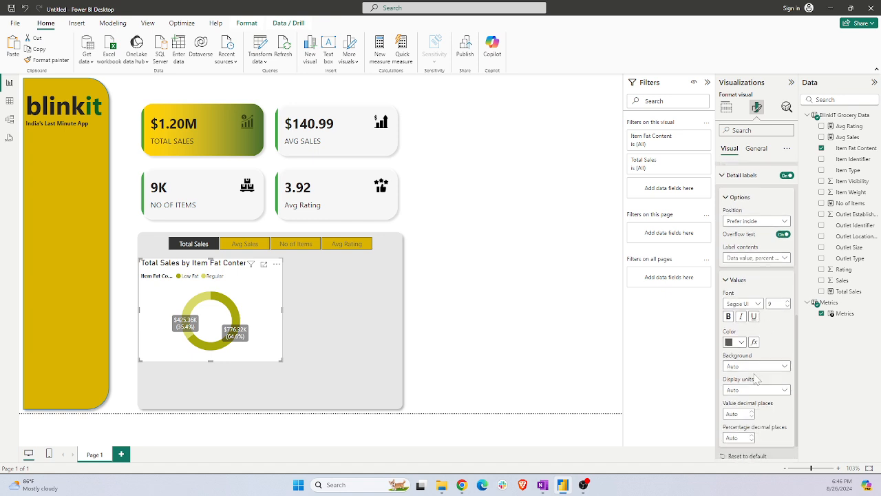
left_click(735, 342)
left_click(751, 244)
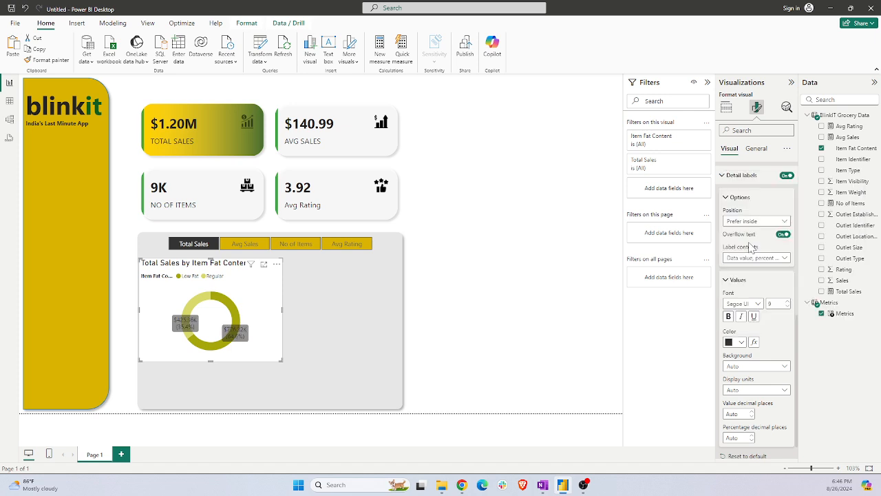
left_click(735, 342)
left_click(735, 219)
scroll(739, 414, "down", 1)
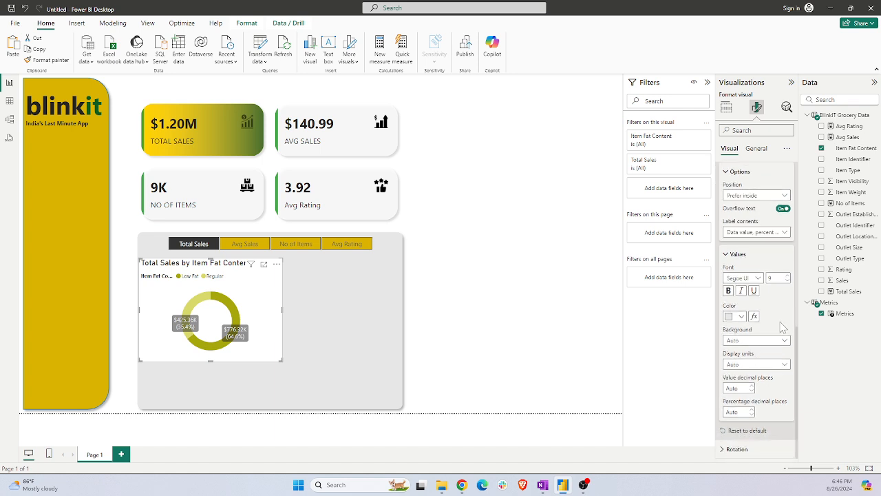
Turn off the background of the item fat content donut chart
scroll(771, 220, "up", 10)
left_click(757, 149)
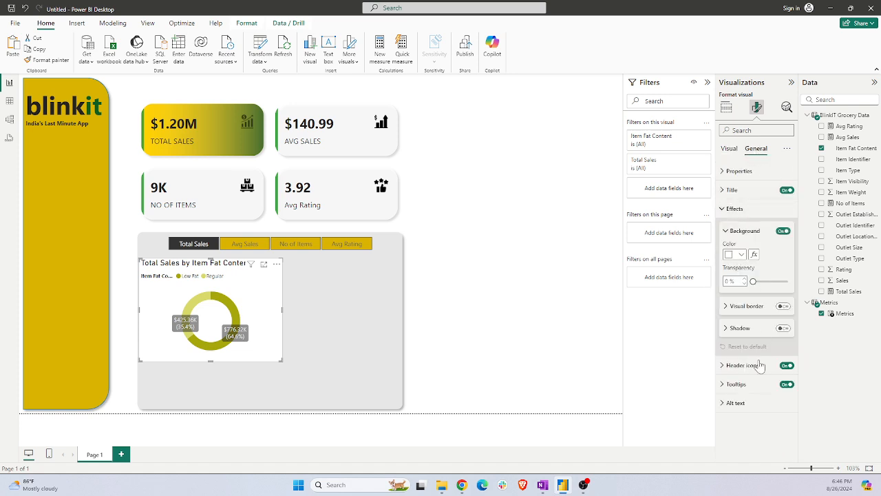
left_click(784, 231)
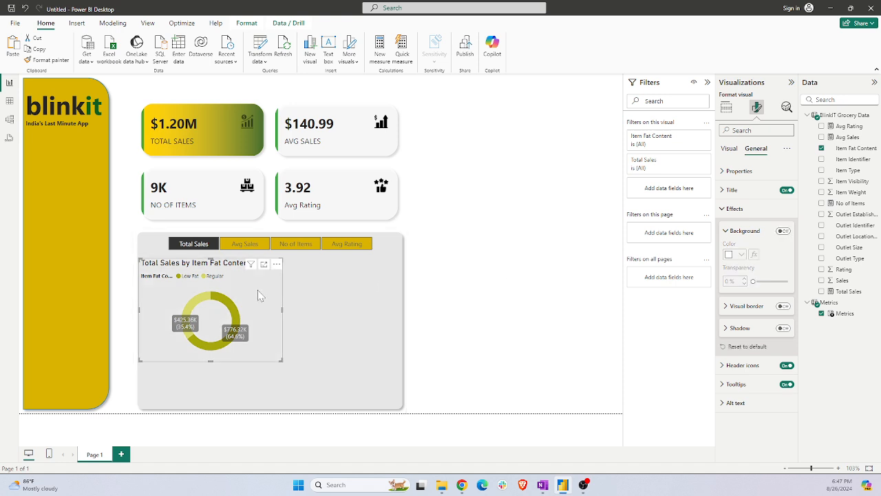
Set the text color of the donut chart's detail label values to white
left_click(729, 149)
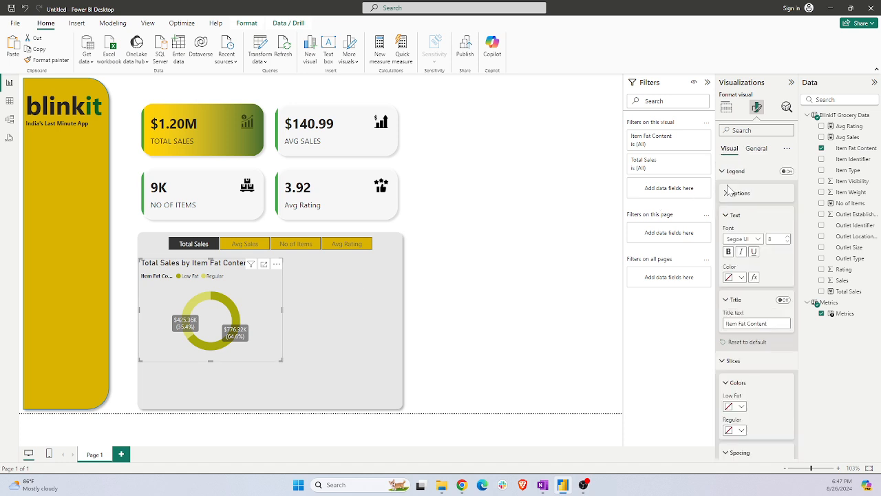
scroll(758, 275, "down", 3)
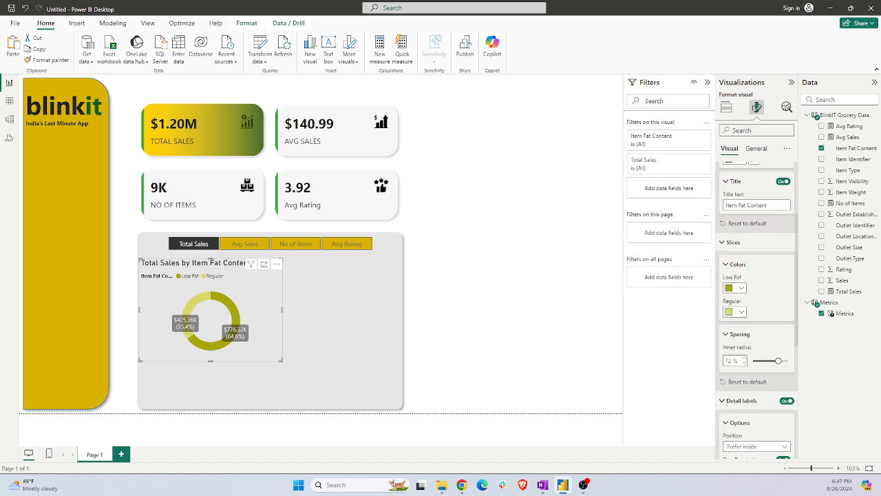
scroll(758, 310, "down", 5)
left_click(741, 387)
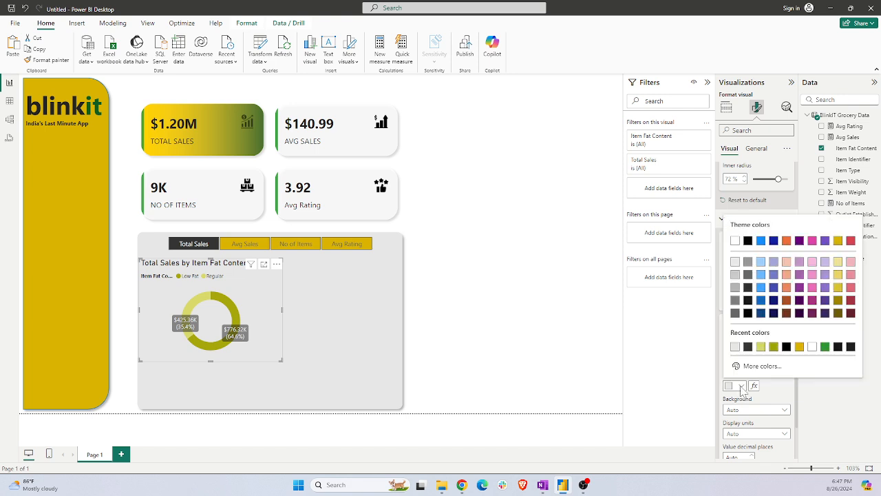
left_click(736, 243)
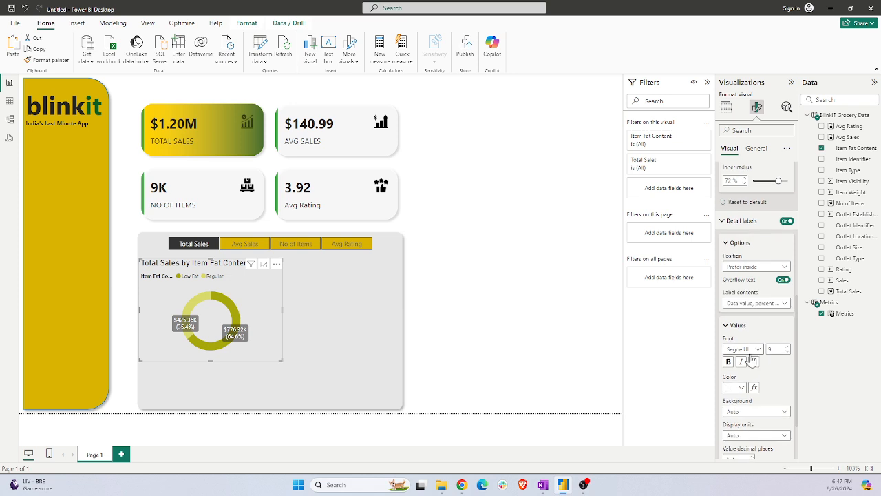
Set the font of the donut chart's detail label values to Segoe UI Semibold and make it bold
left_click(748, 350)
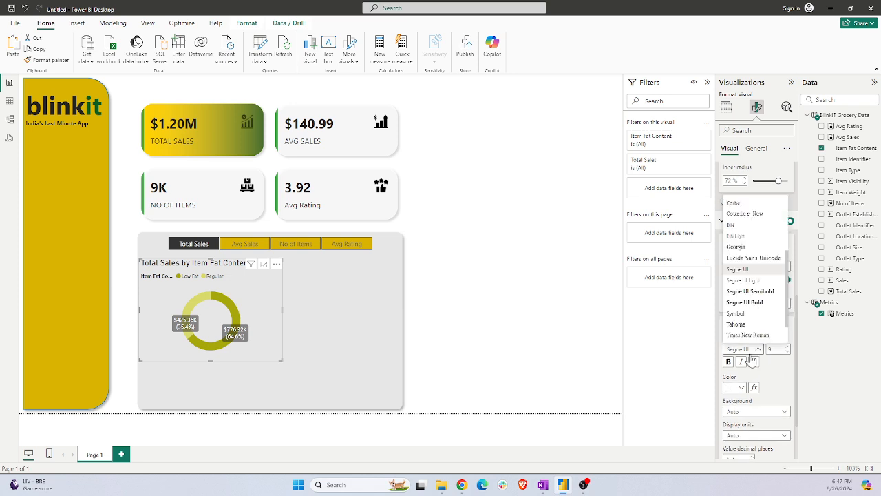
left_click(751, 291)
left_click(728, 363)
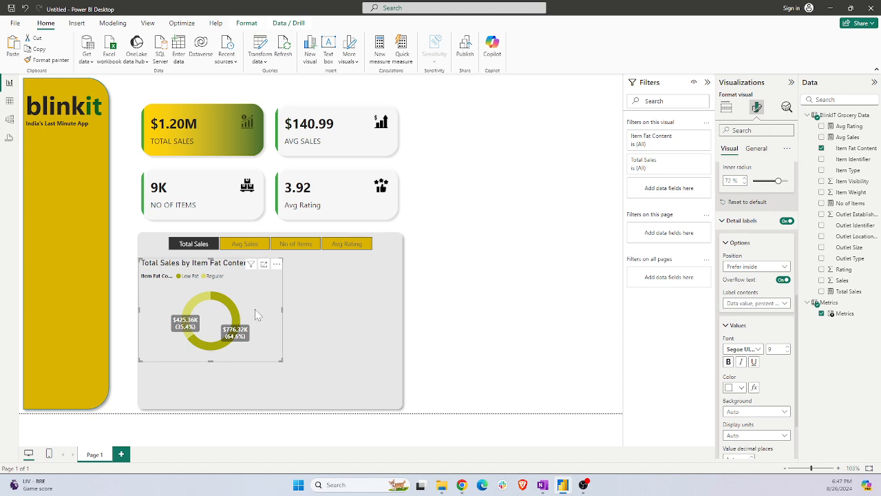
Change the title text of the item fat content donut chart to FAT CONTENT
left_click(756, 149)
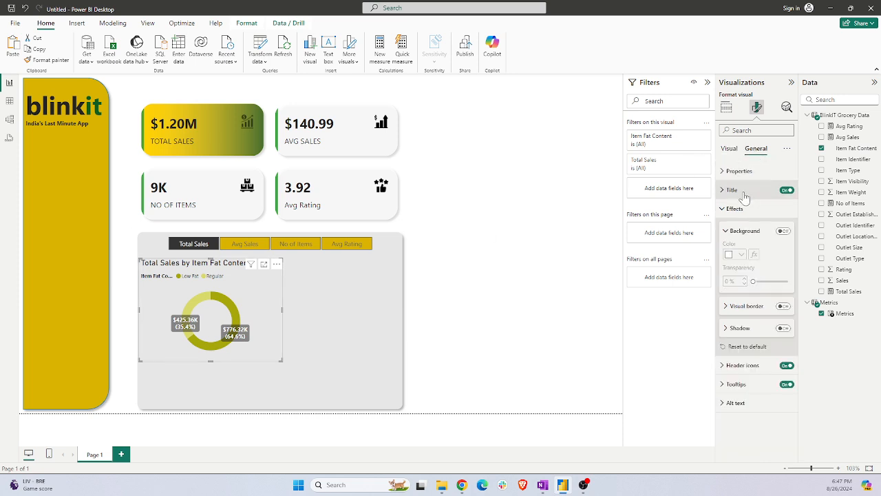
left_click(732, 172)
left_click(732, 172)
left_click(732, 191)
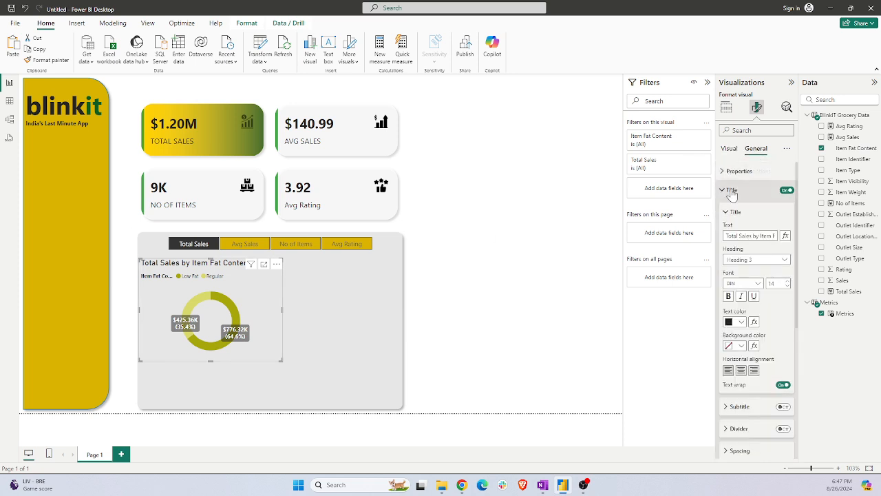
triple_click(750, 235)
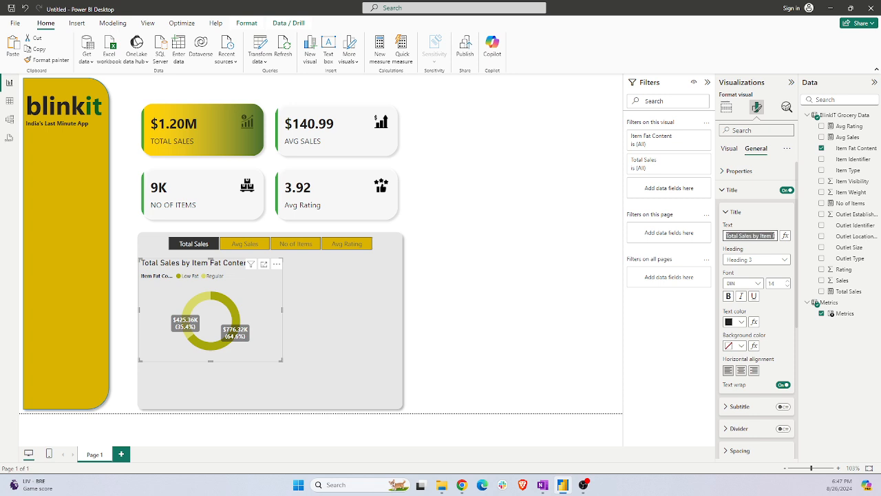
type("FAT CONTENT")
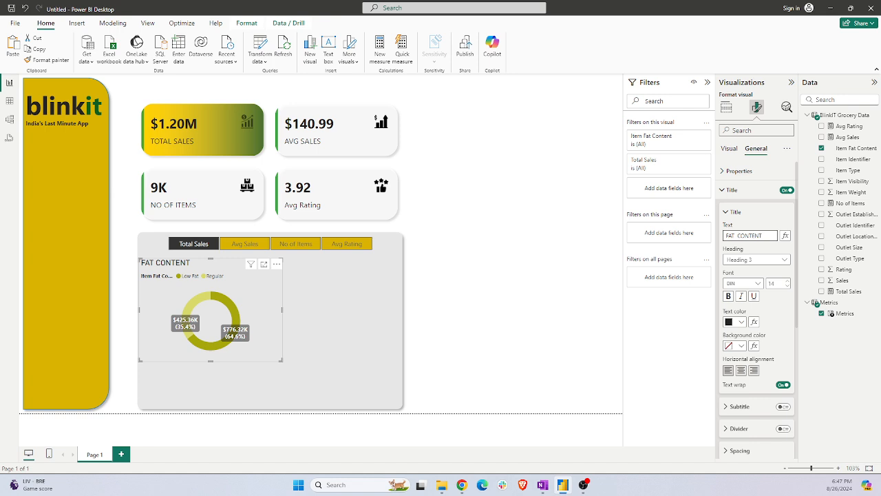
Set the donut chart title's font to Segoe UI Bold and its size to 10
left_click(743, 283)
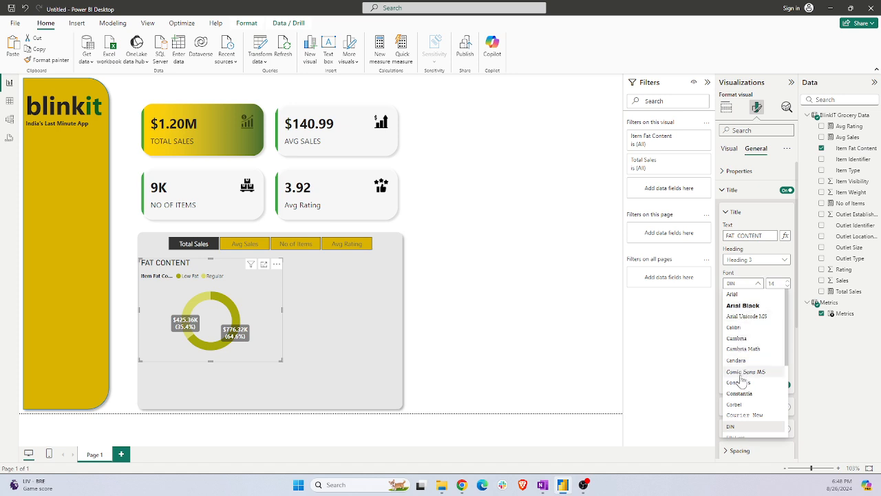
scroll(744, 389, "down", 2)
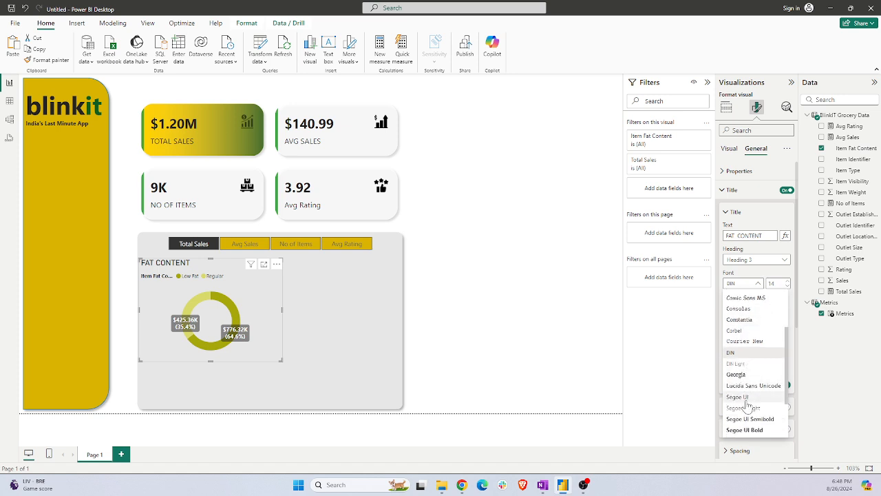
left_click(753, 431)
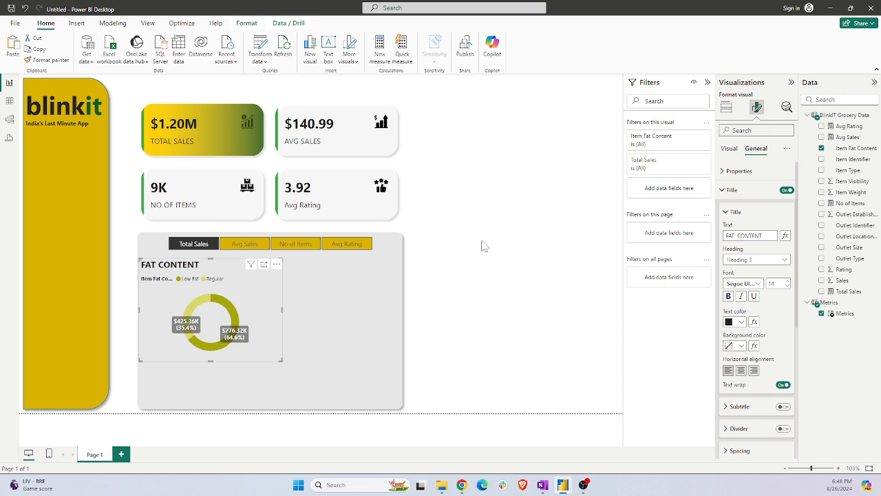
left_click(786, 286)
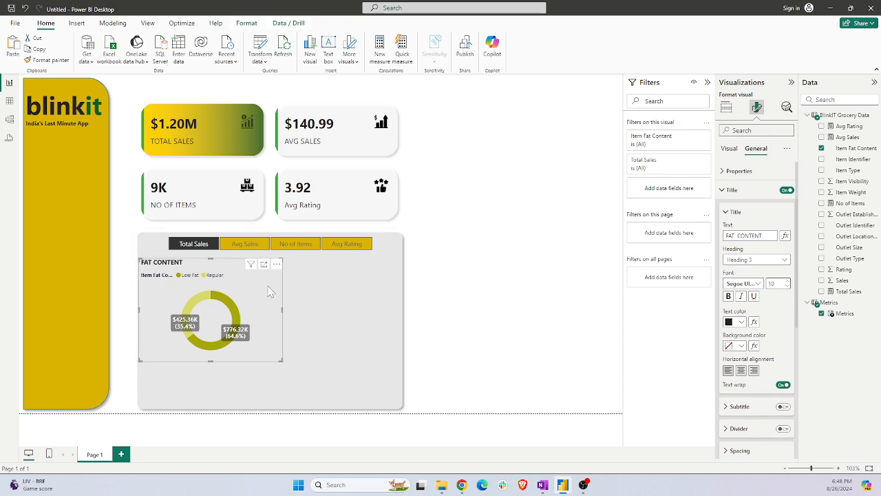
Move the donut chart up to just below the Metrics slicer and widen it on the grey panel
left_click_drag(270, 292, 265, 281)
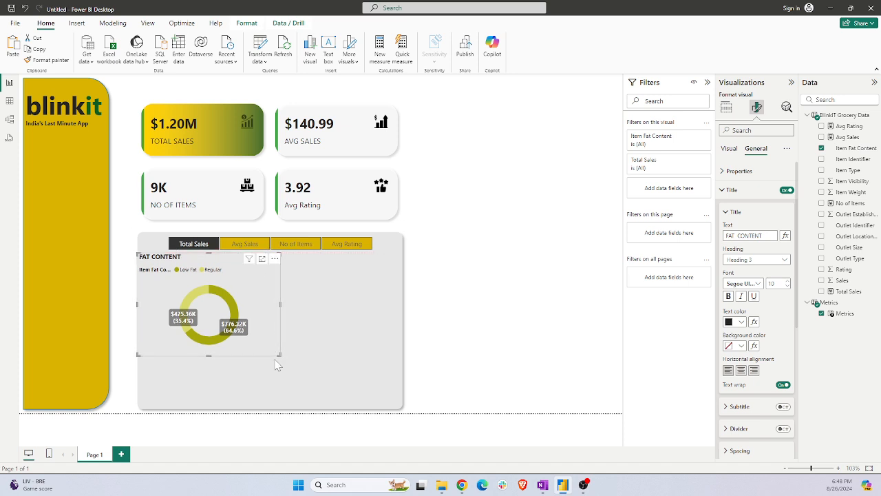
left_click_drag(276, 361, 305, 357)
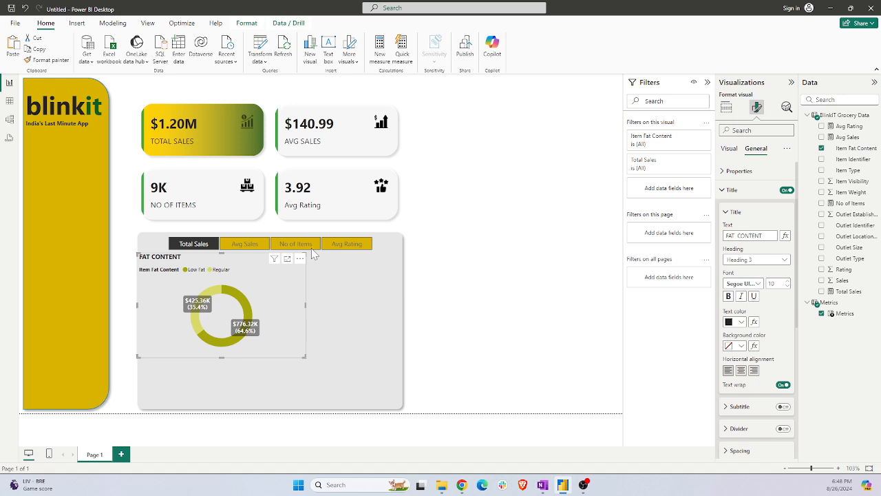
Check the donut chart with the No of Items, Avg Rating and Avg Sales metrics, and switch the slicer back to Total Sales
left_click(286, 247)
left_click(286, 247)
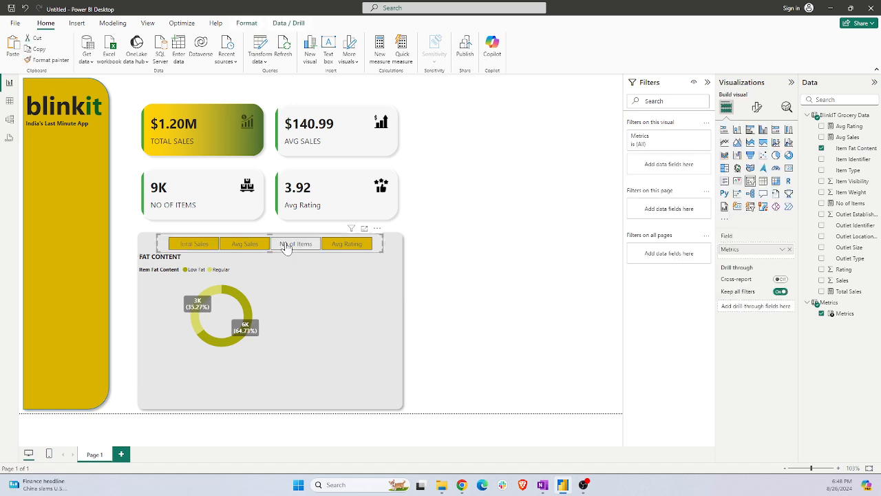
left_click(346, 245)
left_click(261, 245)
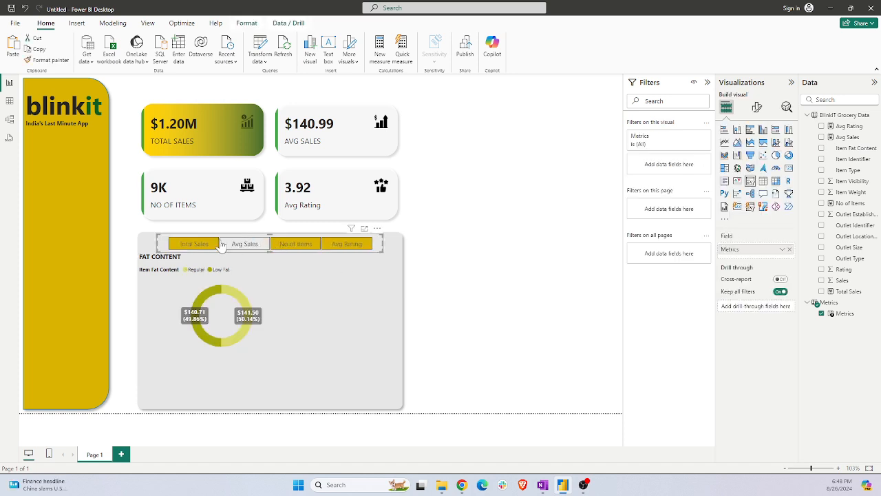
left_click(206, 244)
left_click(420, 241)
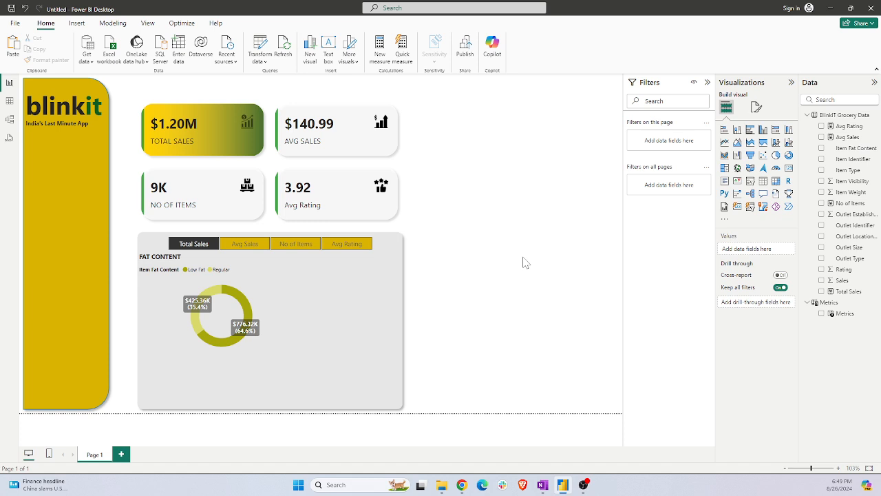
Insert a new card visual showing Total Sales and shrink it in the empty area beside the KPI cards
left_click(737, 208)
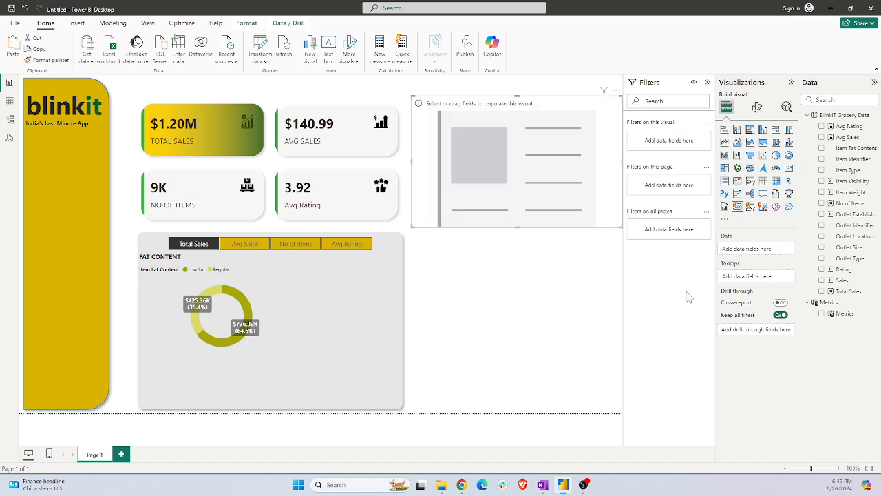
left_click_drag(854, 292, 535, 204)
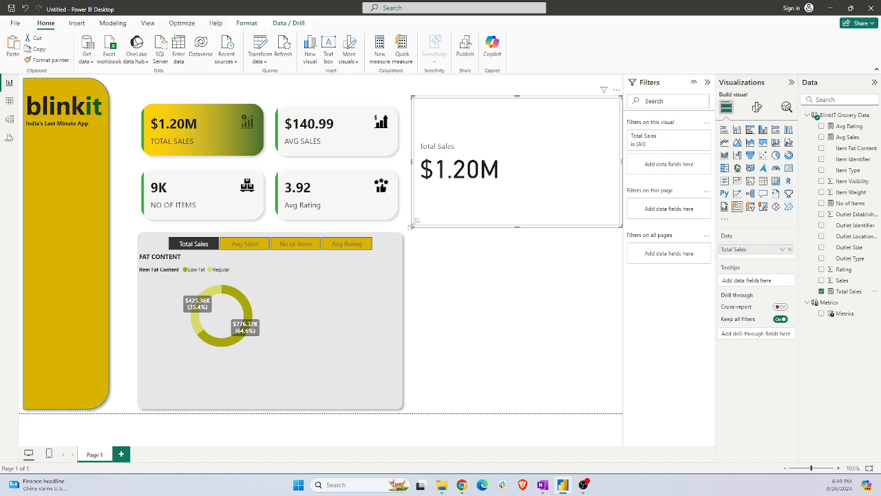
left_click_drag(415, 224, 447, 166)
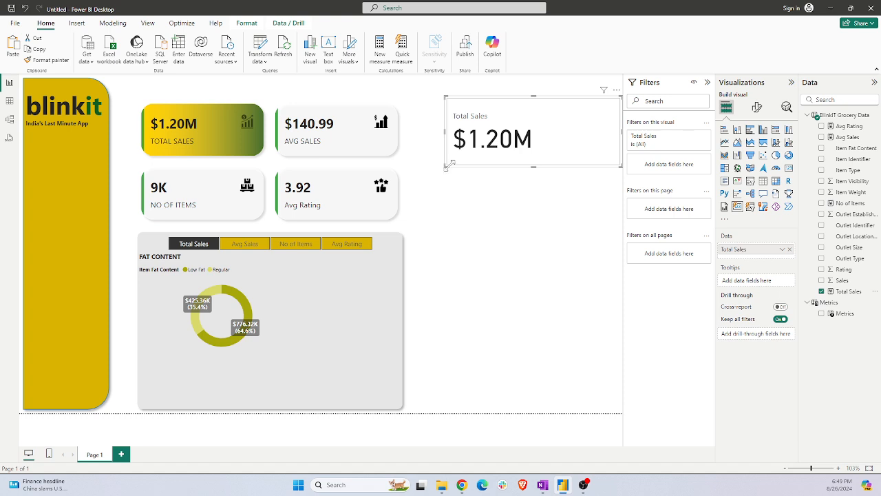
Set the new Total Sales card's callout value font size to 10 and turn off the visual's background effect
left_click(757, 107)
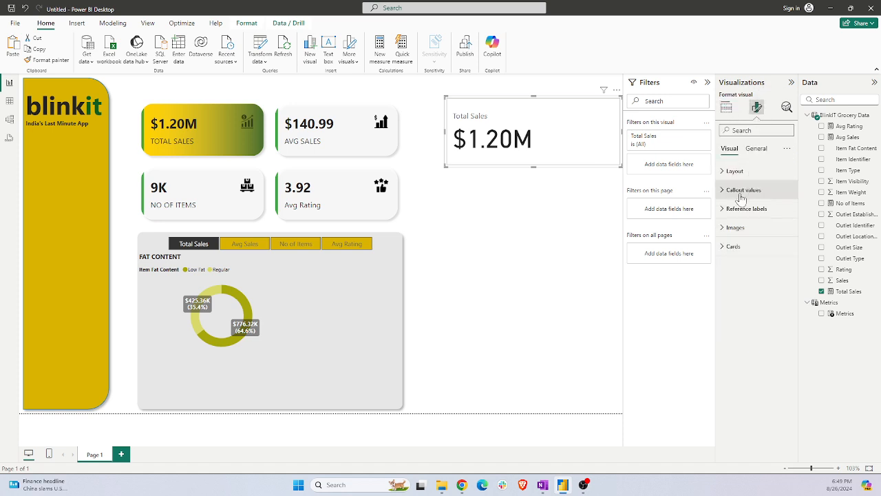
left_click(742, 190)
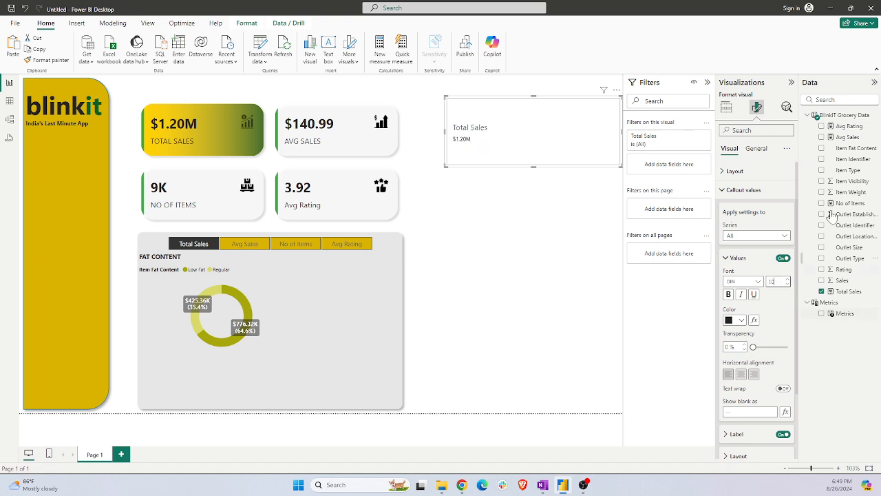
left_click(756, 148)
left_click(737, 214)
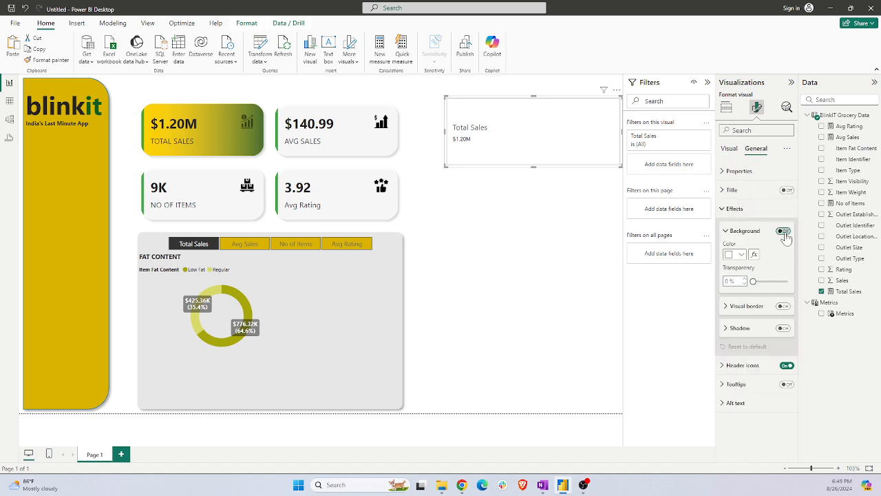
left_click(784, 231)
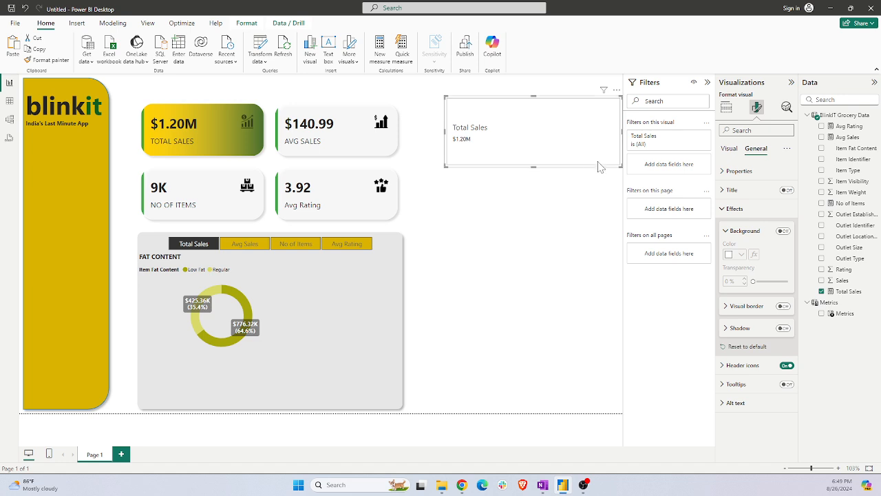
Shrink the new Total Sales card further and place it over the middle of the donut chart
left_click_drag(618, 165, 238, 318)
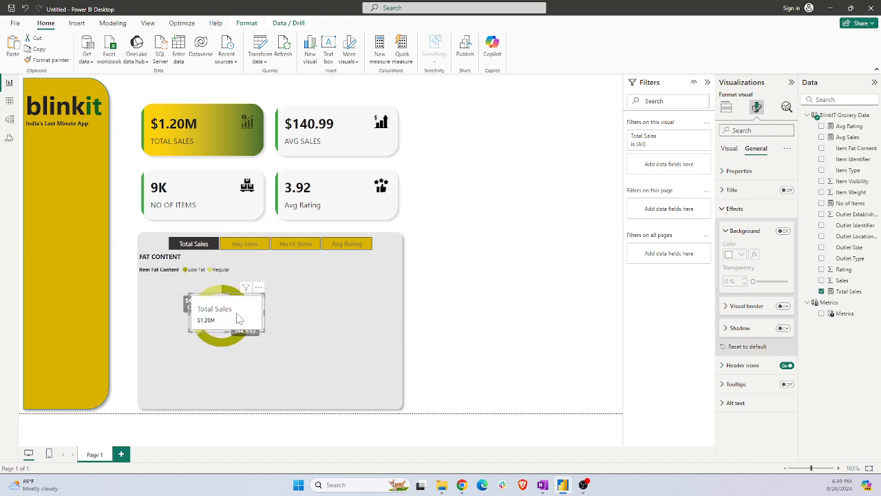
left_click(448, 330)
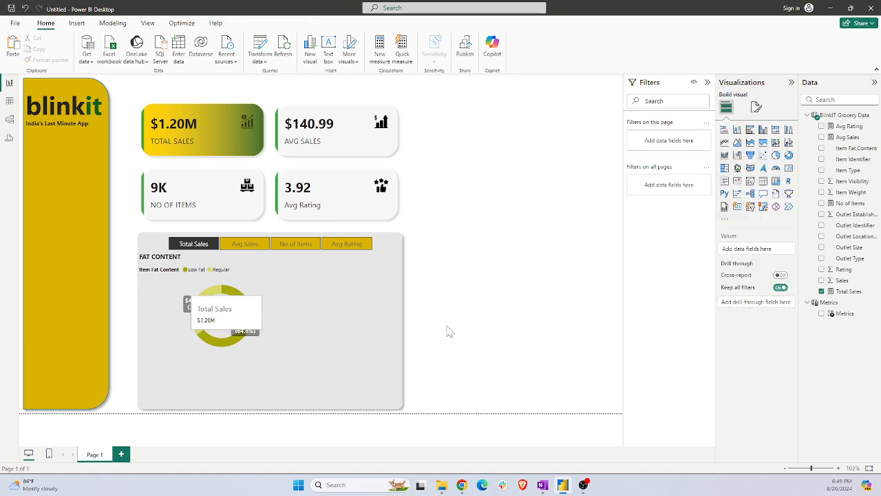
Turn off the background in the Total Sales card's Cards settings and nudge the card slightly to the right over the donut
left_click(217, 331)
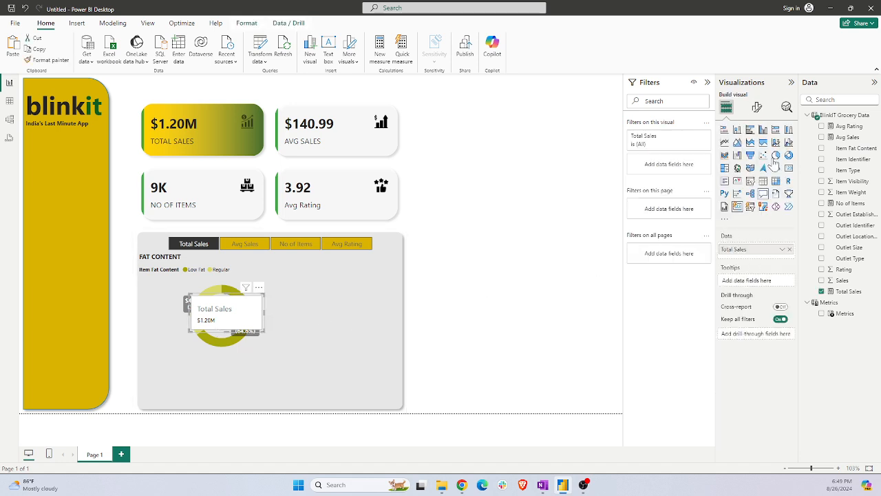
left_click(757, 108)
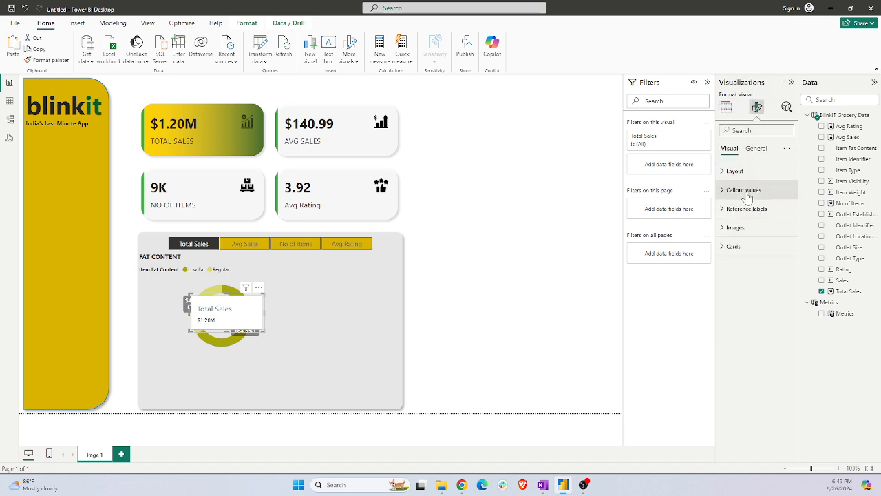
left_click(746, 191)
left_click(748, 193)
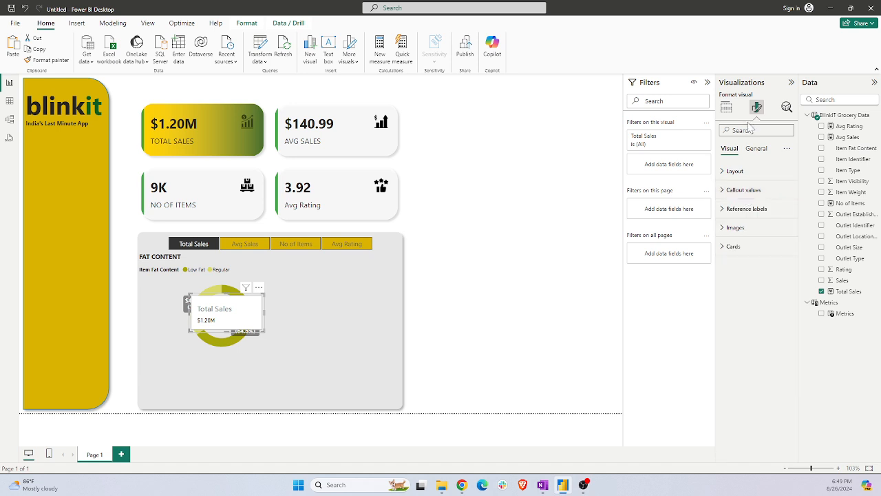
left_click(756, 149)
left_click(745, 210)
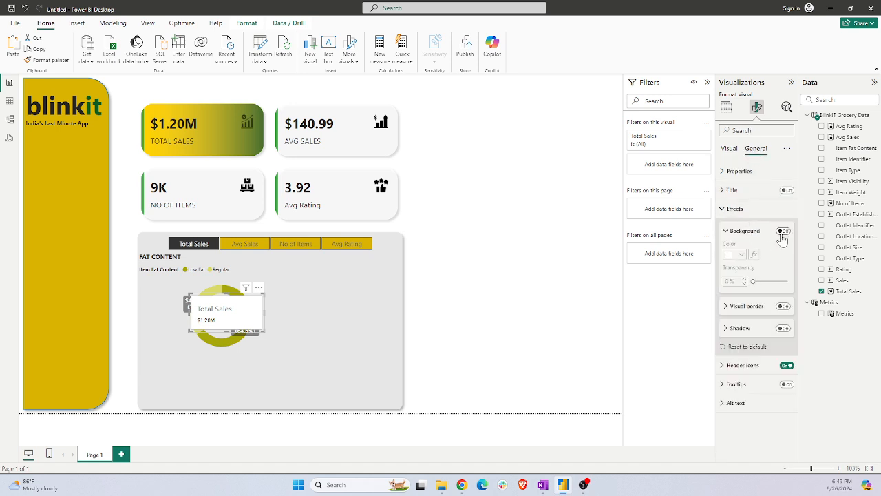
left_click(783, 232)
left_click(783, 232)
left_click(730, 151)
left_click(735, 246)
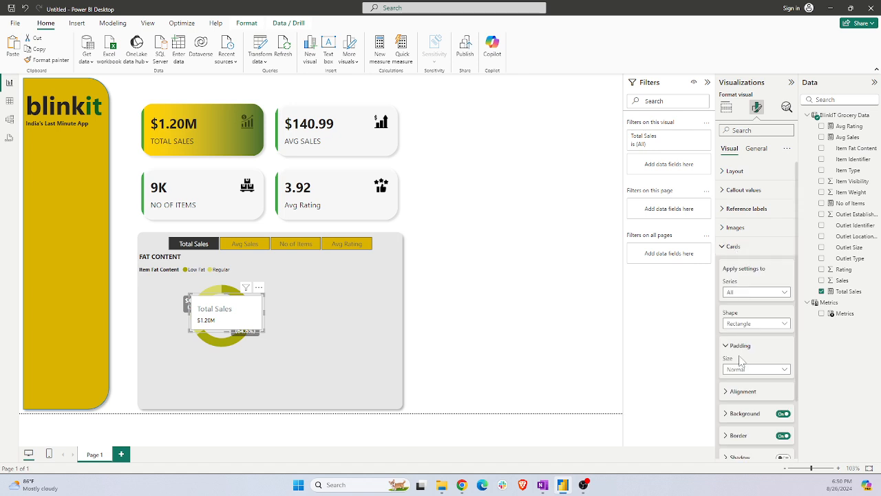
scroll(741, 359, "down", 1)
left_click(784, 382)
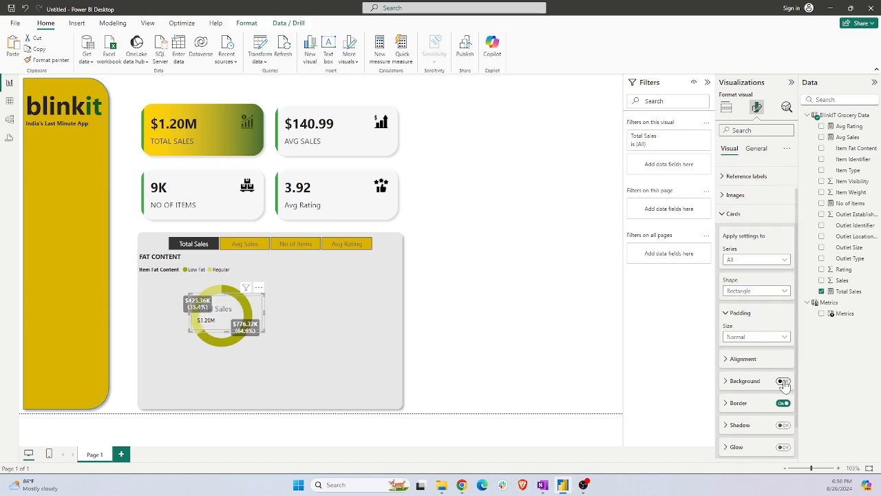
left_click_drag(215, 308, 222, 308)
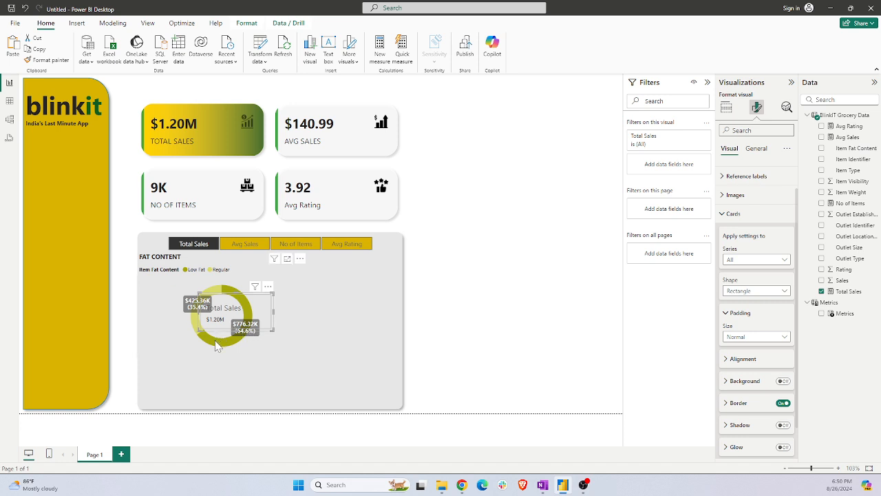
Set the donut chart's detail label position to Prefer outside and clear the Low Fat slice highlight
left_click(215, 345)
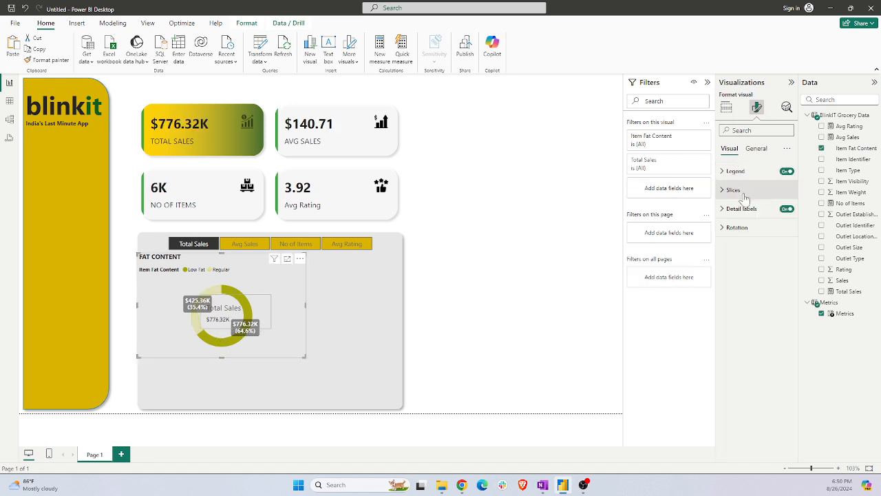
left_click(734, 227)
left_click(734, 228)
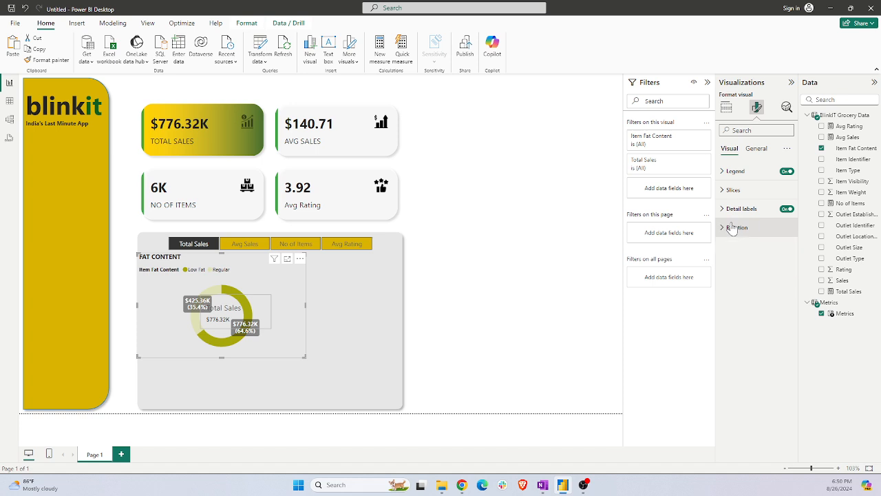
left_click(744, 208)
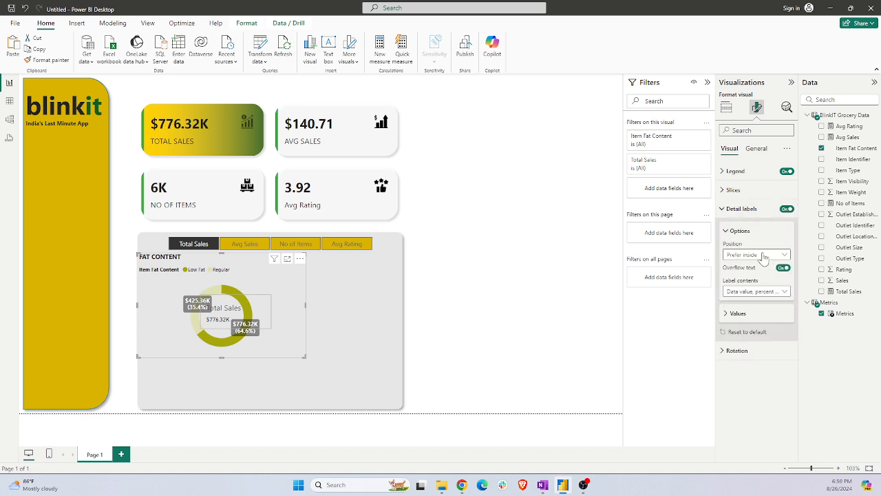
left_click(765, 256)
left_click(753, 288)
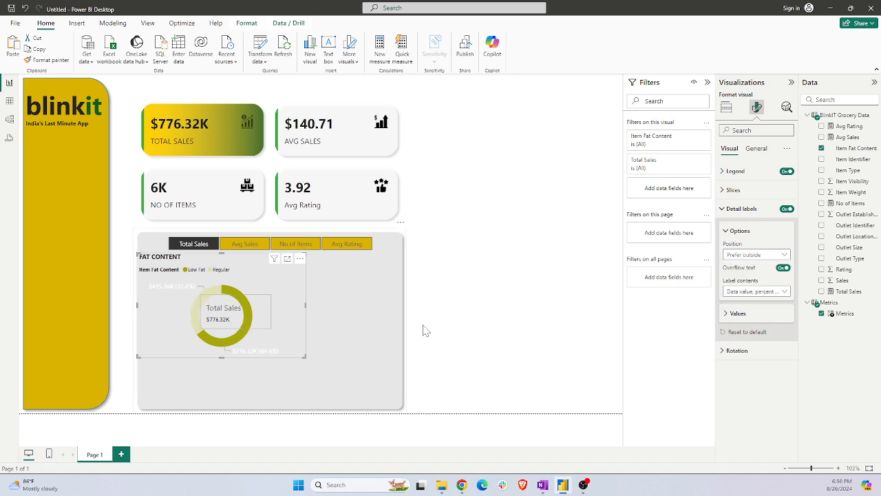
left_click(227, 325)
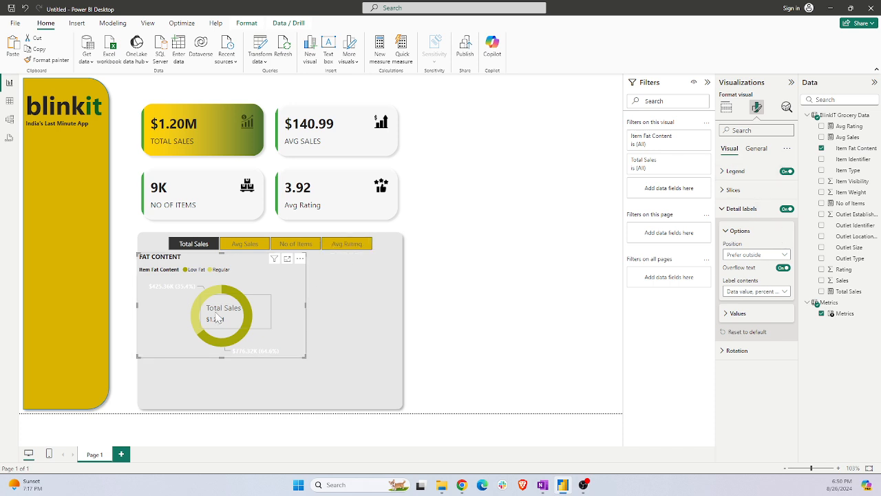
left_click(449, 345)
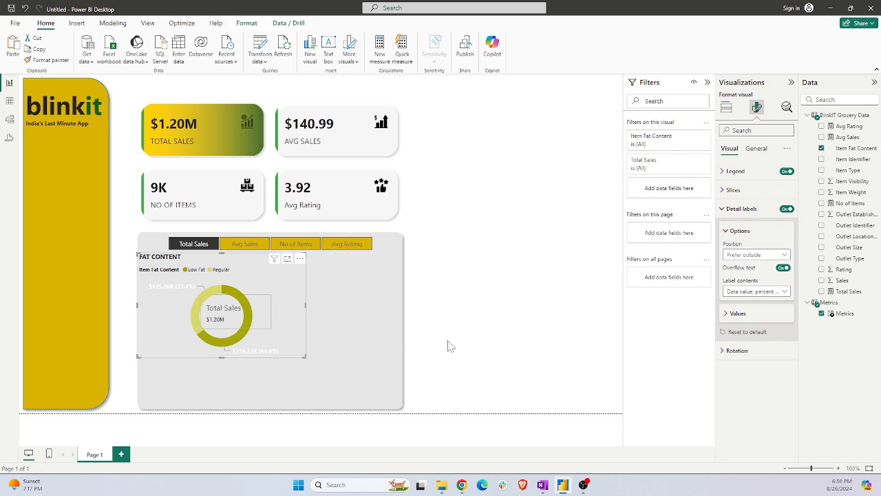
Make the callout value bold on the Total Sales card in the donut's center
left_click(217, 315)
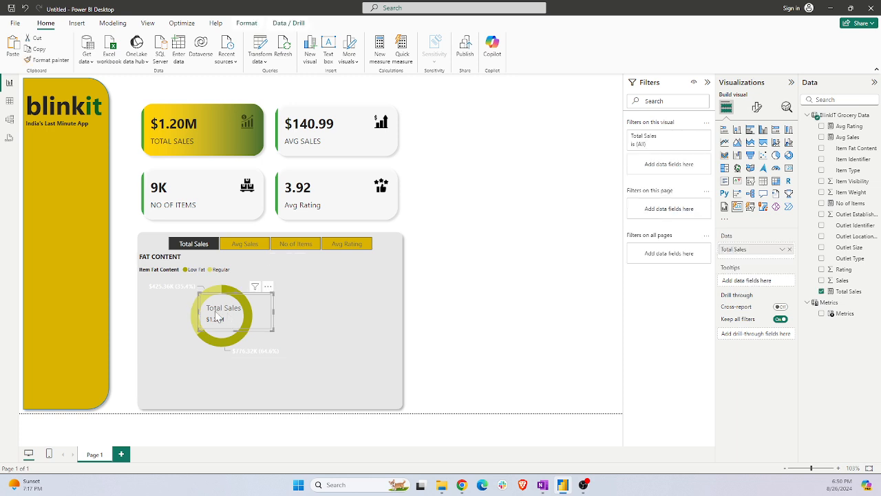
left_click(757, 108)
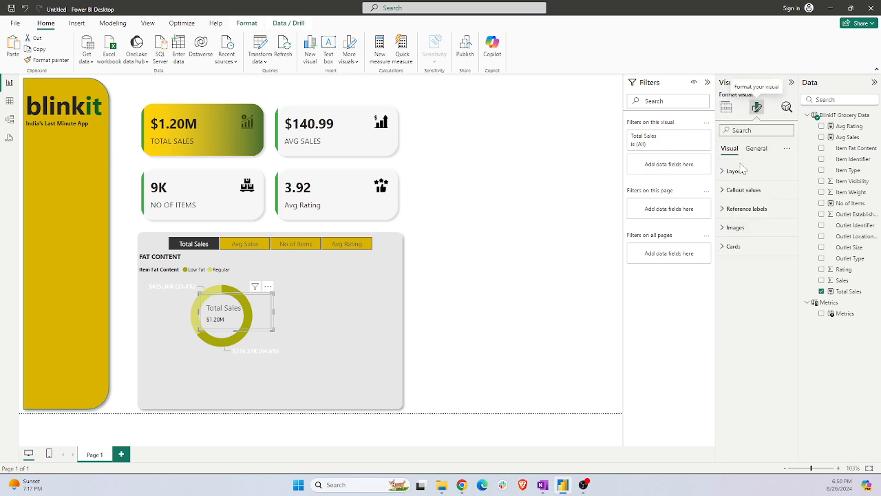
left_click(744, 189)
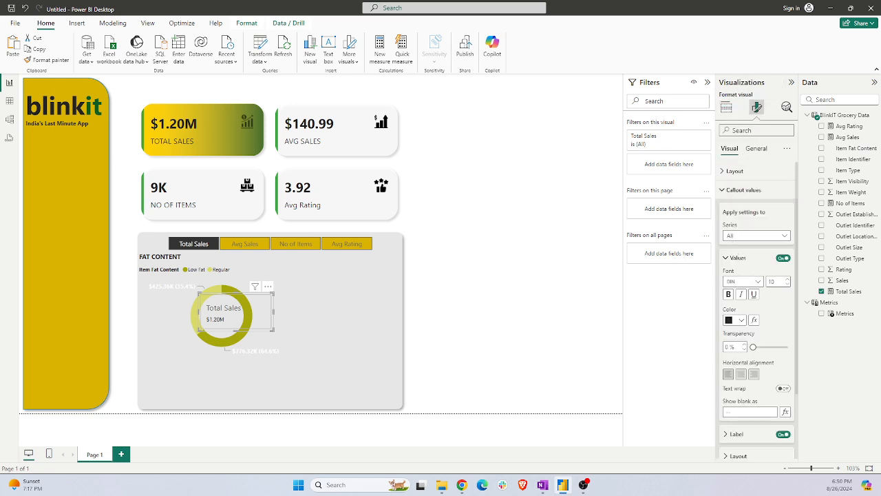
scroll(735, 383, "down", 1)
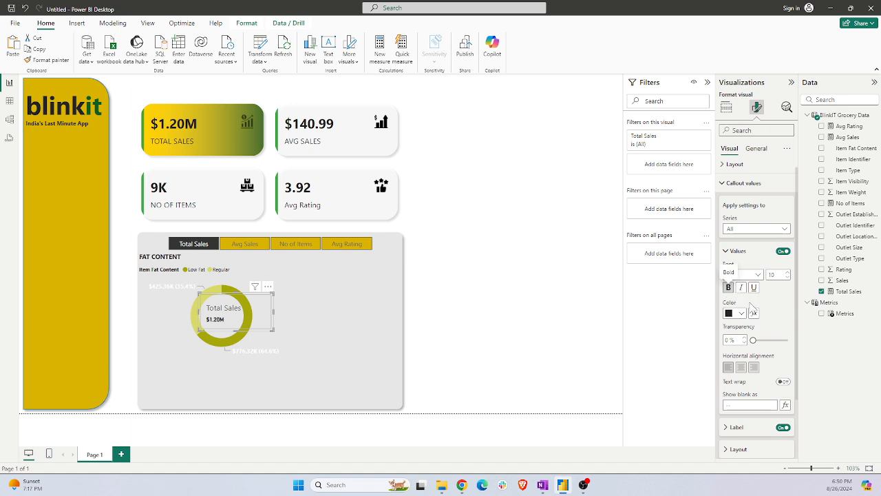
Set the card's callout label font to Segoe UI Bold, apply bold styling, and color the label text black
scroll(782, 380, "down", 2)
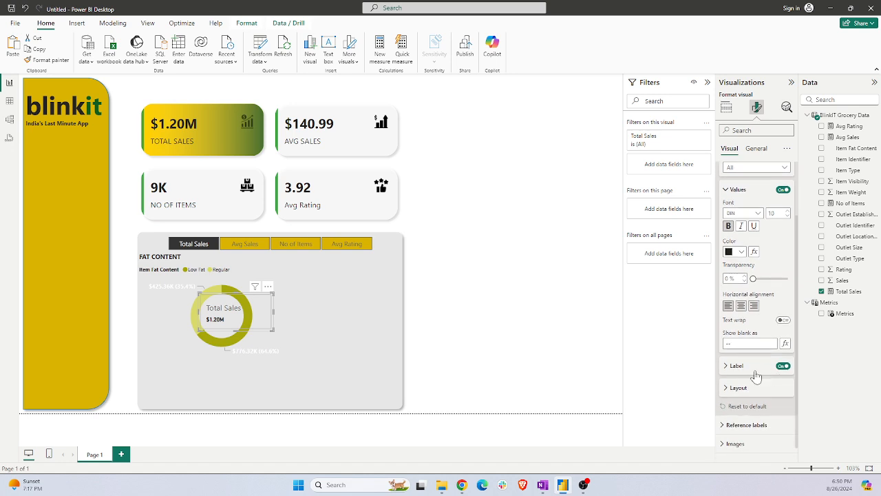
left_click(756, 372)
scroll(756, 372, "down", 3)
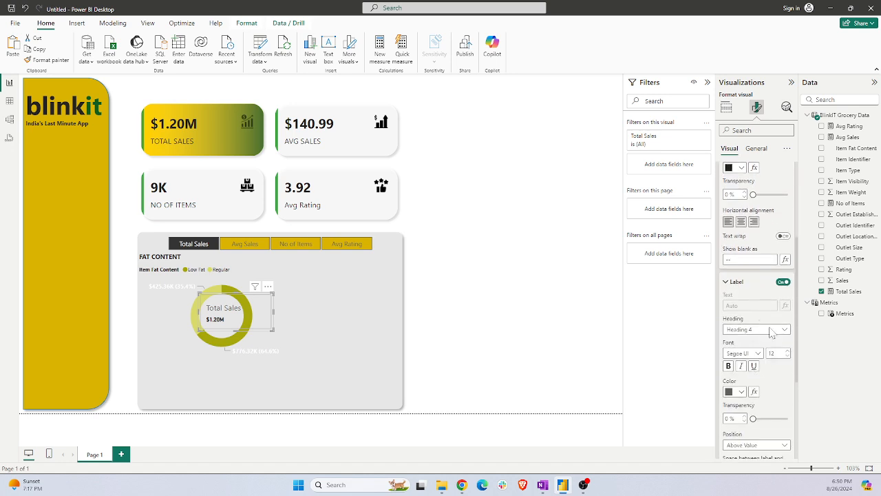
left_click(758, 354)
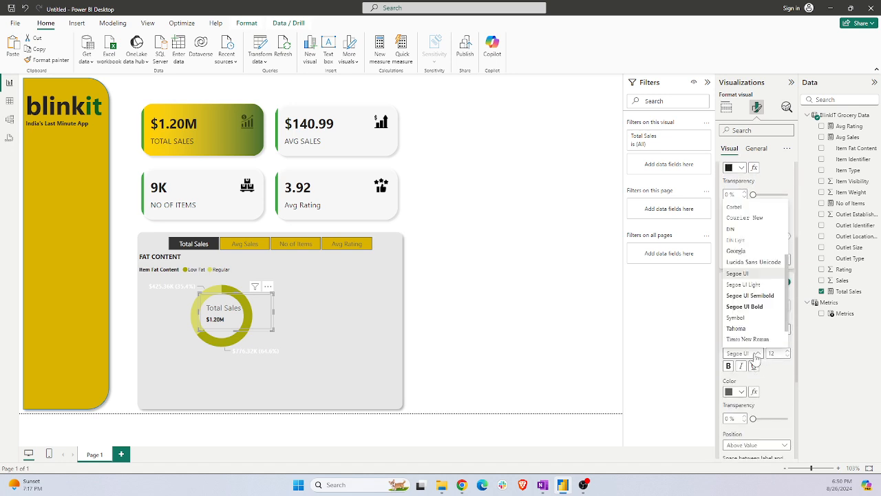
left_click(750, 308)
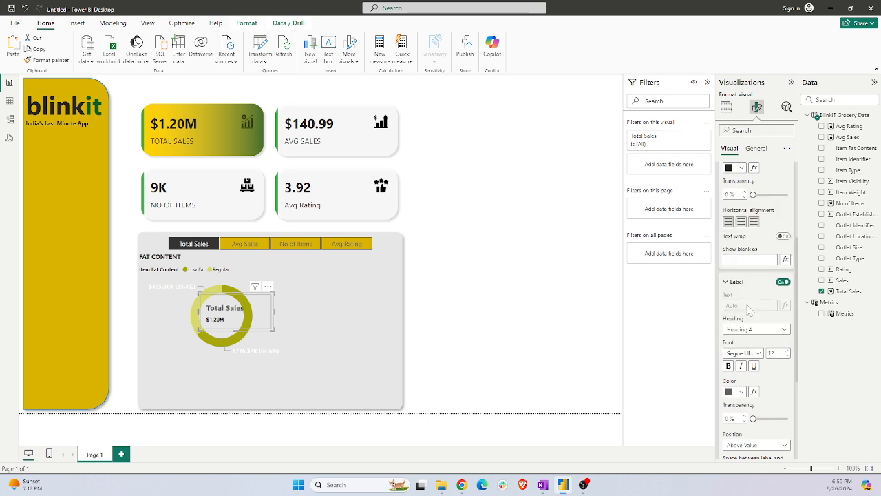
left_click(730, 367)
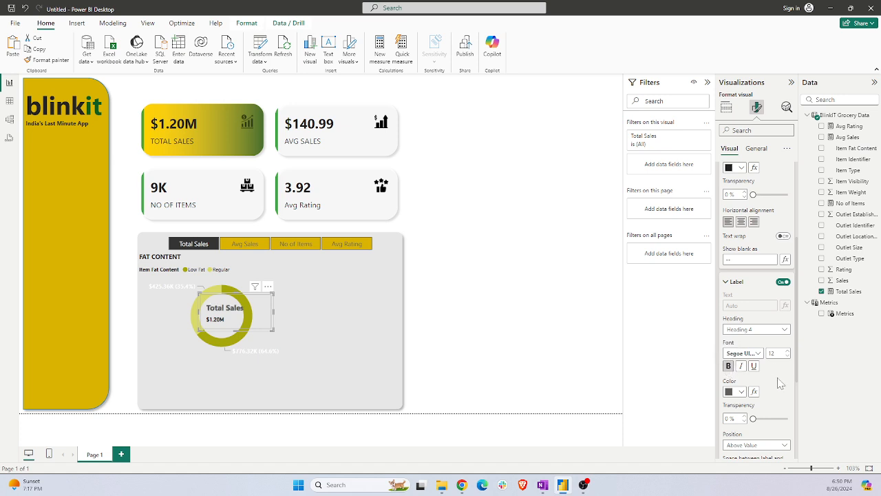
scroll(780, 386, "down", 1)
left_click(742, 367)
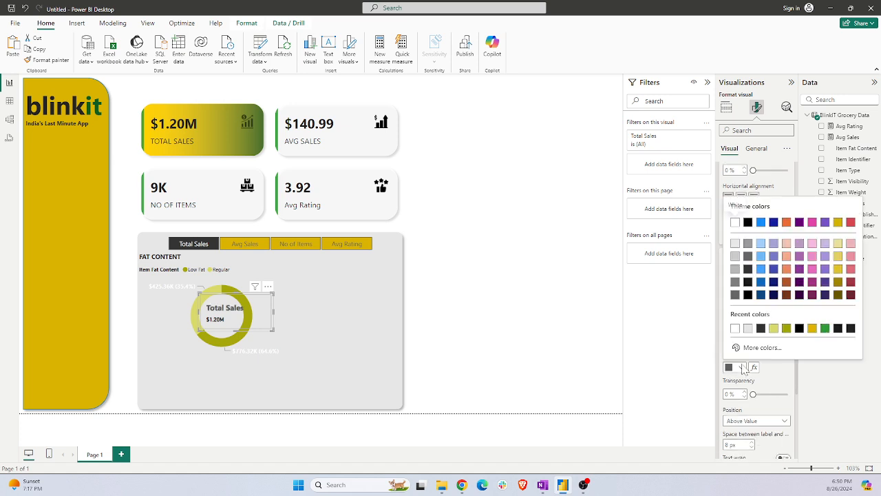
left_click(749, 223)
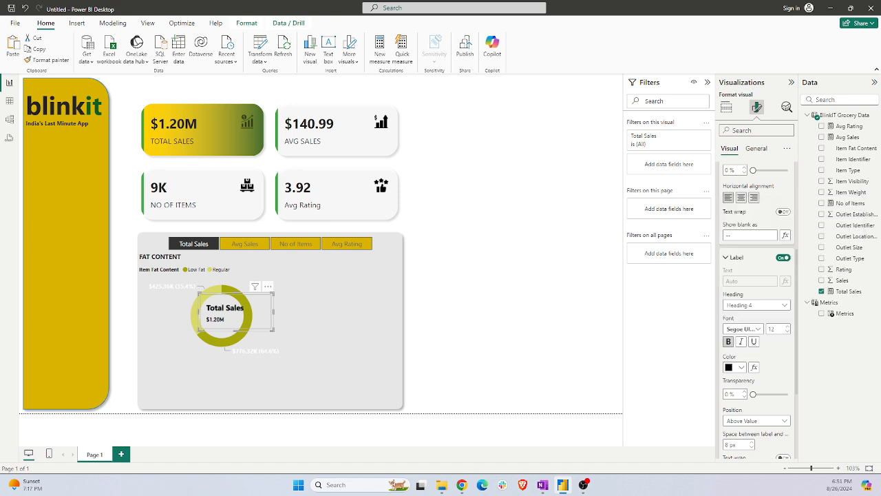
scroll(765, 321, "down", 5)
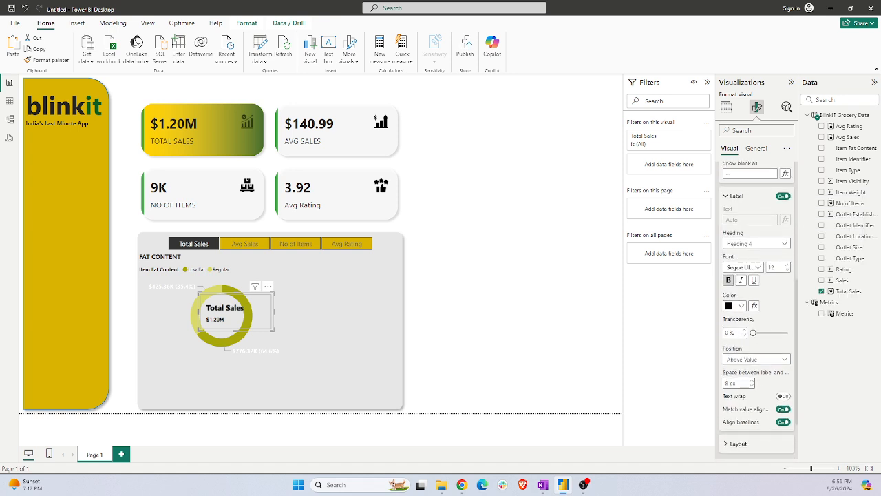
left_click(741, 373)
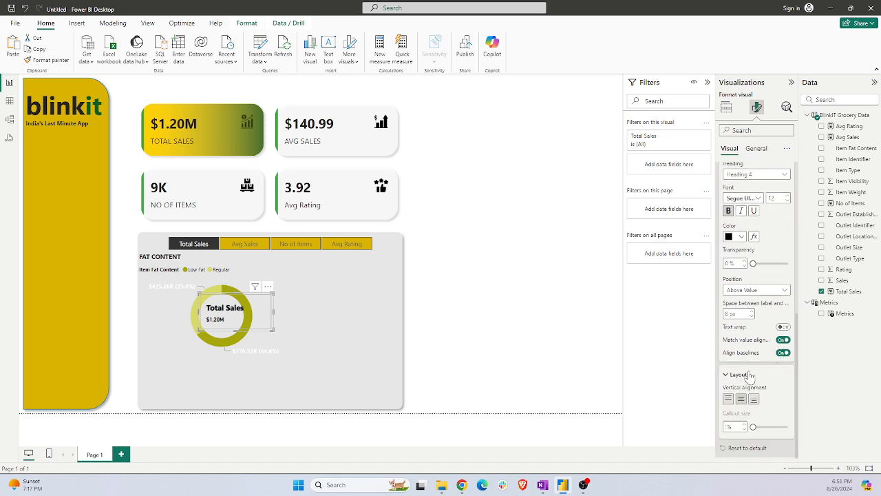
scroll(756, 390, "down", 1)
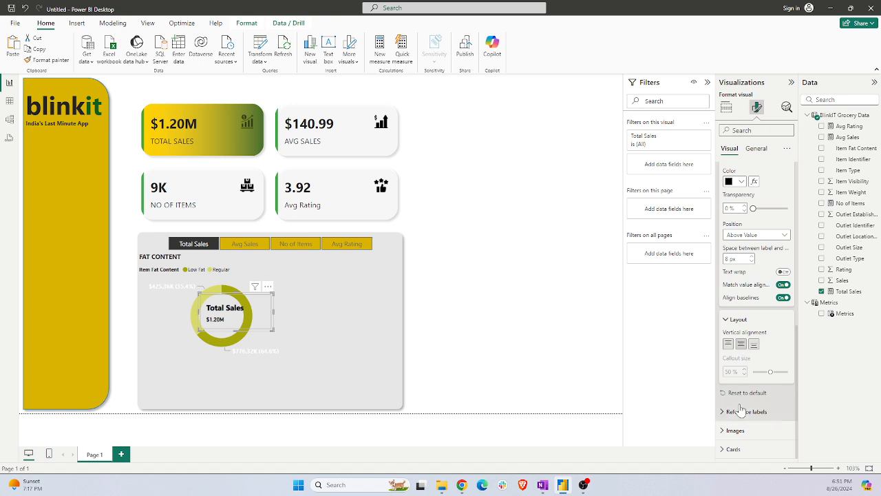
scroll(735, 430, "up", 6)
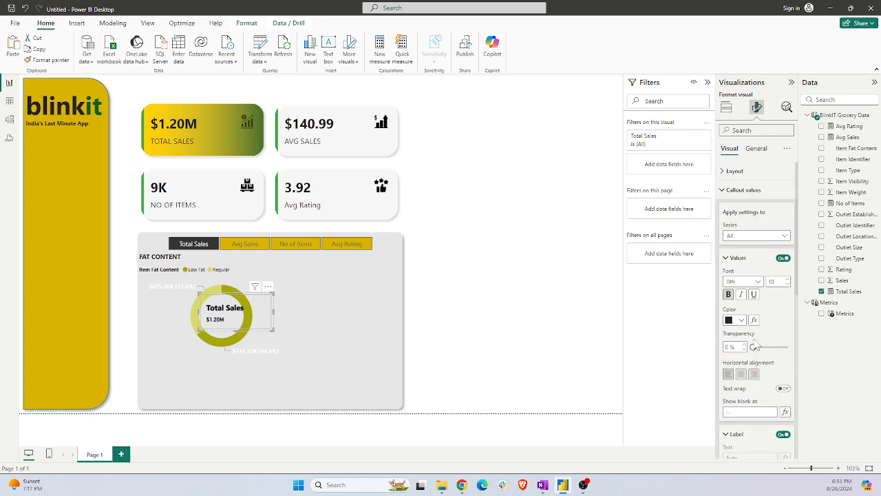
left_click(742, 190)
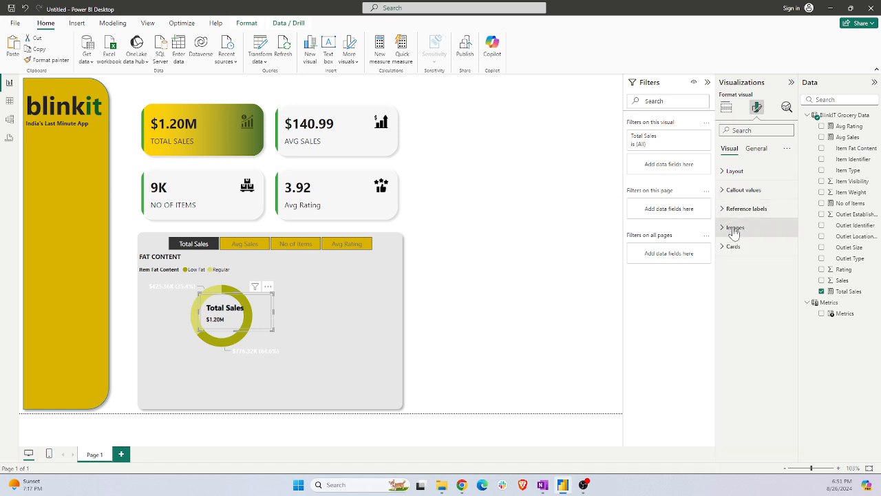
left_click(734, 229)
left_click(733, 228)
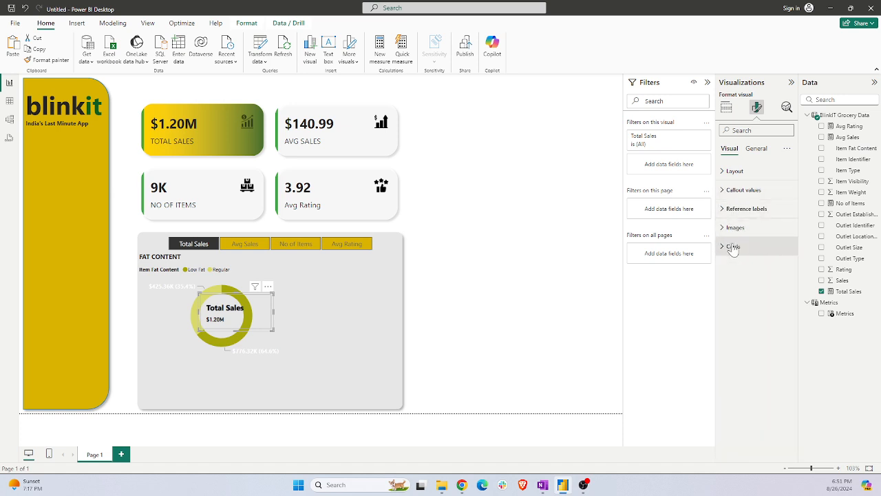
Turn off the border in the card's Cards settings and move the card slightly left into the donut's hole
left_click(732, 246)
scroll(741, 317, "down", 1)
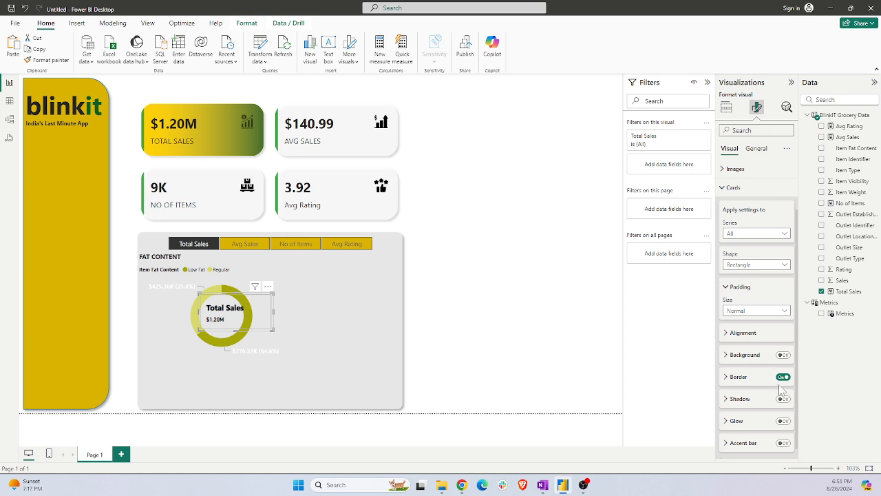
left_click(783, 378)
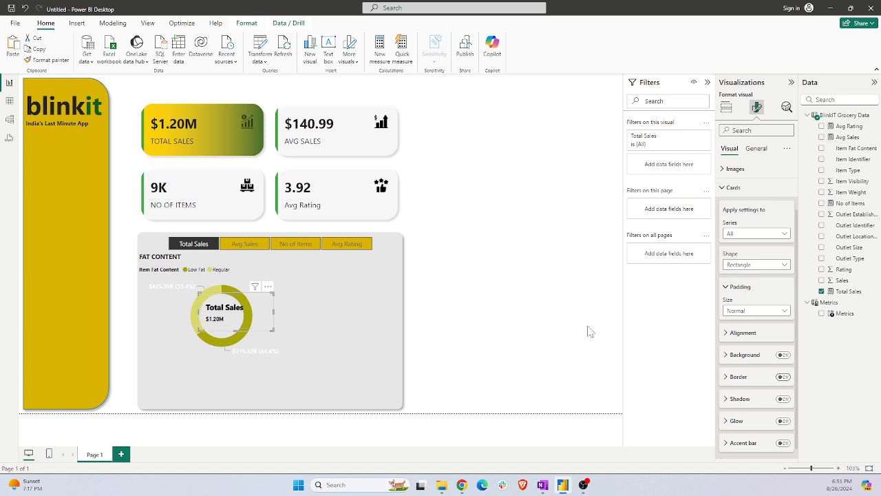
left_click_drag(240, 318, 239, 315)
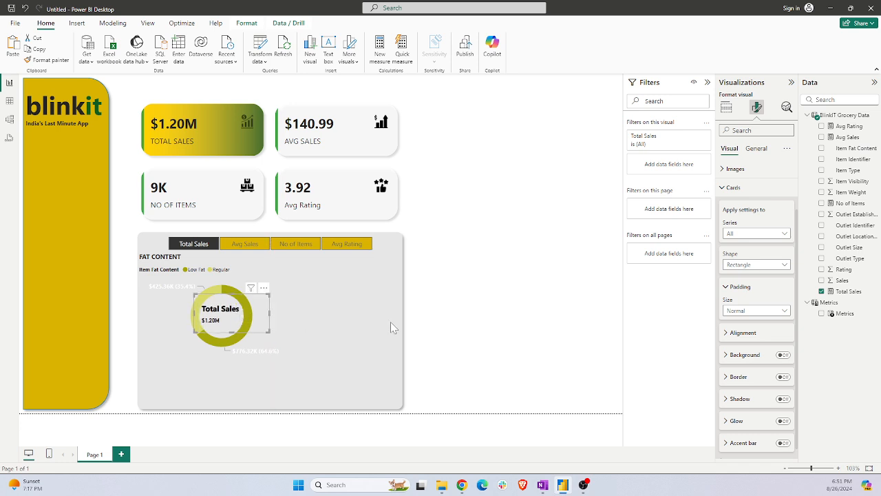
left_click(479, 334)
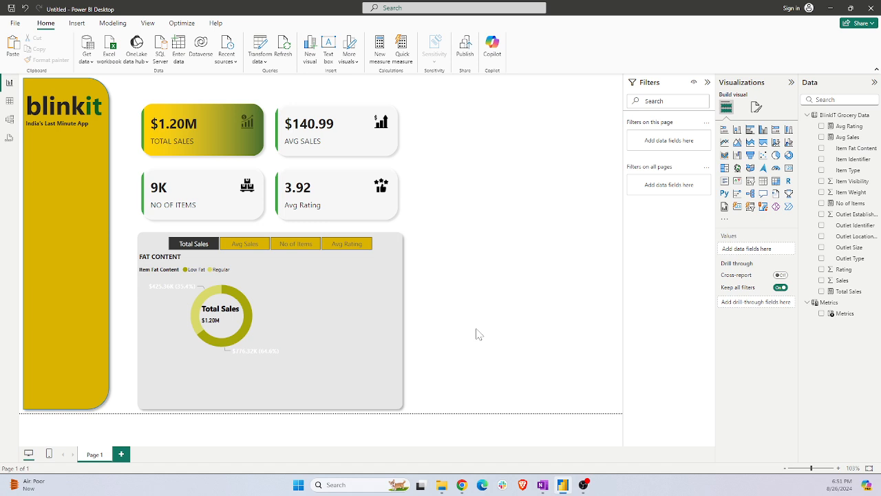
Switch the metric slicer through Avg Sales, Avg Rating, Total Sales and No of Items to check the donut and center card
left_click(241, 251)
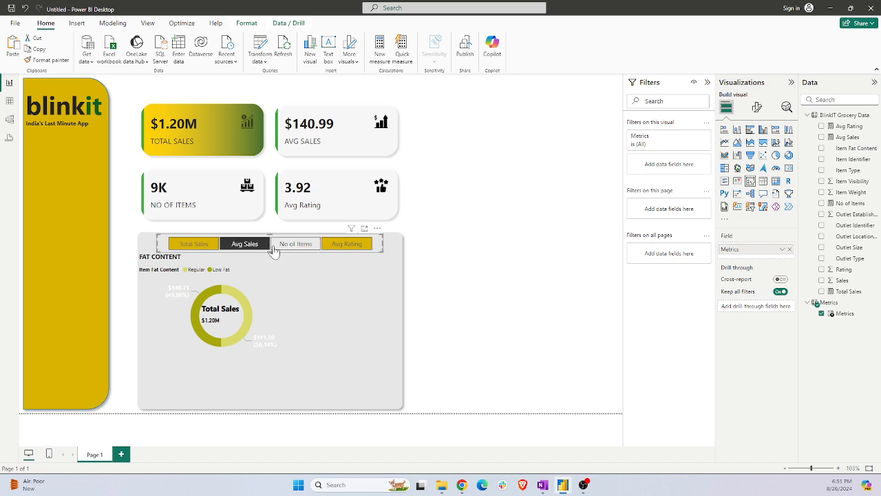
left_click(273, 250)
left_click(347, 245)
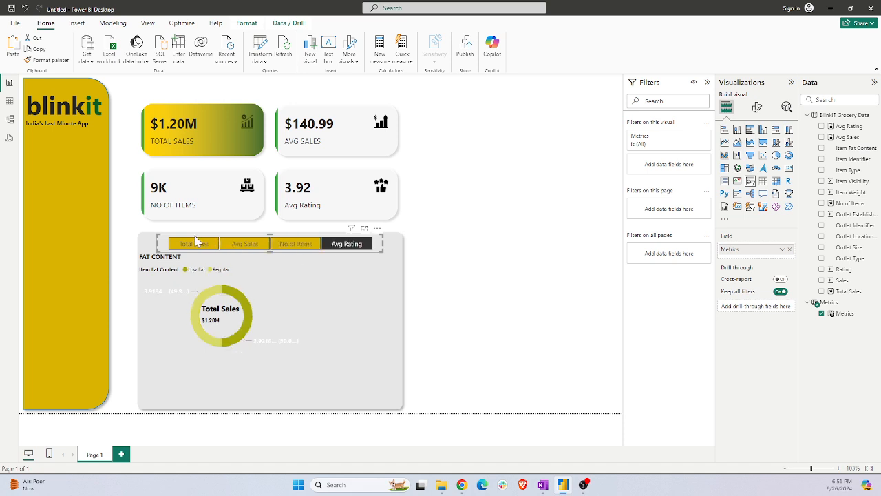
left_click(192, 245)
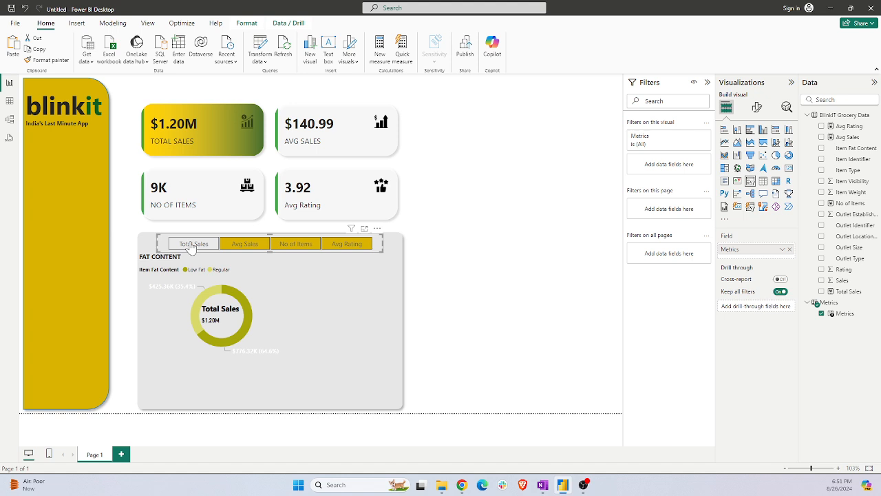
left_click(192, 246)
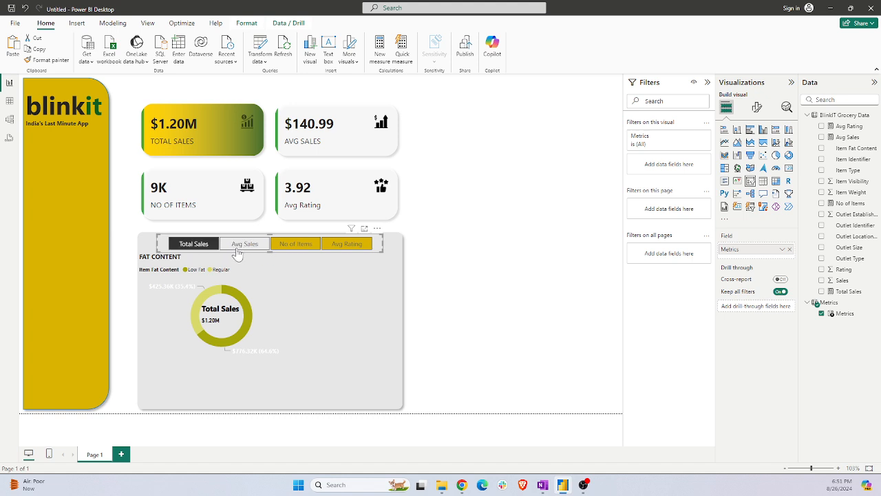
left_click(345, 246)
left_click(297, 245)
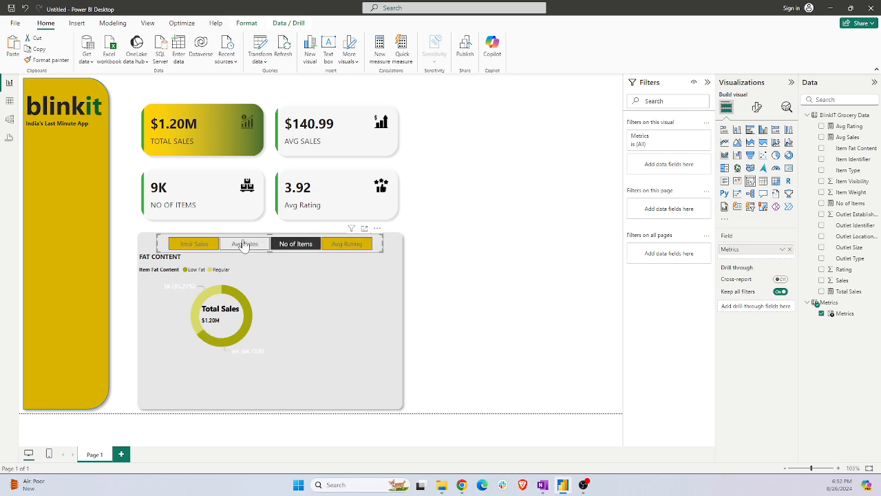
left_click(242, 245)
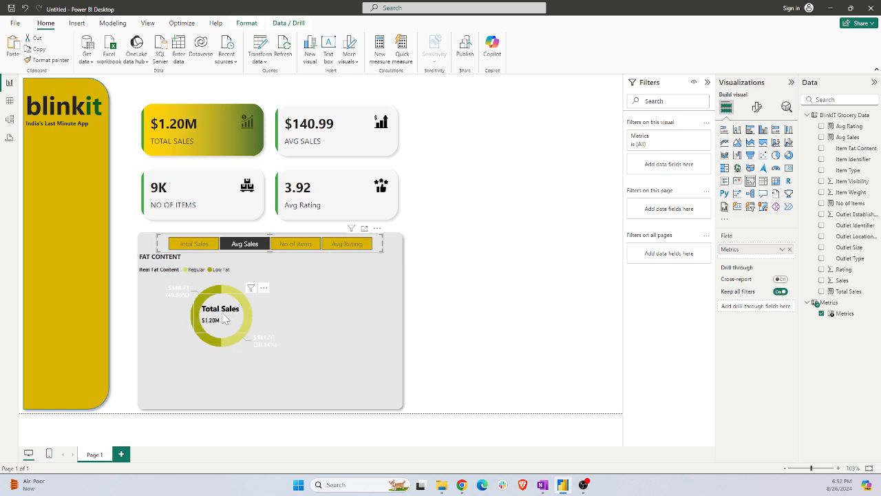
Replace the Total Sales field in the donut's center card with the Metrics field
left_click(224, 318)
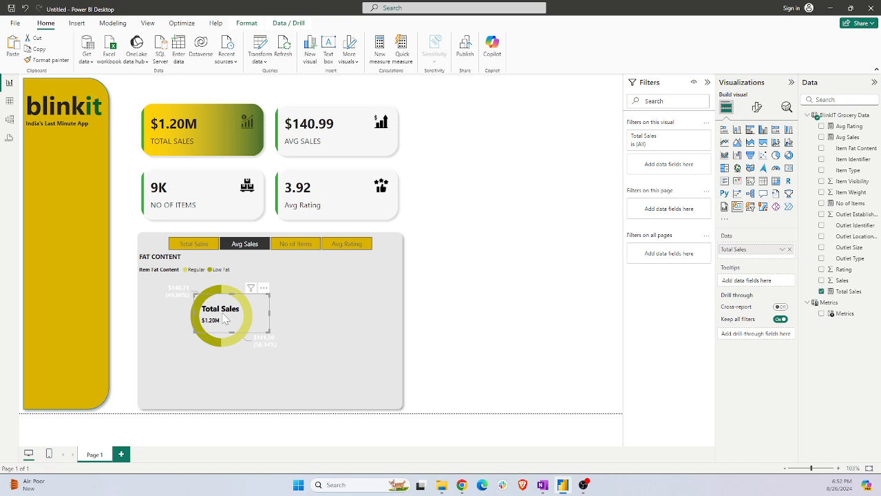
left_click(790, 249)
left_click_drag(846, 315, 771, 250)
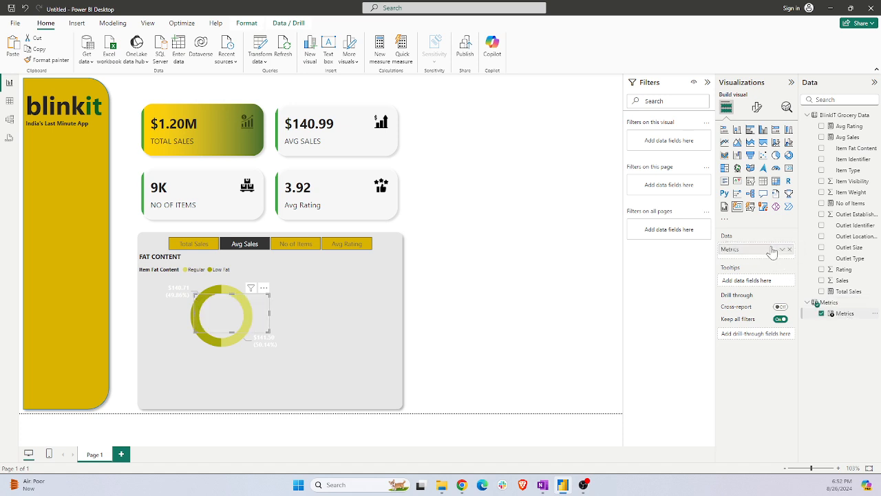
Test the center card with the Avg Rating and No of Items slicer options, ending on Total Sales
left_click(336, 249)
left_click(296, 244)
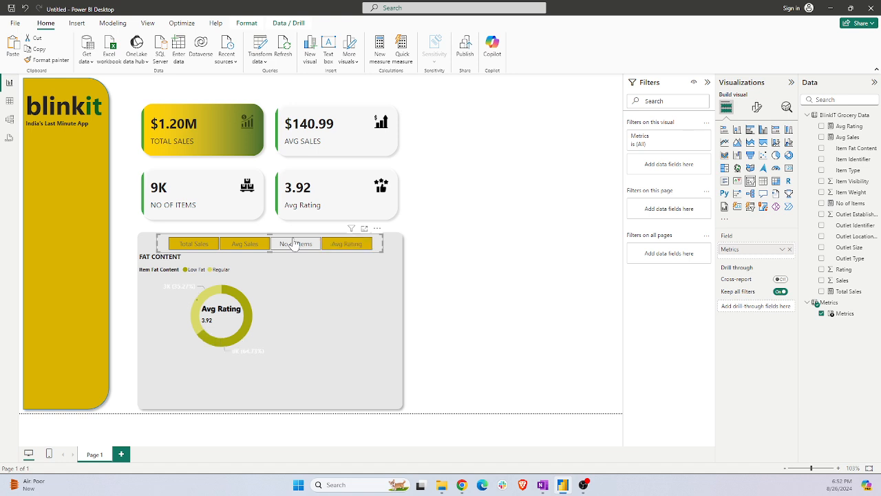
left_click(194, 244)
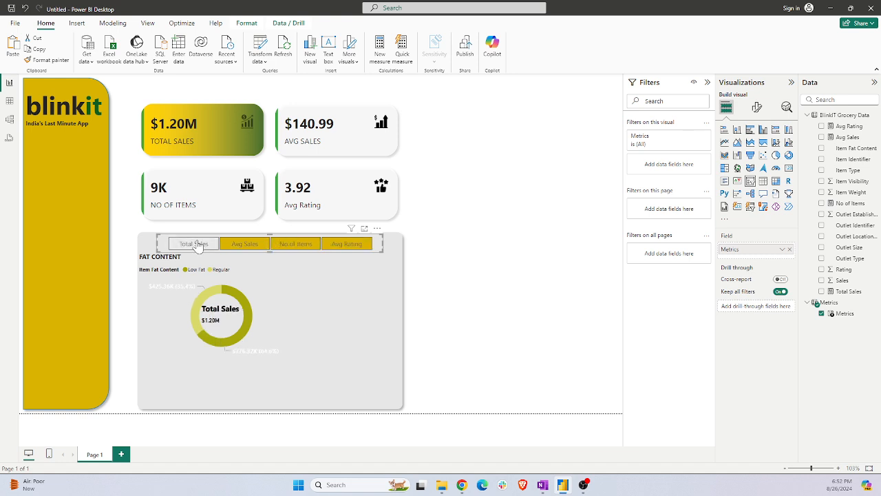
Set the horizontal alignment of the center card's callout values to center
left_click(230, 318)
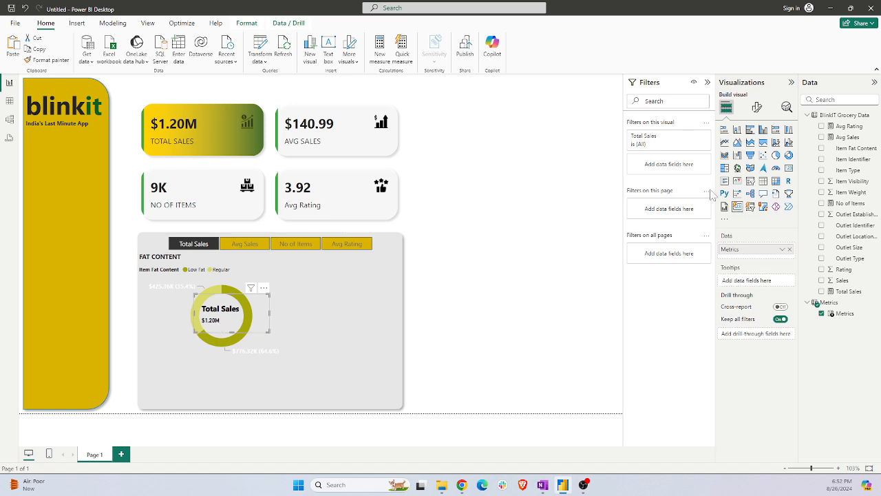
left_click(758, 108)
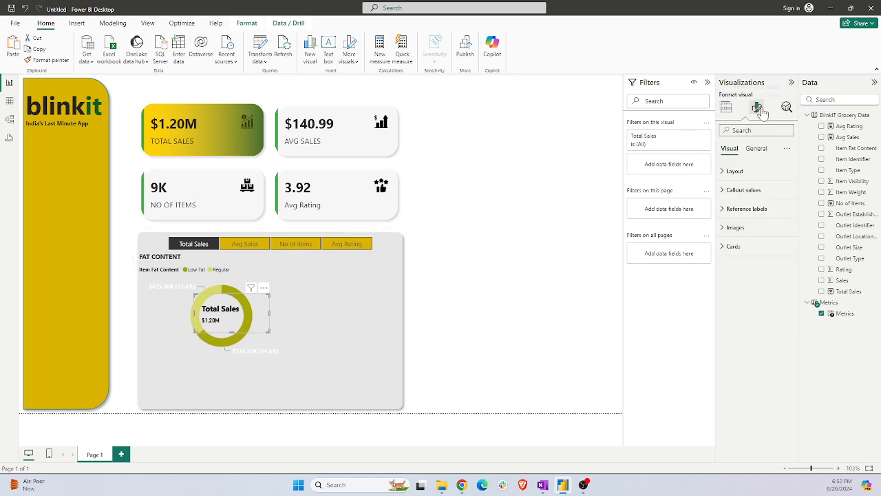
left_click(747, 189)
left_click(742, 374)
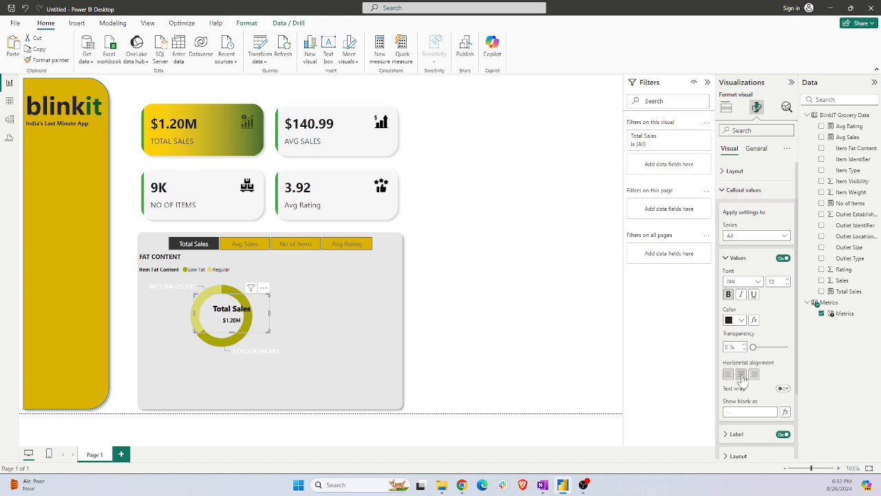
Left-align the callout value of the Total Sales card inside the donut chart
left_click(729, 374)
scroll(728, 384, "down", 2)
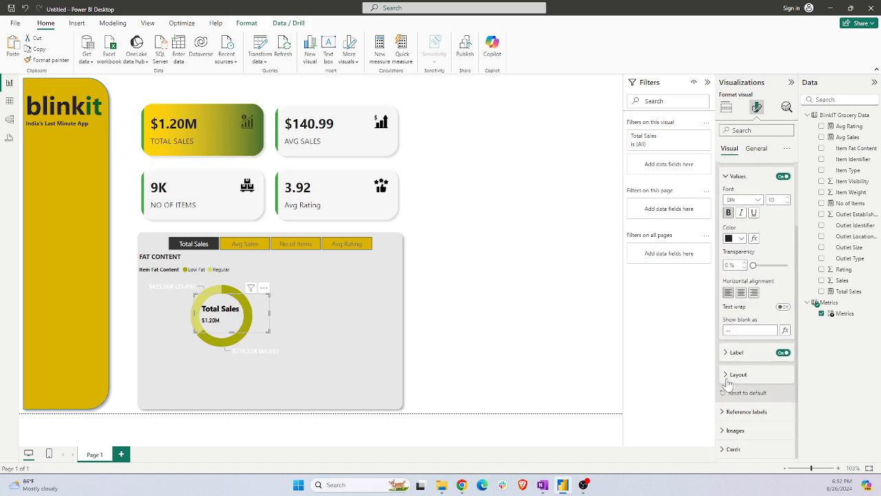
left_click(737, 352)
scroll(740, 358, "down", 3)
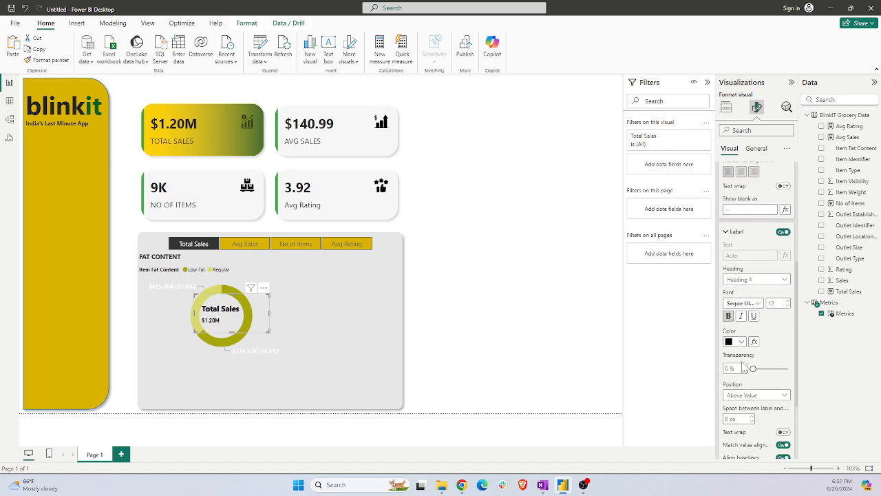
scroll(748, 380, "down", 3)
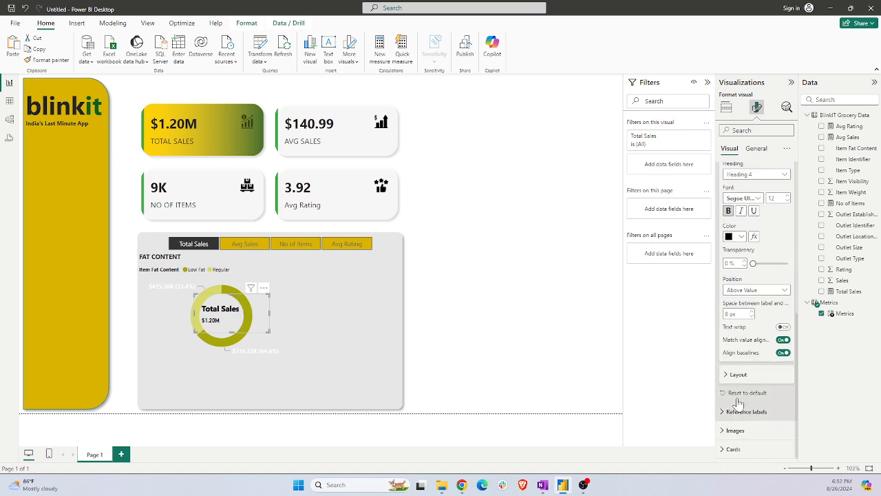
Try bottom and top vertical alignment for the Total Sales card's callout, returning it to middle
left_click(737, 375)
scroll(739, 365, "down", 2)
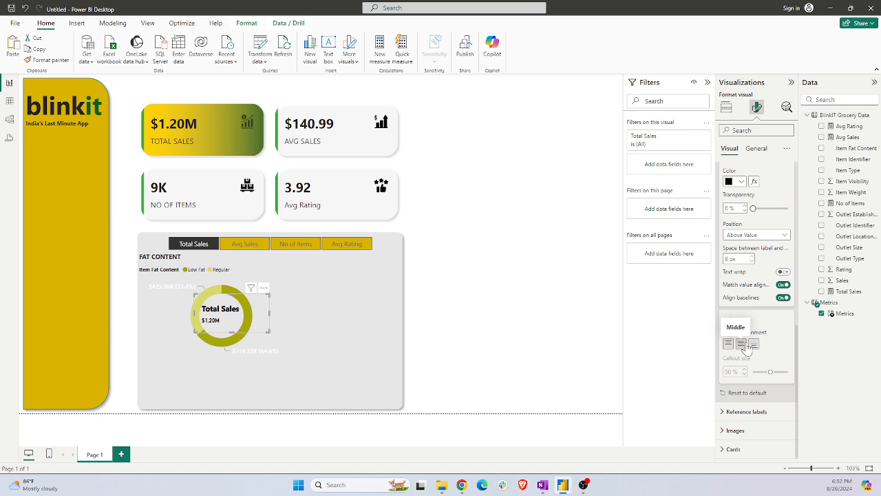
left_click(750, 346)
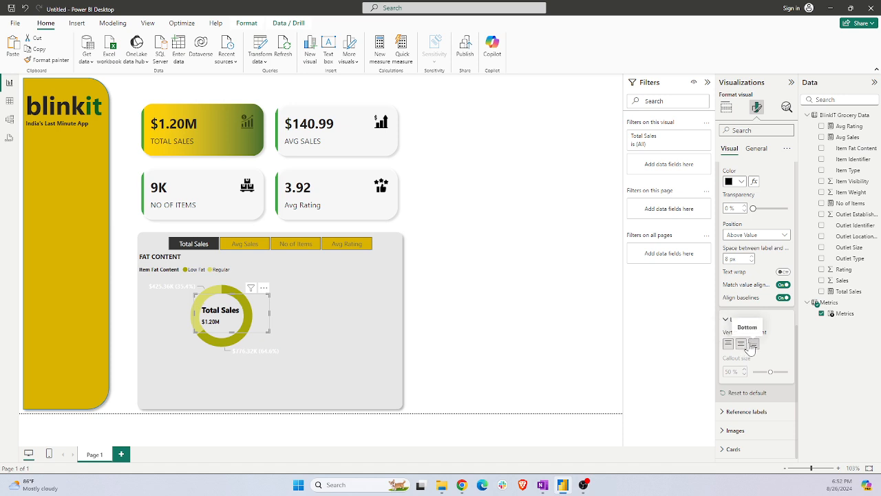
left_click(731, 347)
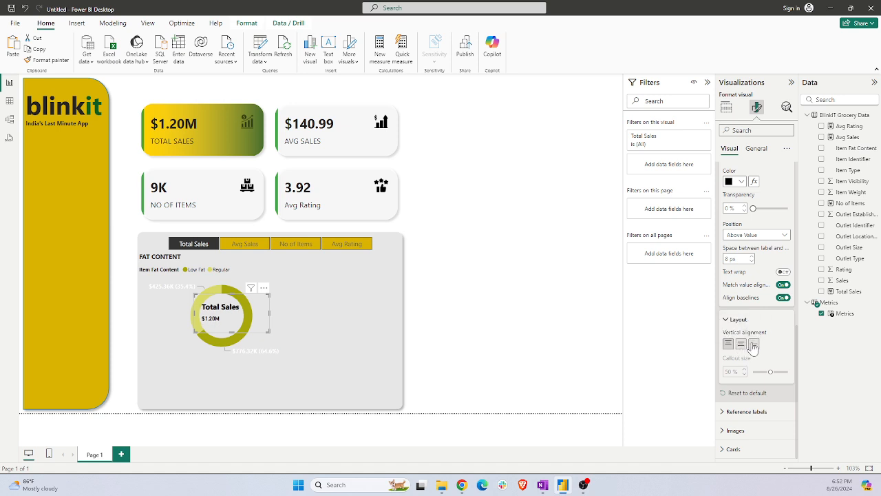
left_click(742, 345)
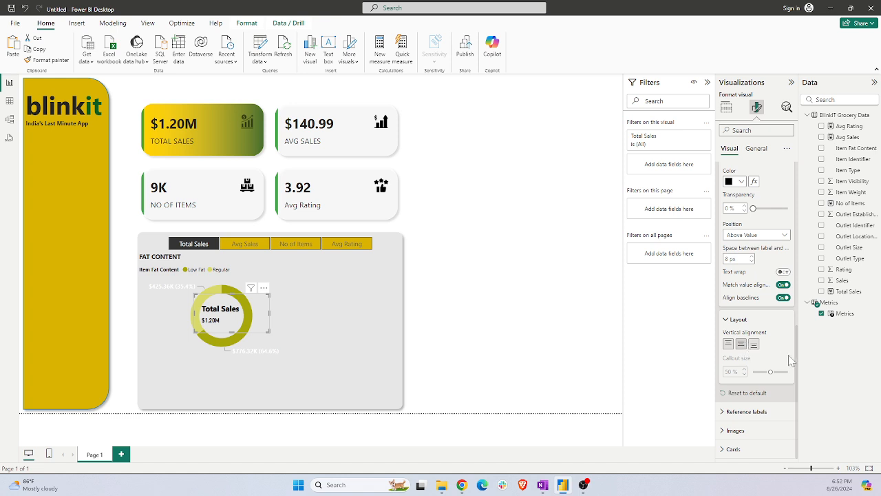
left_click(756, 148)
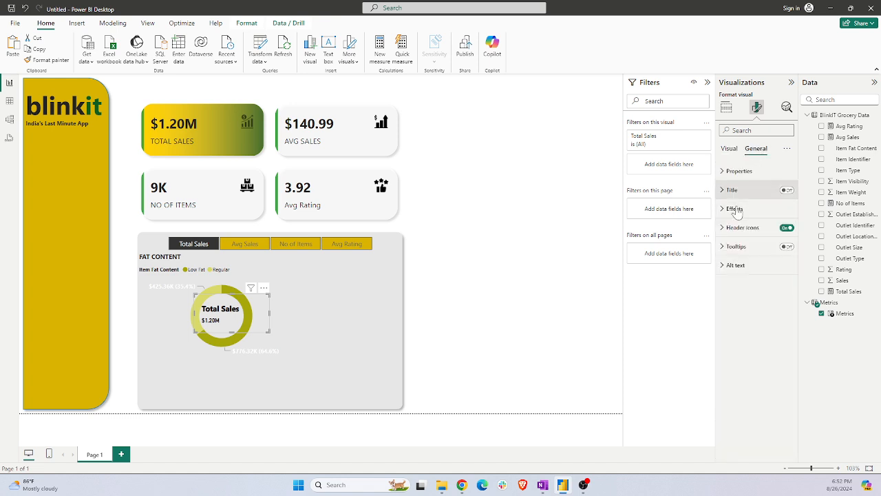
left_click(727, 192)
left_click(725, 195)
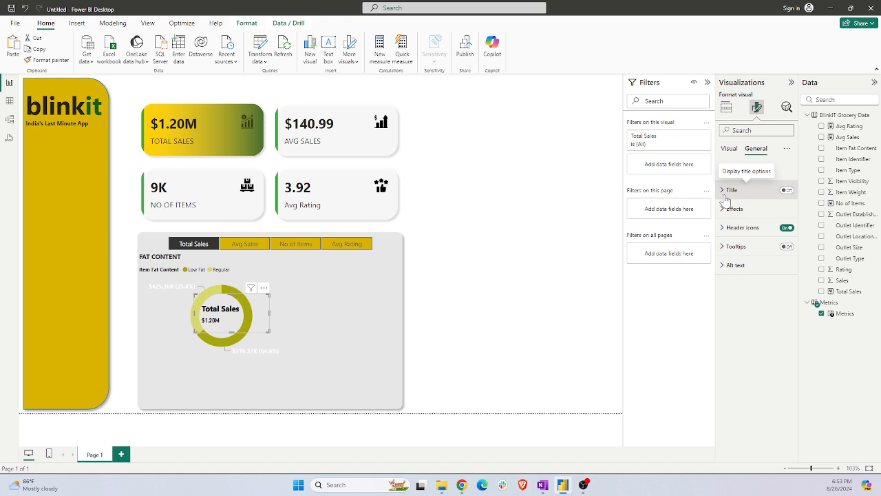
Insert a clustered bar chart and place it in the empty area beside the grey fat content panel
left_click(561, 199)
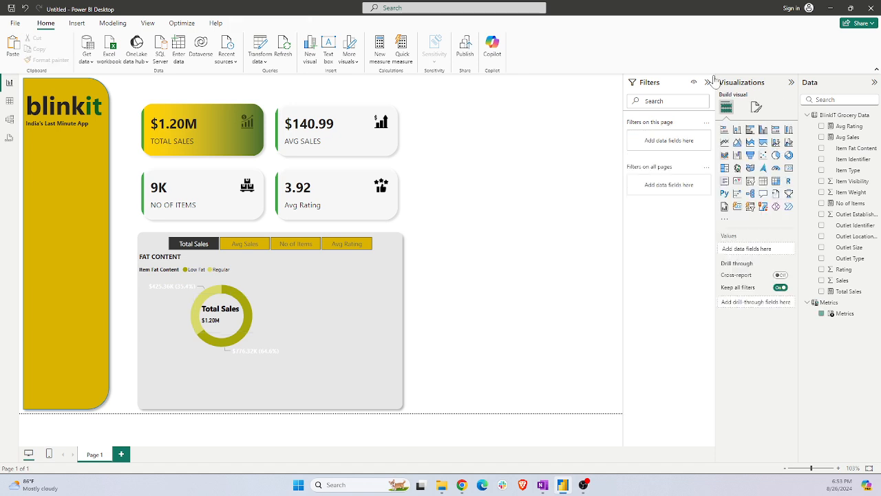
left_click(750, 130)
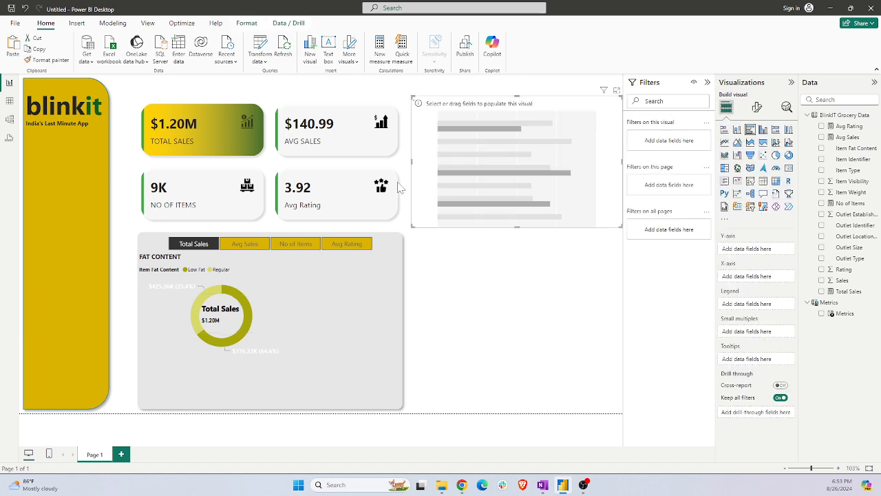
left_click_drag(478, 199, 493, 318)
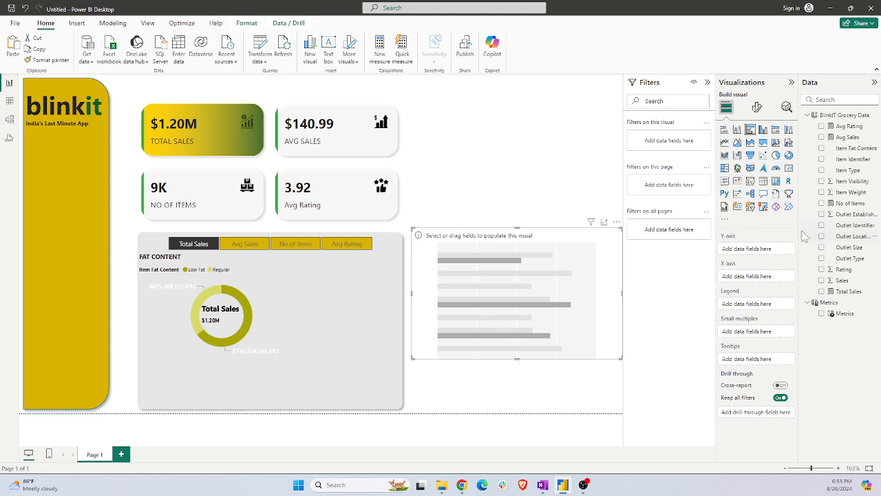
Assign Outlet Location Type to the bar chart's Y-axis, Metrics to the X-axis and Item Fat Content to the legend, enlarging the chart
left_click_drag(800, 235, 781, 231)
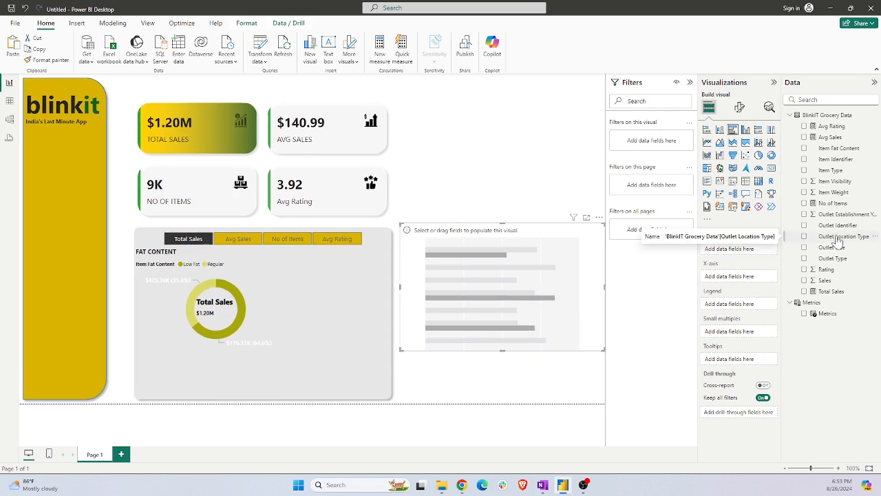
left_click_drag(838, 239, 748, 248)
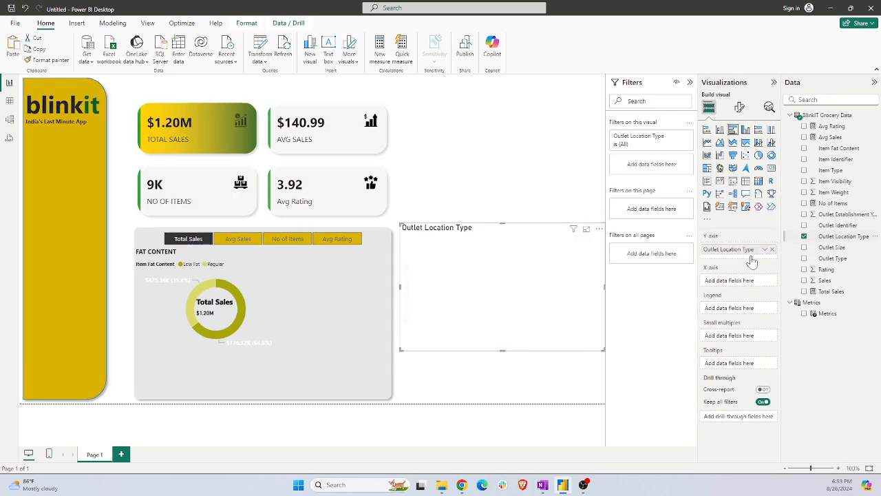
left_click_drag(824, 314, 751, 288)
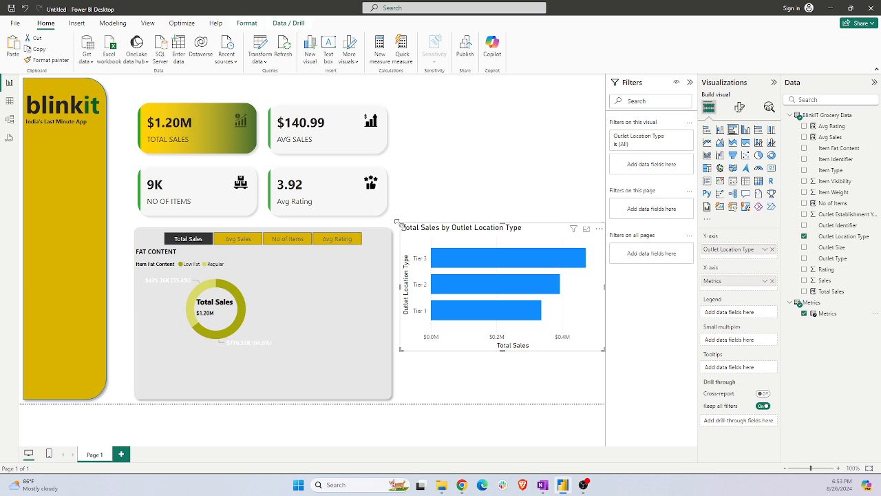
left_click_drag(397, 222, 404, 113)
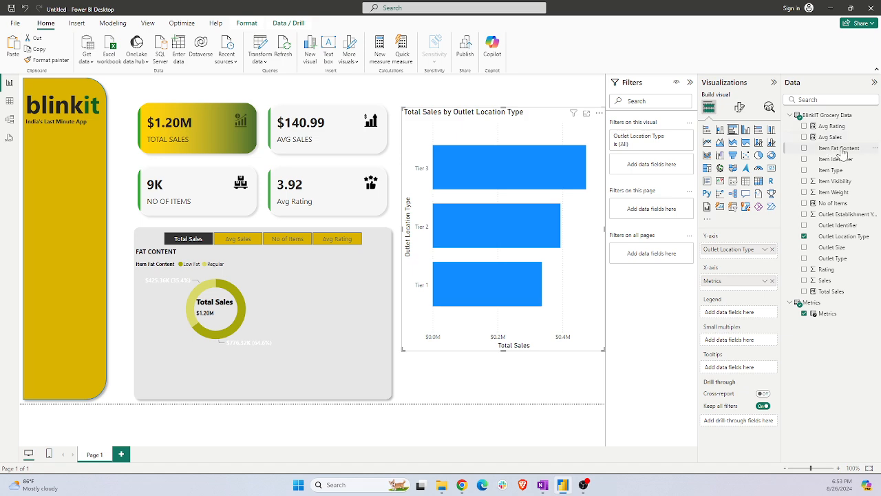
left_click_drag(843, 152, 754, 311)
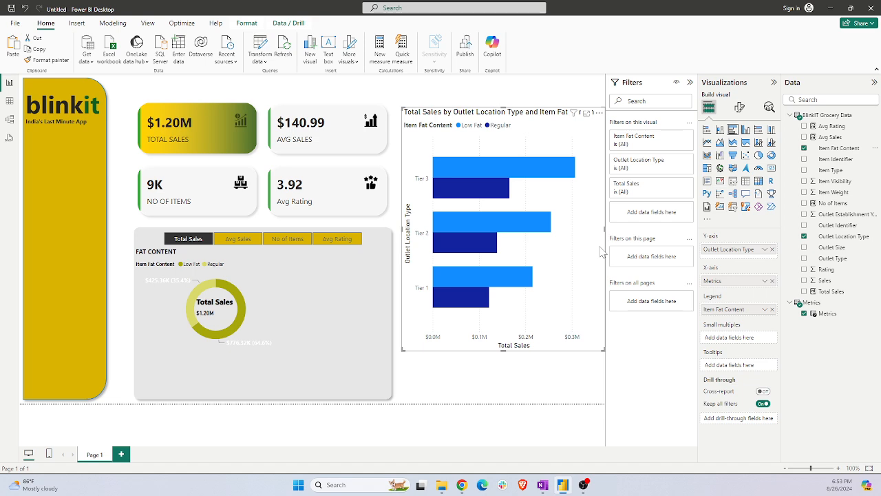
Change the bar chart's title text to "FAT BY OUTLET"
left_click(740, 107)
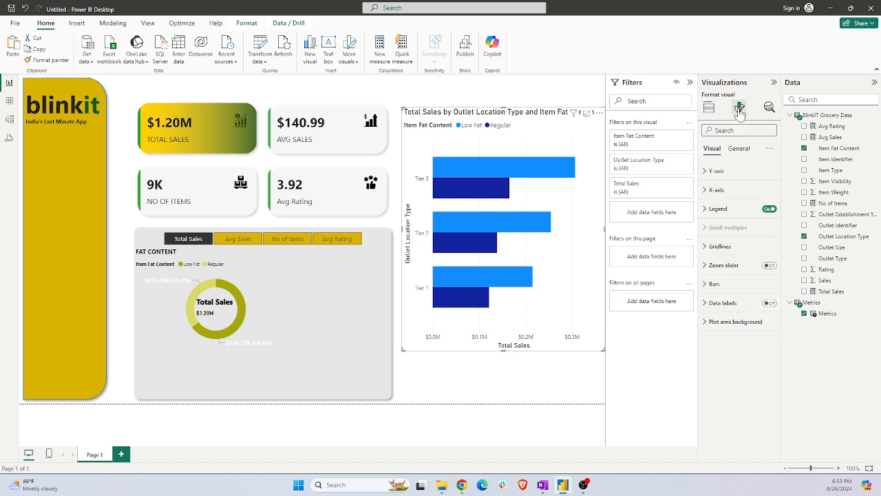
left_click(738, 149)
left_click(716, 190)
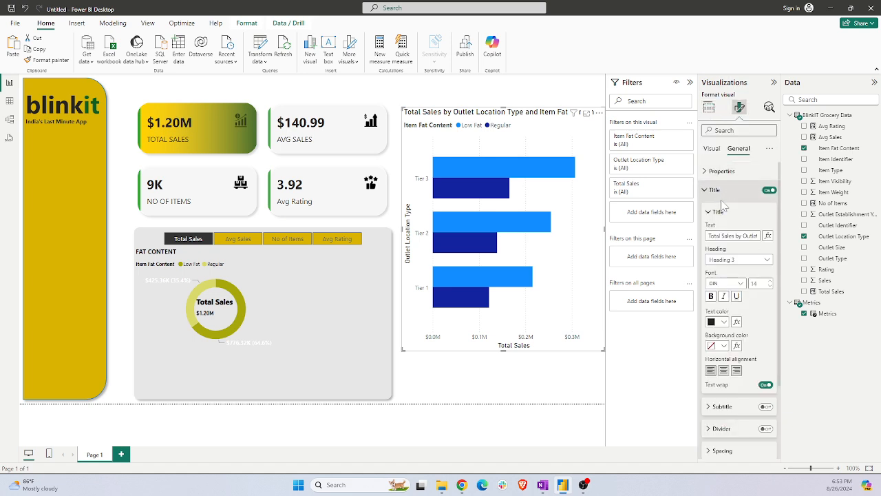
triple_click(722, 235)
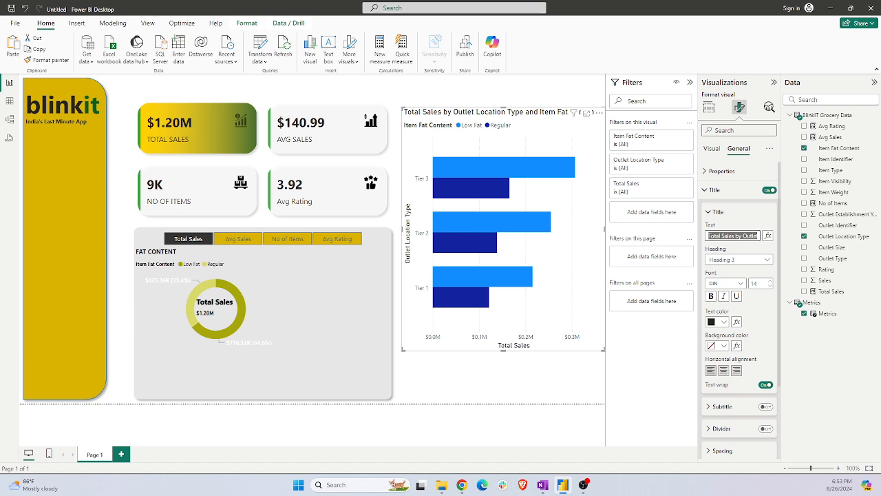
type("FAT BY OUTLIER")
key("BackSpace")
key("BackSpace")
key("BackSpace")
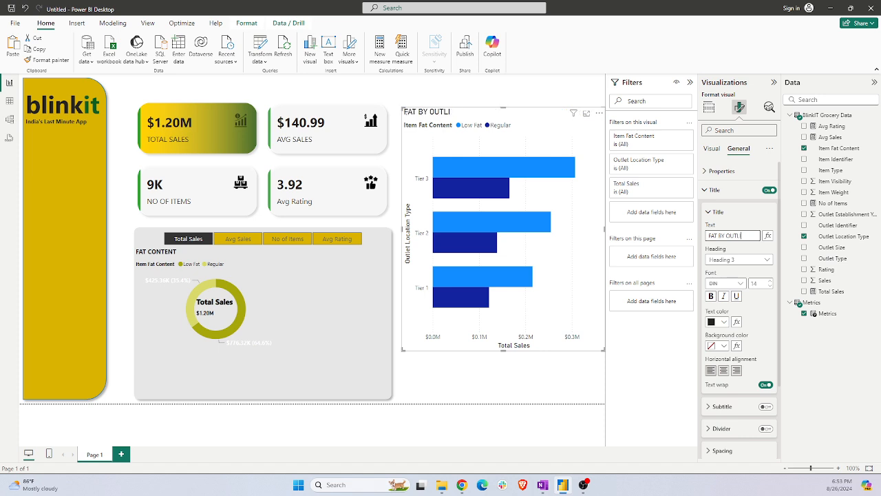
type("RYT")
key("BackSpace")
key("BackSpace")
type("ET")
Set the bar chart title's font to Segoe UI Bold at size 10
left_click(770, 286)
left_click(770, 287)
left_click(727, 283)
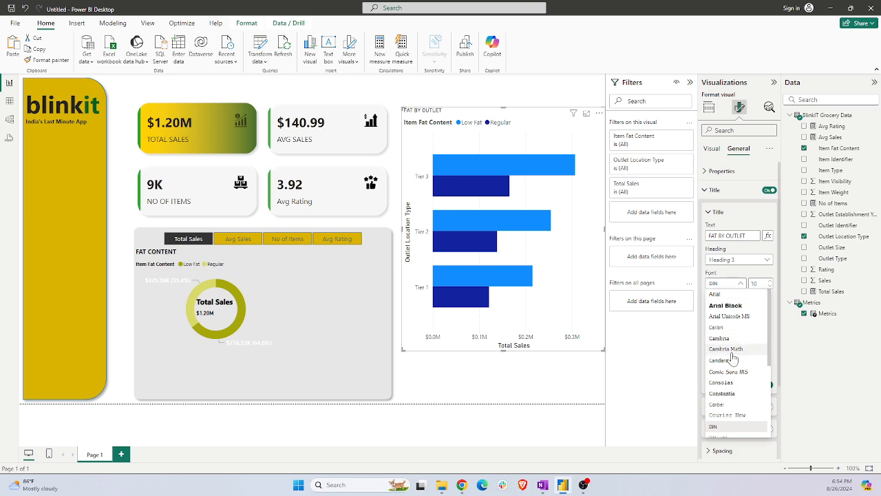
scroll(734, 358, "down", 4)
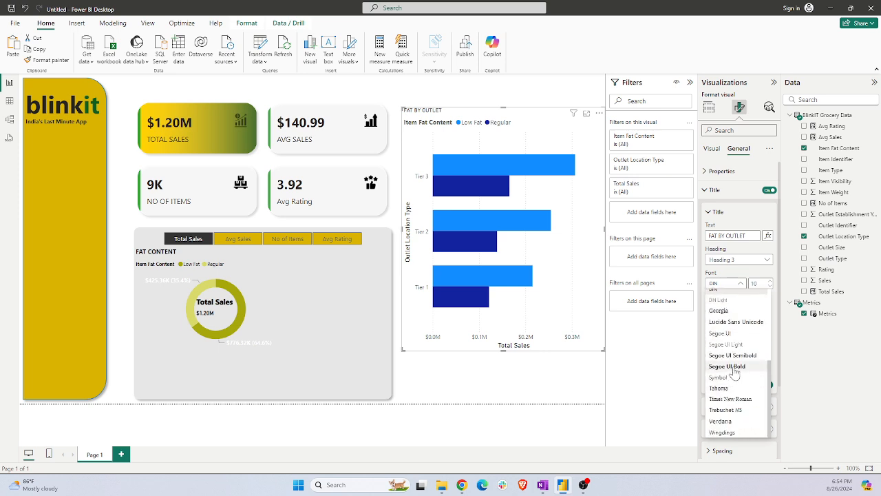
left_click(734, 367)
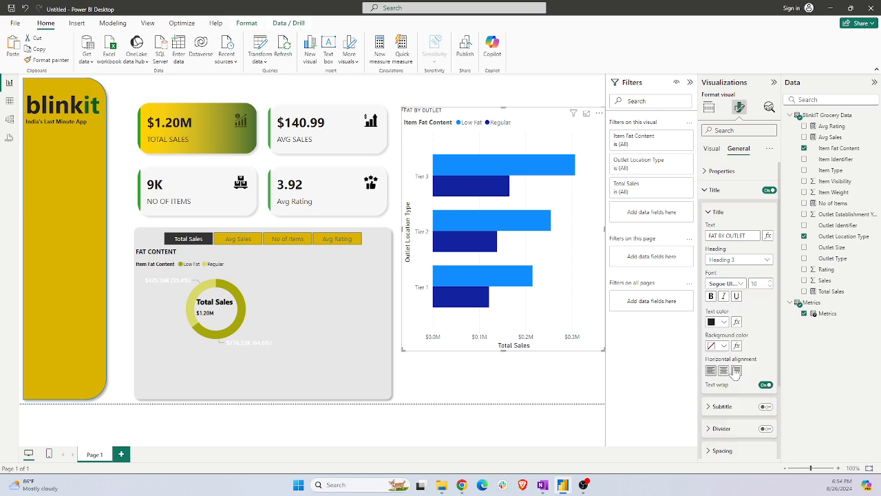
Shrink the bar chart to about 291 high by 283 wide and move it onto the grey panel beside the donut chart
left_click(719, 171)
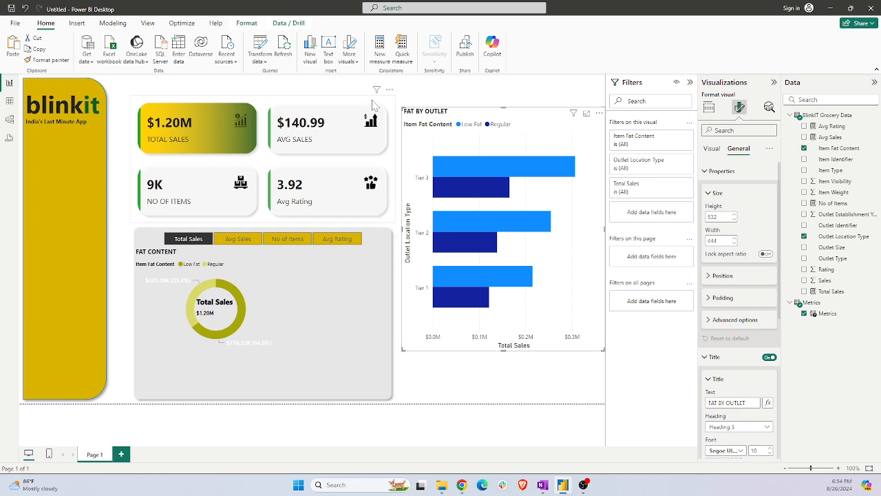
left_click_drag(405, 114, 474, 217)
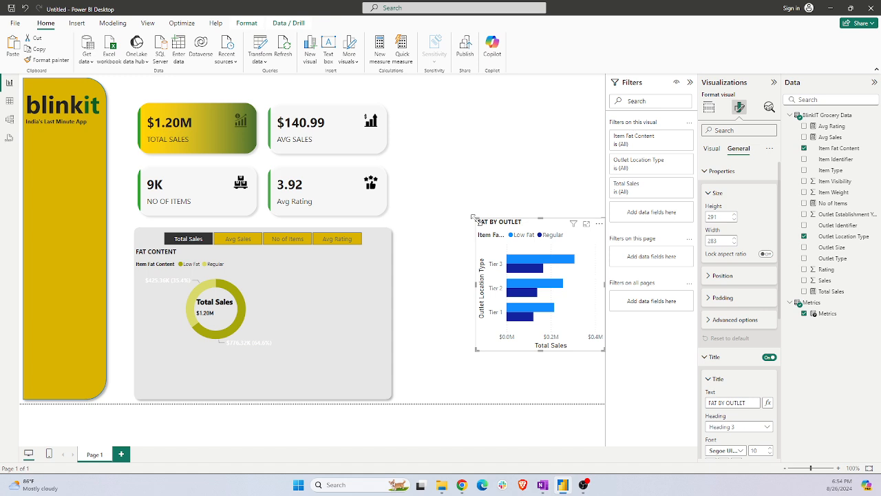
left_click_drag(545, 228, 320, 260)
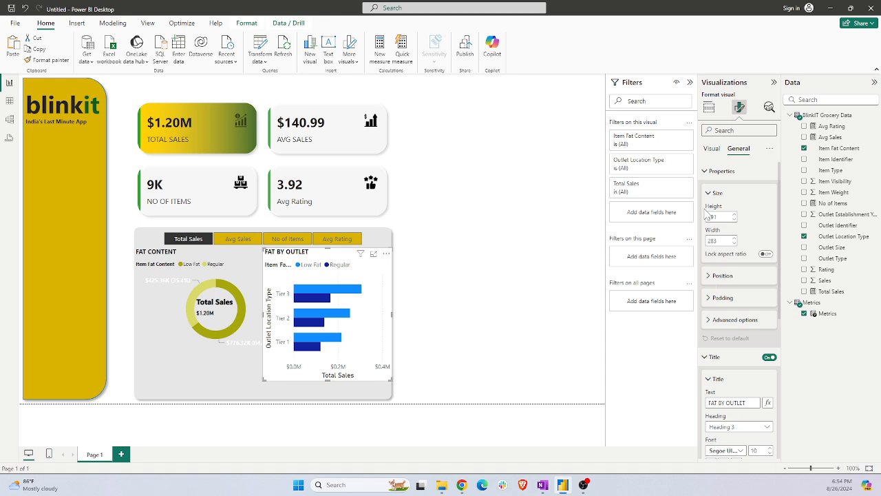
Set the bar chart's legend position to Top left and turn off the legend title
left_click(711, 150)
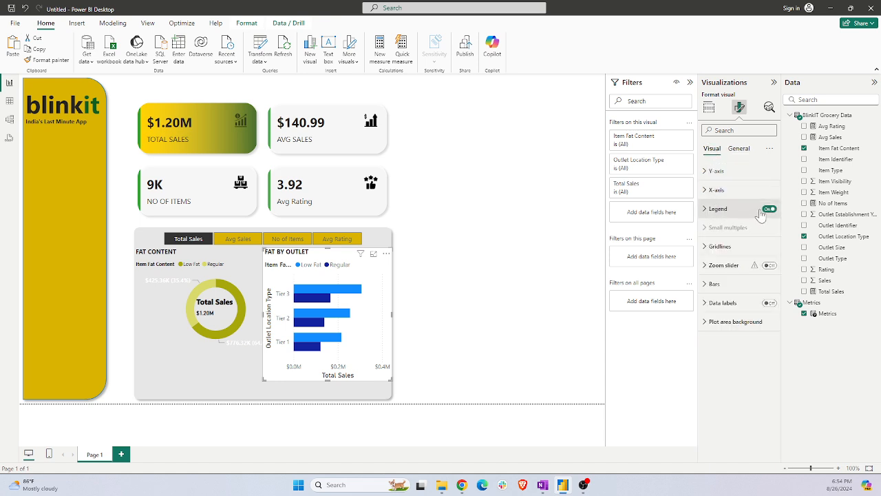
left_click(736, 209)
left_click(738, 258)
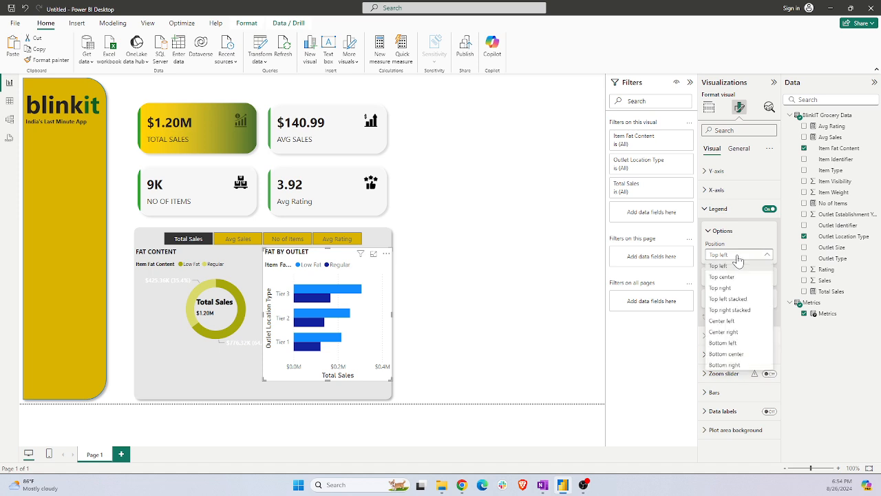
left_click(731, 288)
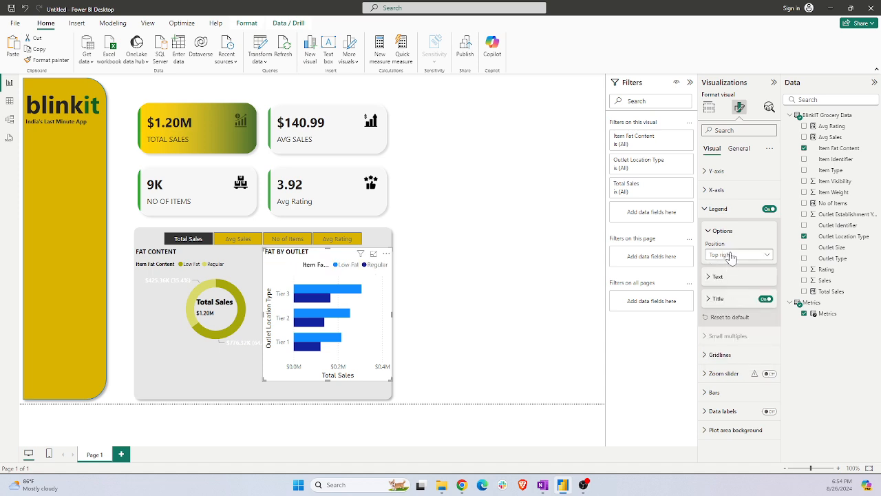
left_click(731, 256)
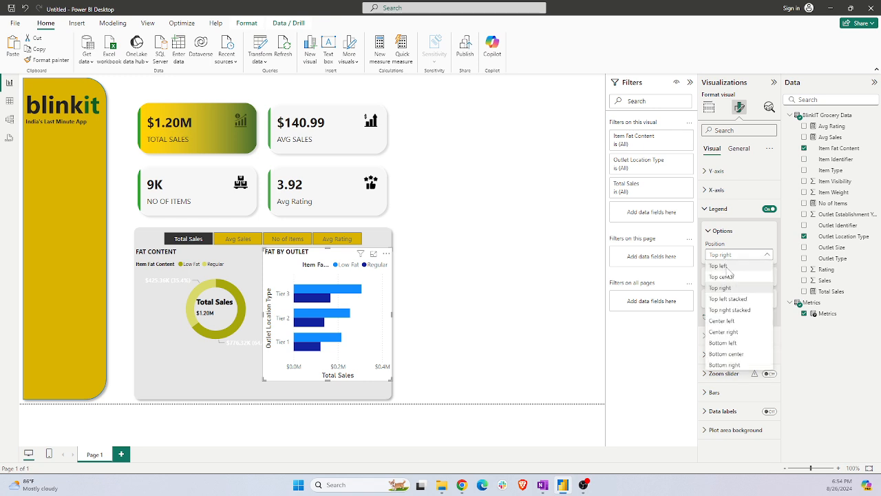
left_click(728, 267)
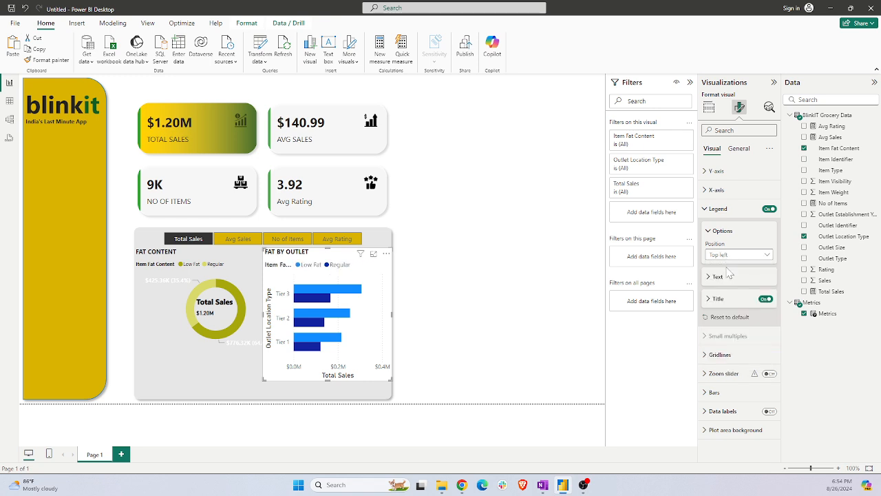
left_click(765, 299)
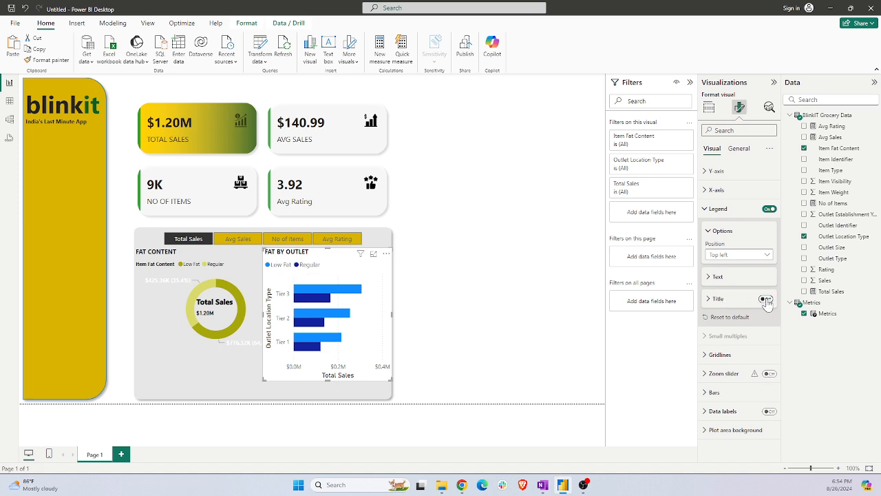
Set the legend text color of the FAT BY OUTLET bar chart to black
left_click(728, 279)
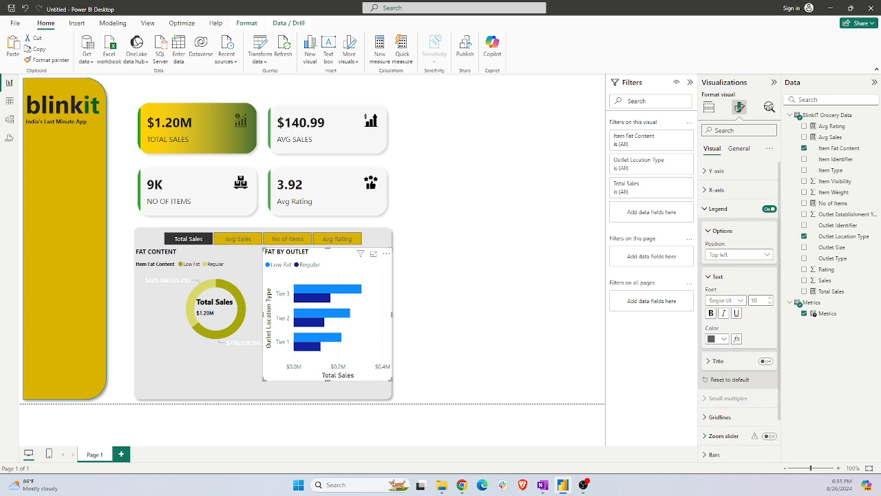
left_click(723, 338)
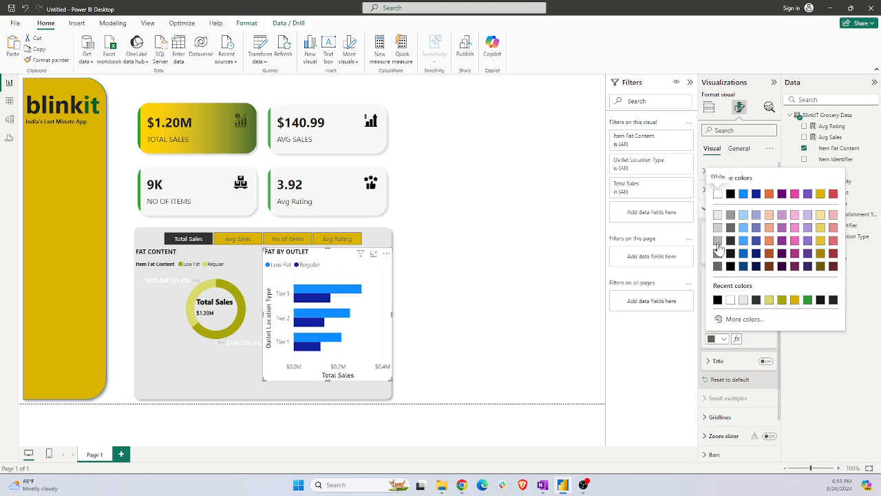
left_click(731, 194)
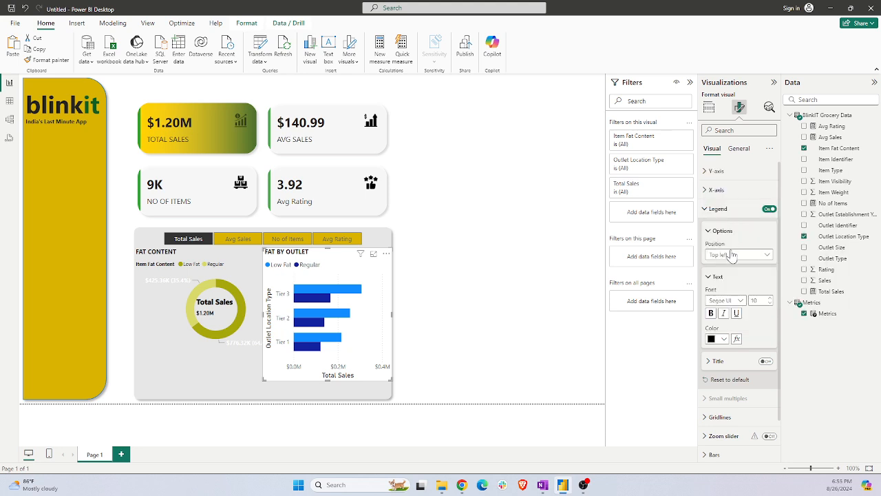
scroll(733, 259, "down", 1)
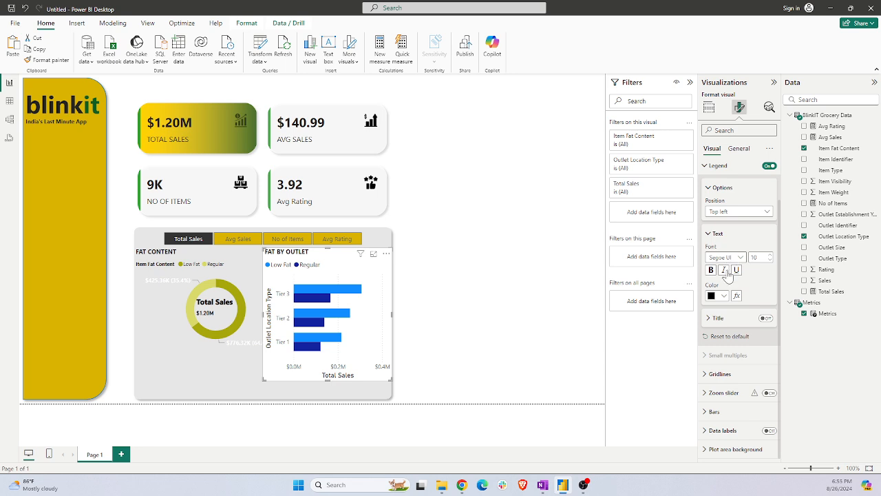
scroll(730, 335, "up", 1)
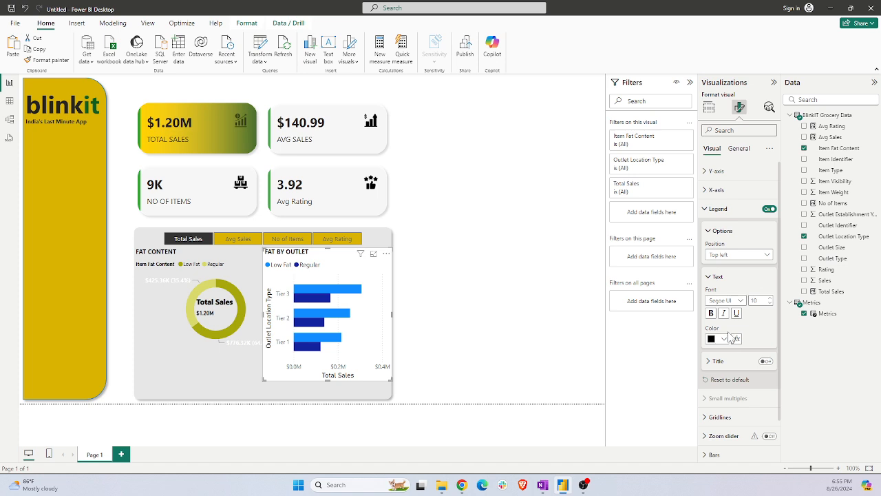
left_click(726, 214)
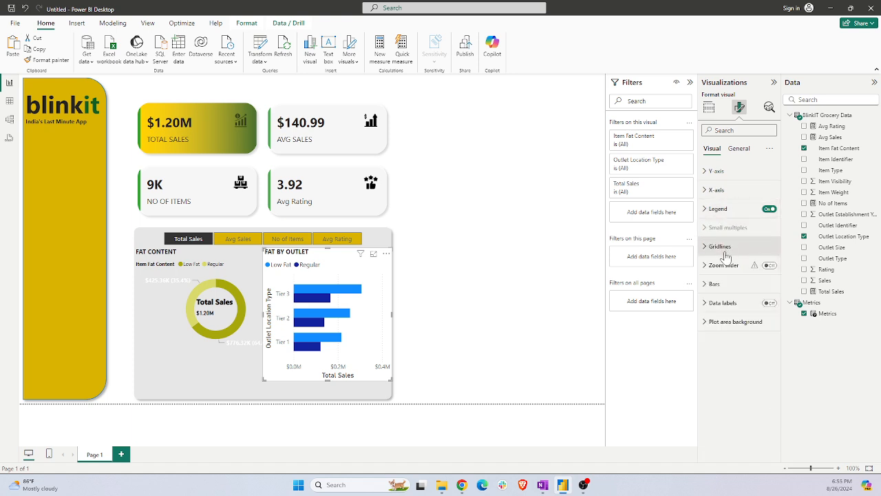
Turn off the vertical gridlines of the FAT BY OUTLET bar chart
left_click(711, 249)
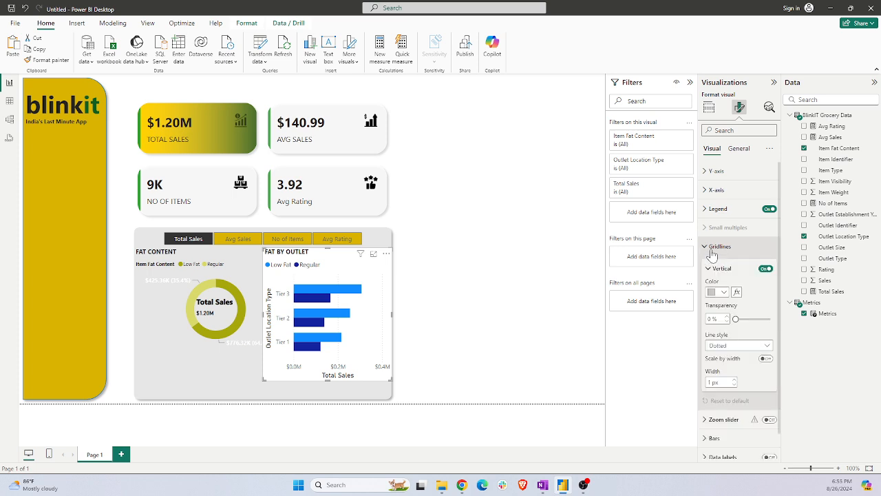
left_click(763, 269)
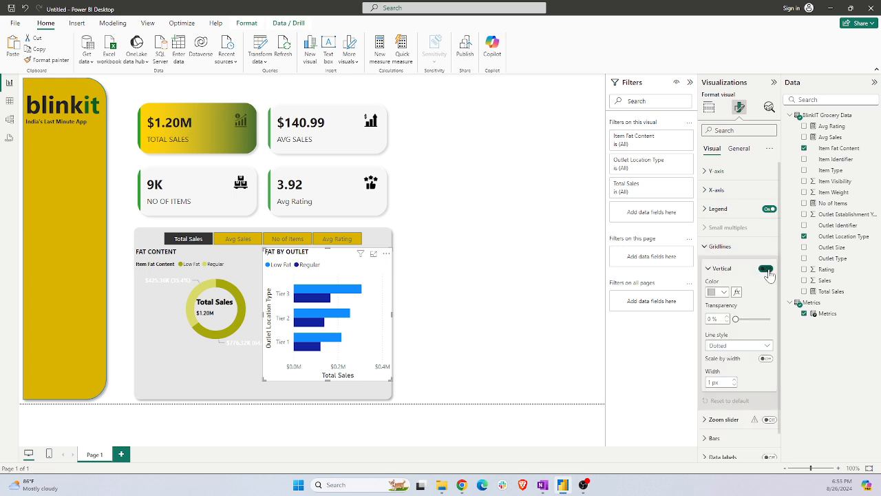
left_click(711, 271)
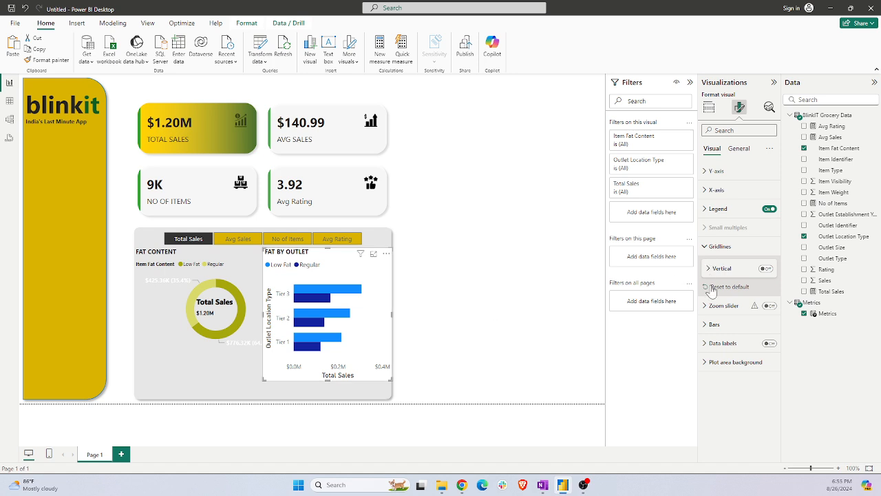
Color the Low Fat series bars with the light yellow-green recent color
left_click(714, 323)
scroll(751, 358, "down", 3)
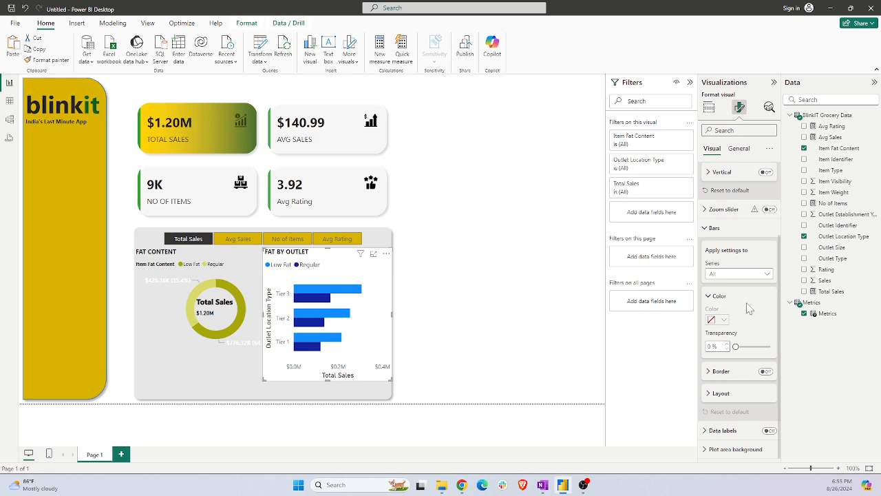
left_click(757, 275)
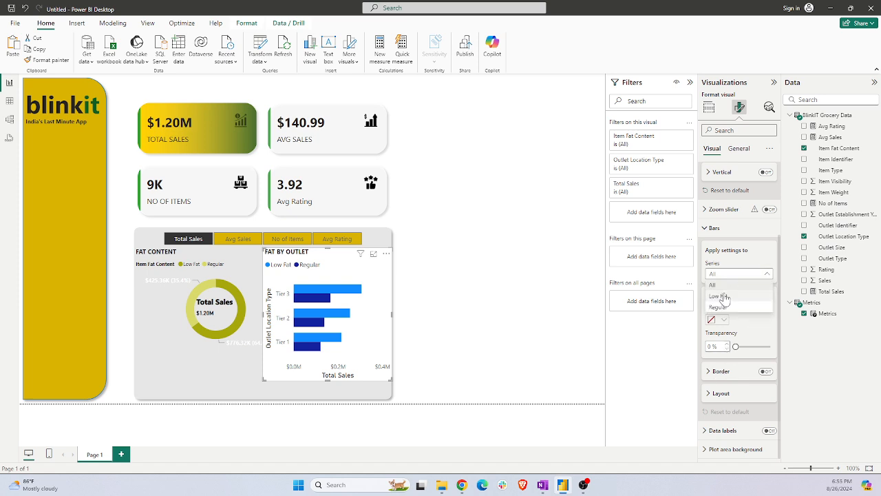
left_click(723, 297)
left_click(721, 320)
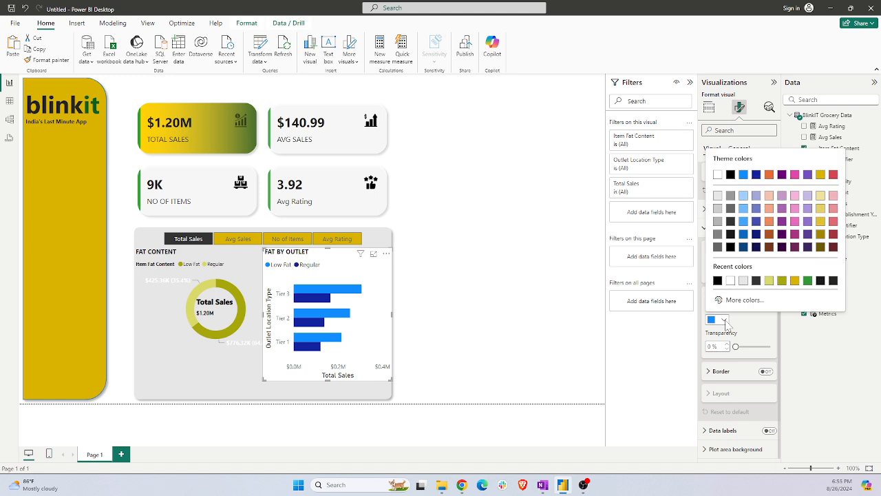
left_click(770, 281)
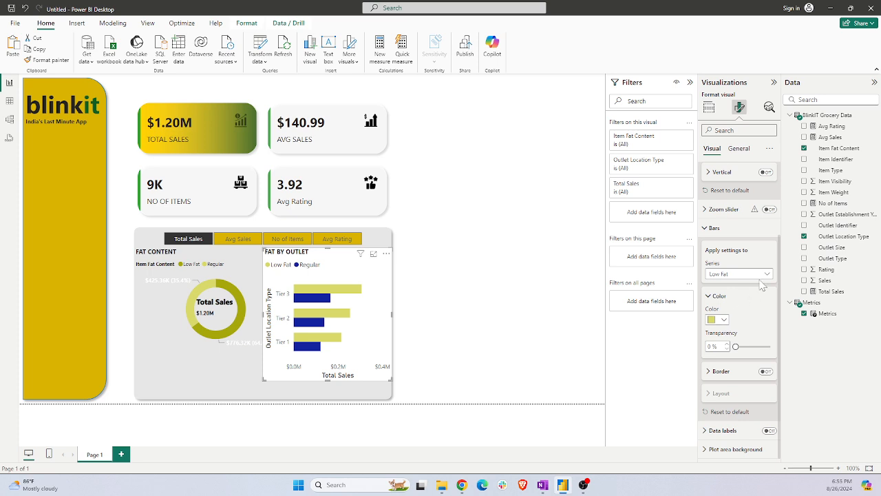
Color the Regular series bars with the dark olive recent color
left_click(755, 276)
left_click(718, 308)
left_click(721, 321)
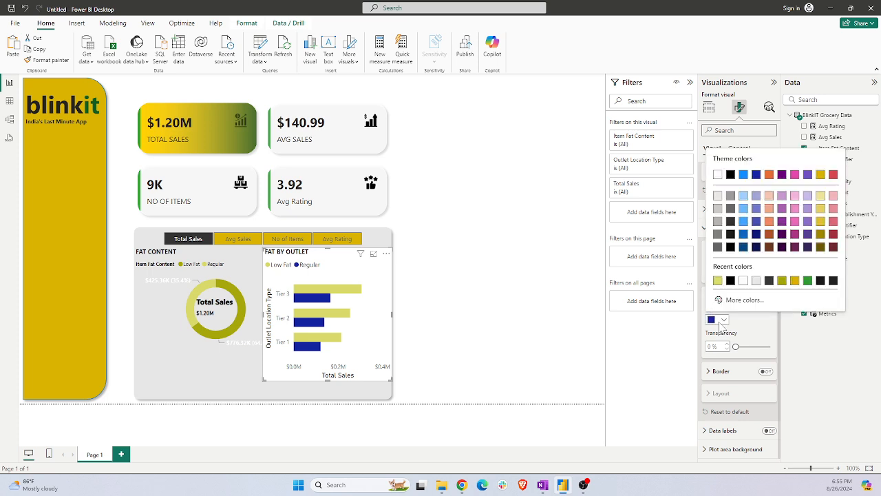
left_click(785, 281)
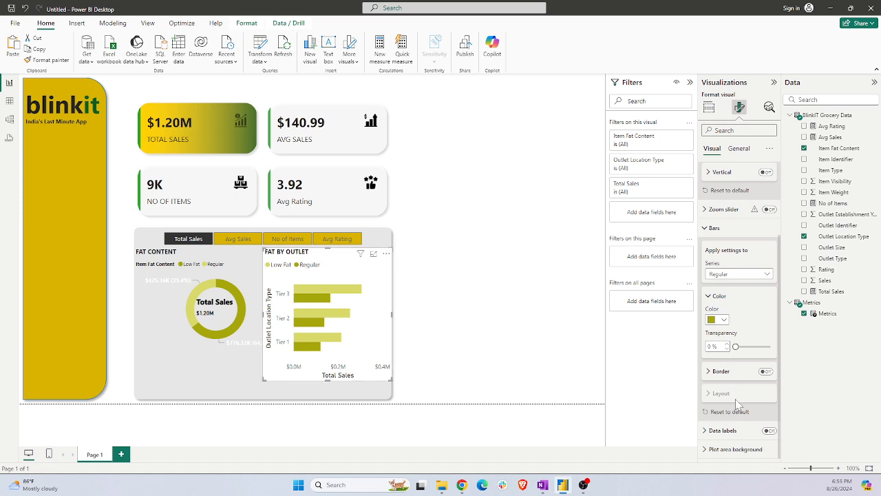
Turn off the bar chart's background so the grey panel shows through
scroll(744, 270, "up", 3)
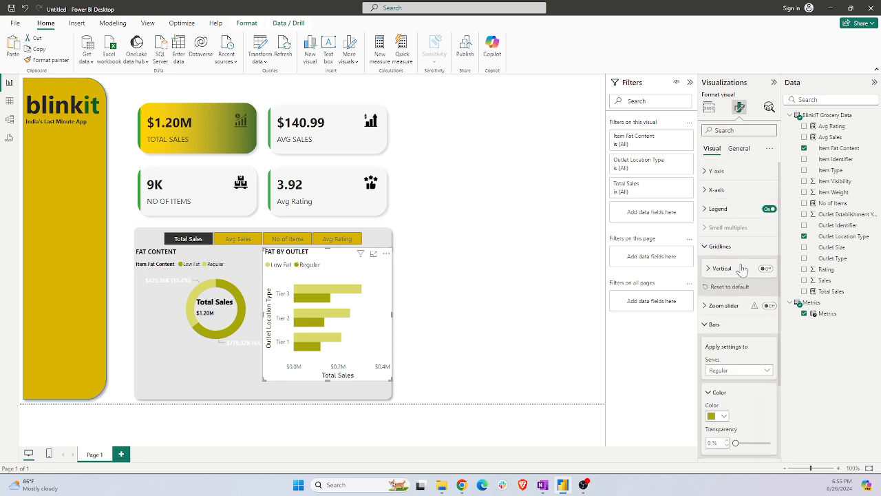
left_click(741, 150)
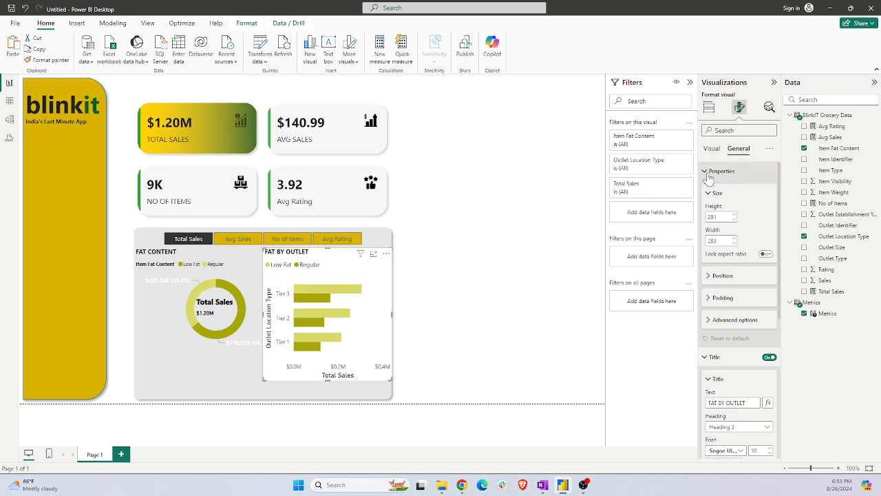
left_click(709, 172)
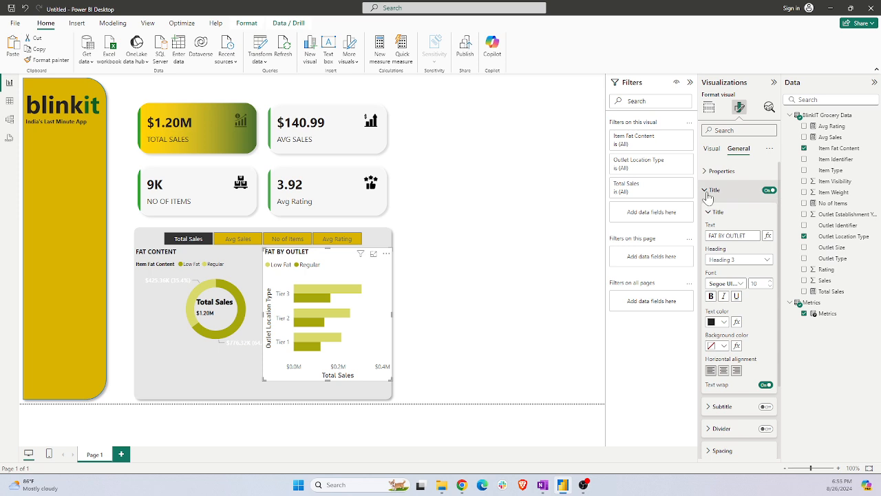
left_click(710, 191)
left_click(711, 210)
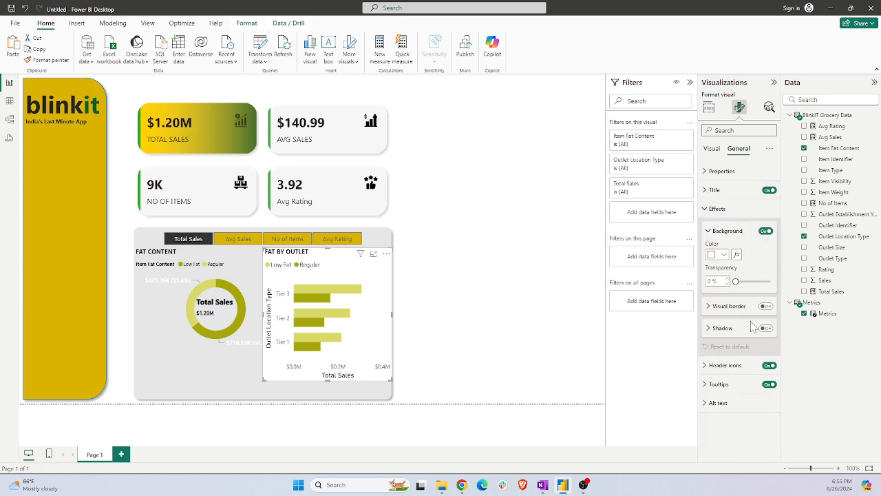
left_click(766, 233)
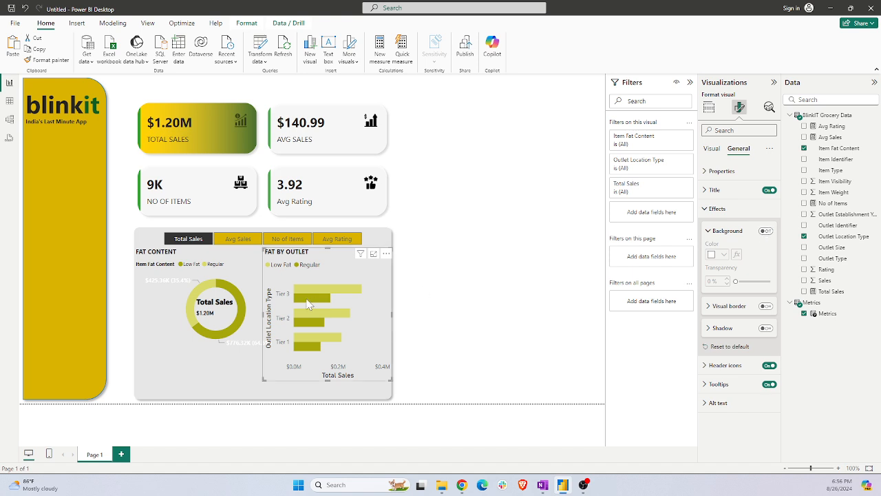
Shrink the FAT CONTENT donut chart slightly from its lower-right corner
left_click(195, 348)
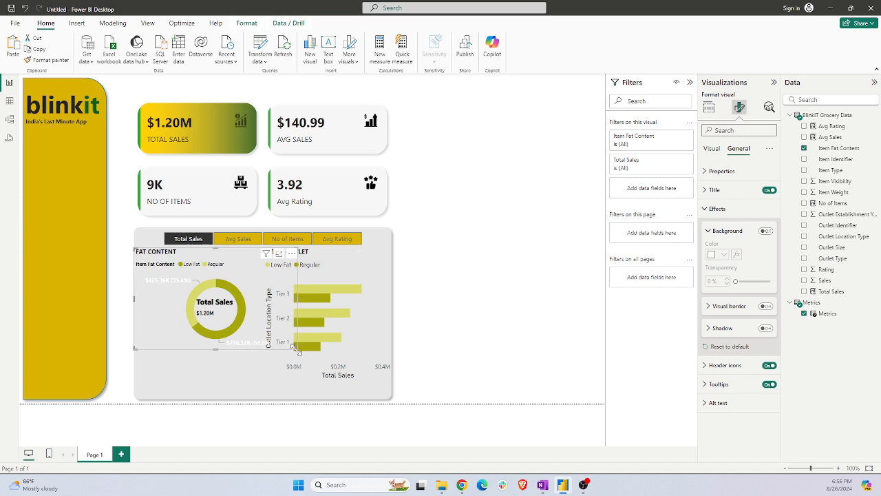
mouse_move(300, 349)
left_mouse_down()
mouse_move(249, 330)
mouse_move(269, 329)
mouse_move(288, 359)
mouse_move(292, 346)
left_mouse_up()
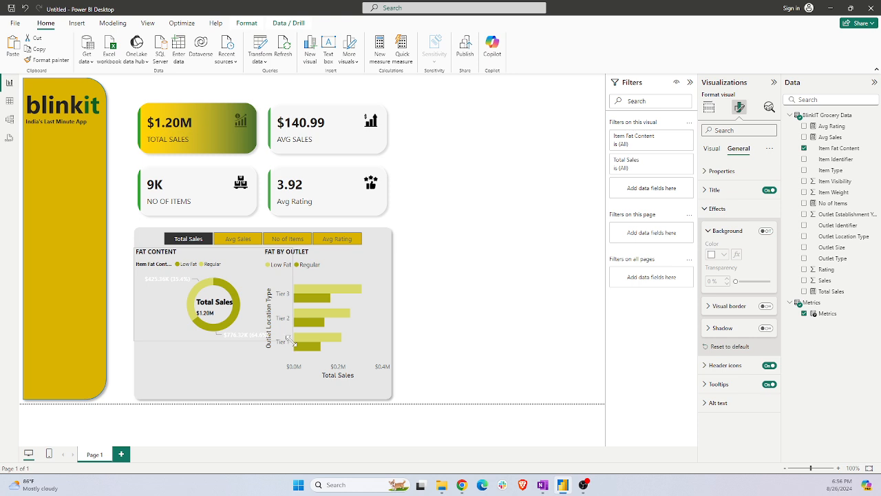
left_click(444, 351)
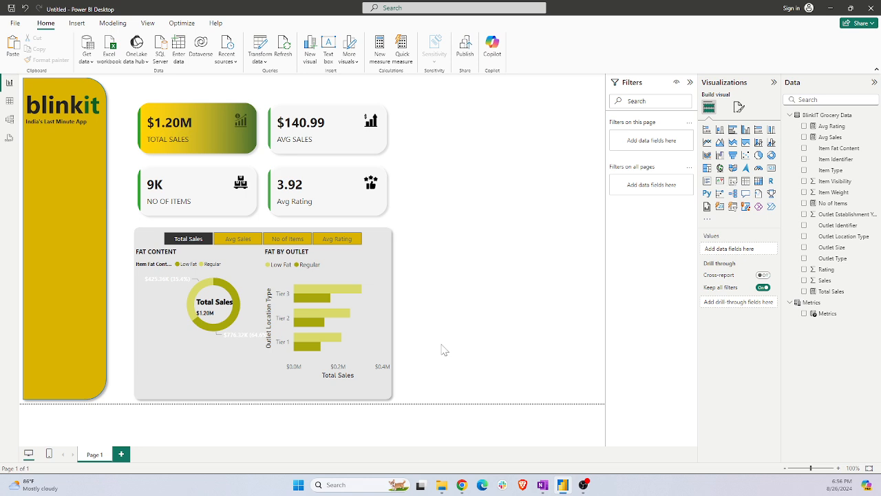
Turn on data labels for the FAT BY OUTLET bar chart
left_click(330, 300)
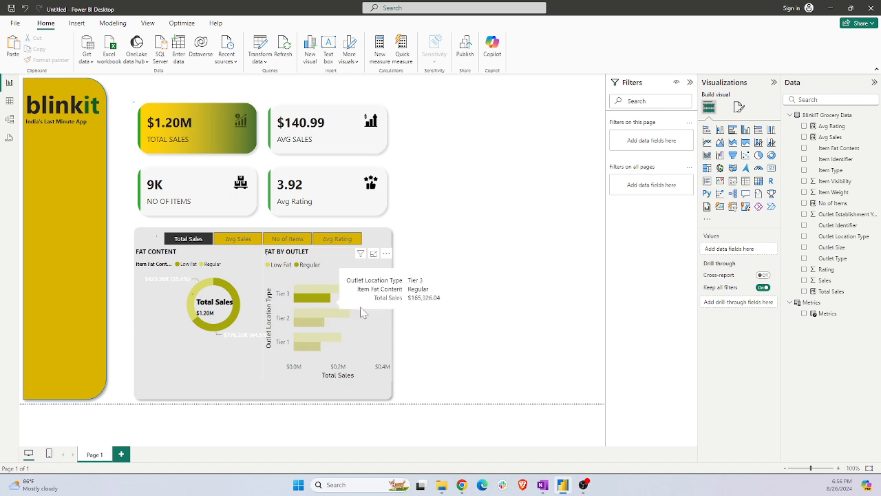
left_click(361, 343)
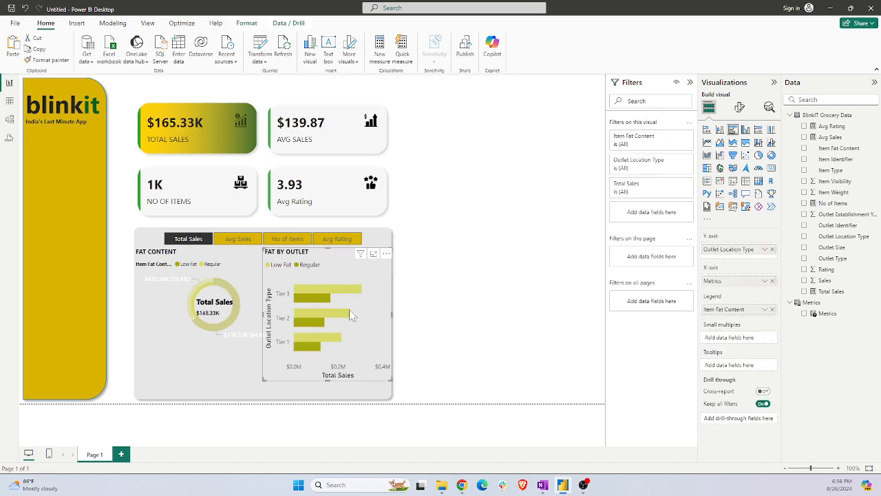
left_click(741, 111)
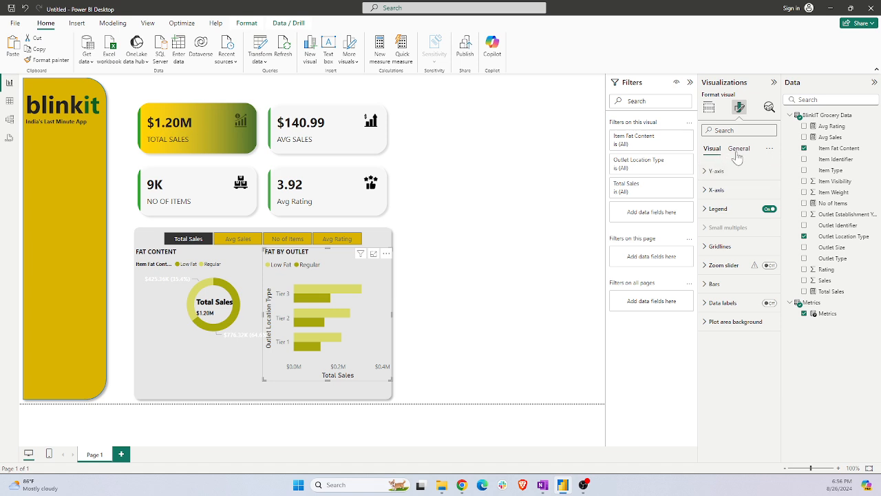
left_click(713, 210)
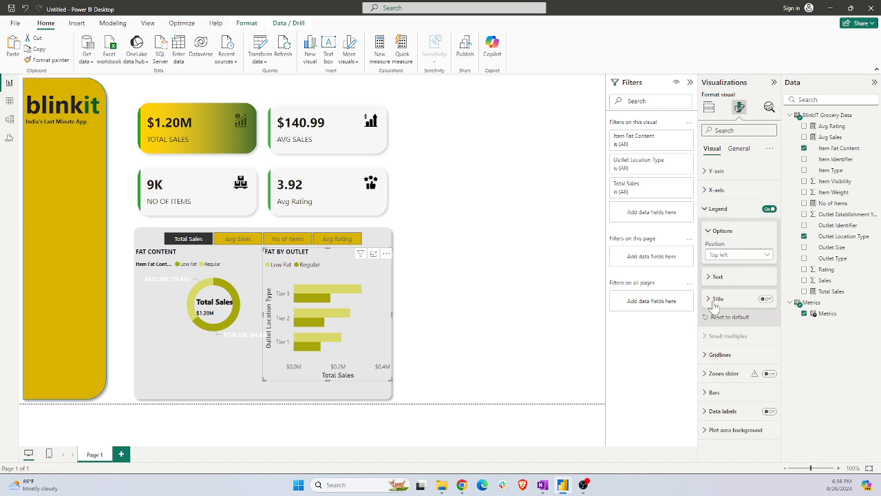
left_click(721, 353)
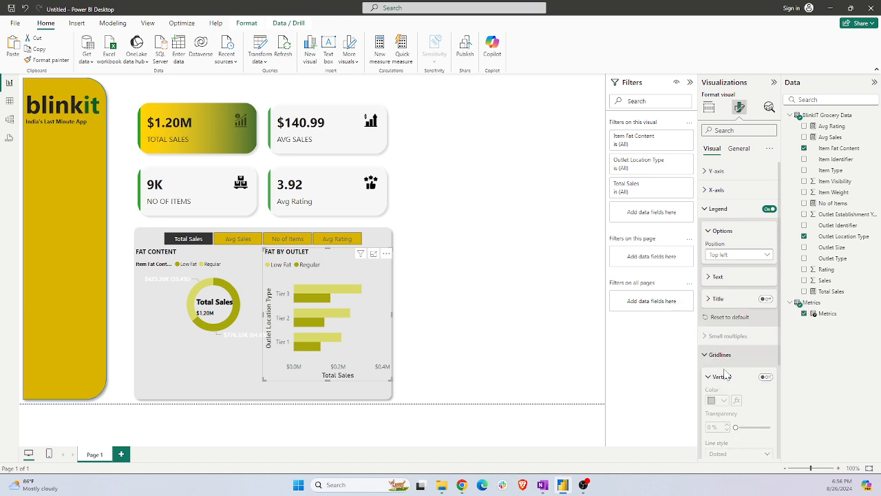
scroll(724, 378, "down", 4)
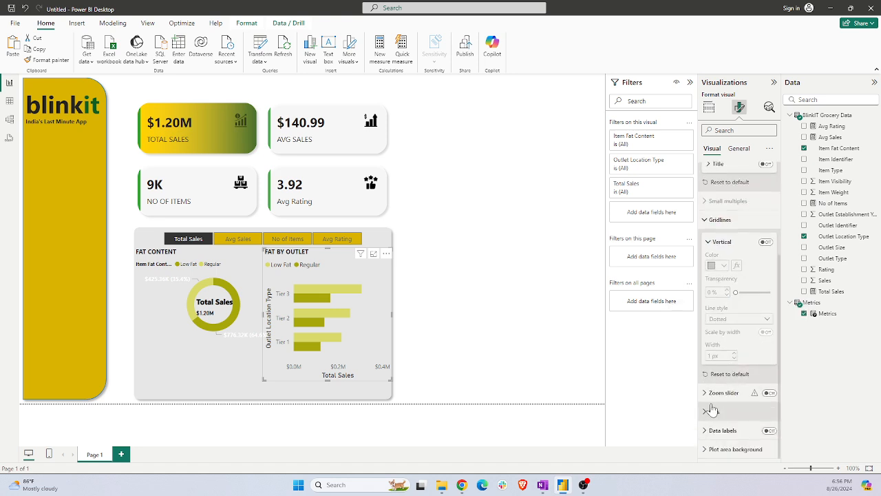
left_click(713, 410)
scroll(715, 403, "down", 5)
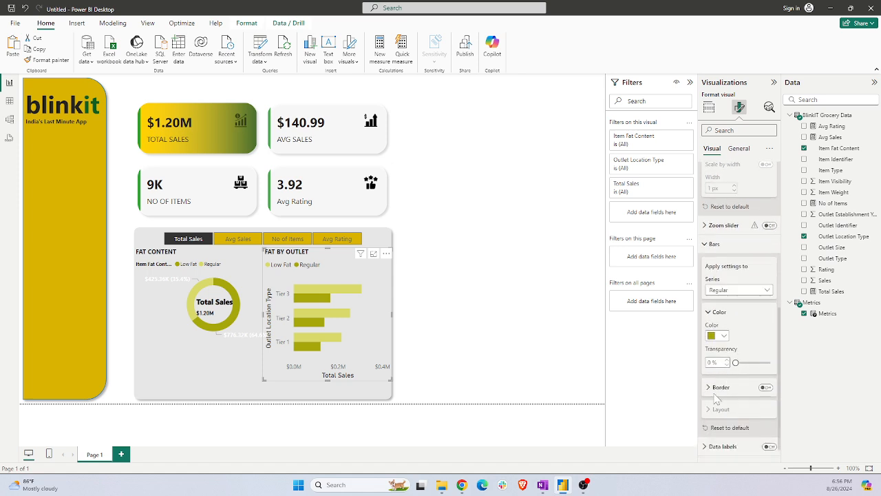
left_click(710, 430)
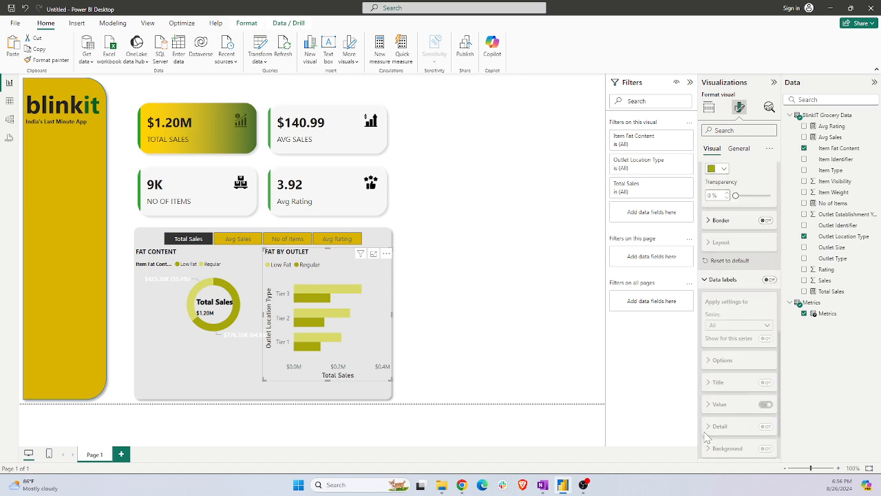
left_click(768, 278)
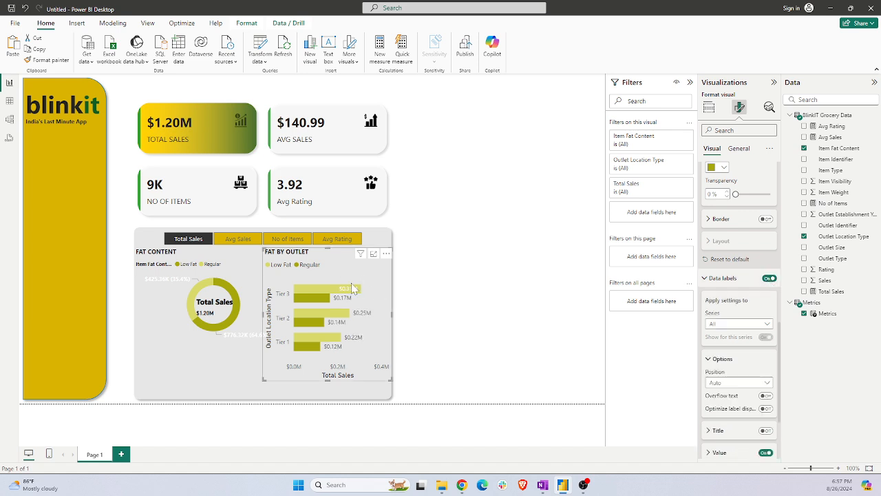
Set the data label position to Inside end for all series of the FAT BY OUTLET bar chart
left_click(747, 325)
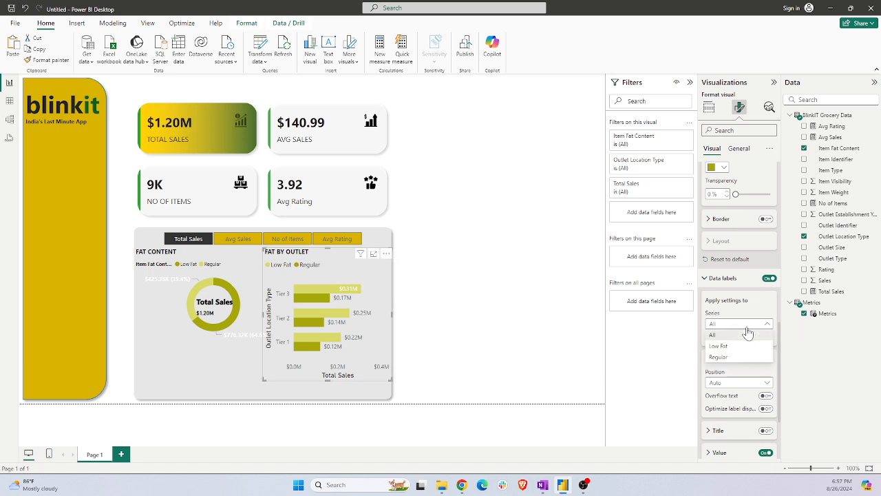
left_click(762, 305)
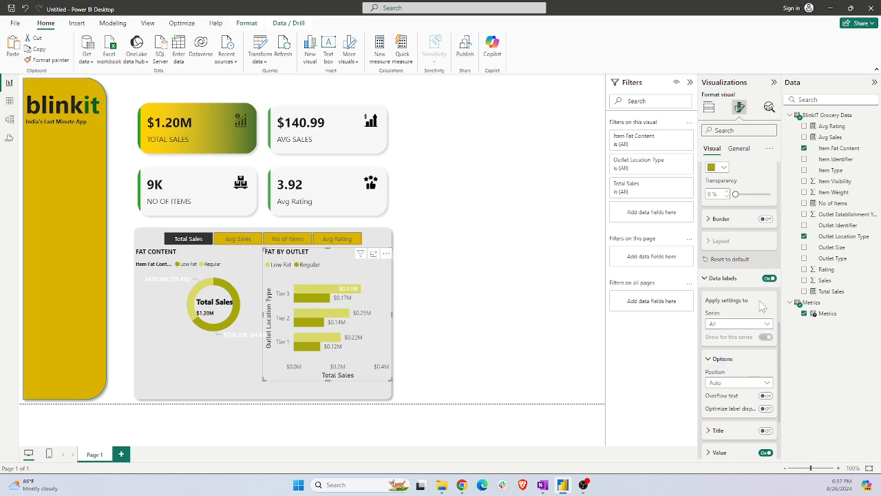
scroll(762, 306, "down", 2)
left_click(733, 318)
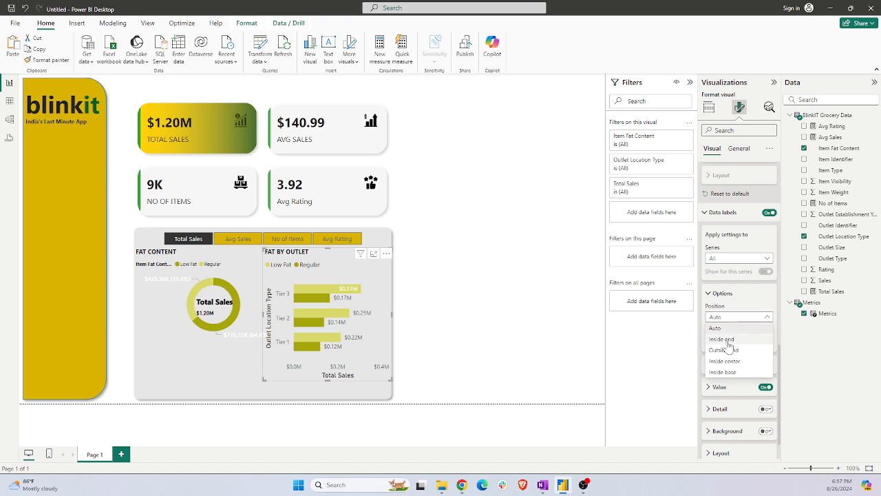
left_click(728, 340)
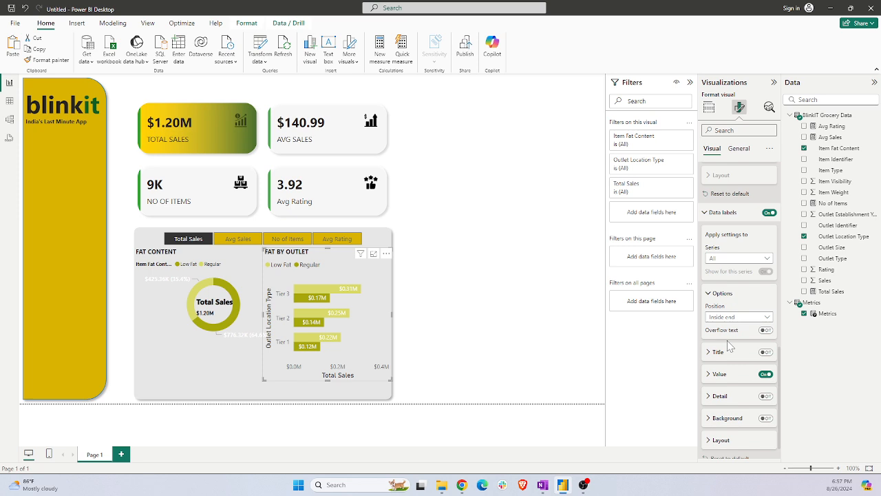
Format the bar chart's data label values in a bold Segoe UI font, size 10, colored black
left_click(709, 374)
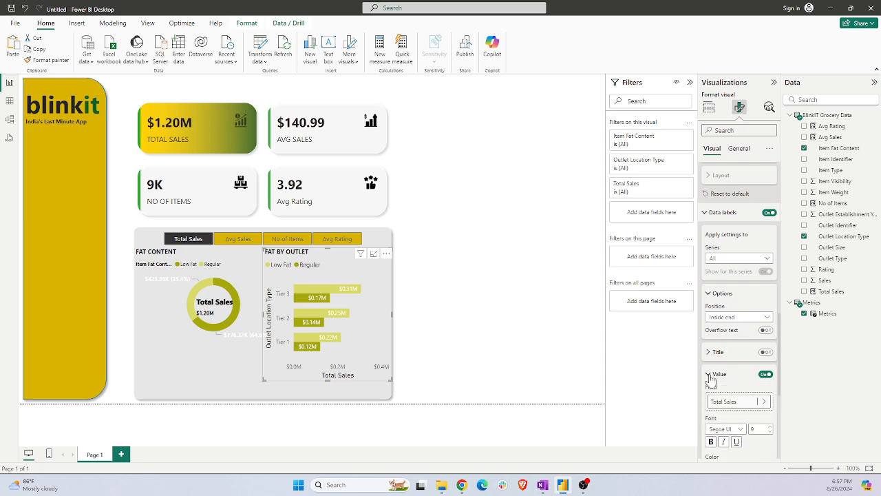
scroll(712, 379, "down", 1)
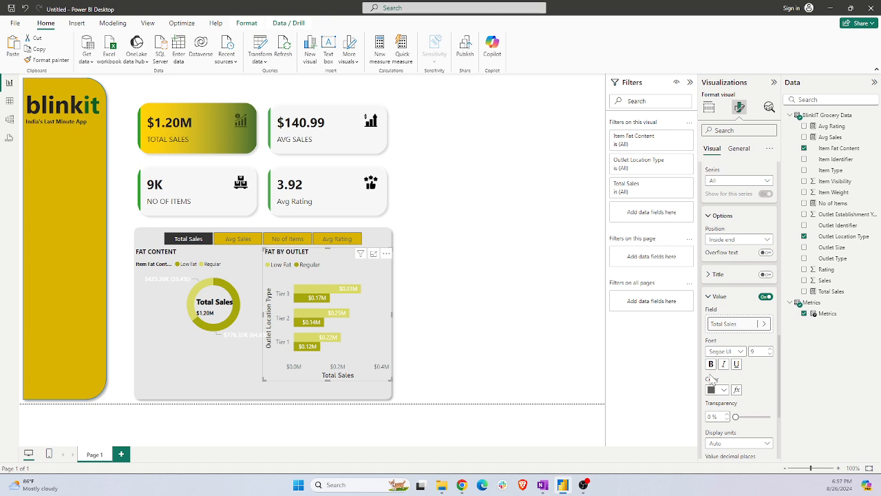
scroll(712, 379, "down", 2)
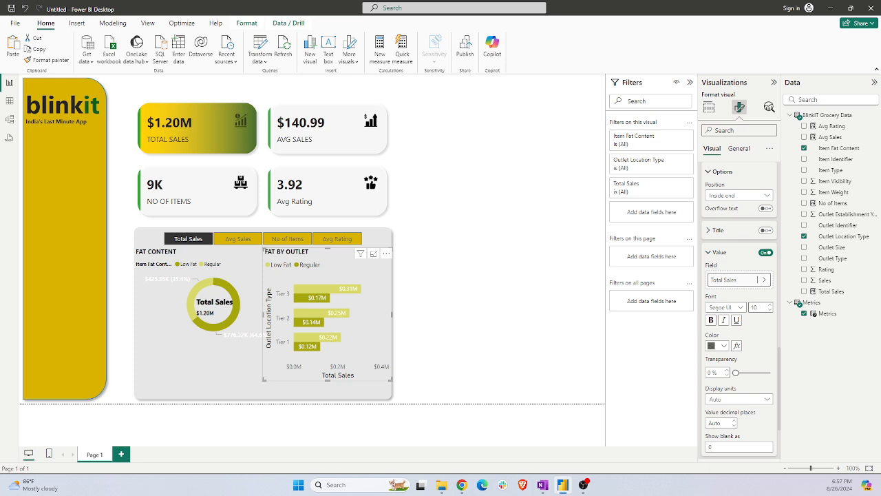
left_click(731, 307)
left_click(728, 420)
left_click(723, 346)
left_click(743, 307)
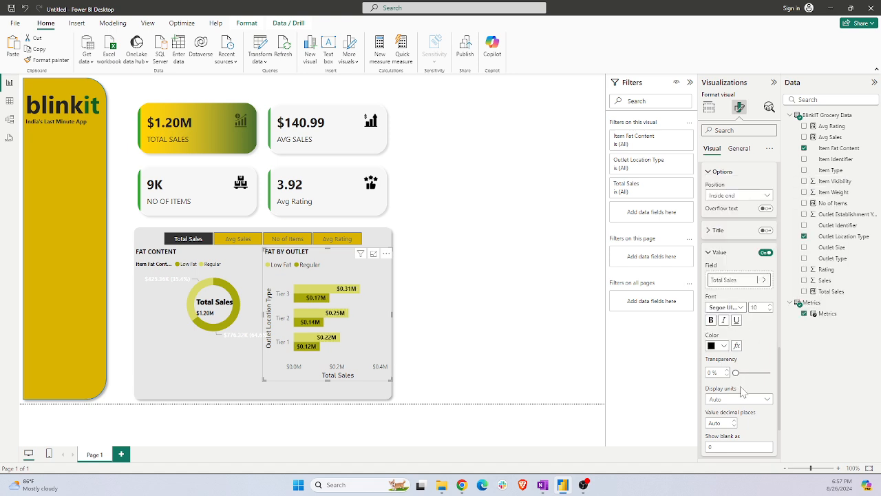
scroll(743, 391, "down", 2)
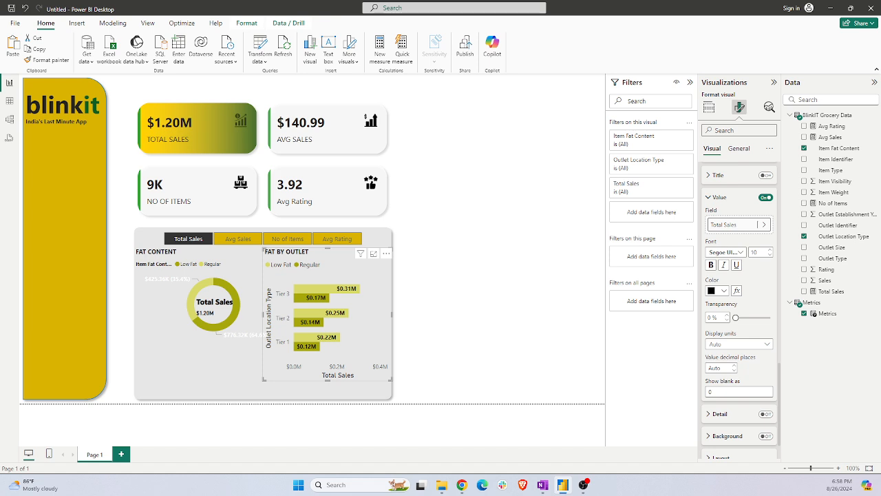
Insert a line shape on the blank canvas area and reduce its frame to a thin horizontal strip
left_click(460, 259)
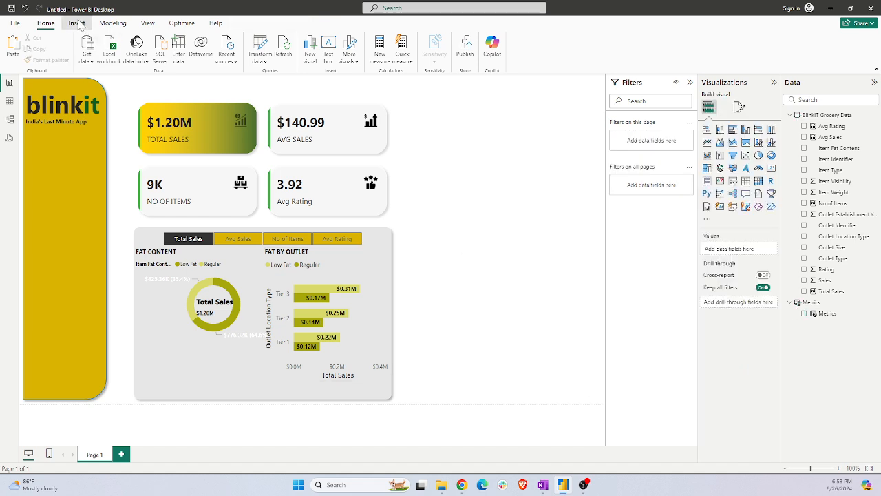
left_click(76, 23)
left_click(324, 56)
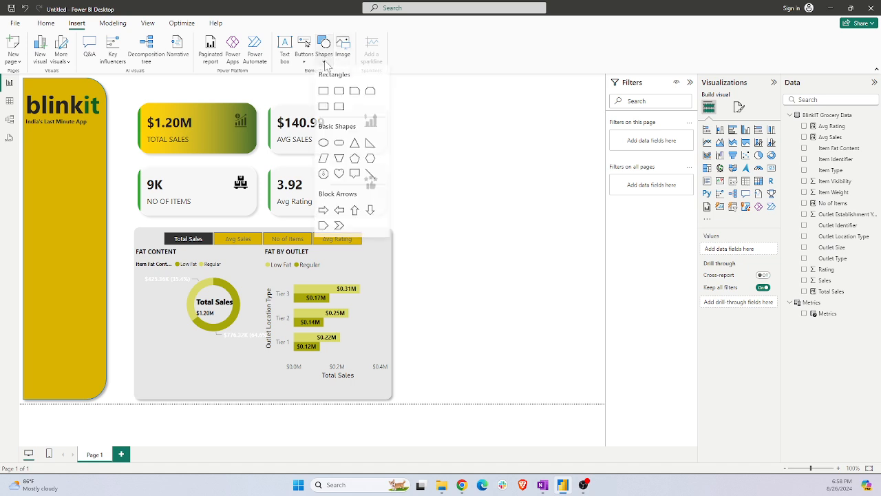
left_click(371, 176)
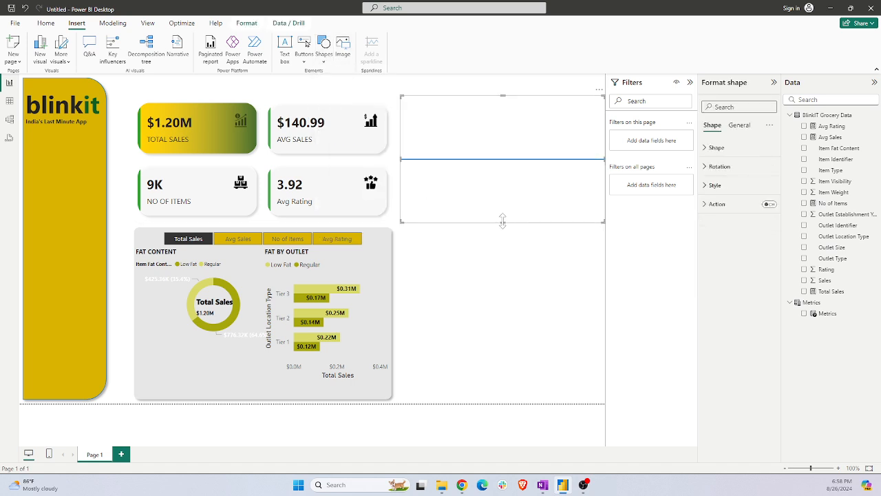
left_click_drag(505, 224, 504, 103)
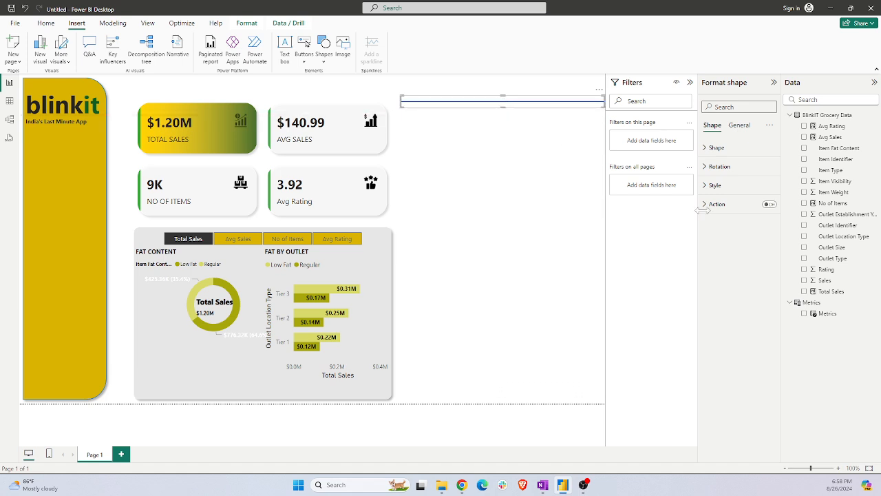
Color both the line's fill and its border light grey, keeping the border turned on
left_click(723, 187)
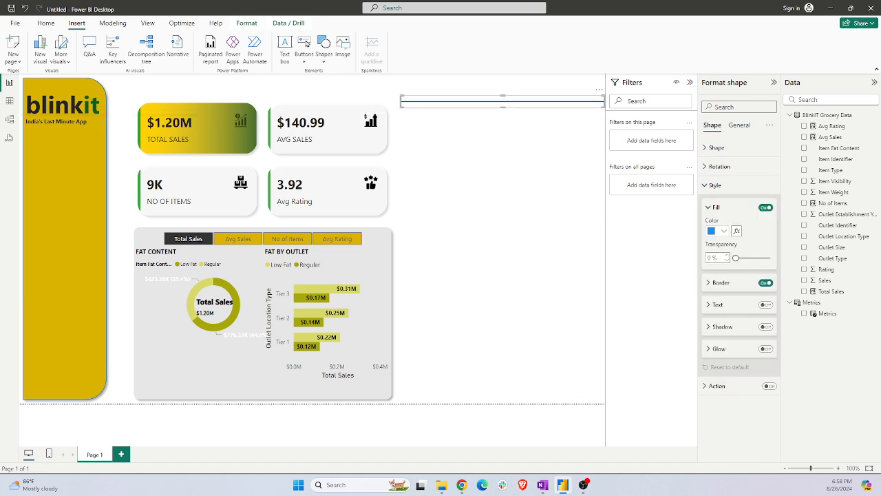
left_click(718, 230)
left_click(721, 288)
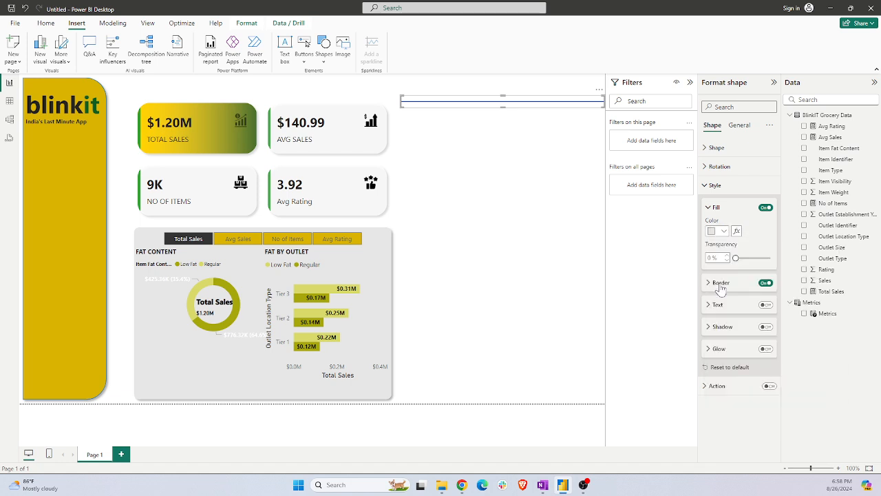
left_click(723, 231)
left_click(721, 300)
left_click(735, 288)
left_click(764, 283)
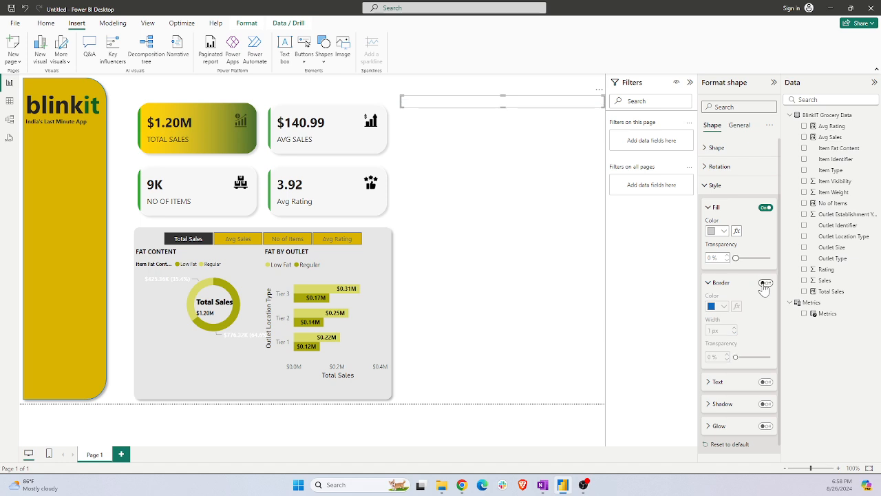
left_click(765, 285)
left_click(716, 306)
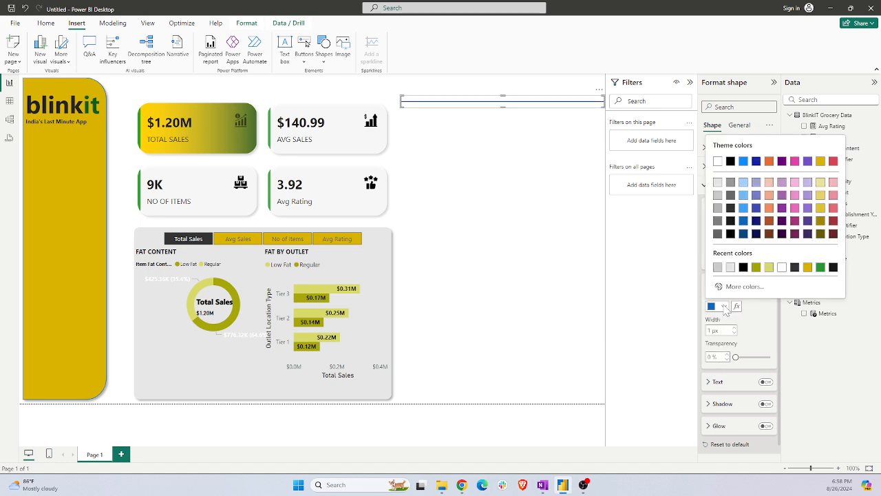
left_click(722, 267)
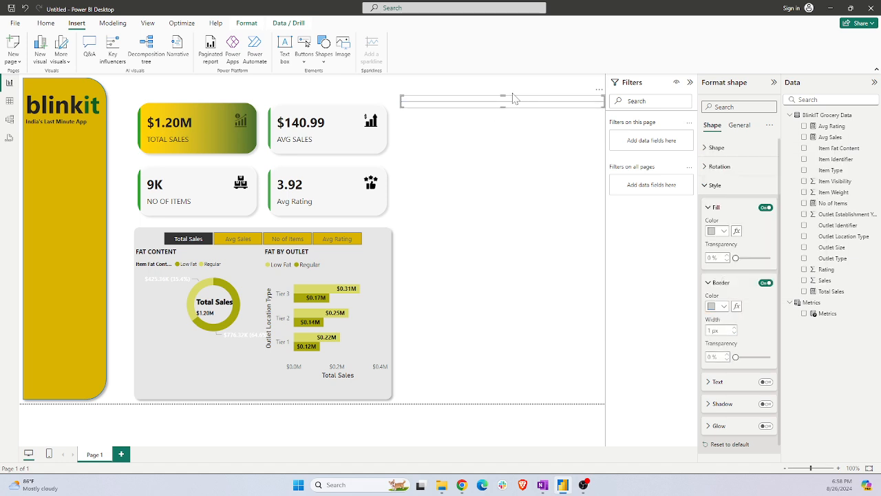
Move the grey line down the canvas and rotate the shape 90° so it stands vertical
left_click_drag(526, 105, 528, 216)
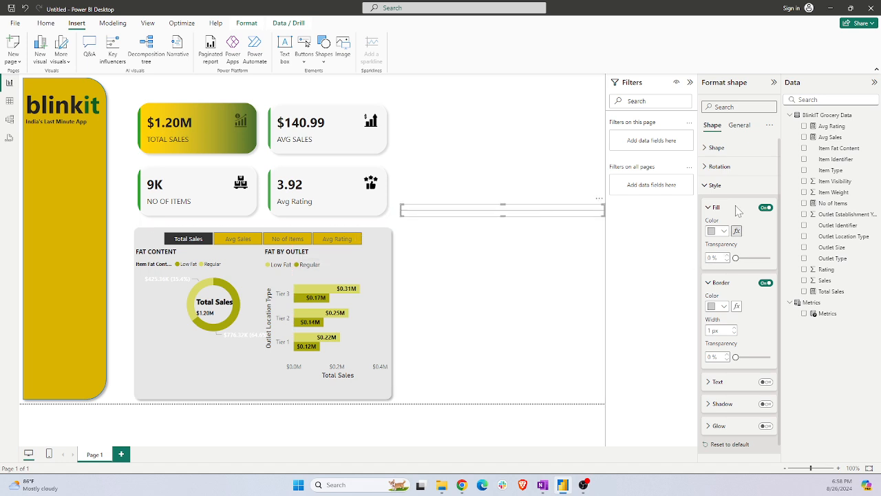
left_click(713, 167)
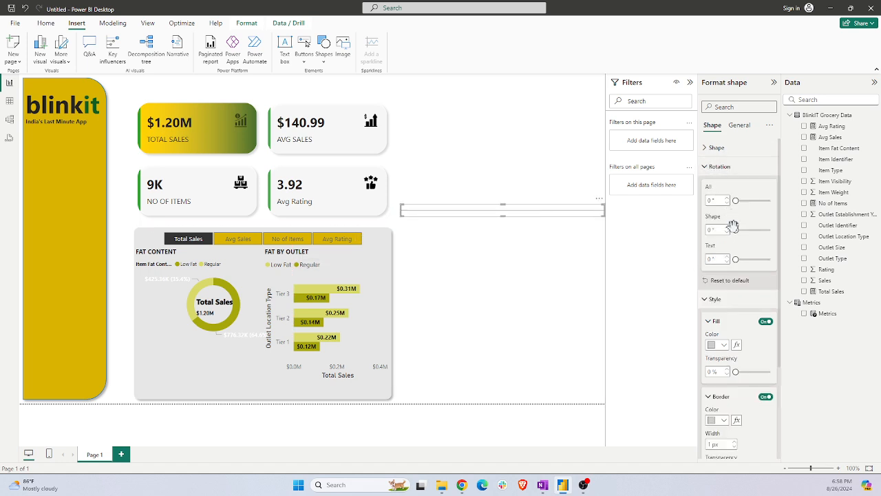
left_click_drag(735, 228, 758, 231)
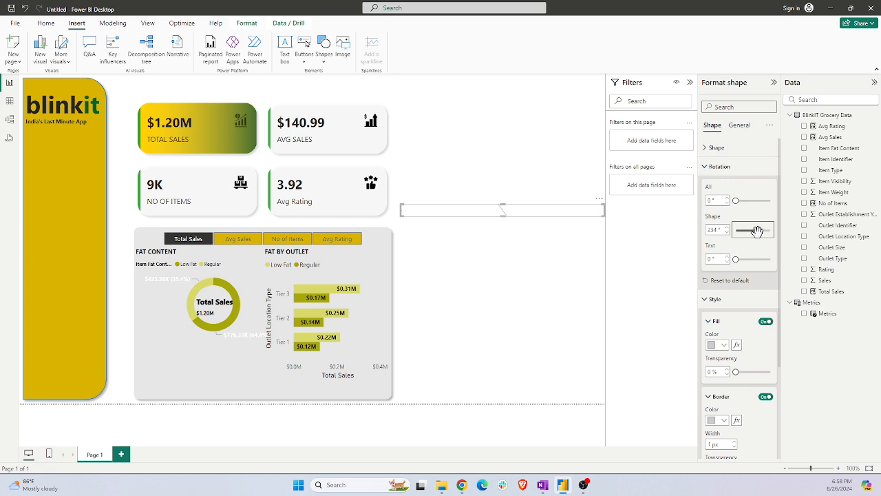
double_click(714, 230)
type("90")
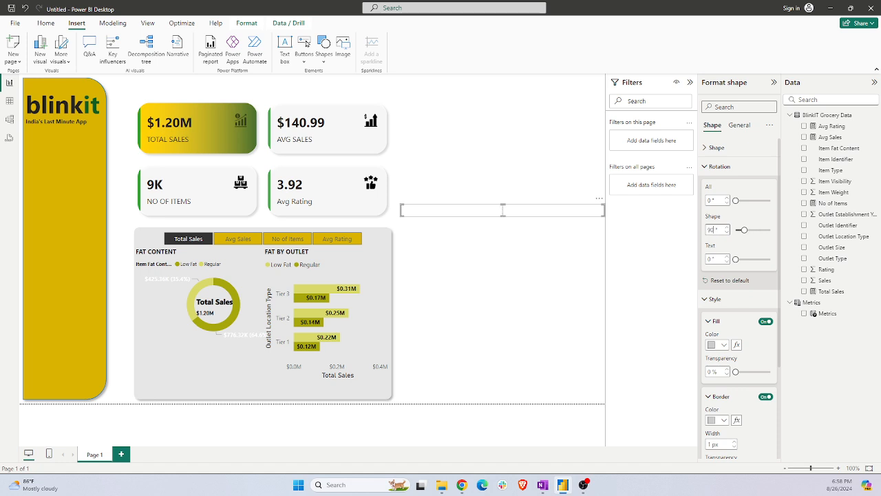
key("Return")
Lengthen the vertical line, narrow its frame and place it as a divider between the FAT CONTENT and FAT BY OUTLET charts
left_click_drag(503, 216, 504, 355)
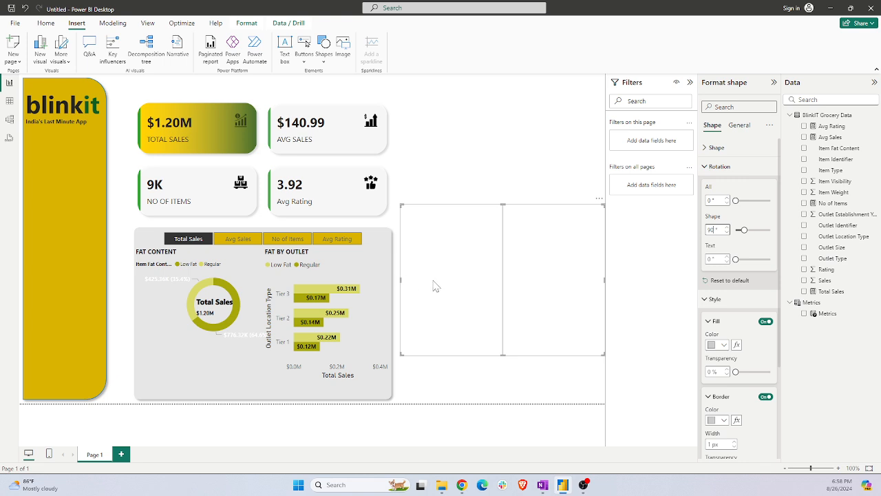
left_click_drag(435, 285, 274, 319)
left_click(269, 310)
left_click(260, 320)
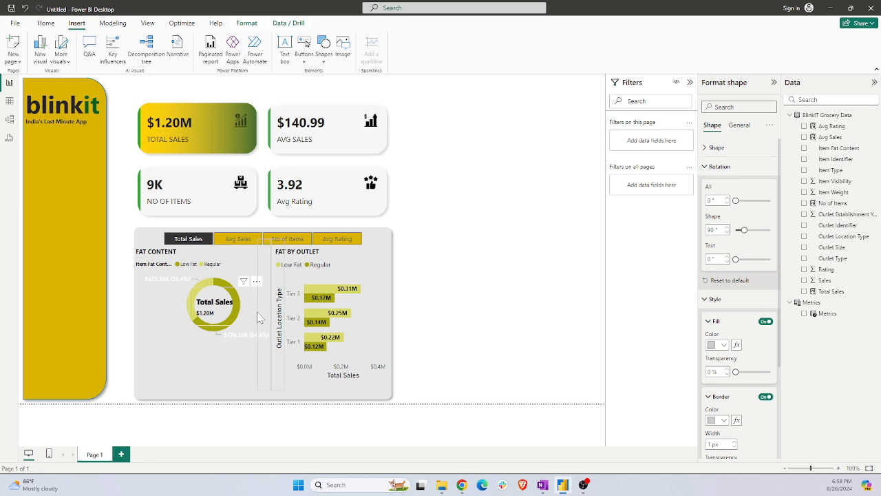
left_click_drag(258, 318, 268, 322)
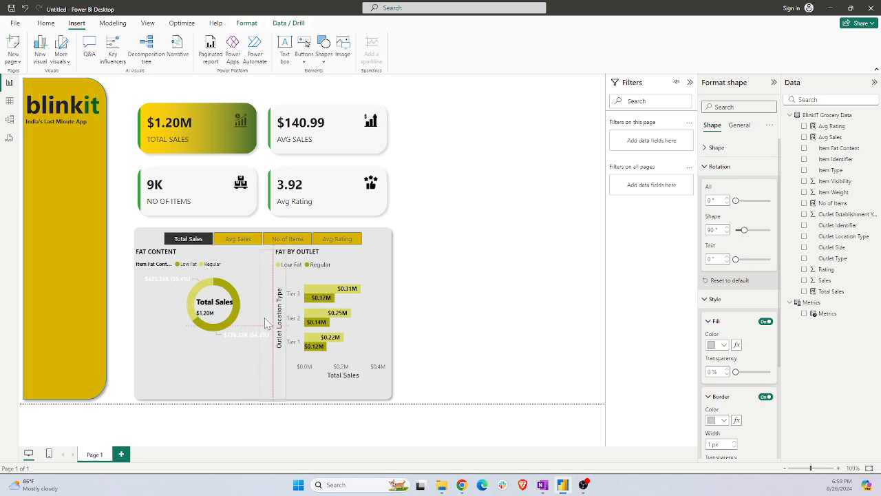
left_click(486, 332)
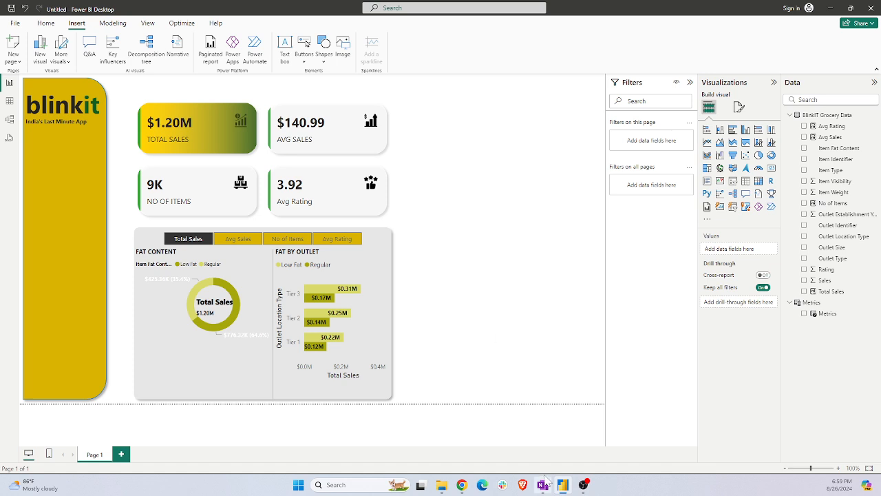
Add a tall stacked bar chart on the blank canvas with Item Type on the Y-axis and Metrics on the X-axis
mouse_move(545, 480)
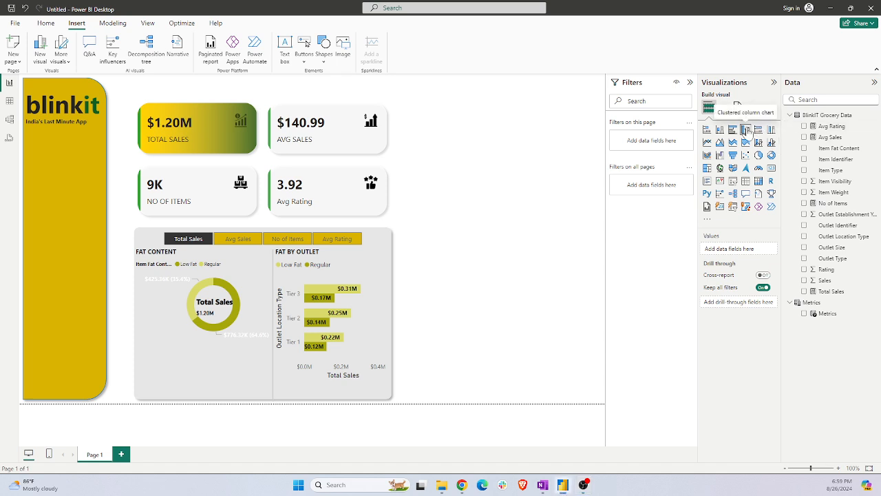
left_click(708, 130)
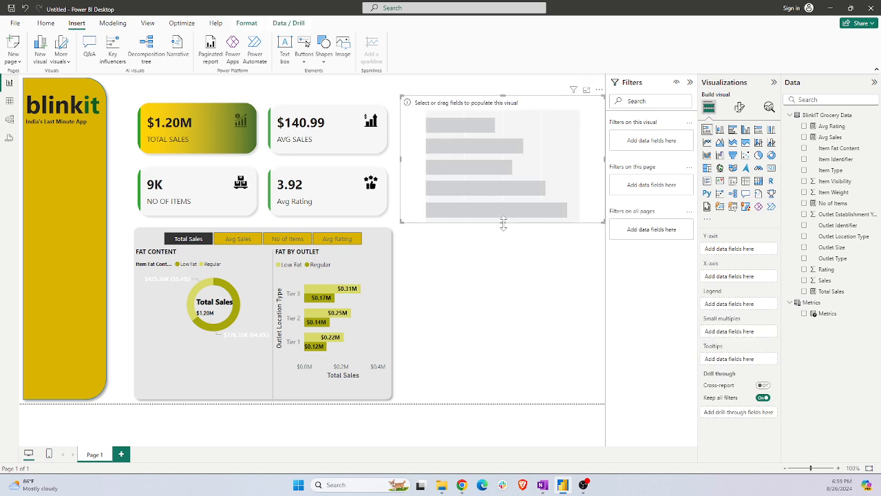
left_click_drag(504, 221, 496, 319)
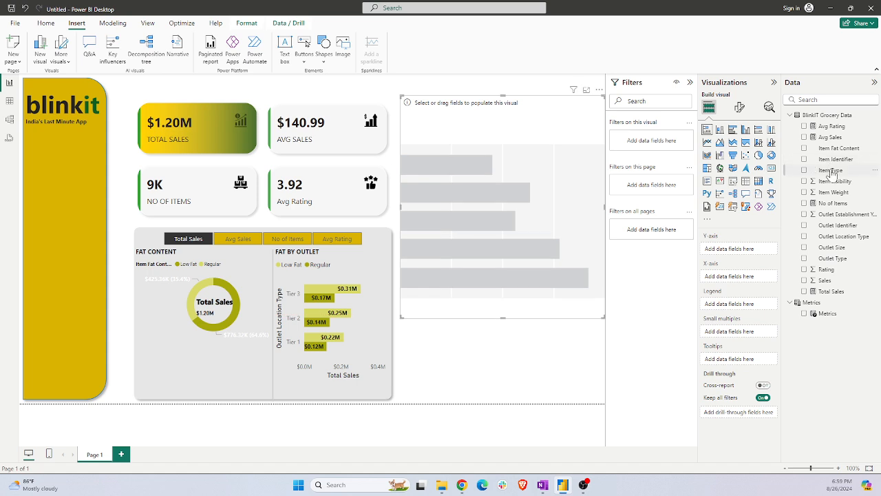
left_click_drag(830, 170, 740, 253)
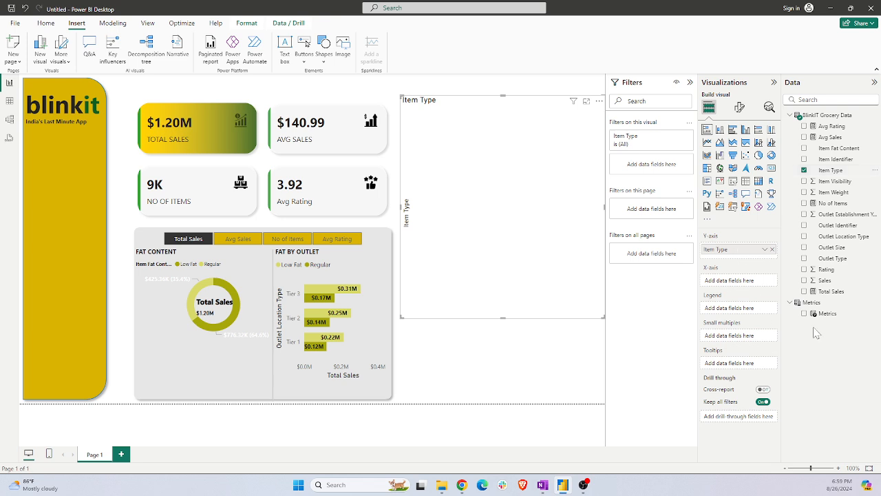
left_click_drag(828, 313, 753, 287)
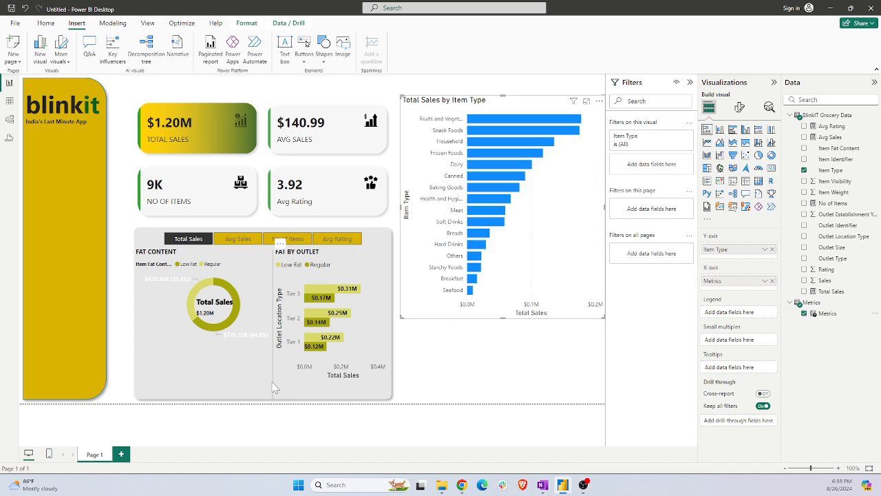
Move the Total Sales card out of the donut to below the item type chart and shrink the FAT CONTENT donut chart
left_click(217, 312)
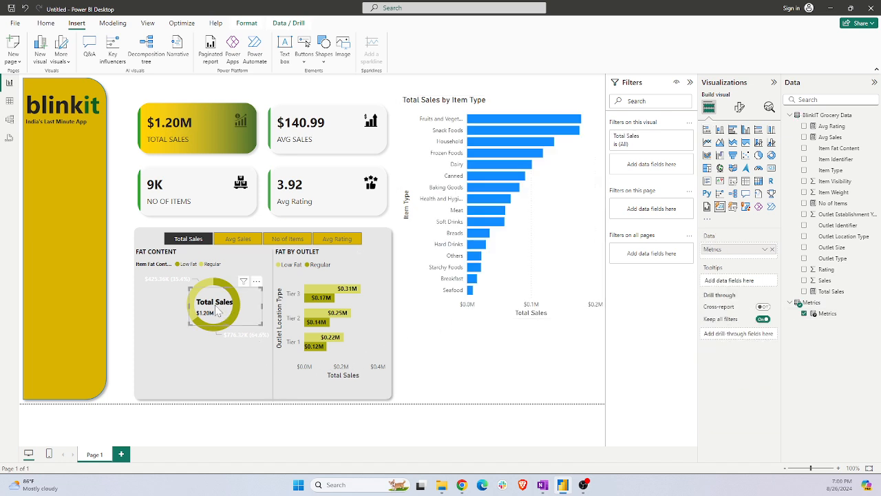
left_click_drag(217, 311, 473, 391)
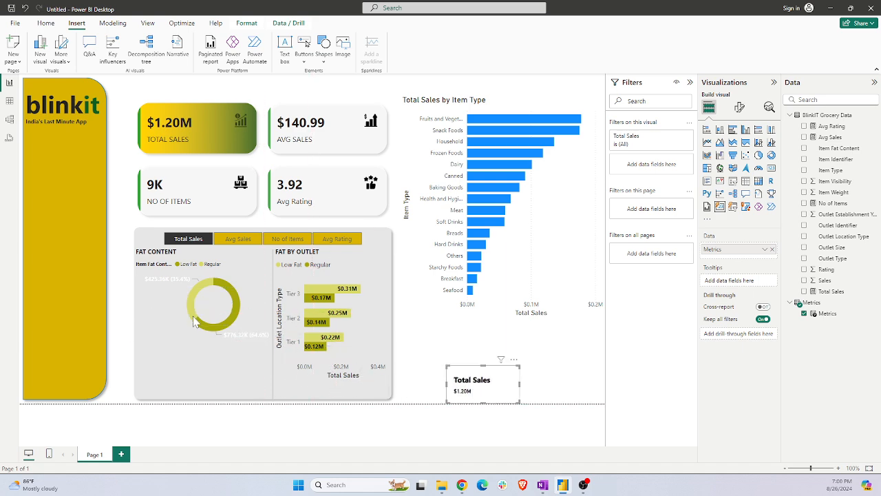
left_click(214, 310)
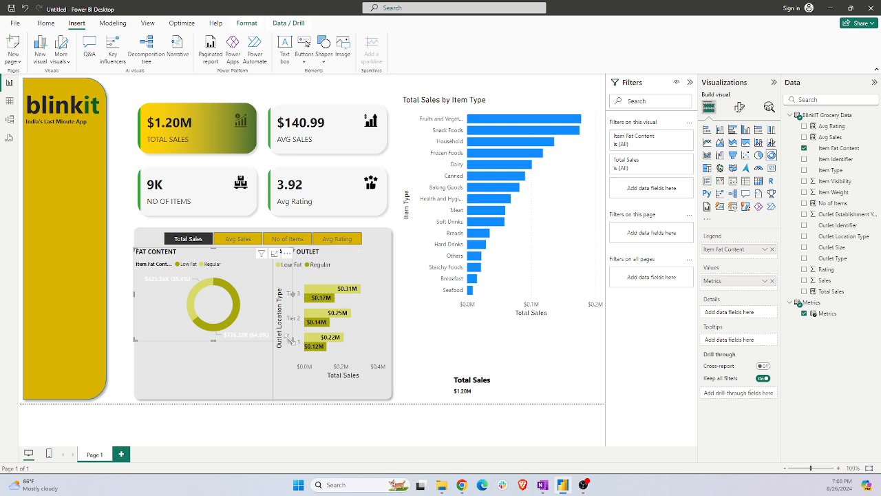
left_click_drag(290, 340, 235, 315)
Shrink the FAT BY OUTLET bar chart and place it directly beneath the FAT CONTENT donut in the grey panel
left_click_drag(341, 272, 204, 315)
left_click_drag(197, 270, 196, 322)
left_click(190, 294)
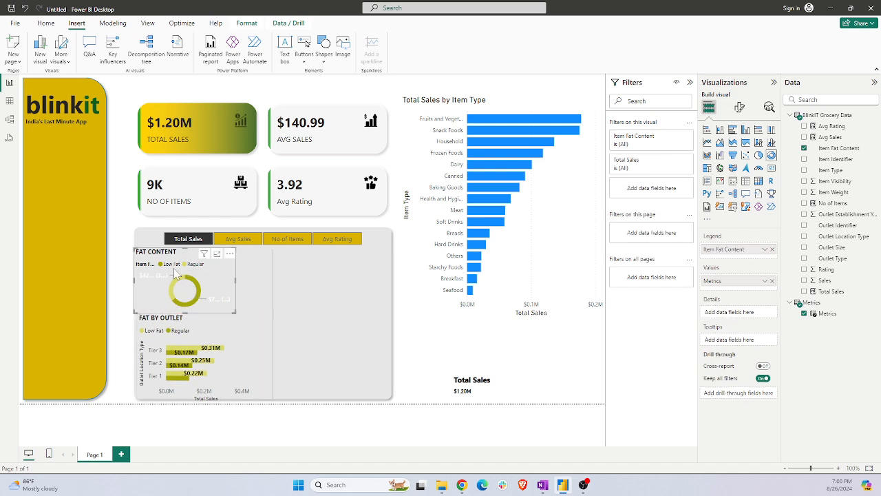
Set the FAT CONTENT donut's detail labels to the Outside position and show only Percent of total
left_click(173, 265)
left_click(740, 108)
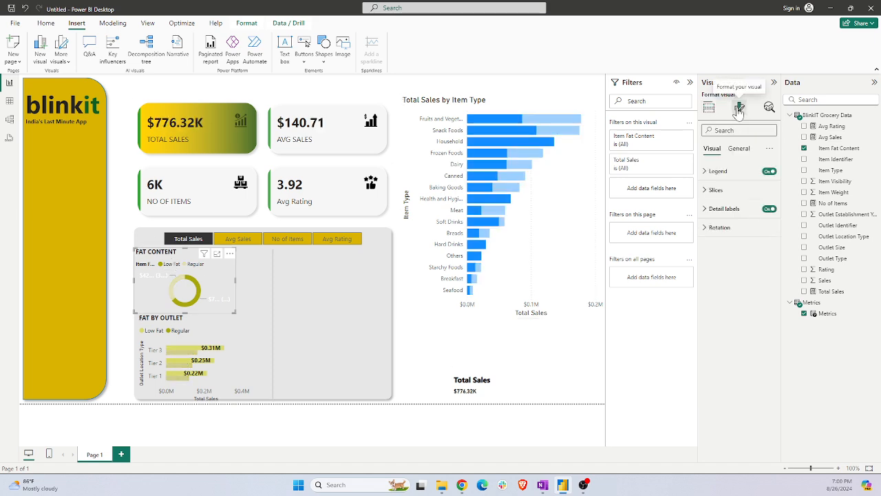
left_click(720, 192)
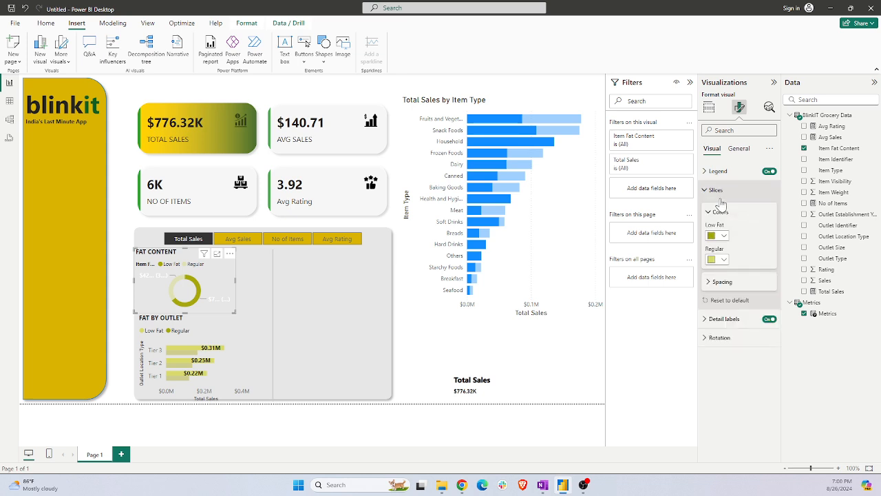
left_click(717, 191)
left_click(723, 208)
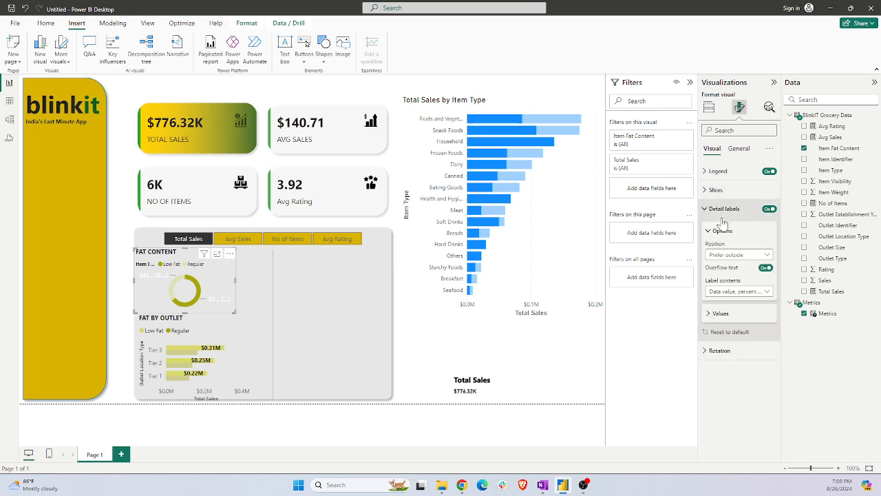
left_click(731, 255)
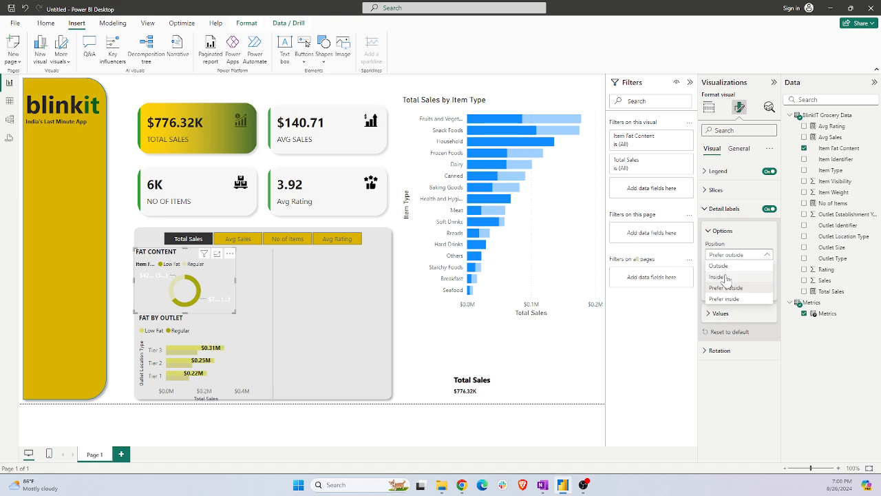
left_click(719, 277)
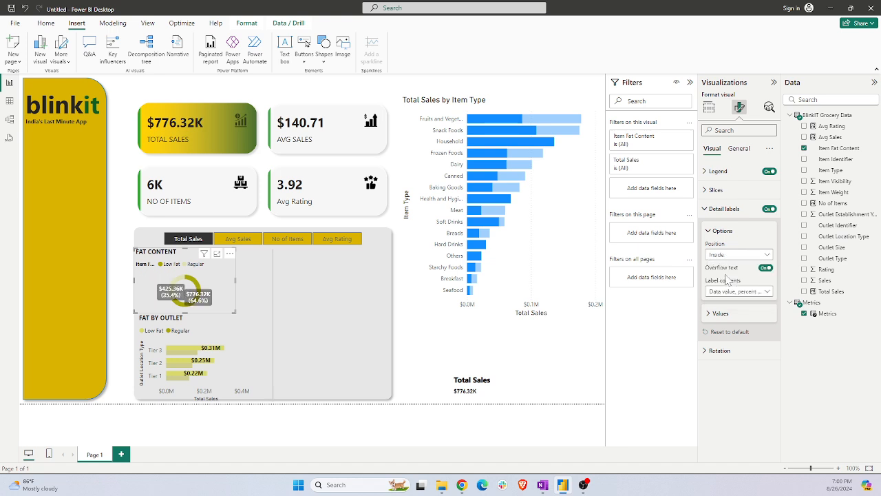
left_click(747, 256)
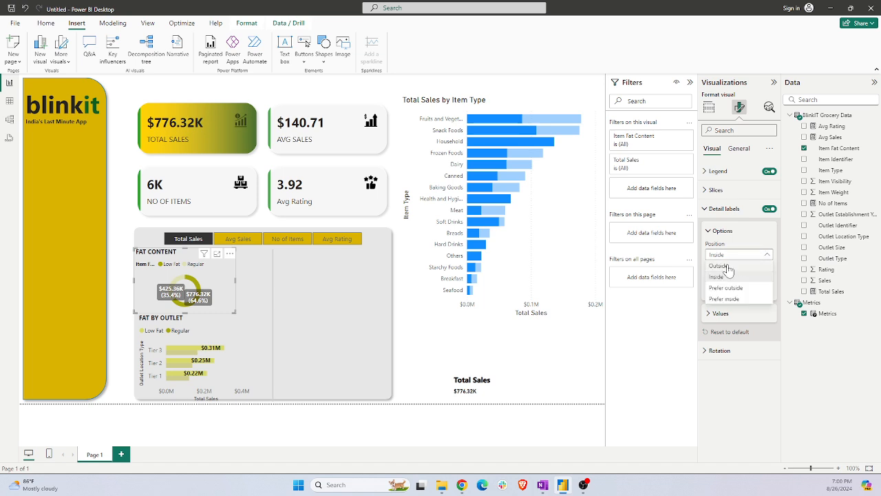
left_click(720, 265)
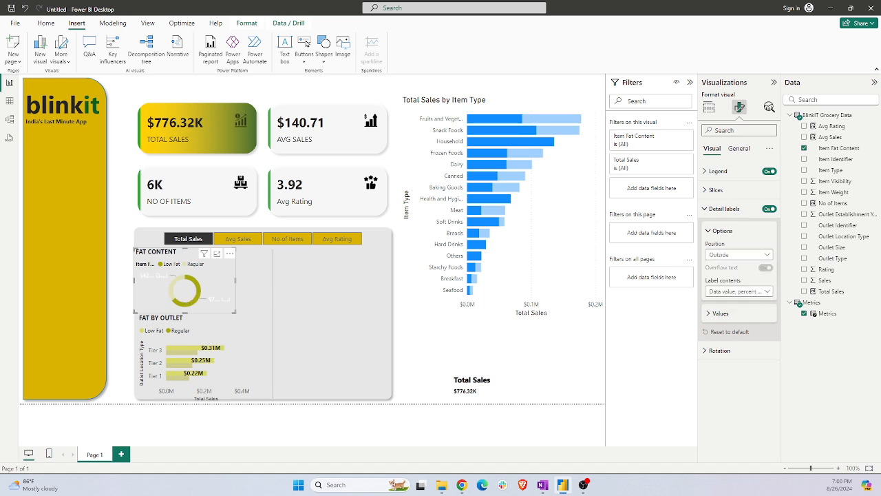
left_click(728, 294)
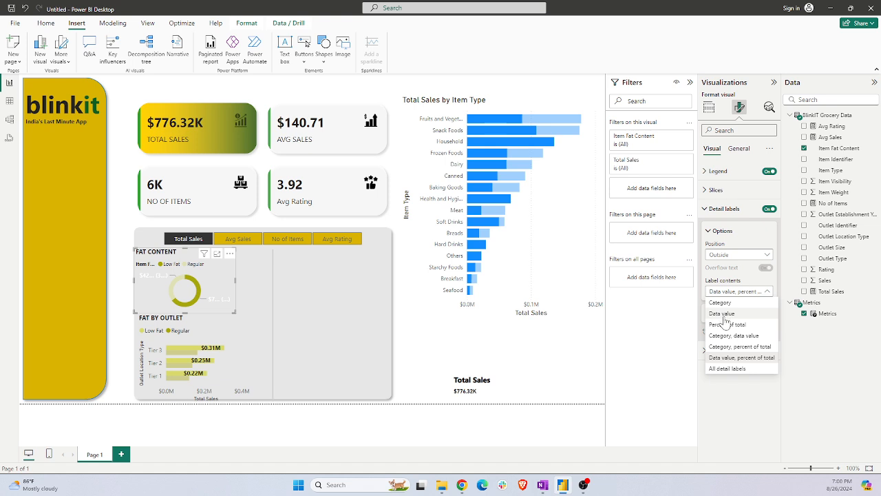
left_click(727, 327)
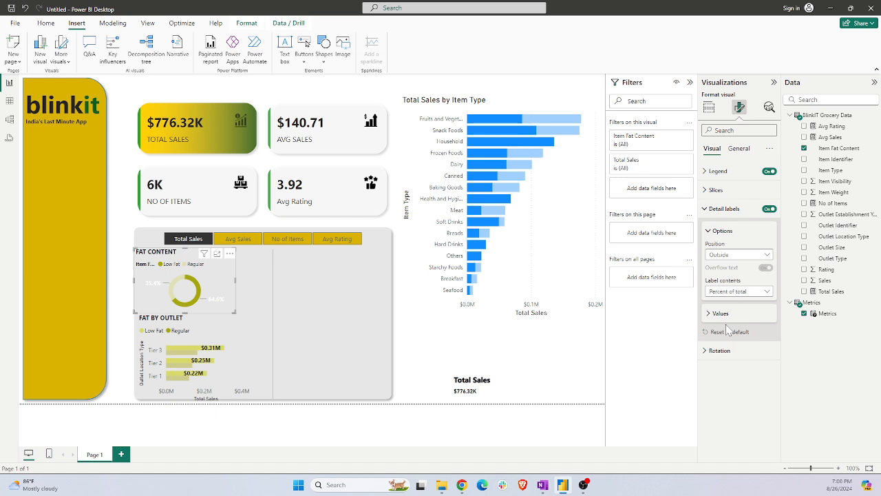
left_click(722, 313)
scroll(729, 368, "down", 1)
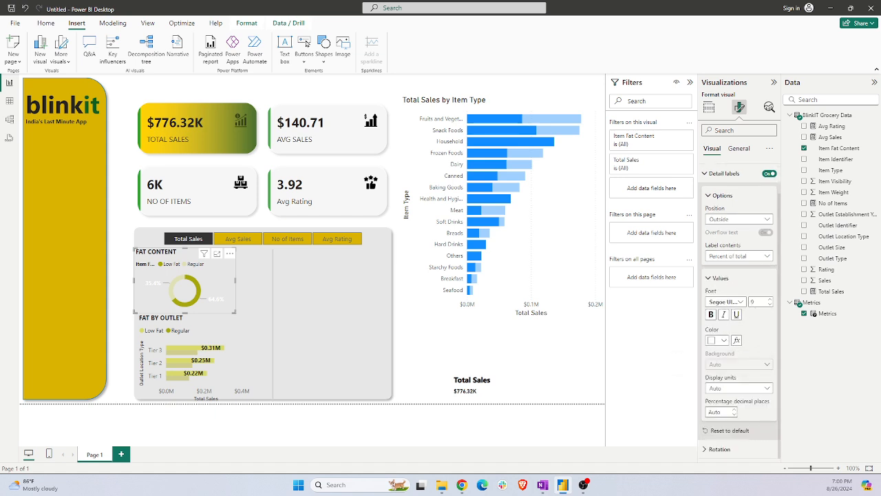
left_click(719, 449)
scroll(730, 413, "down", 1)
scroll(733, 407, "up", 2)
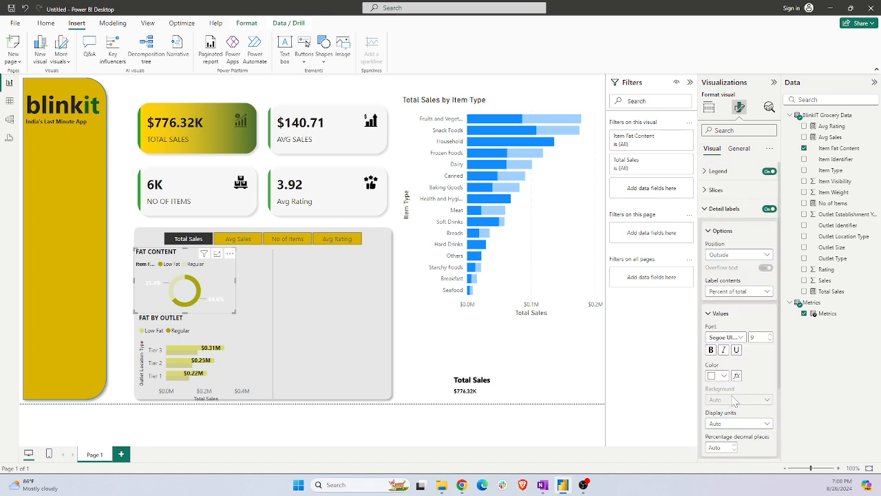
left_click(737, 148)
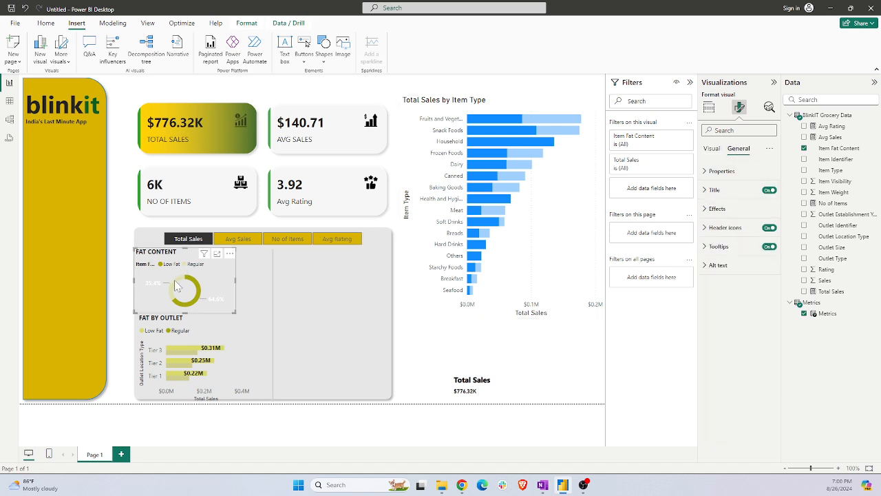
Reduce the callout value font size of the Total Sales card to 8
left_click(476, 394)
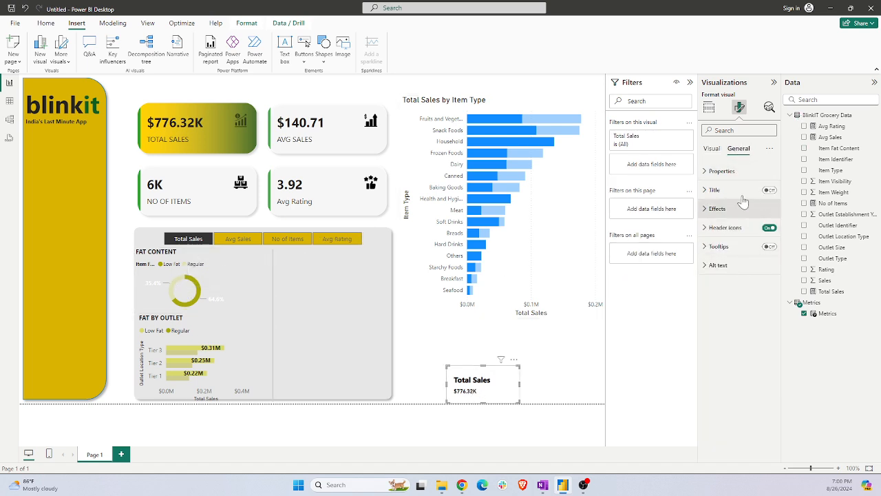
left_click(713, 149)
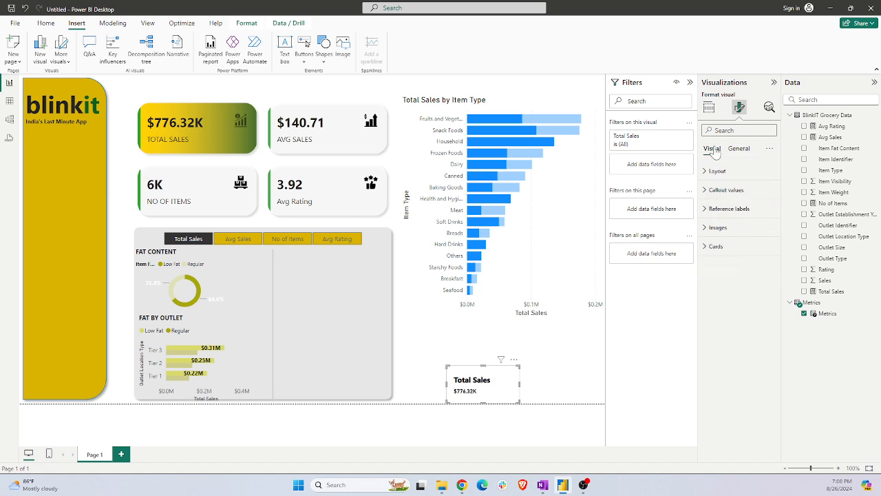
left_click(727, 189)
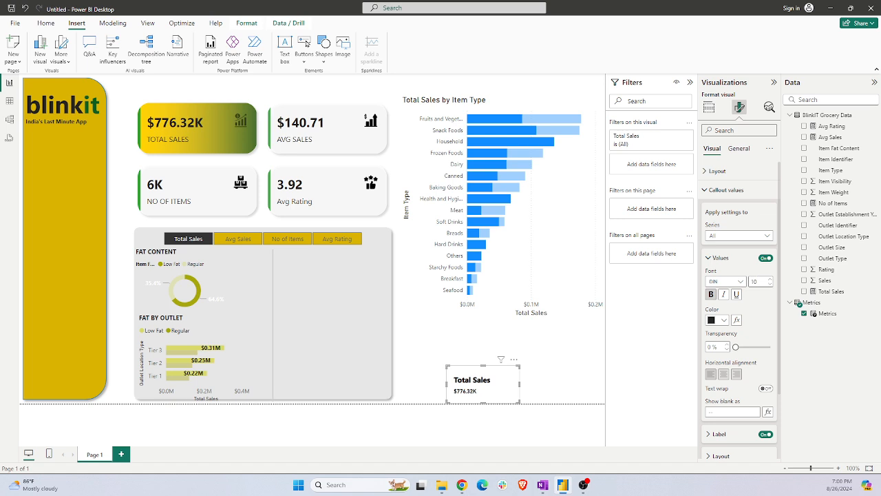
left_click(770, 285)
left_click(738, 148)
left_click(725, 190)
left_click(724, 190)
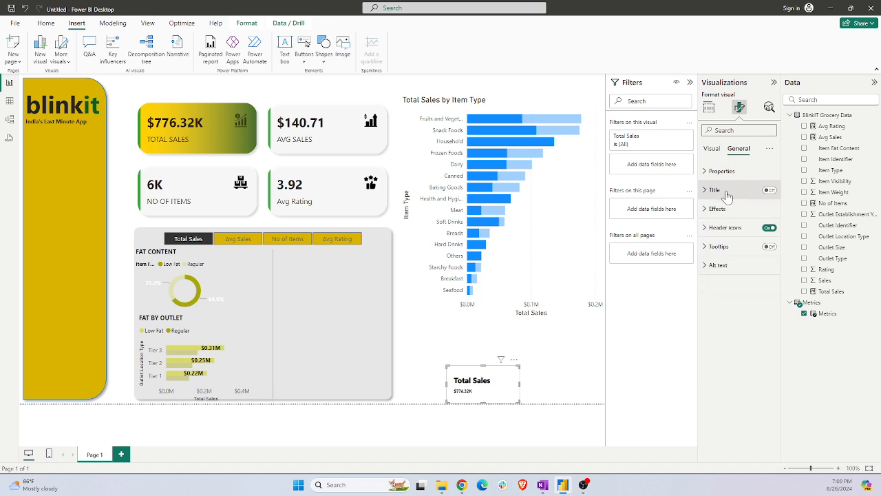
Set the label font size of the Total Sales card to 8
left_click(713, 150)
scroll(724, 330, "down", 3)
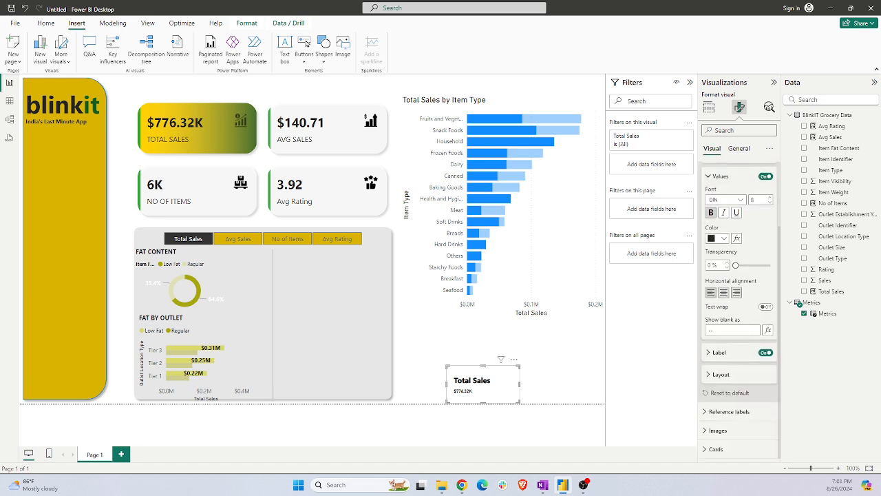
left_click(722, 355)
scroll(723, 355, "down", 3)
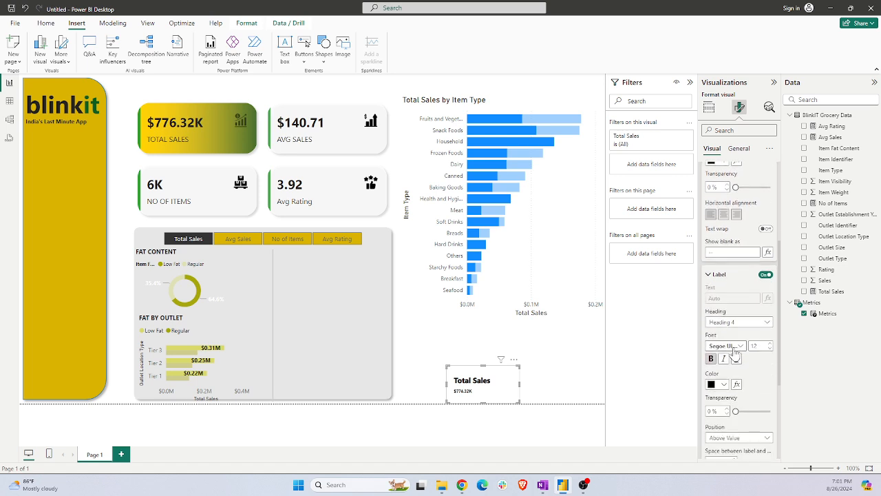
left_click(771, 350)
Place the Total Sales card in the centre of the FAT CONTENT donut and enlarge the donut chart slightly
left_click_drag(489, 383, 210, 288)
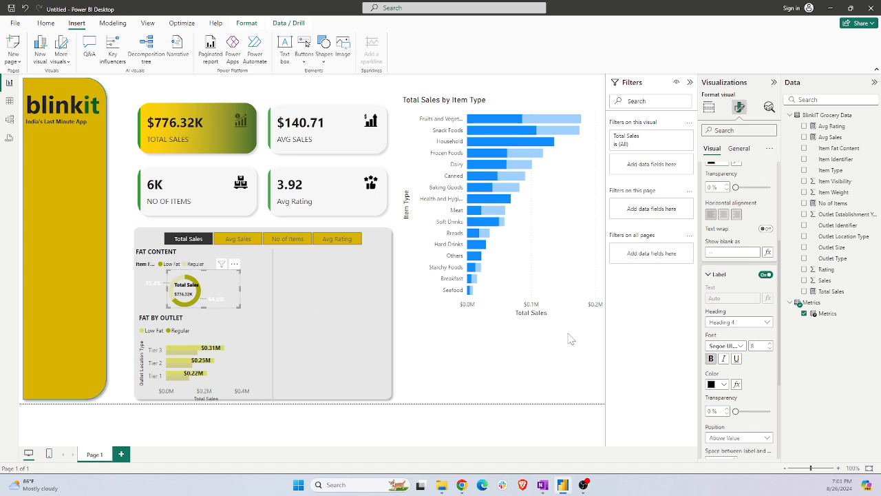
left_click_drag(185, 296, 186, 297)
left_click(205, 312)
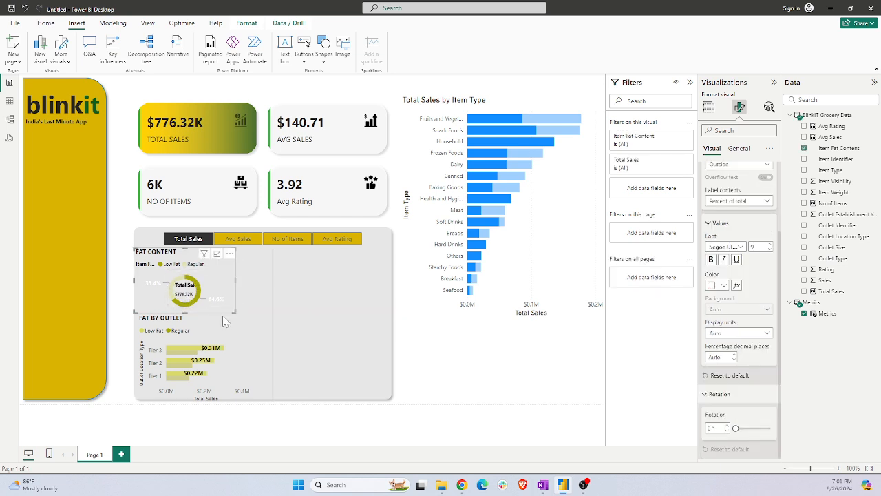
left_click_drag(235, 316, 246, 286)
Nudge the FAT CONTENT donut slightly to the right and shift the Total Sales card with it to stay inside the ring
left_click(454, 367)
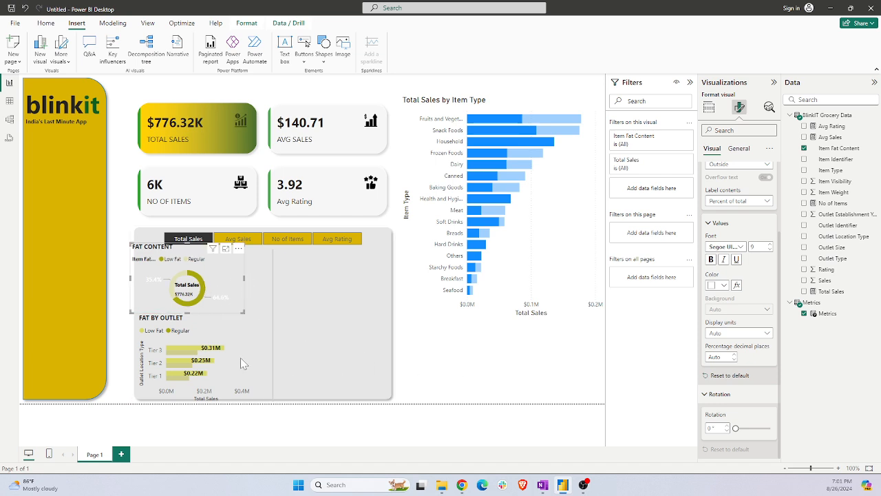
left_click(231, 365)
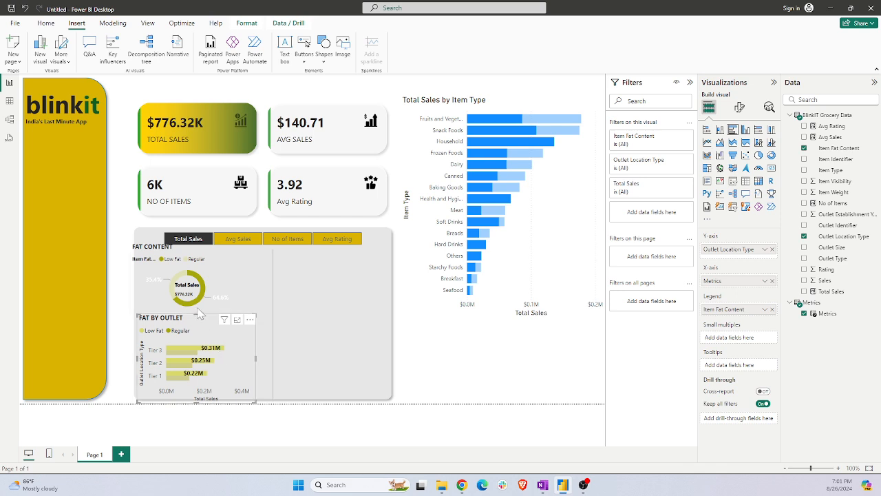
left_click(162, 277)
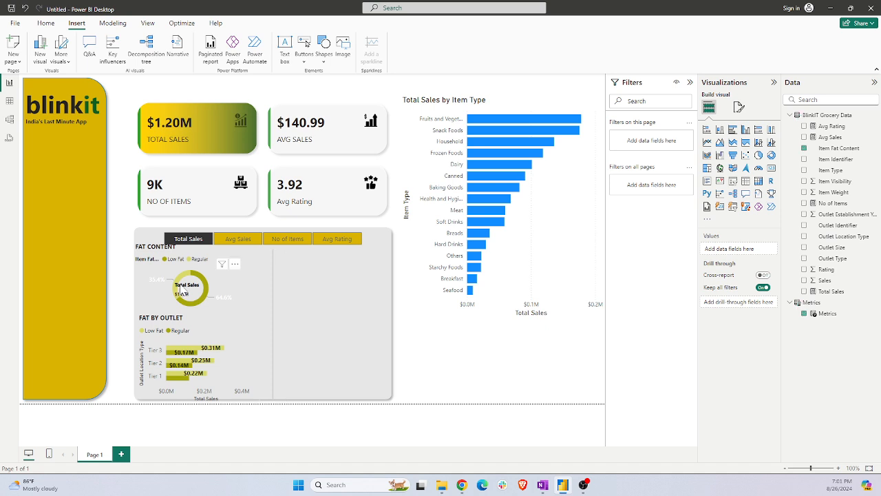
left_click(190, 292)
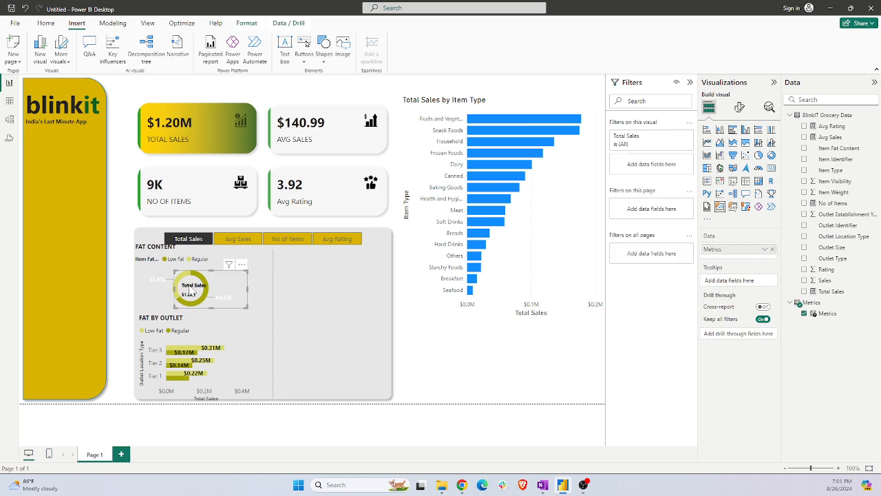
Turn off the vertical gridlines of the Total Sales by Item Type chart
left_click(528, 110)
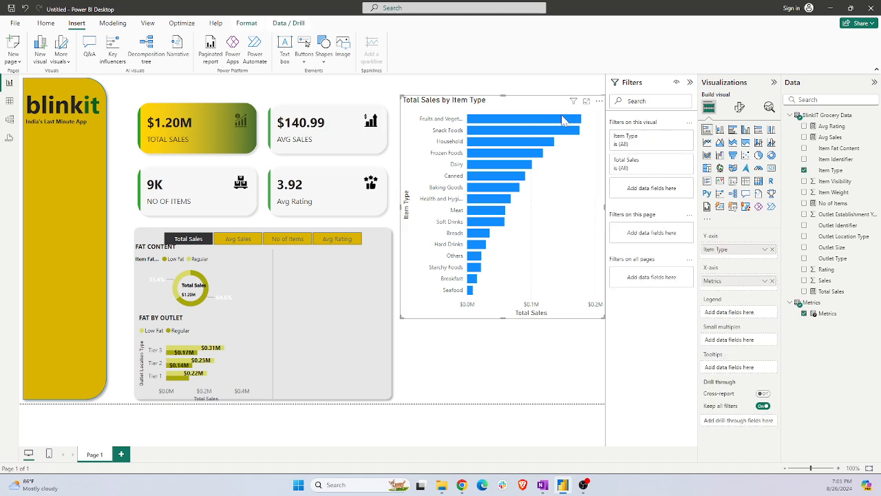
left_click(740, 108)
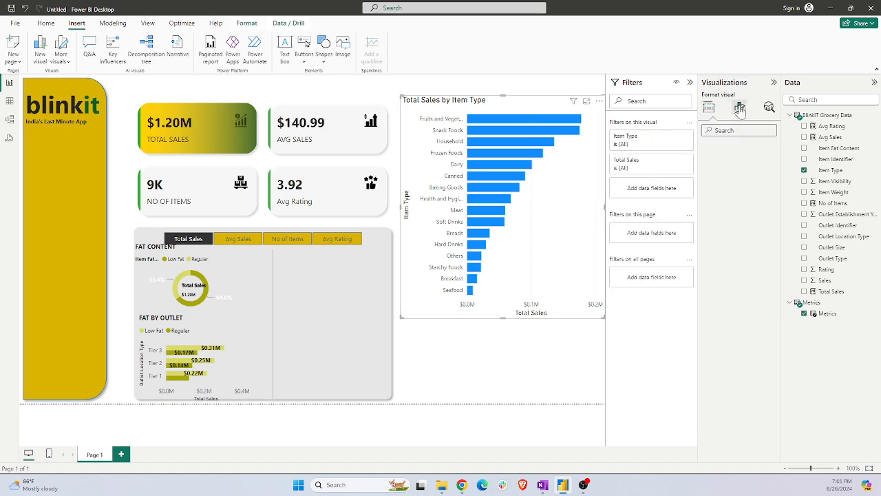
left_click(720, 247)
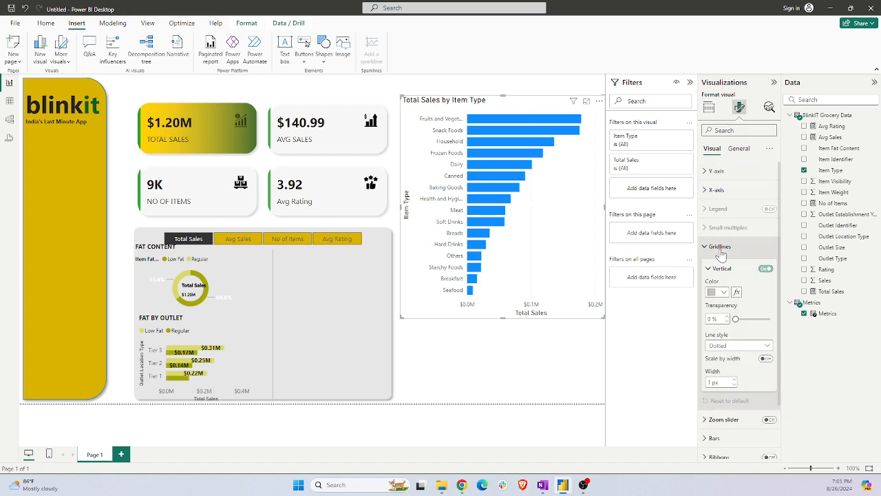
left_click(766, 269)
left_click(716, 190)
left_click(714, 192)
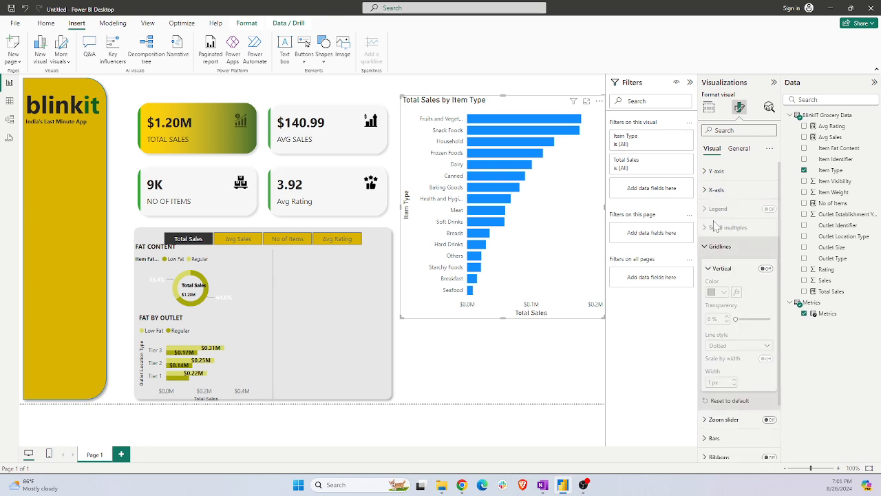
Change the bar color of the Total Sales by Item Type chart to the recently used olive green
left_click(712, 248)
left_click(714, 282)
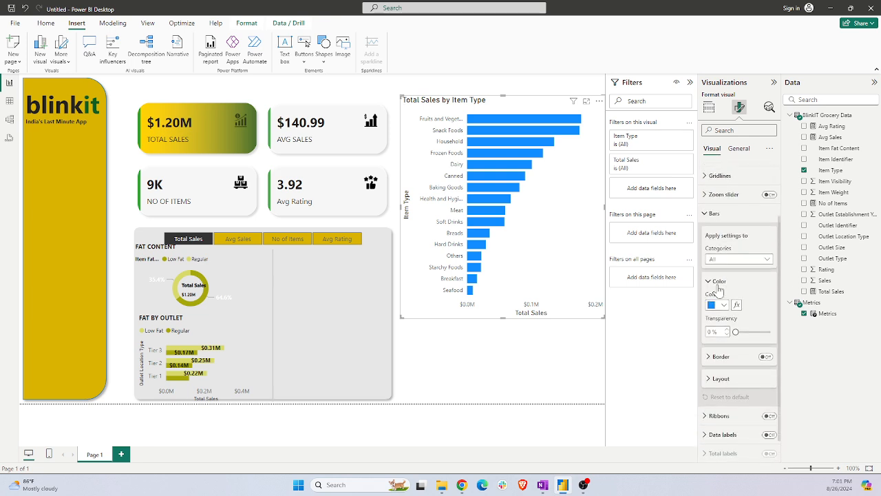
left_click(725, 298)
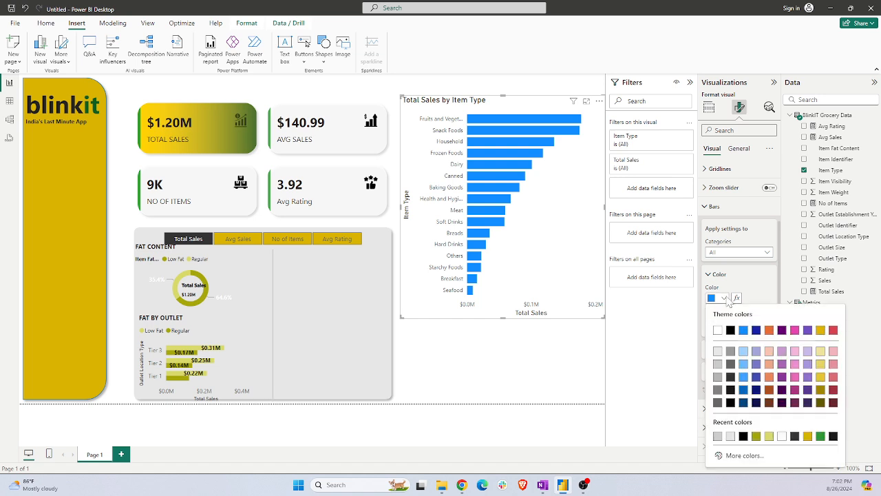
left_click(756, 438)
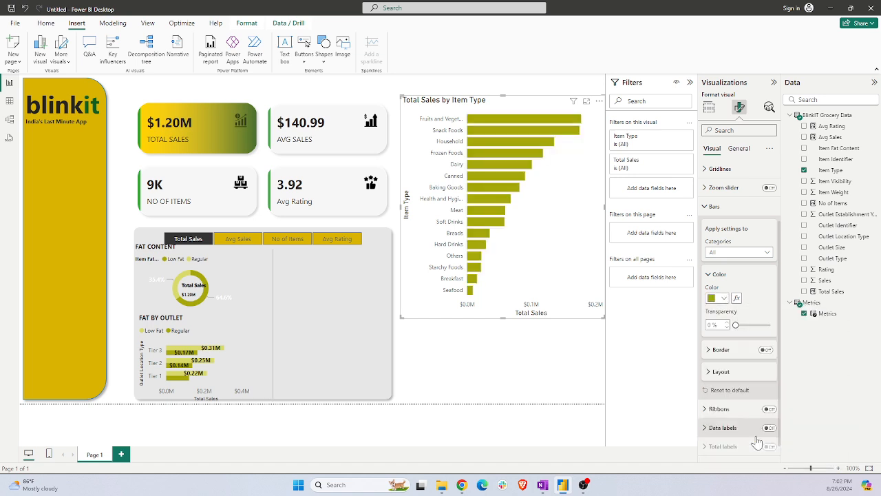
Move the Total Sales by Item Type chart into the grey panel beside the divider and shrink it to fit there
left_click_drag(484, 141, 360, 225)
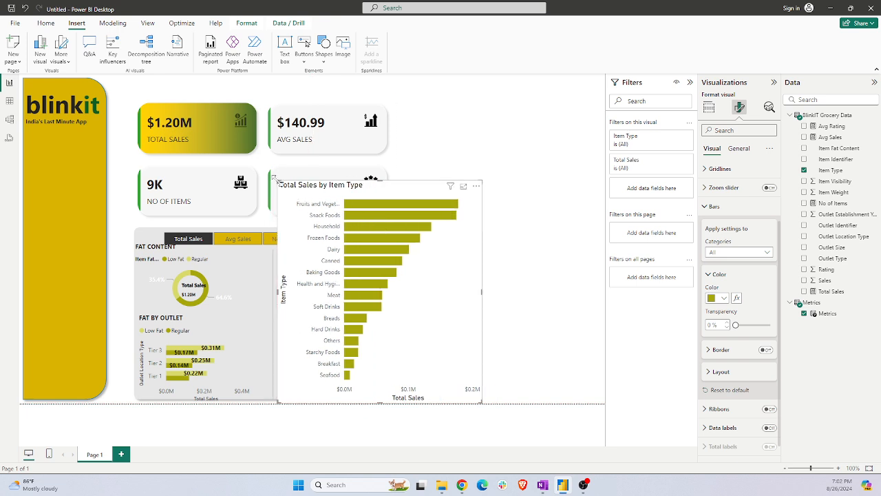
left_click_drag(284, 188, 280, 257)
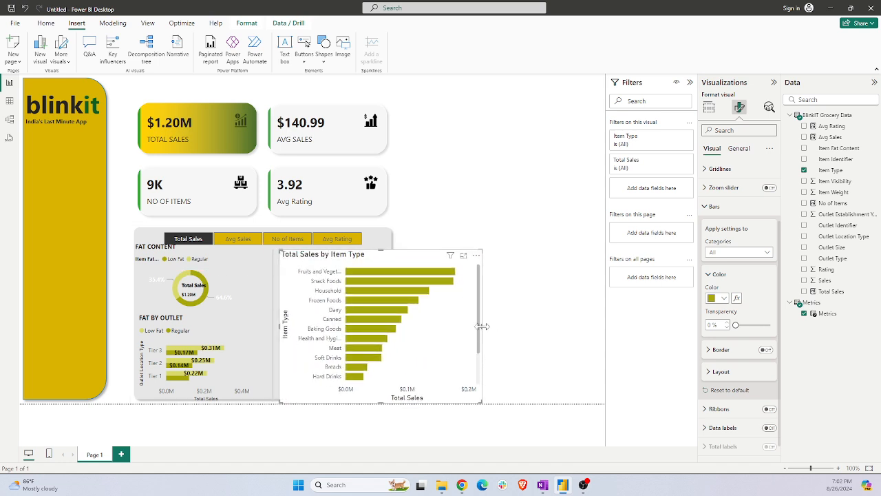
left_click_drag(484, 326, 389, 318)
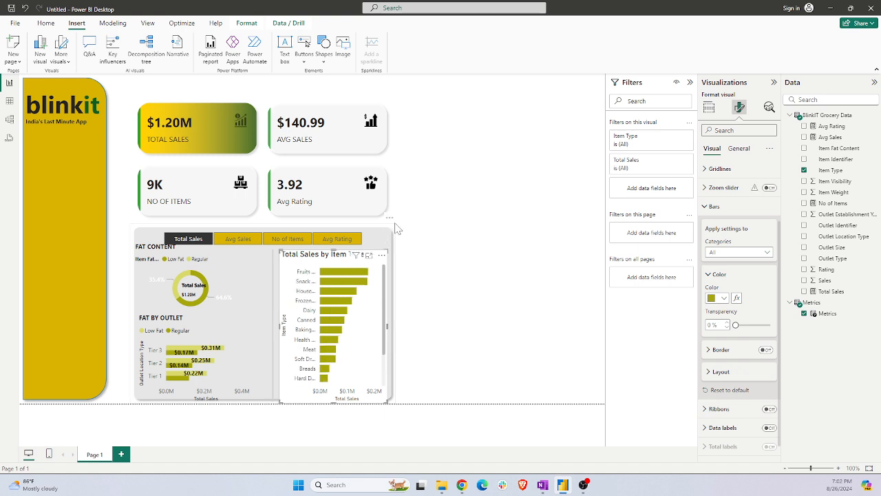
Shrink the four-card KPI visual slightly and move it up to free space above the grey panel
left_click(273, 152)
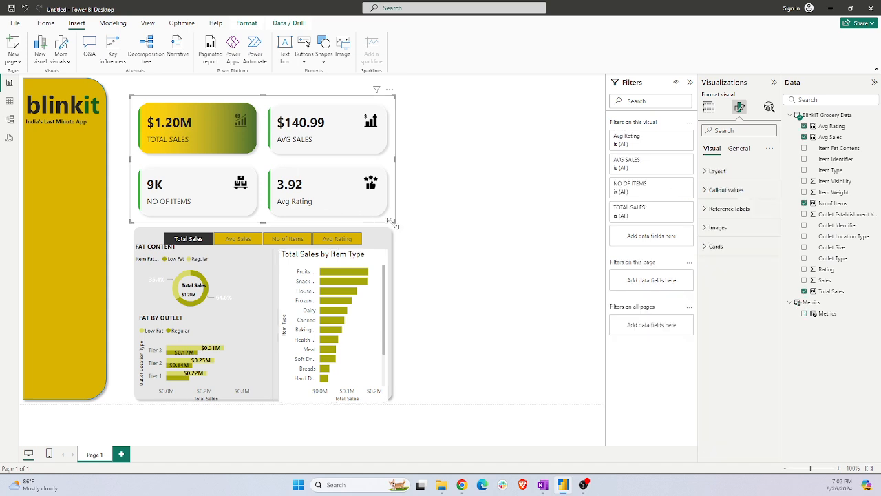
mouse_move(393, 222)
left_mouse_down()
mouse_move(380, 202)
mouse_move(384, 211)
left_mouse_up()
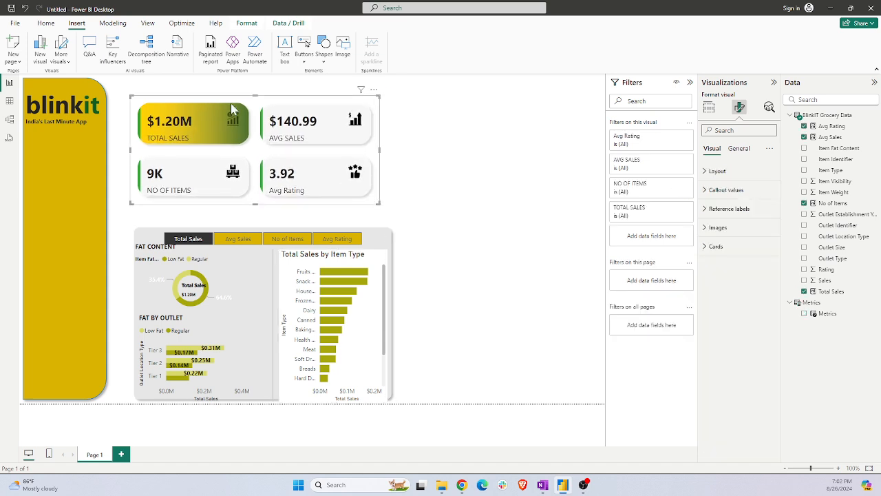
left_click_drag(253, 102, 254, 92)
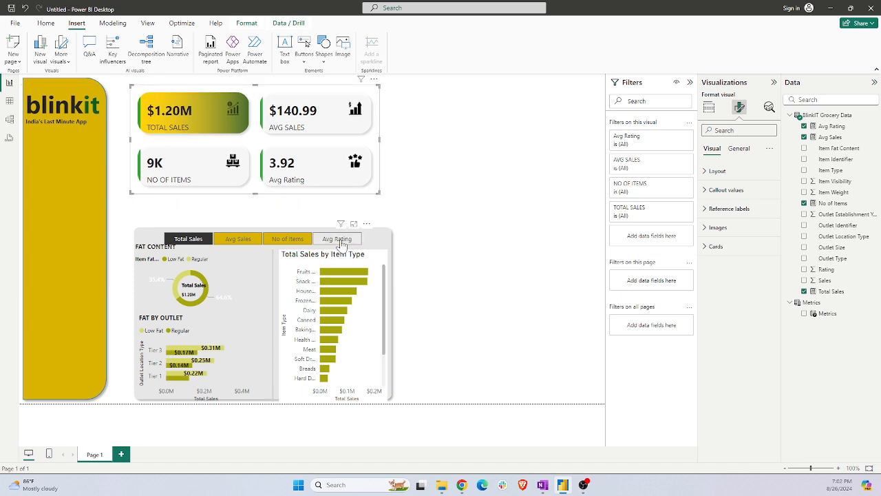
Enlarge the grey panel upward and slightly wider, and move the metric selector up to the panel's upper edge
left_click(393, 235)
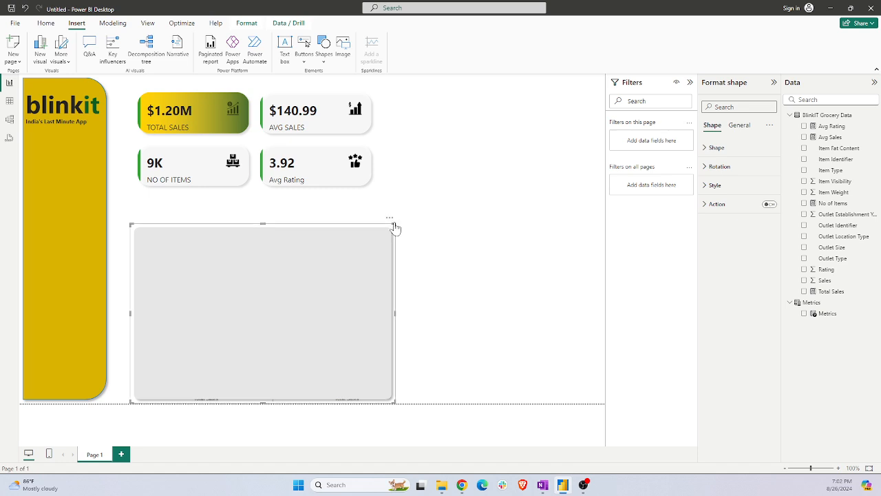
left_click_drag(395, 227, 406, 195)
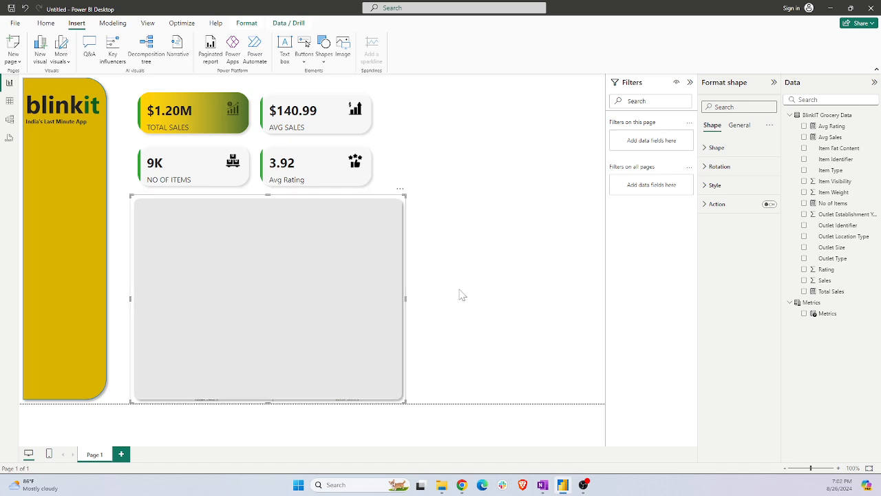
left_click(460, 295)
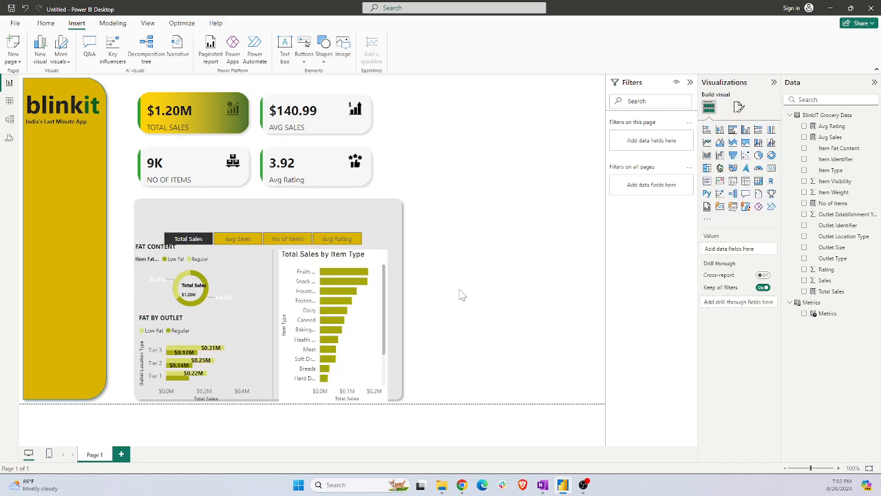
left_click(338, 243)
left_click_drag(365, 242, 357, 222)
Move the FAT CONTENT donut up beneath the metric selector and enlarge it to reach the divider
left_click(226, 260)
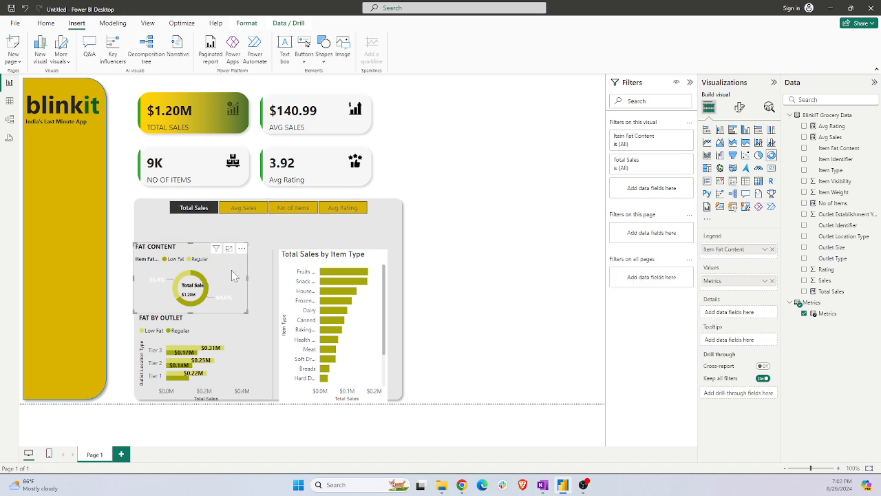
left_click_drag(236, 272, 235, 248)
left_click_drag(253, 284, 272, 295)
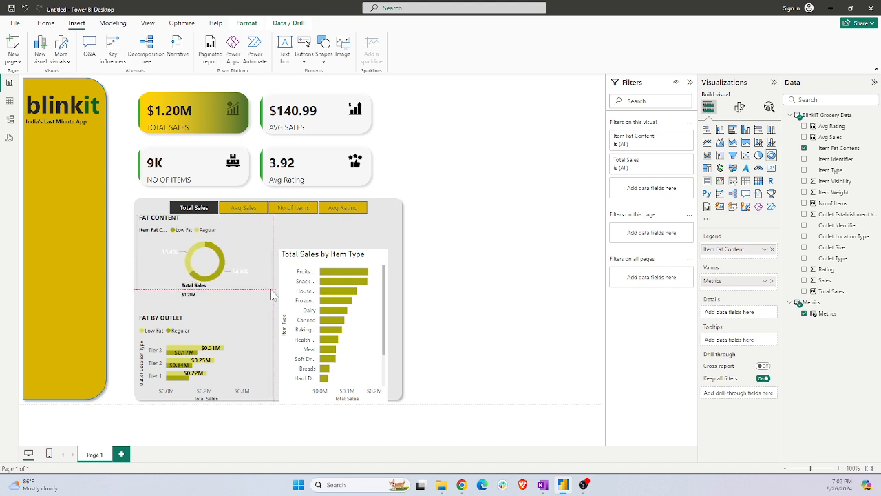
Move the FAT BY OUTLET chart up beneath the donut and enlarge it to the divider and the panel's lower edge
left_click(207, 332)
left_click_drag(207, 333, 201, 311)
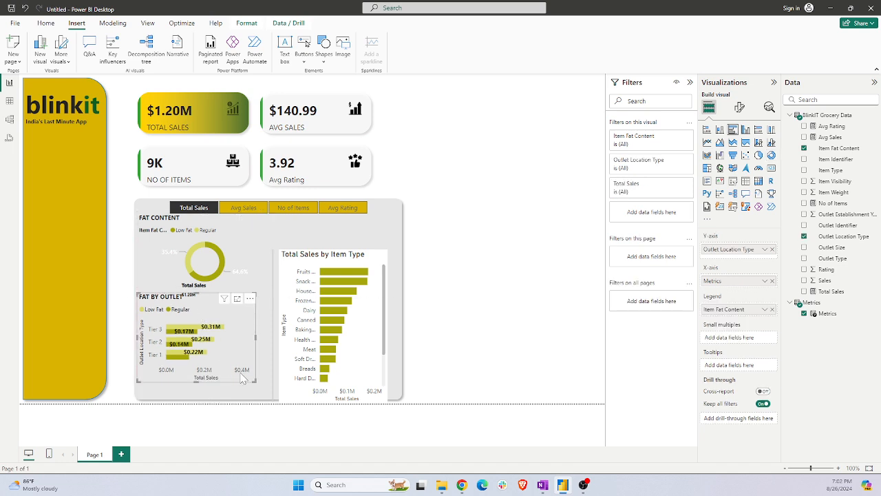
left_click_drag(256, 383, 272, 404)
Stretch the Total Sales by Item Type chart upward and wider to fill the panel space beside the divider
left_click(334, 249)
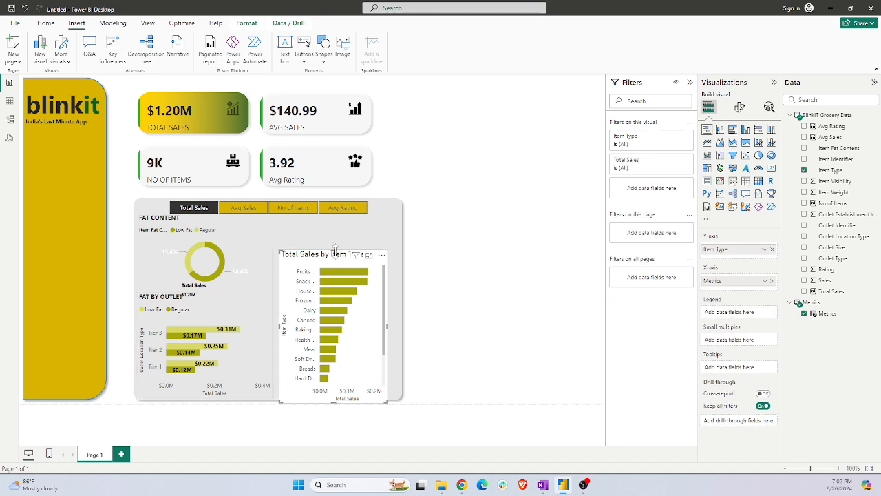
left_click_drag(335, 250, 336, 216)
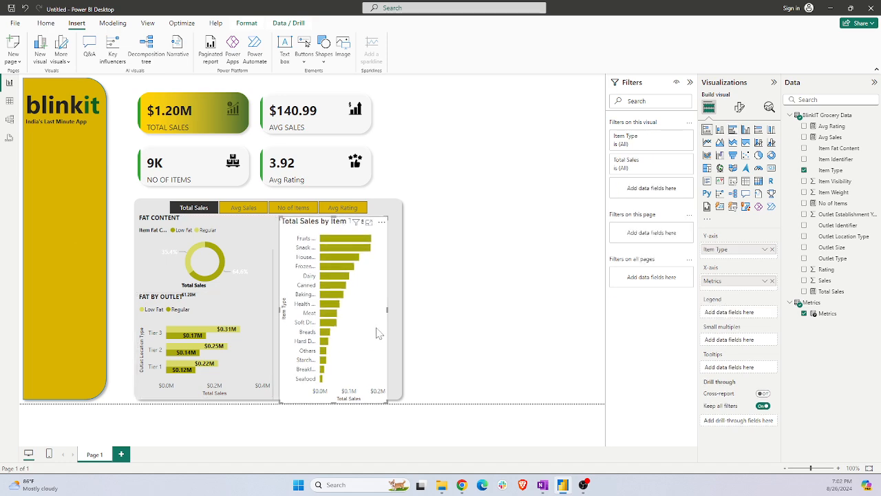
left_click_drag(388, 310, 400, 315)
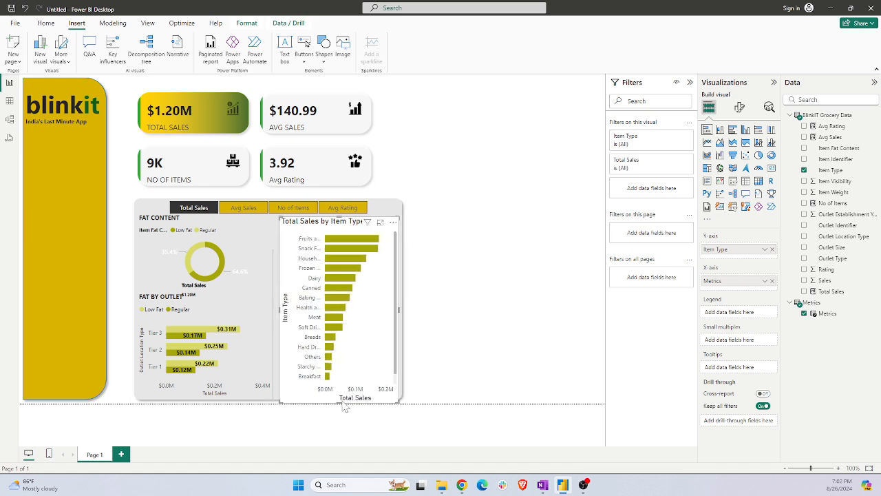
left_click_drag(345, 407, 343, 402)
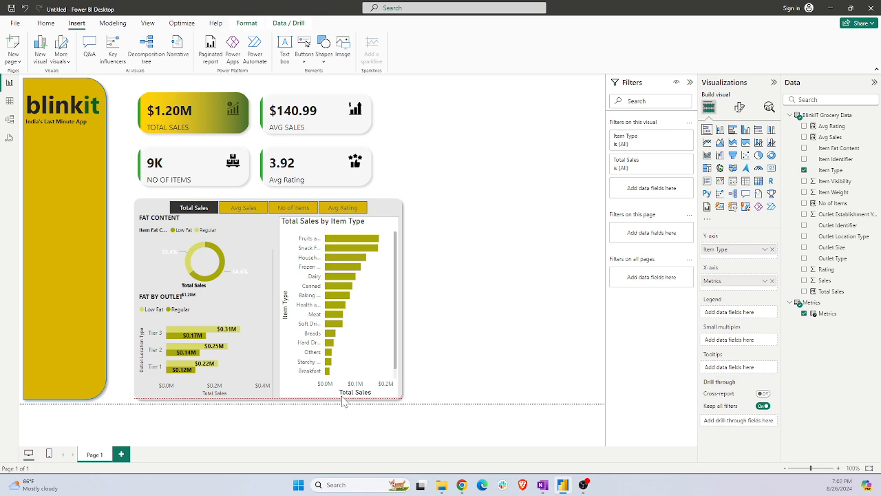
Move the small Total Sales card back into the center of the FAT CONTENT donut ring
left_click(196, 293)
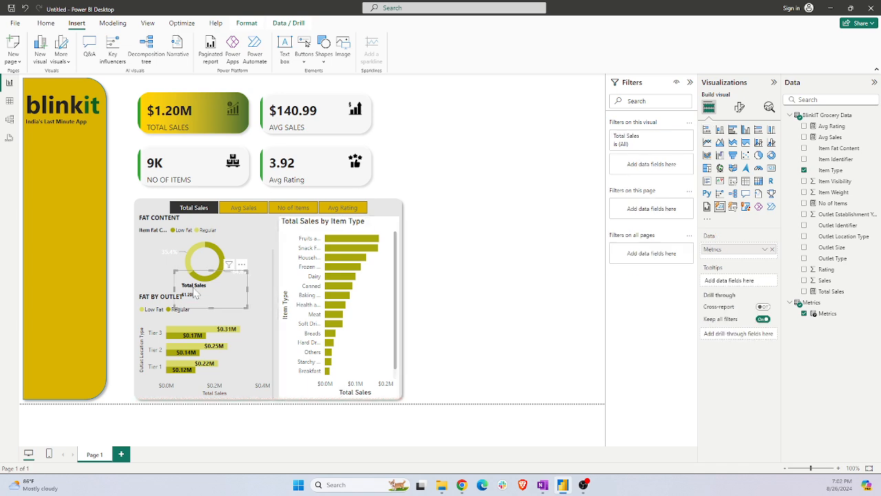
left_click_drag(196, 294, 209, 267)
left_click(479, 323)
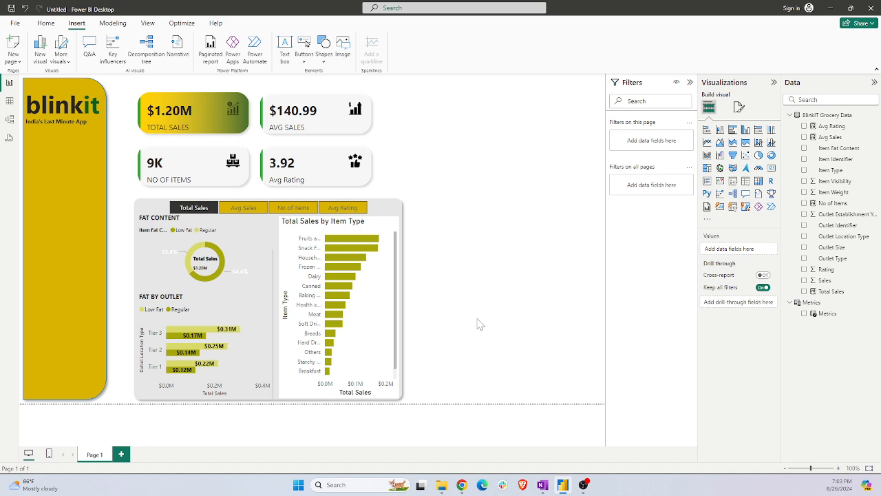
Change the title text of the Total Sales by Item Type chart to "Sales by Item"
left_click(392, 254)
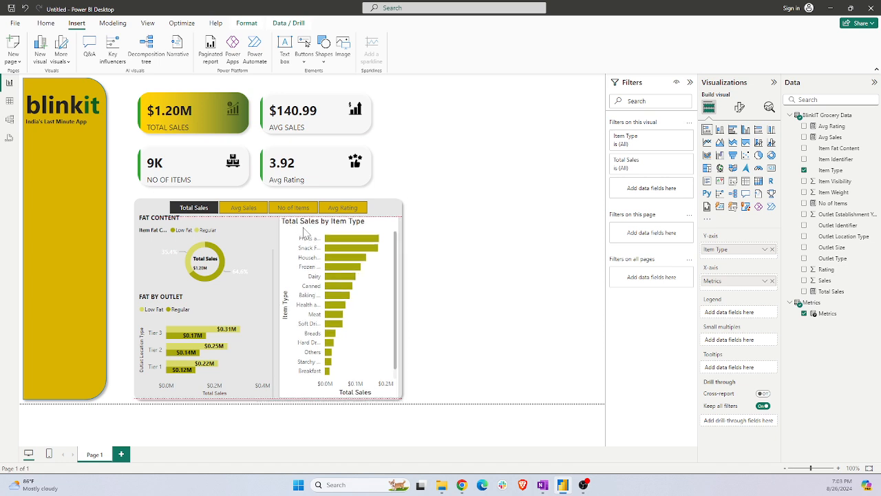
left_click_drag(304, 228, 304, 227)
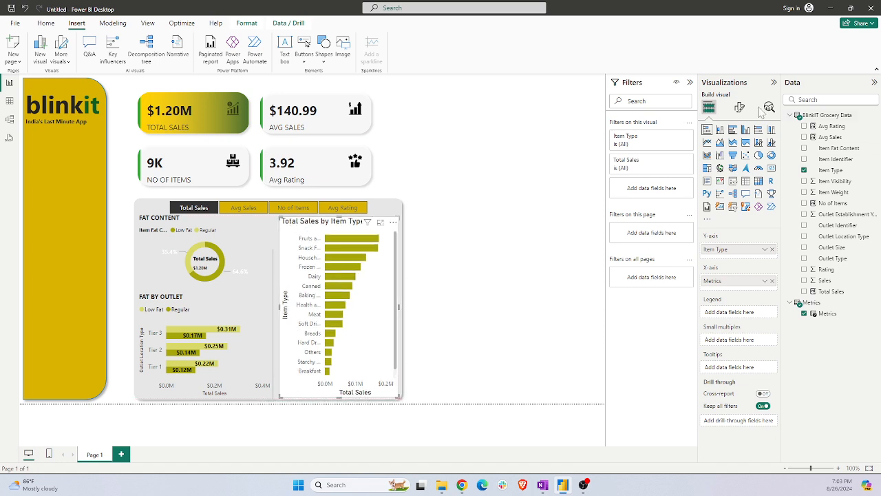
left_click(740, 107)
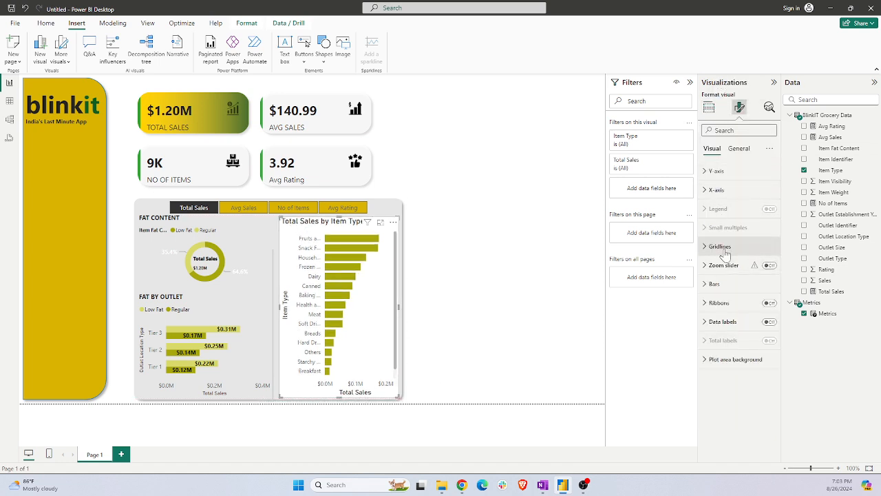
left_click(723, 255)
left_click(723, 254)
left_click(740, 149)
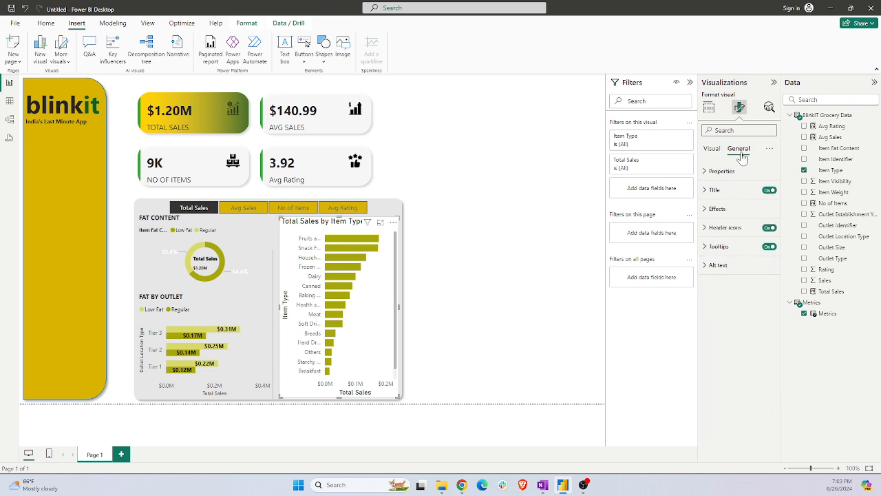
left_click(769, 190)
left_click(769, 190)
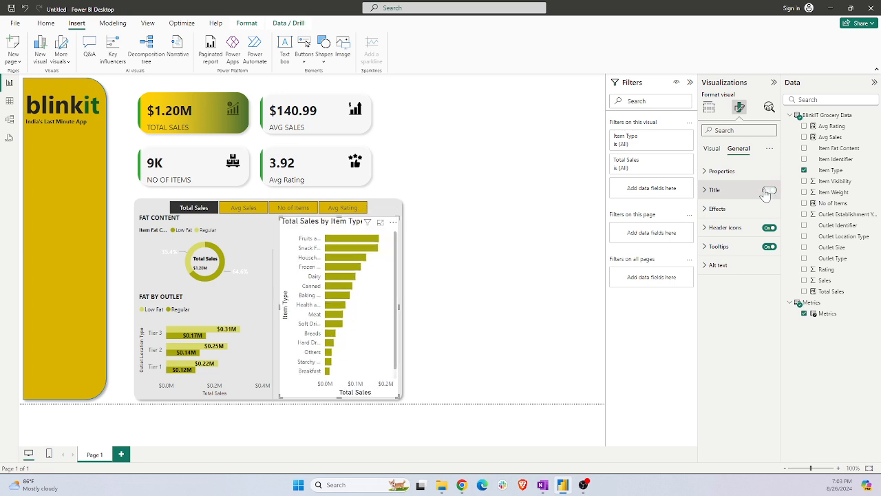
left_click(720, 191)
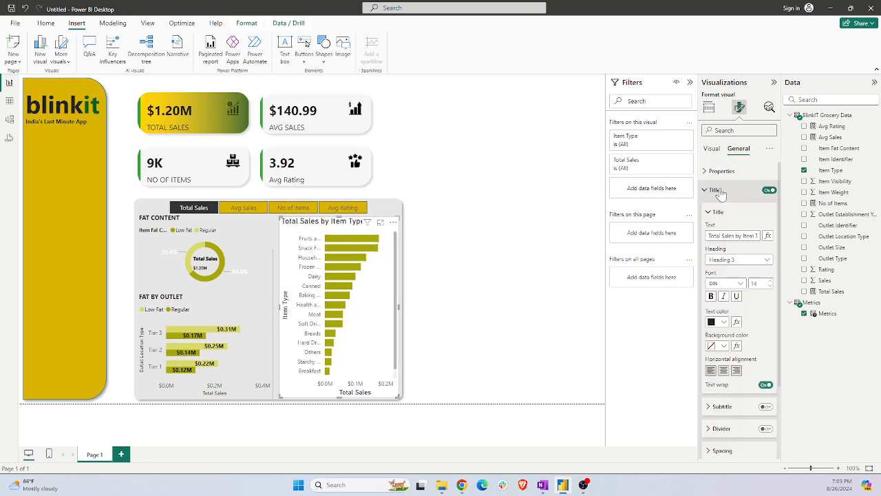
left_click(732, 236)
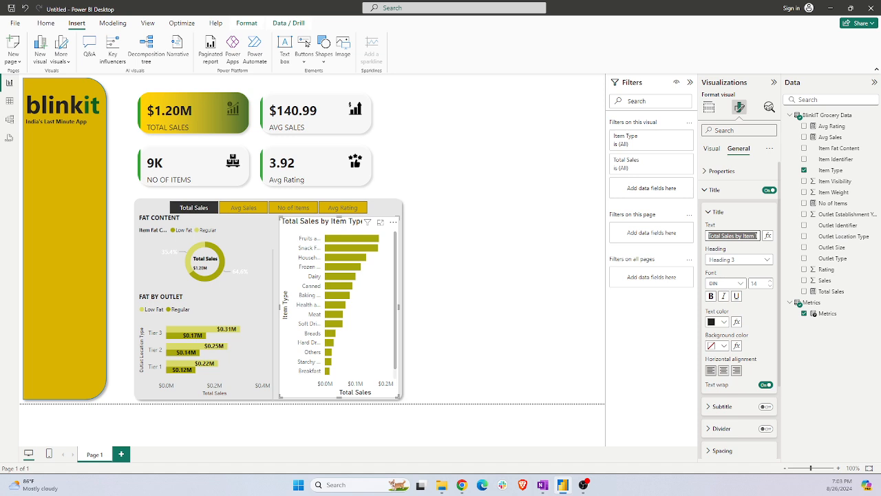
type("Sales by Item")
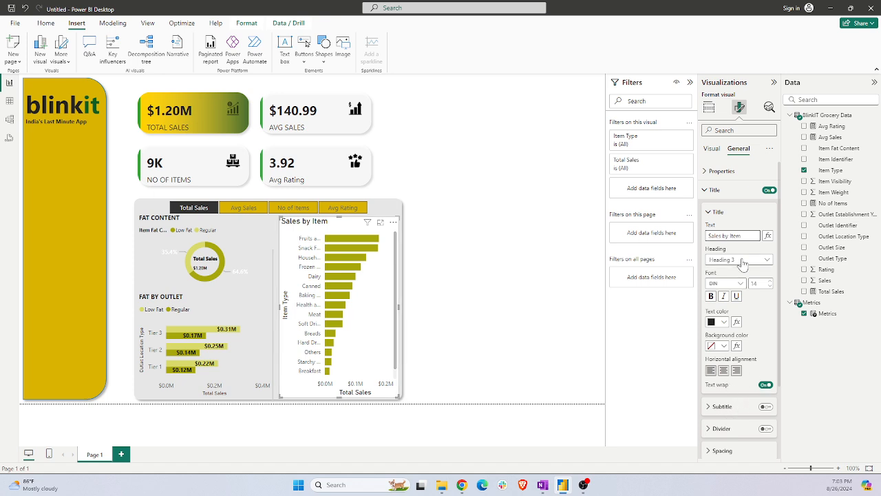
Turn off the background of the Sales by Item chart
left_click(712, 149)
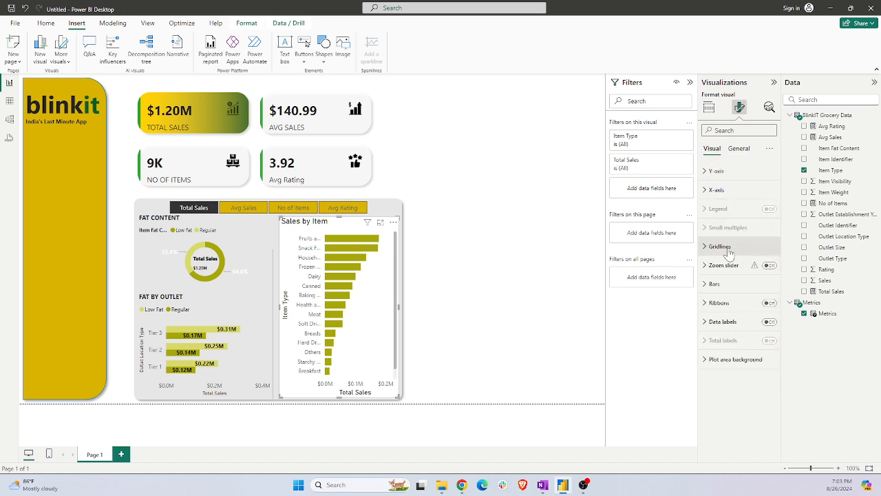
left_click(738, 156)
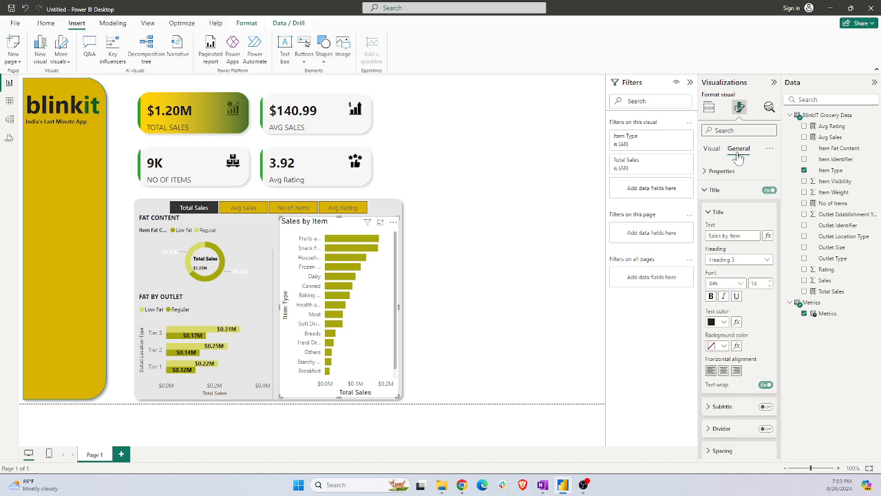
left_click(717, 212)
left_click(712, 193)
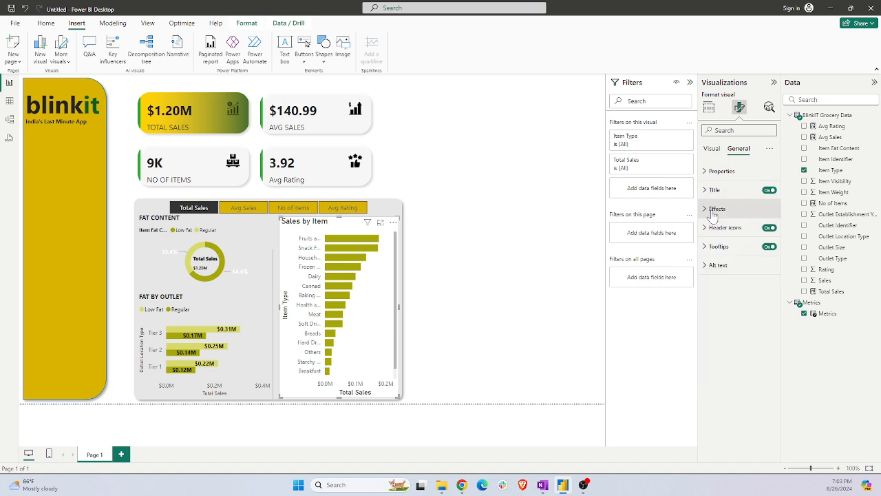
left_click(717, 208)
left_click(767, 231)
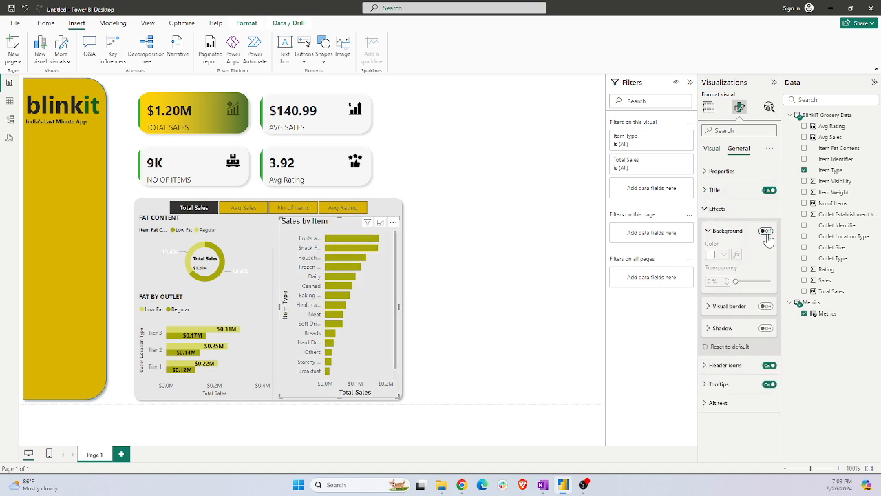
left_click(492, 323)
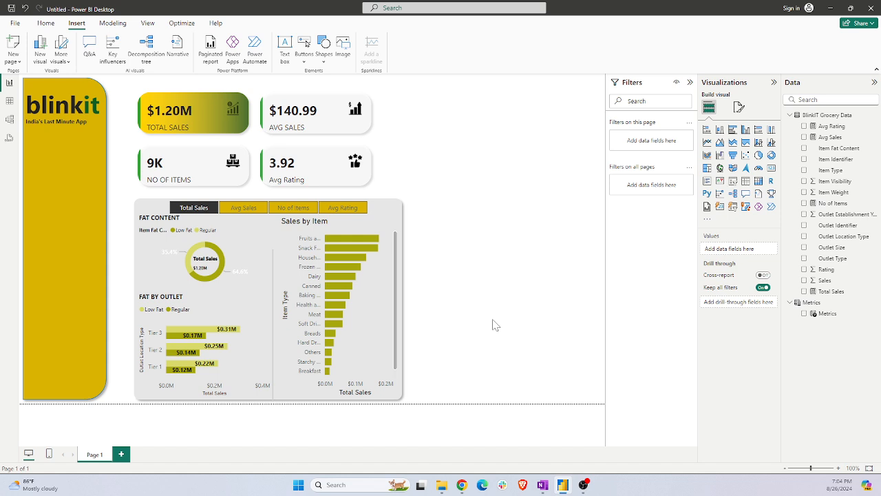
Duplicate the grey panel and fit the copy as a tall, narrower panel in the empty area beside the KPI cards and charts
left_click(401, 209)
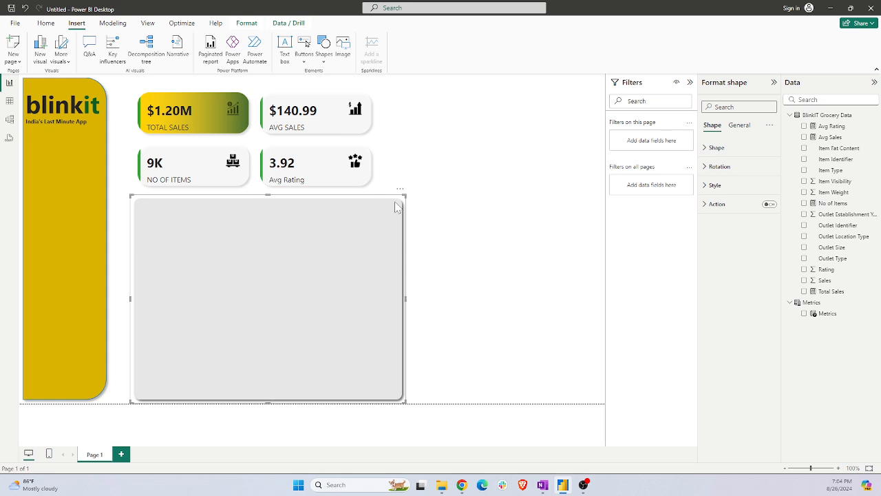
left_click_drag(398, 205, 555, 150)
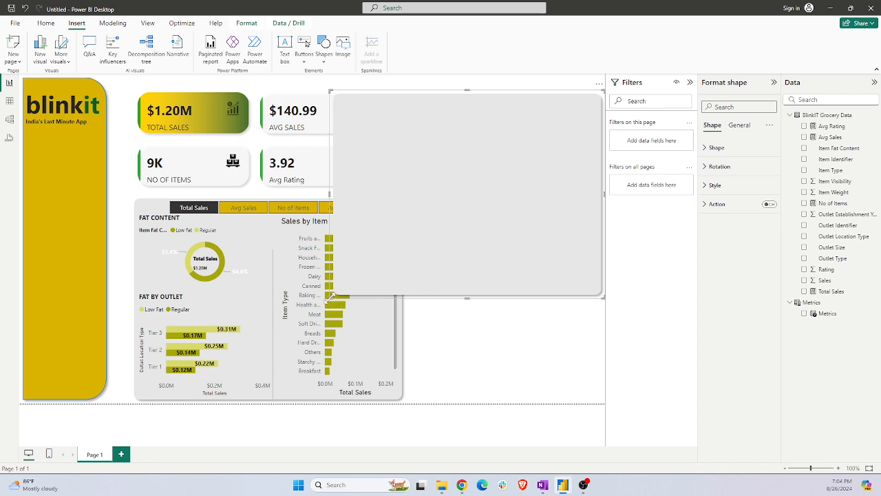
left_click_drag(336, 300, 410, 411)
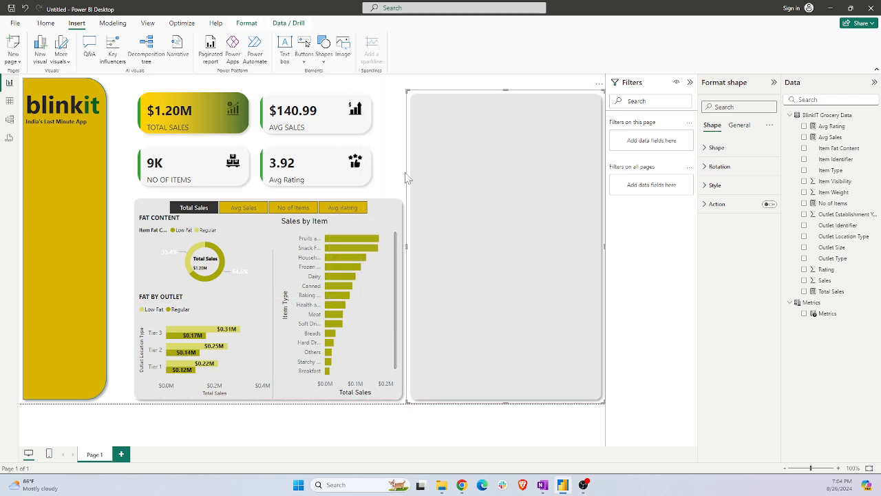
left_click(389, 94)
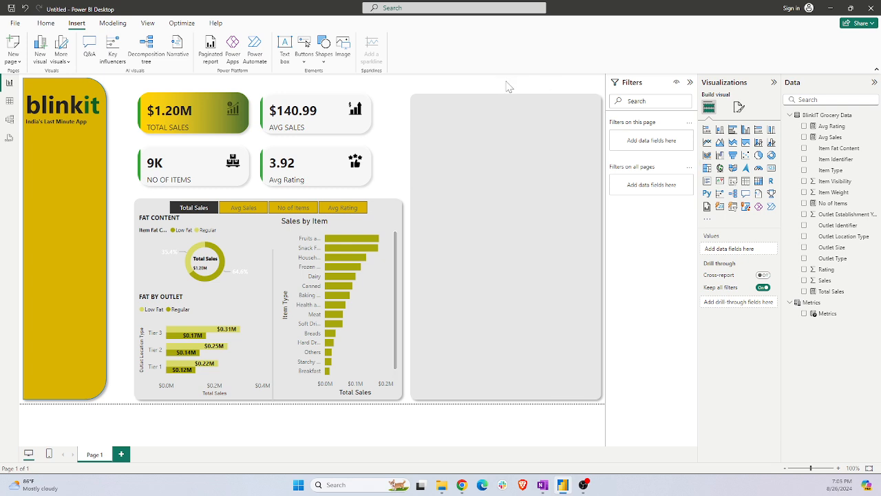
Add a line chart with Outlet Establishment Year on the X-axis and Total Sales on the Y-axis
left_click(708, 143)
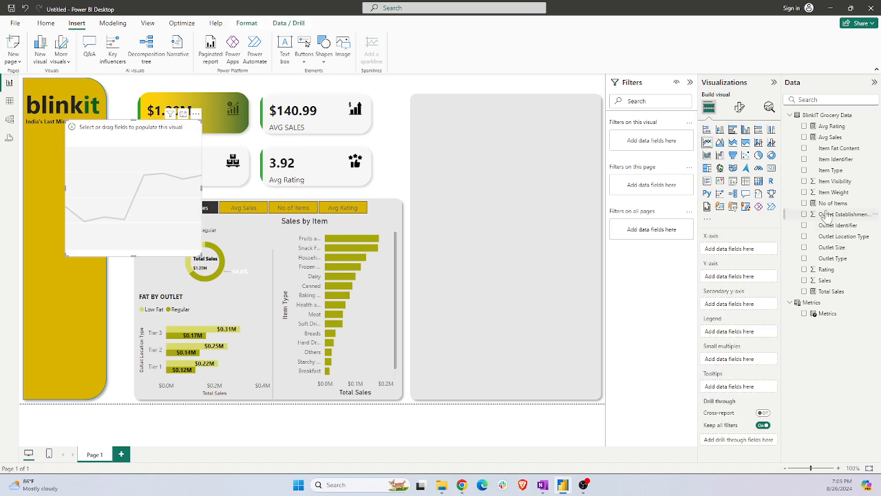
left_click_drag(825, 217, 741, 282)
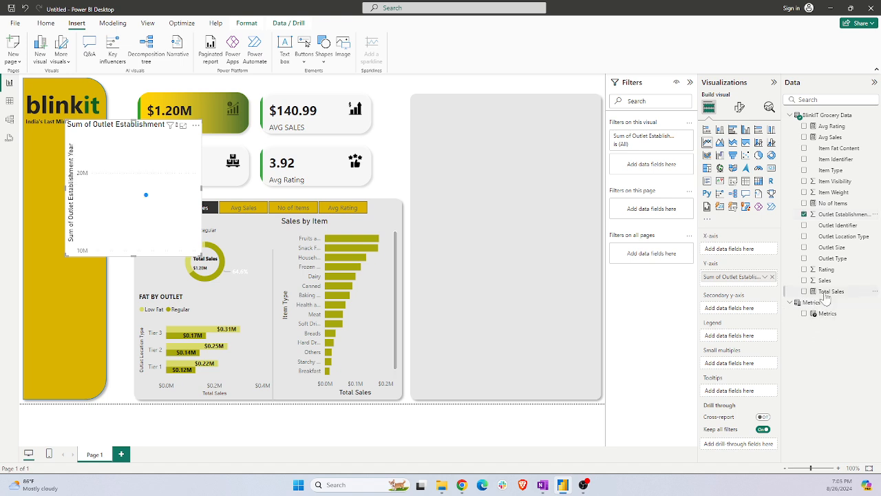
left_click_drag(826, 297, 730, 249)
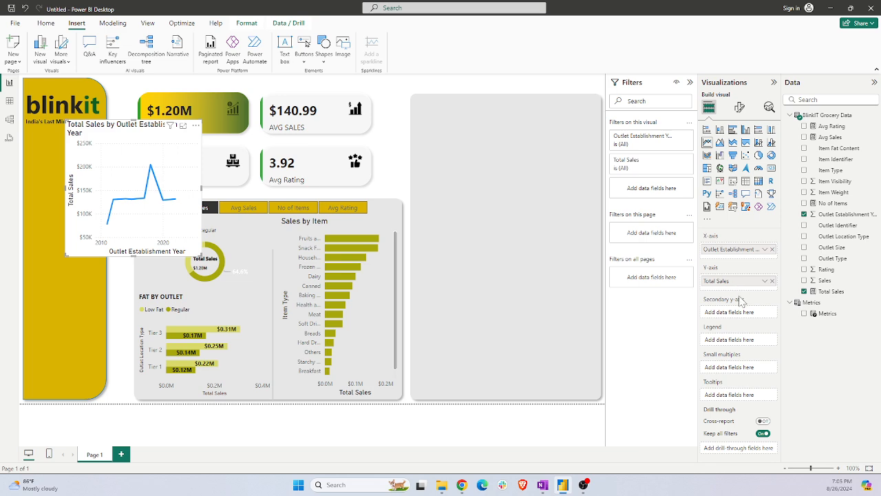
Fit the outlet establishment year line chart across the upper part of the tall grey panel and change its title text to "Outlet"
left_click_drag(181, 135, 531, 119)
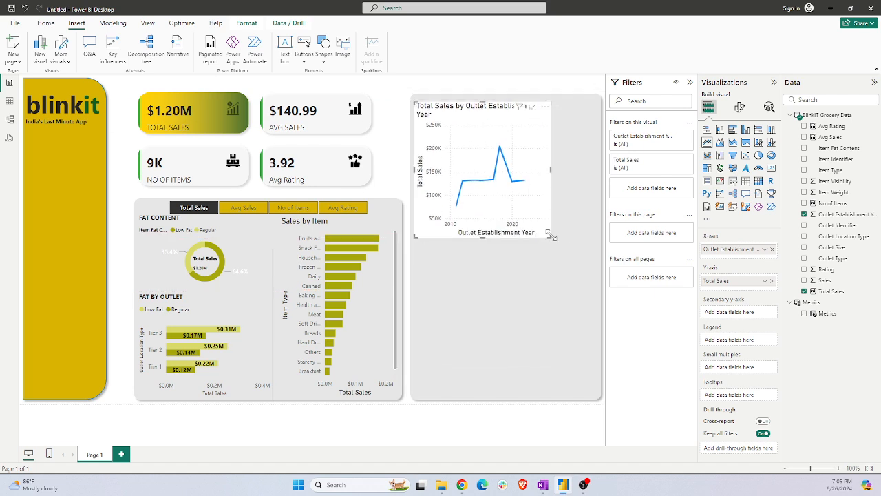
left_click_drag(551, 236, 600, 194)
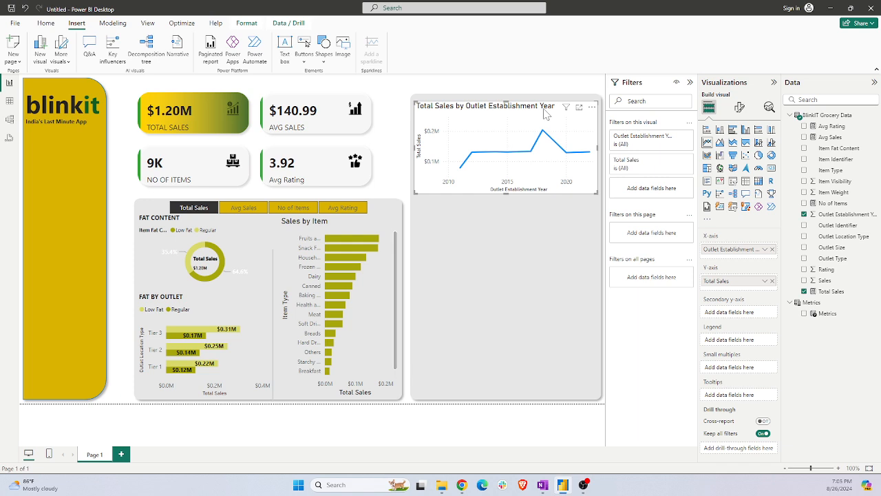
left_click(740, 107)
left_click(731, 152)
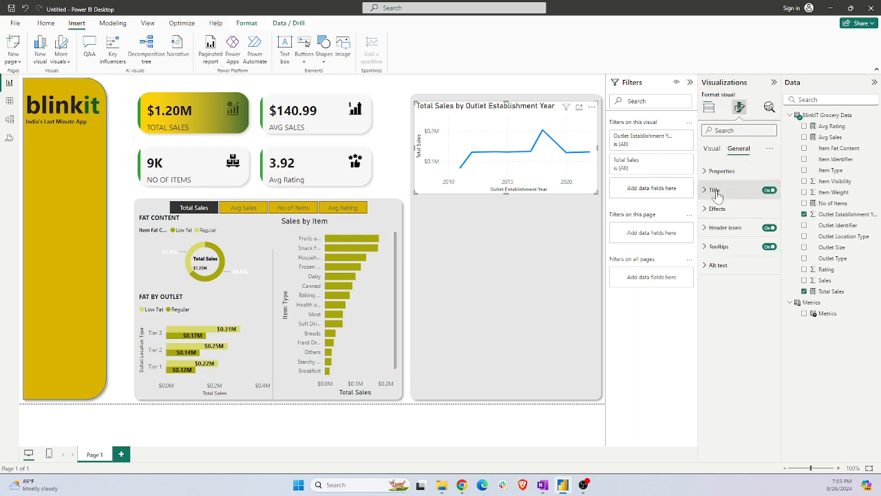
left_click(714, 190)
triple_click(718, 236)
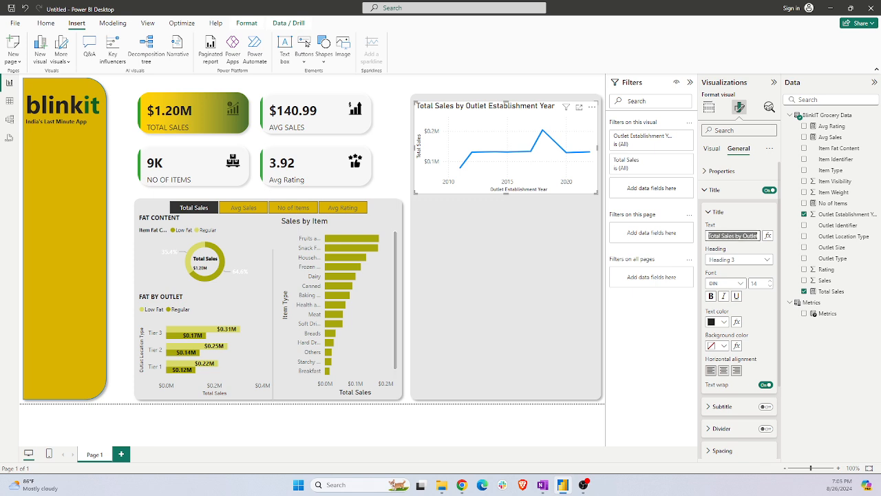
type("Outle")
key("BackSpace")
key("BackSpace")
key("BackSpace")
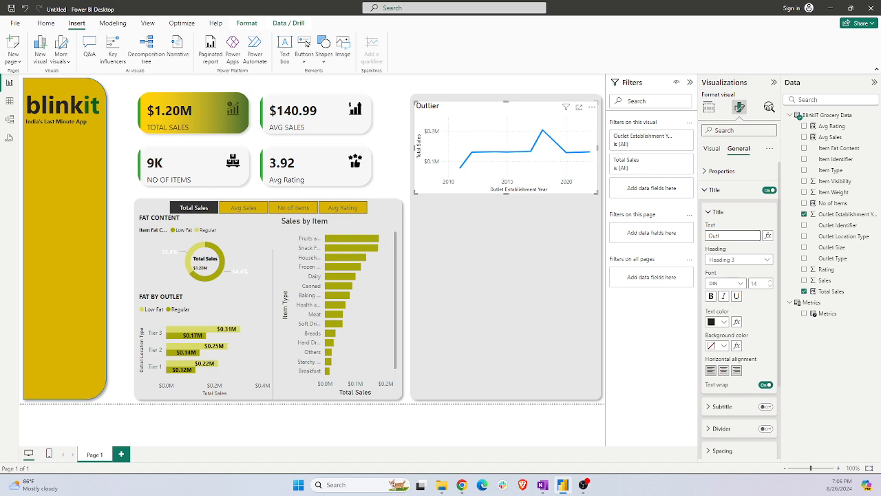
type("let")
left_click(468, 113)
Turn off the background of the Outlet line chart
left_click(711, 193)
left_click(714, 208)
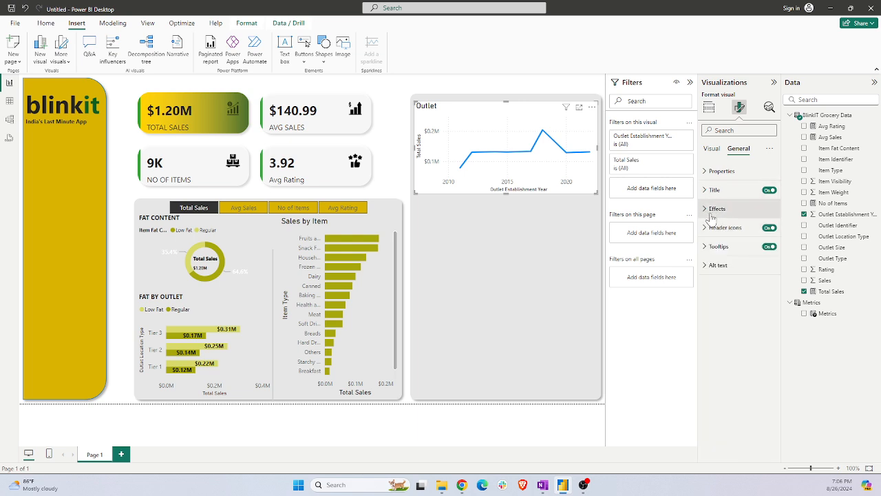
left_click(717, 231)
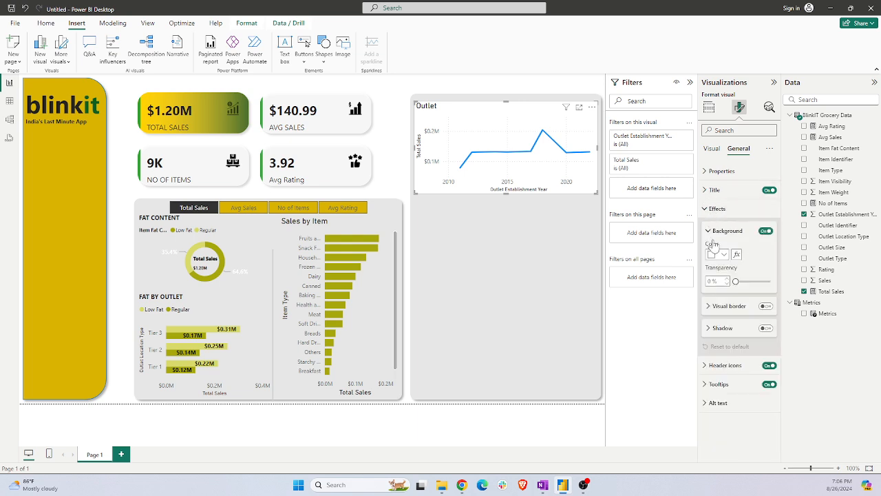
left_click(766, 232)
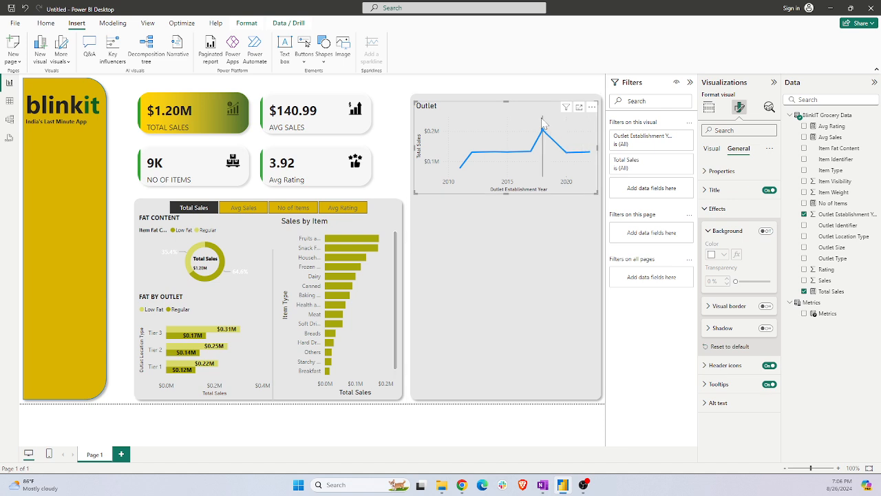
Turn off both the horizontal and vertical gridlines of the Outlet chart
left_click(713, 150)
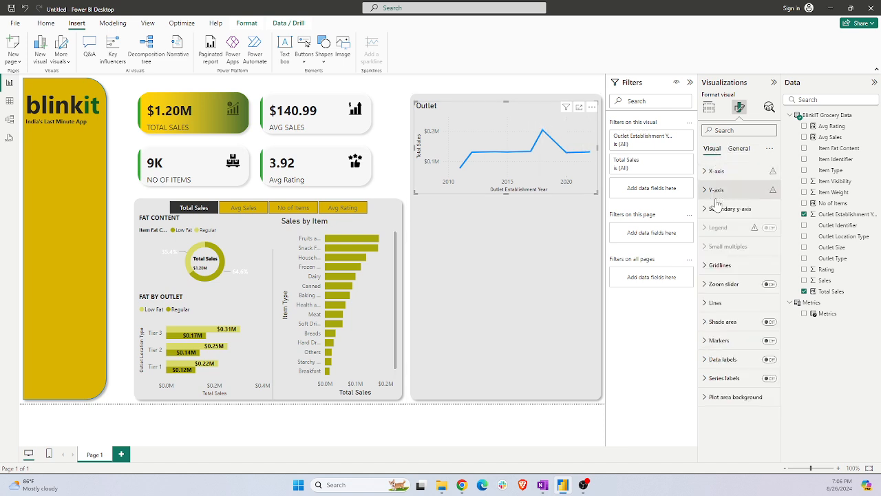
left_click(721, 265)
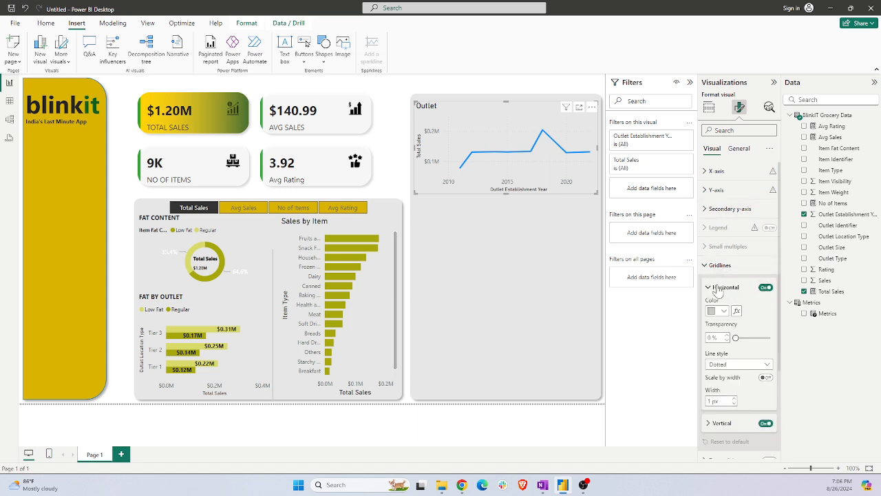
left_click(716, 290)
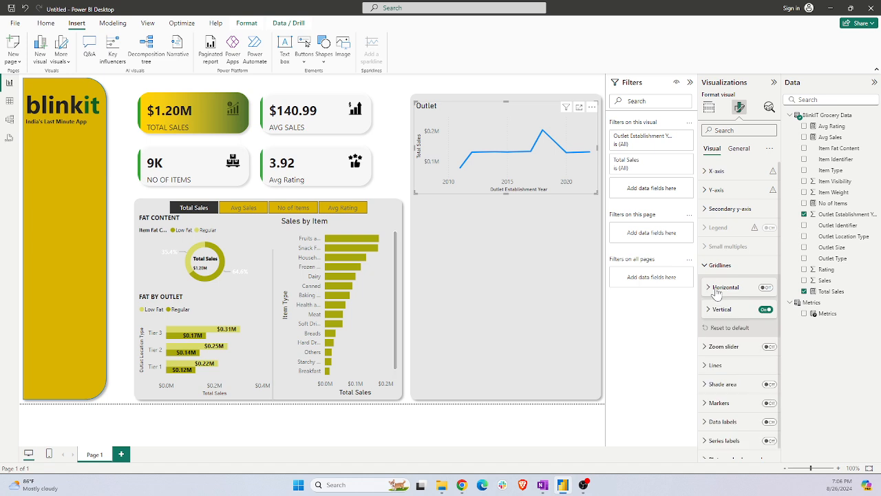
left_click(766, 310)
Set the line colour of the Outlet chart to black for all series
left_click(716, 365)
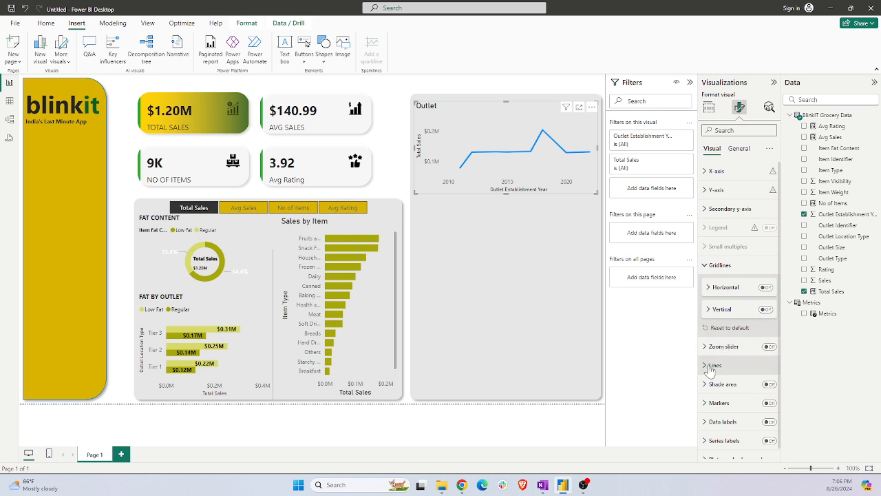
scroll(709, 371, "down", 3)
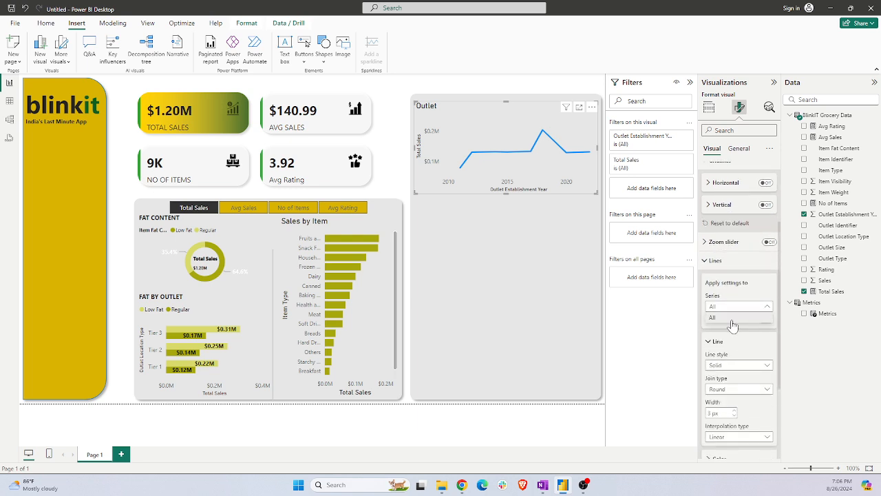
scroll(734, 333, "down", 4)
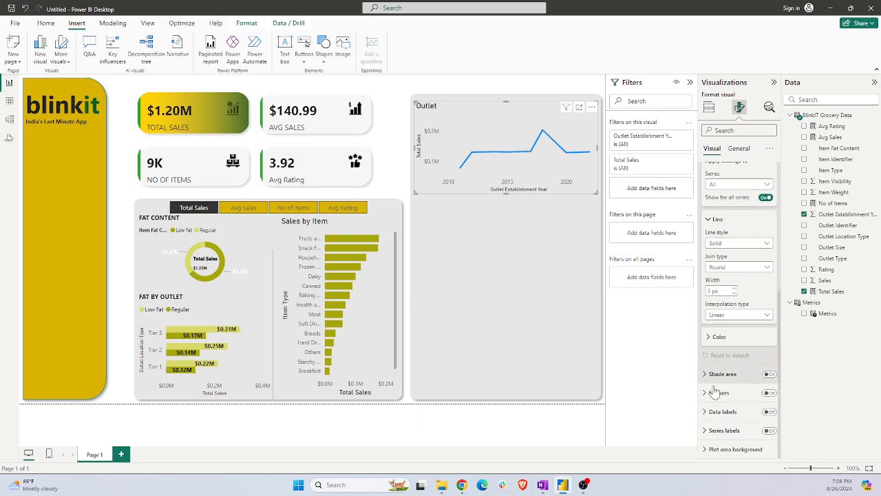
left_click(720, 393)
scroll(721, 392, "down", 3)
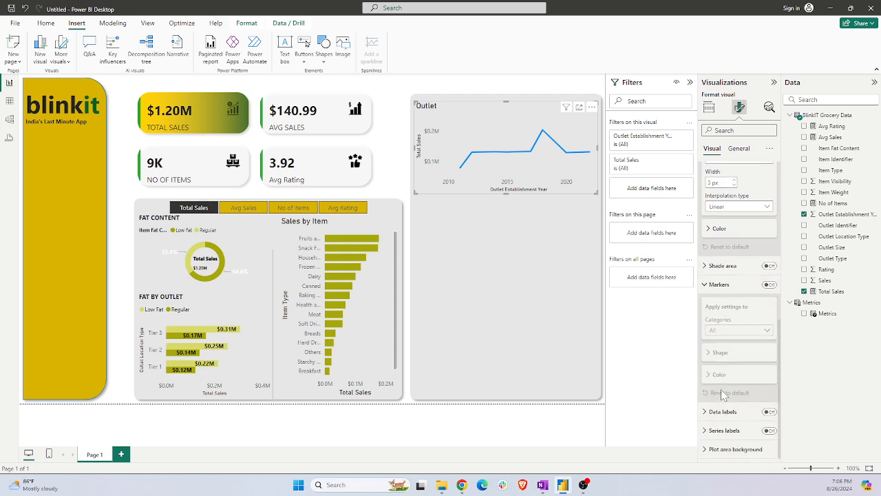
scroll(721, 389, "up", 5)
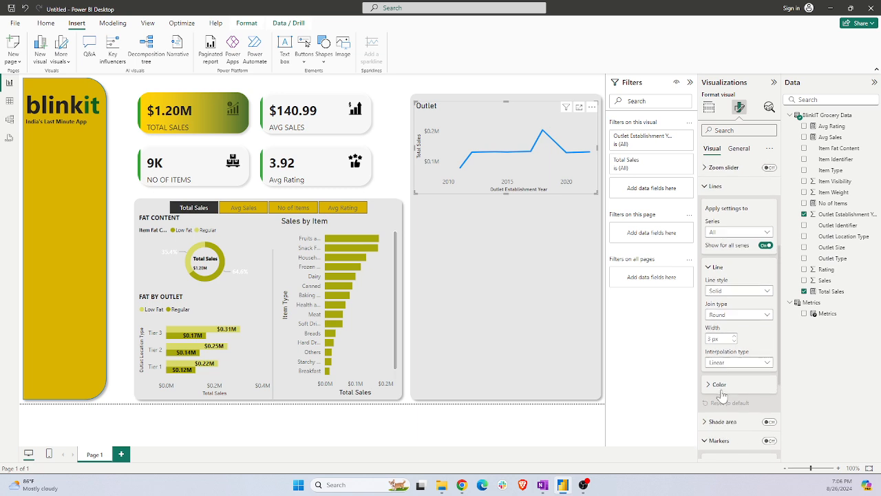
left_click(717, 377)
scroll(717, 344, "down", 3)
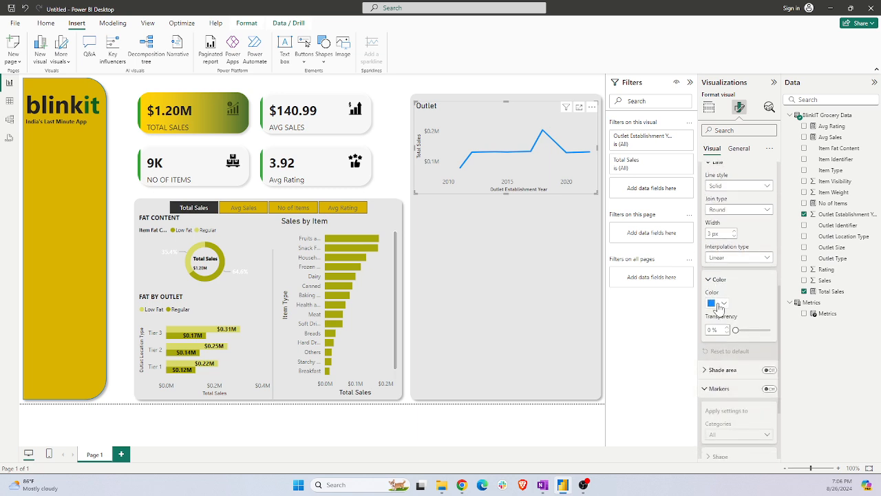
left_click(721, 304)
left_click(717, 263)
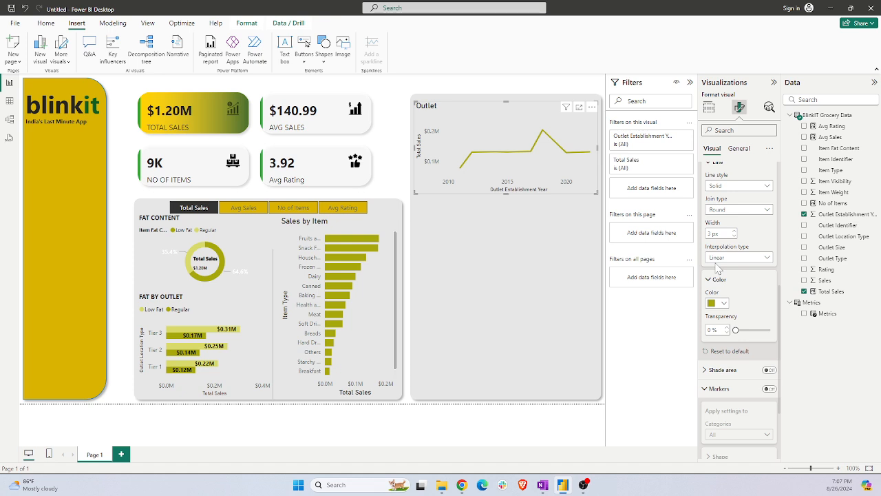
mouse_move(594, 163)
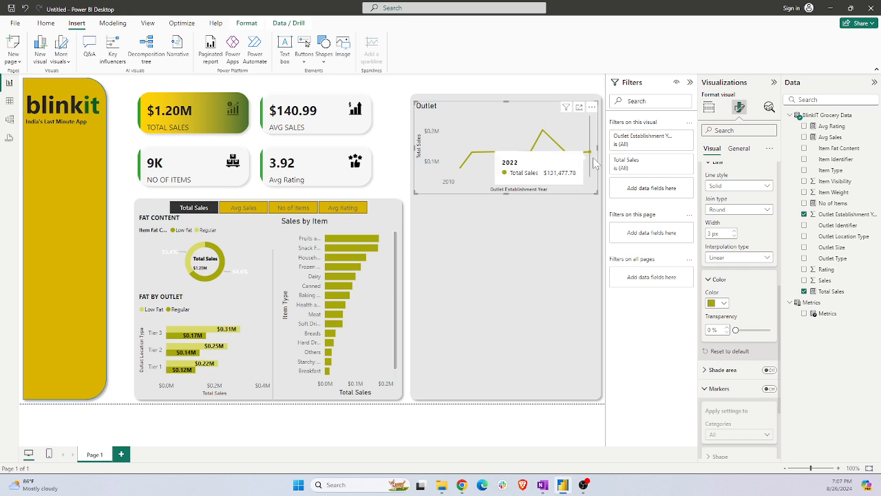
left_click(720, 303)
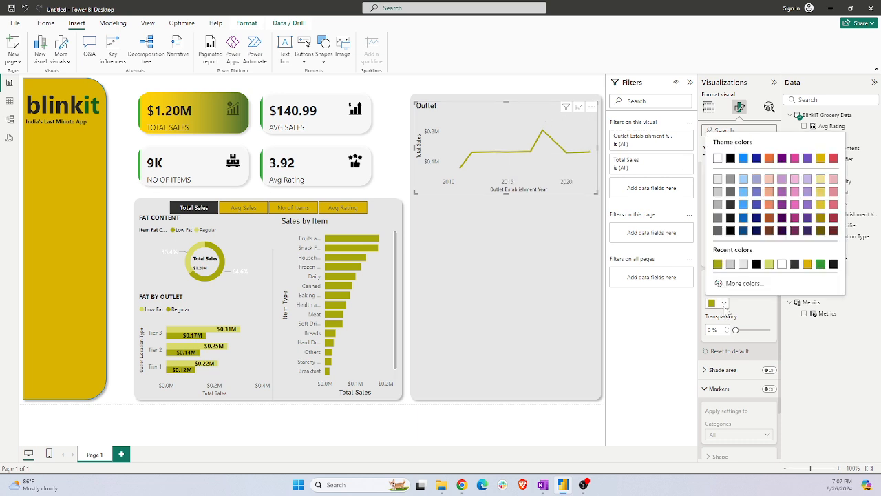
left_click(756, 264)
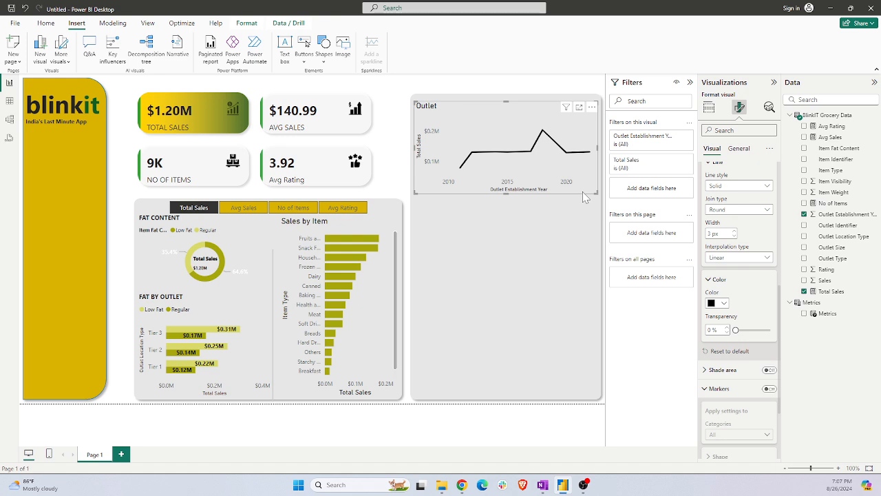
Turn on the shaded area beneath the Outlet chart's line
scroll(723, 358, "down", 1)
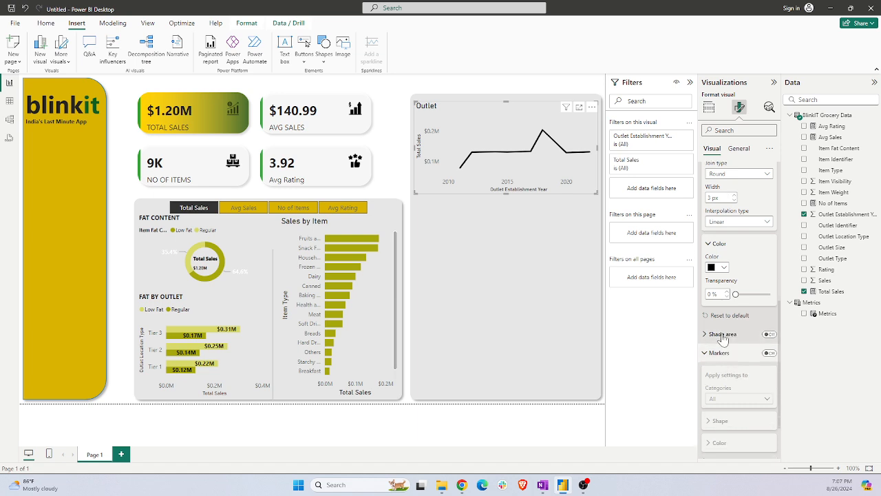
left_click(722, 334)
scroll(744, 296, "down", 2)
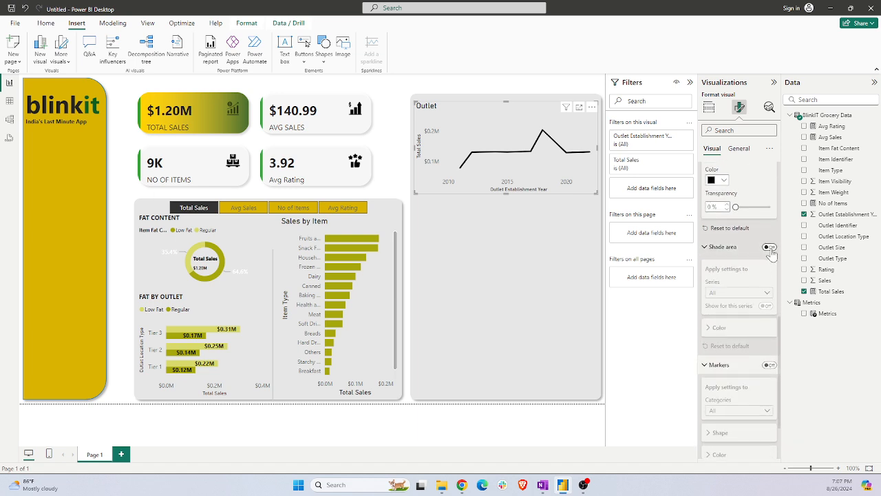
left_click(770, 247)
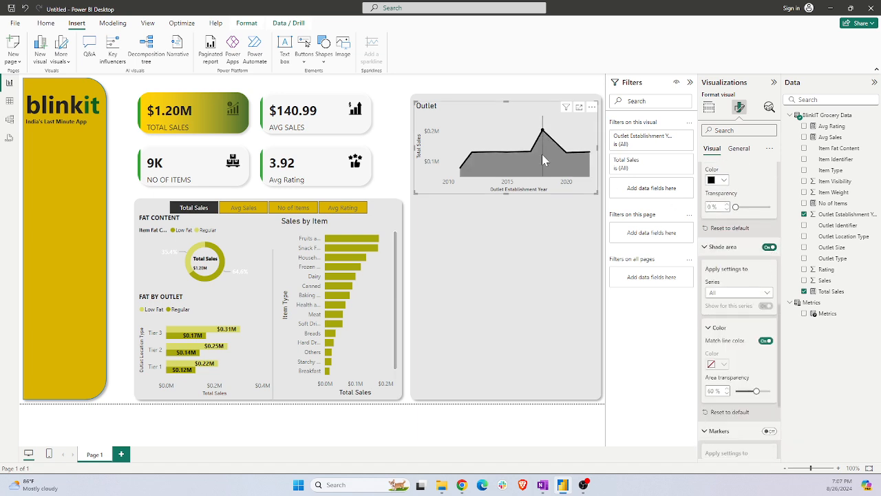
mouse_move(543, 161)
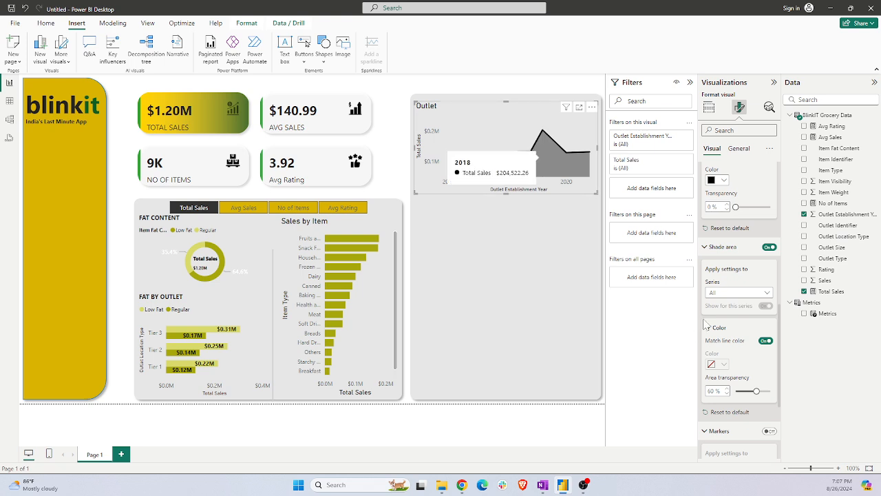
Stop the shaded area from matching the line colour, and give it a golden yellow fill with 31% area transparency
scroll(743, 275, "down", 1)
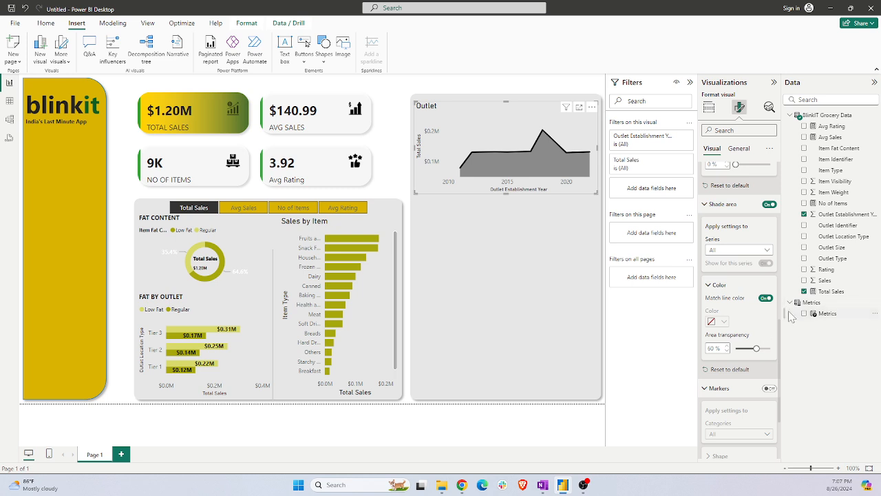
left_click(766, 297)
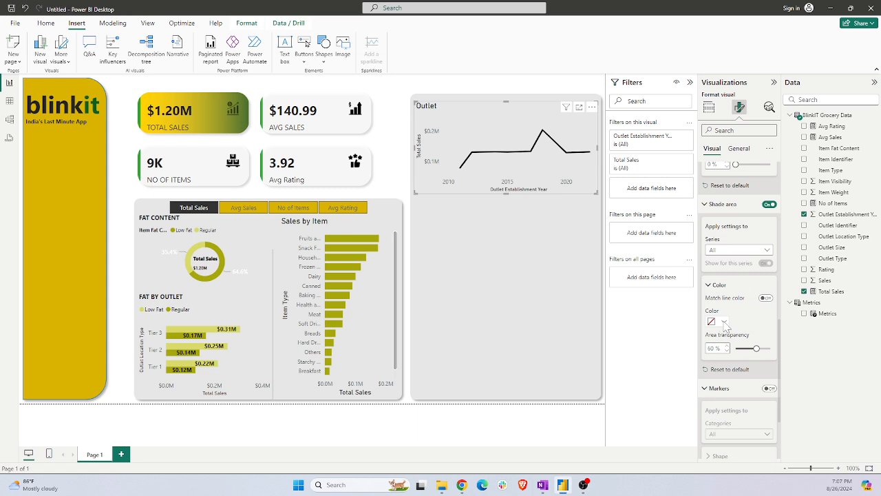
left_click(724, 321)
left_click(733, 288)
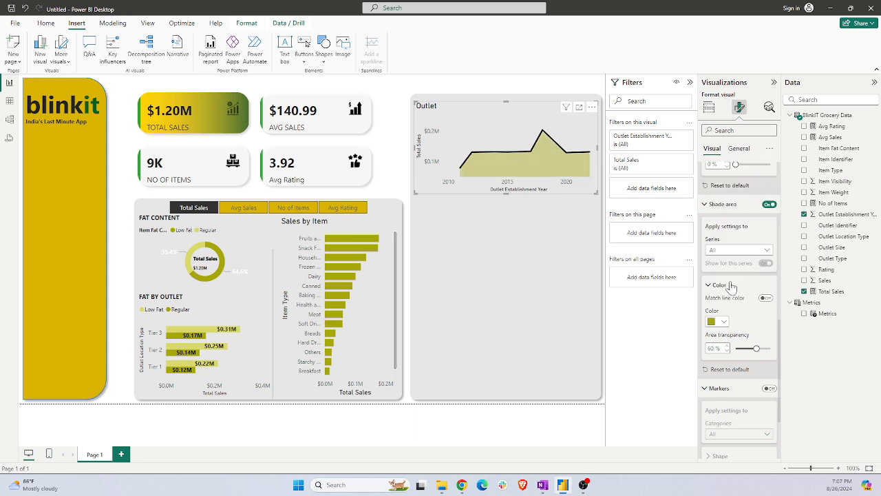
left_click(724, 321)
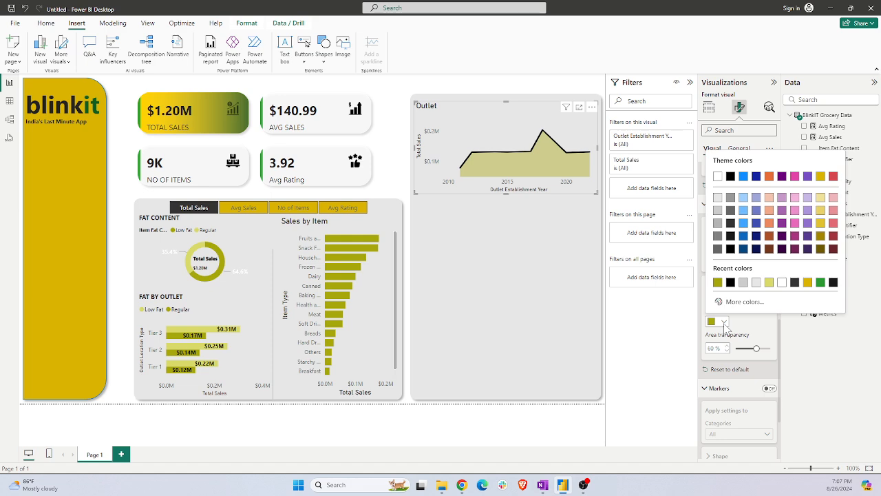
left_click(770, 283)
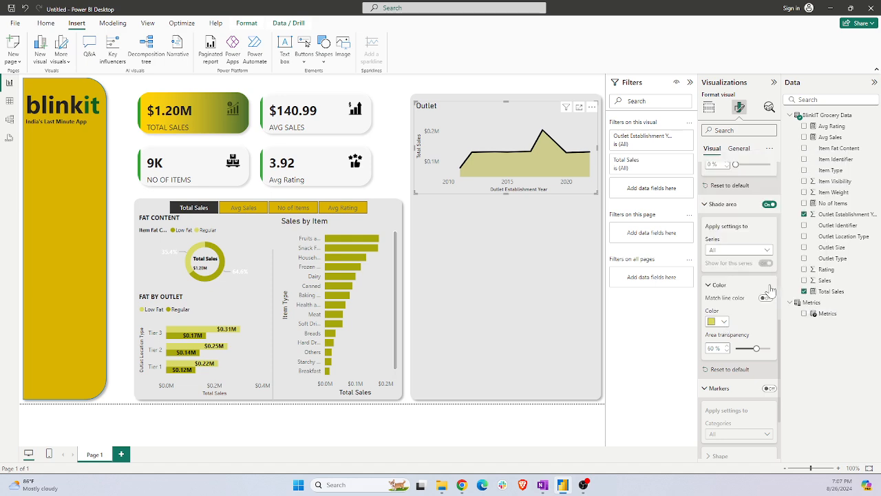
left_click(722, 321)
left_click(807, 284)
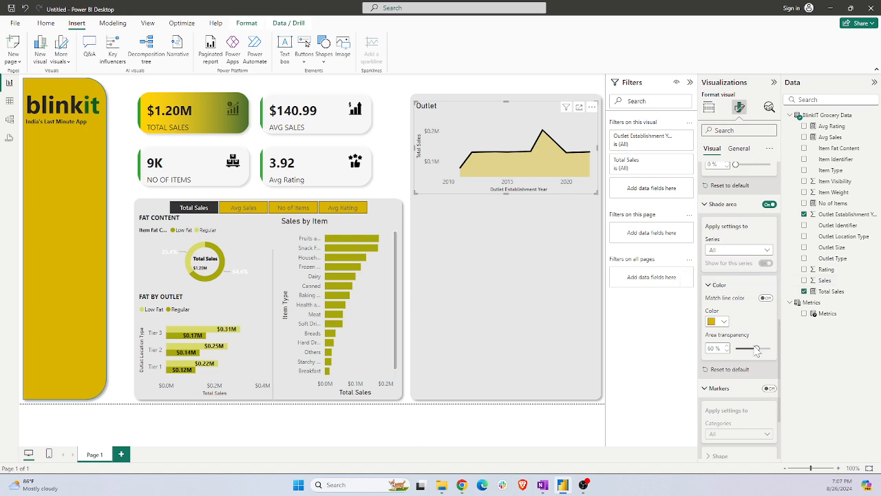
left_click_drag(757, 350, 745, 349)
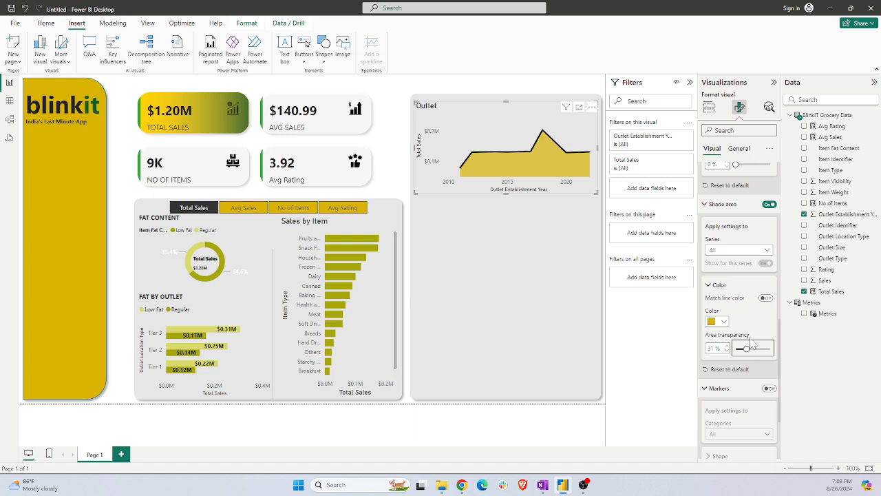
Turn on markers for all categories on the Outlet chart's line and open the marker shape settings
scroll(739, 385, "down", 3)
left_click(719, 414)
scroll(719, 415, "down", 2)
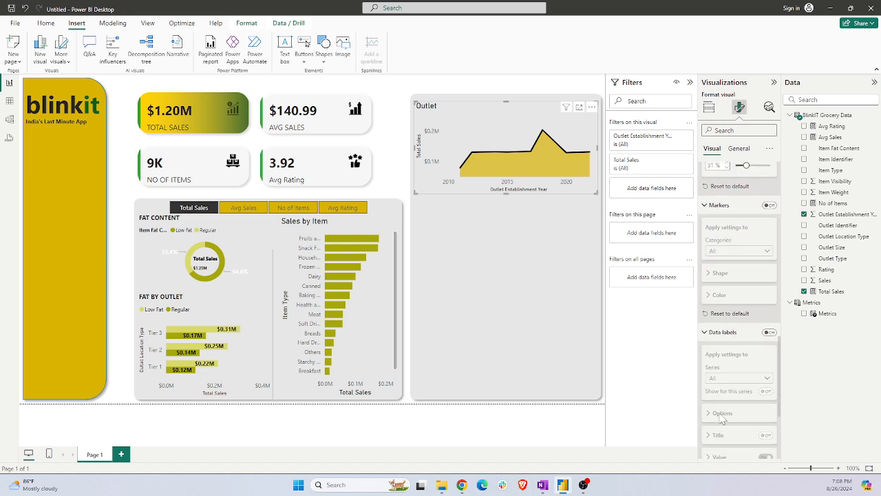
left_click(768, 329)
left_click(770, 285)
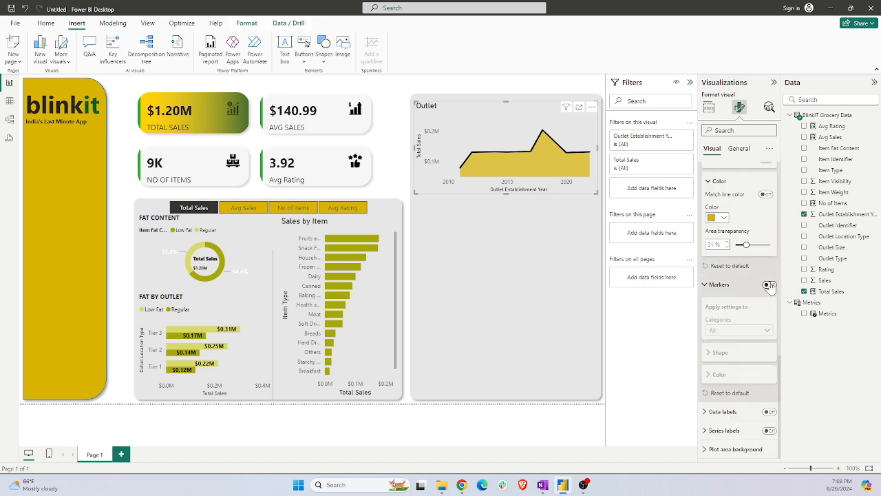
left_click(735, 351)
left_click(752, 330)
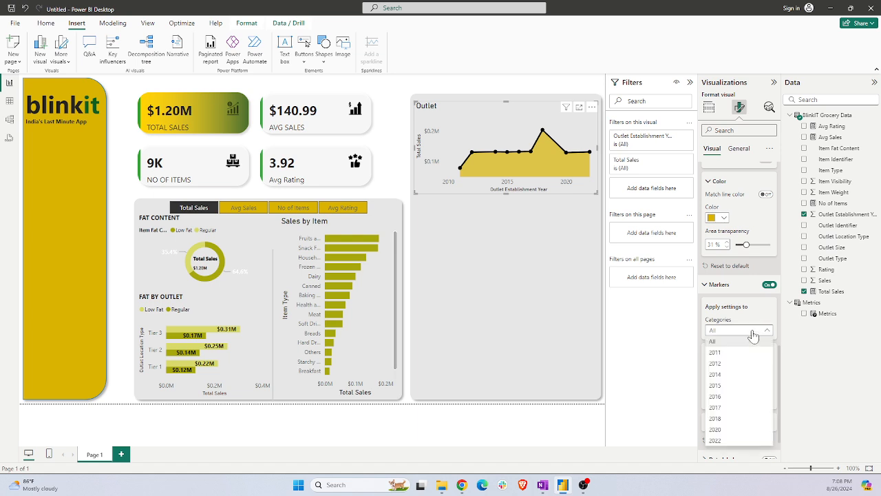
left_click(753, 335)
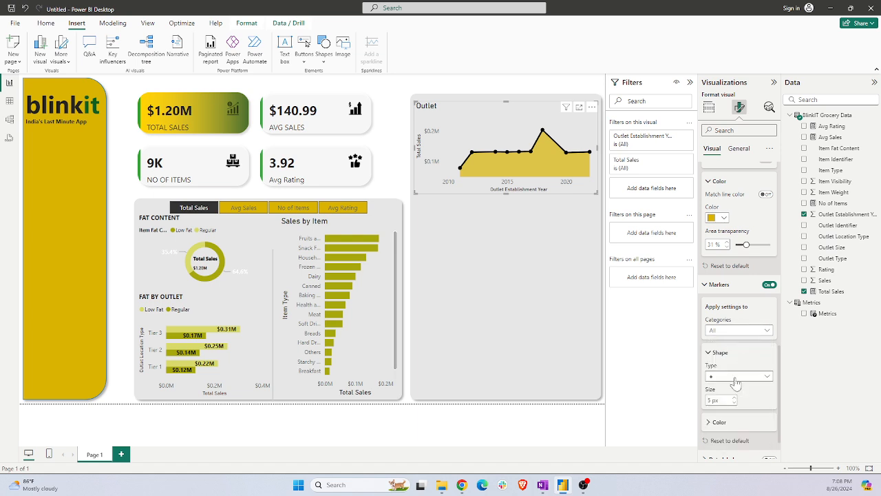
Open the marker colour settings of the Outlet chart and turn on its data labels
scroll(736, 383, "down", 1)
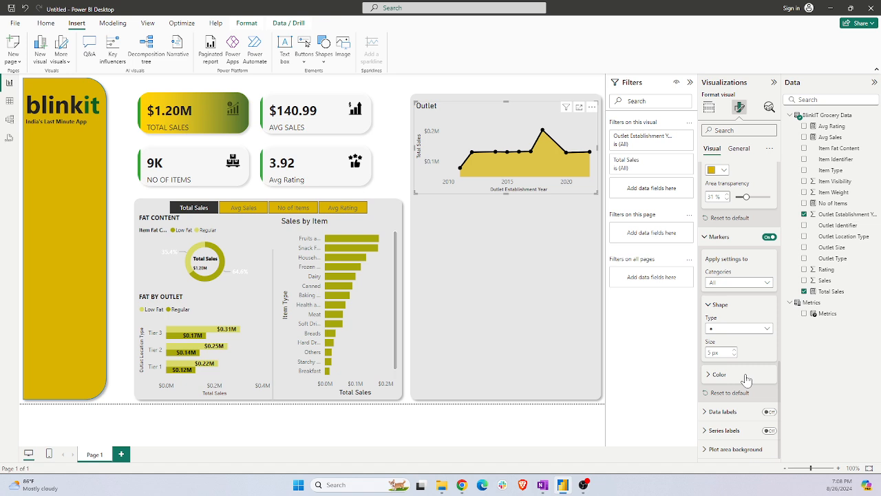
left_click(733, 284)
left_click(733, 293)
left_click(733, 377)
scroll(731, 379, "down", 1)
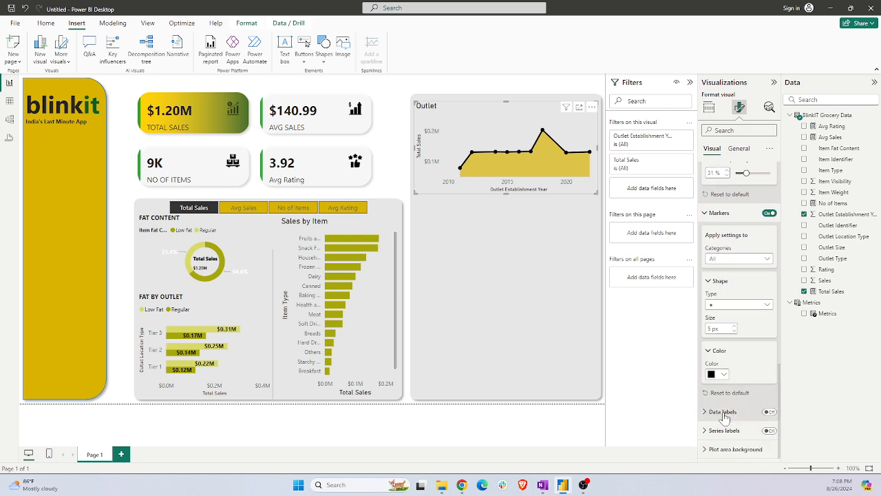
left_click(769, 412)
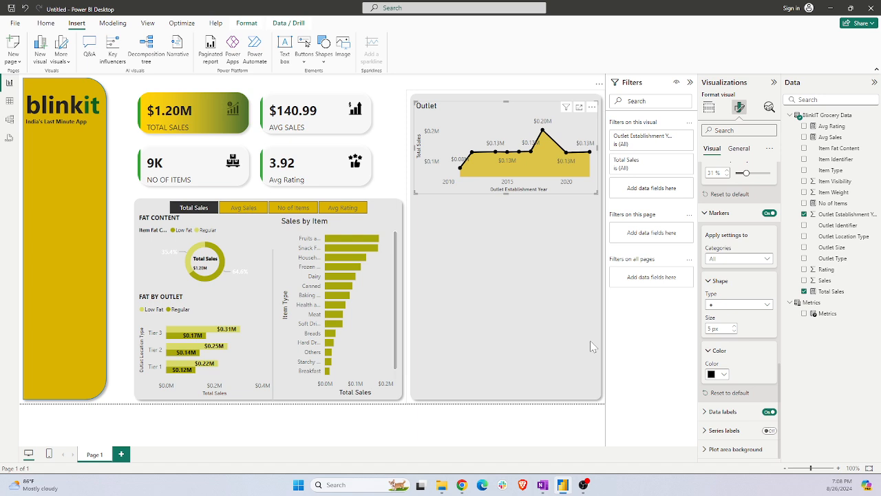
Place a copy of the FAT CONTENT donut chart below the Outlet chart, with Outlet Size as legend and Total Sales as values
left_click(235, 241)
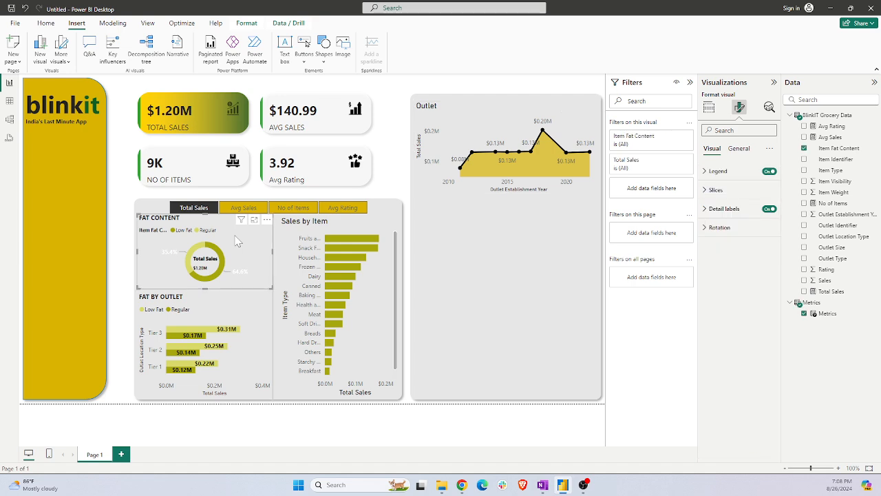
left_click_drag(235, 241, 534, 197)
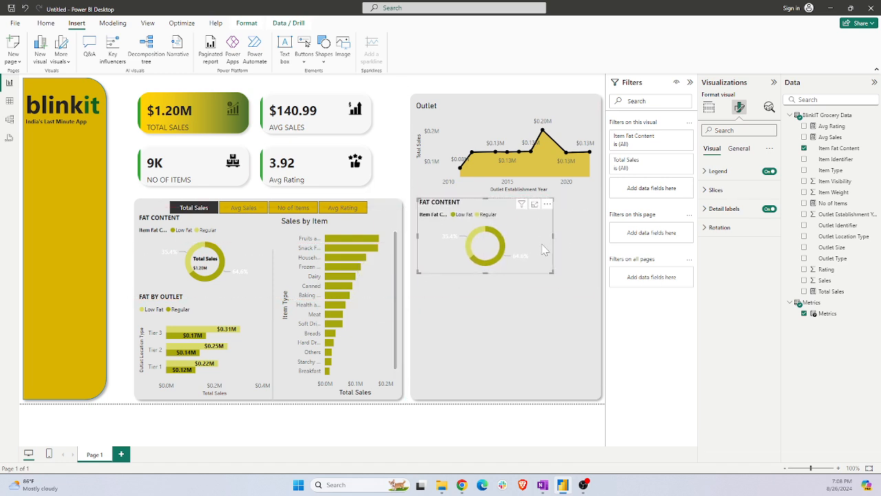
left_click(710, 108)
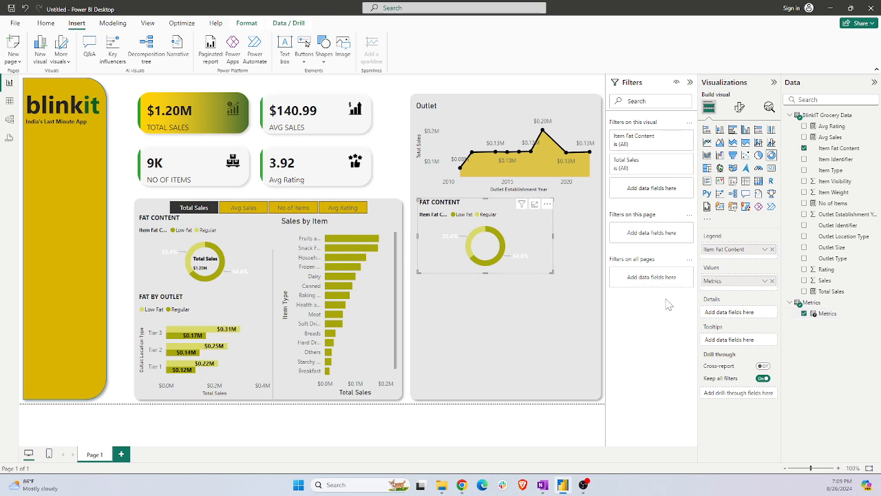
left_click(773, 281)
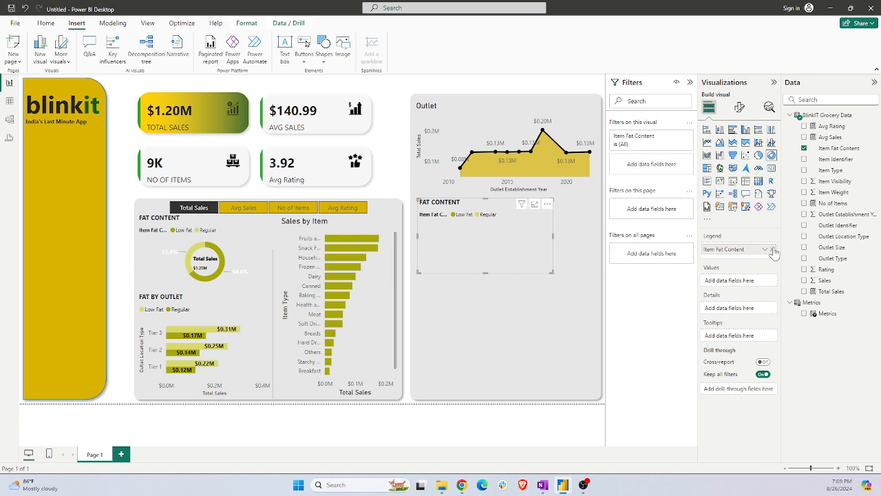
left_click(773, 249)
left_click_drag(832, 247, 758, 251)
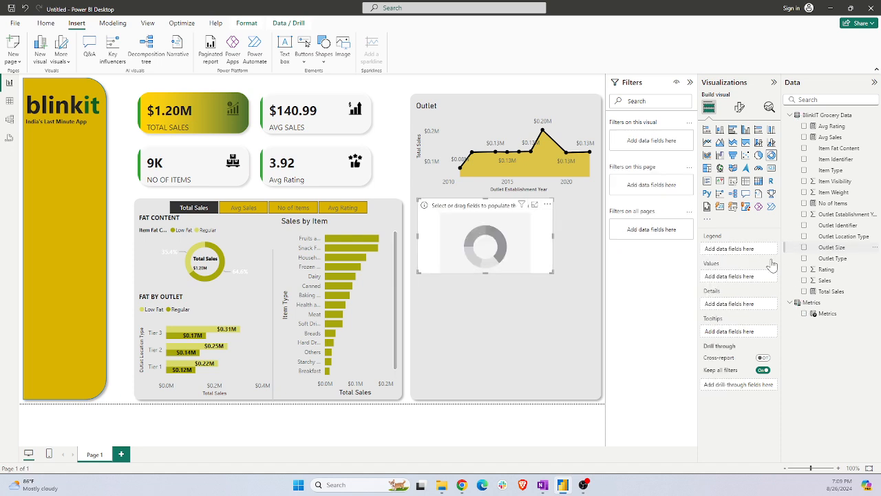
left_click_drag(831, 292, 747, 283)
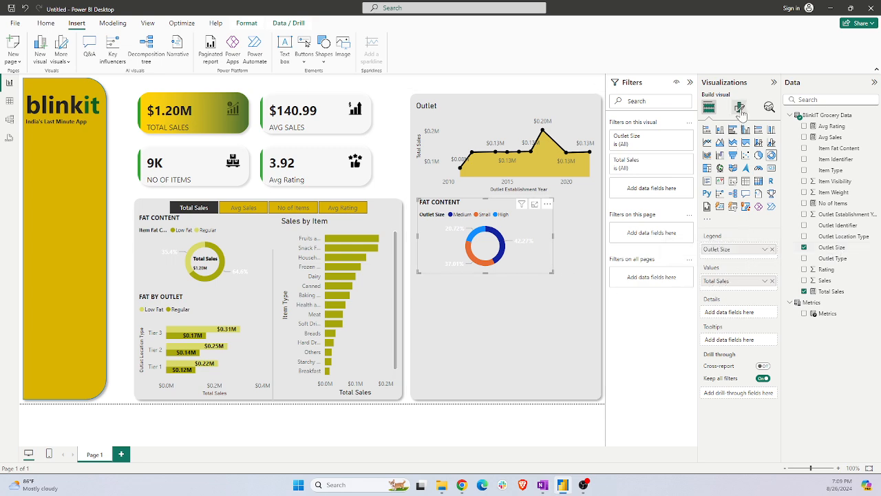
Colour the copied donut's Medium slice olive green and its Small and High slices golden yellow
left_click(740, 108)
left_click(719, 190)
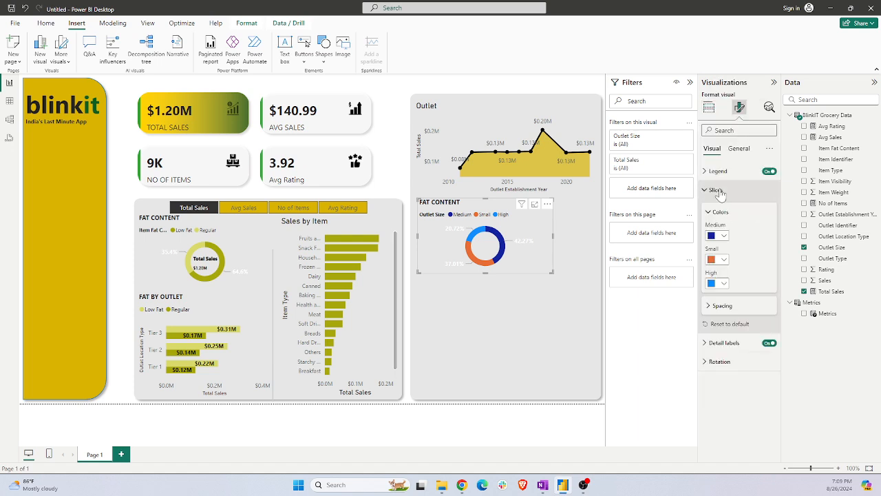
left_click(724, 237)
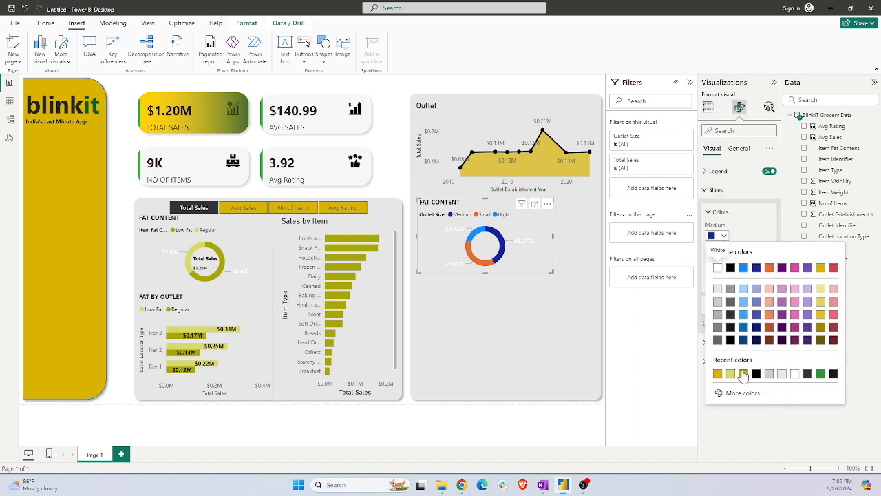
left_click(743, 373)
left_click(723, 259)
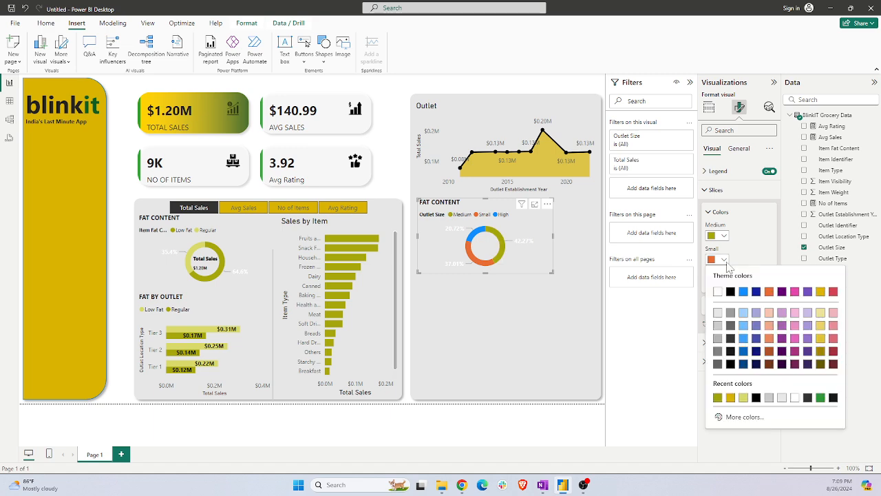
left_click(732, 399)
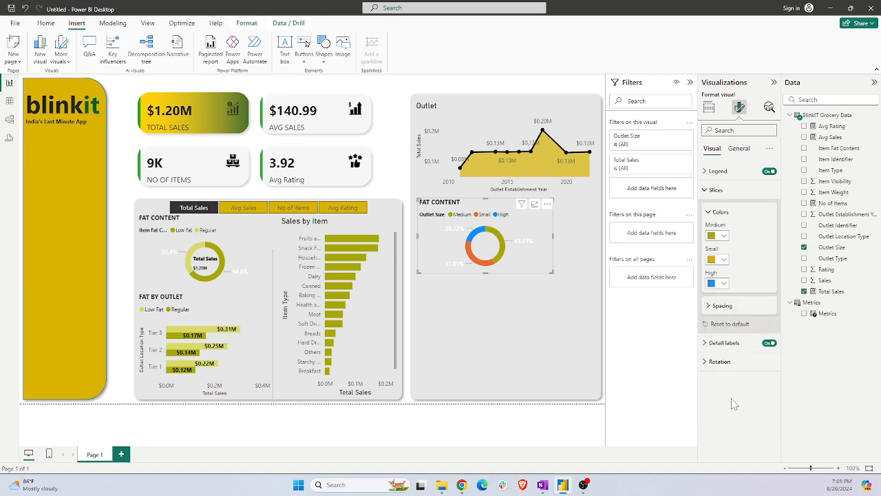
left_click(724, 283)
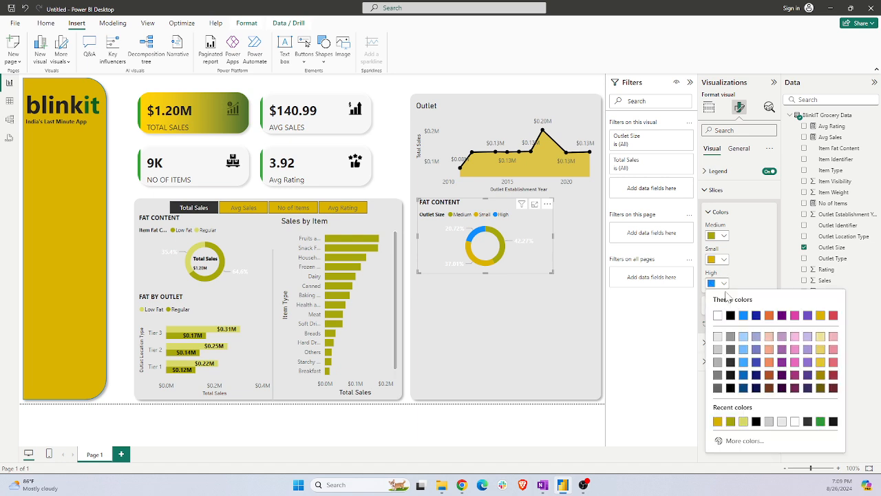
left_click(718, 421)
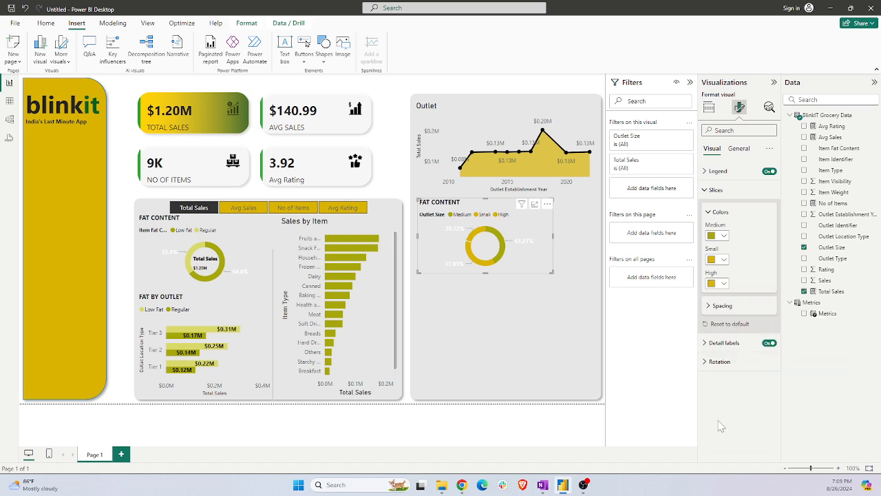
Shift the copied donut chart slightly lower in the grey panel and change its title to "Outlet Size"
mouse_move(524, 257)
left_mouse_down()
mouse_move(542, 262)
mouse_move(527, 265)
left_mouse_up()
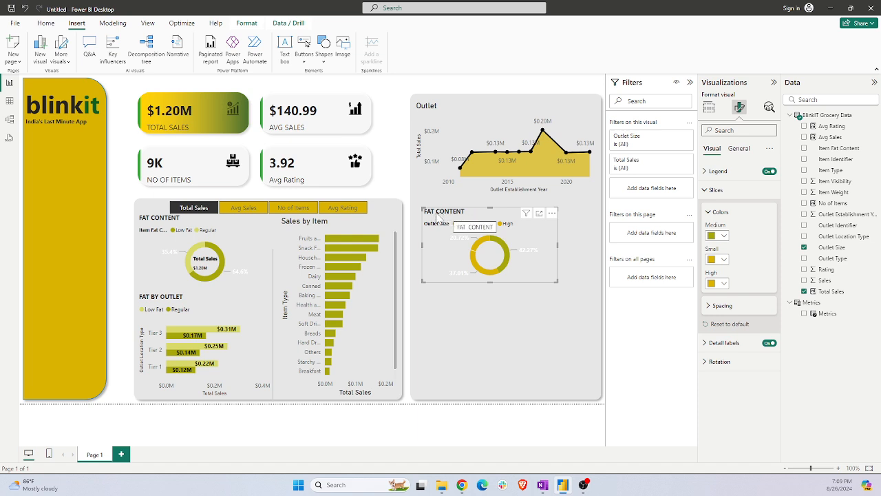
left_click(735, 149)
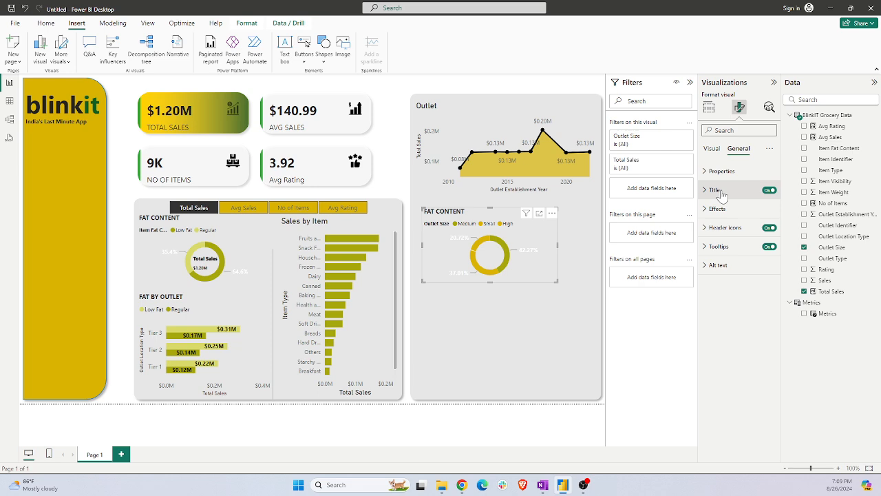
left_click(721, 195)
left_click_drag(747, 236, 708, 235)
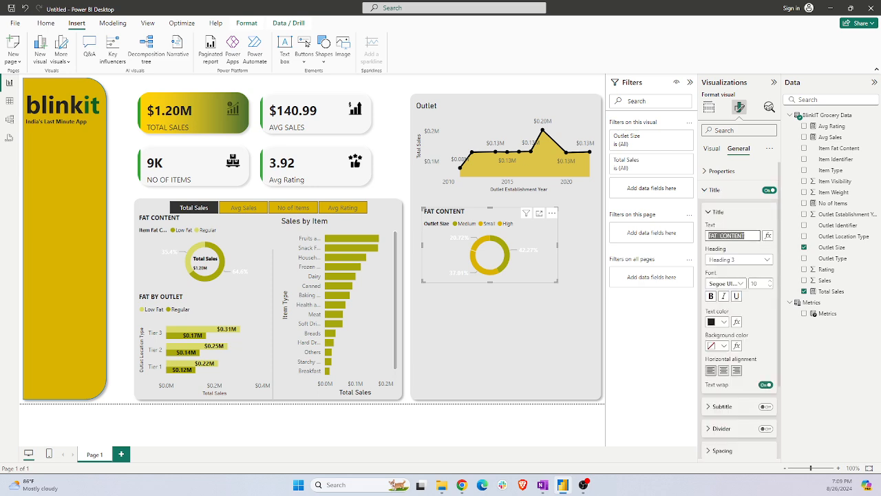
type("Outln")
type("t Size")
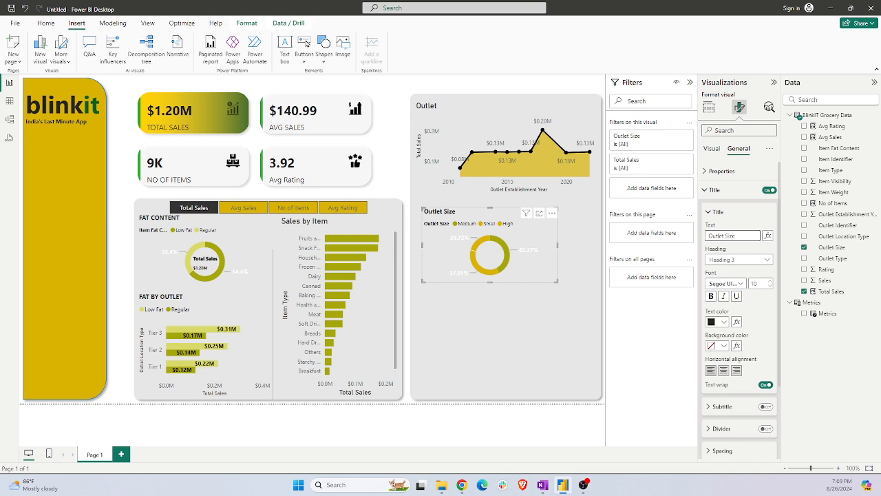
left_click(540, 341)
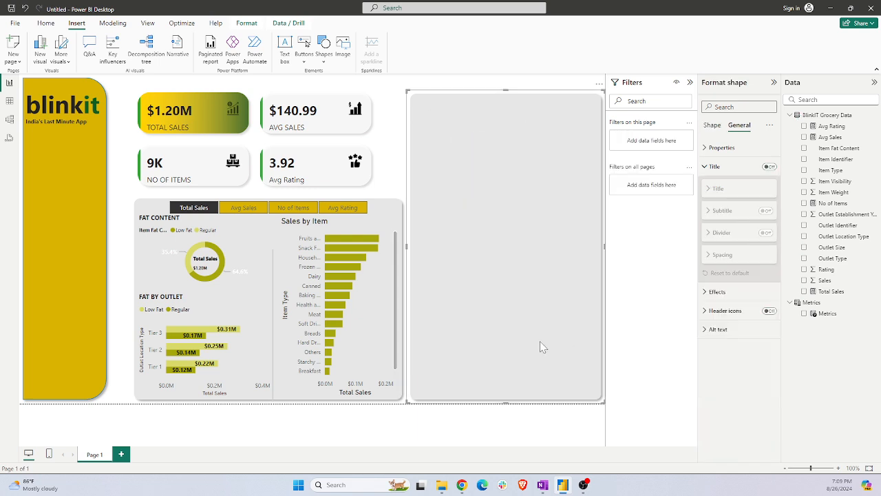
left_click(402, 162)
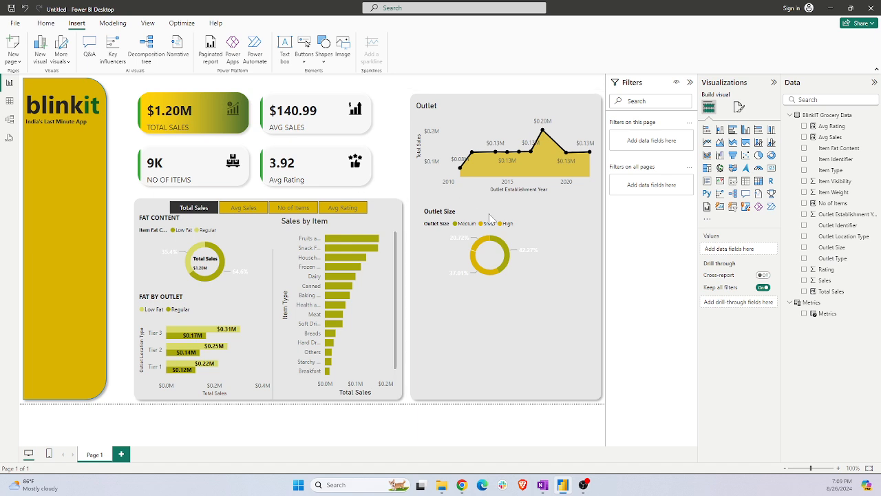
Enlarge the Outlet Size donut chart across the panel area below the Outlet chart and move it slightly lower
left_click(528, 275)
left_click_drag(557, 281, 596, 382)
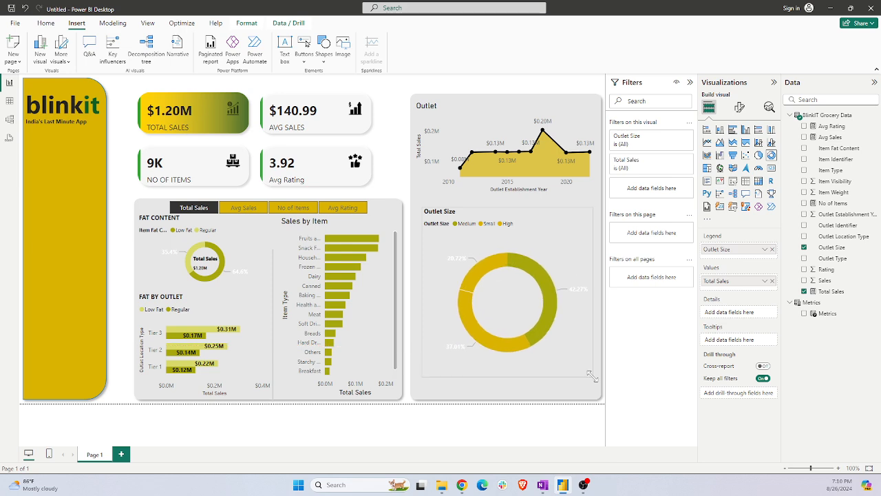
mouse_move(577, 328)
left_mouse_down()
mouse_move(582, 335)
mouse_move(575, 329)
left_mouse_up()
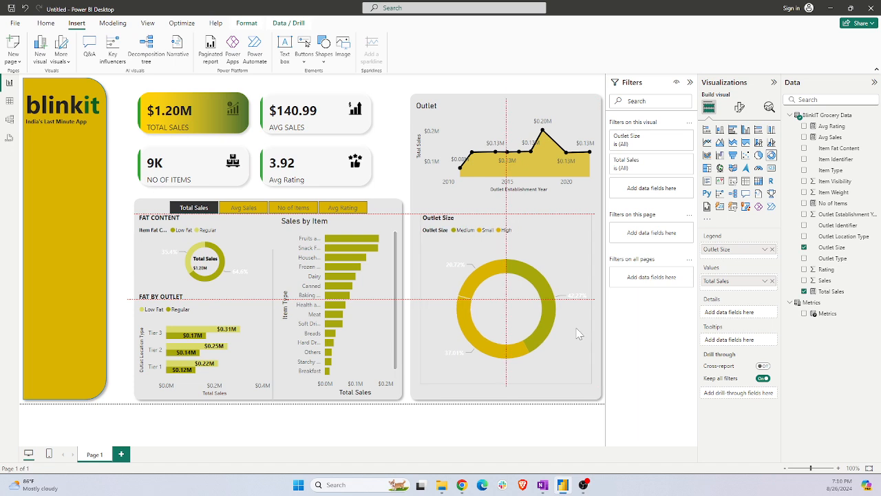
left_click(403, 88)
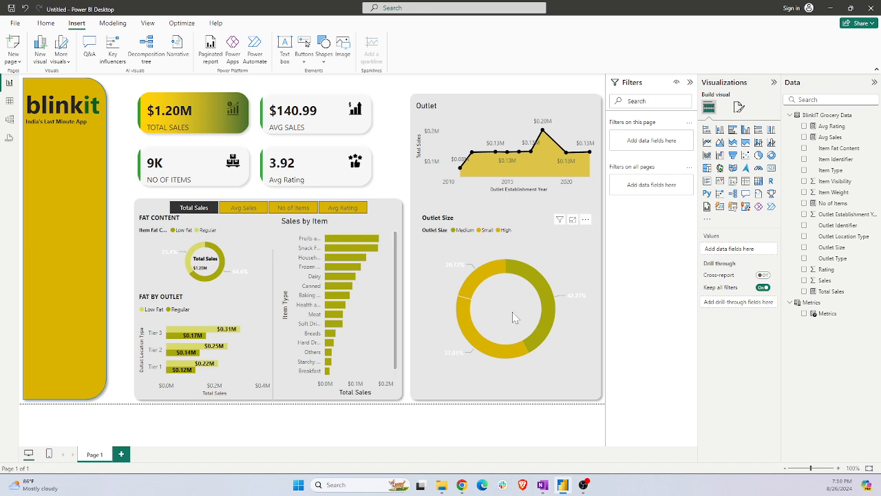
Shrink the Outlet Size donut chart toward its upper corner, freeing room beside and below it in the panel
left_click(584, 392)
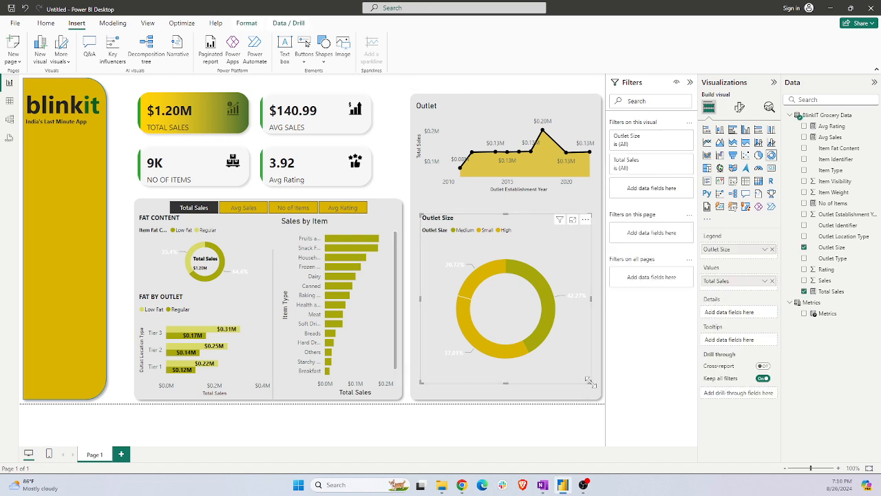
left_click_drag(599, 397, 518, 309)
left_click(545, 332)
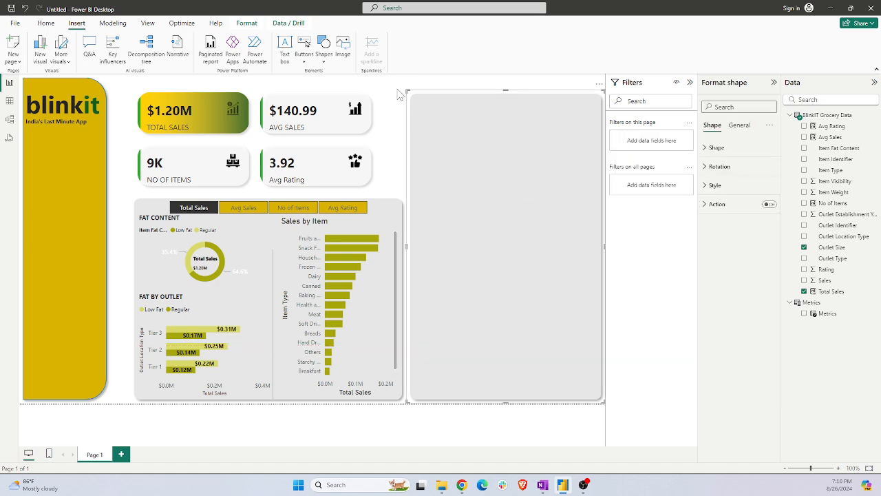
left_click(401, 94)
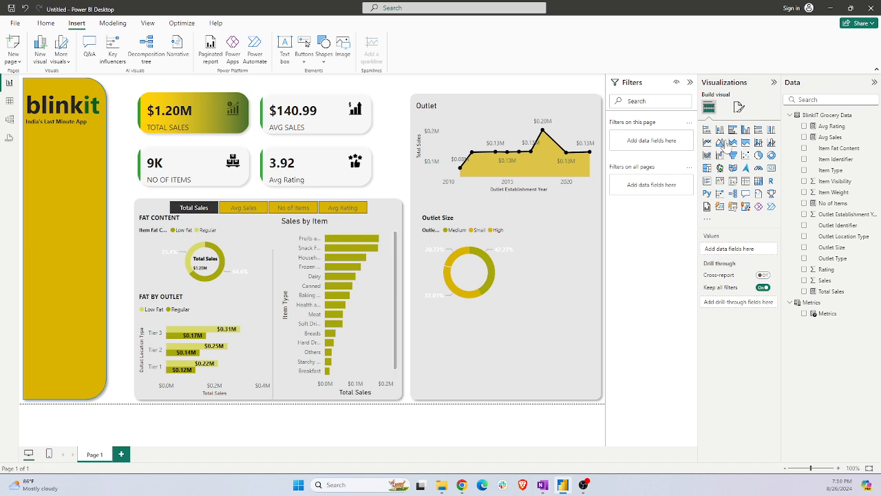
Add a funnel chart of Sales by Outlet Location Type beside the Outlet Size donut and extend it up to the donut's title level
left_click(733, 155)
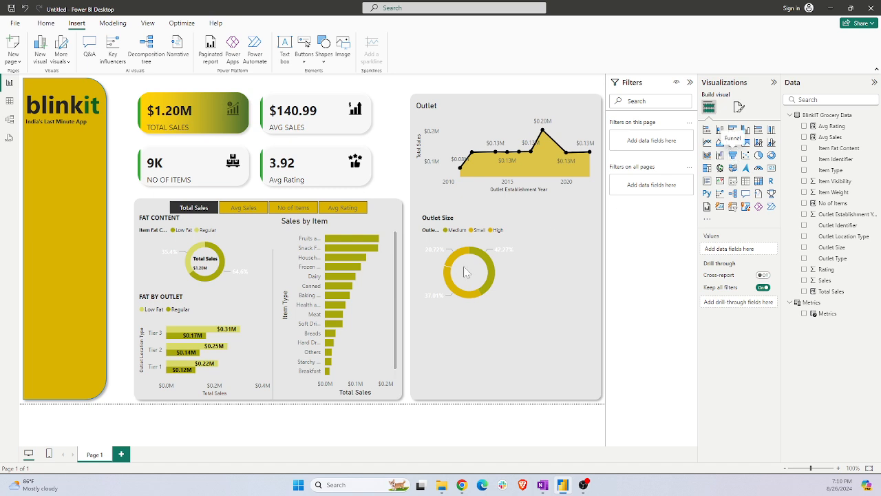
left_click_drag(146, 176, 551, 352)
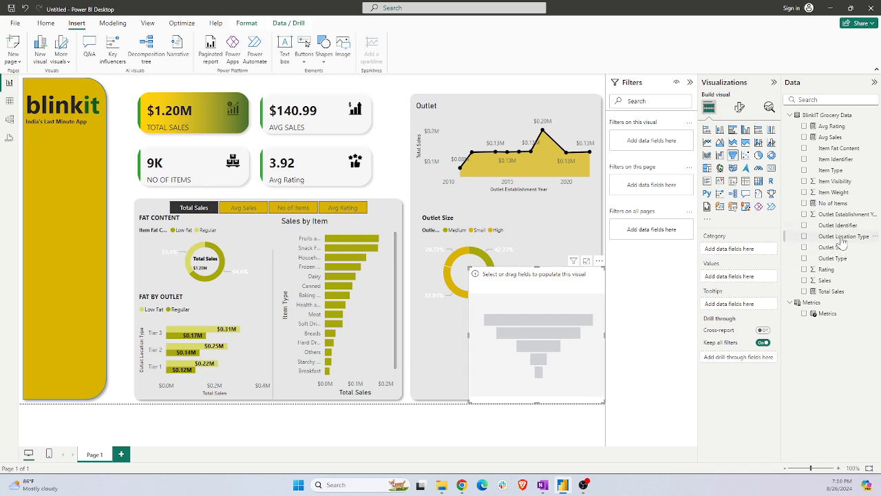
left_click_drag(841, 237, 754, 257)
left_click_drag(833, 286, 759, 281)
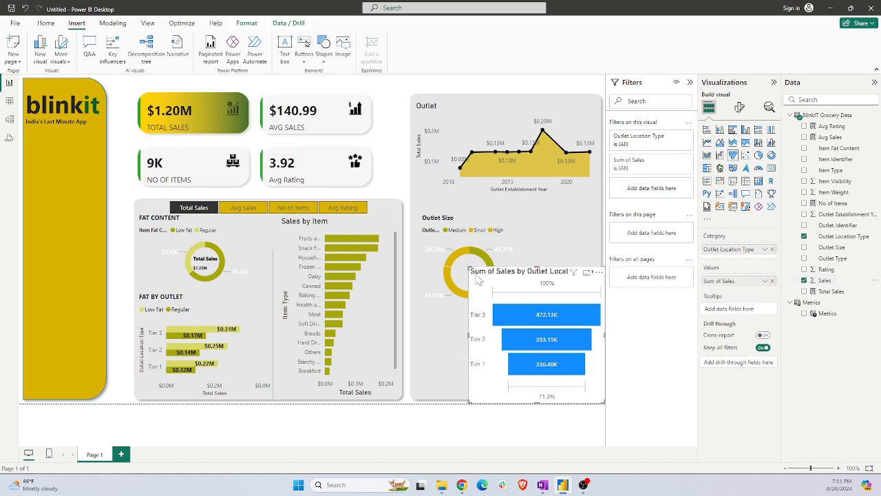
left_click_drag(467, 266, 468, 212)
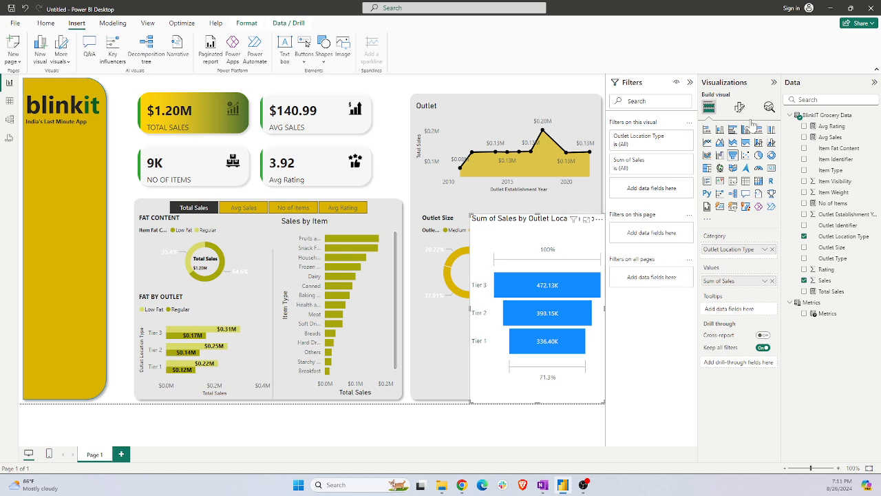
Change the funnel chart's default bar color to the olive green used in the other charts
left_click(740, 108)
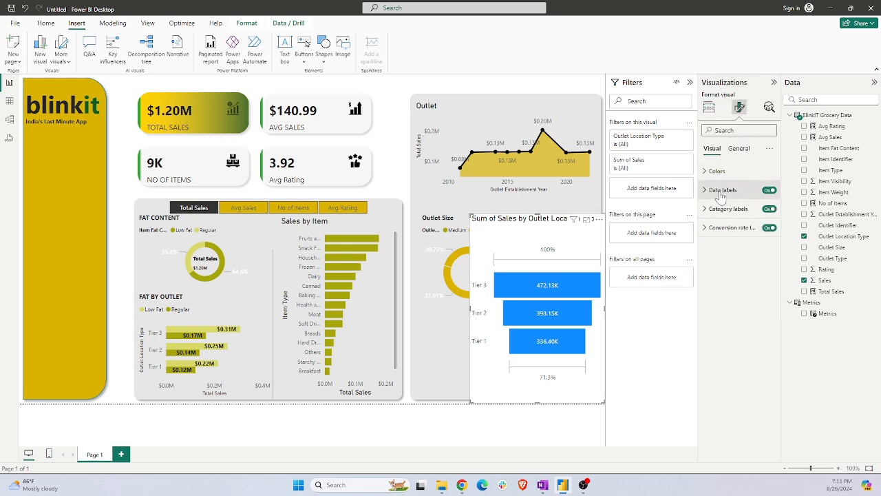
left_click(734, 150)
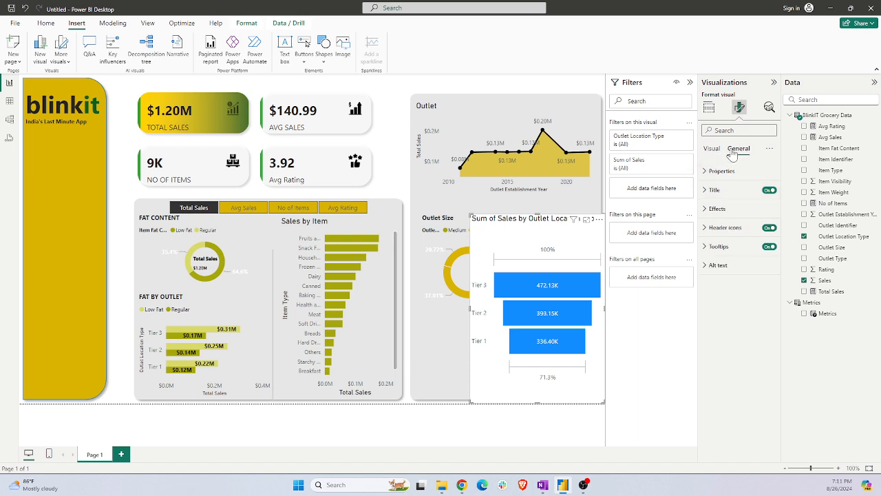
left_click(713, 149)
left_click(713, 172)
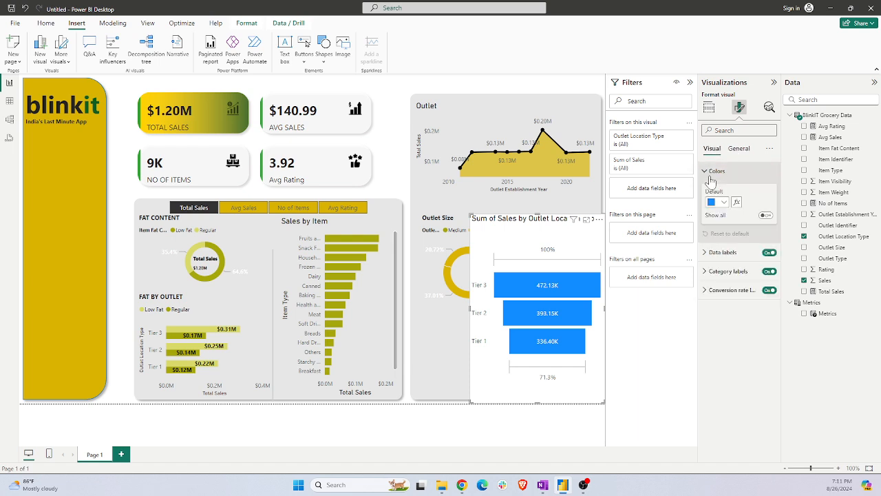
left_click(723, 202)
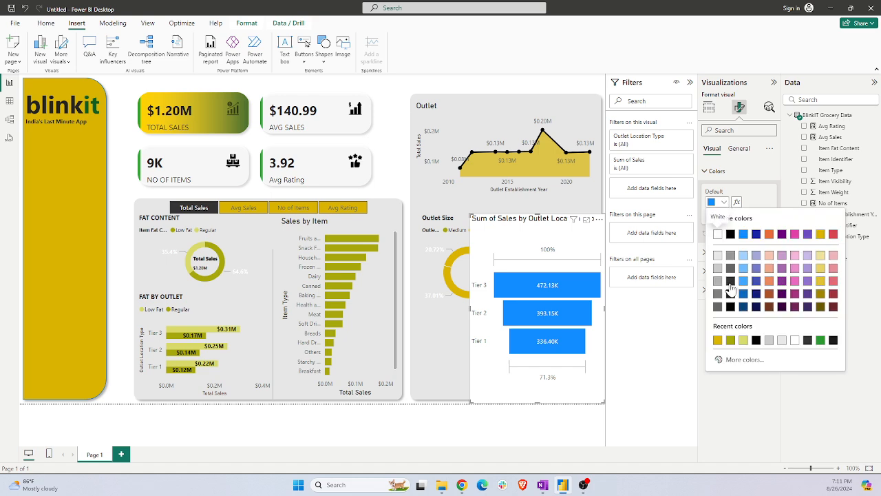
left_click(730, 339)
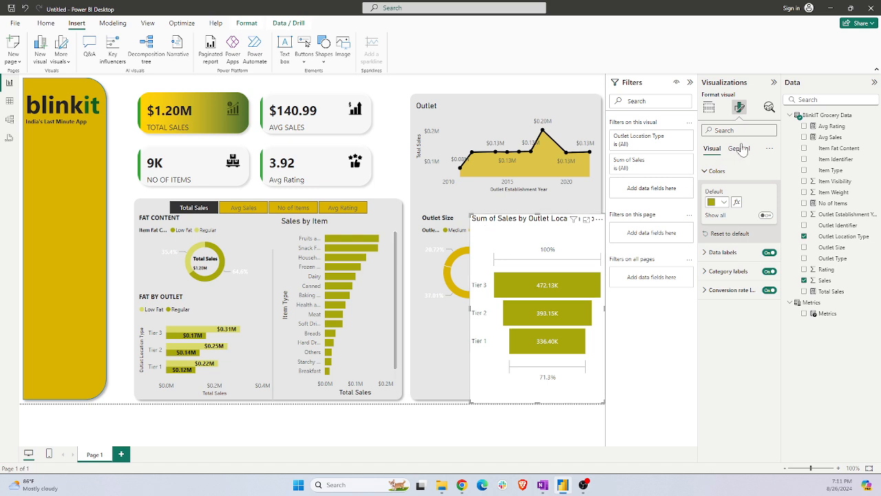
Turn off the funnel chart's background and move the chart slightly upward
left_click(739, 148)
left_click(718, 208)
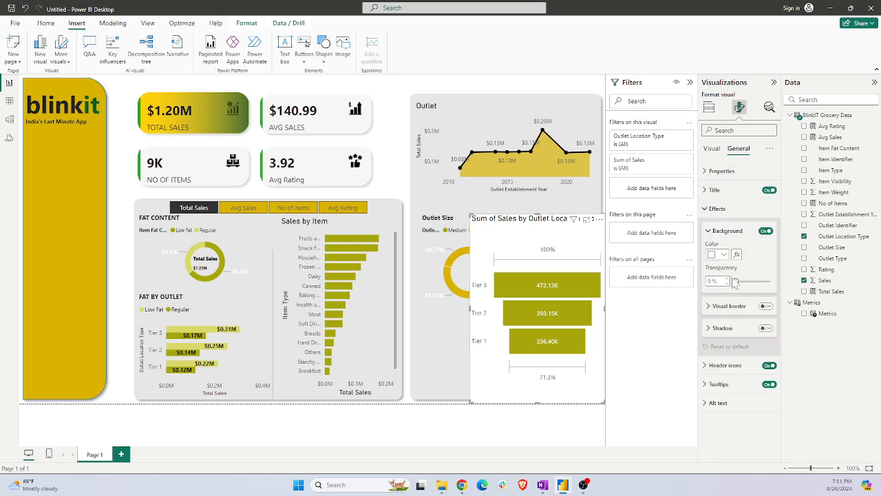
left_click(766, 231)
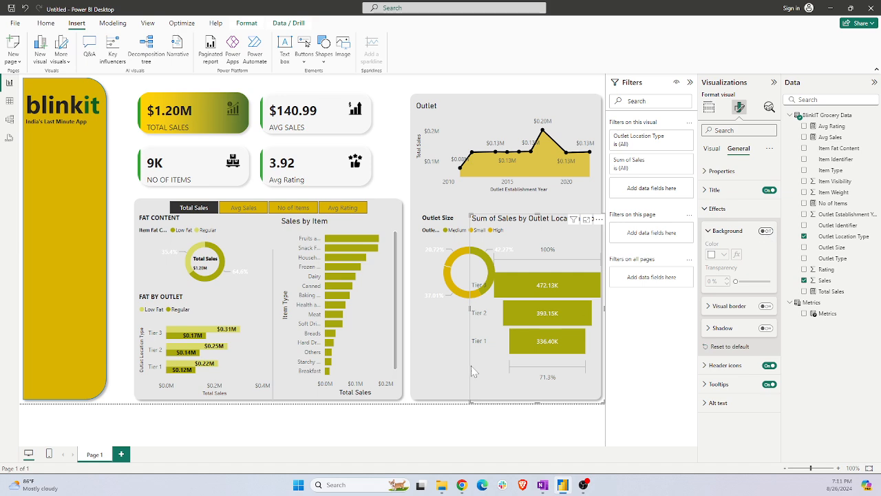
left_click_drag(498, 373, 499, 365)
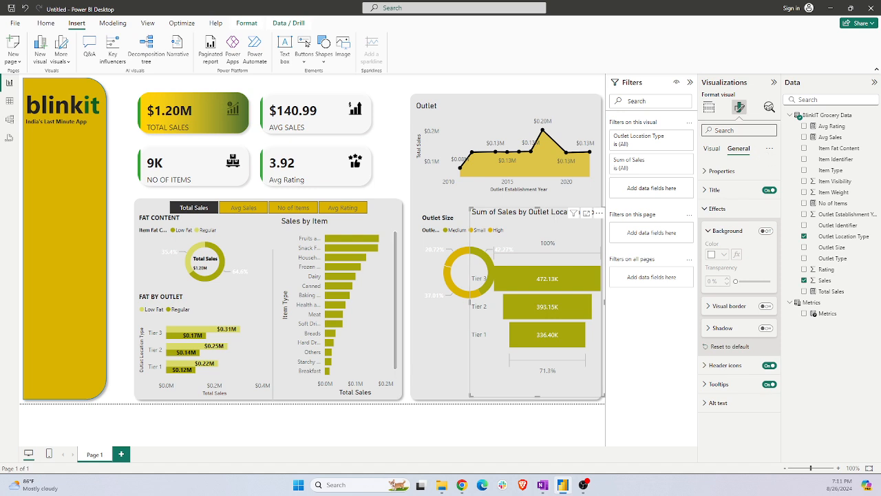
Change the funnel chart's title to "Outlet by sales"
left_click(715, 189)
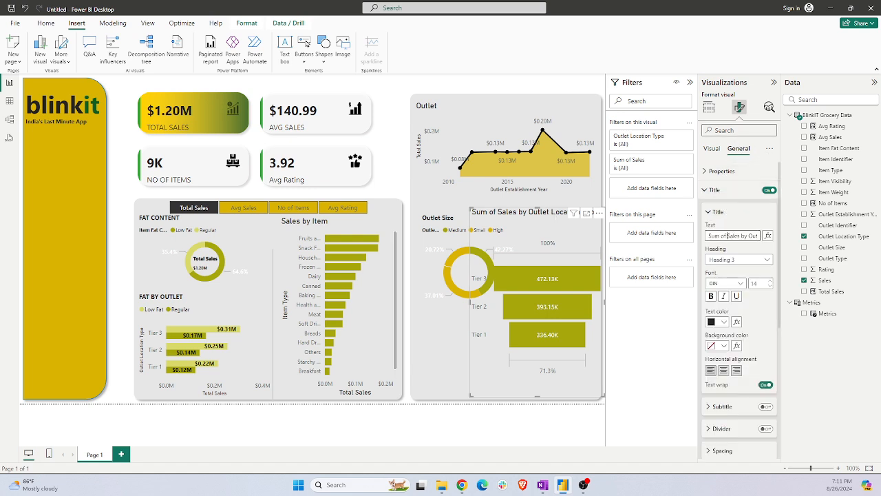
left_click(728, 235)
type("Outlet by sales")
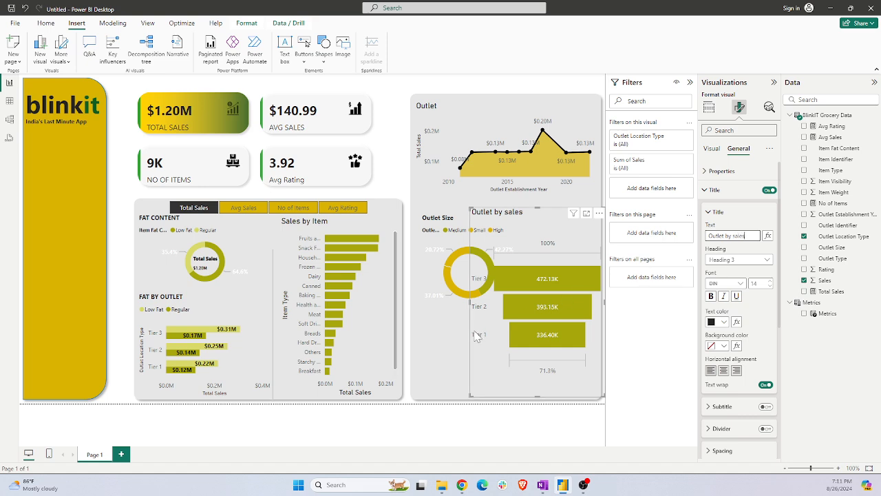
Move the Outlet by sales funnel below the Outlet Size donut and reduce its height to fit the lower part of the grey panel
left_click(451, 239)
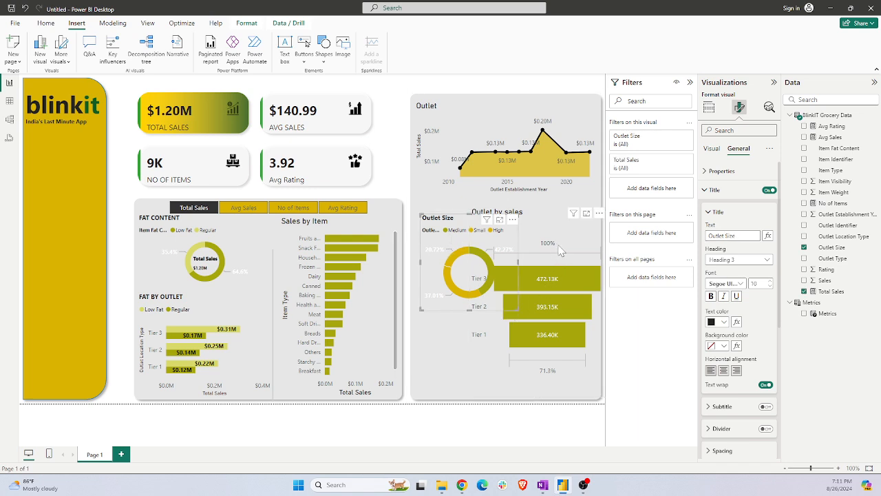
left_click_drag(555, 265, 557, 188)
mouse_move(484, 350)
left_mouse_down()
mouse_move(505, 323)
mouse_move(475, 337)
left_mouse_up()
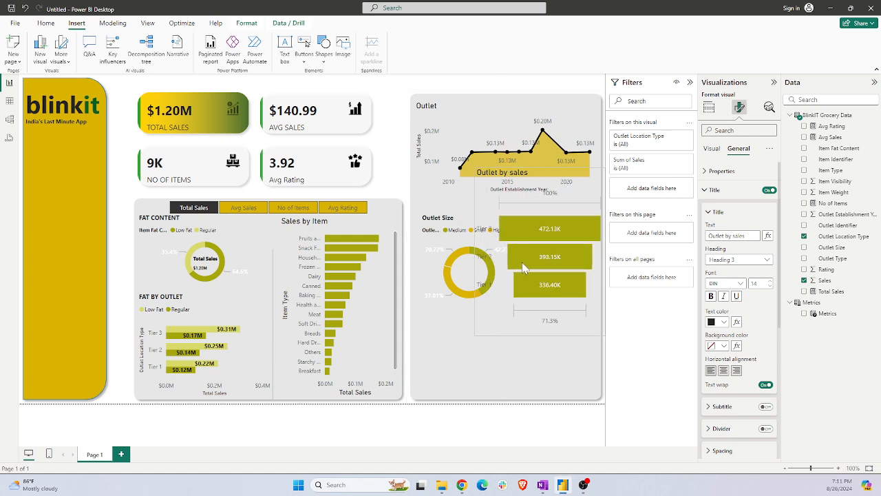
left_click_drag(565, 211, 522, 289)
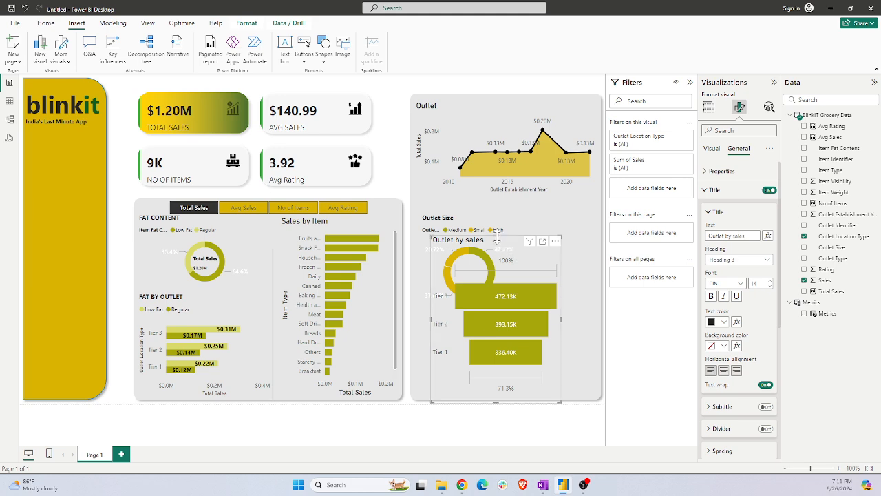
left_click_drag(497, 236, 499, 307)
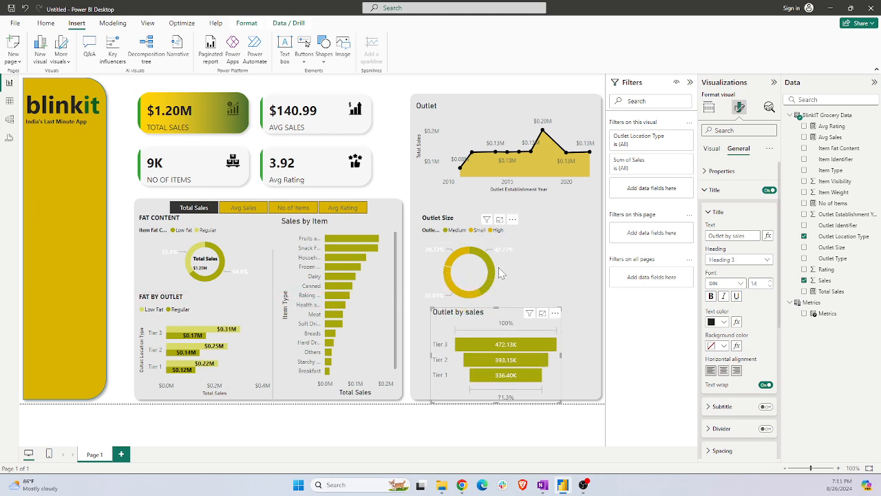
Move the Outlet Size donut up under the Outlet chart, widen it across the panel and make it slightly taller
left_click(501, 274)
left_click_drag(501, 272, 598, 253)
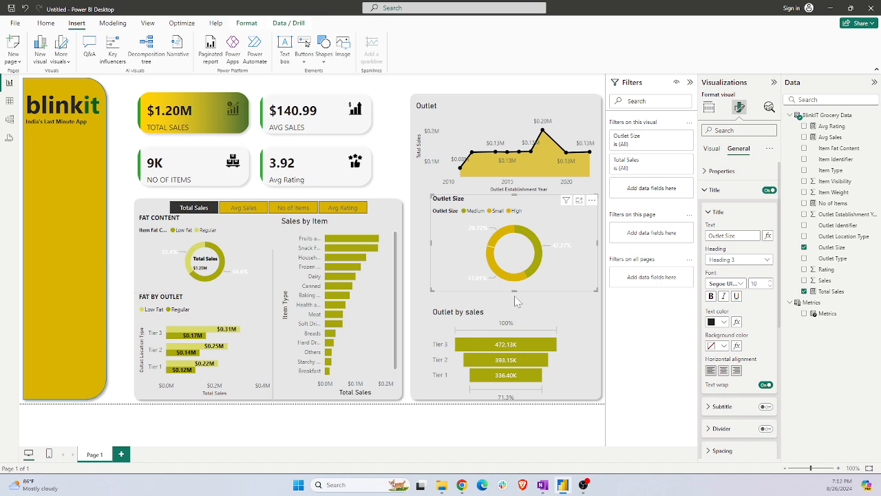
mouse_move(515, 295)
left_mouse_down()
mouse_move(502, 307)
mouse_move(498, 296)
mouse_move(500, 303)
left_mouse_up()
Extend the Outlet by sales funnel up to the donut's lower edge and widen it to the grey panel's edge
left_click(514, 315)
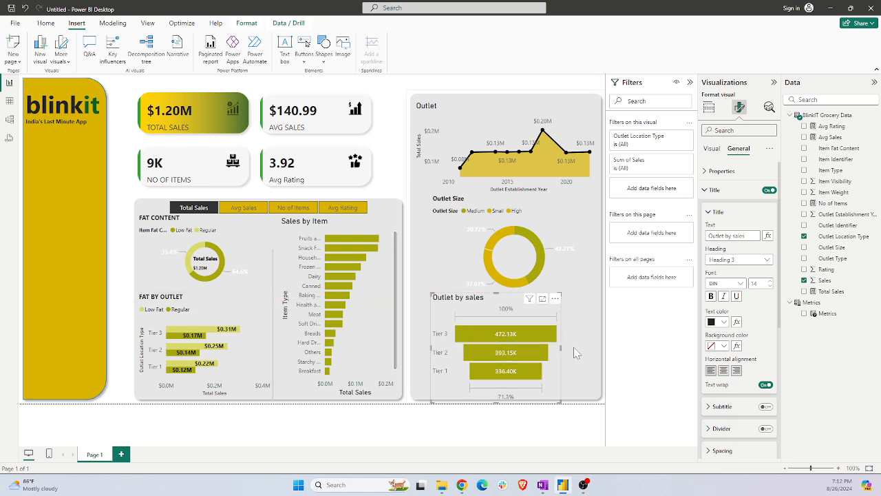
left_click_drag(561, 349, 602, 352)
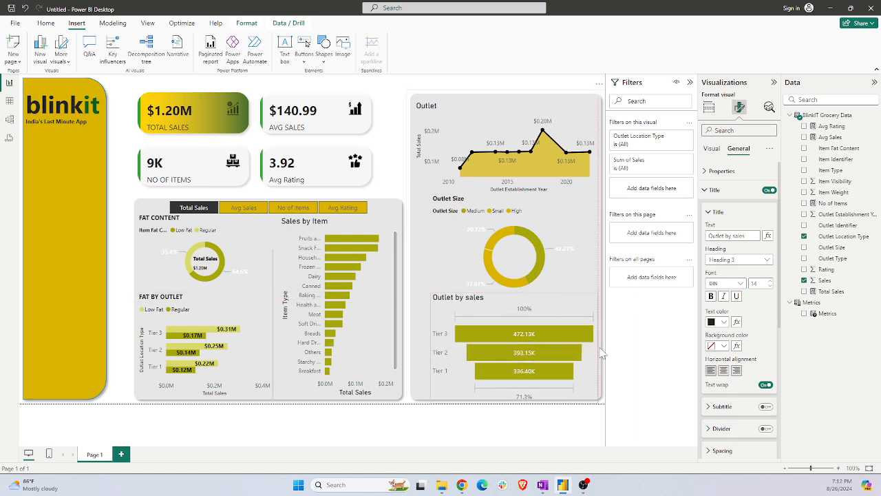
left_click(394, 92)
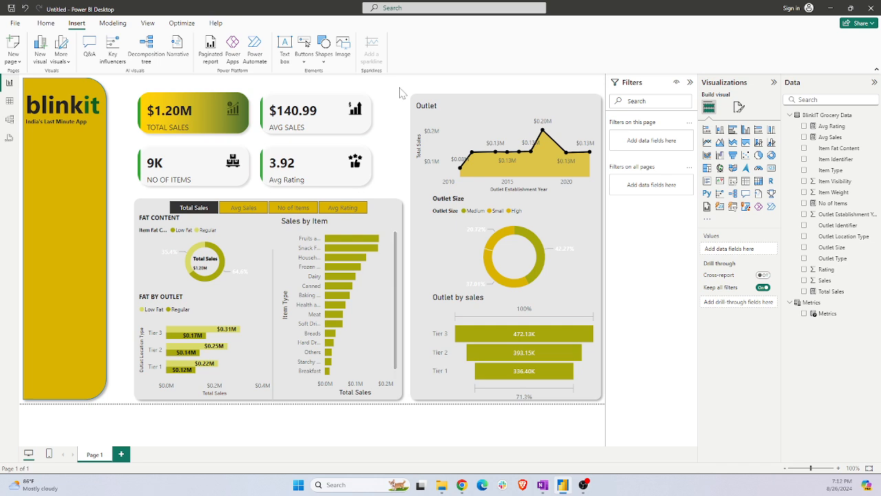
Check how the charts respond to the Avg Sales and Avg Rating metrics, ending on Total Sales
left_click(242, 209)
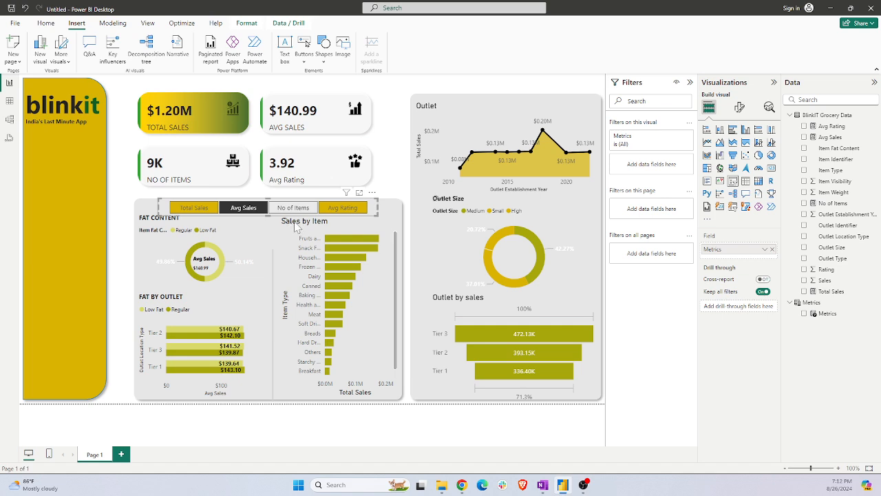
left_click(343, 210)
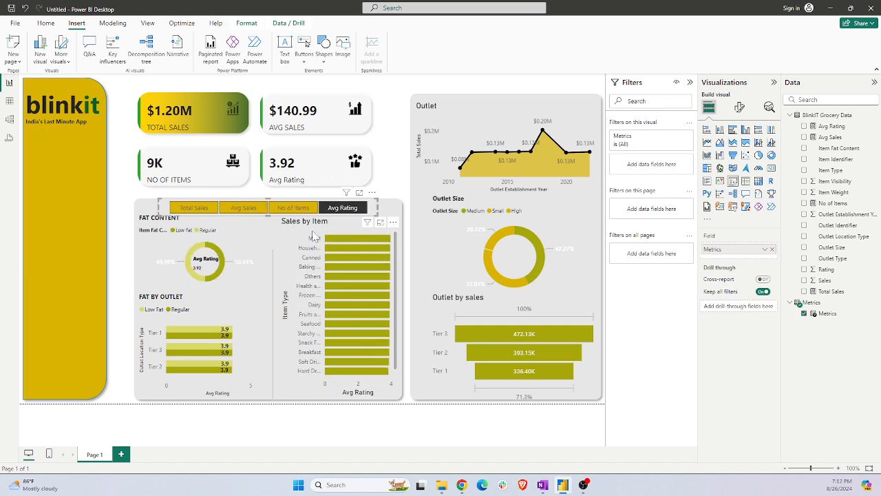
left_click(189, 208)
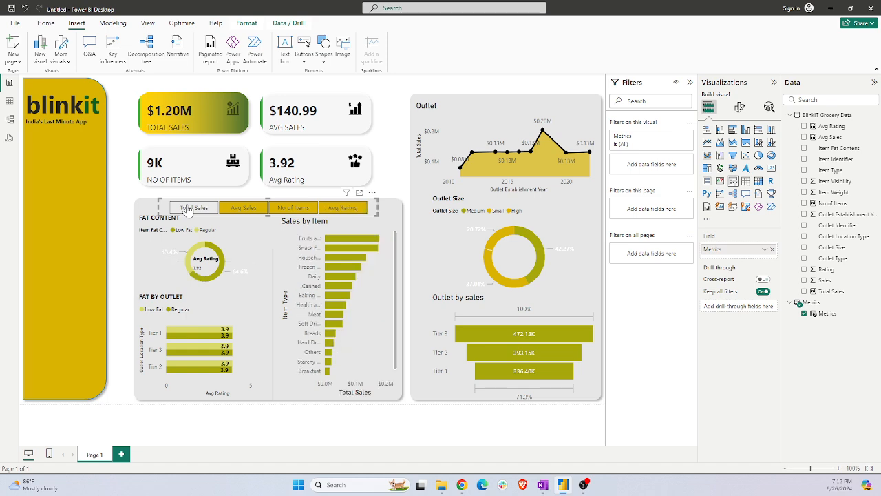
left_click(406, 87)
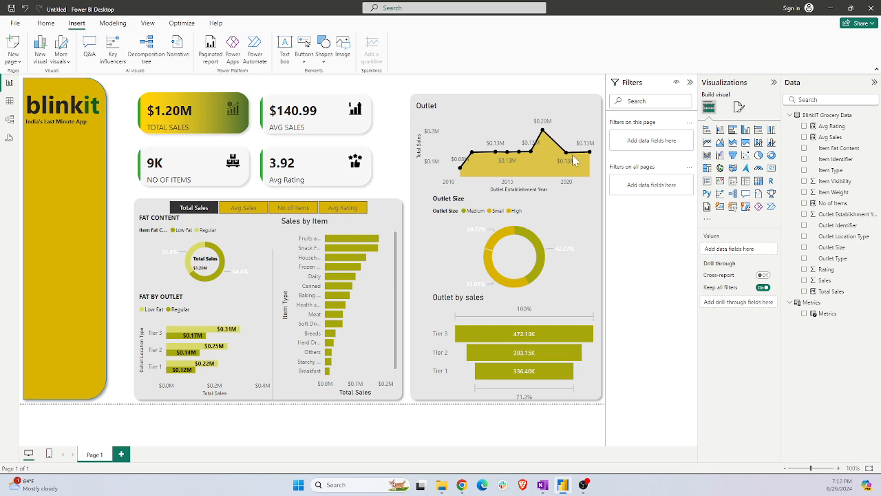
Add an Item Type slicer sized to fit the yellow sidebar below the Blinkit tagline
left_click(733, 182)
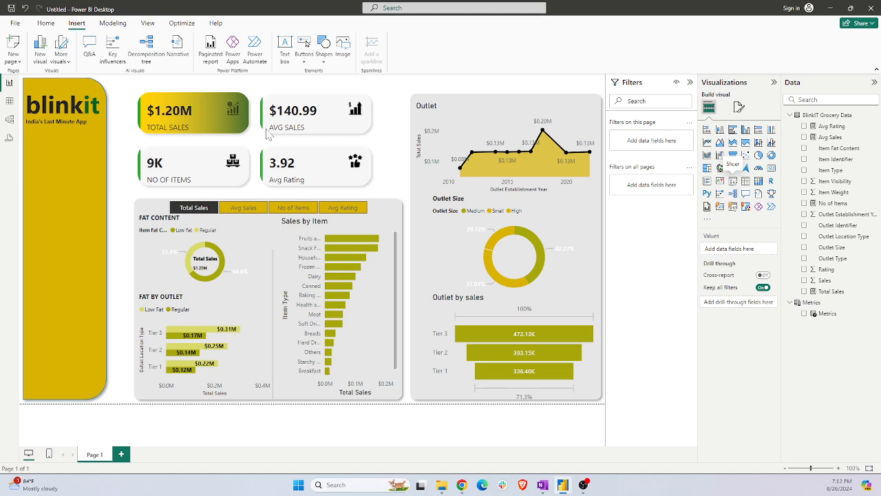
left_click_drag(127, 151, 81, 168)
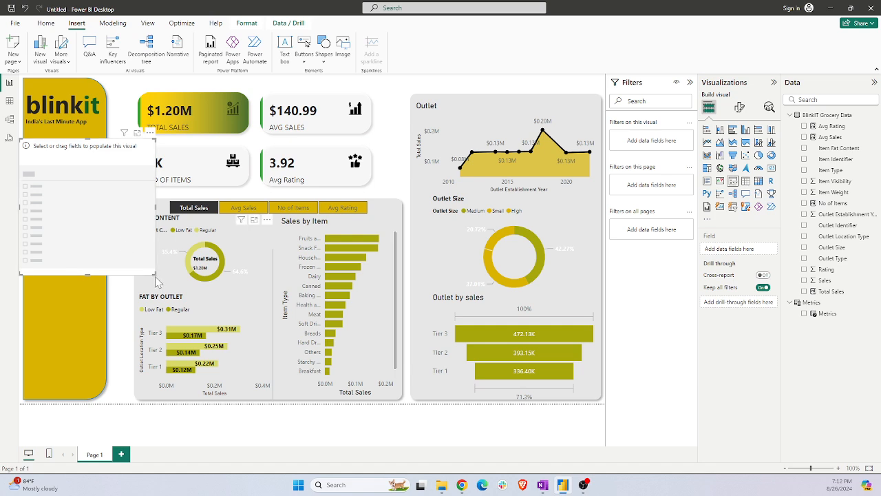
left_click_drag(155, 276, 106, 163)
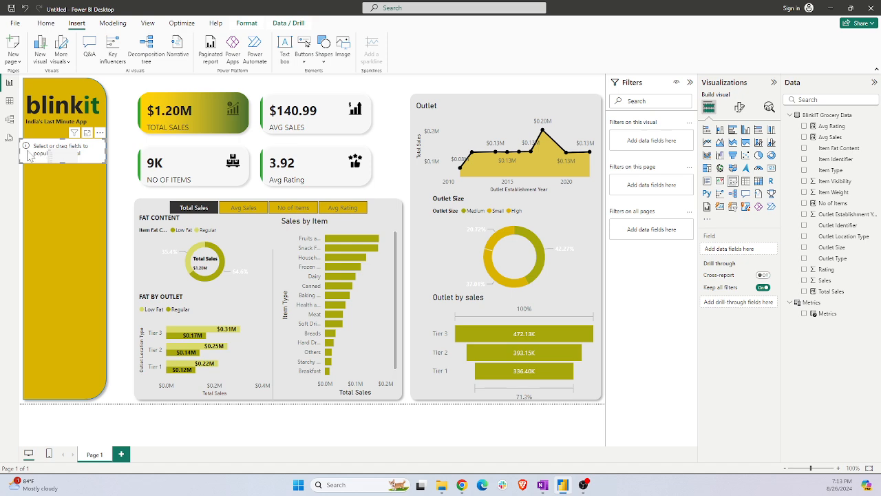
left_click_drag(19, 151, 24, 152)
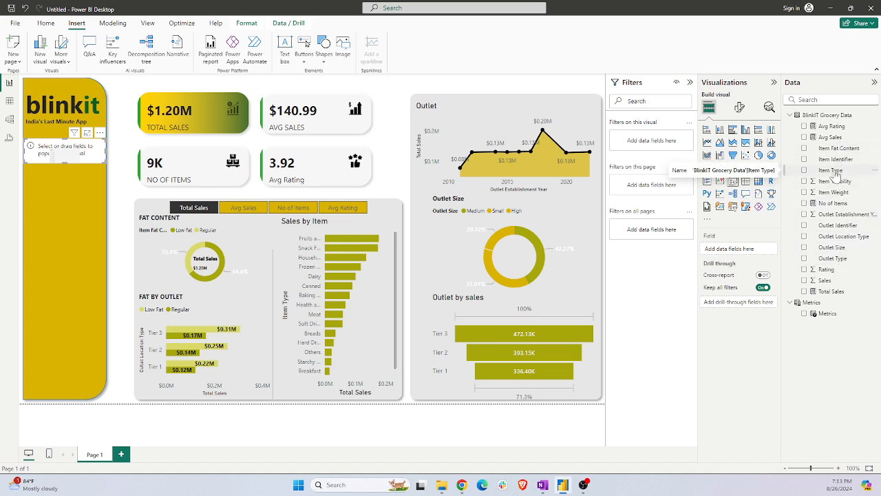
left_click_drag(835, 177, 744, 249)
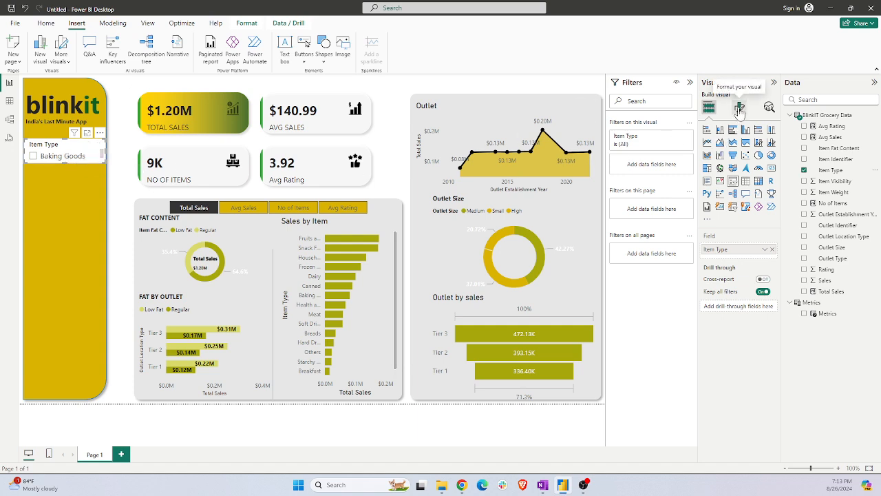
Try the Tile style on the Item Type slicer and set its style to Dropdown
left_click(740, 110)
left_click(727, 171)
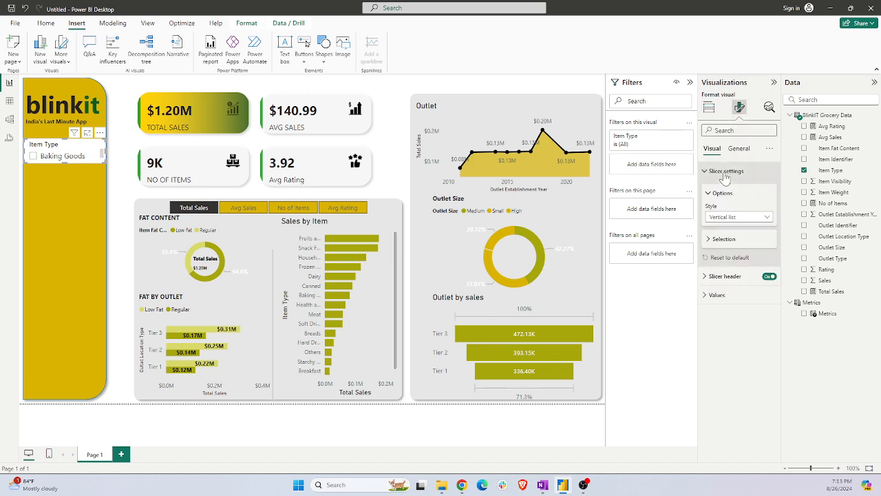
left_click(723, 217)
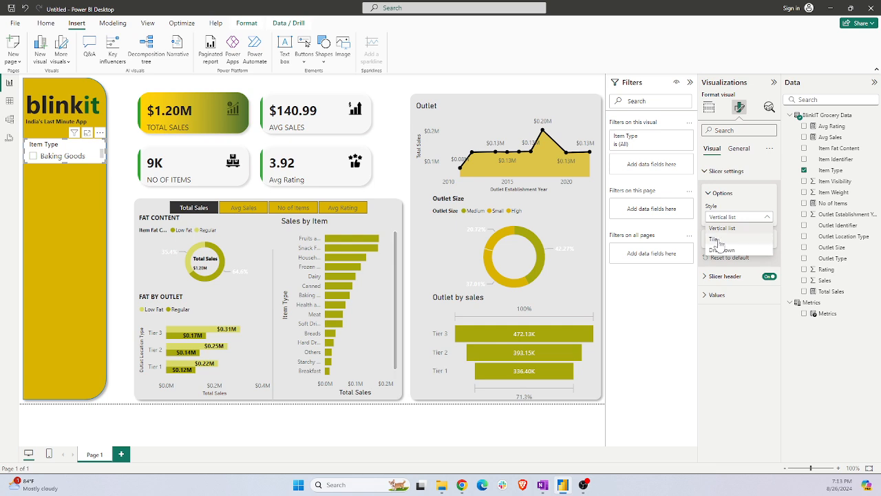
left_click(719, 241)
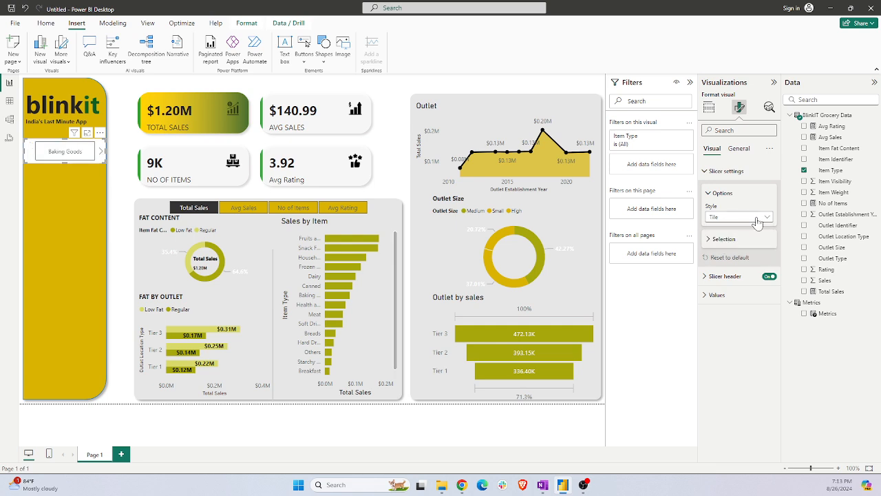
left_click(754, 218)
left_click(724, 251)
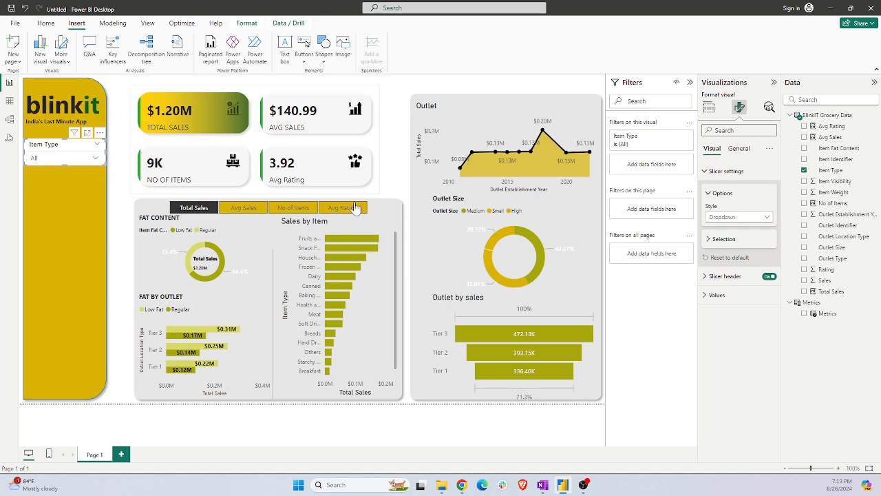
Turn off the Item Type slicer's background so the yellow sidebar shows through
left_click(723, 297)
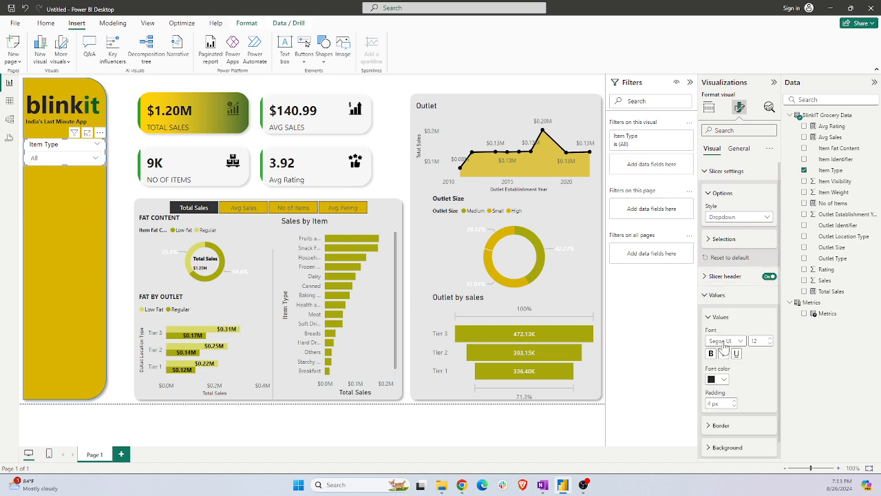
left_click(739, 148)
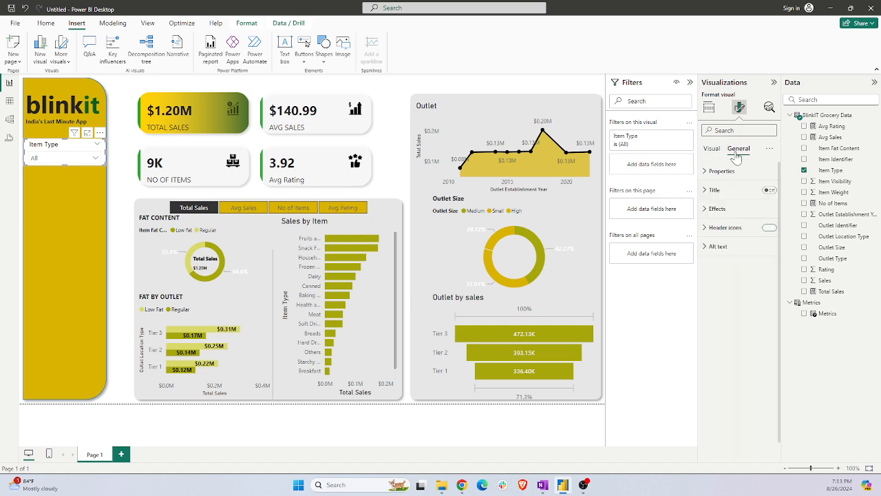
left_click(718, 208)
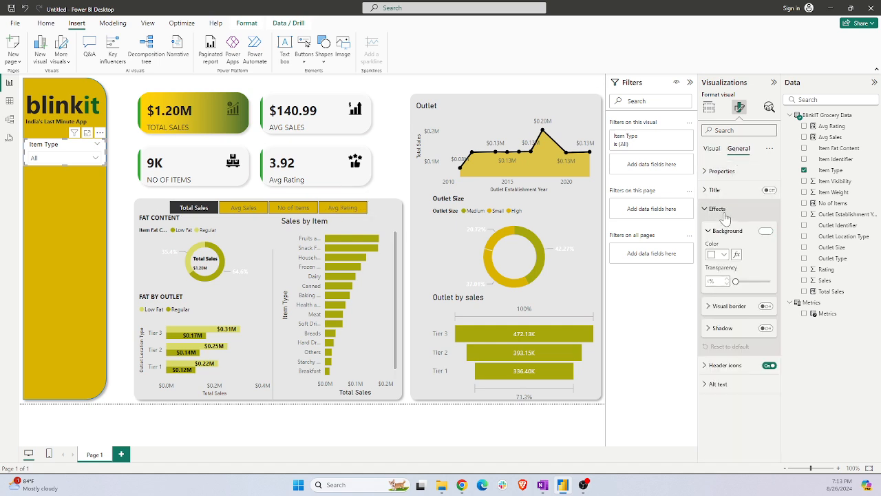
left_click(765, 233)
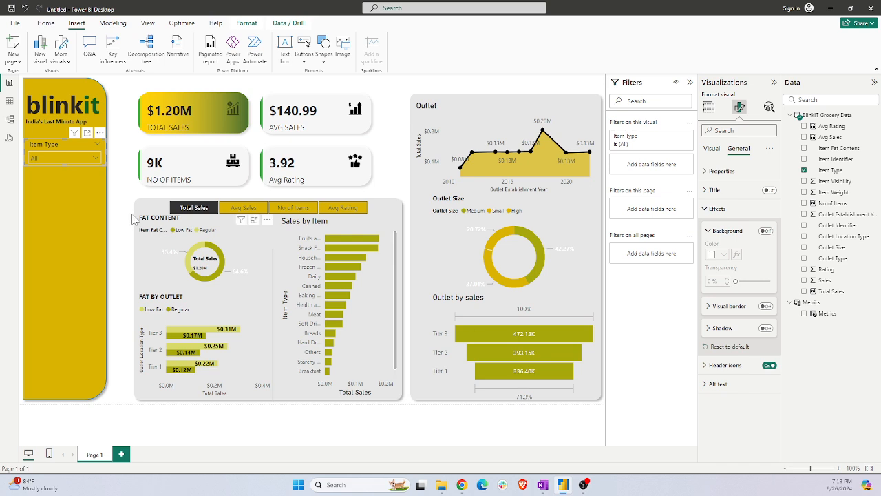
Check how the cards and charts respond to Breakfast and Dairy in the Item Type slicer, ending with the selection cleared
left_click(119, 155)
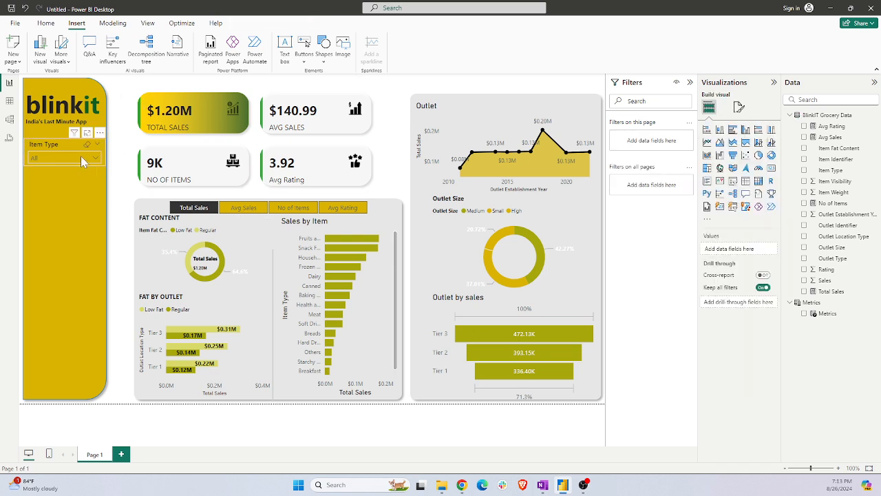
left_click(80, 156)
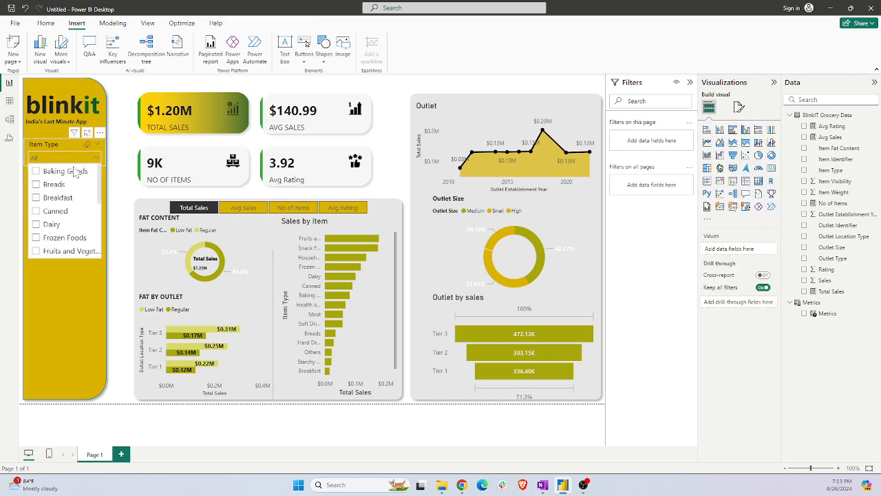
left_click(36, 198)
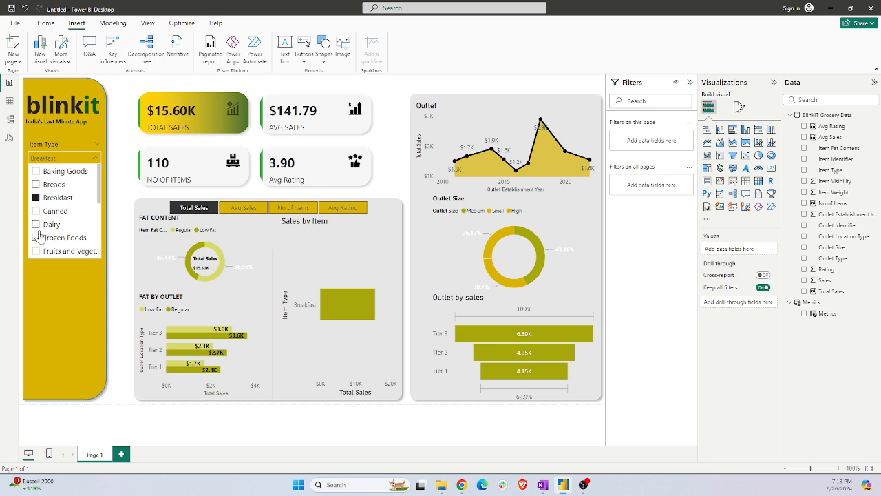
left_click(36, 225)
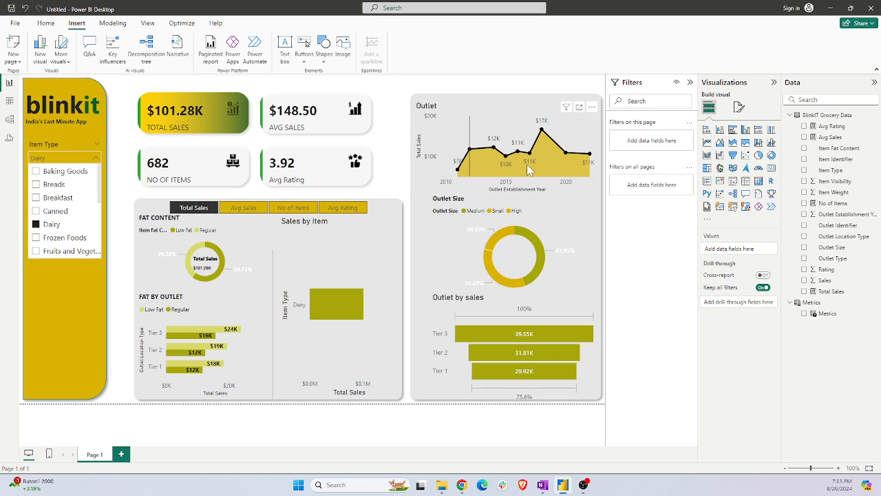
mouse_move(531, 136)
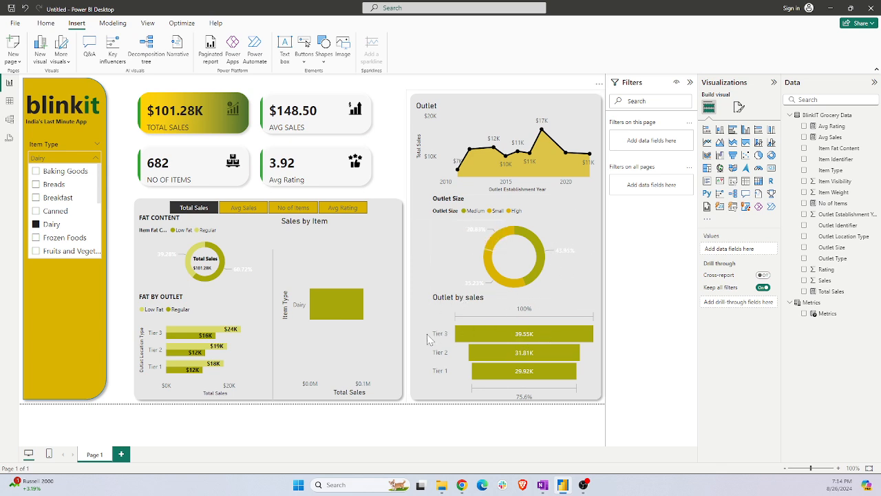
mouse_move(566, 337)
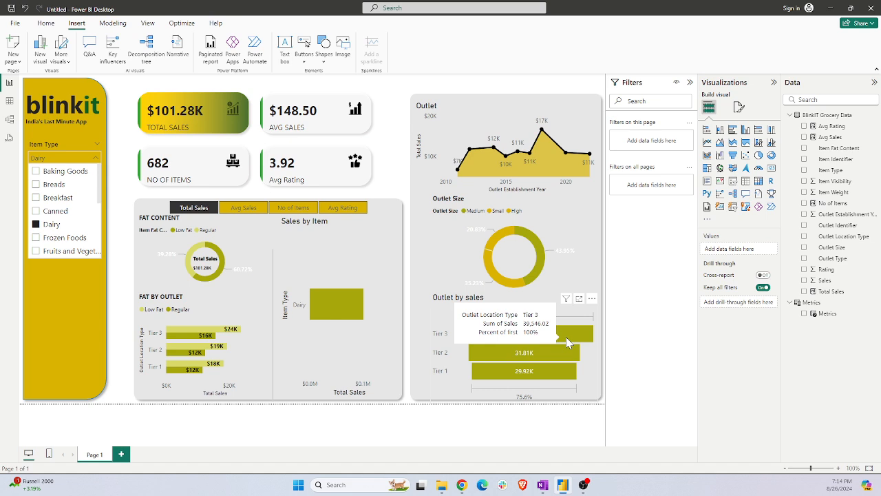
left_click(36, 227)
left_click(120, 90)
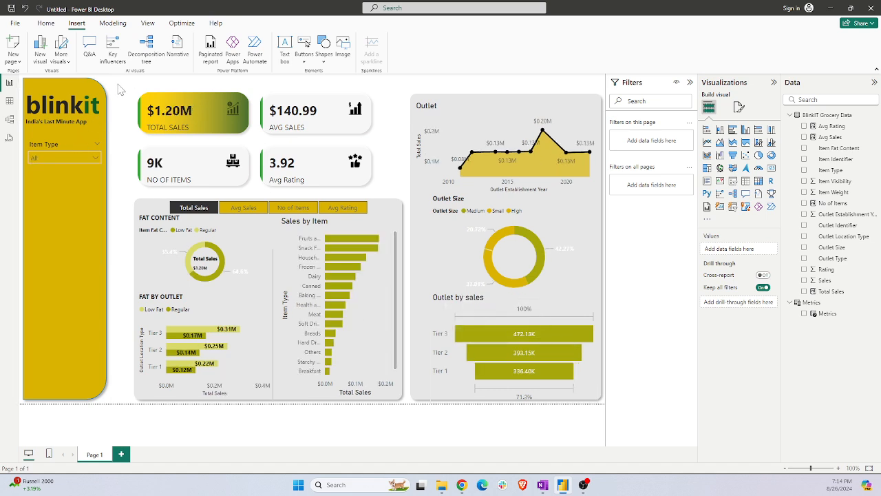
Duplicate the Item Type slicer and place the copy directly below the original in the yellow sidebar
left_click(55, 149)
key("ctrl+c")
key("ctrl+v")
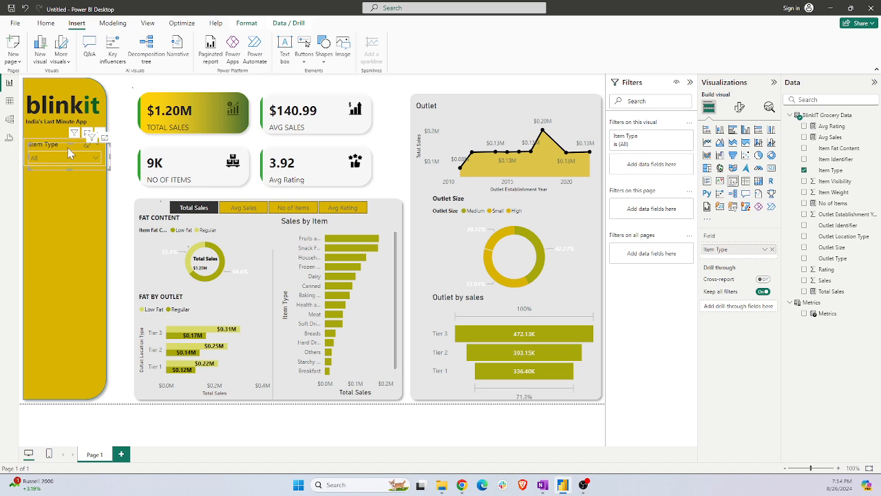
left_click_drag(68, 148, 54, 177)
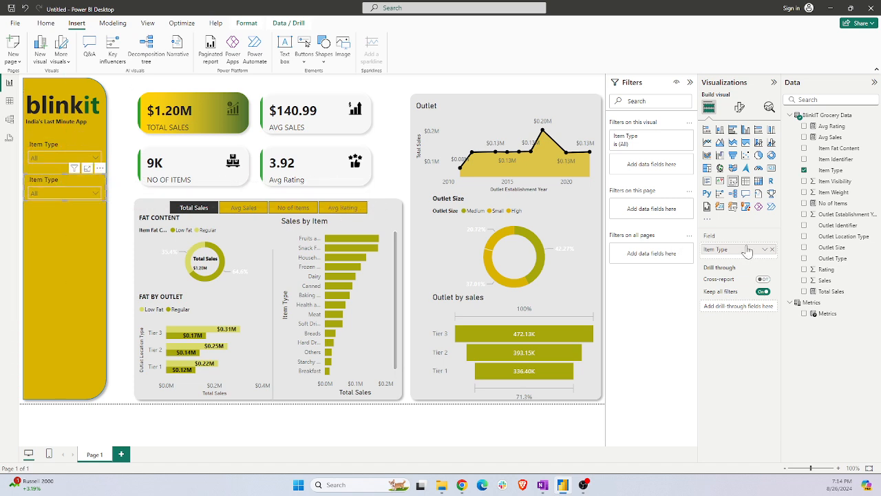
Replace the copied slicer's field with Item Identifier and look through its dropdown options
left_click(839, 170)
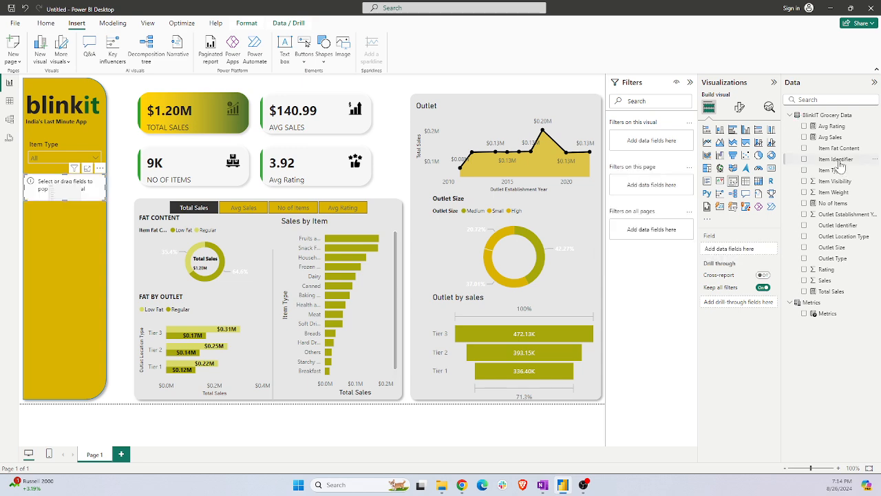
left_click_drag(841, 163, 751, 249)
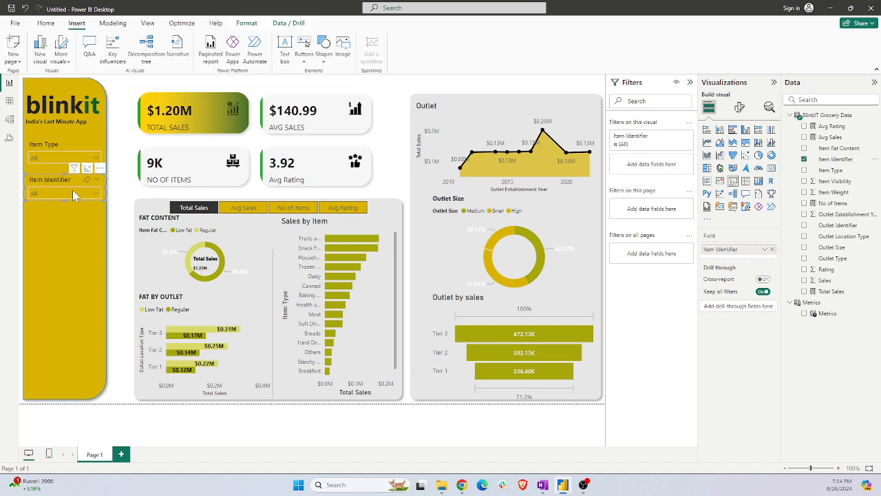
left_click(73, 191)
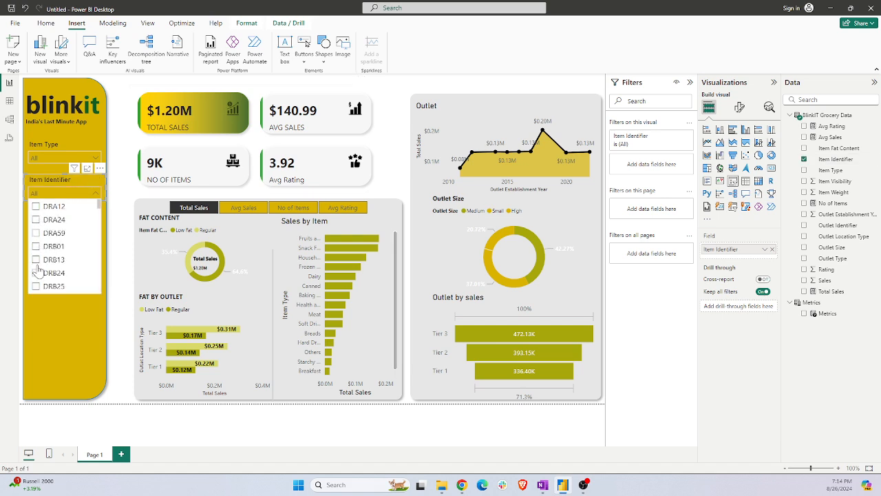
left_click(120, 87)
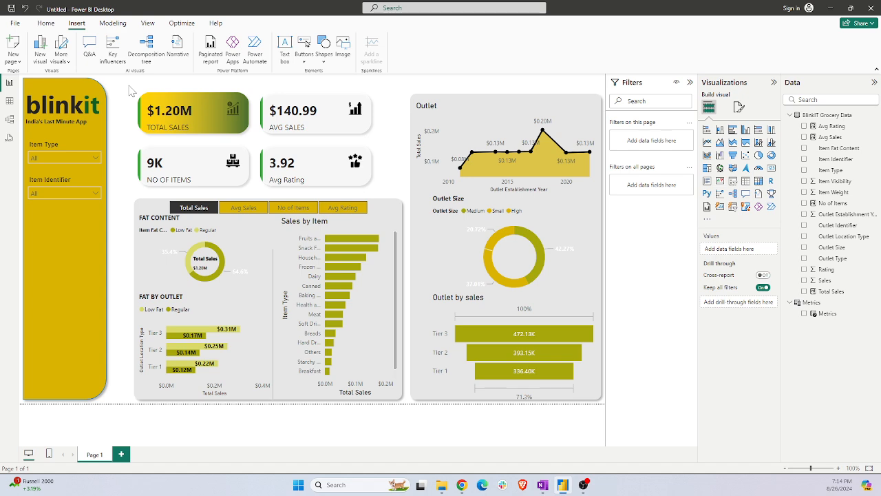
Insert the image 50820 from the beautiful-home folder in Downloads and shrink it to a small icon below the Item Identifier slicer
left_click(45, 22)
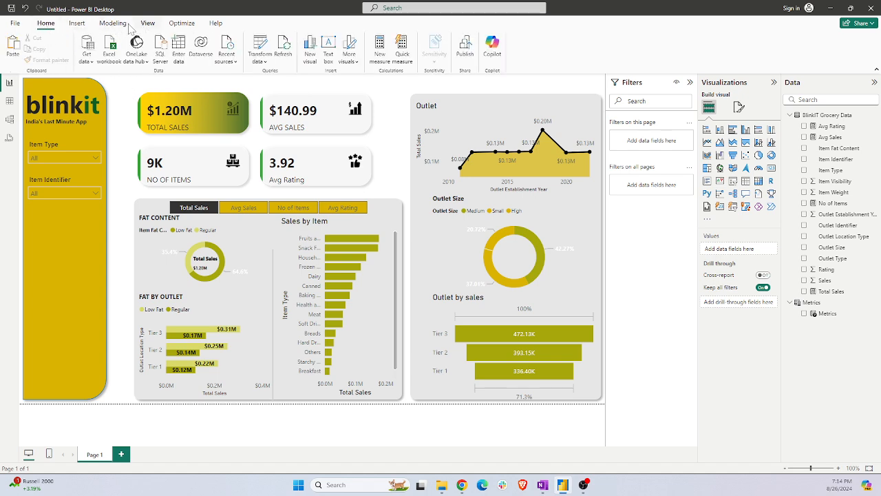
left_click(78, 24)
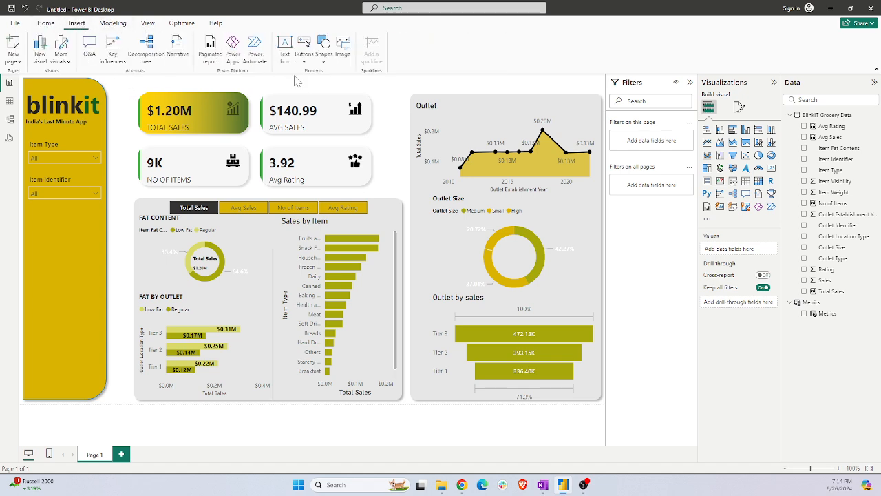
left_click(342, 50)
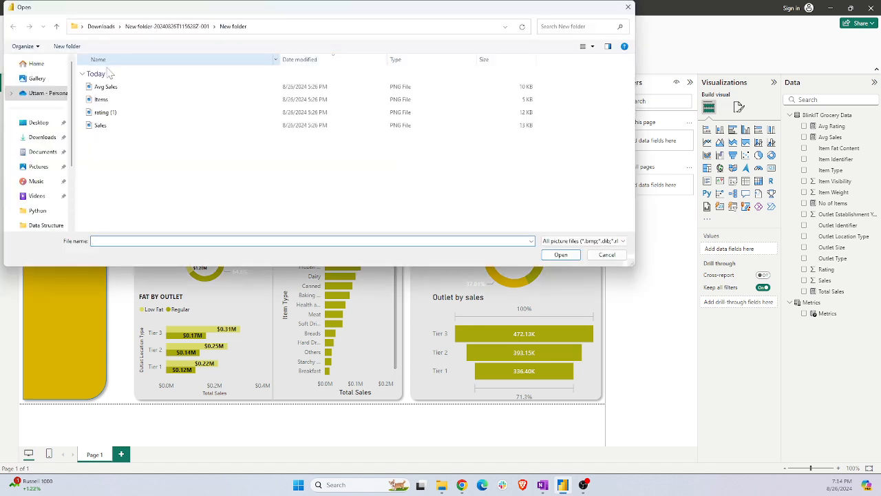
left_click(186, 28)
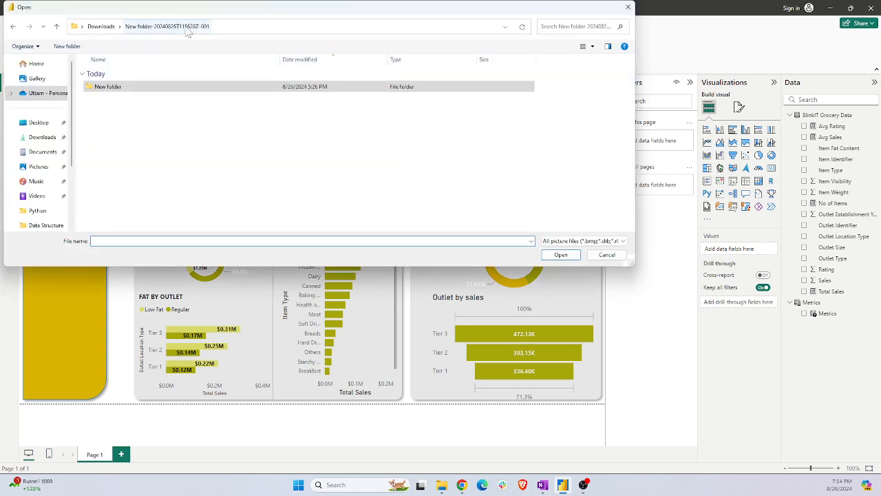
left_click(103, 28)
double_click(130, 87)
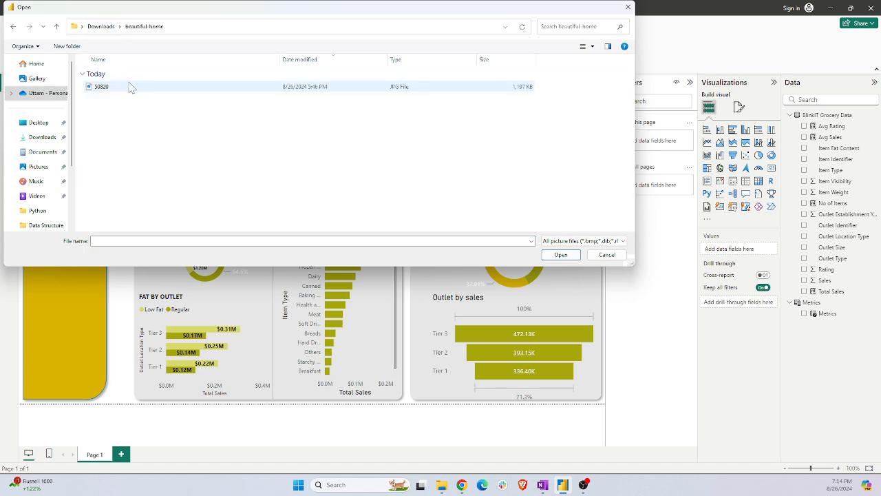
left_click(131, 87)
left_click(562, 255)
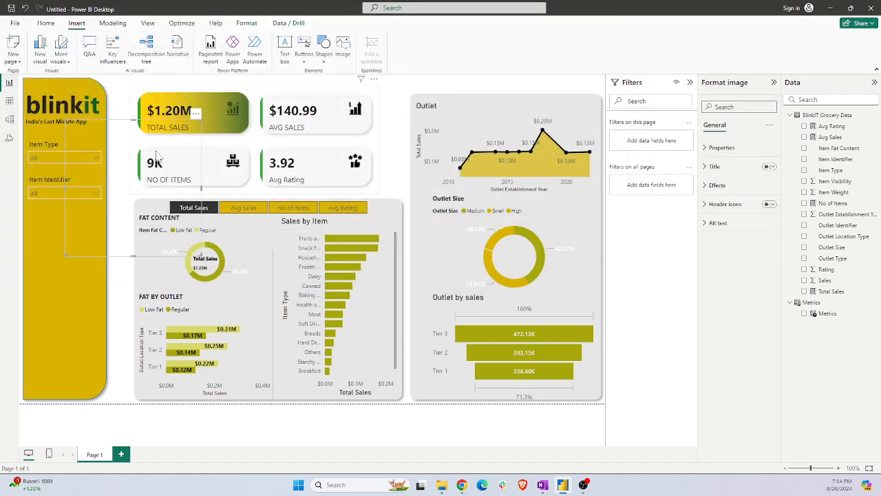
left_click_drag(117, 148, 75, 245)
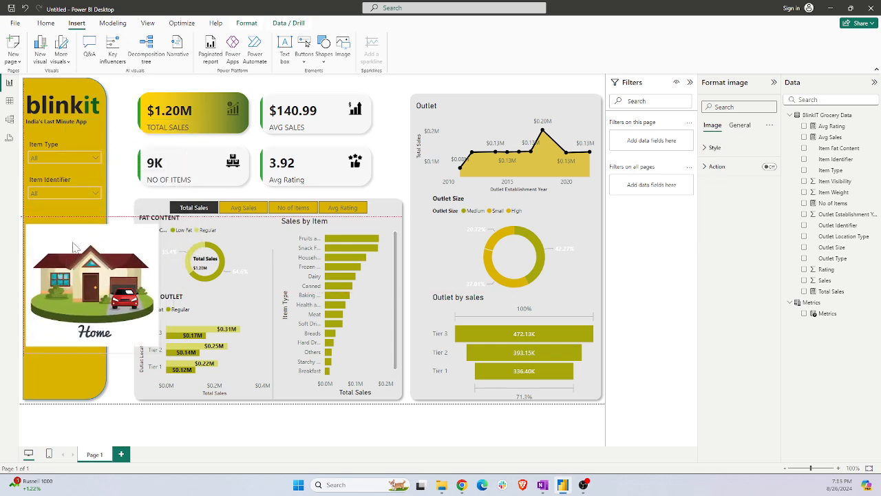
left_click_drag(157, 351, 68, 223)
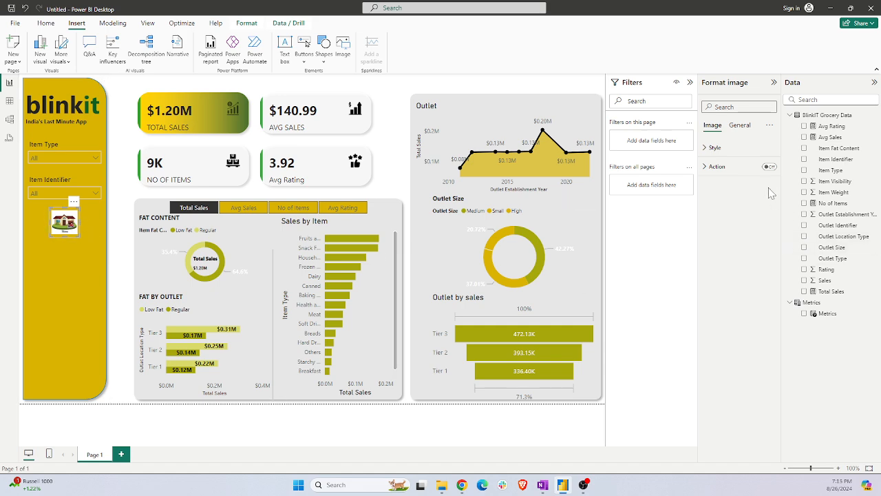
Enable the house image's action and set its type to Clear all slicers
left_click(770, 168)
left_click(732, 167)
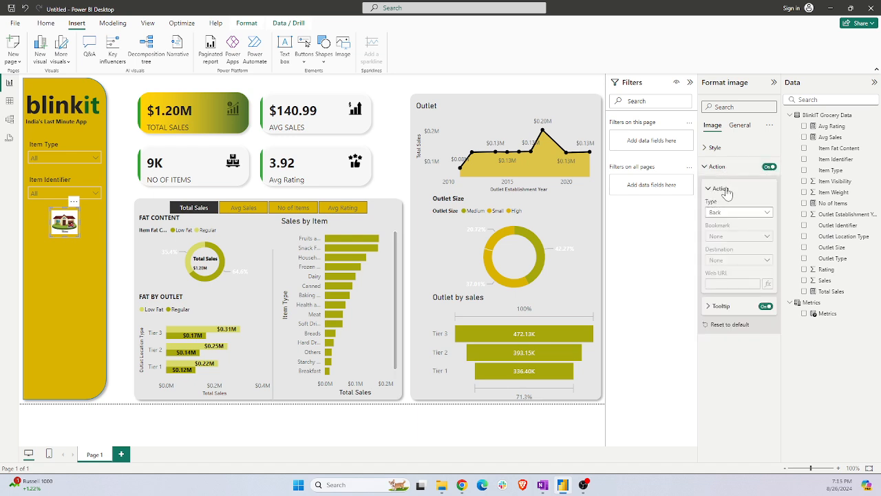
left_click(728, 213)
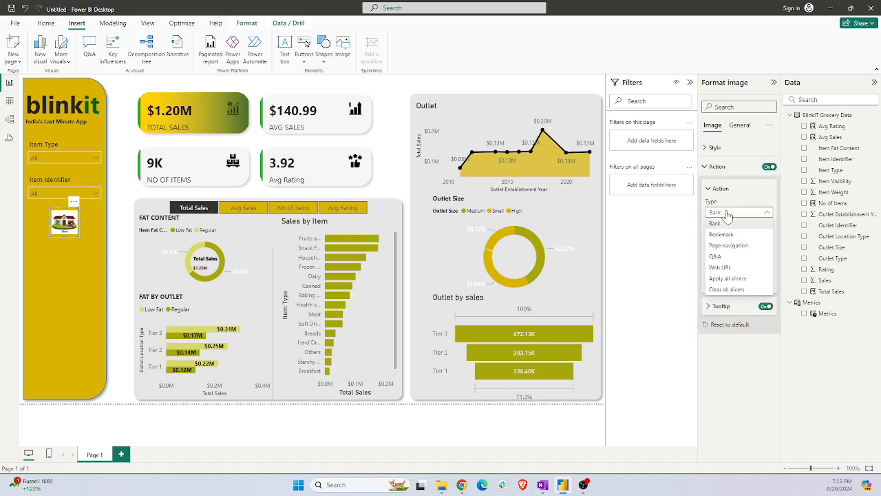
left_click(727, 290)
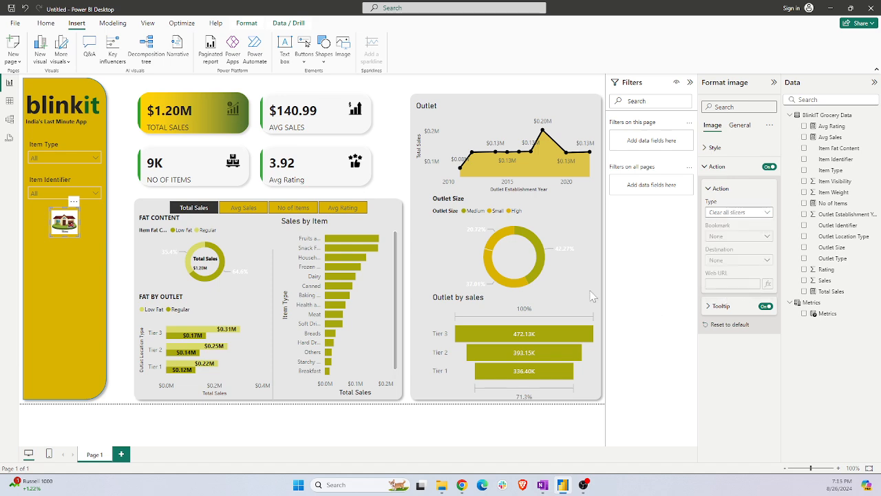
Test the house image's action by filtering Item Type to Breads and to Dairy, resetting the slicers with the image each time
left_click(57, 157)
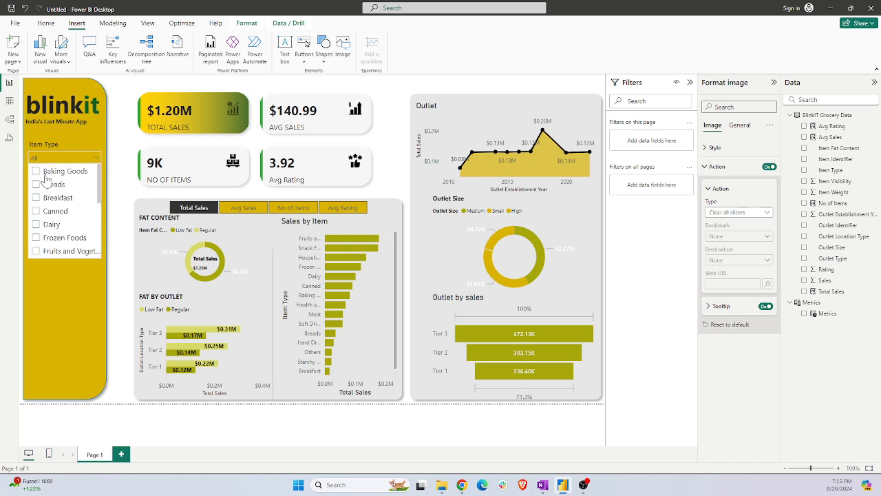
left_click(41, 185)
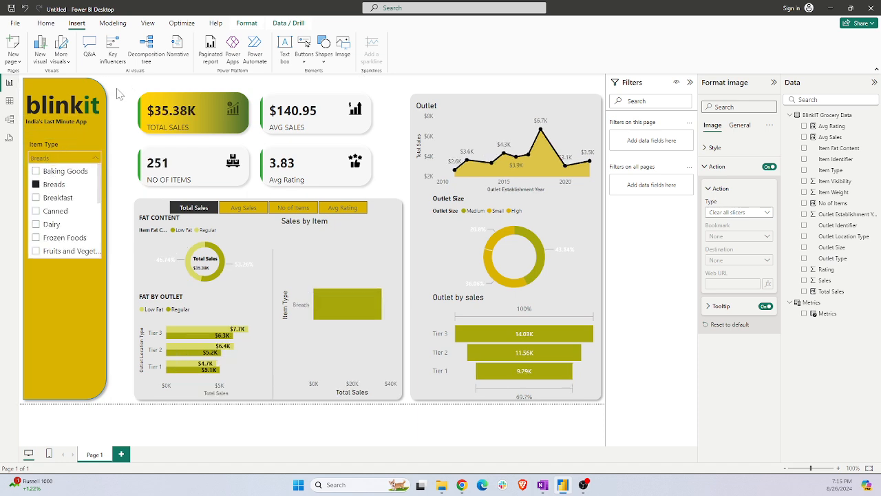
left_click(59, 267)
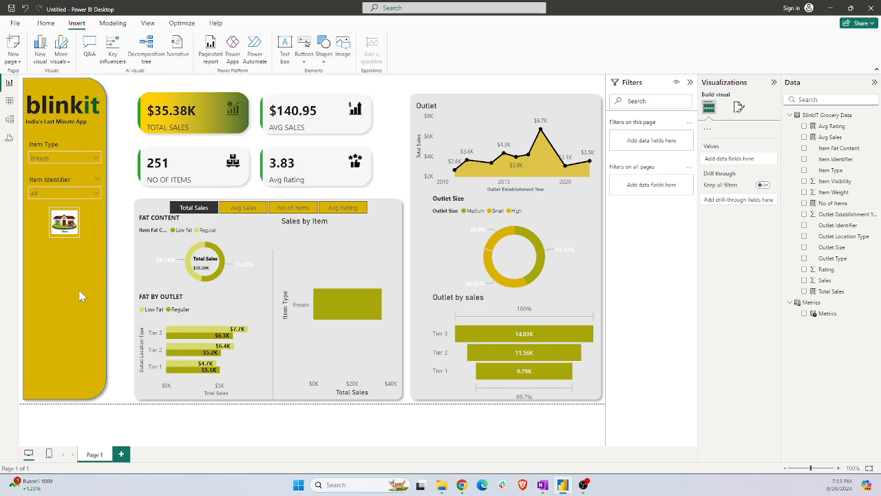
left_click(71, 224, "ctrl")
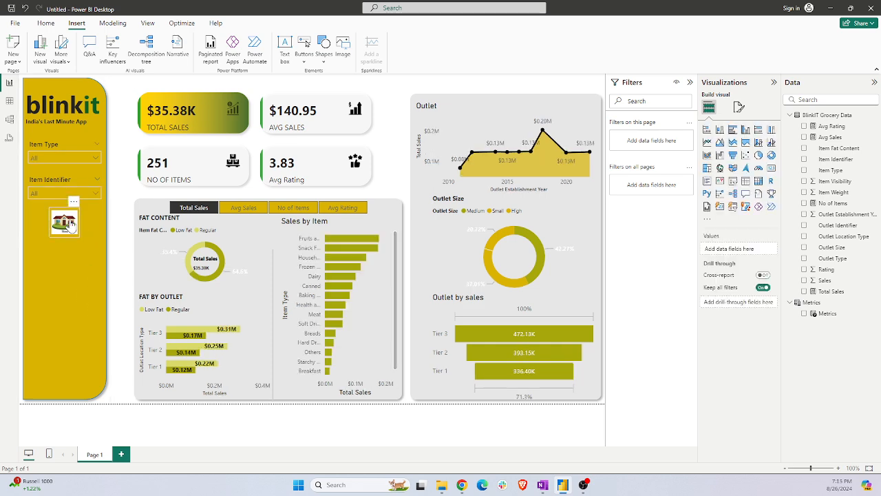
left_click(65, 158)
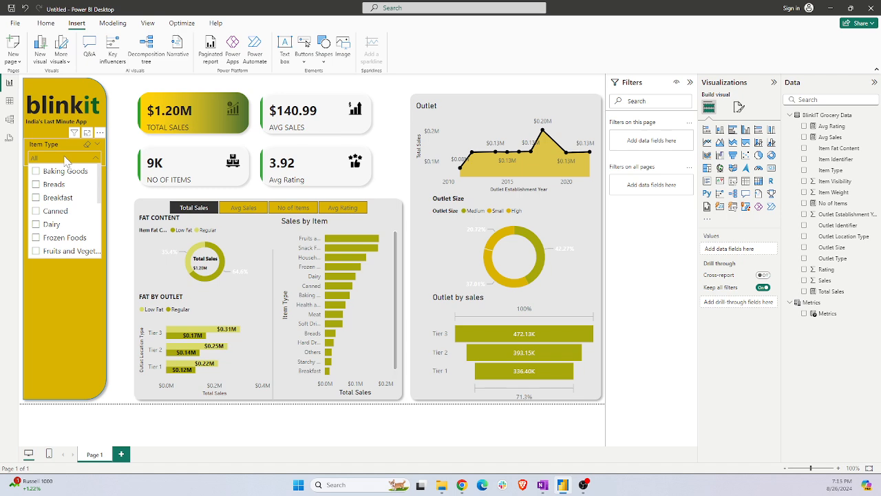
left_click(36, 225)
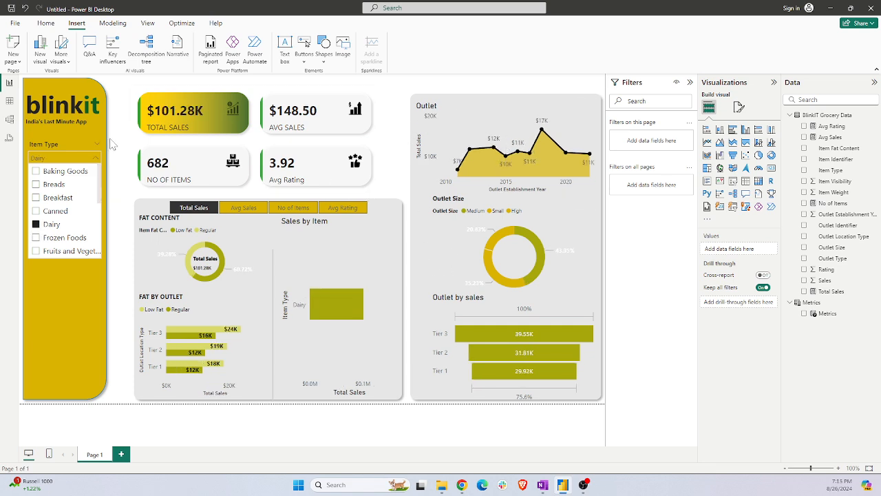
left_click(123, 99)
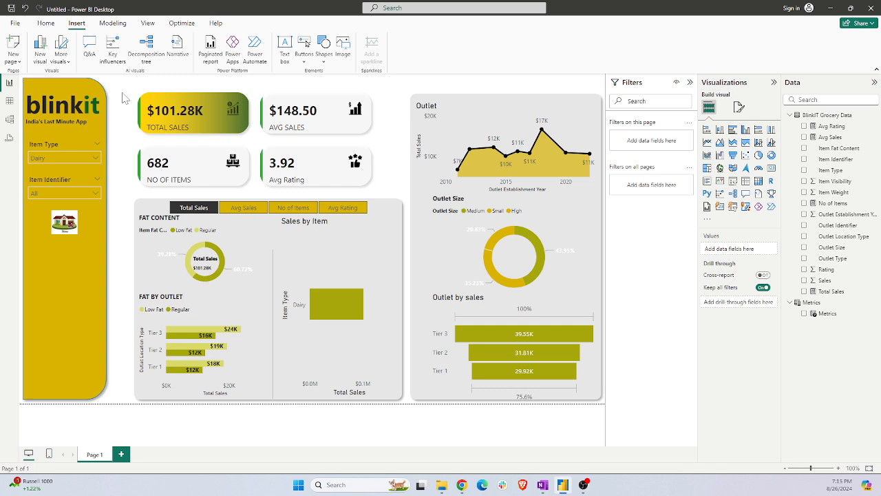
left_click(69, 224, "ctrl")
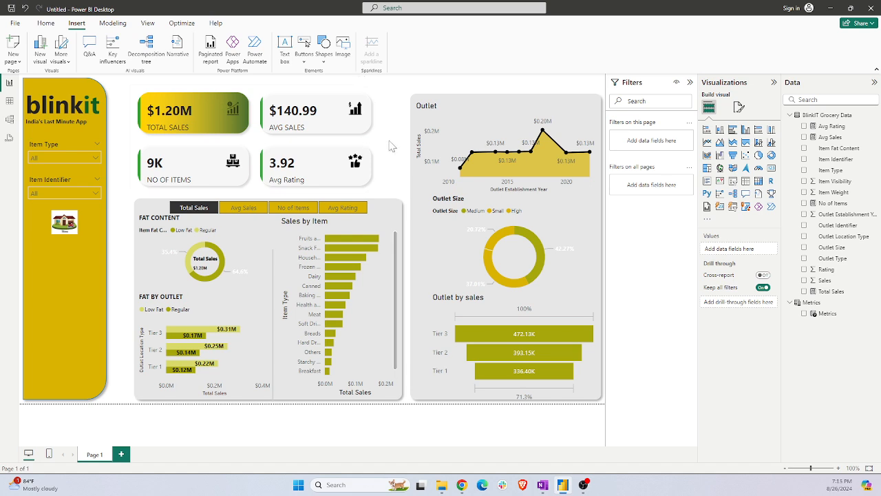